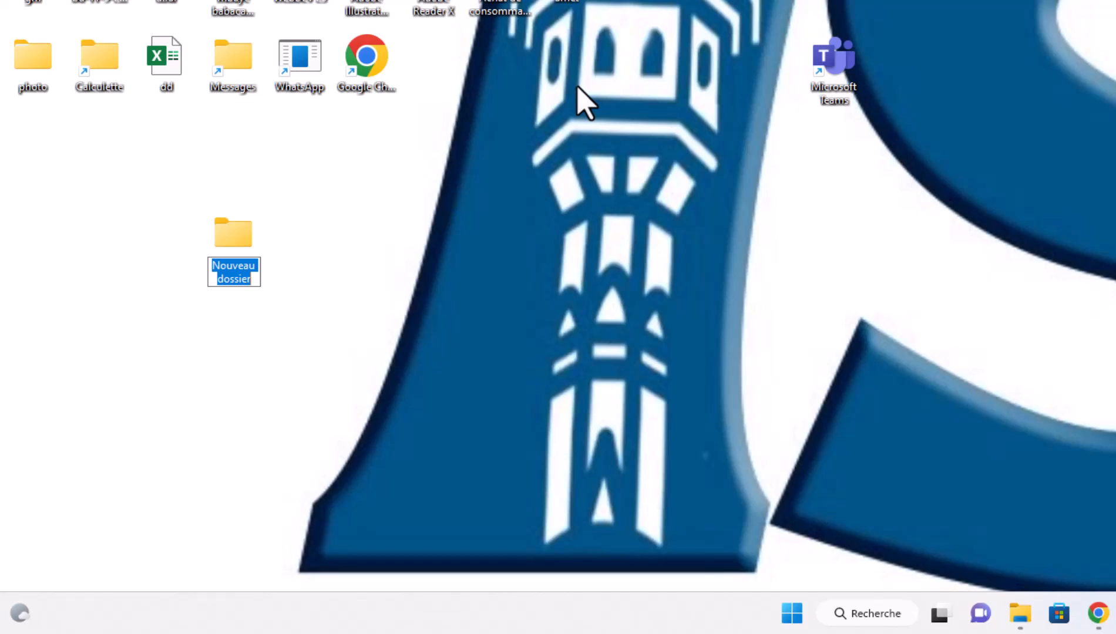
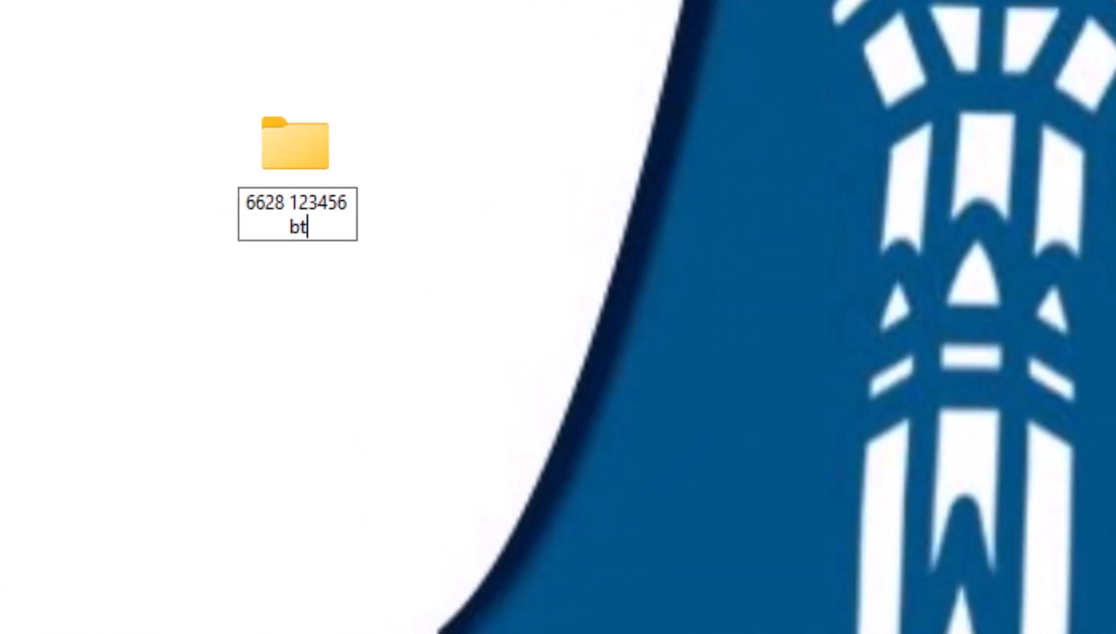
- Rename the new desktop folder to the candidate number followed by 'BT BUR 2022'
{"action": "key", "text": "BackSpace"}
{"action": "key", "text": "BackSpace"}
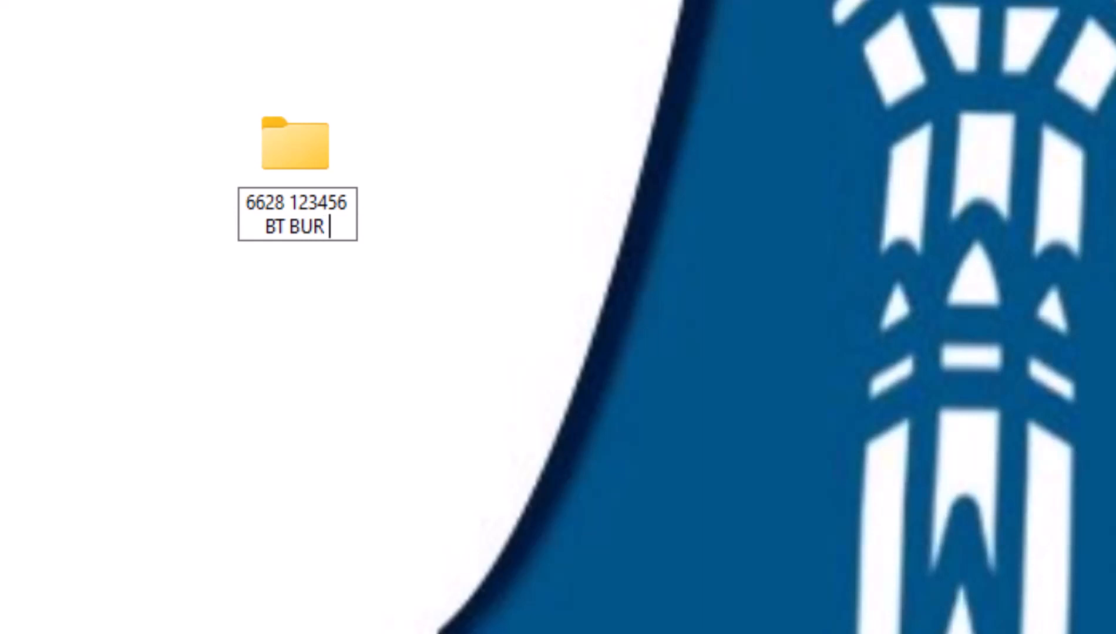
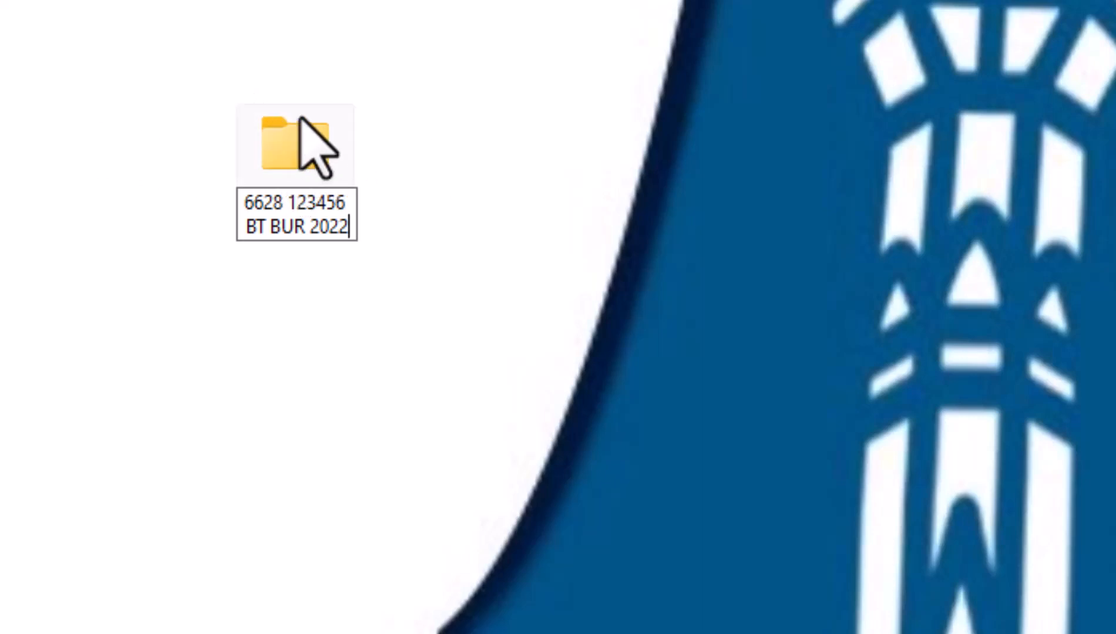
{"action": "key", "text": "Return"}
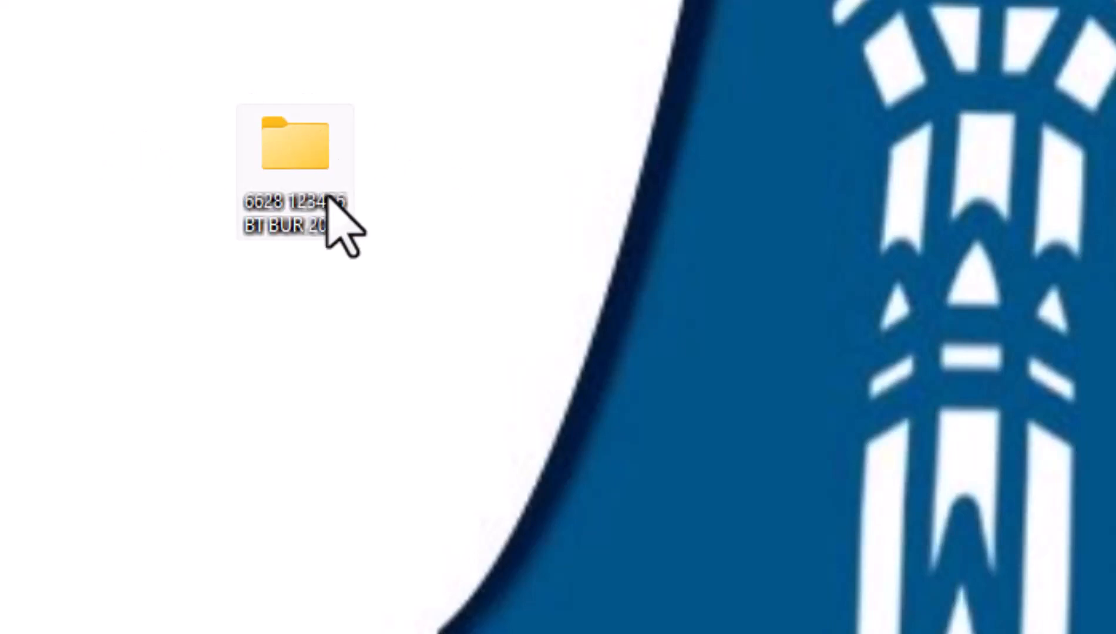
- Open the BT BUR 2022 folder and position its window over the desktop
{"action": "double_click", "coordinate": [311, 160]}
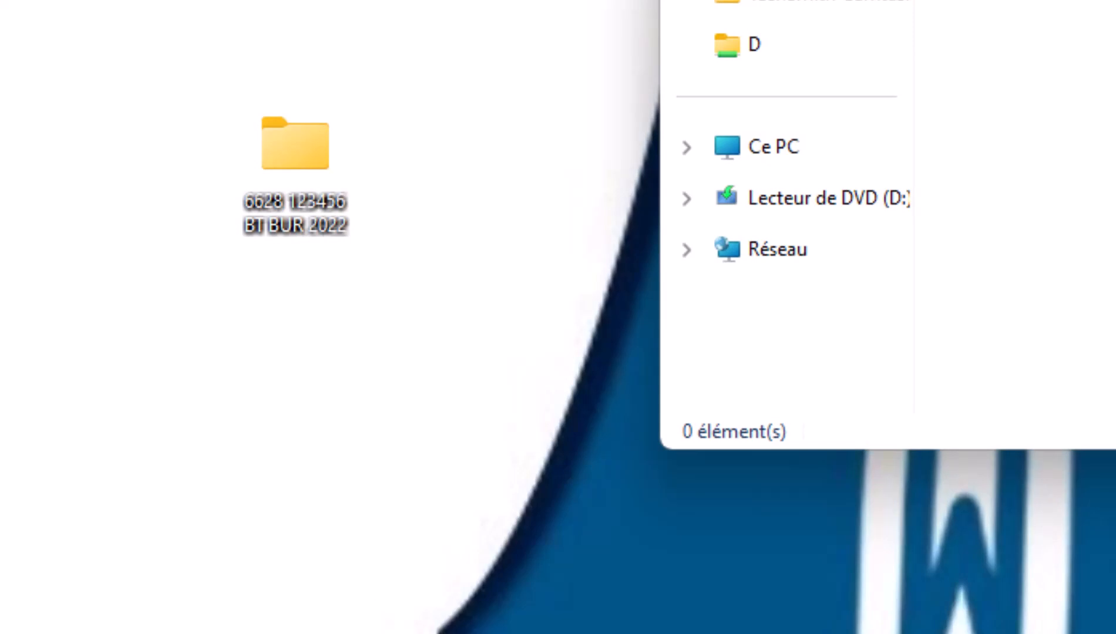
{"action": "left_click_drag", "start_coordinate": [1057, 1], "coordinate": [713, 1]}
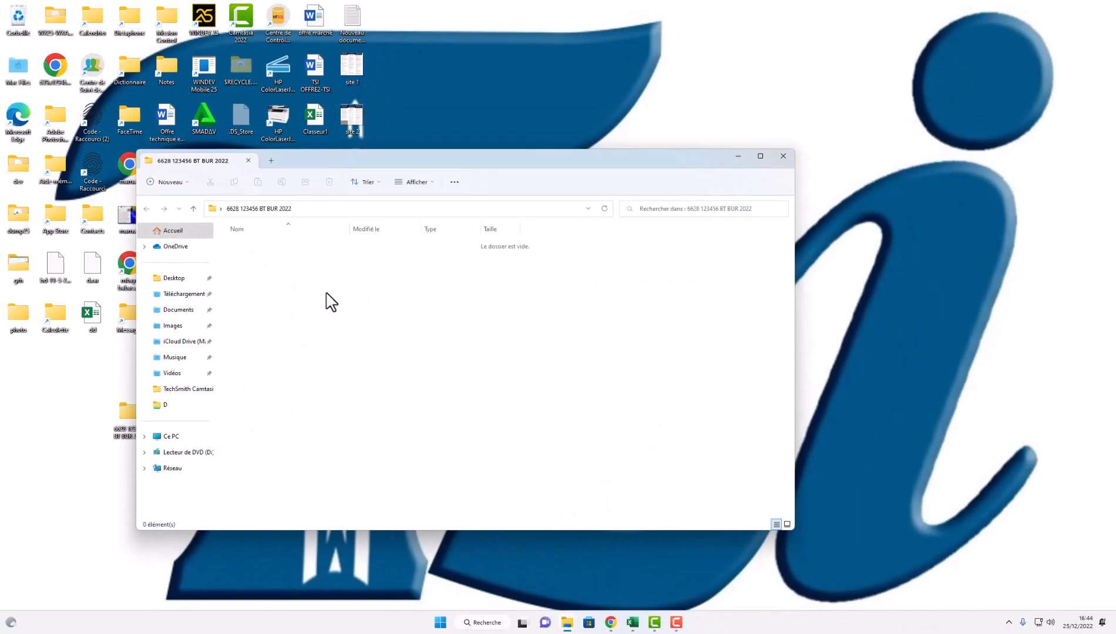
- Bring up the BT BUREAUTIQUE 2022 exam PDF and zoom it to 150%
{"action": "left_click", "coordinate": [611, 624]}
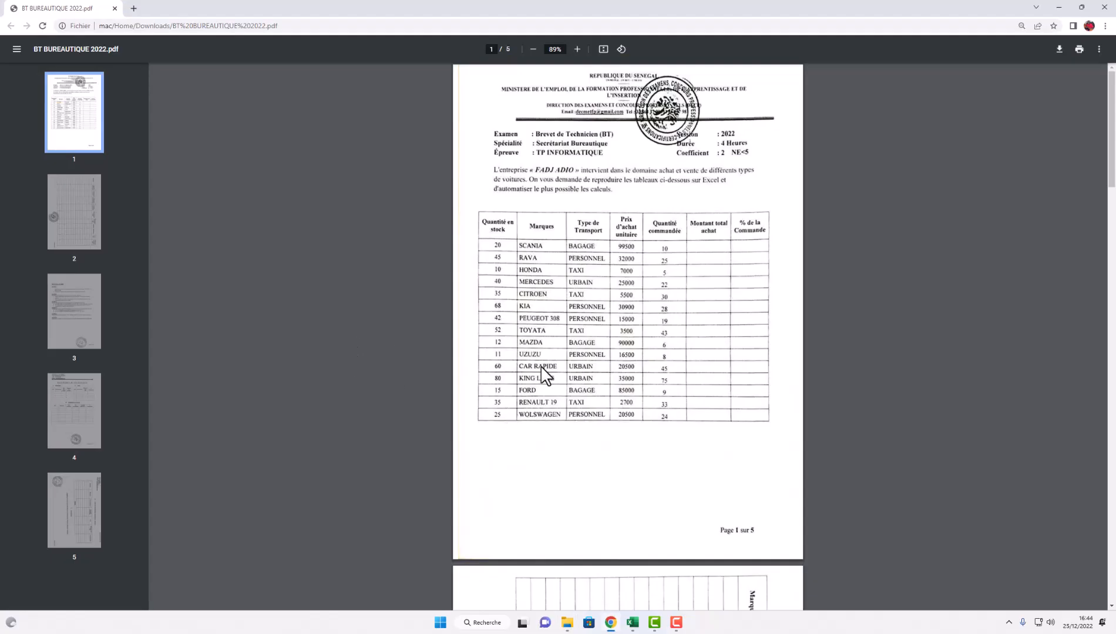
{"action": "left_click", "coordinate": [578, 50]}
{"action": "left_click", "coordinate": [578, 49]}
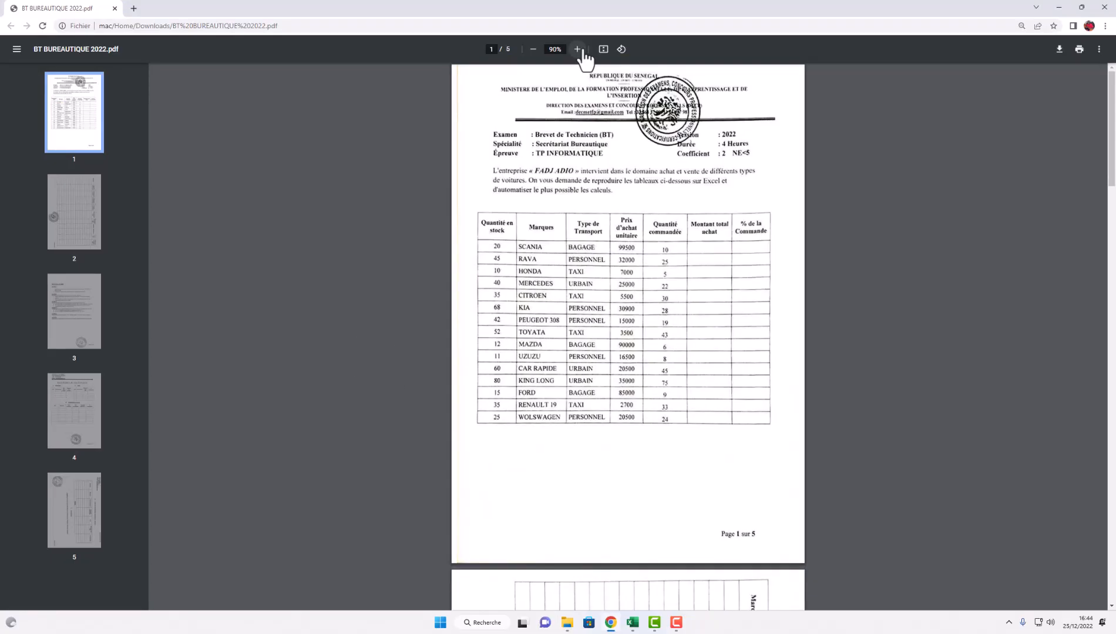
{"action": "left_click", "coordinate": [579, 49]}
{"action": "left_click", "coordinate": [579, 49]}
{"action": "left_click", "coordinate": [578, 49]}
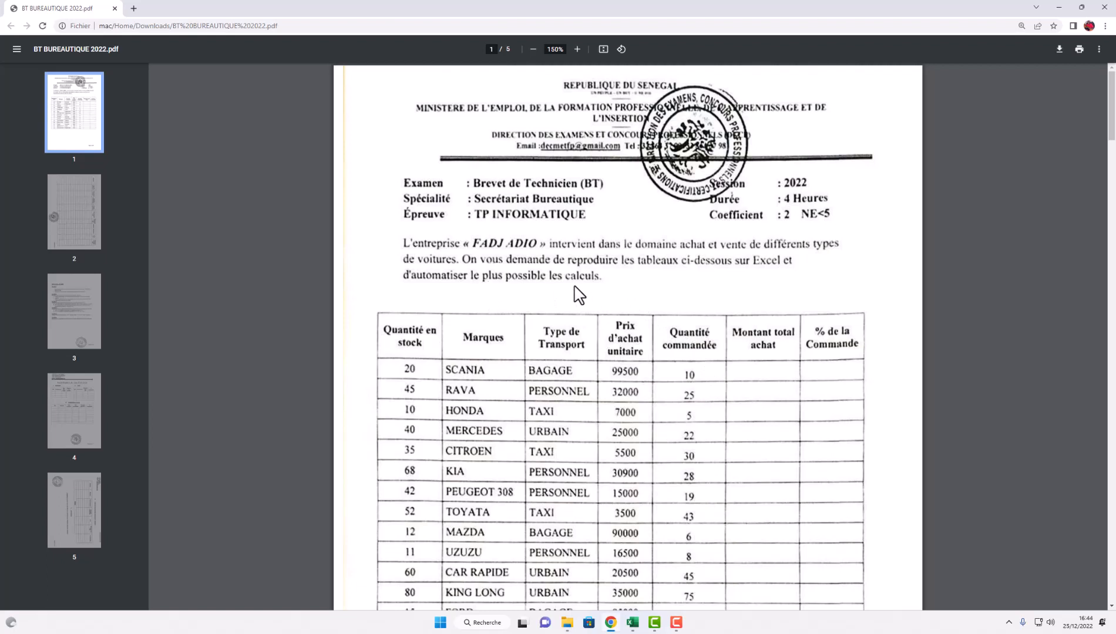
- Scroll through pages 1 to 3 to reach the TRAVAIL A FAIRE task list
{"action": "scroll", "coordinate": [627, 364], "scroll_direction": "down", "scroll_amount": 1}
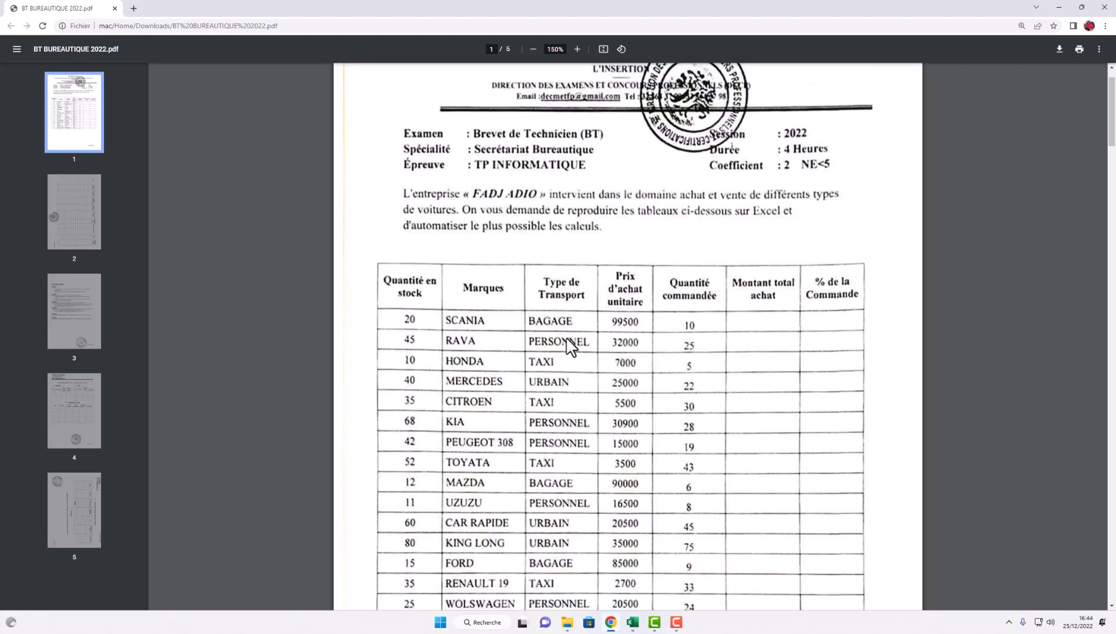
{"action": "scroll", "coordinate": [617, 273], "scroll_direction": "down", "scroll_amount": 2}
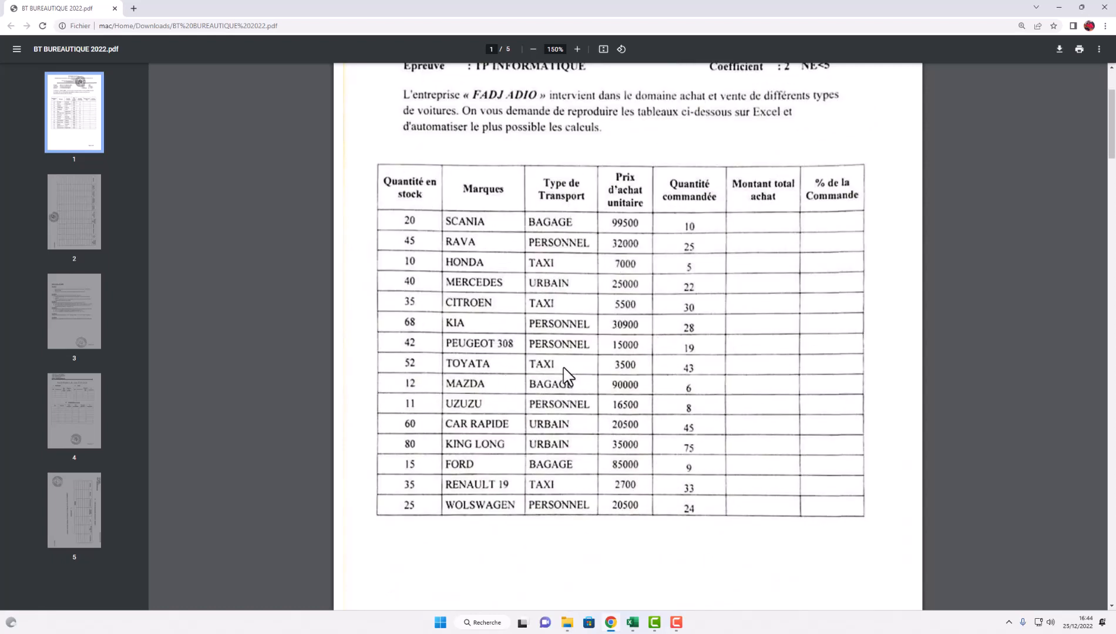
{"action": "scroll", "coordinate": [564, 373], "scroll_direction": "down", "scroll_amount": 4}
{"action": "scroll", "coordinate": [568, 376], "scroll_direction": "down", "scroll_amount": 20}
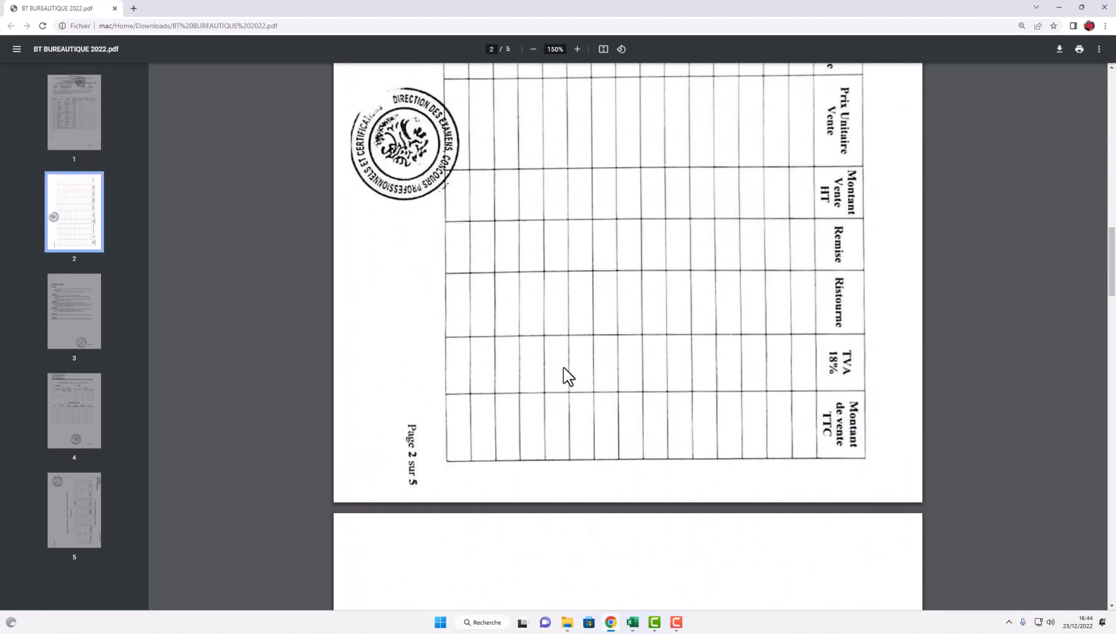
{"action": "scroll", "coordinate": [568, 376], "scroll_direction": "down", "scroll_amount": 5}
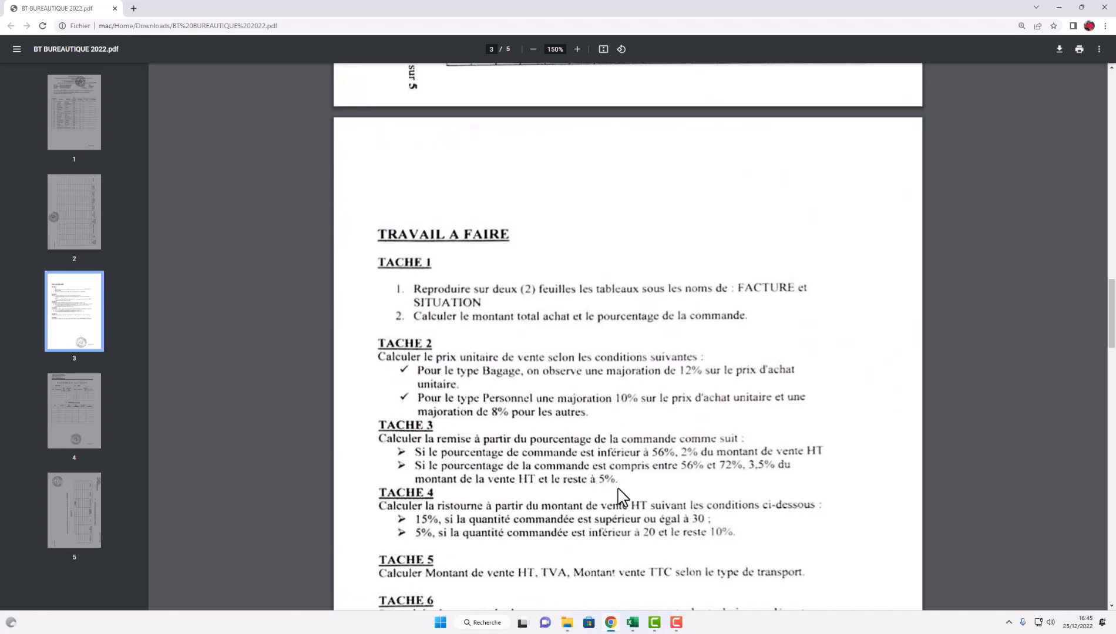
- Scroll past the TACHE 1–6 instructions to page 4's RAPPORT D'ACTIVITE
{"action": "scroll", "coordinate": [618, 493], "scroll_direction": "down", "scroll_amount": 1}
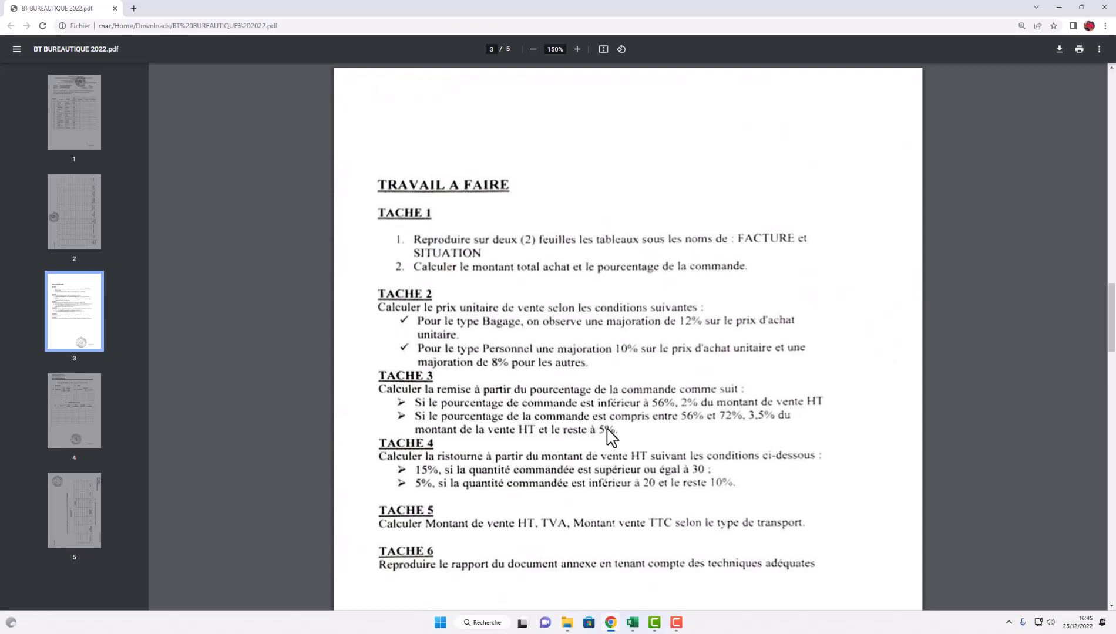
{"action": "scroll", "coordinate": [524, 435], "scroll_direction": "down", "scroll_amount": 2}
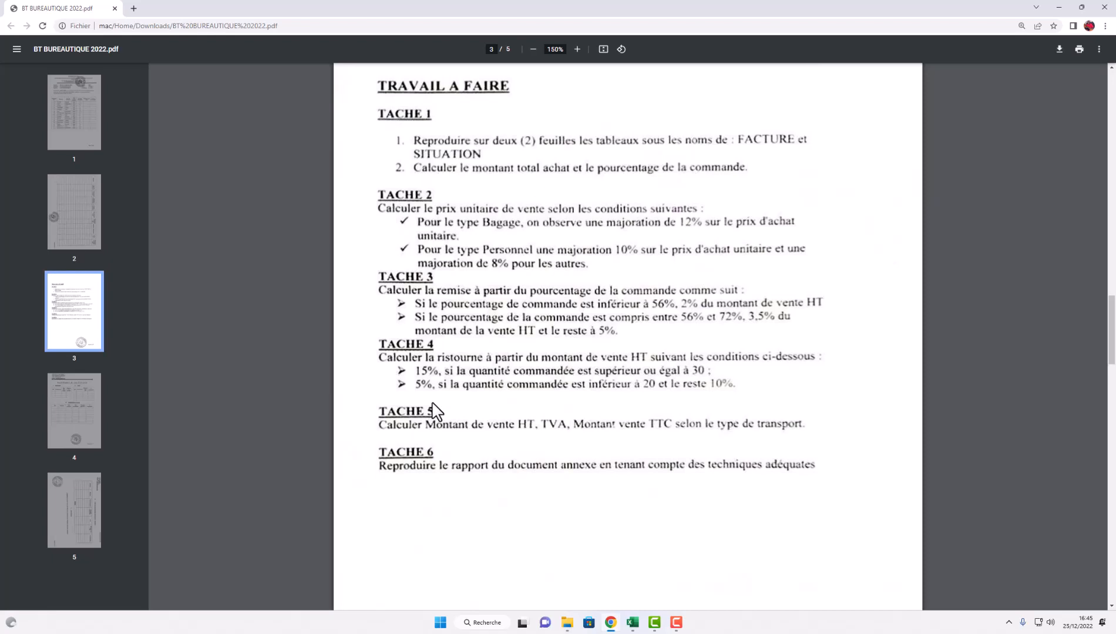
{"action": "scroll", "coordinate": [470, 417], "scroll_direction": "down", "scroll_amount": 2}
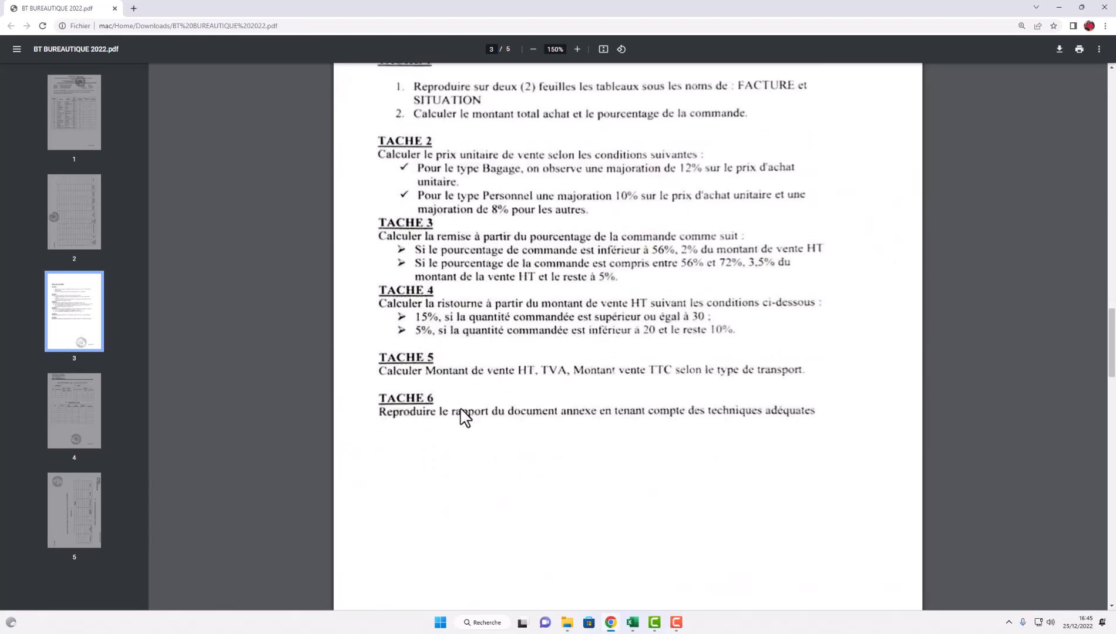
{"action": "scroll", "coordinate": [470, 418], "scroll_direction": "down", "scroll_amount": 9}
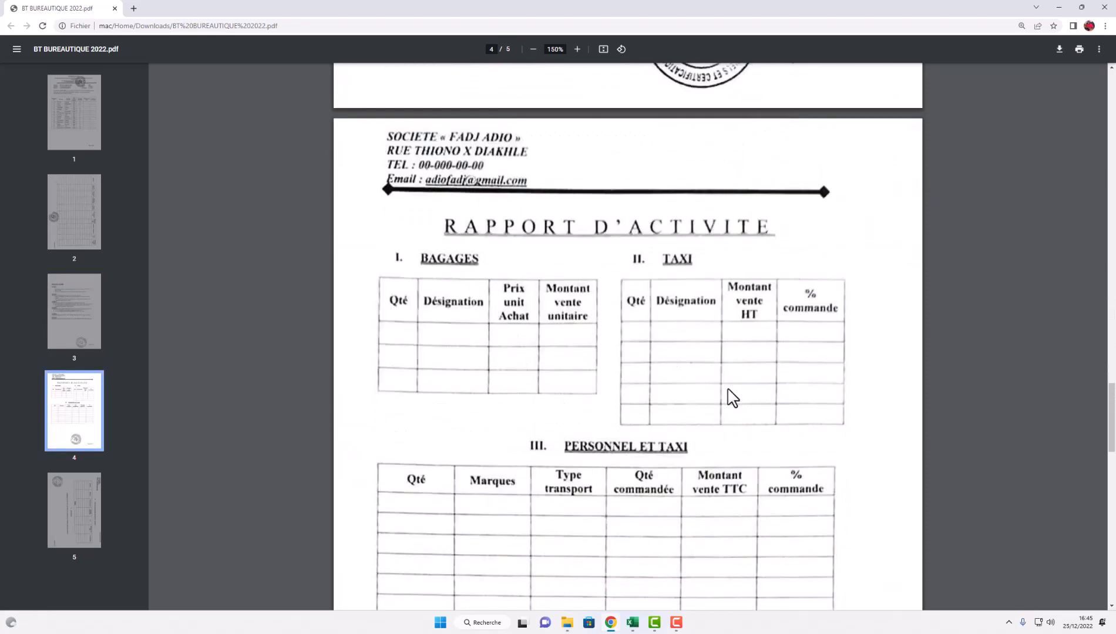
- Scroll through the BAGAGES, TAXI and PERSONNEL ET TAXI tables on pages 4 and 5
{"action": "scroll", "coordinate": [530, 368], "scroll_direction": "down", "scroll_amount": 3}
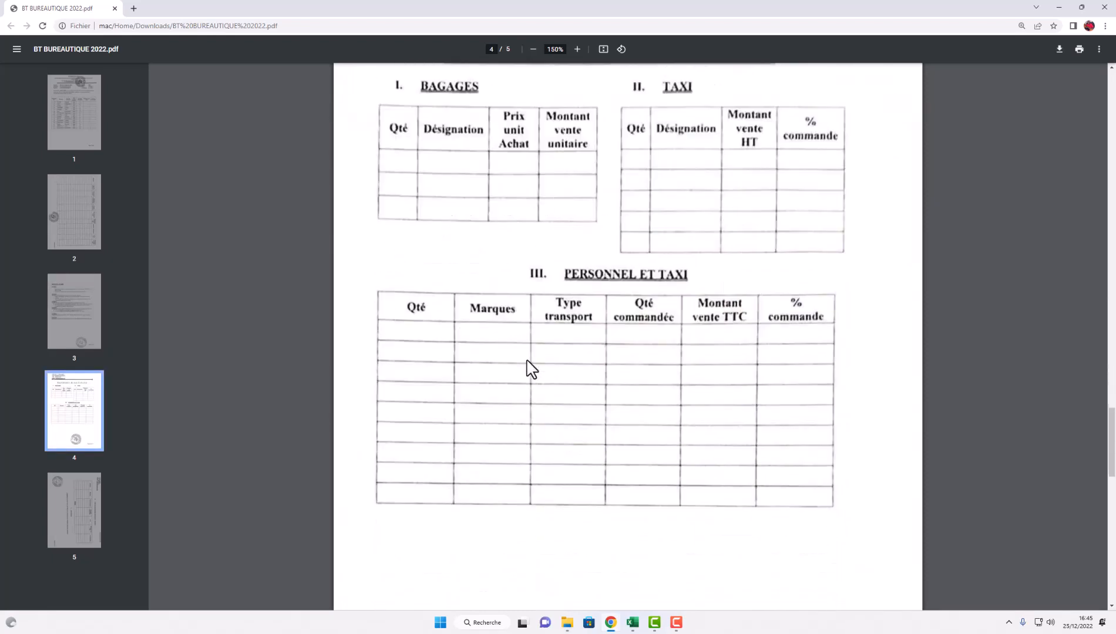
{"action": "scroll", "coordinate": [531, 368], "scroll_direction": "down", "scroll_amount": 11}
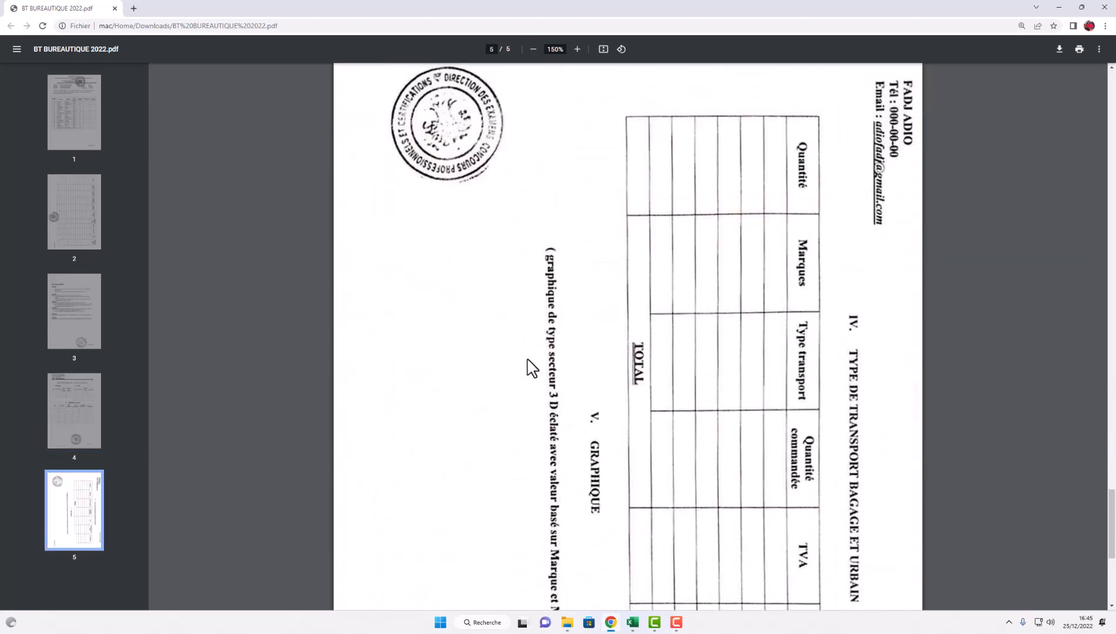
{"action": "scroll", "coordinate": [528, 361], "scroll_direction": "up", "scroll_amount": 14}
{"action": "scroll", "coordinate": [528, 360], "scroll_direction": "up", "scroll_amount": 11}
{"action": "scroll", "coordinate": [529, 360], "scroll_direction": "down", "scroll_amount": 8}
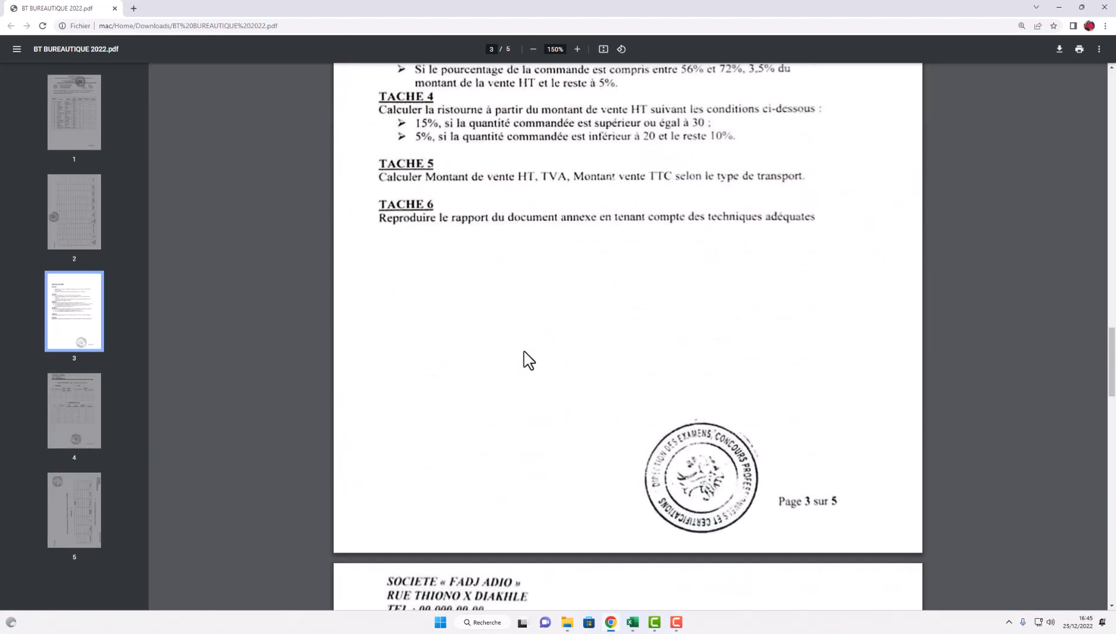
{"action": "scroll", "coordinate": [499, 425], "scroll_direction": "down", "scroll_amount": 1}
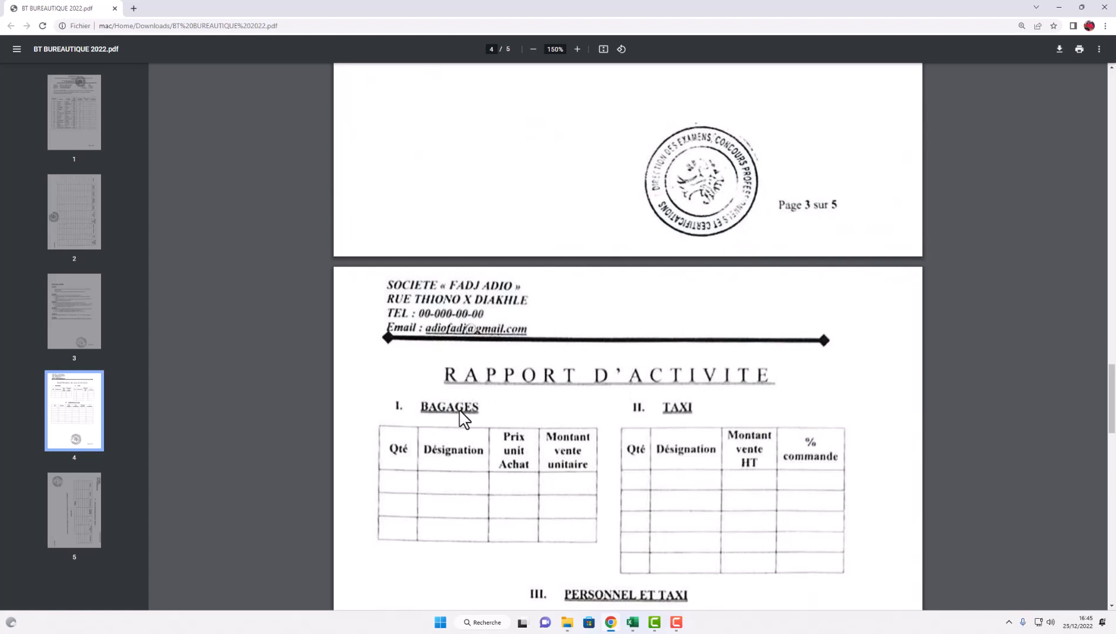
{"action": "scroll", "coordinate": [417, 387], "scroll_direction": "down", "scroll_amount": 2}
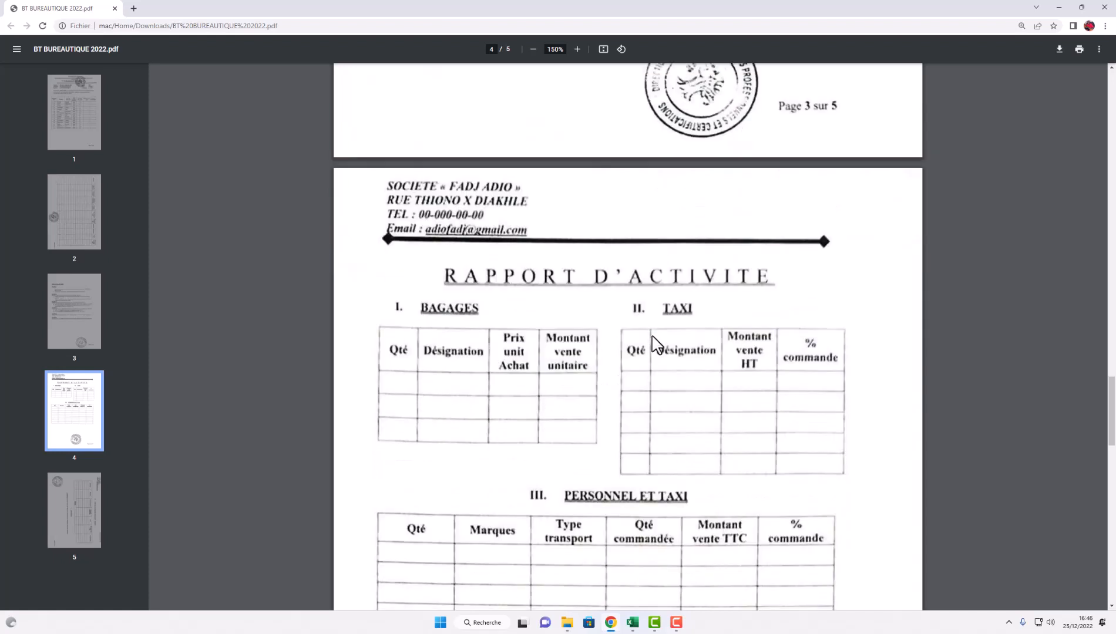
{"action": "scroll", "coordinate": [549, 411], "scroll_direction": "down", "scroll_amount": 2}
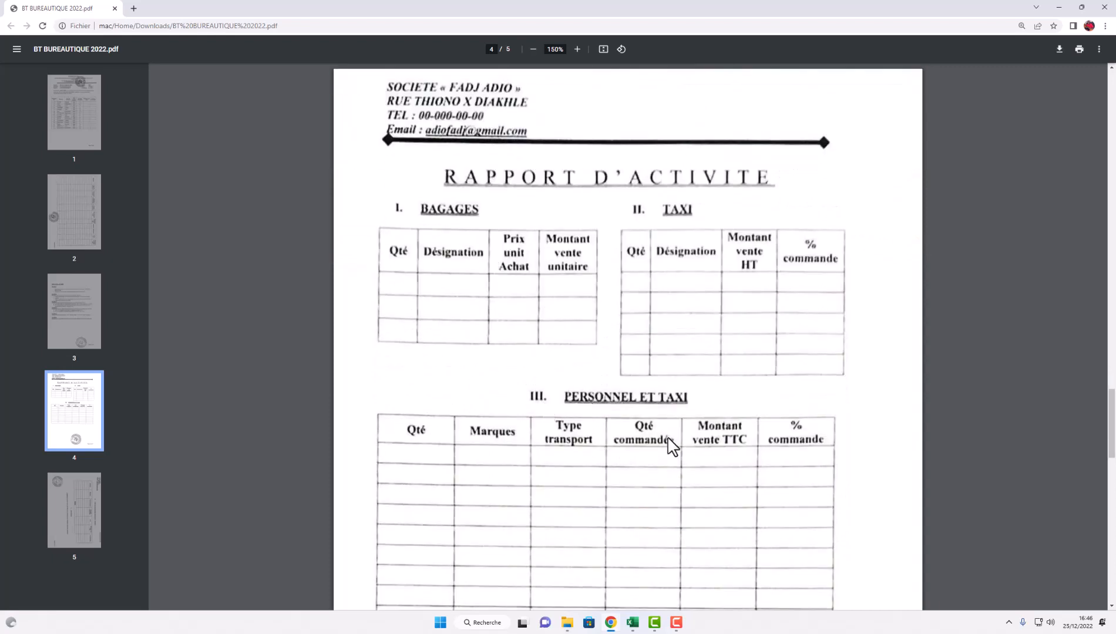
{"action": "scroll", "coordinate": [643, 551], "scroll_direction": "down", "scroll_amount": 3}
{"action": "scroll", "coordinate": [644, 546], "scroll_direction": "down", "scroll_amount": 4}
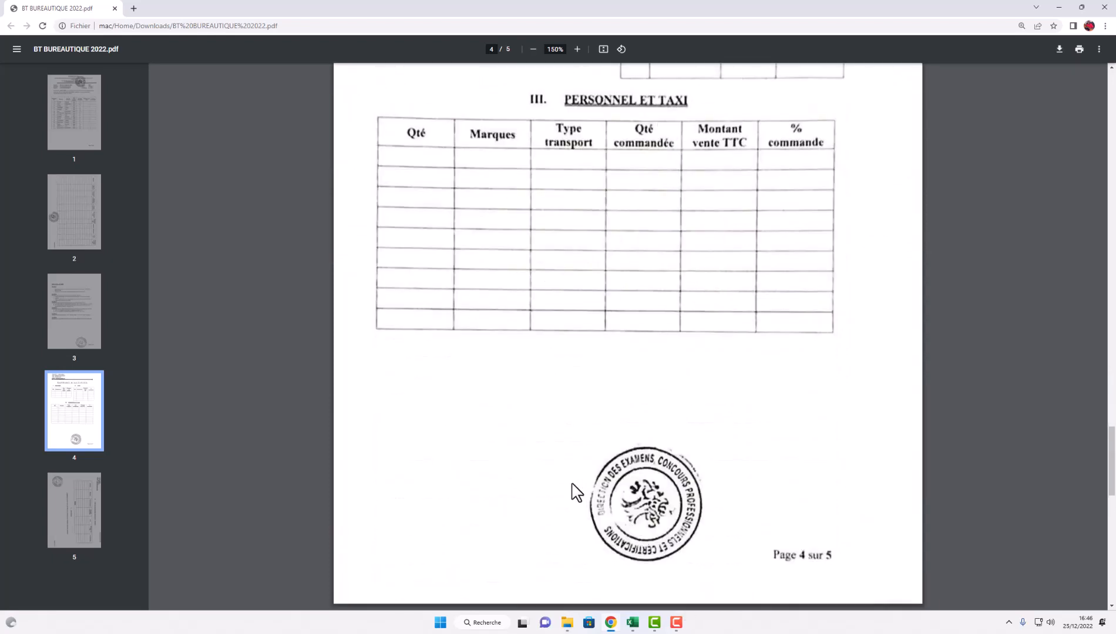
{"action": "scroll", "coordinate": [535, 468], "scroll_direction": "down", "scroll_amount": 9}
{"action": "scroll", "coordinate": [536, 468], "scroll_direction": "down", "scroll_amount": 1}
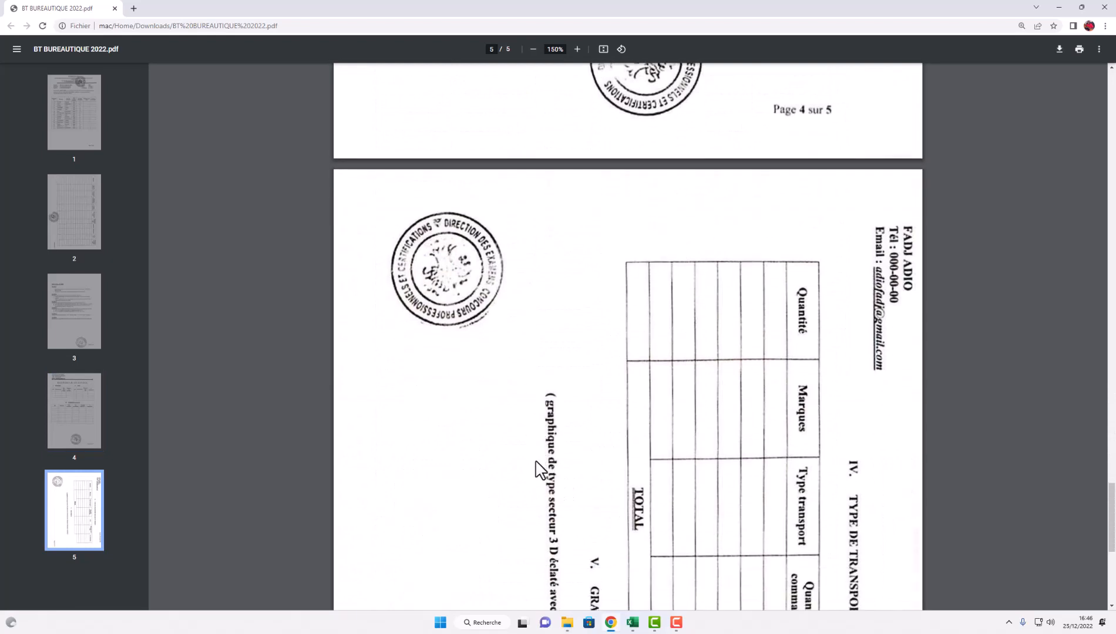
{"action": "scroll", "coordinate": [708, 406], "scroll_direction": "down", "scroll_amount": 1}
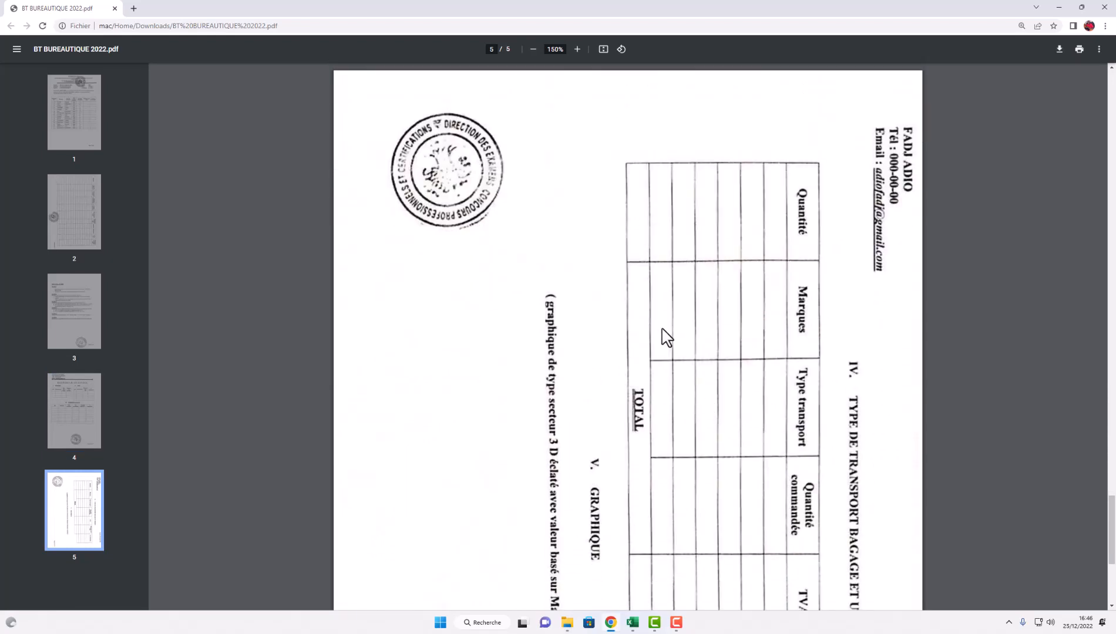
{"action": "scroll", "coordinate": [698, 316], "scroll_direction": "down", "scroll_amount": 1}
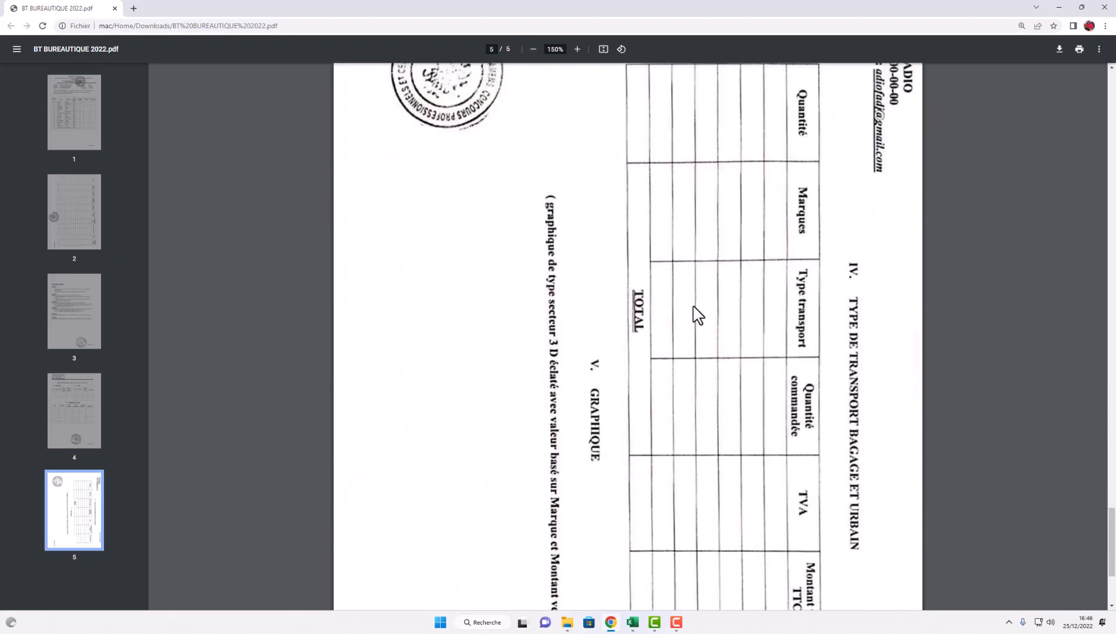
{"action": "scroll", "coordinate": [697, 315], "scroll_direction": "down", "scroll_amount": 3}
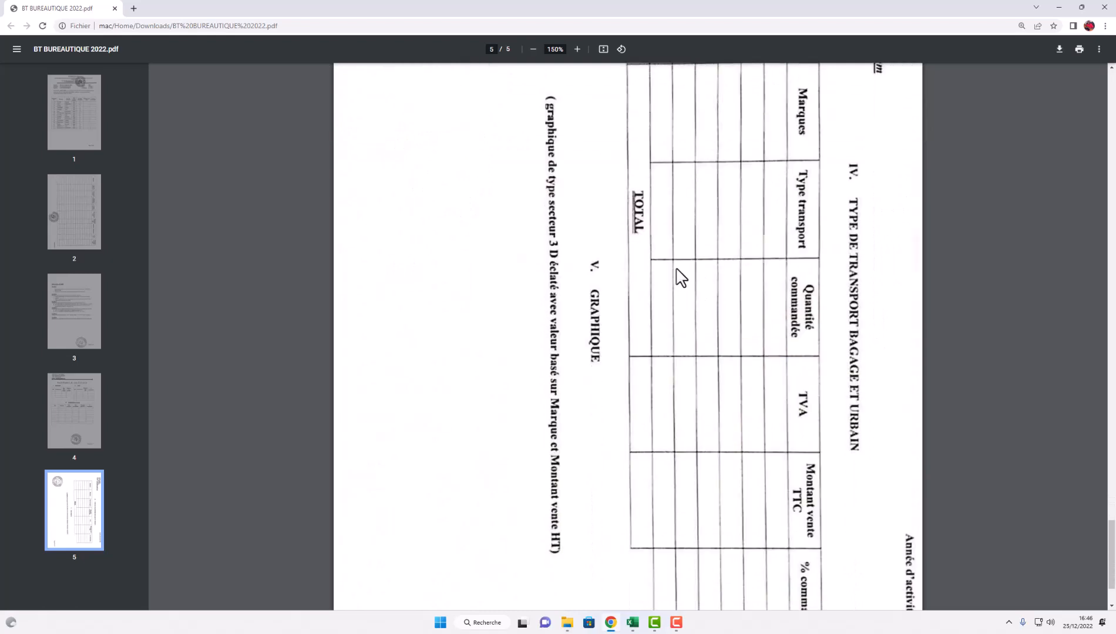
{"action": "scroll", "coordinate": [680, 278], "scroll_direction": "up", "scroll_amount": 10}
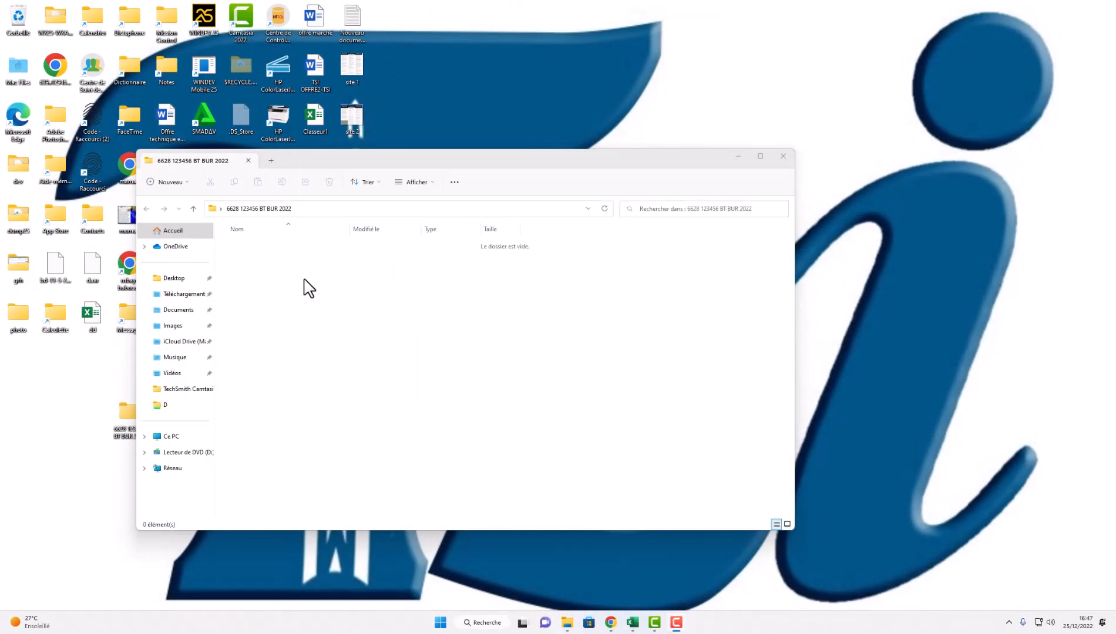
- Create a new blank Excel workbook in the folder named EXCEL
{"action": "right_click", "coordinate": [285, 274]}
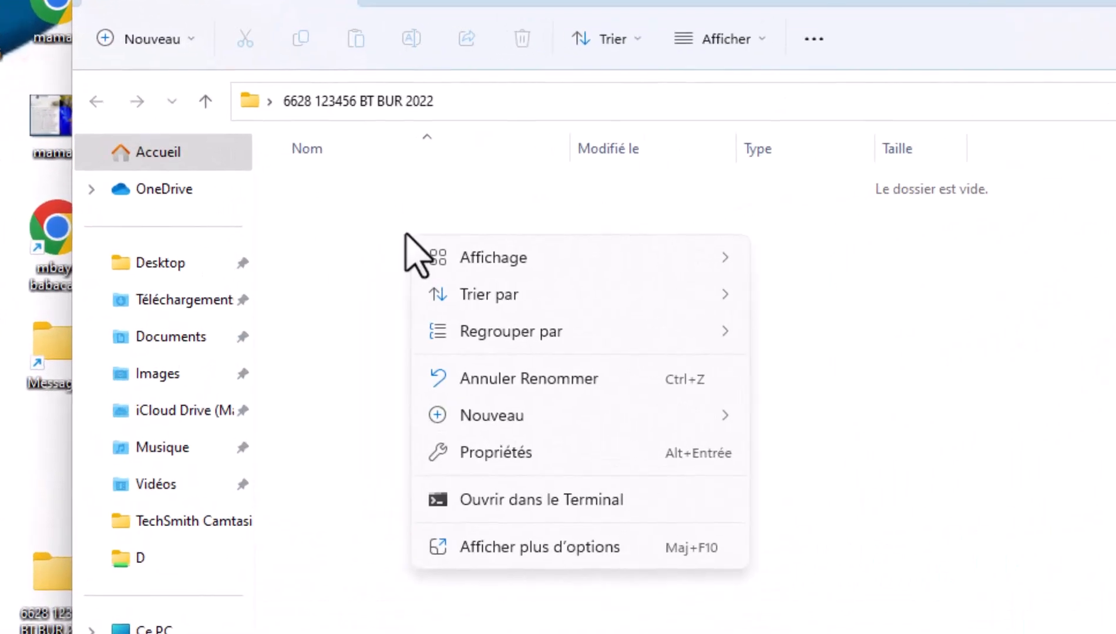
{"action": "mouse_move", "coordinate": [636, 423]}
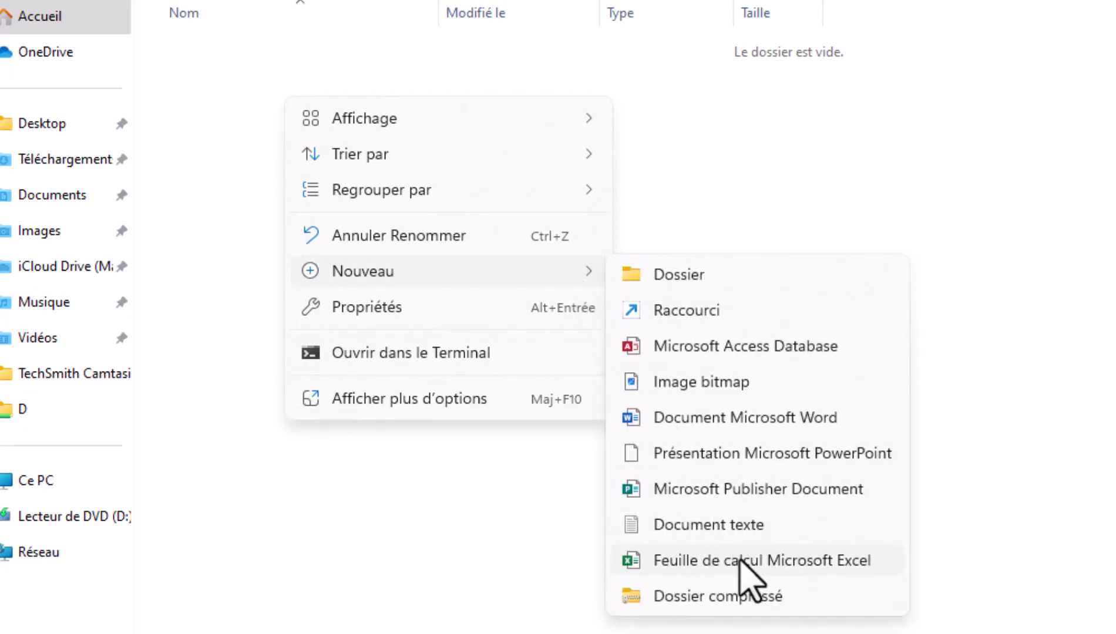
{"action": "left_click", "coordinate": [740, 561]}
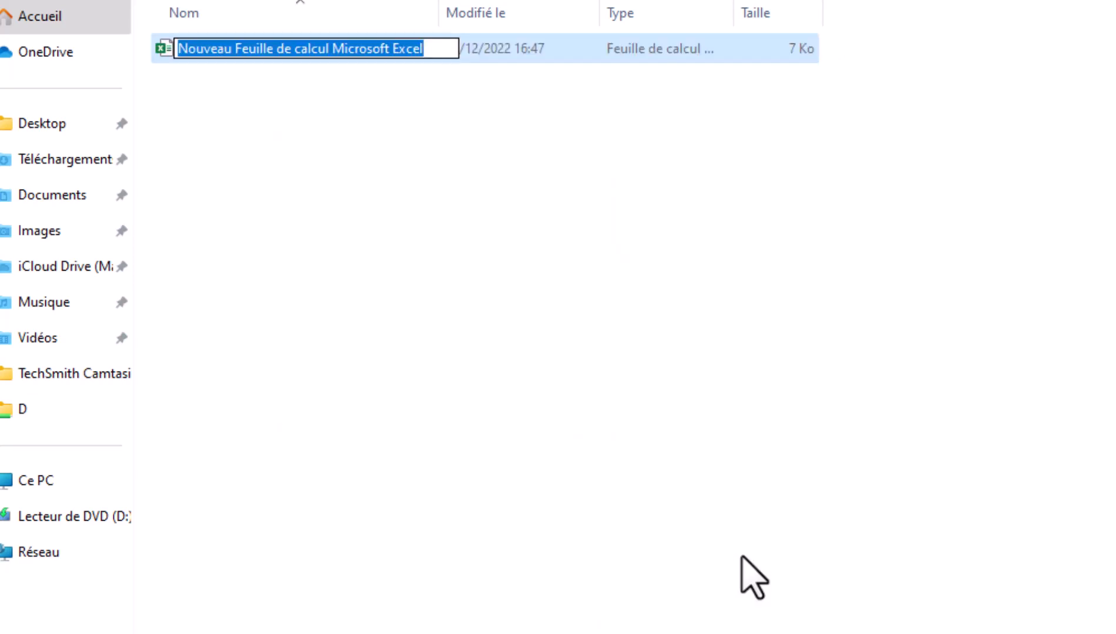
{"action": "type", "text": "EXCEL"}
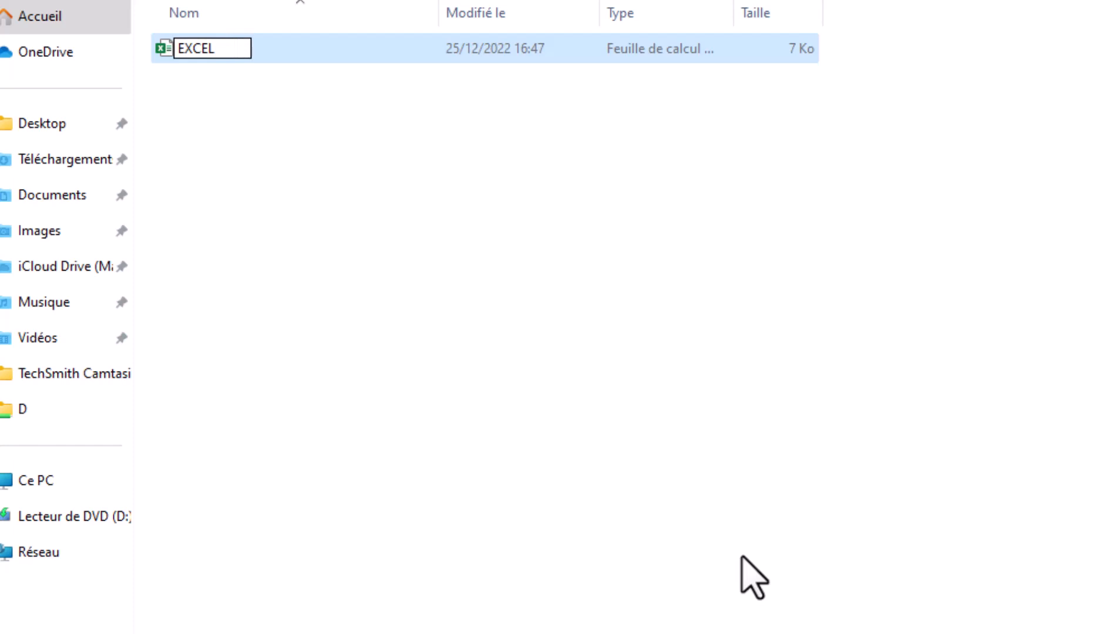
{"action": "left_click", "coordinate": [522, 288]}
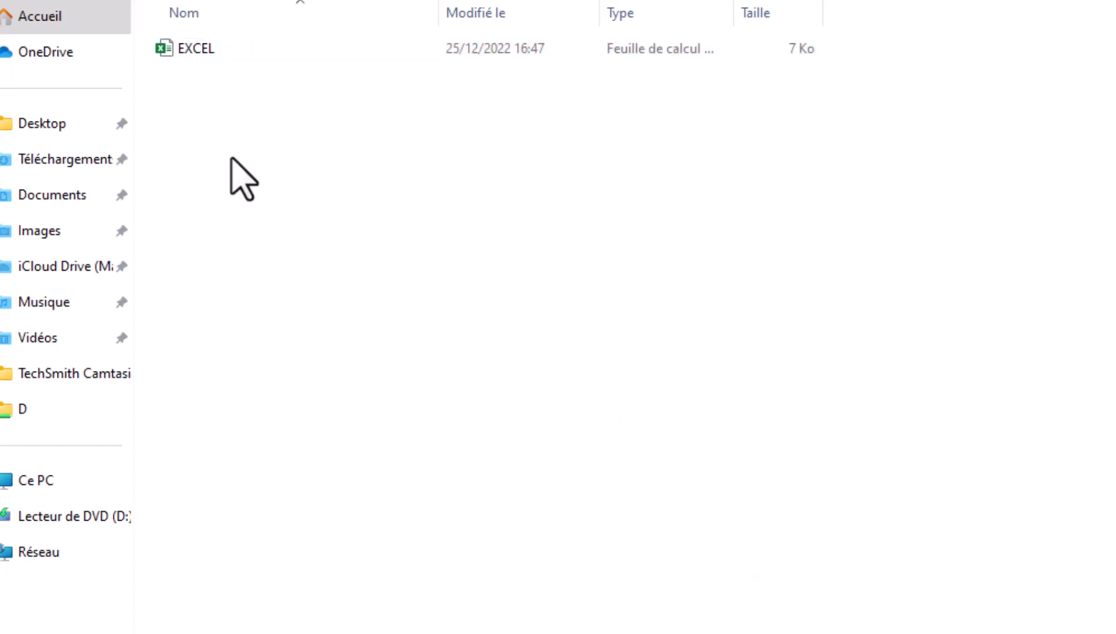
- Create a new blank Word document in the folder named WORD
{"action": "right_click", "coordinate": [231, 158]}
{"action": "mouse_move", "coordinate": [383, 338]}
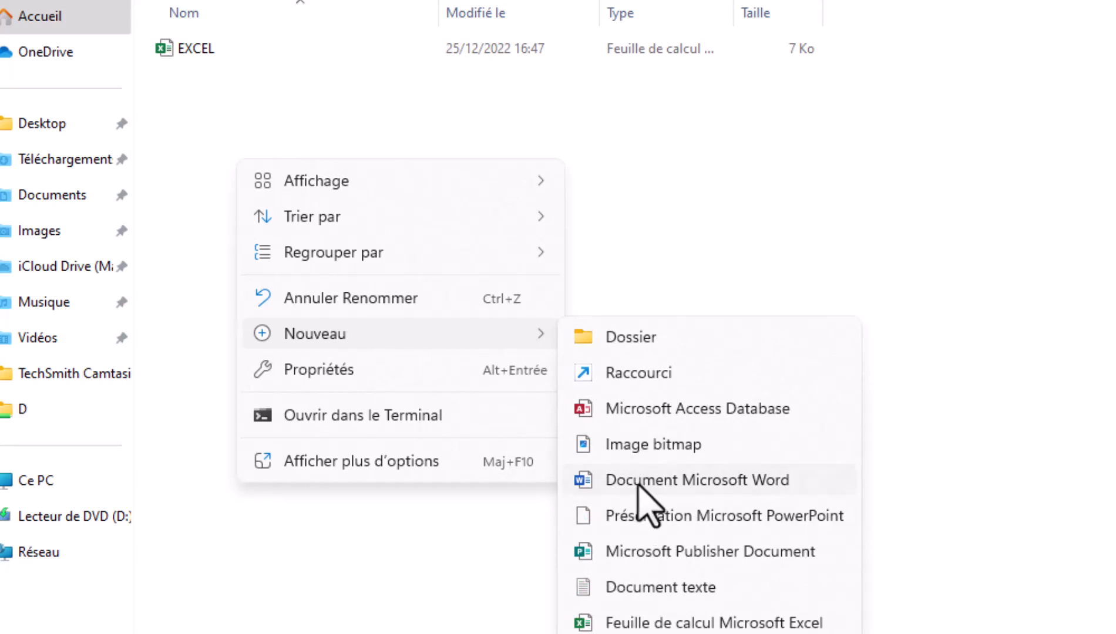
{"action": "left_click", "coordinate": [638, 480]}
{"action": "type", "text": "WORD"}
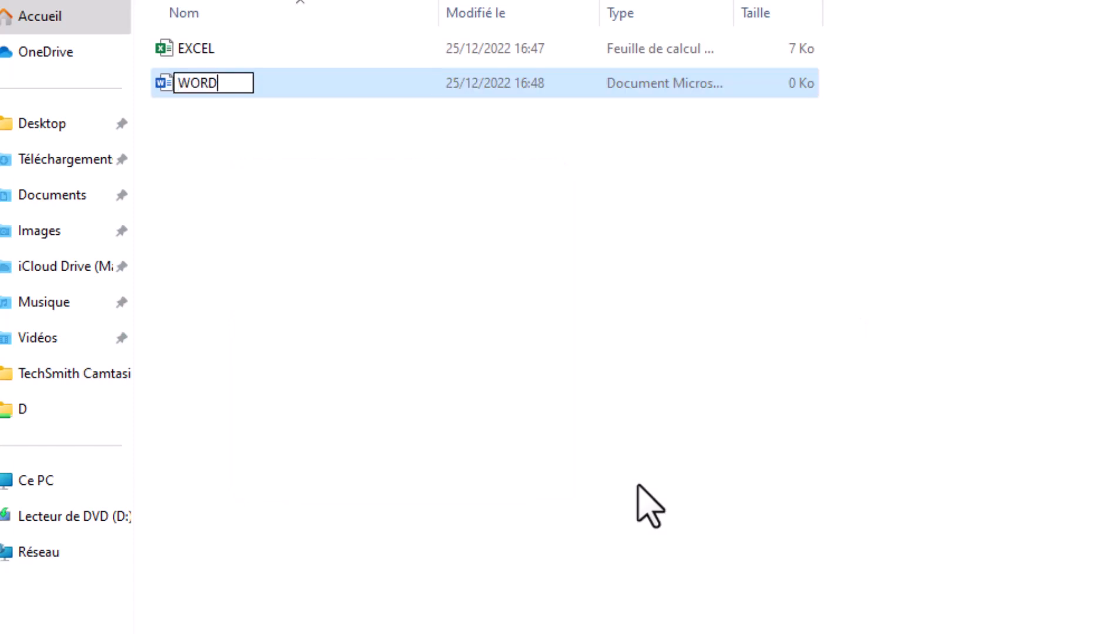
{"action": "key", "text": "Return"}
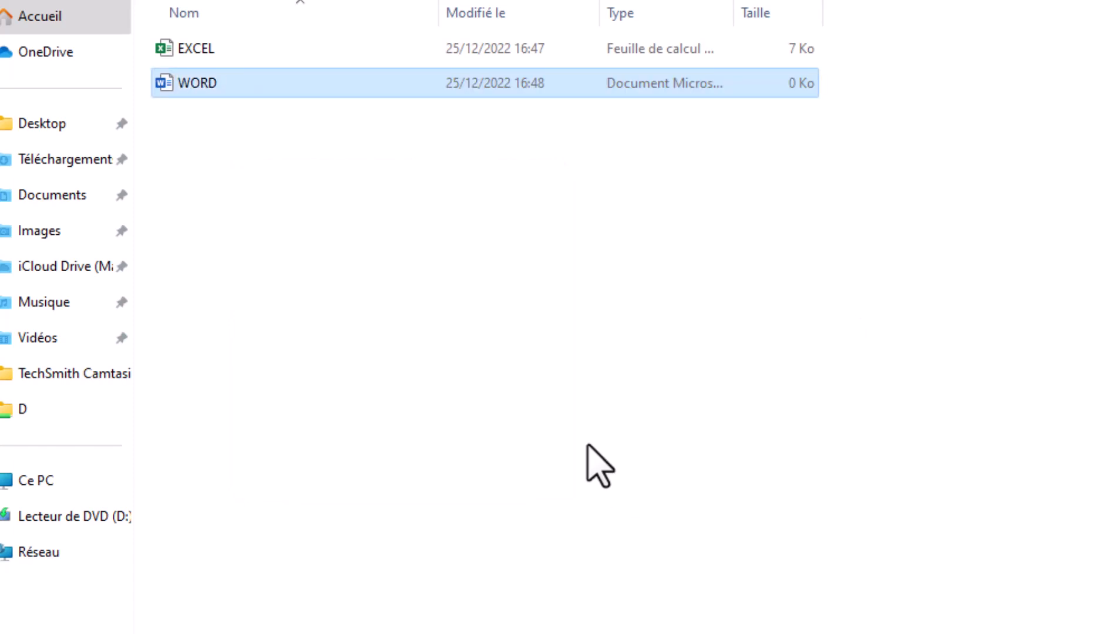
{"action": "left_click", "coordinate": [549, 394]}
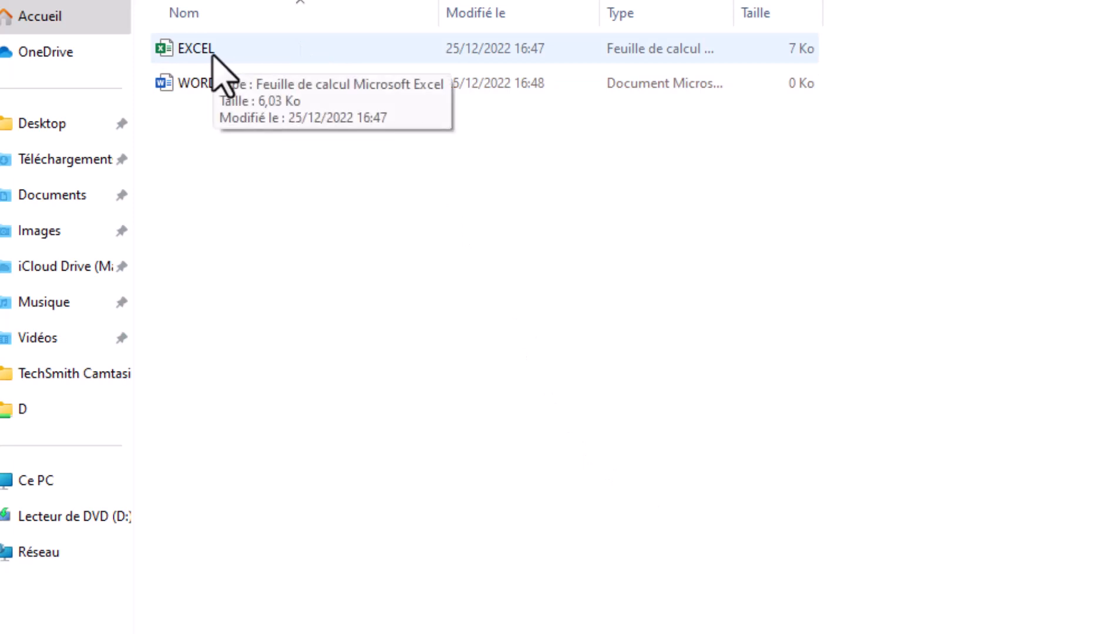
- Open the EXCEL workbook and select the car order table A1:G16
{"action": "double_click", "coordinate": [213, 54]}
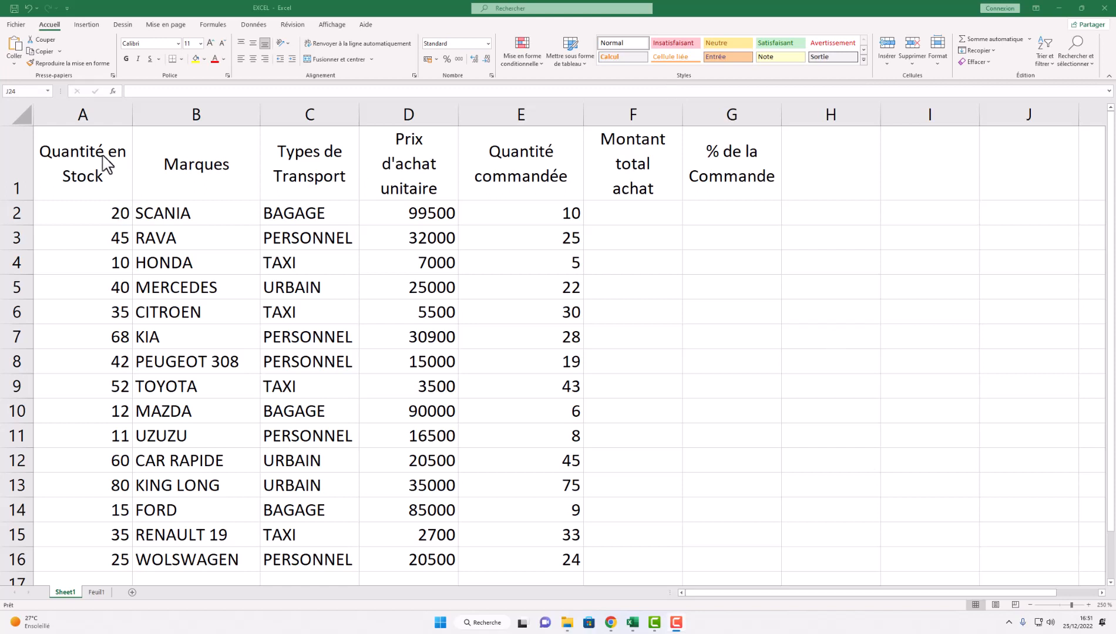
{"action": "left_click_drag", "start_coordinate": [96, 151], "coordinate": [269, 205]}
{"action": "left_click_drag", "start_coordinate": [409, 271], "coordinate": [732, 557]}
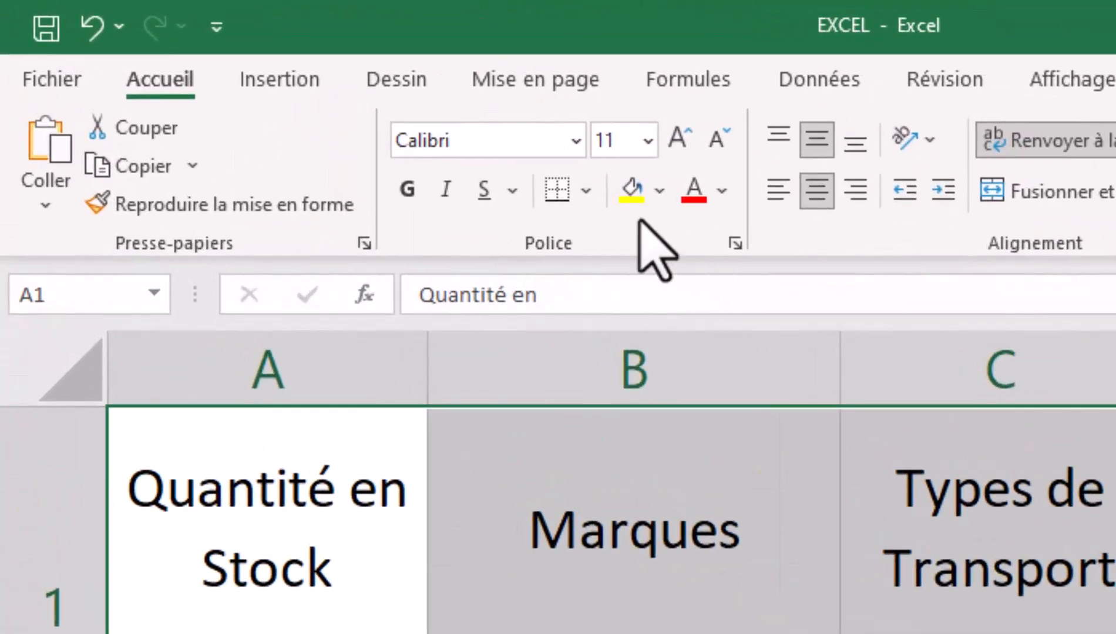
- Apply All Borders to every cell of the order table
{"action": "left_click", "coordinate": [586, 191]}
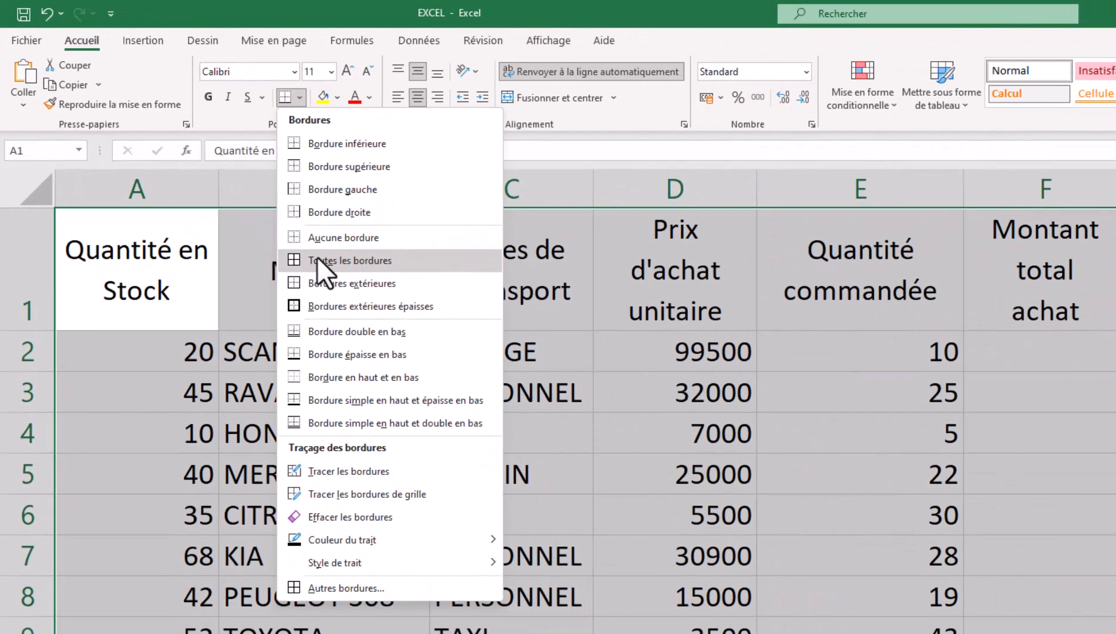
{"action": "left_click", "coordinate": [317, 260]}
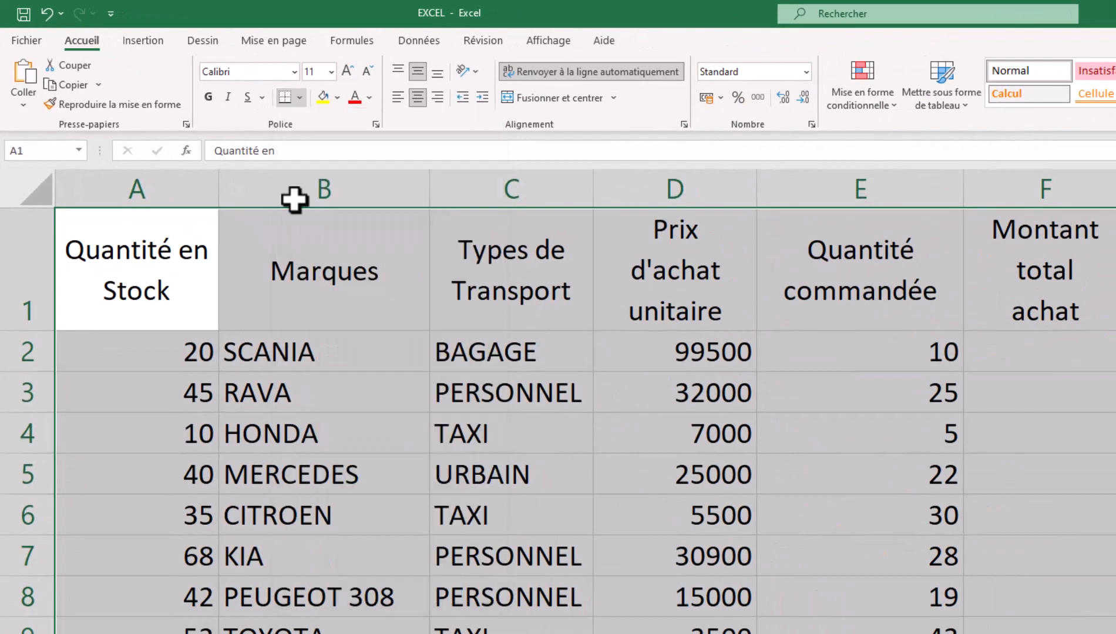
{"action": "left_click", "coordinate": [302, 93]}
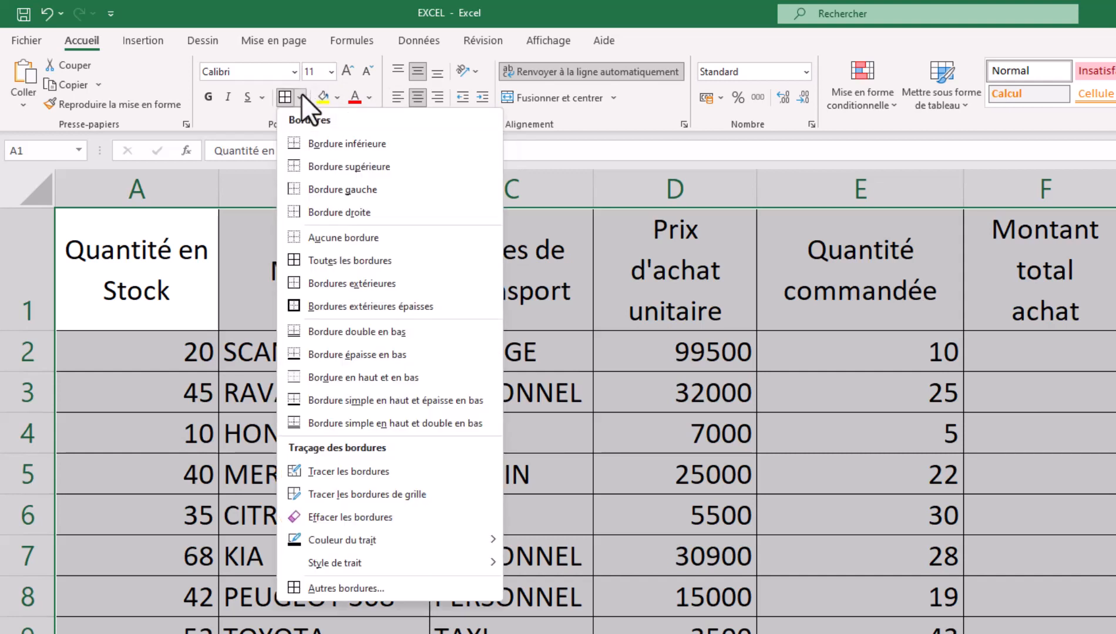
{"action": "left_click", "coordinate": [358, 587]}
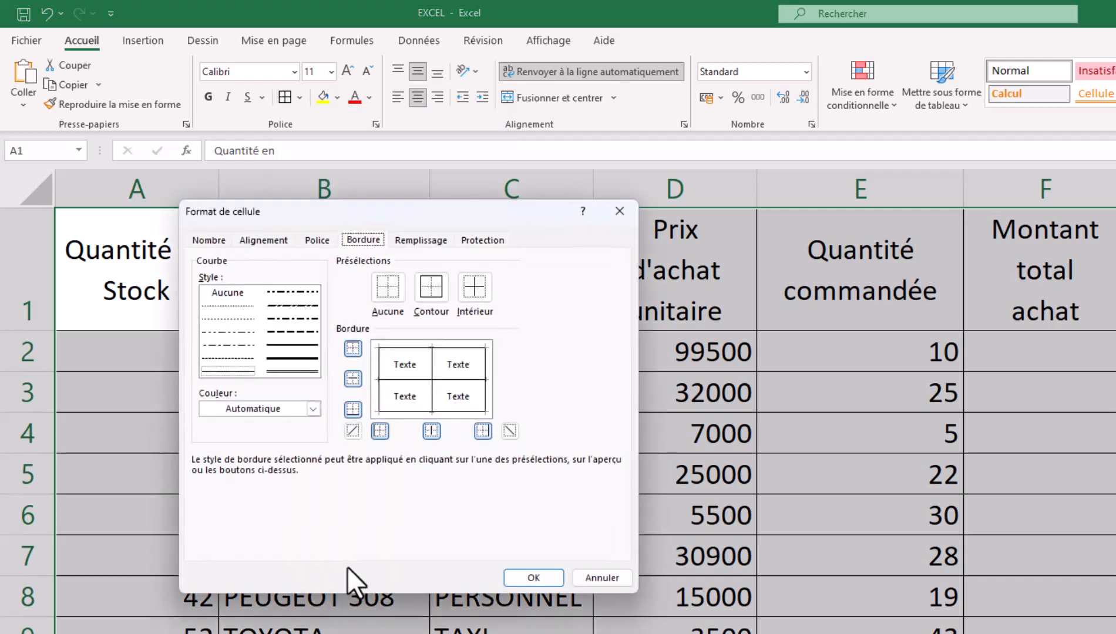
- Give the table a blue outline and blue dash-dot inside borders
{"action": "left_click_drag", "start_coordinate": [357, 202], "coordinate": [691, 297]}
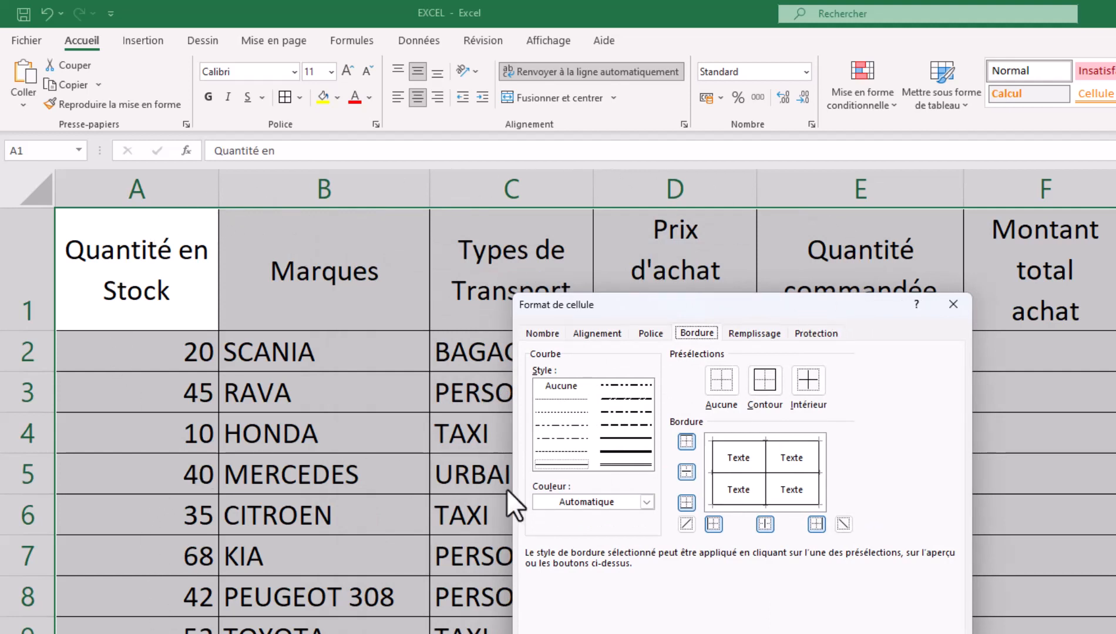
{"action": "left_click", "coordinate": [614, 448]}
{"action": "left_click", "coordinate": [643, 502]}
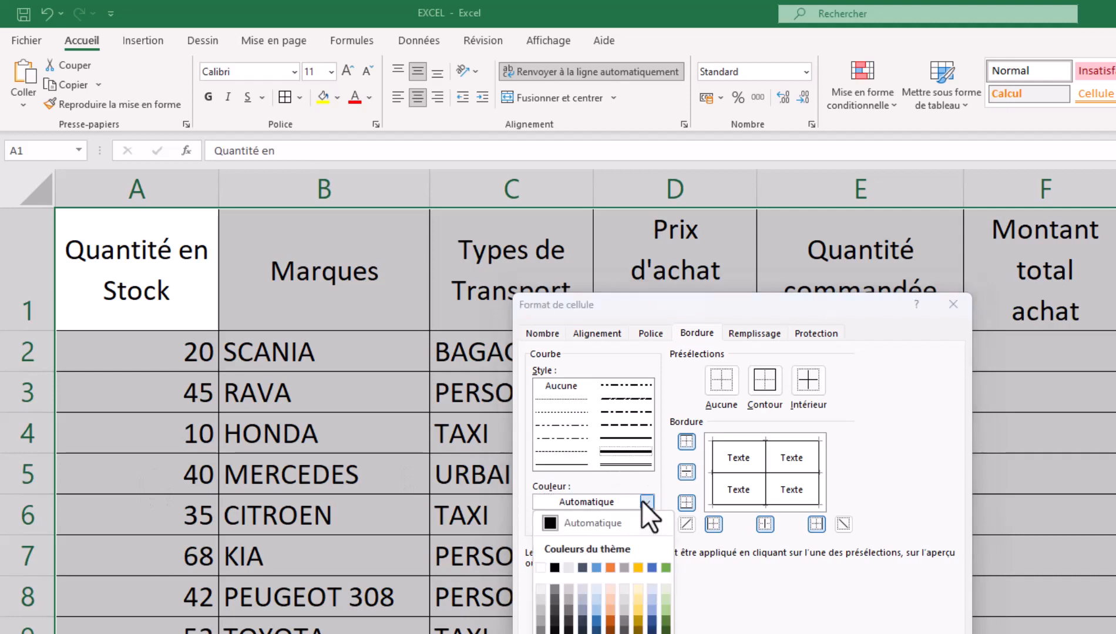
{"action": "left_click", "coordinate": [643, 503]}
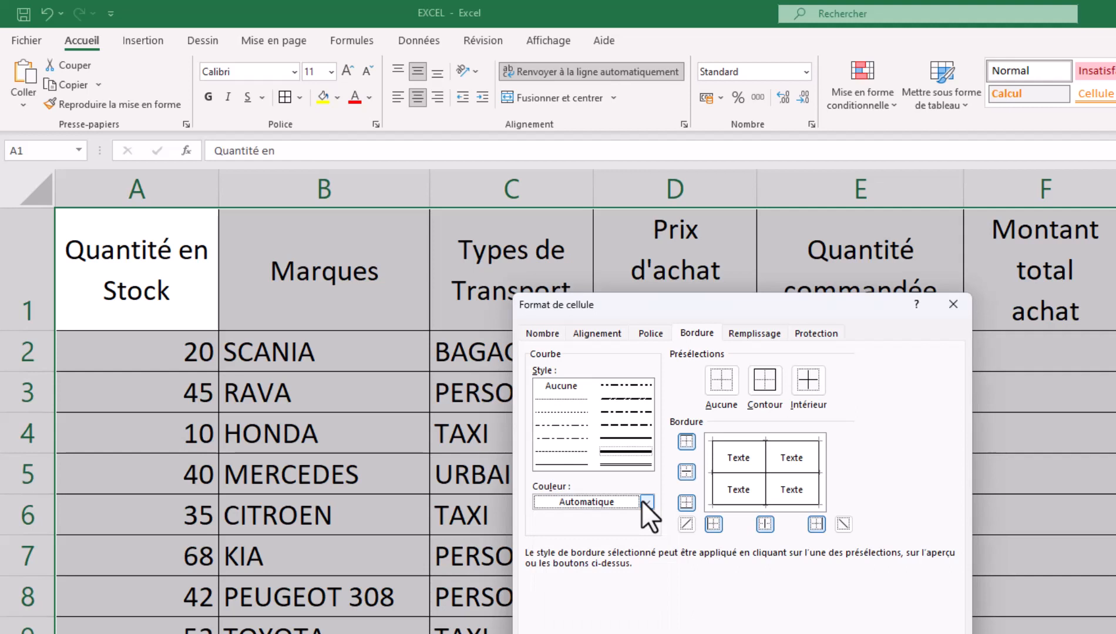
{"action": "left_click", "coordinate": [646, 502]}
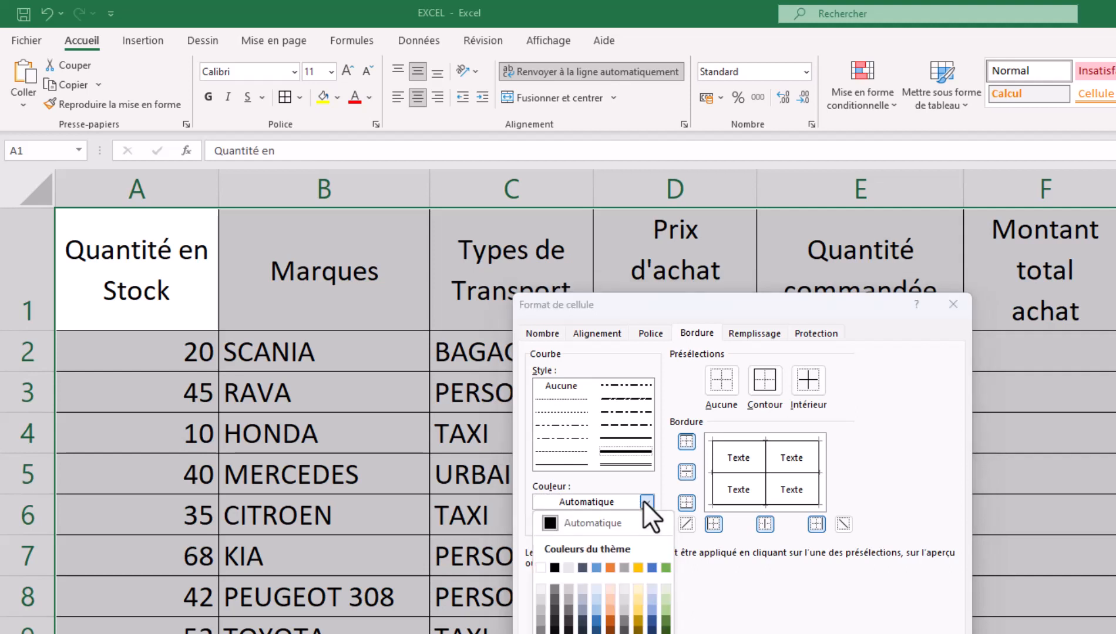
{"action": "left_click", "coordinate": [595, 621]}
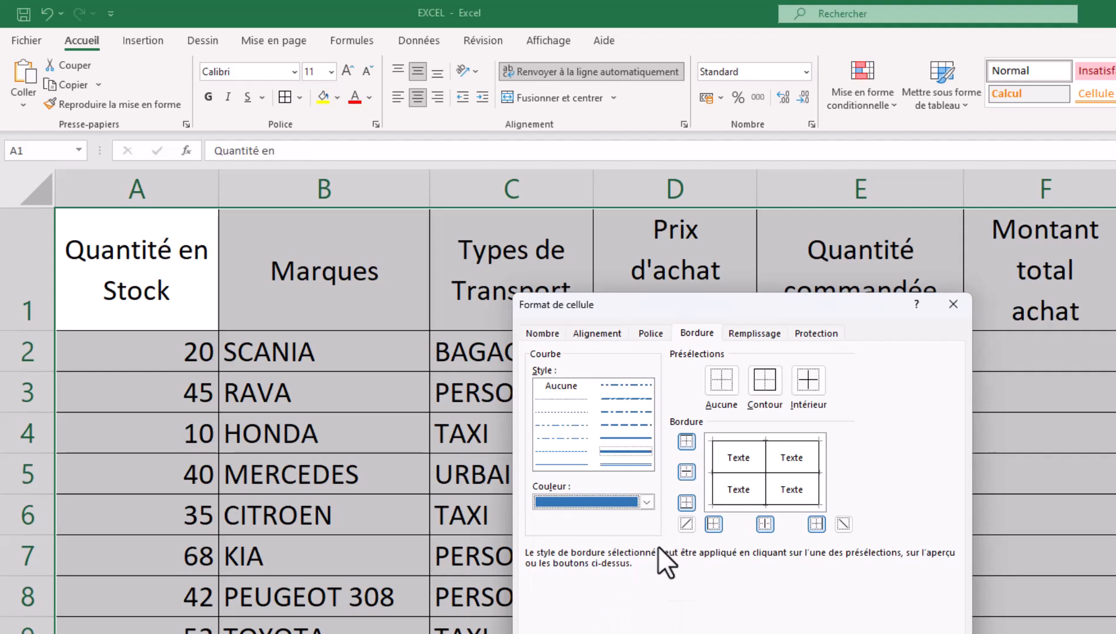
{"action": "left_click", "coordinate": [624, 447]}
{"action": "left_click", "coordinate": [770, 385]}
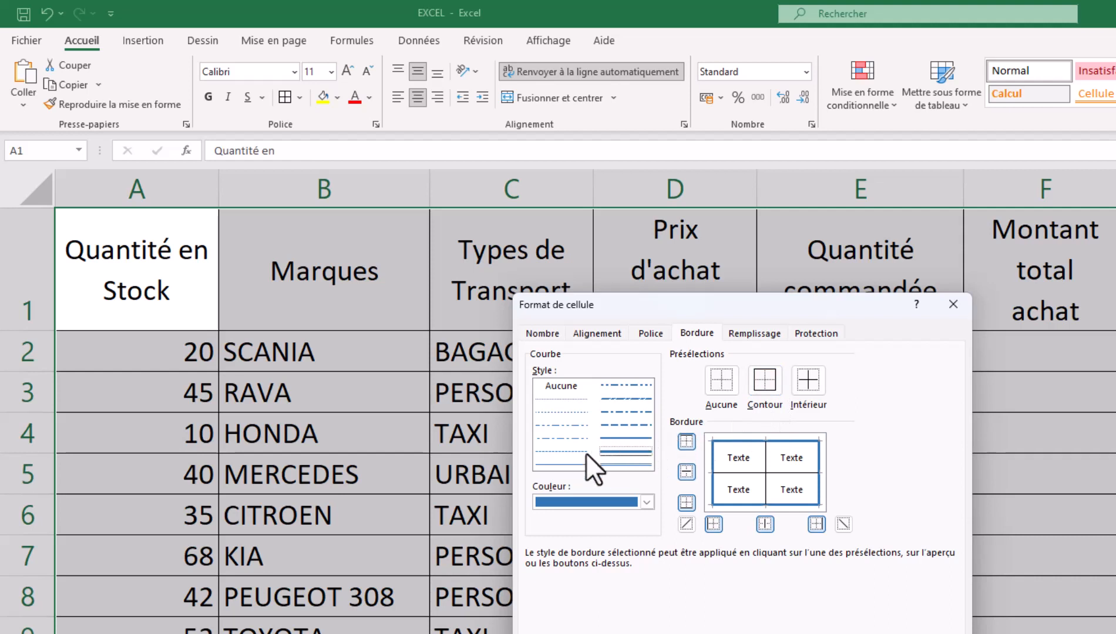
{"action": "left_click", "coordinate": [575, 439]}
{"action": "left_click", "coordinate": [798, 384]}
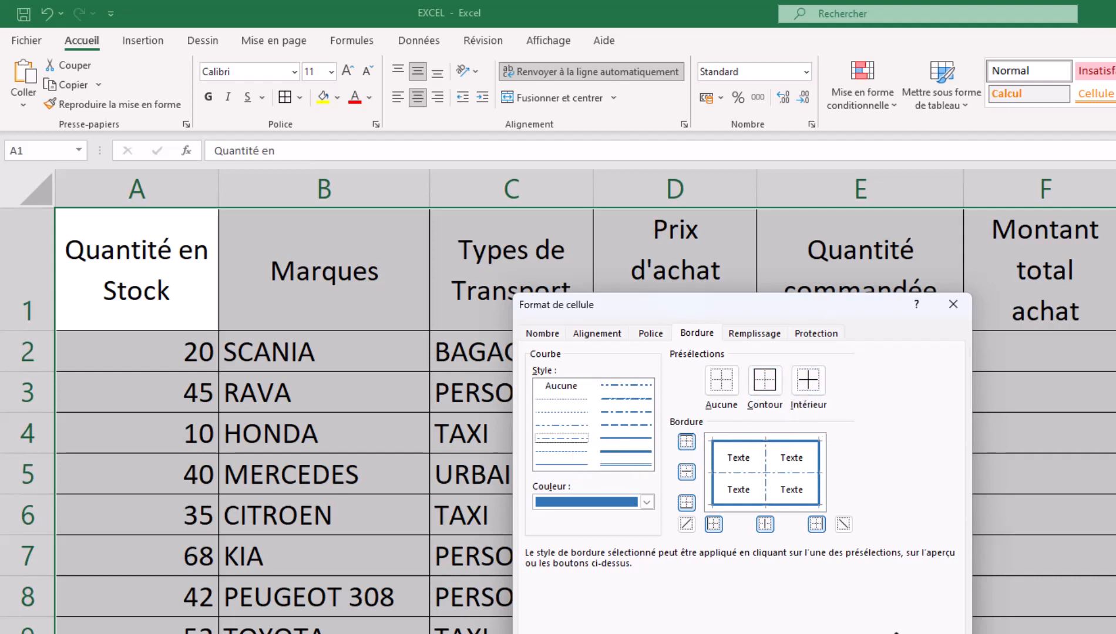
{"action": "key", "text": "Return"}
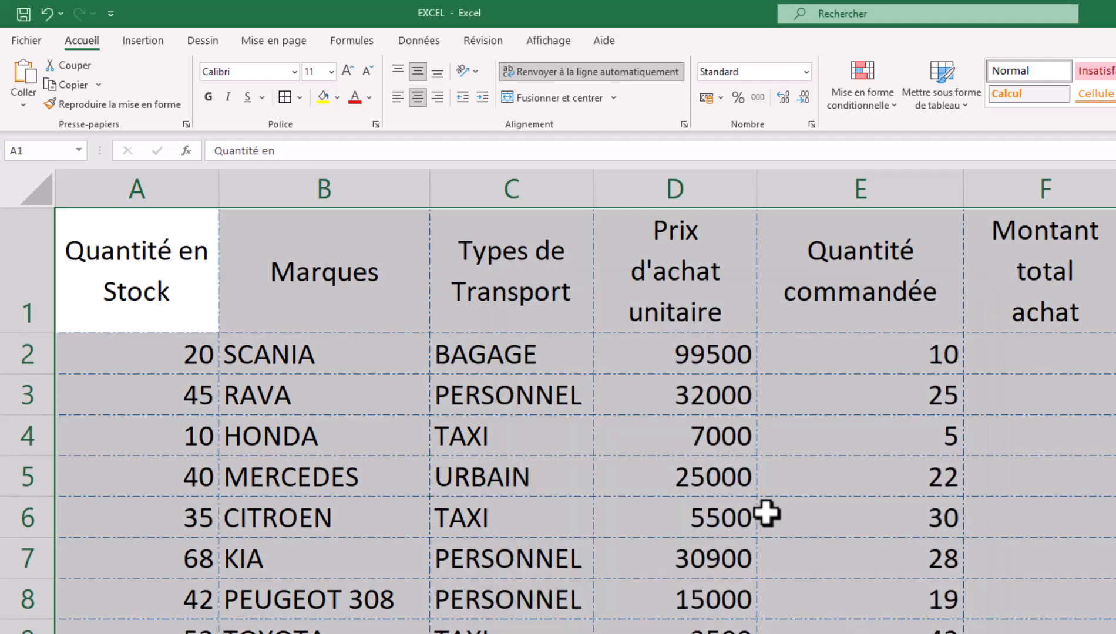
- Centre the stock quantities in column A horizontally and vertically
{"action": "left_click", "coordinate": [506, 411]}
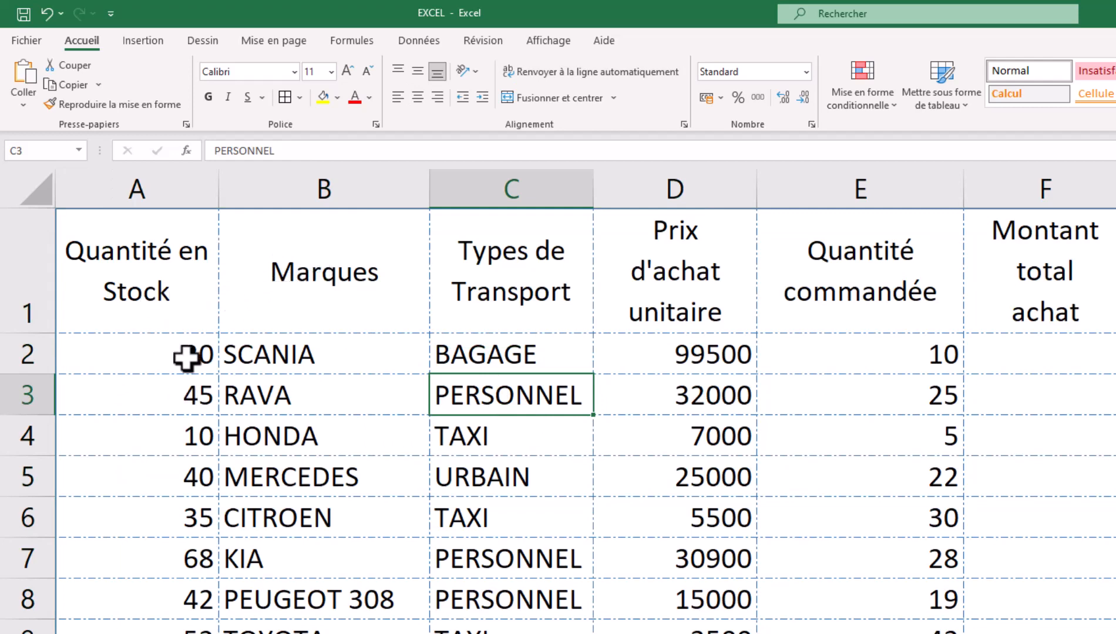
{"action": "left_click_drag", "start_coordinate": [155, 364], "coordinate": [150, 633]}
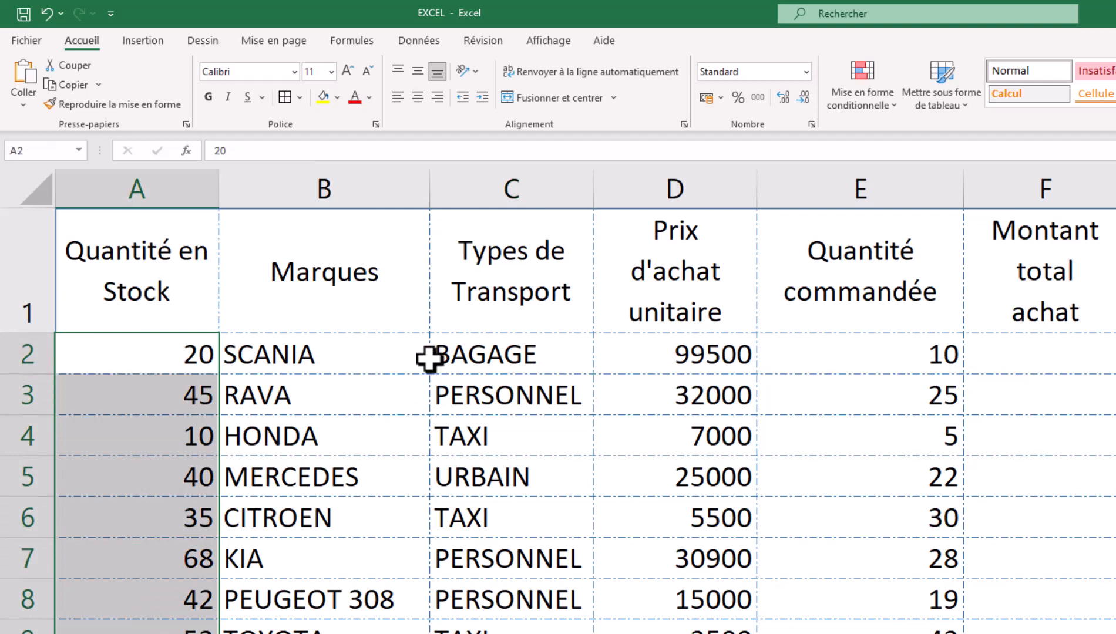
{"action": "left_click", "coordinate": [418, 72]}
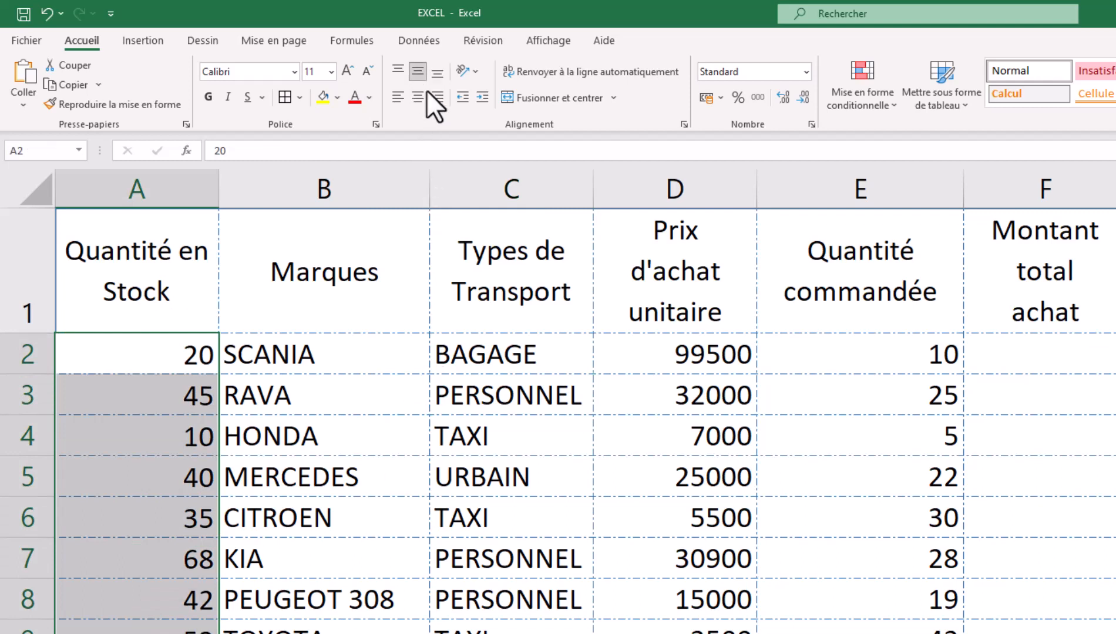
{"action": "left_click", "coordinate": [425, 92]}
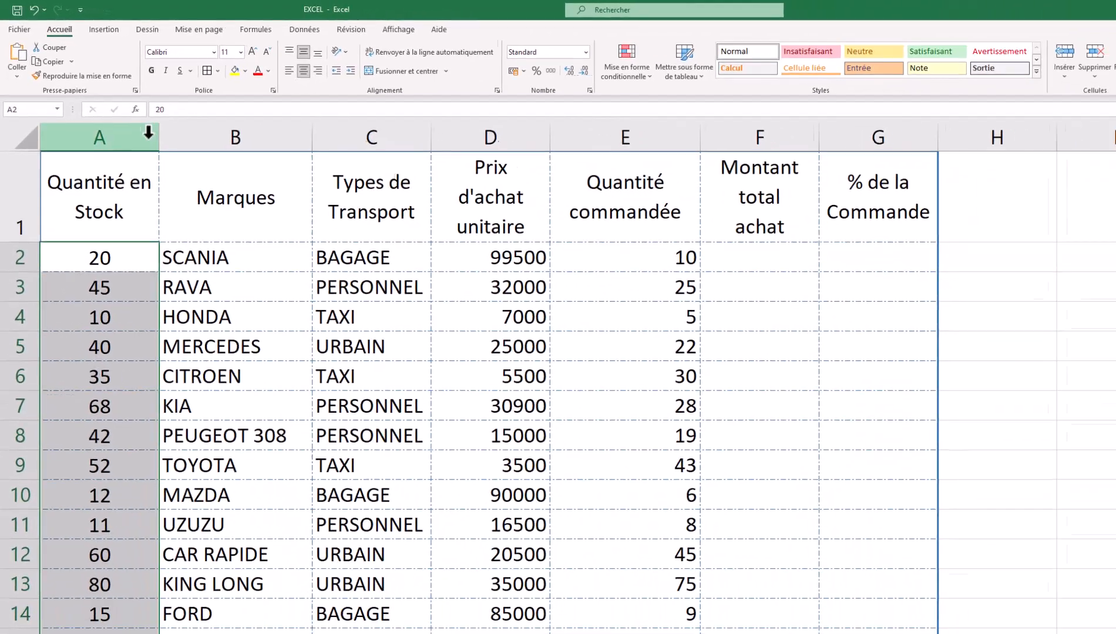
- Centre the header row titles in A1:G1 horizontally and vertically
{"action": "left_click_drag", "start_coordinate": [97, 179], "coordinate": [822, 180]}
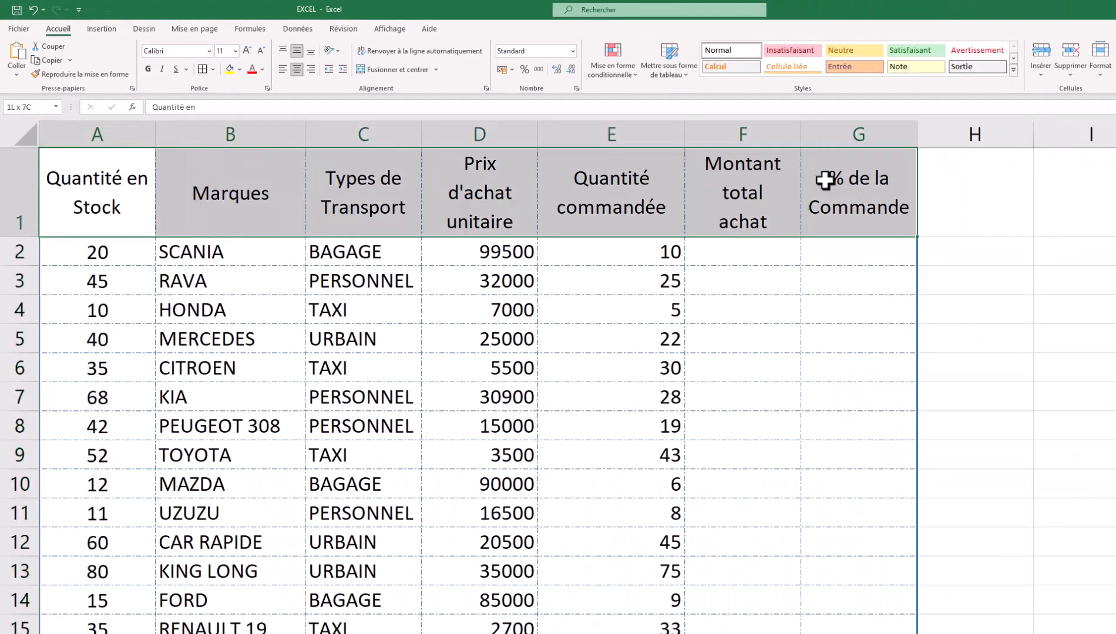
{"action": "left_click", "coordinate": [283, 68]}
{"action": "left_click", "coordinate": [283, 51]}
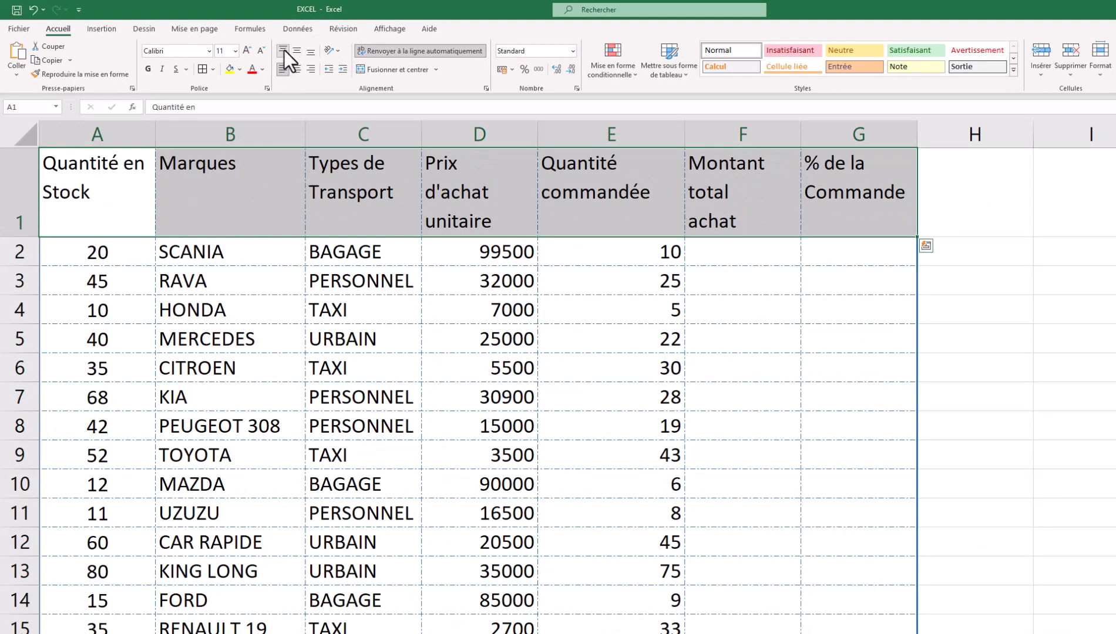
{"action": "left_click", "coordinate": [125, 184]}
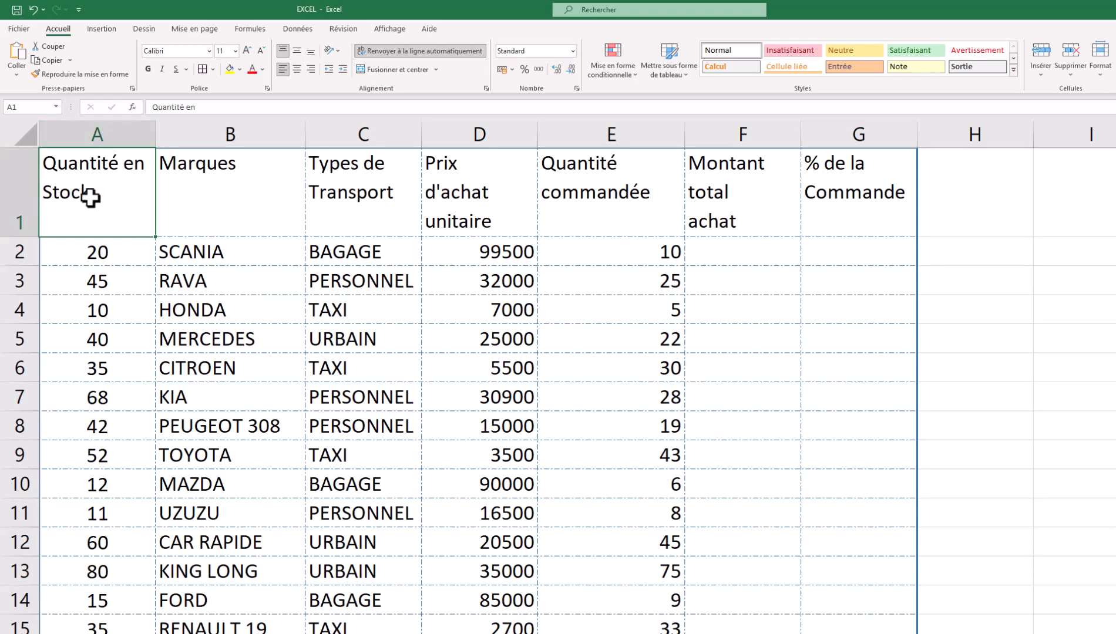
{"action": "left_click_drag", "start_coordinate": [67, 188], "coordinate": [819, 173]}
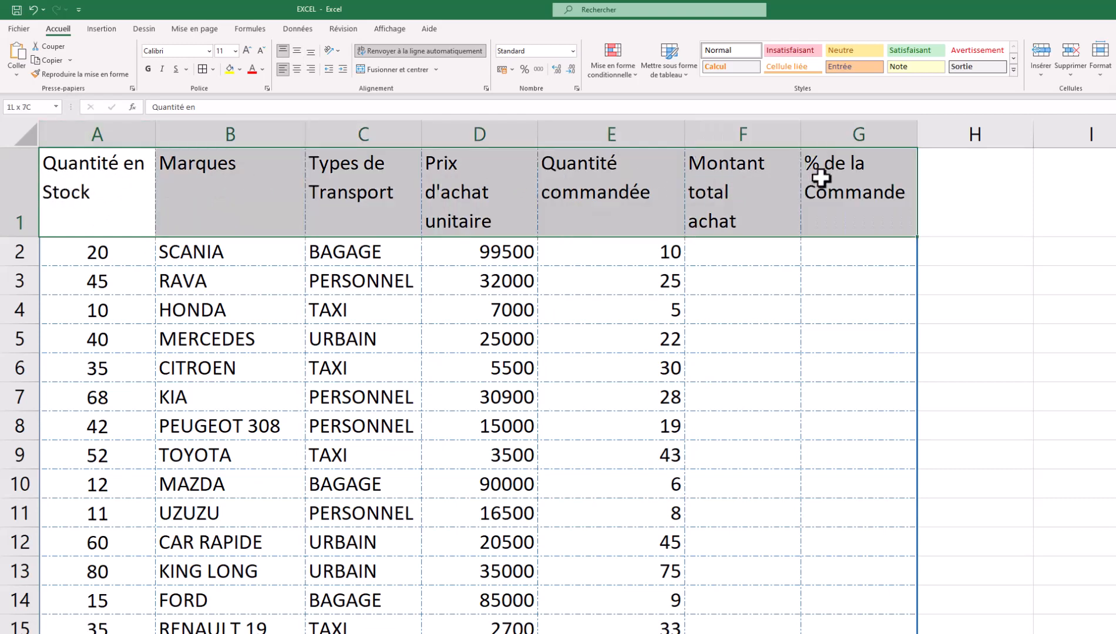
{"action": "left_click", "coordinate": [299, 49]}
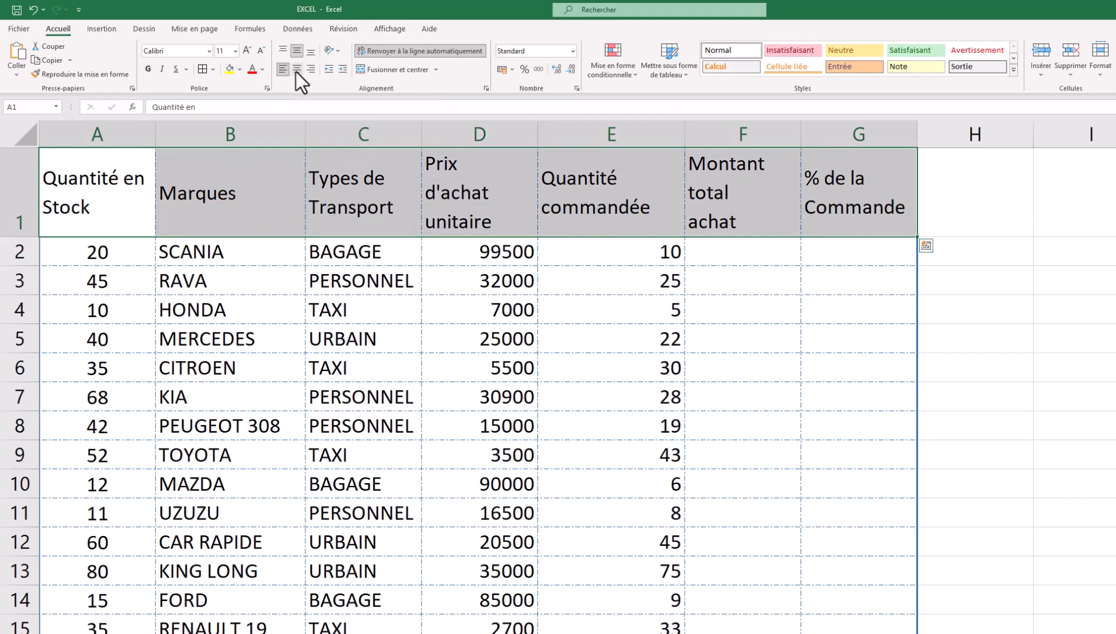
{"action": "left_click", "coordinate": [297, 70]}
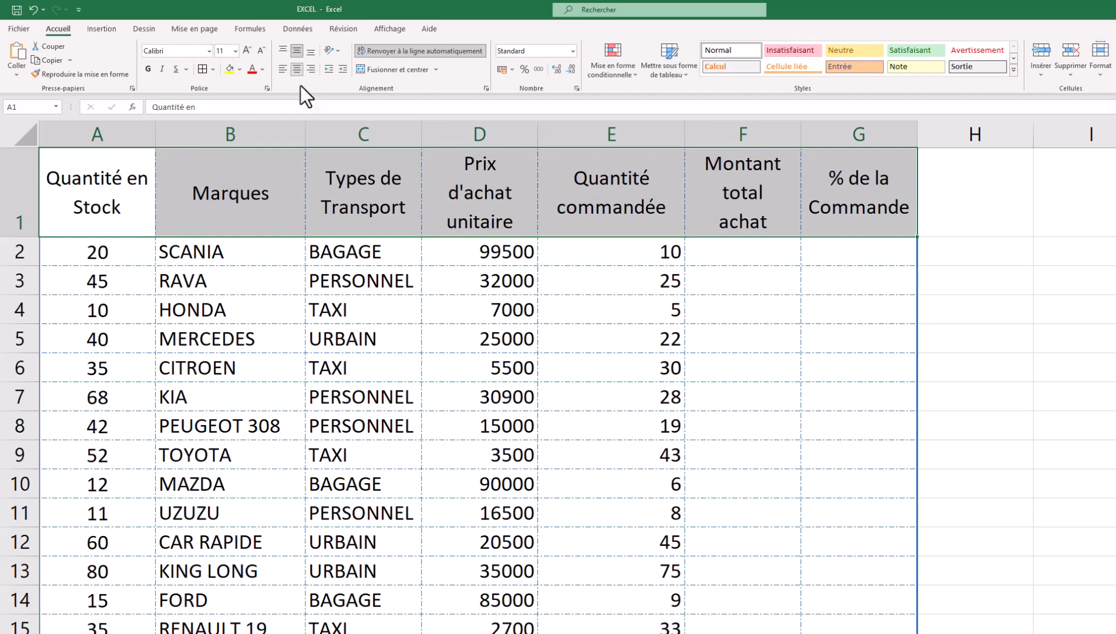
{"action": "left_click", "coordinate": [281, 332]}
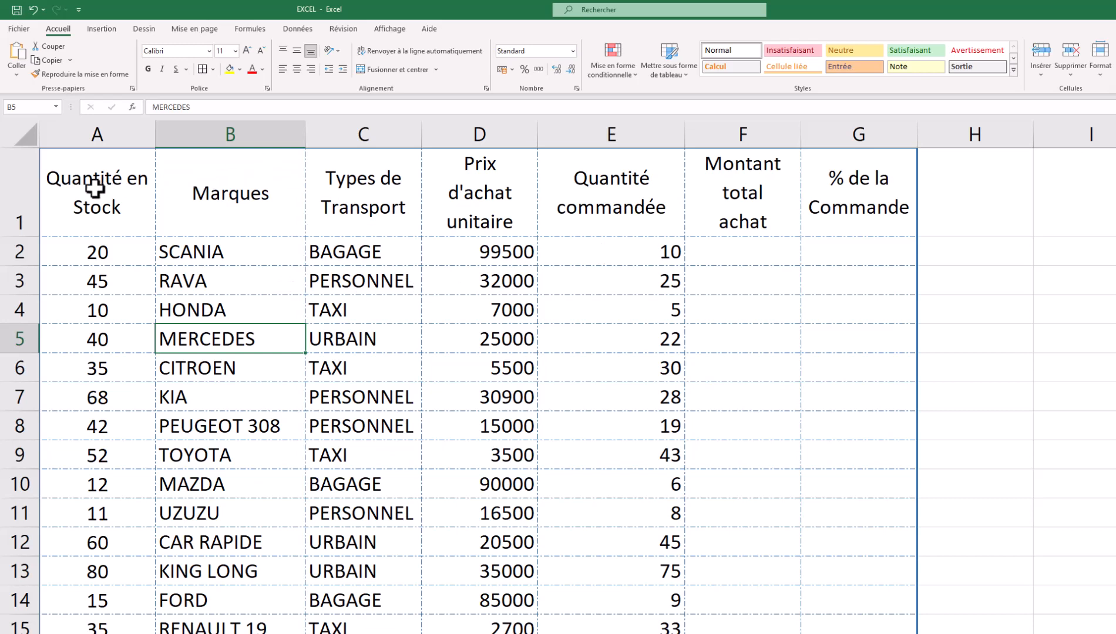
- Fill header cells A1:G1 dark blue and set their title text to white
{"action": "mouse_move", "coordinate": [92, 191]}
{"action": "left_mouse_down"}
{"action": "mouse_move", "coordinate": [578, 157]}
{"action": "mouse_move", "coordinate": [834, 172]}
{"action": "left_mouse_up"}
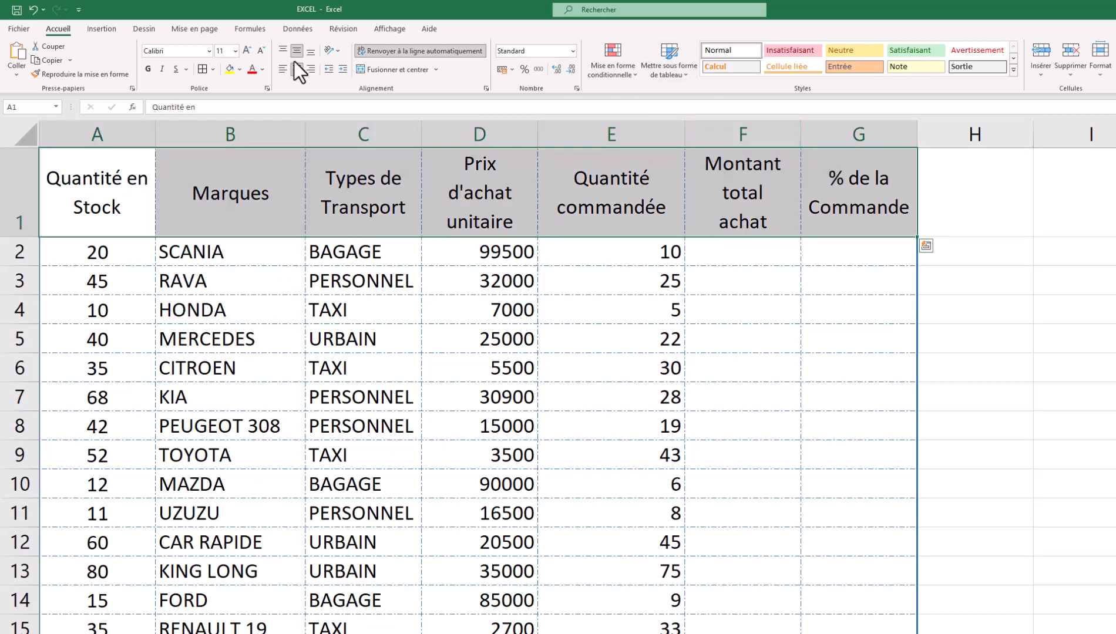
{"action": "left_click", "coordinate": [240, 69]}
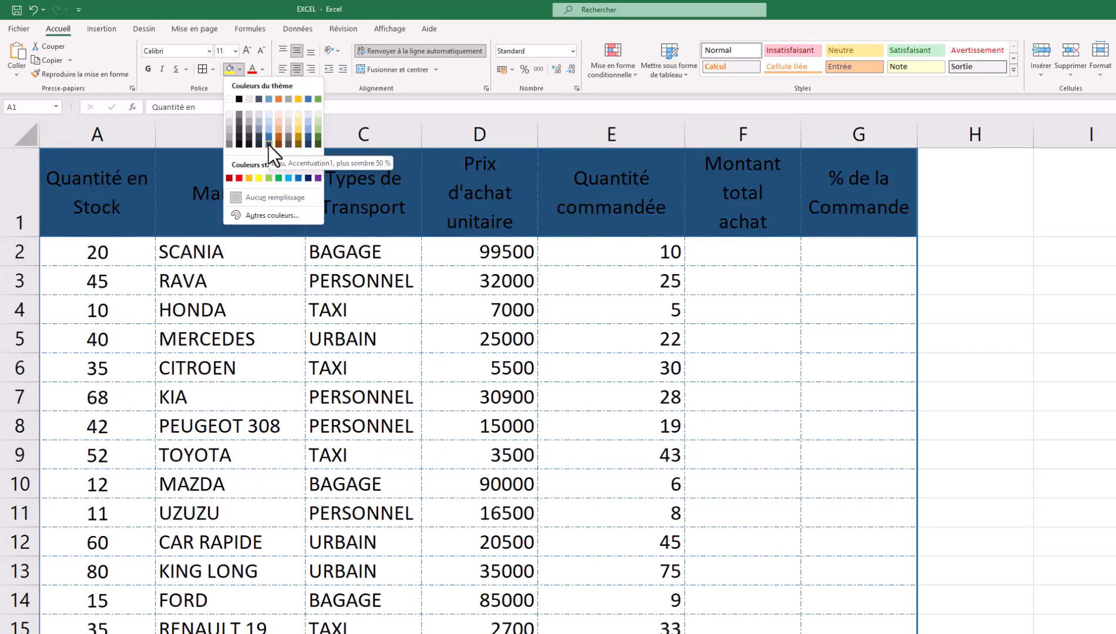
{"action": "left_click", "coordinate": [268, 144]}
{"action": "left_click", "coordinate": [488, 360]}
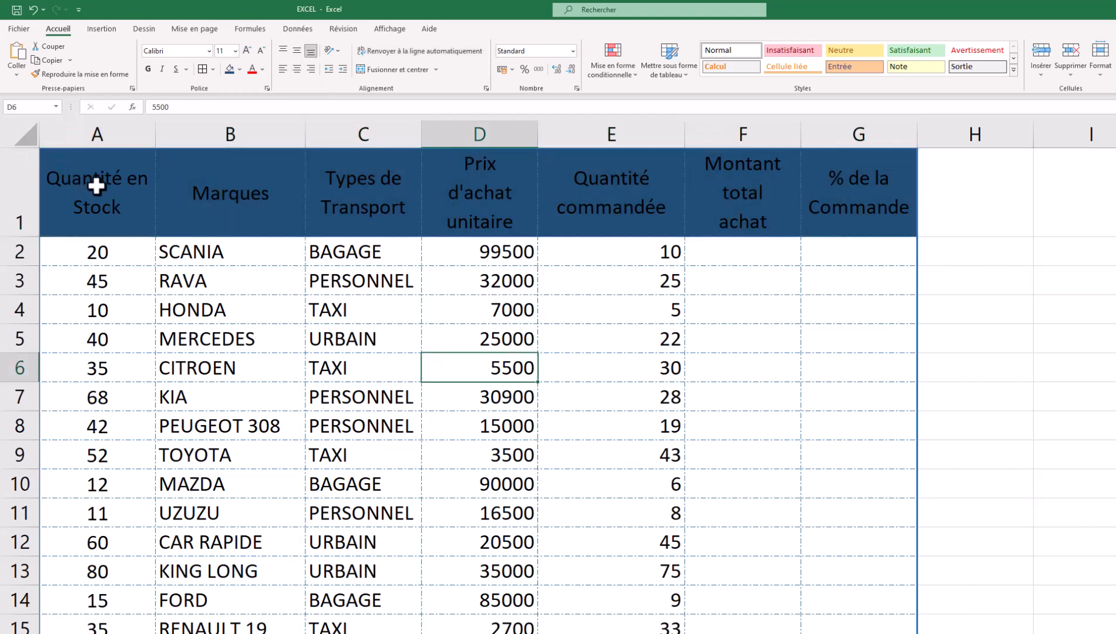
{"action": "left_click_drag", "start_coordinate": [95, 186], "coordinate": [858, 179]}
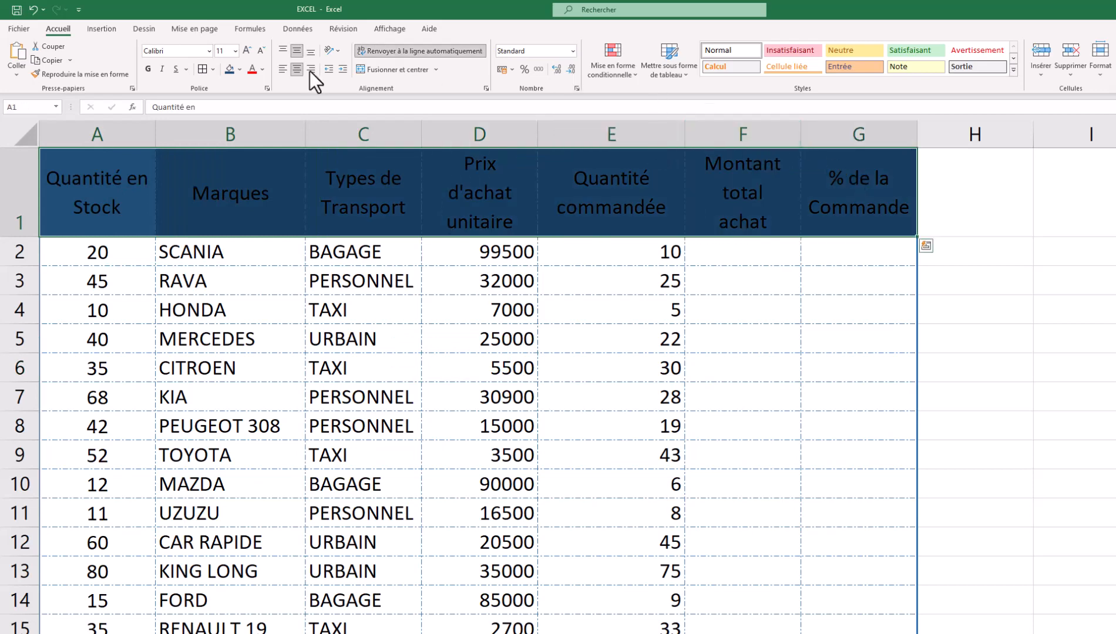
{"action": "left_click", "coordinate": [264, 71]}
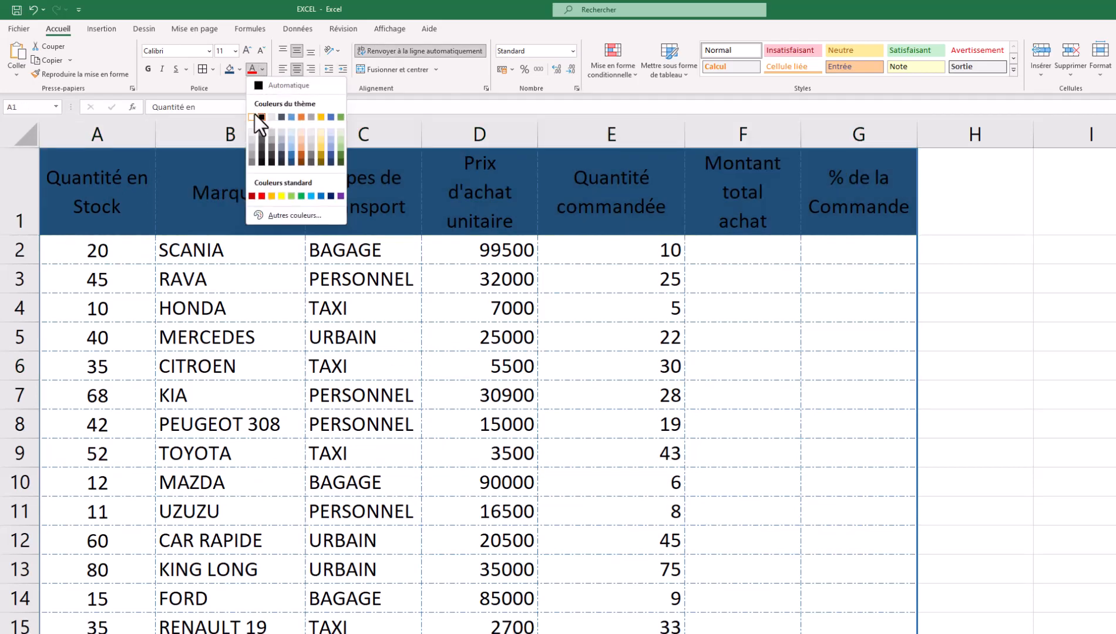
{"action": "left_click", "coordinate": [252, 116]}
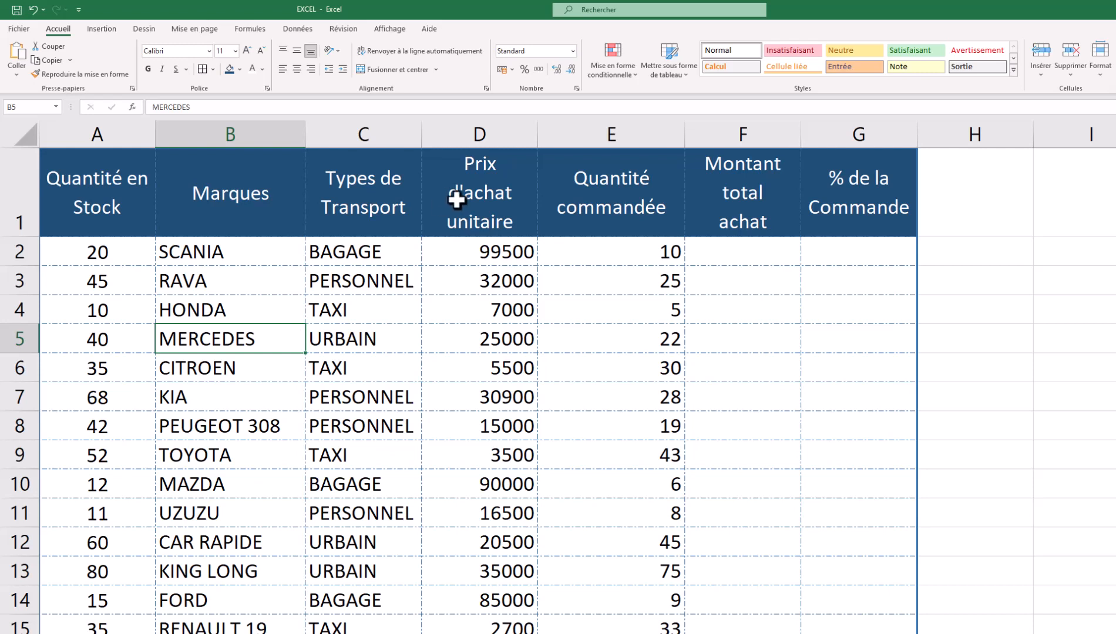
- Centre the quantities in E2:E15, then check the D2 and E2 values
{"action": "left_click_drag", "start_coordinate": [600, 256], "coordinate": [642, 626]}
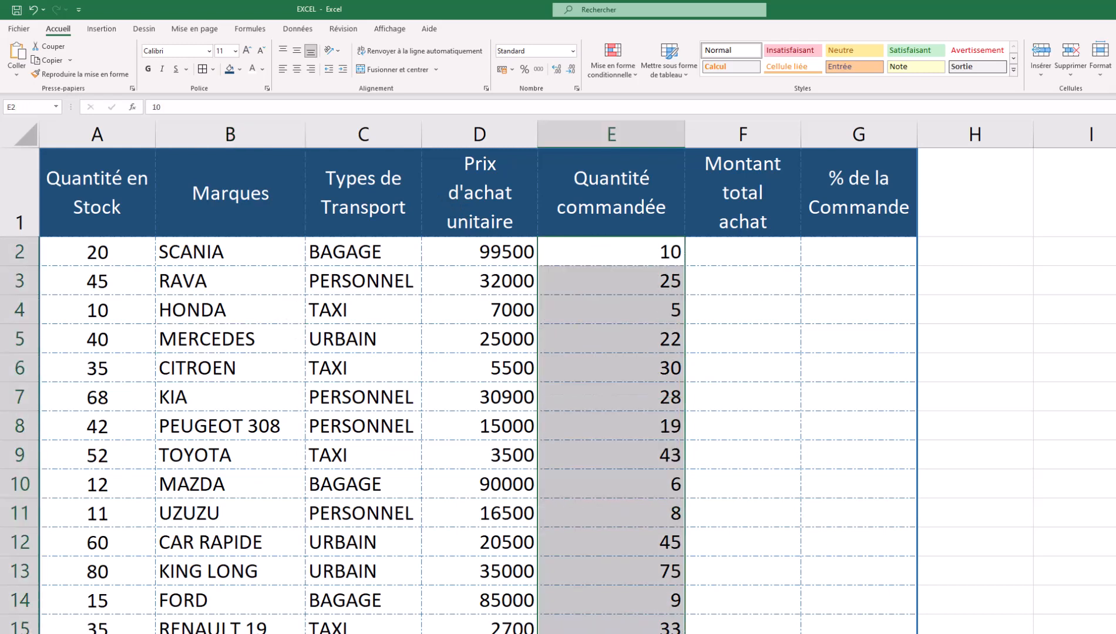
{"action": "left_click", "coordinate": [295, 70]}
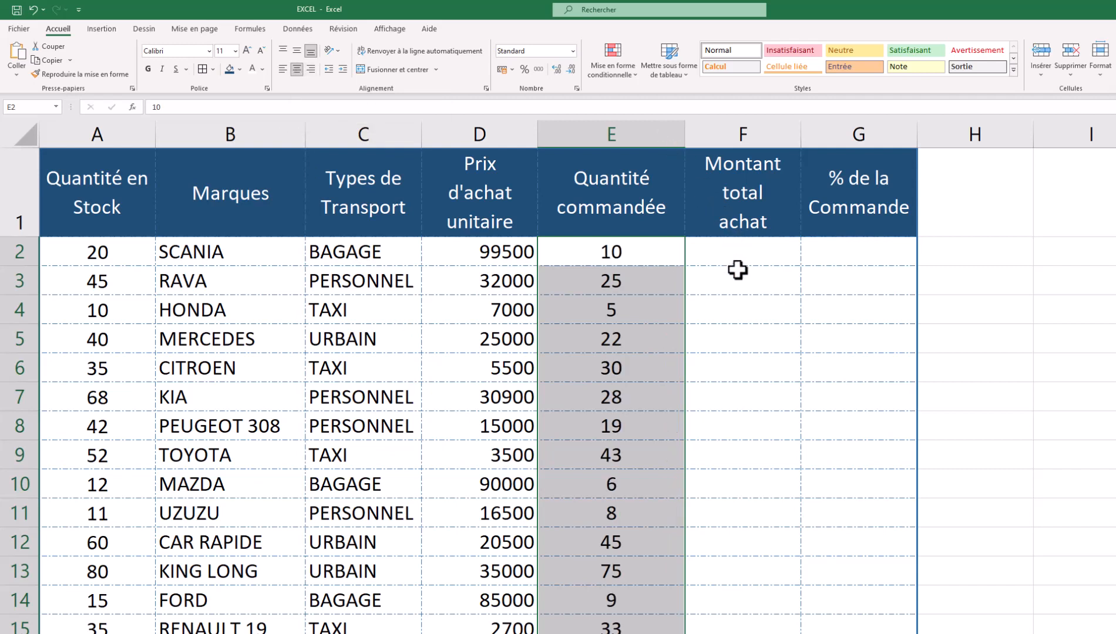
{"action": "left_click", "coordinate": [735, 250]}
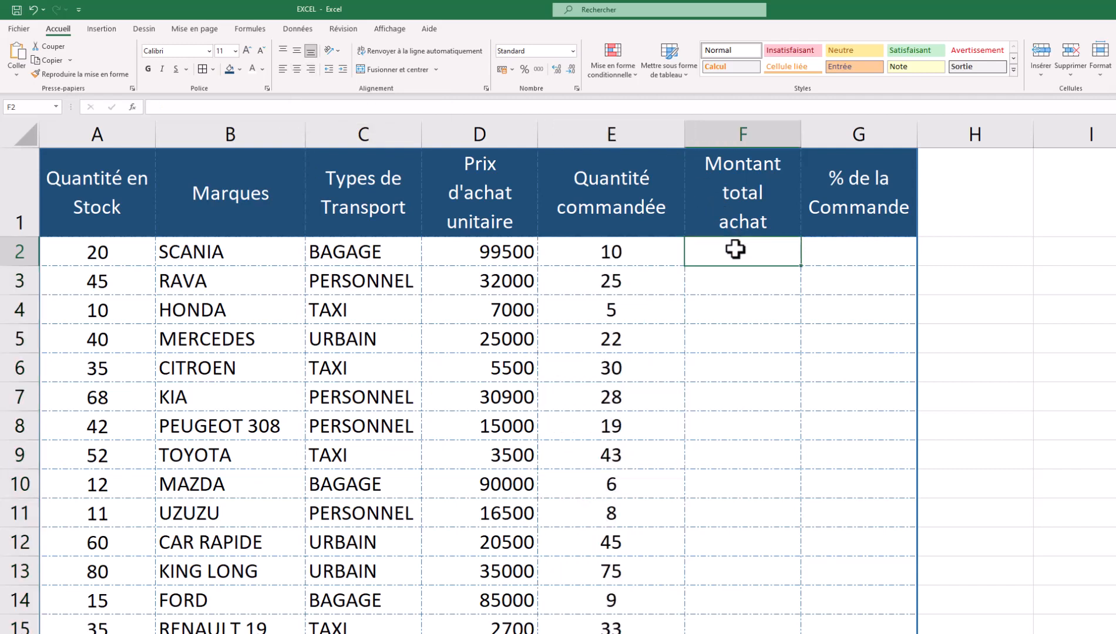
{"action": "left_click", "coordinate": [583, 251]}
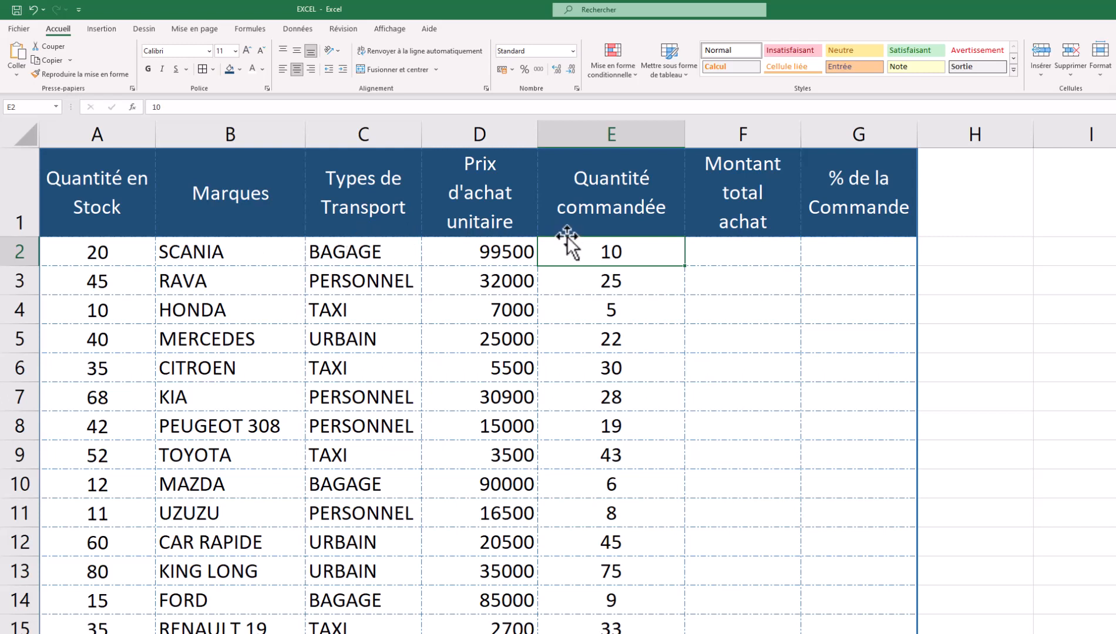
{"action": "left_click", "coordinate": [508, 249]}
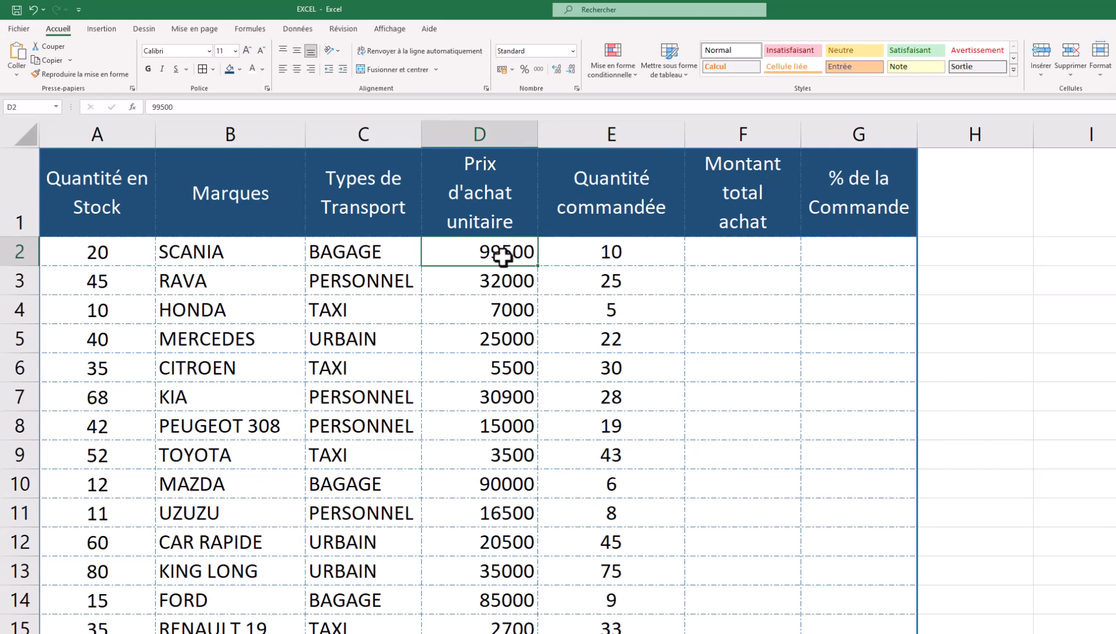
{"action": "left_click", "coordinate": [726, 253]}
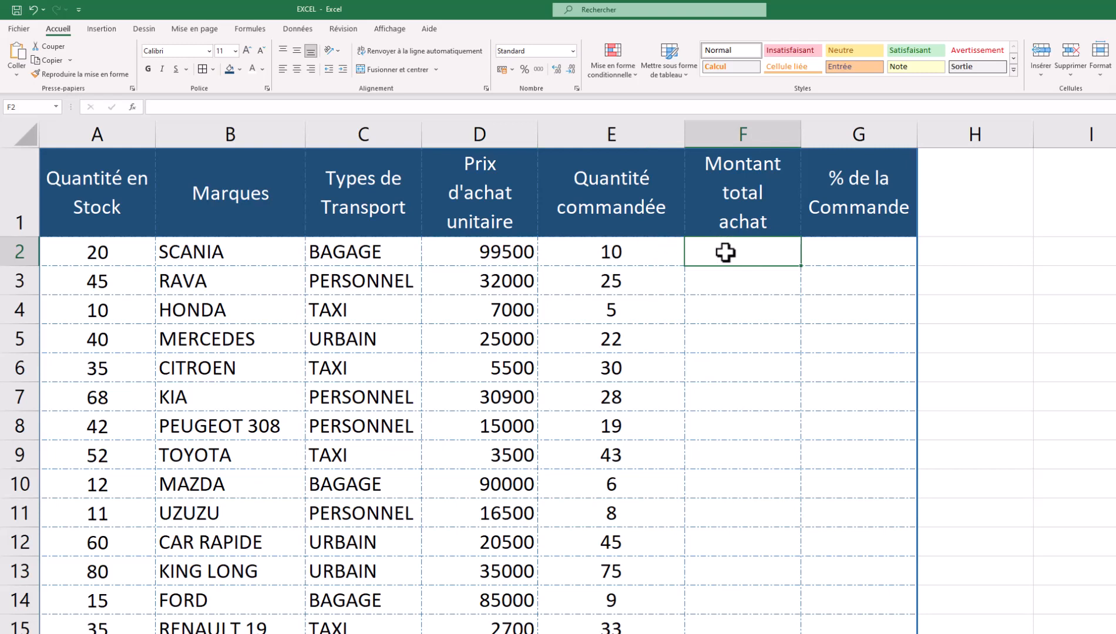
- Enter the formula =D2*E2 in F2, giving a total of 995000
{"action": "type", "text": "+"}
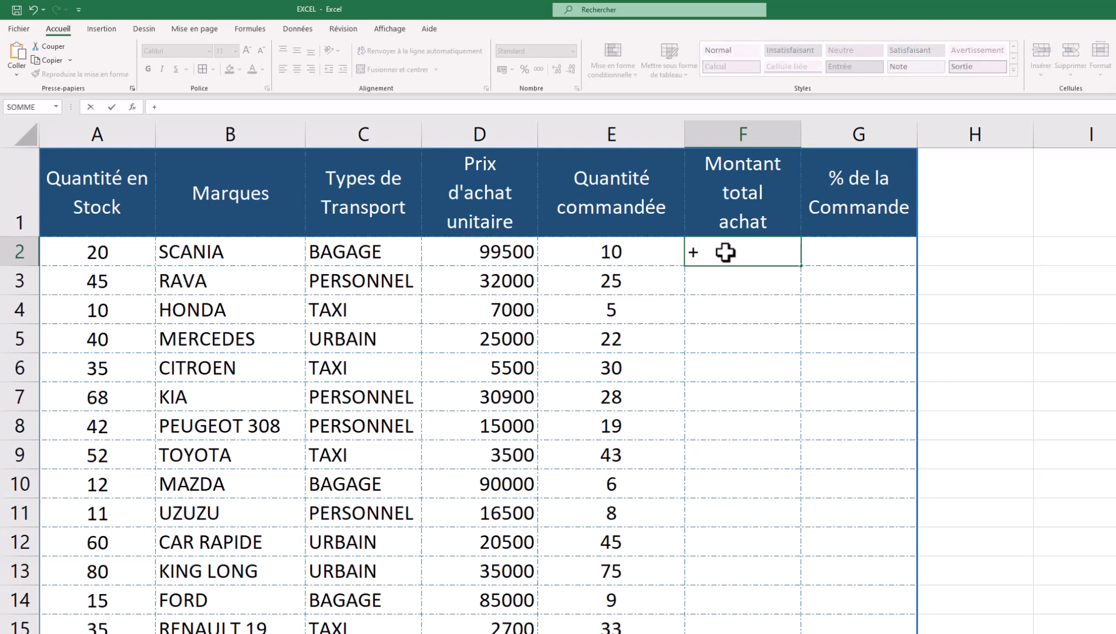
{"action": "key", "text": "BackSpace"}
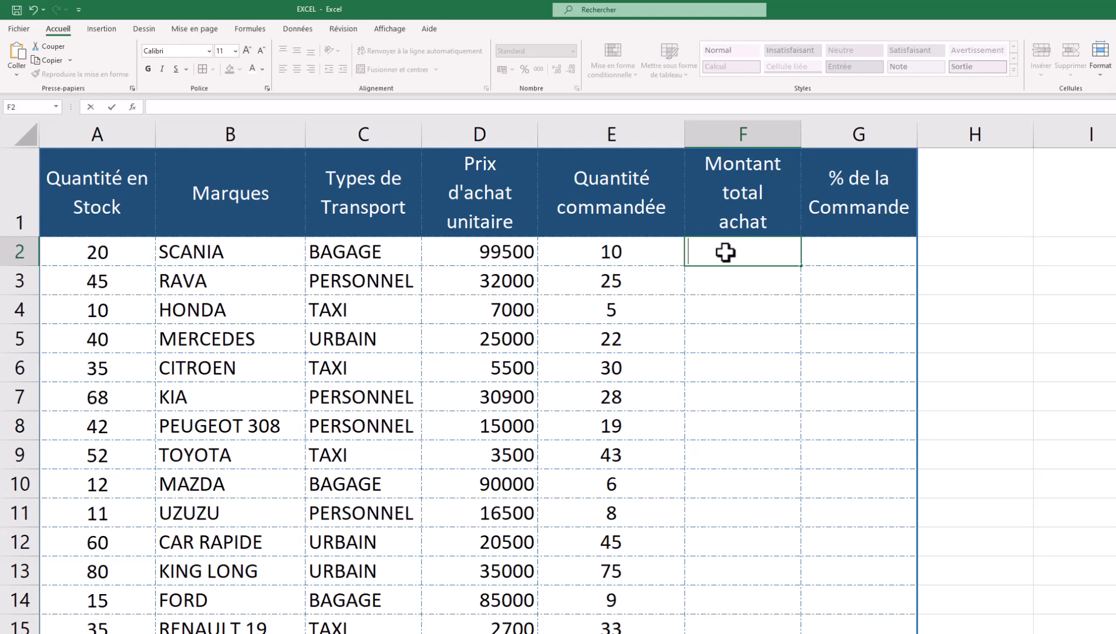
{"action": "type", "text": "+"}
{"action": "key", "text": "BackSpace"}
{"action": "type", "text": "="}
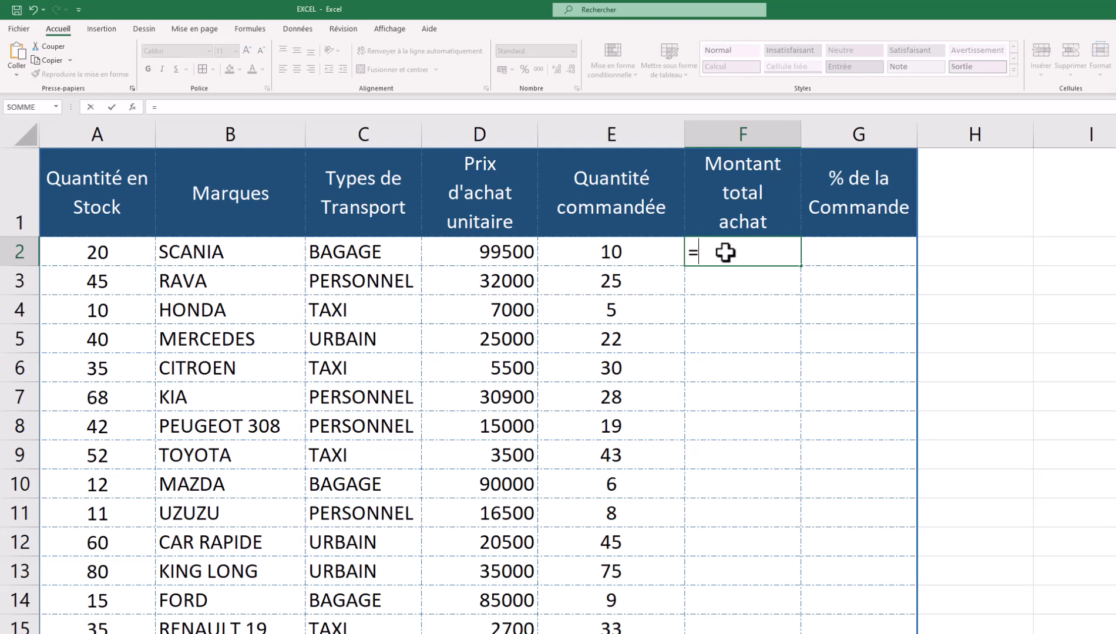
{"action": "left_click", "coordinate": [496, 254]}
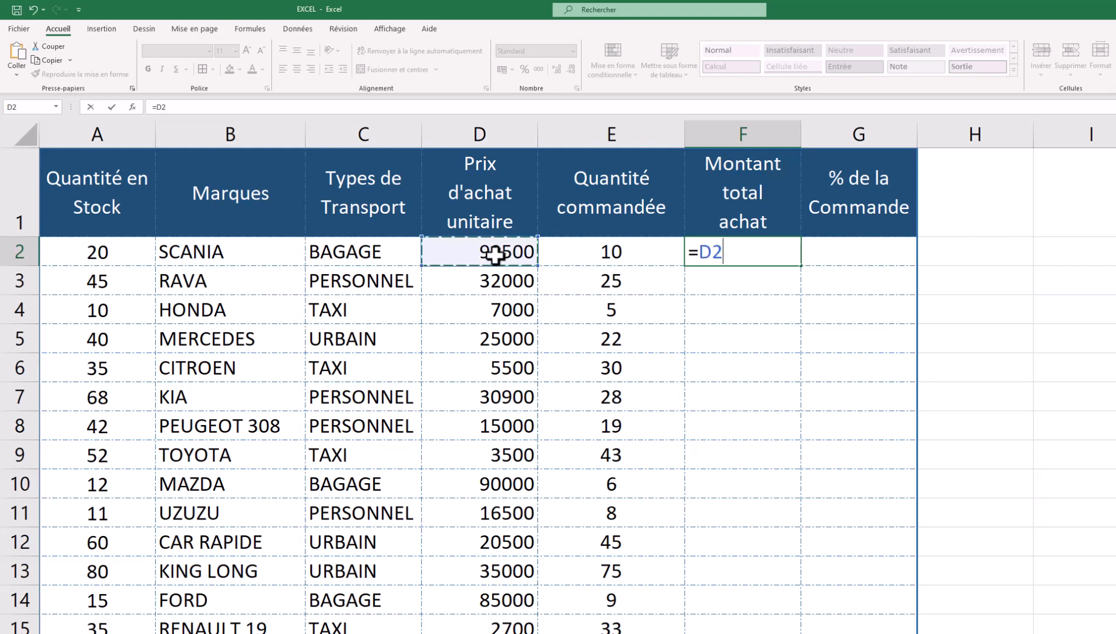
{"action": "type", "text": "*"}
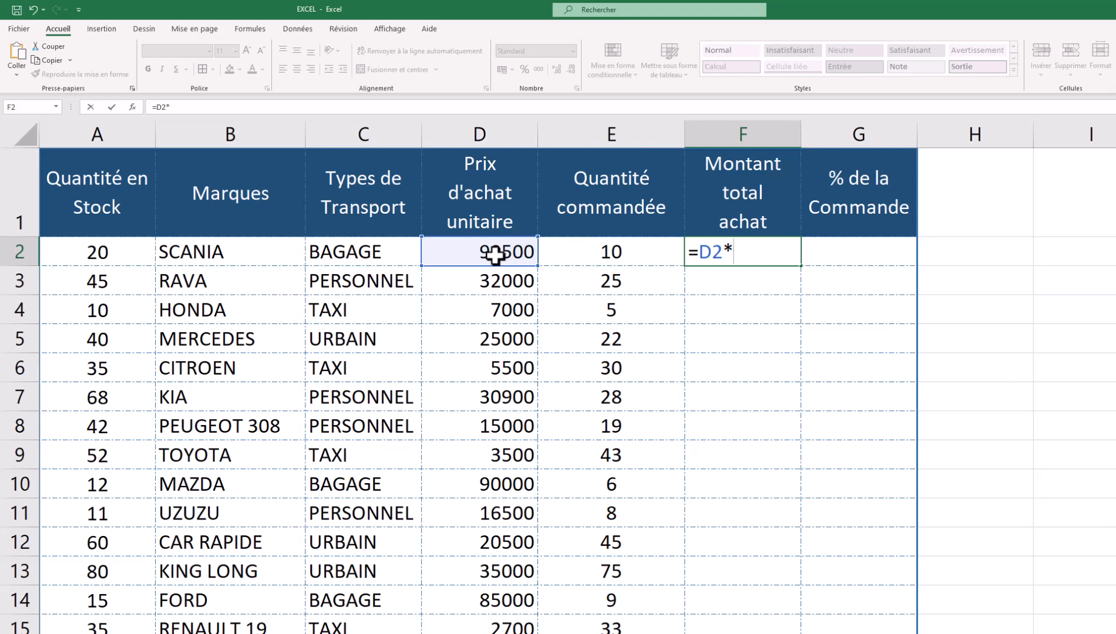
{"action": "left_click", "coordinate": [581, 259]}
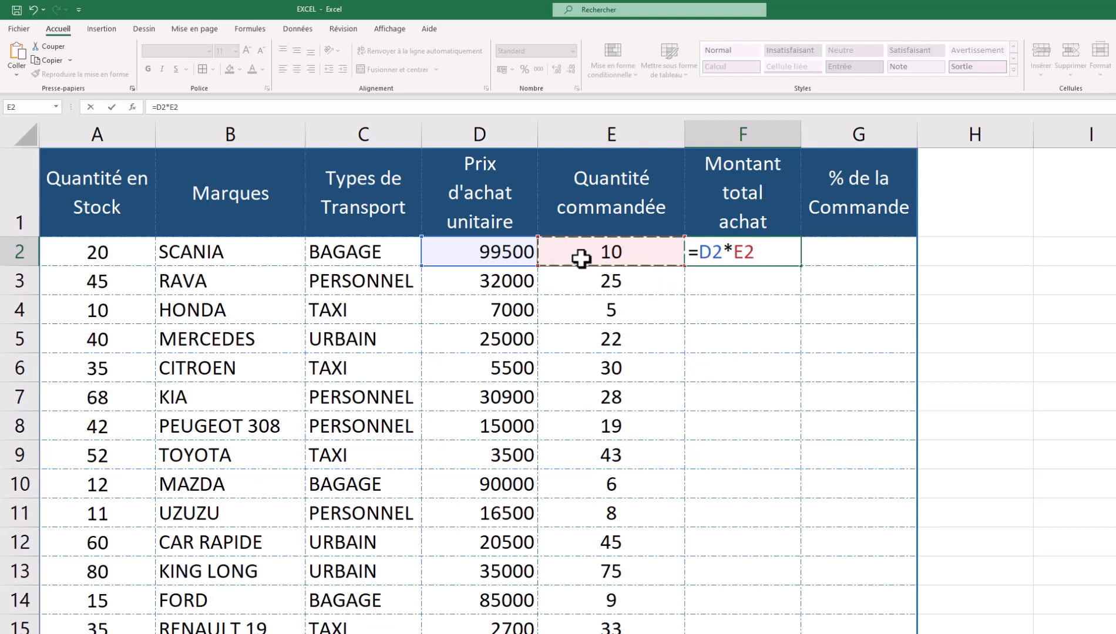
{"action": "key", "text": "Return"}
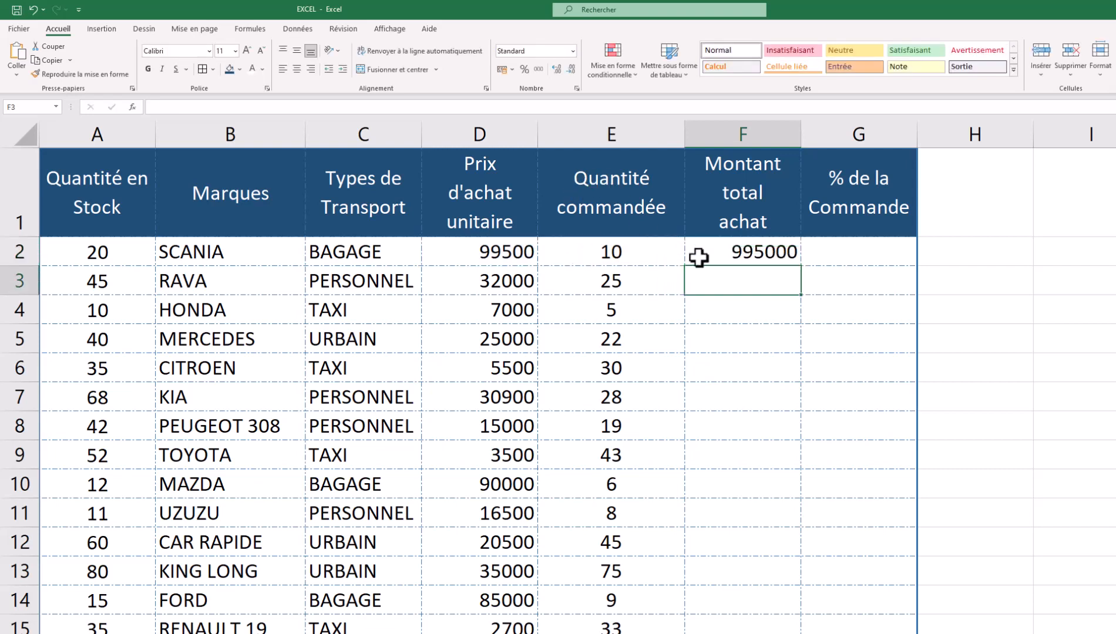
{"action": "left_click", "coordinate": [723, 251]}
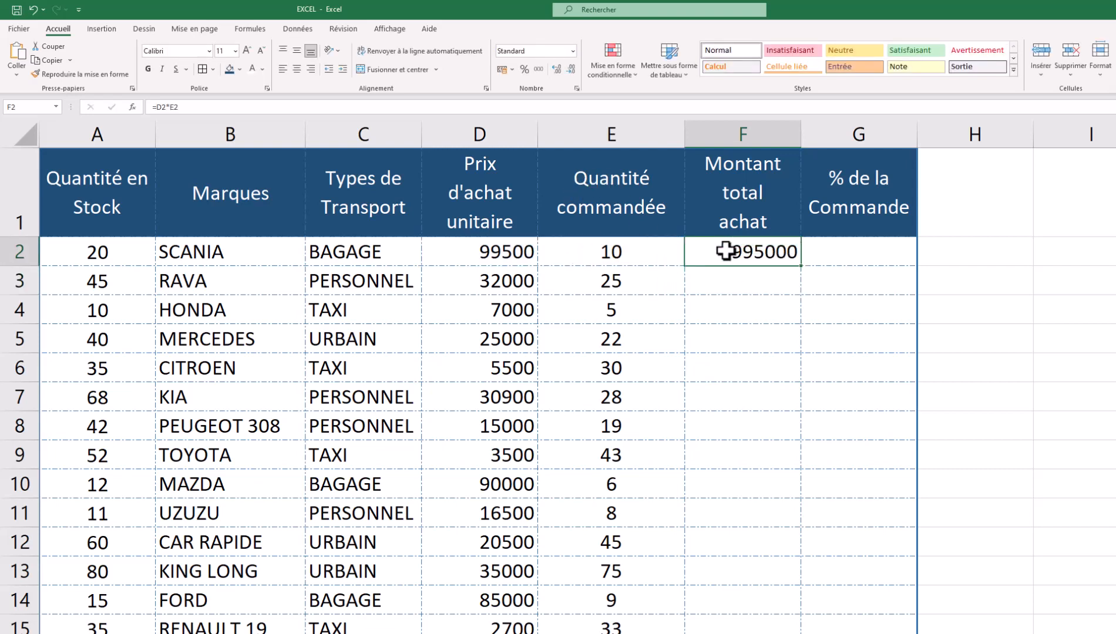
- Rewrite F2's formula as =E2*D2, still giving 995000
{"action": "double_click", "coordinate": [726, 252]}
{"action": "key", "text": "BackSpace"}
{"action": "key", "text": "BackSpace"}
{"action": "key", "text": "BackSpace"}
{"action": "key", "text": "BackSpace"}
{"action": "key", "text": "BackSpace"}
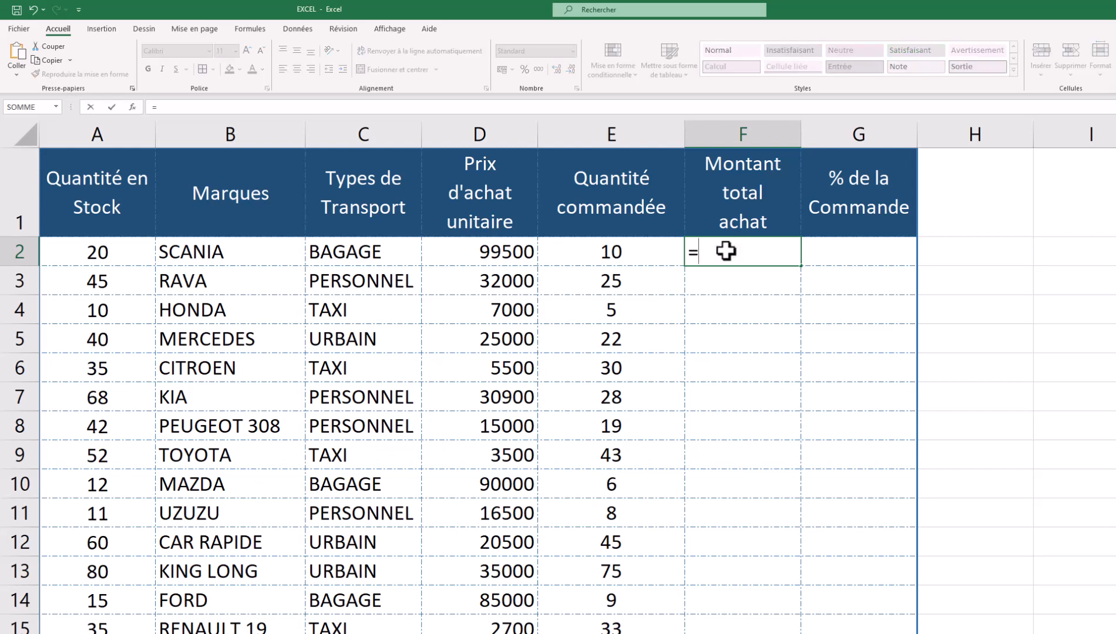
{"action": "left_click", "coordinate": [616, 249]}
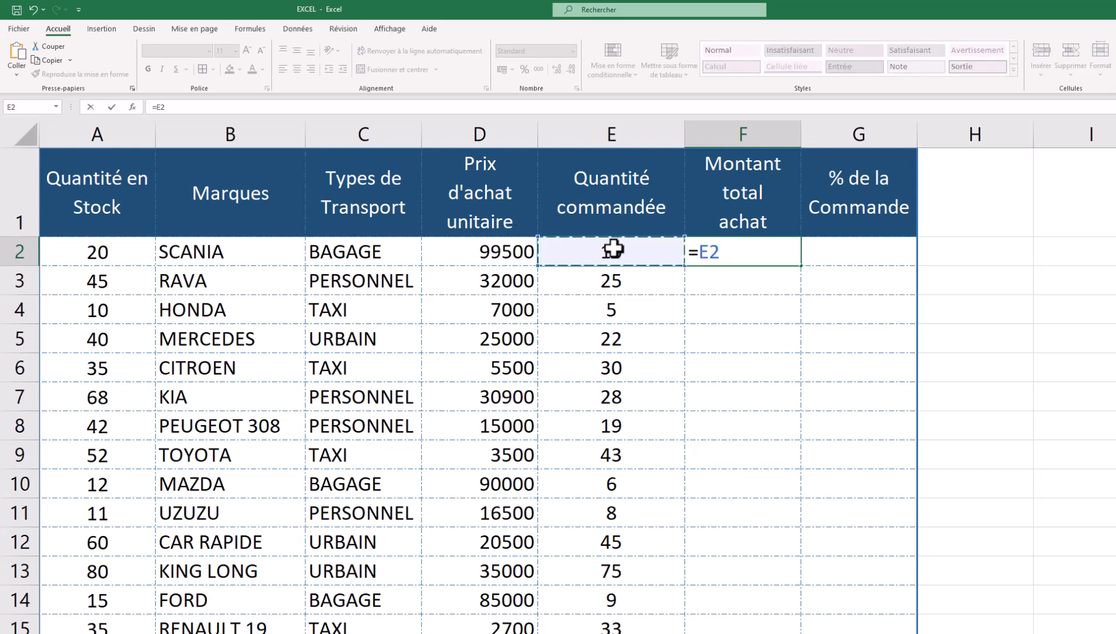
{"action": "type", "text": "*"}
{"action": "left_click", "coordinate": [500, 256]}
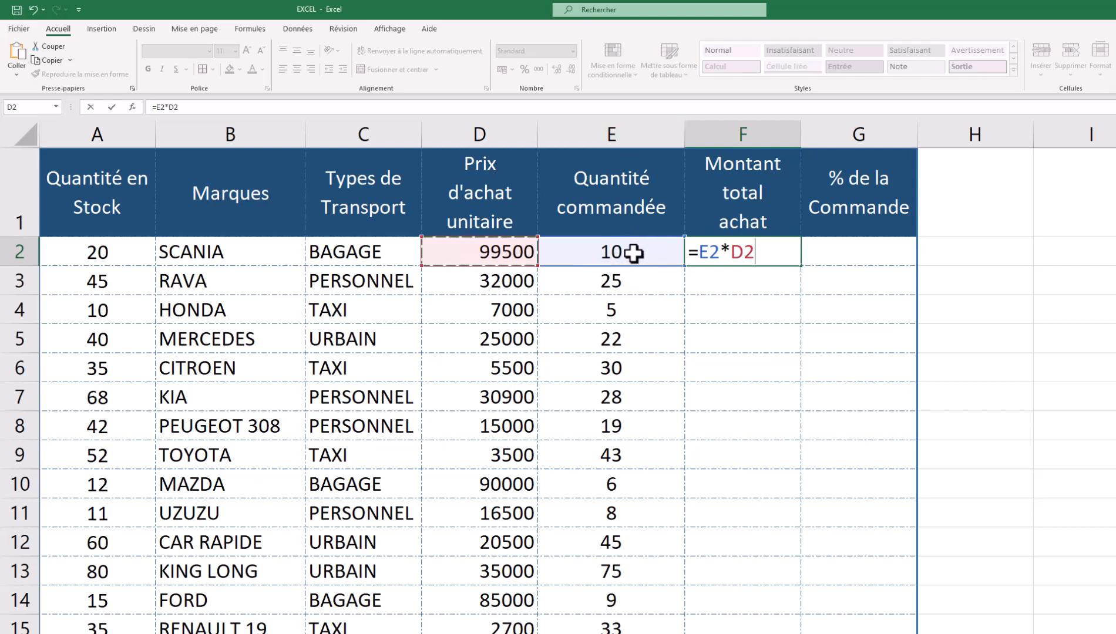
{"action": "key", "text": "Return"}
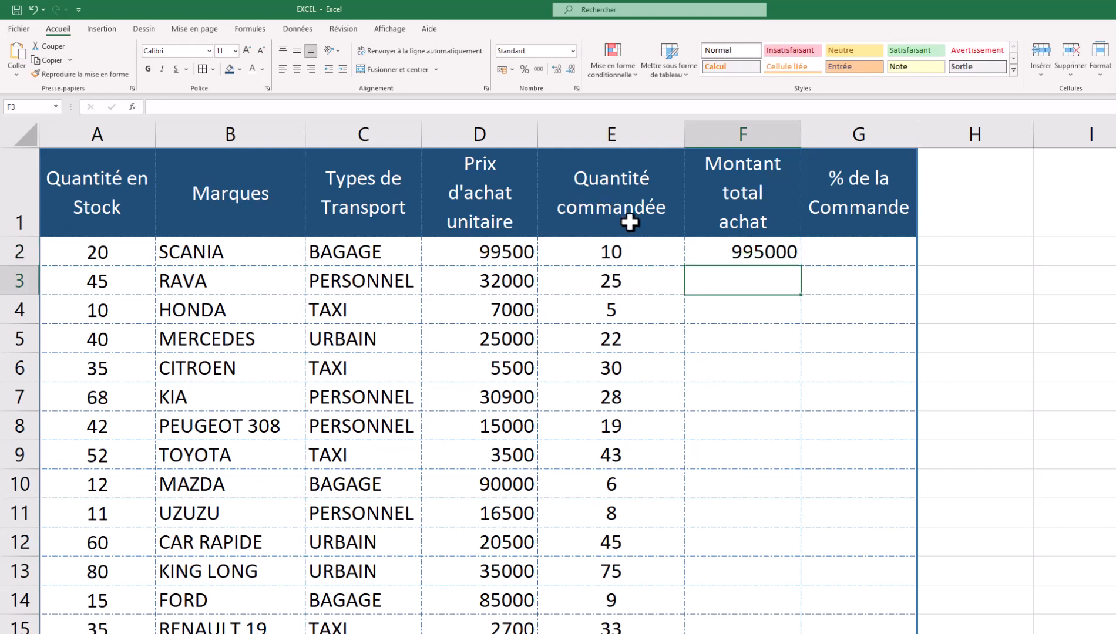
{"action": "left_click", "coordinate": [729, 252]}
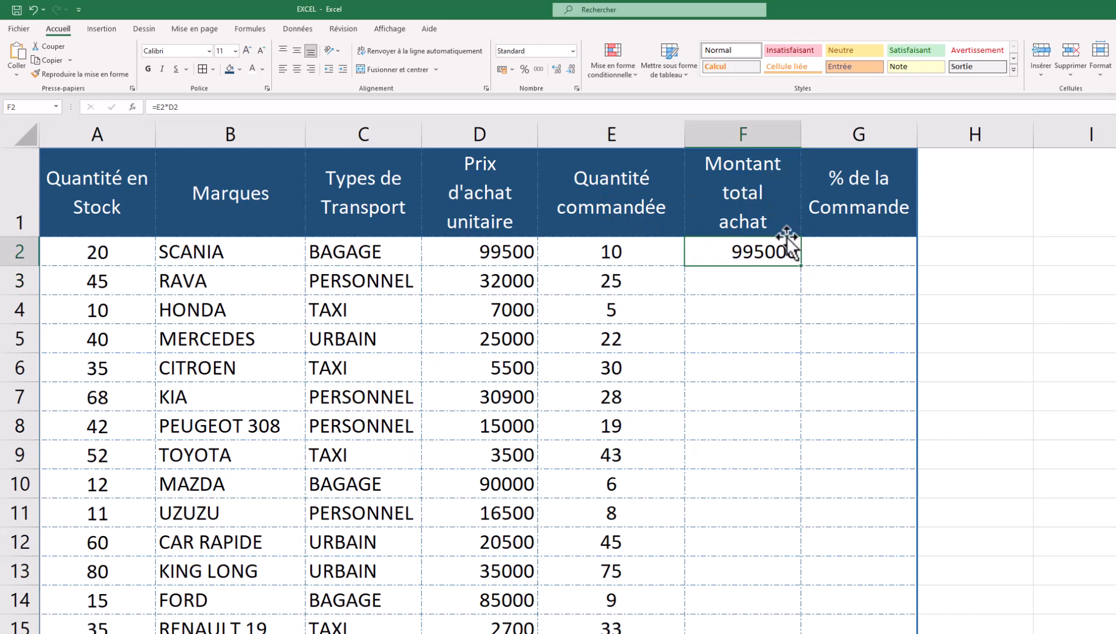
- Review the quantities and unit prices of the first three cars against F2's total
{"action": "scroll", "coordinate": [949, 389], "scroll_direction": "up", "scroll_amount": 4}
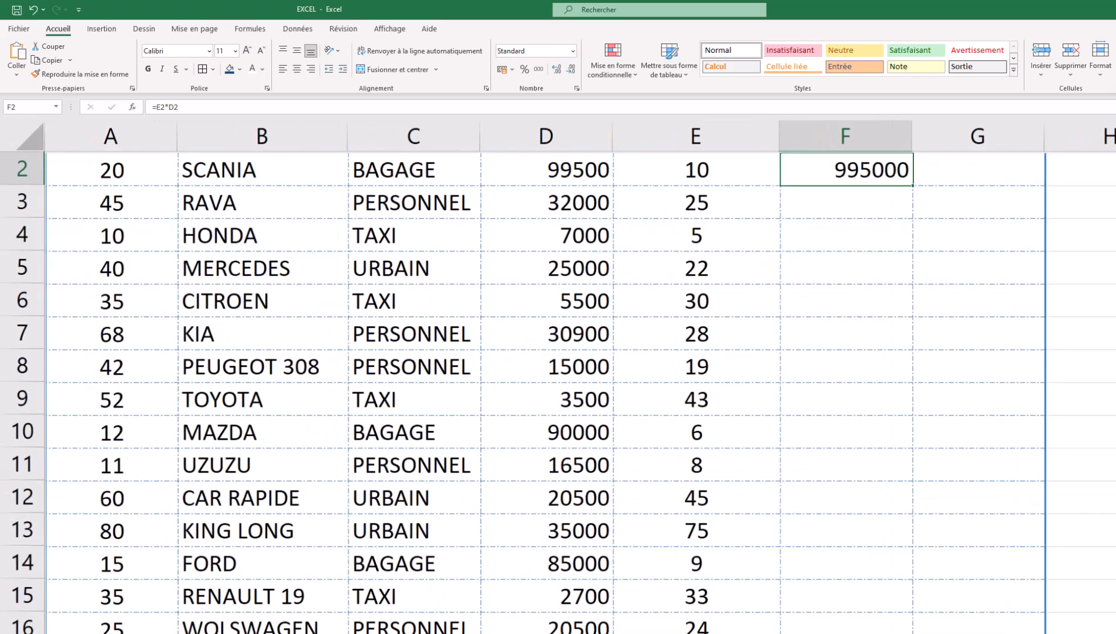
{"action": "scroll", "coordinate": [935, 383], "scroll_direction": "down", "scroll_amount": 9}
{"action": "scroll", "coordinate": [935, 383], "scroll_direction": "up", "scroll_amount": 9}
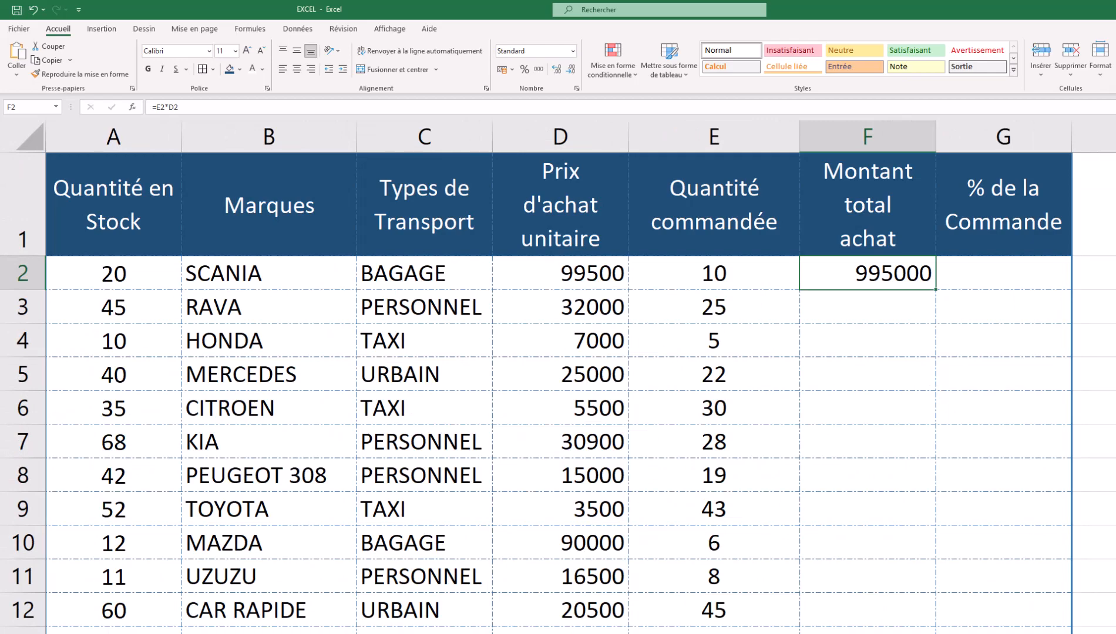
{"action": "scroll", "coordinate": [558, 377], "scroll_direction": "up", "scroll_amount": 3}
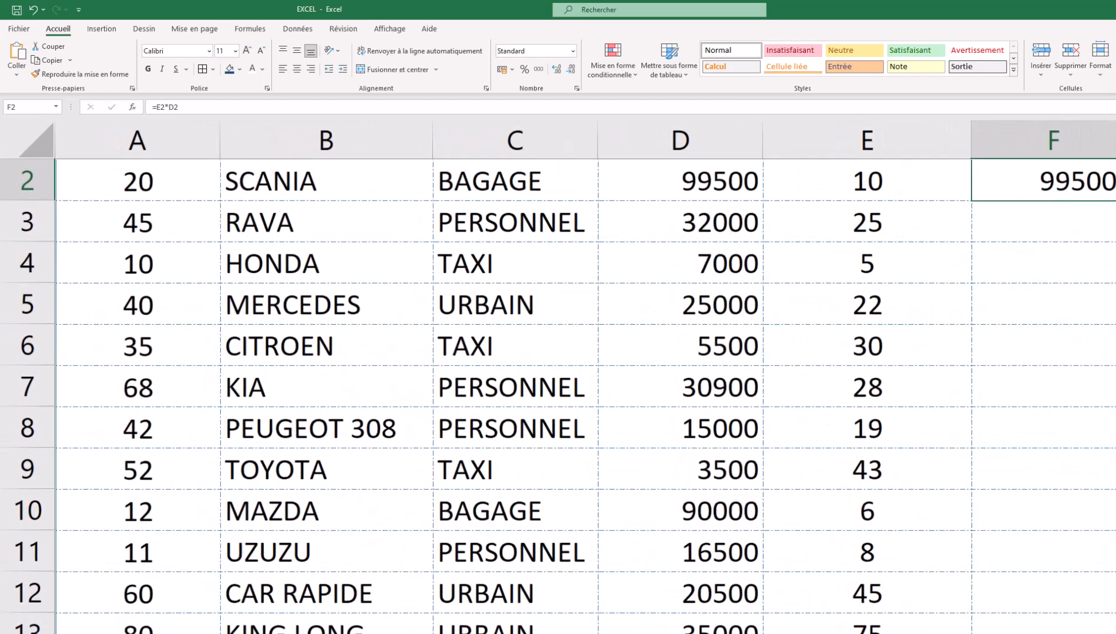
{"action": "scroll", "coordinate": [937, 376], "scroll_direction": "right", "scroll_amount": 2}
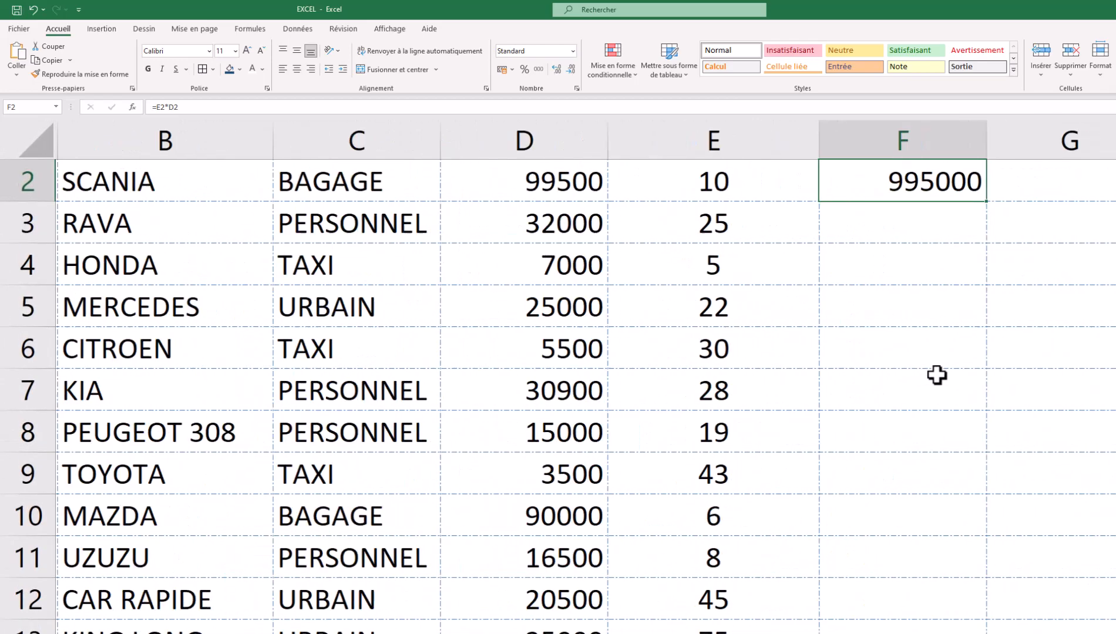
{"action": "scroll", "coordinate": [933, 372], "scroll_direction": "down", "scroll_amount": 4}
{"action": "scroll", "coordinate": [937, 411], "scroll_direction": "up", "scroll_amount": 5}
{"action": "left_click", "coordinate": [711, 305]}
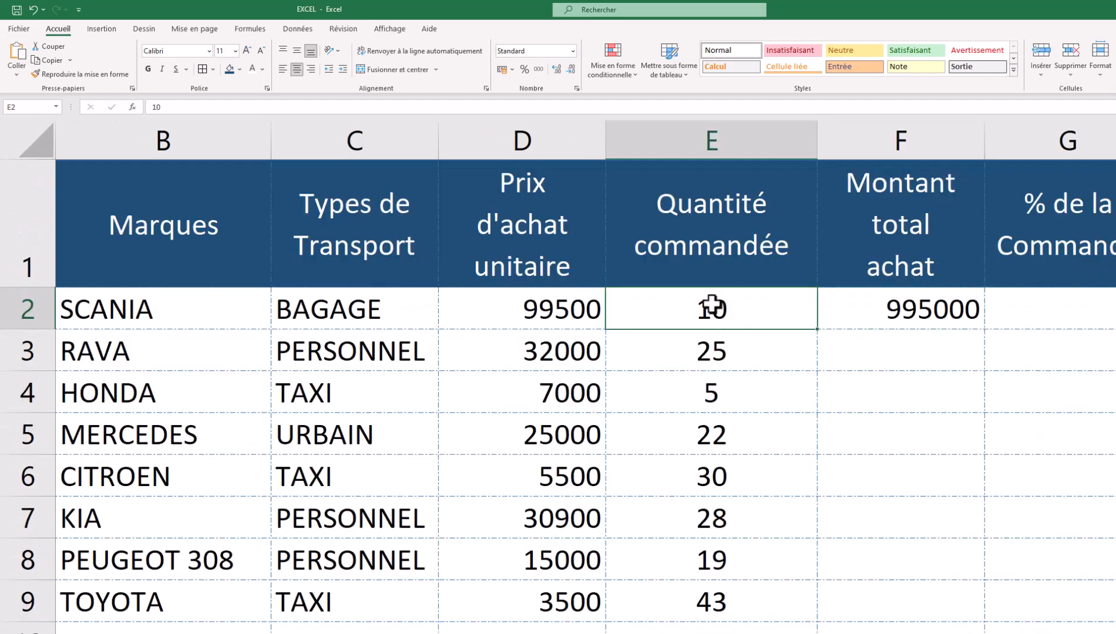
{"action": "left_click", "coordinate": [536, 325]}
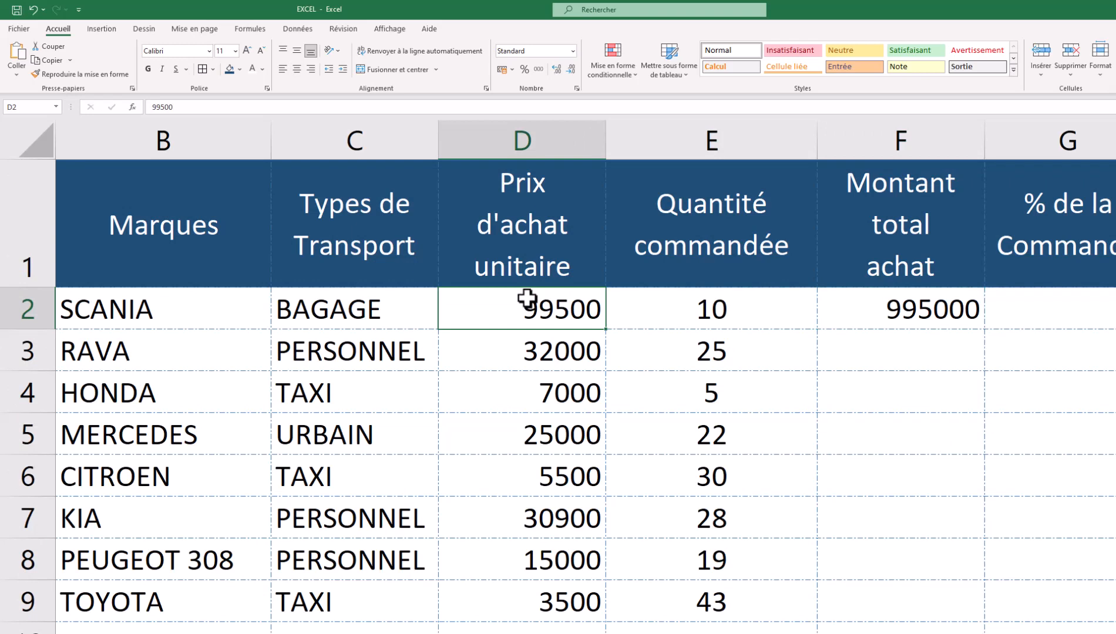
{"action": "left_click", "coordinate": [848, 348]}
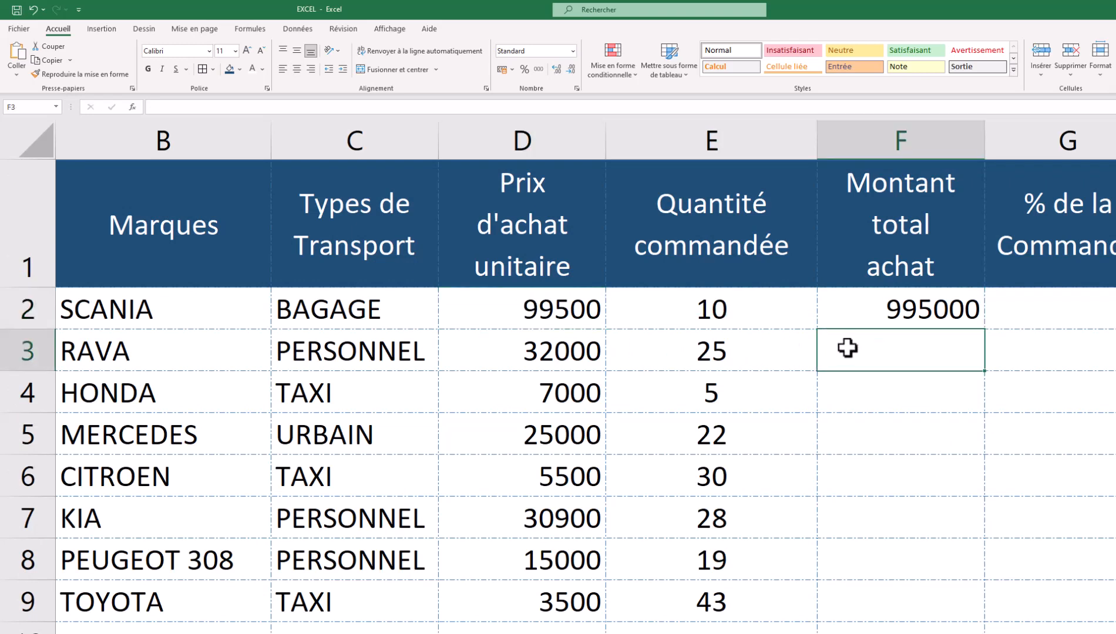
{"action": "left_click", "coordinate": [750, 346]}
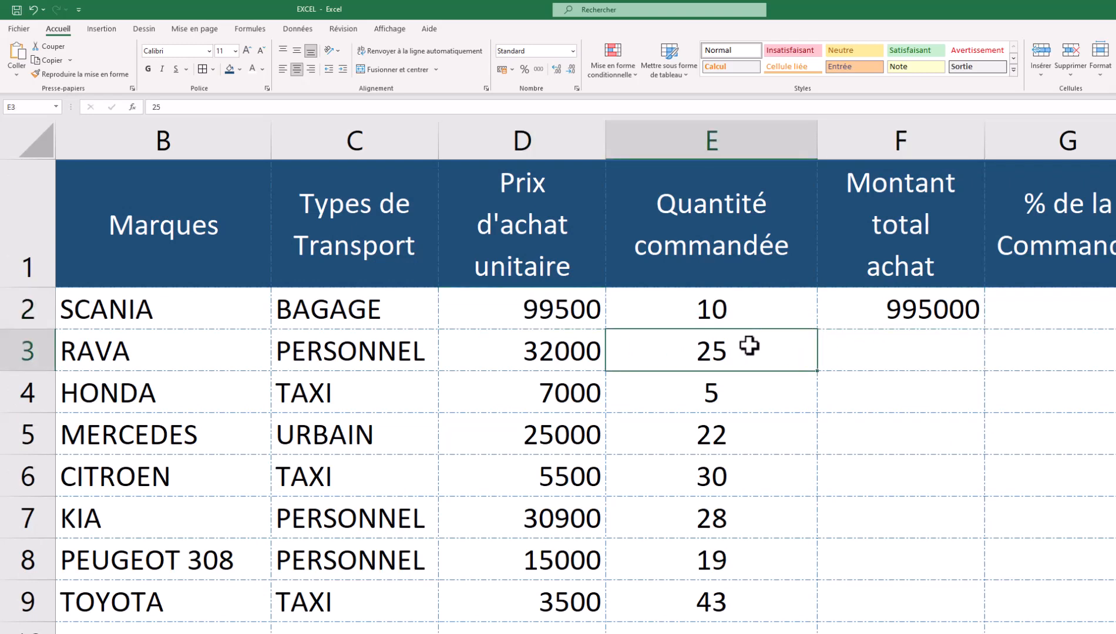
{"action": "left_click", "coordinate": [543, 354]}
{"action": "left_click", "coordinate": [707, 392]}
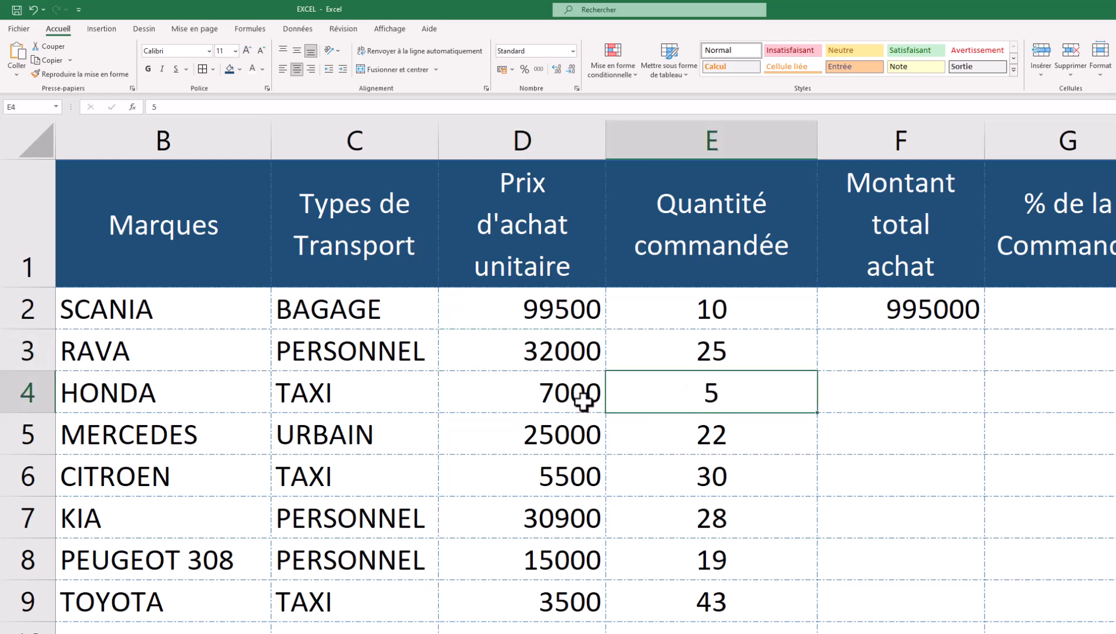
{"action": "left_click", "coordinate": [582, 402]}
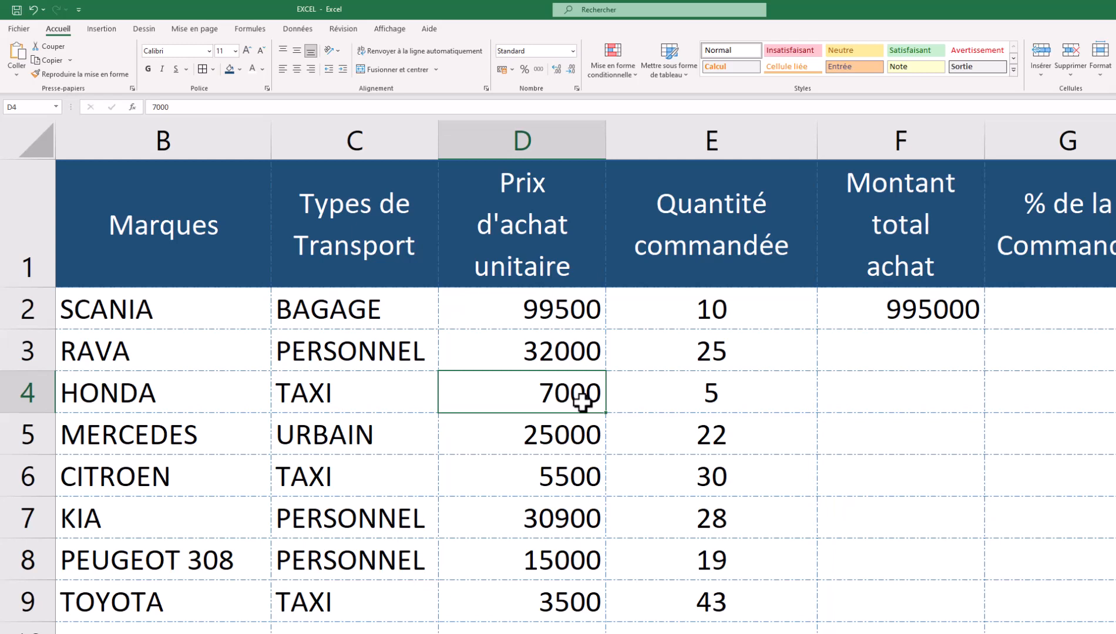
{"action": "left_click", "coordinate": [940, 316]}
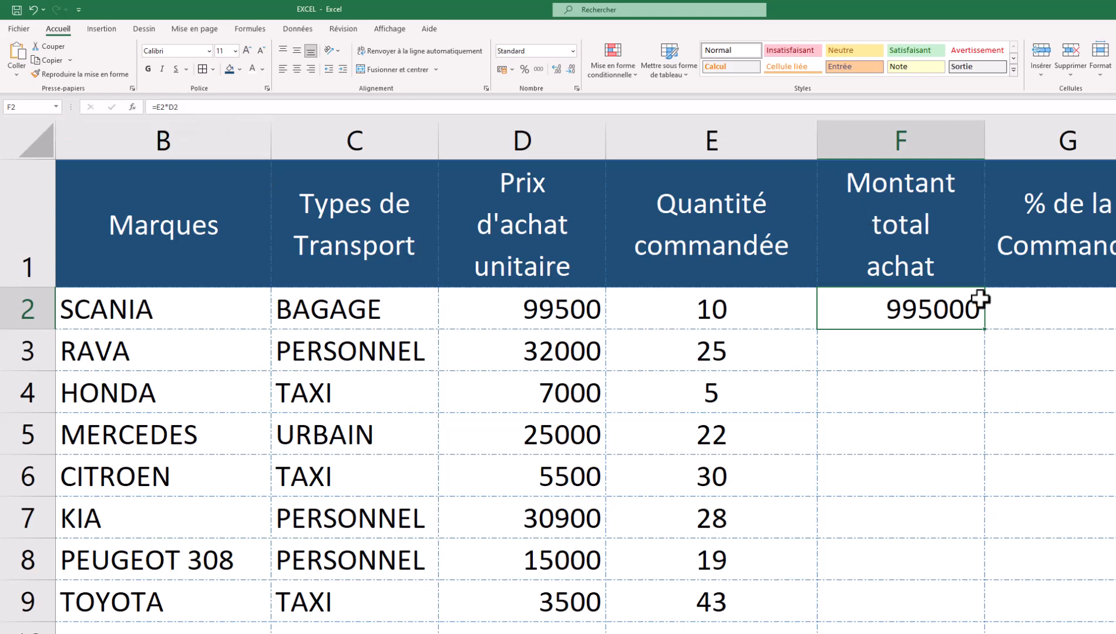
- Copy F2's total formula to F3, then fill it down the whole column
{"action": "left_click_drag", "start_coordinate": [984, 333], "coordinate": [979, 362]}
{"action": "left_click", "coordinate": [926, 352]}
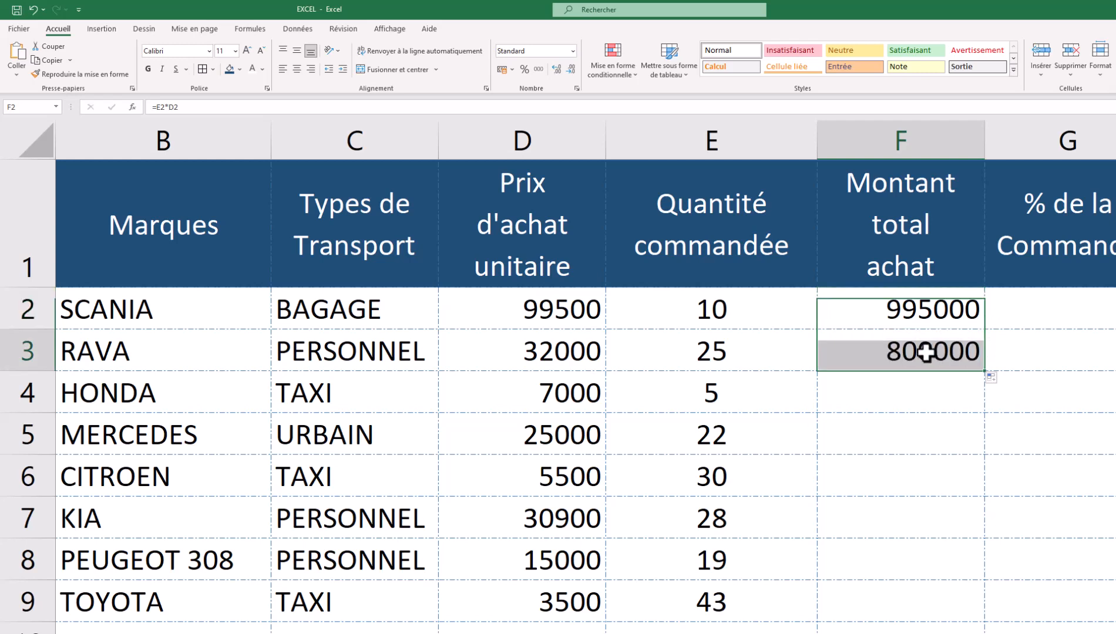
{"action": "left_click", "coordinate": [200, 110]}
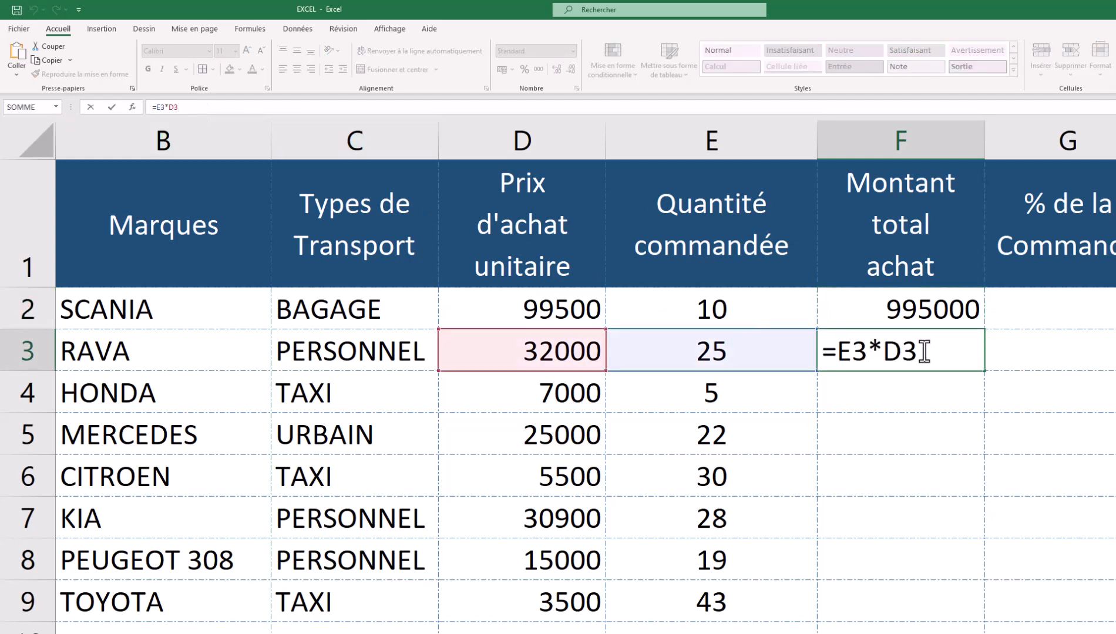
{"action": "key", "text": "Return"}
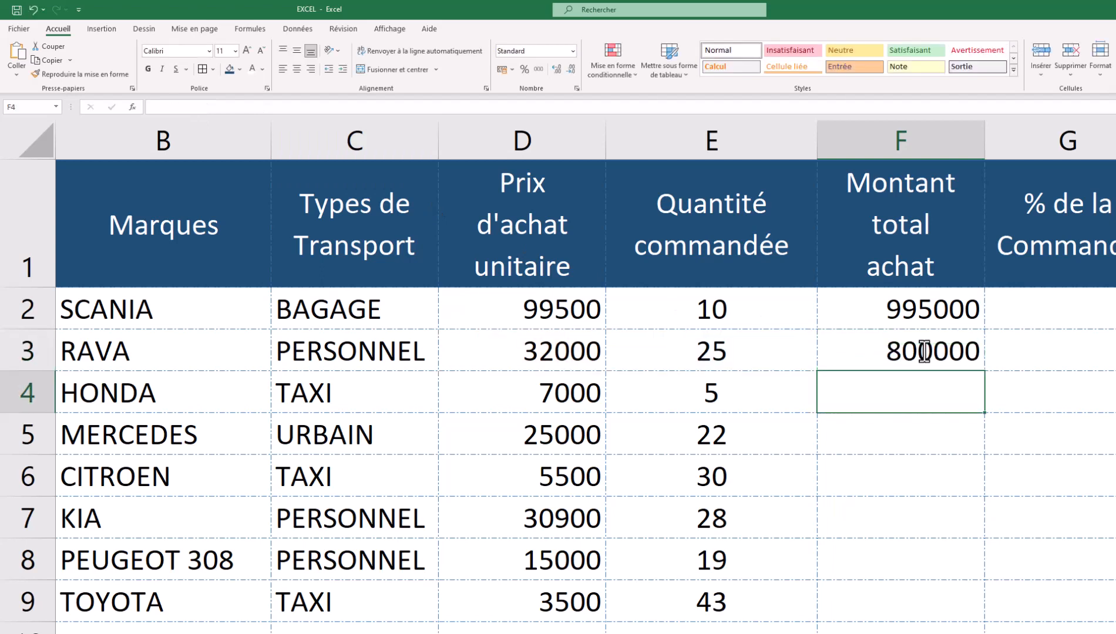
{"action": "left_click", "coordinate": [924, 352]}
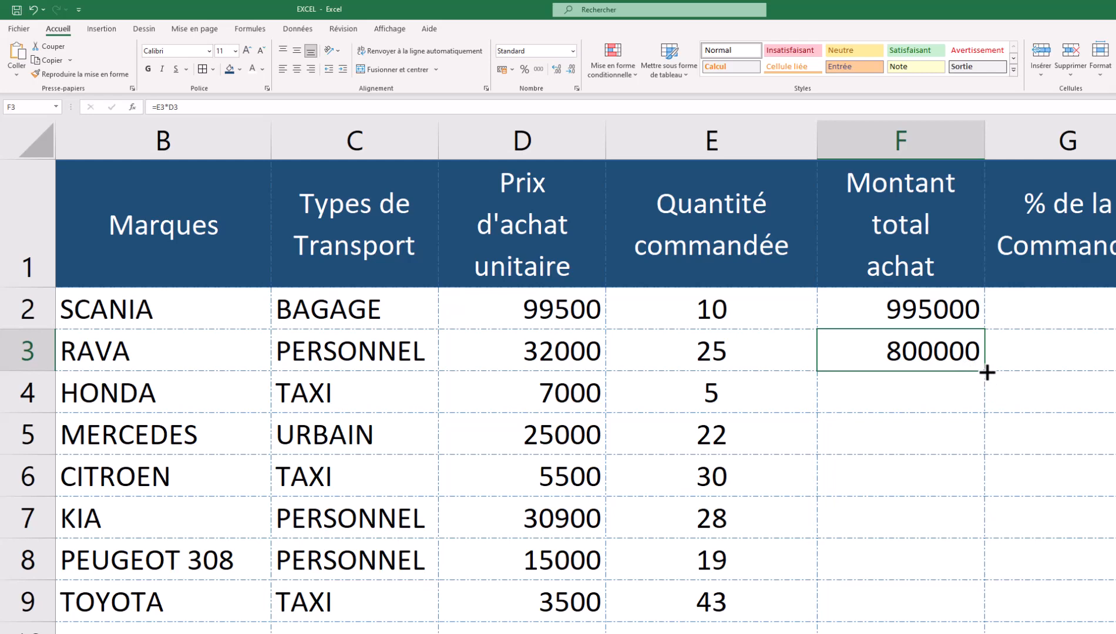
{"action": "double_click", "coordinate": [986, 372]}
{"action": "scroll", "coordinate": [945, 411], "scroll_direction": "down", "scroll_amount": 3}
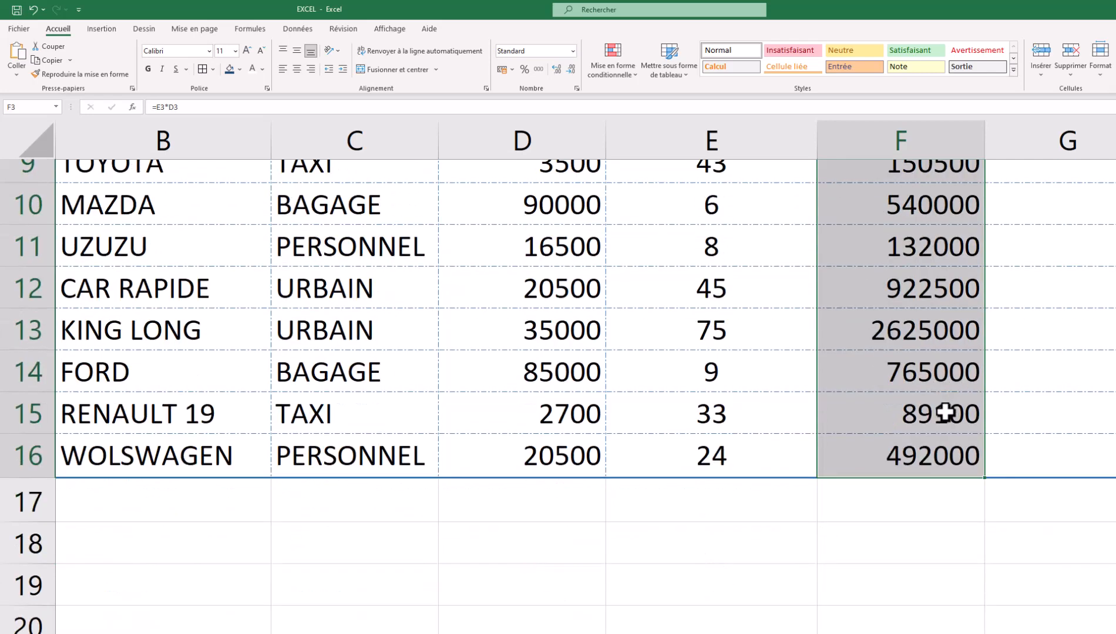
{"action": "scroll", "coordinate": [945, 412], "scroll_direction": "up", "scroll_amount": 3}
{"action": "scroll", "coordinate": [944, 412], "scroll_direction": "up", "scroll_amount": 1}
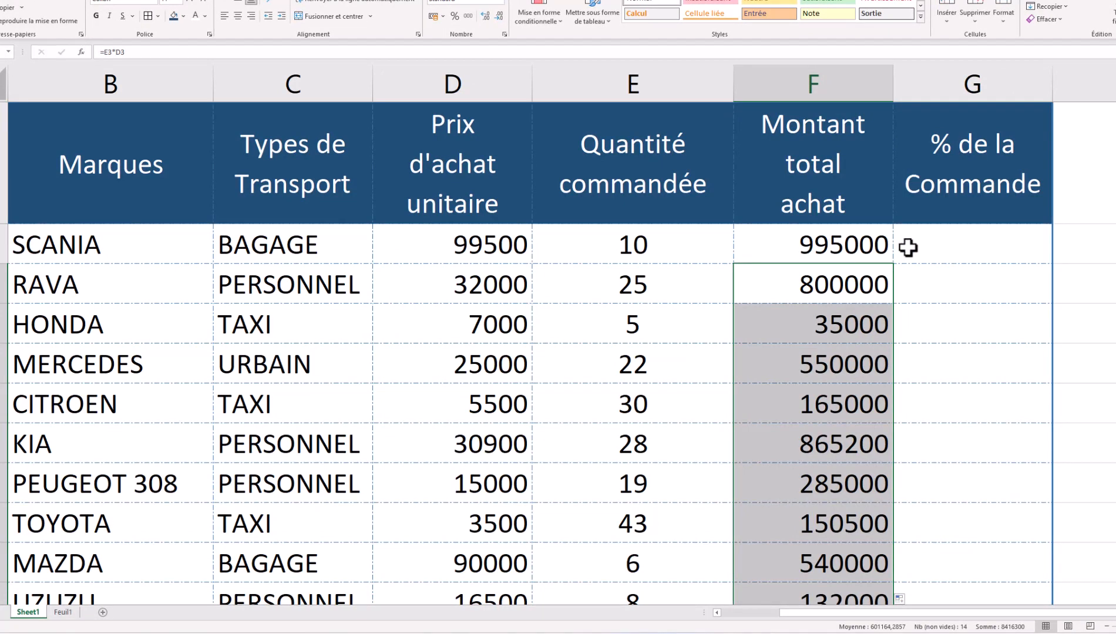
{"action": "left_click", "coordinate": [946, 248]}
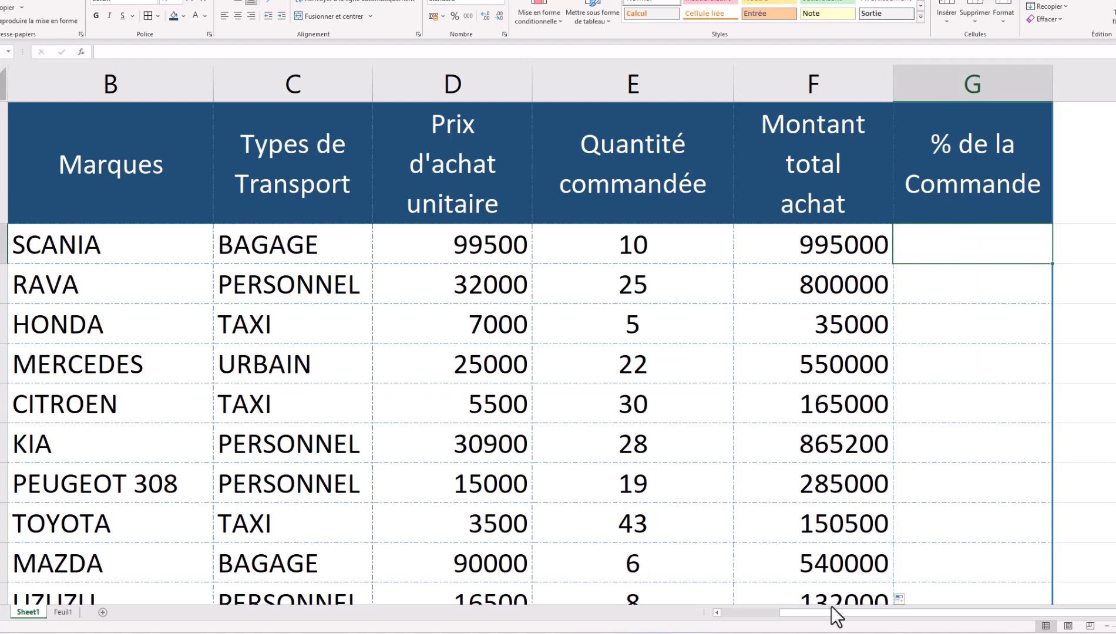
{"action": "left_click_drag", "start_coordinate": [829, 614], "coordinate": [767, 623]}
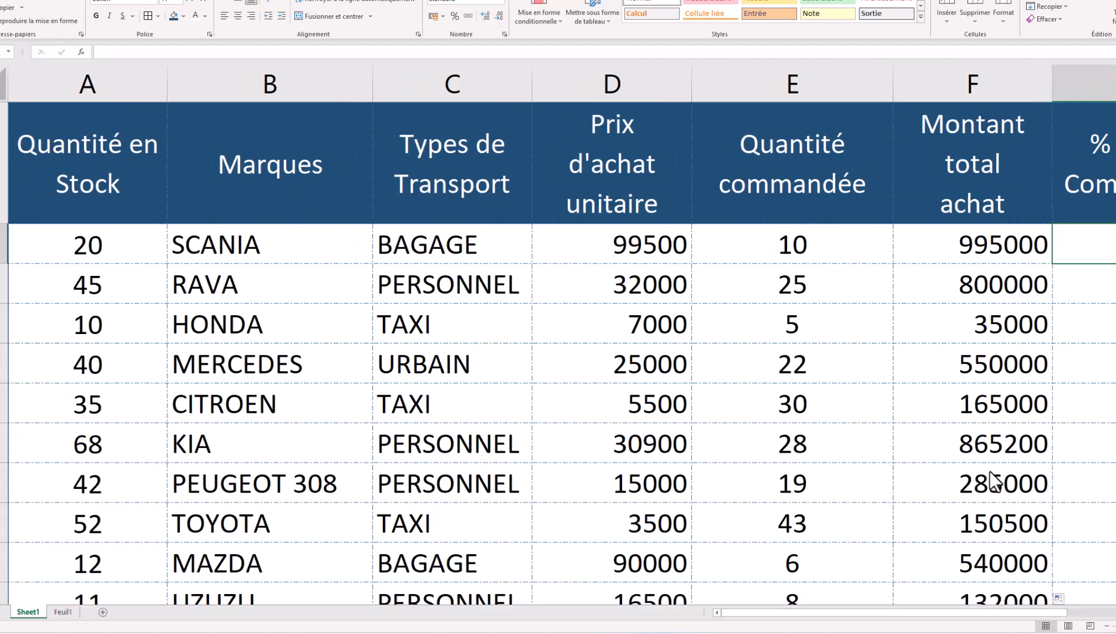
{"action": "left_click", "coordinate": [1106, 626]}
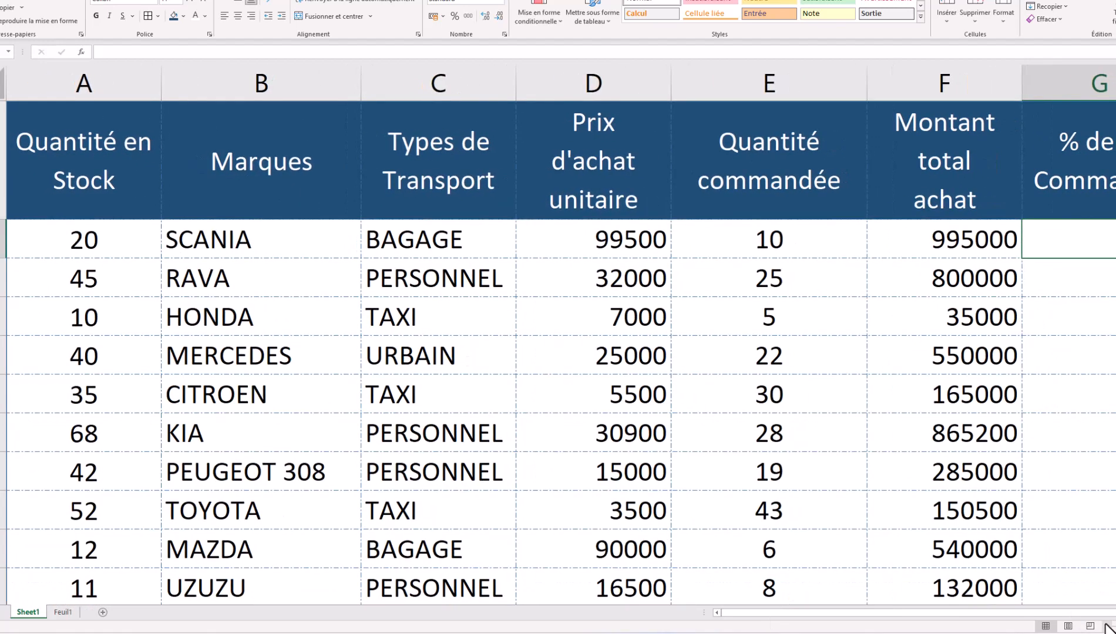
{"action": "left_click", "coordinate": [1106, 627]}
{"action": "left_click", "coordinate": [1106, 627]}
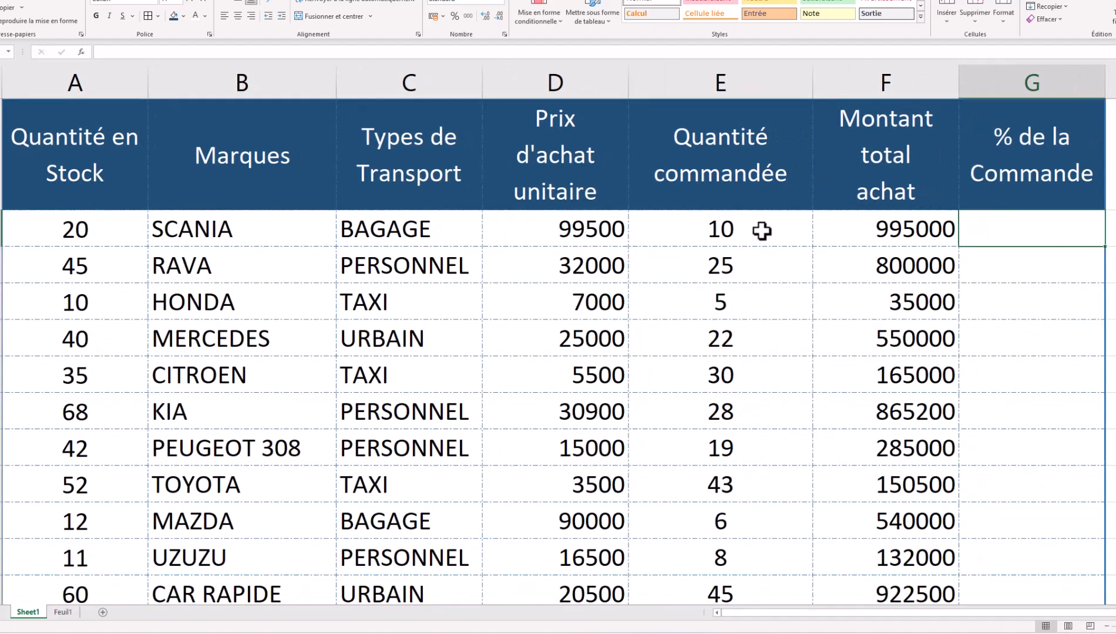
{"action": "left_click", "coordinate": [65, 230]}
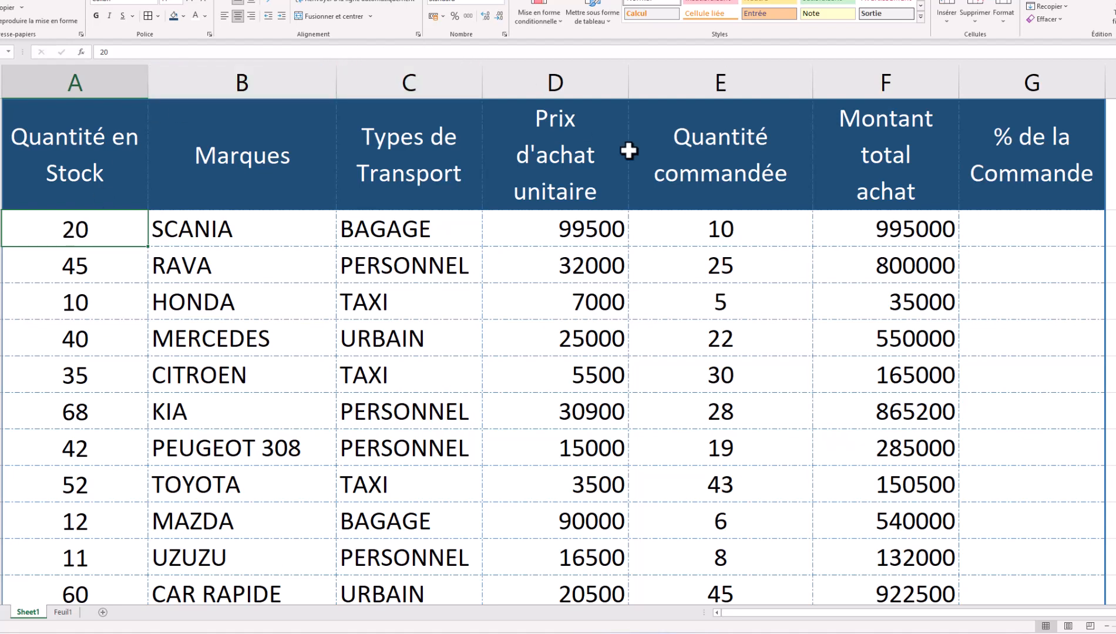
{"action": "left_click", "coordinate": [705, 232]}
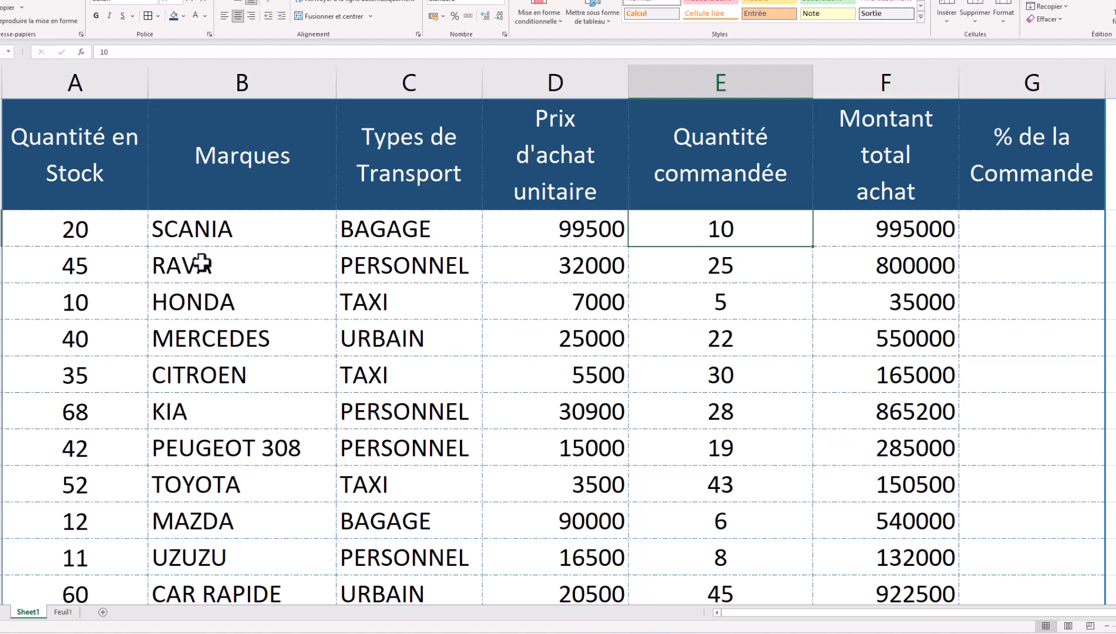
{"action": "left_click", "coordinate": [92, 263]}
{"action": "left_click", "coordinate": [739, 267]}
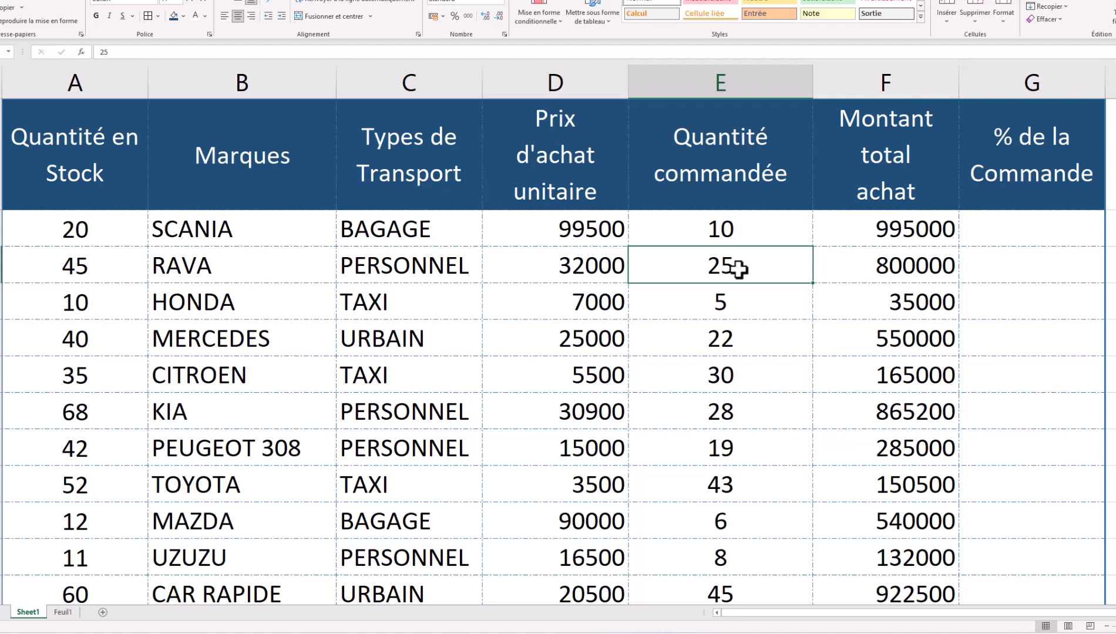
- Enter =E2/A2 in G2, giving 0,5 for SCANIA
{"action": "left_click", "coordinate": [979, 232]}
{"action": "type", "text": "="}
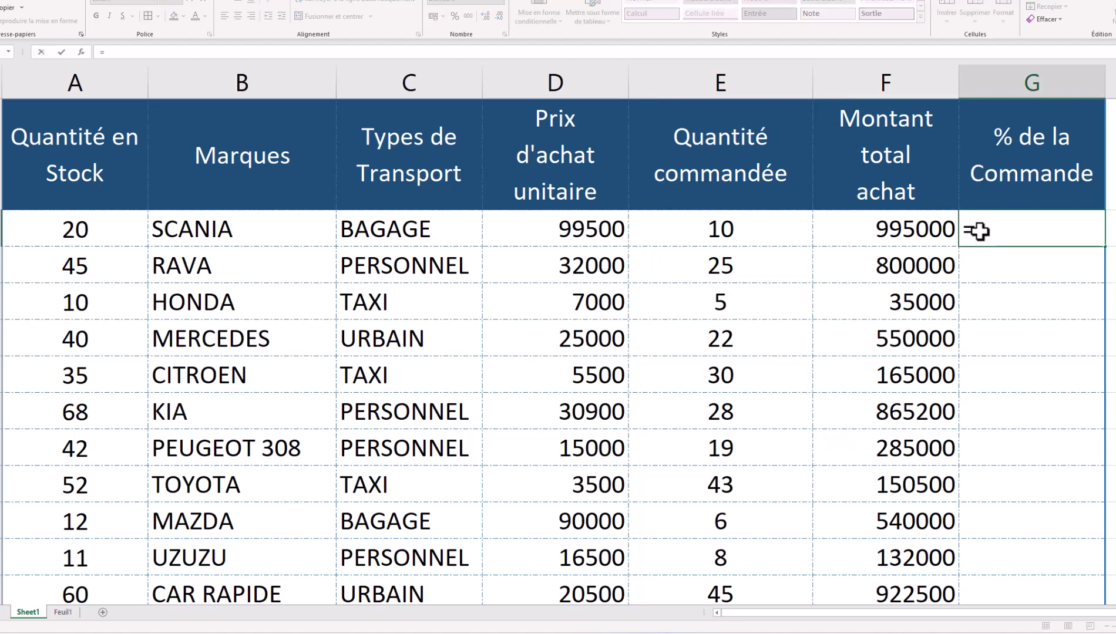
{"action": "left_click", "coordinate": [710, 237]}
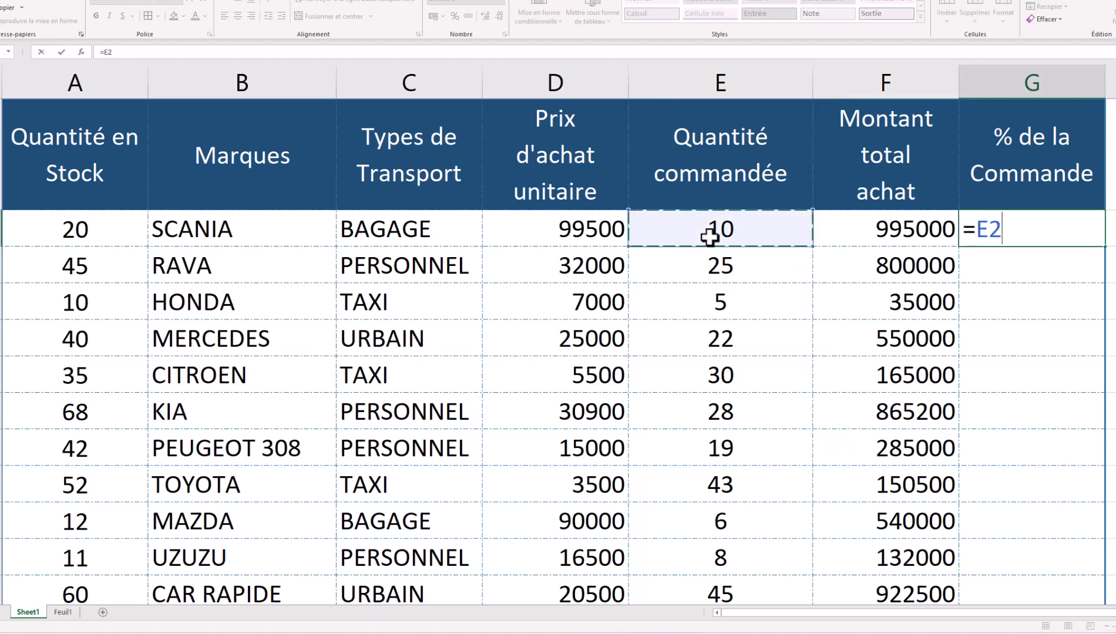
{"action": "type", "text": "/"}
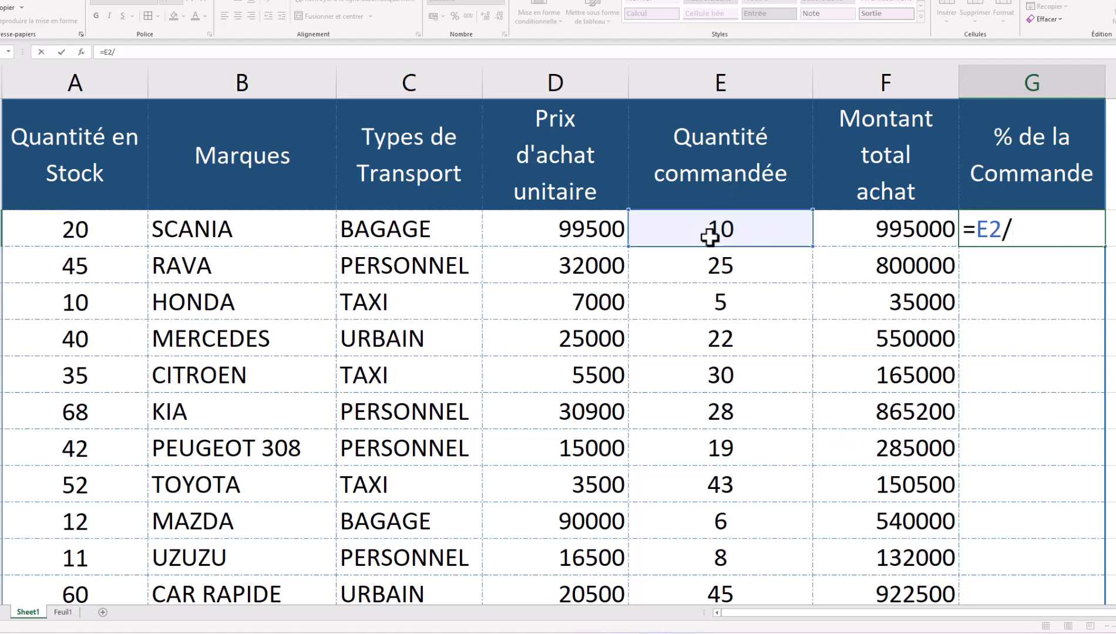
{"action": "left_click", "coordinate": [71, 236]}
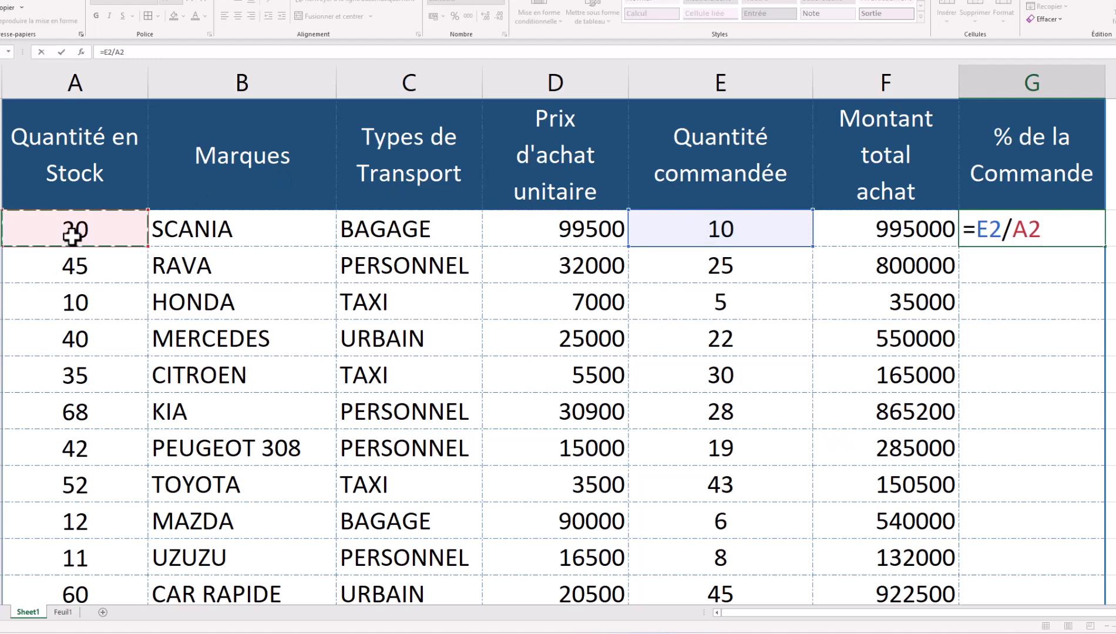
{"action": "key", "text": "Return"}
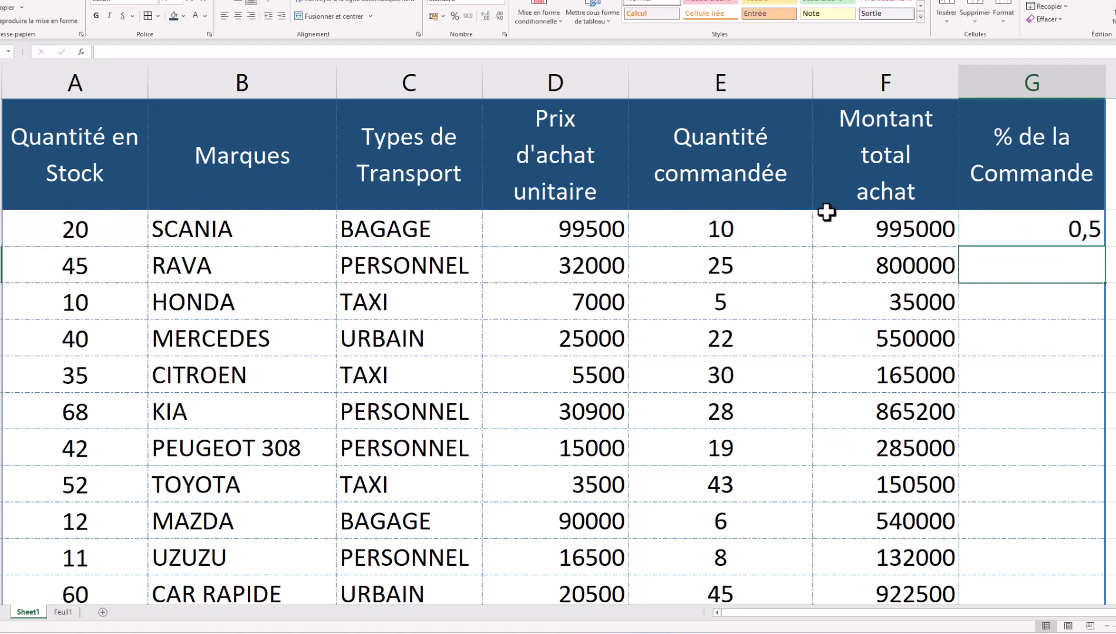
{"action": "left_click", "coordinate": [1021, 230]}
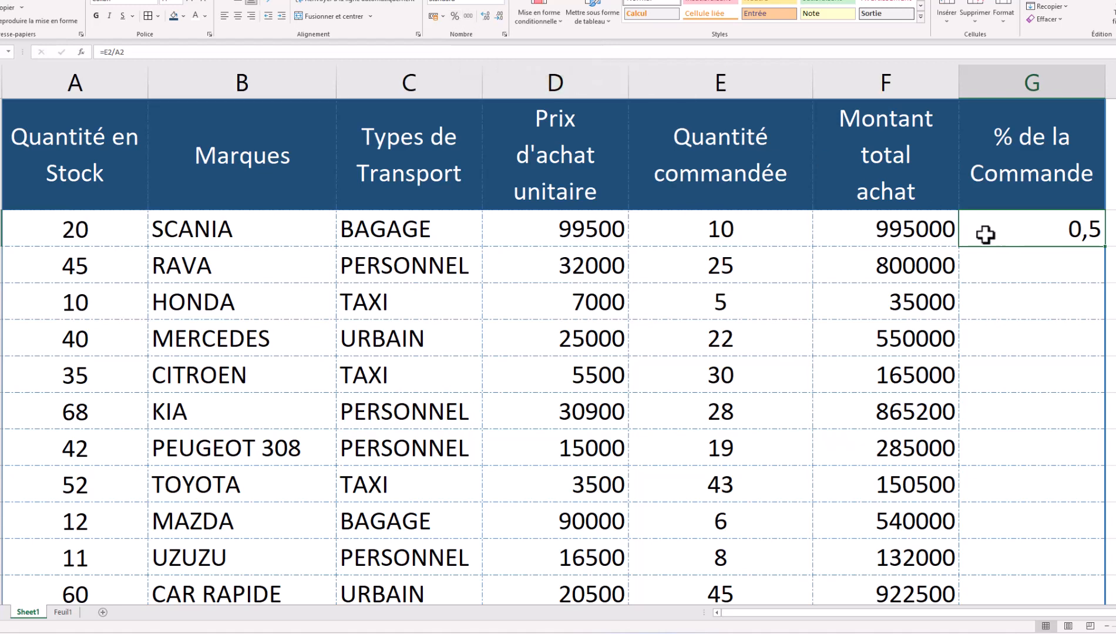
- Format G2 as Pourcentage and fill it down, from 50,00% to 96,00%
{"action": "left_click", "coordinate": [502, 2]}
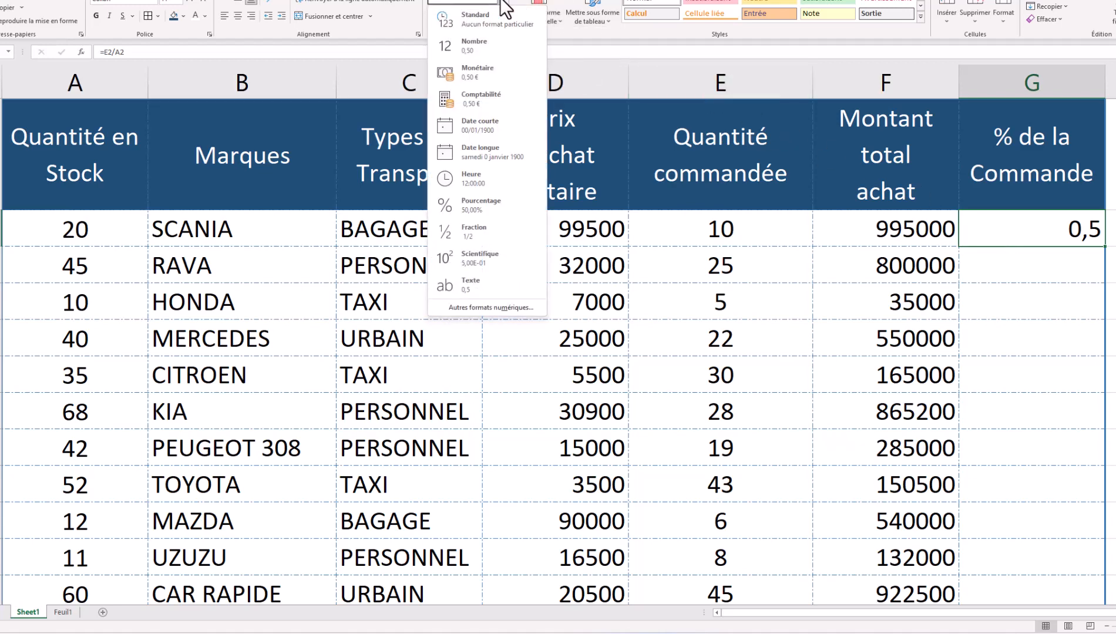
{"action": "left_click", "coordinate": [491, 206]}
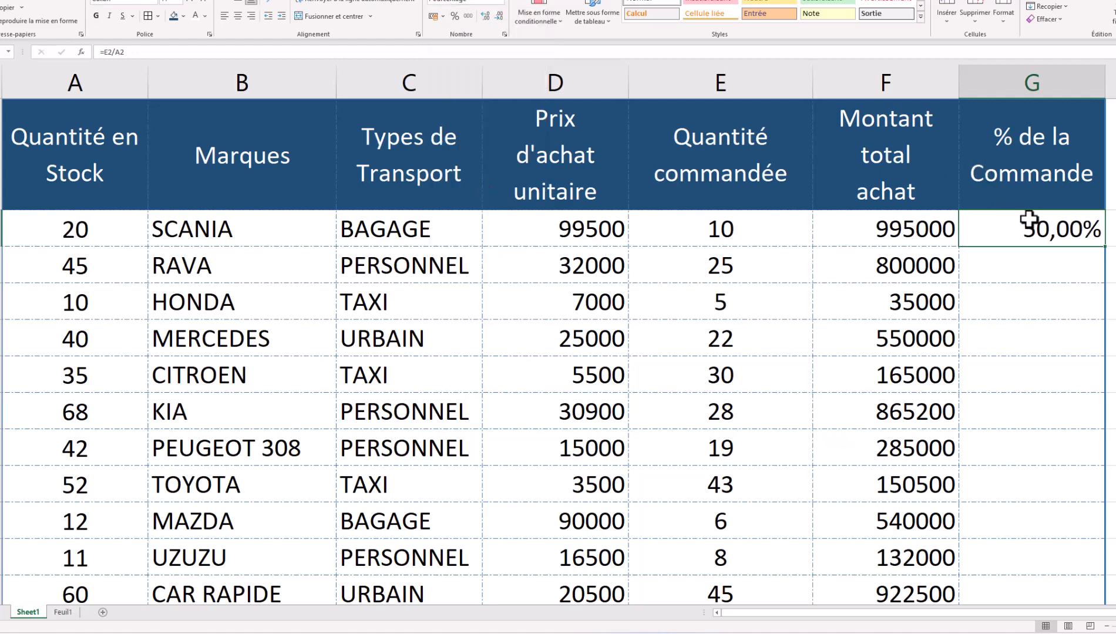
{"action": "double_click", "coordinate": [1107, 250]}
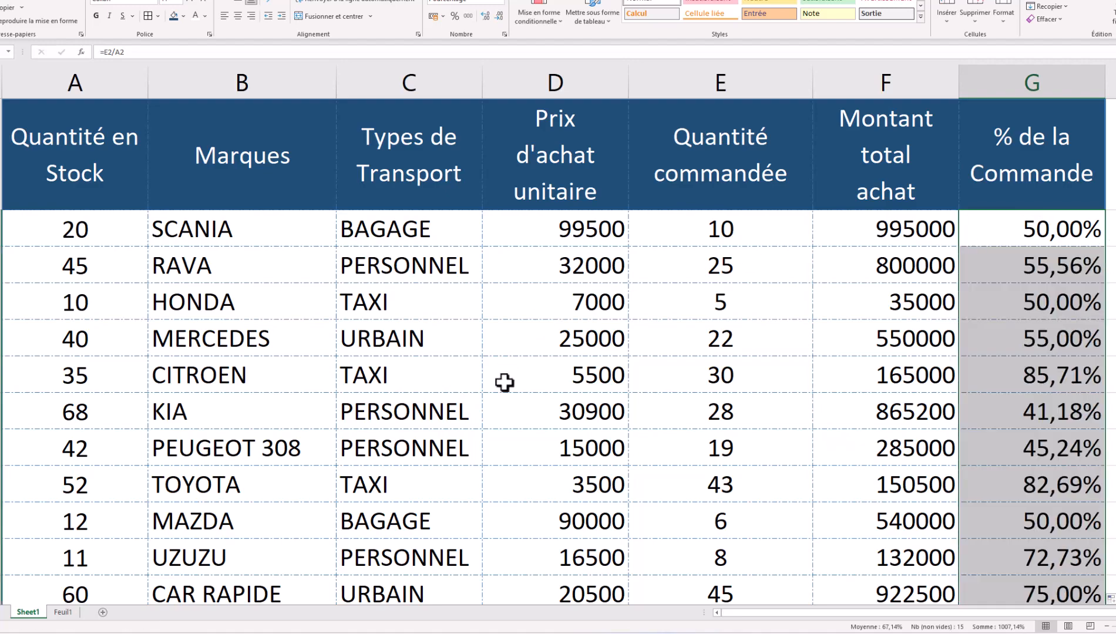
{"action": "scroll", "coordinate": [504, 402], "scroll_direction": "down", "scroll_amount": 2}
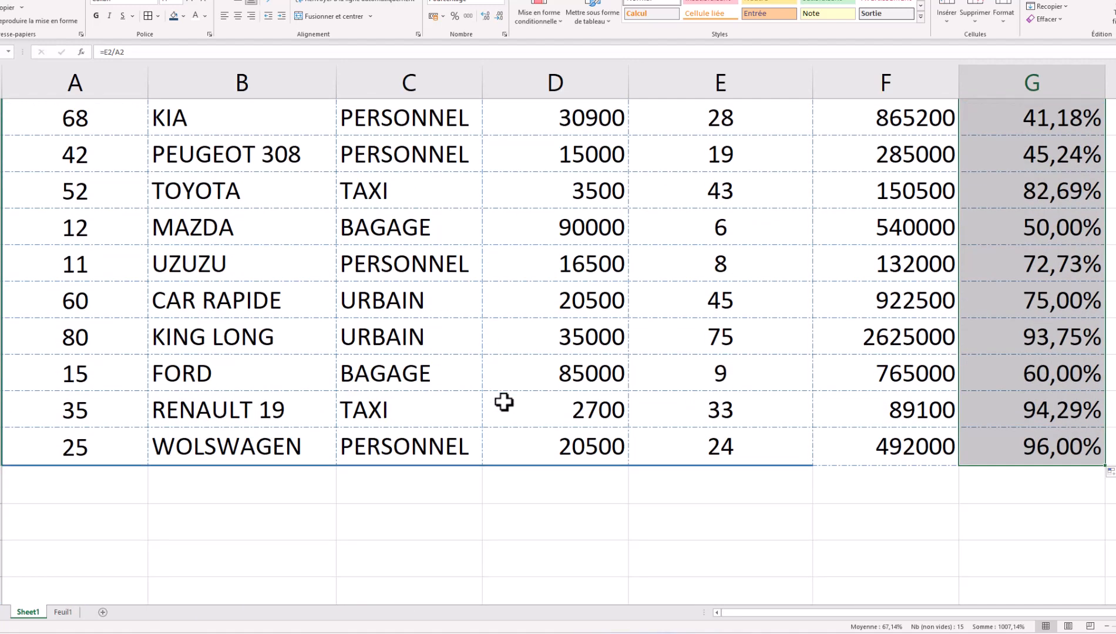
{"action": "scroll", "coordinate": [504, 399], "scroll_direction": "up", "scroll_amount": 2}
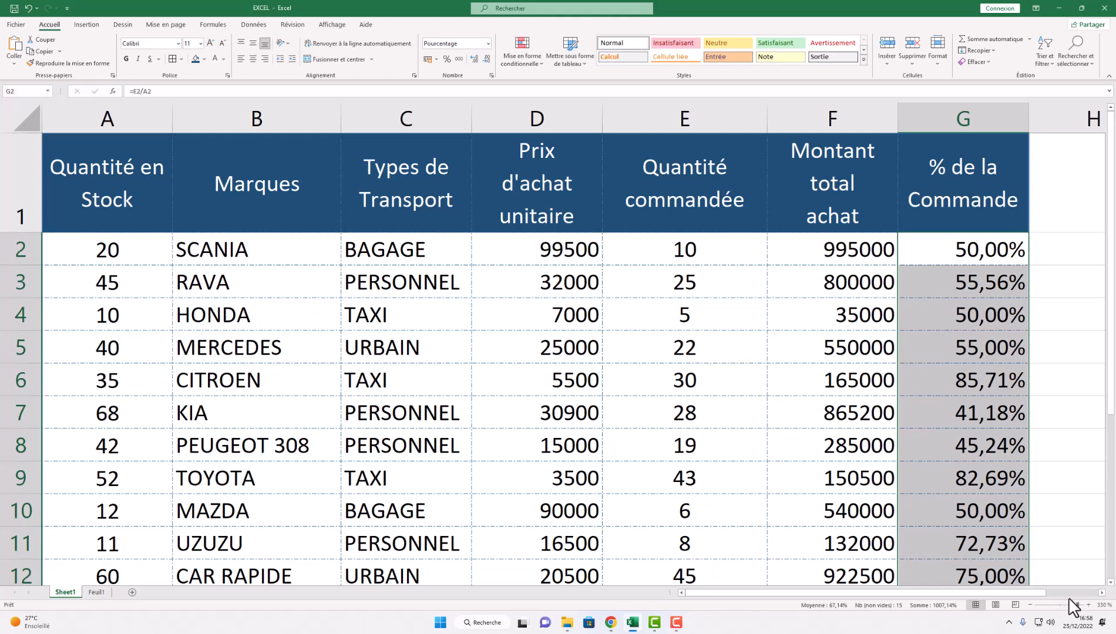
- Zoom out to 280% so the whole order table fits on screen
{"action": "left_click", "coordinate": [1028, 605]}
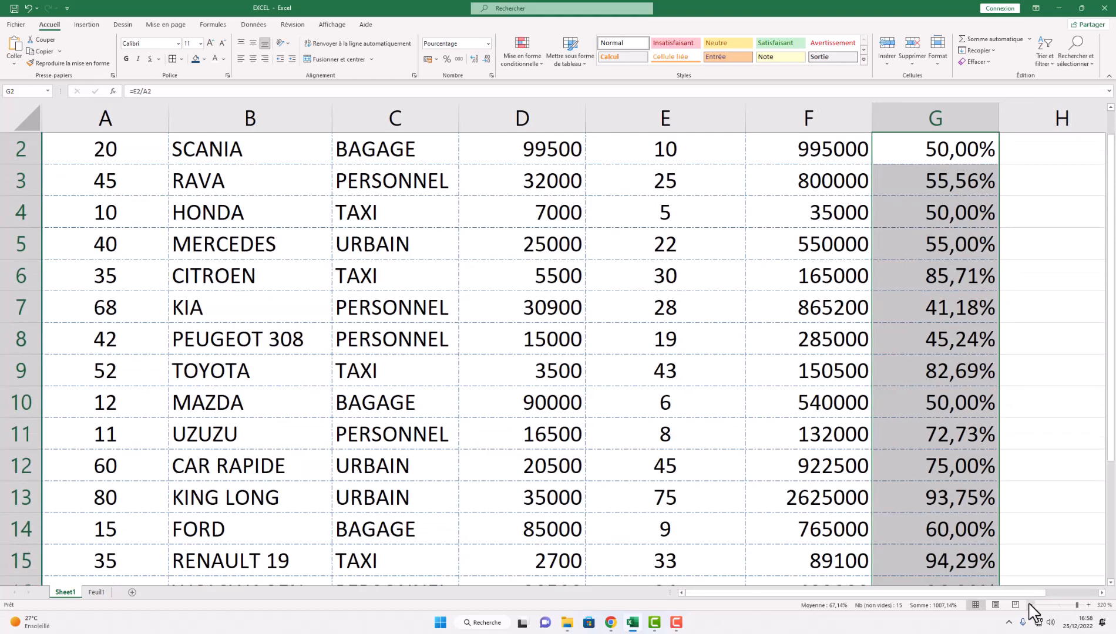
{"action": "left_click", "coordinate": [1029, 605]}
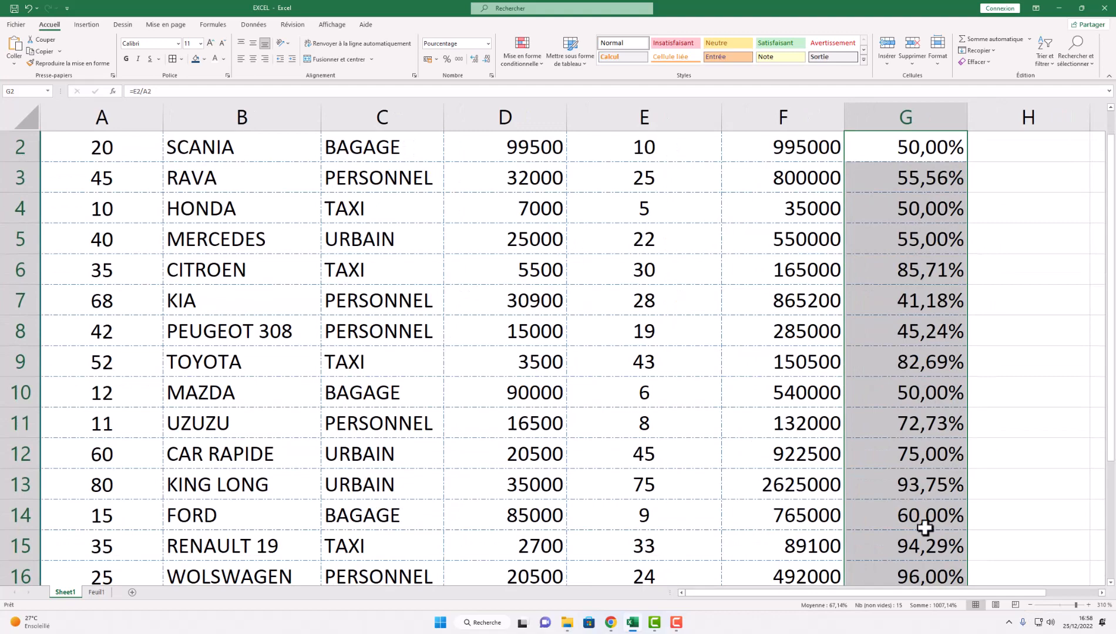
{"action": "scroll", "coordinate": [611, 359], "scroll_direction": "down", "scroll_amount": 8}
{"action": "scroll", "coordinate": [610, 359], "scroll_direction": "up", "scroll_amount": 9}
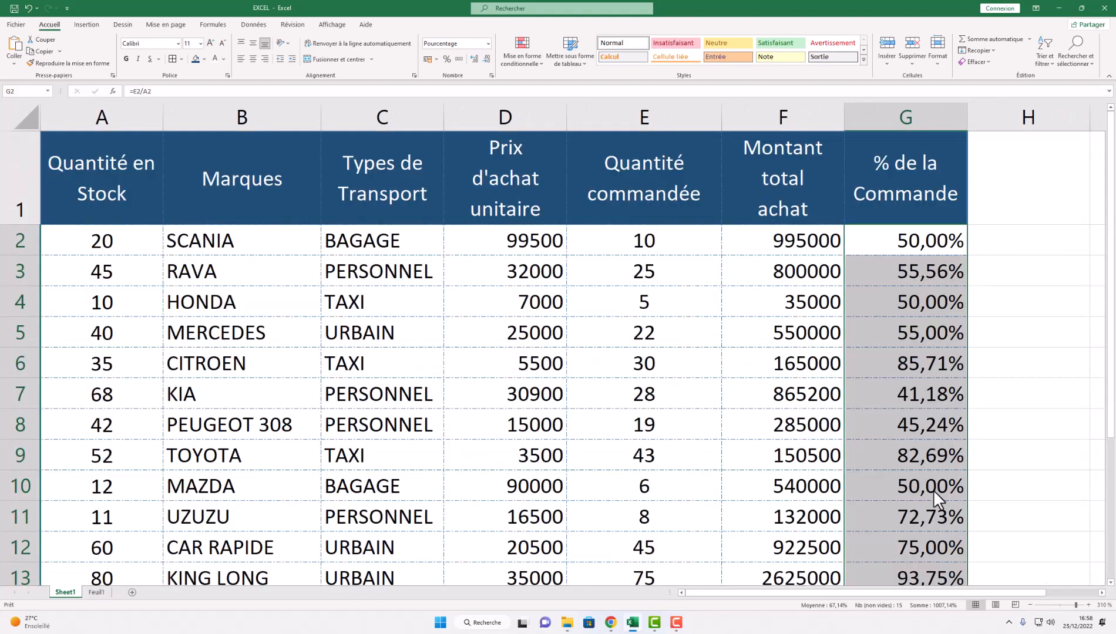
{"action": "left_click", "coordinate": [1029, 605]}
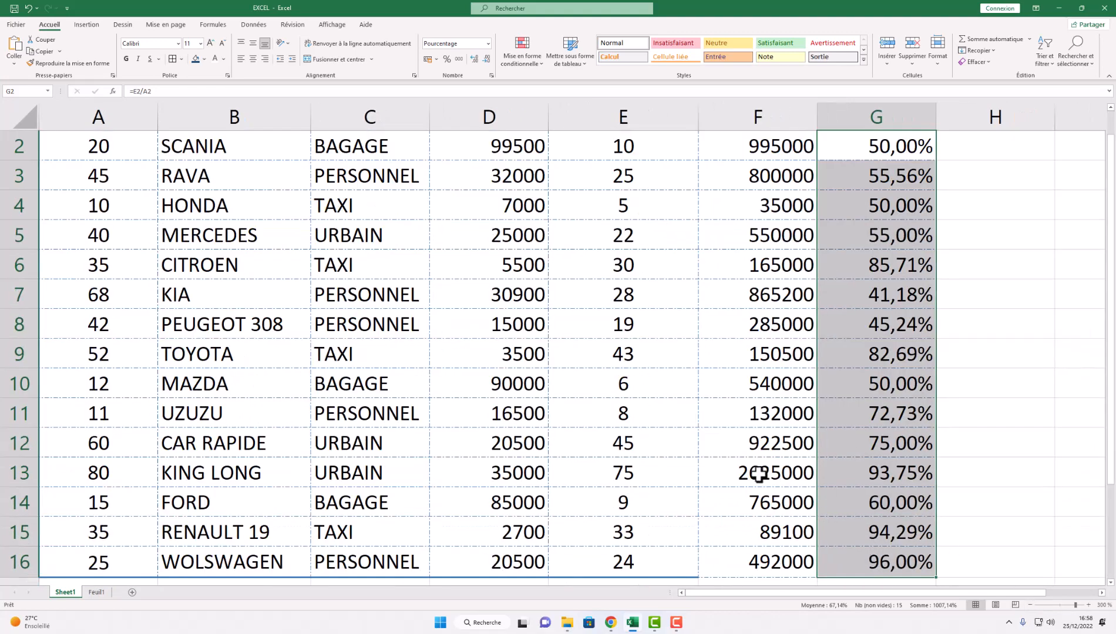
{"action": "scroll", "coordinate": [710, 456], "scroll_direction": "down", "scroll_amount": 2}
{"action": "scroll", "coordinate": [709, 456], "scroll_direction": "down", "scroll_amount": 2}
{"action": "scroll", "coordinate": [709, 456], "scroll_direction": "up", "scroll_amount": 5}
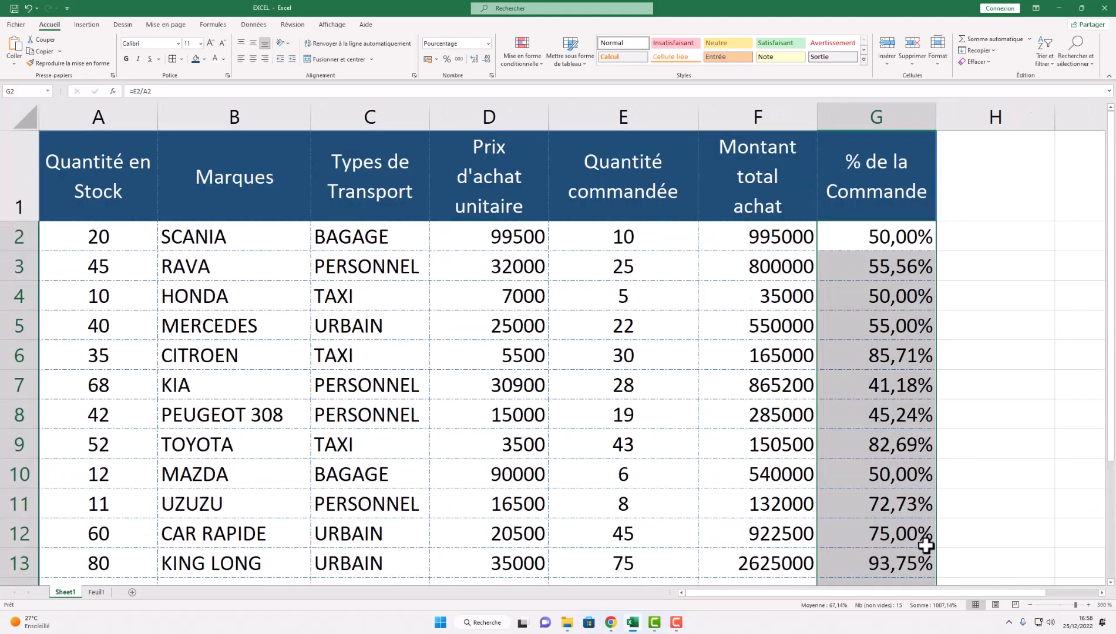
{"action": "left_click", "coordinate": [1029, 605]}
{"action": "scroll", "coordinate": [771, 465], "scroll_direction": "down", "scroll_amount": 1}
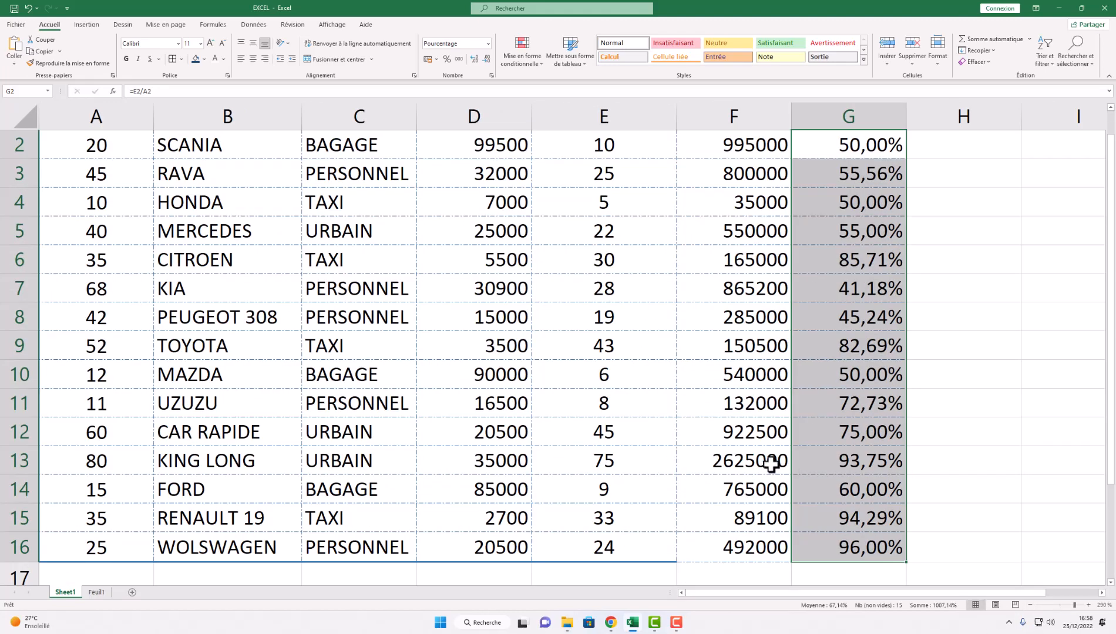
{"action": "left_click", "coordinate": [1029, 605]}
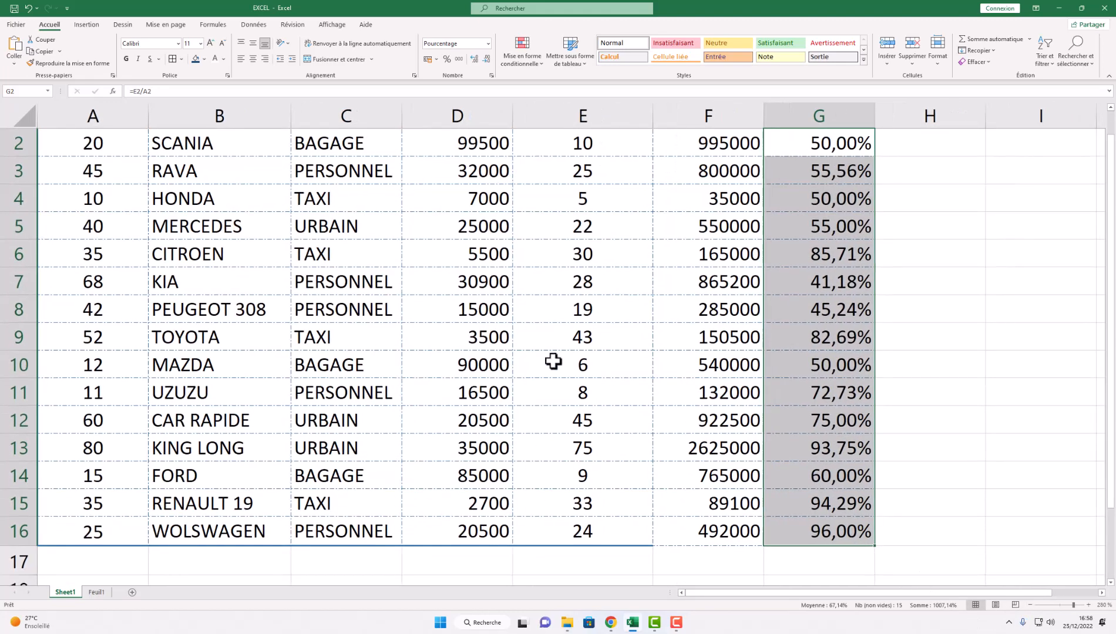
{"action": "scroll", "coordinate": [556, 368], "scroll_direction": "up", "scroll_amount": 1}
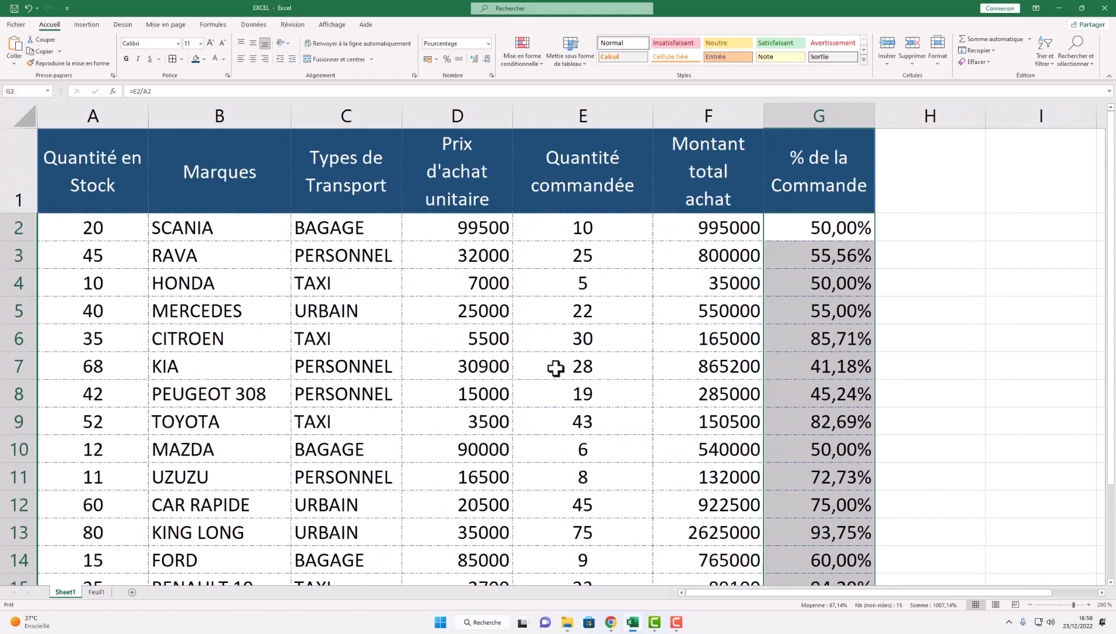
- Select the unit prices in D2:D16
{"action": "left_click", "coordinate": [466, 229]}
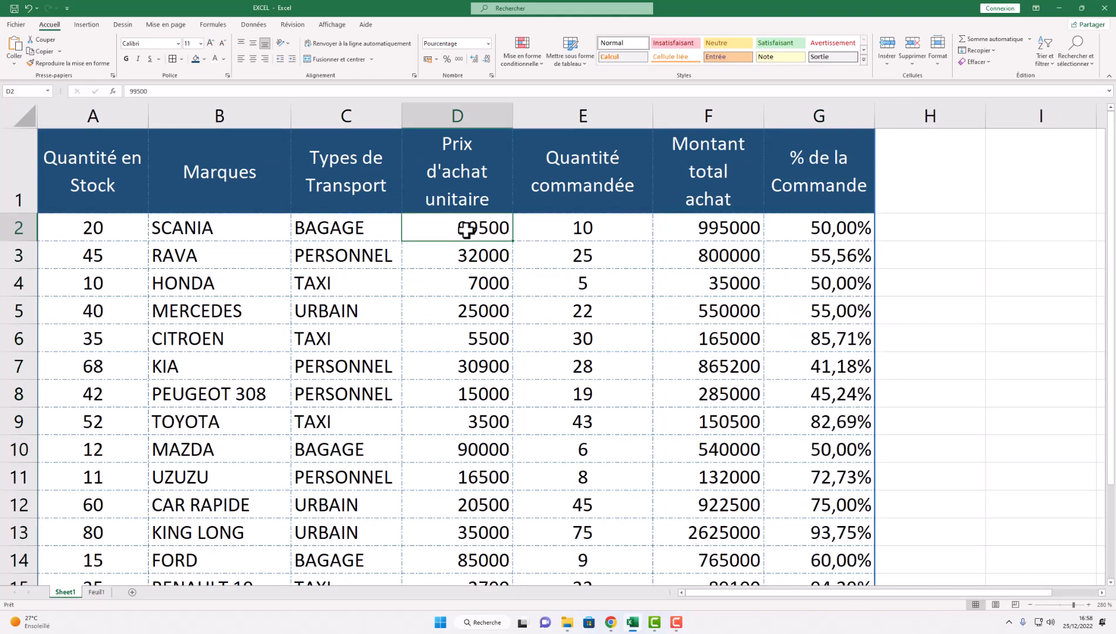
{"action": "mouse_move", "coordinate": [464, 232]}
{"action": "left_mouse_down"}
{"action": "mouse_move", "coordinate": [485, 488]}
{"action": "mouse_move", "coordinate": [461, 596]}
{"action": "mouse_move", "coordinate": [461, 510]}
{"action": "mouse_move", "coordinate": [461, 527]}
{"action": "left_mouse_up"}
{"action": "scroll", "coordinate": [416, 249], "scroll_direction": "down", "scroll_amount": 6}
{"action": "scroll", "coordinate": [416, 249], "scroll_direction": "up", "scroll_amount": 7}
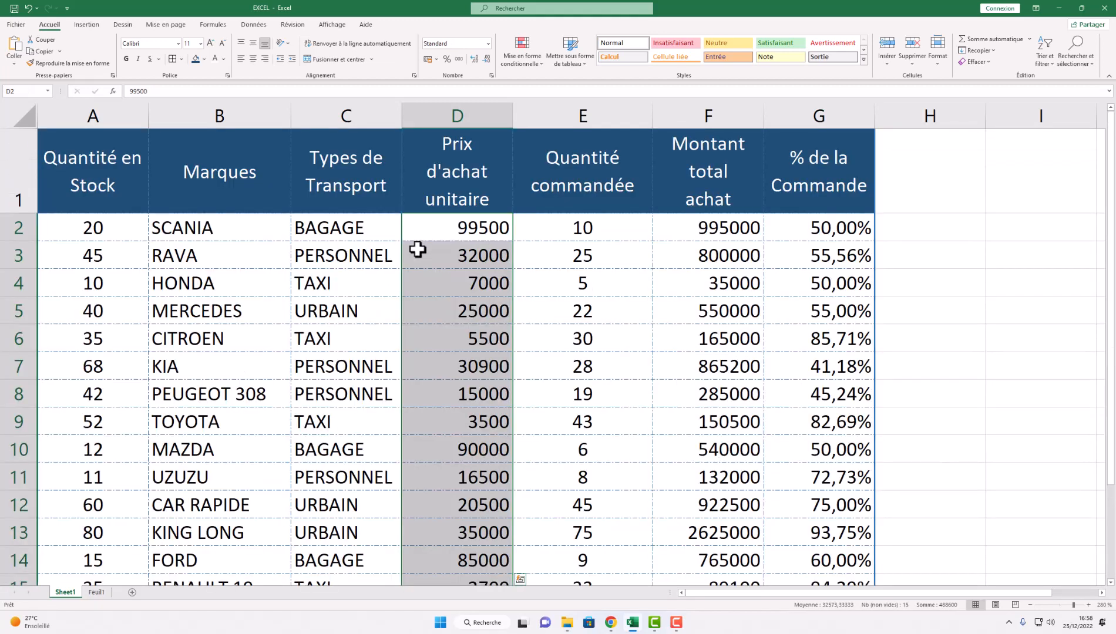
{"action": "scroll", "coordinate": [466, 229], "scroll_direction": "down", "scroll_amount": 2}
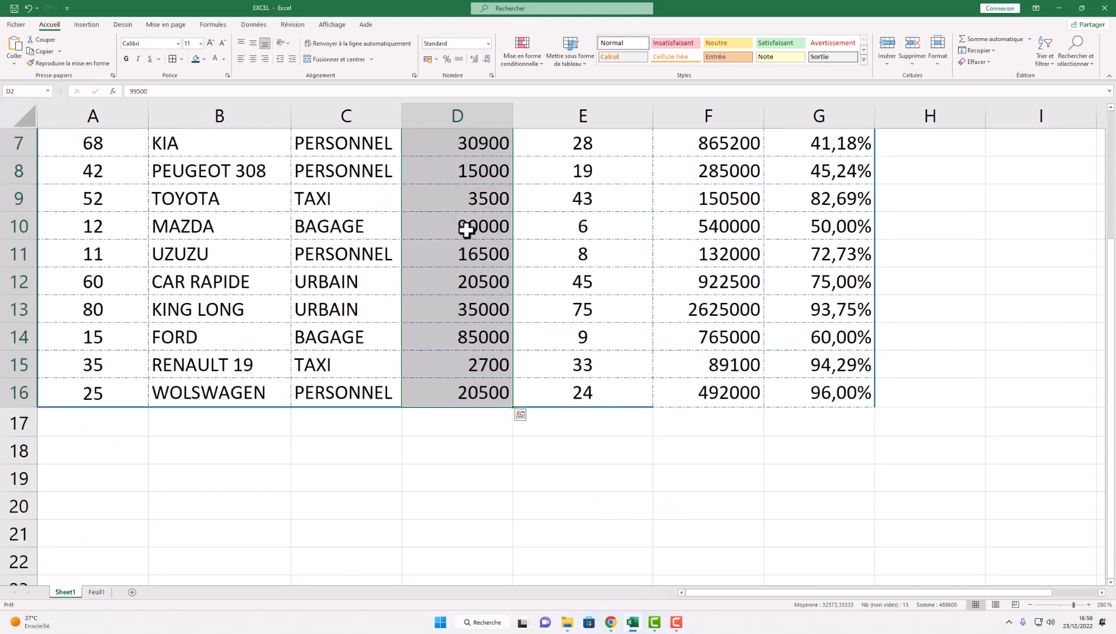
{"action": "scroll", "coordinate": [467, 229], "scroll_direction": "up", "scroll_amount": 2}
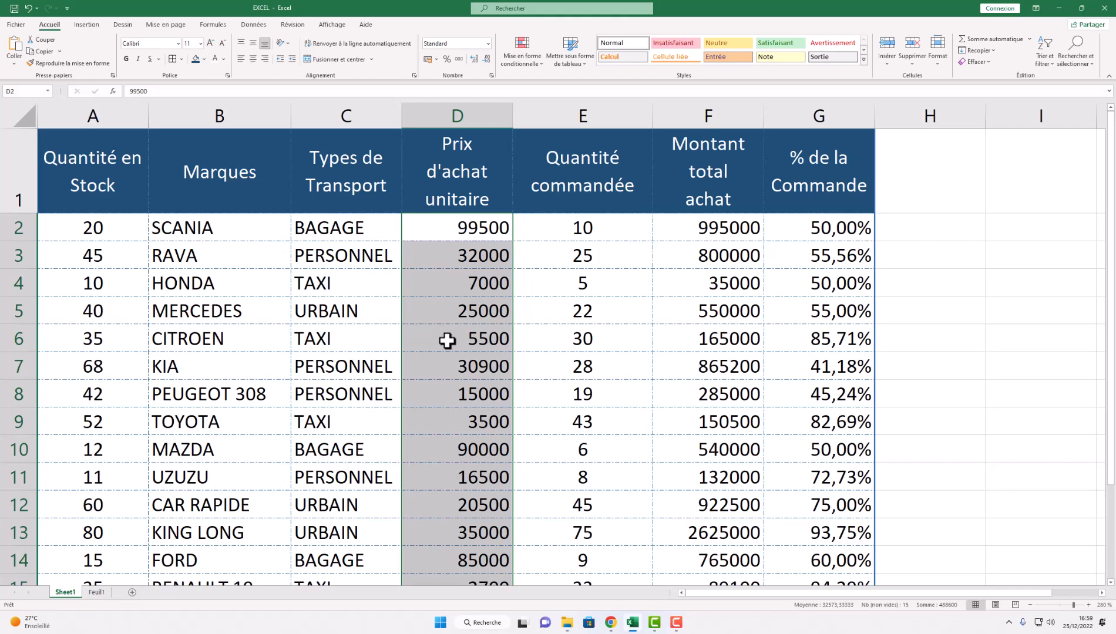
- Open Format de cellule for the selected prices and browse its tabs
{"action": "right_click", "coordinate": [450, 254]}
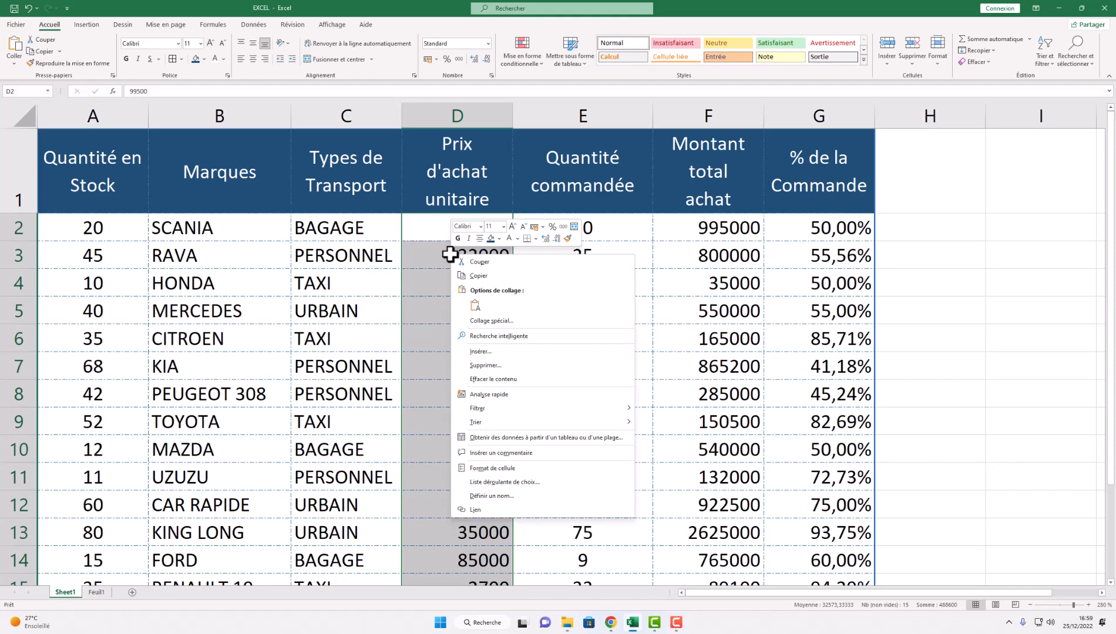
{"action": "left_click", "coordinate": [499, 469]}
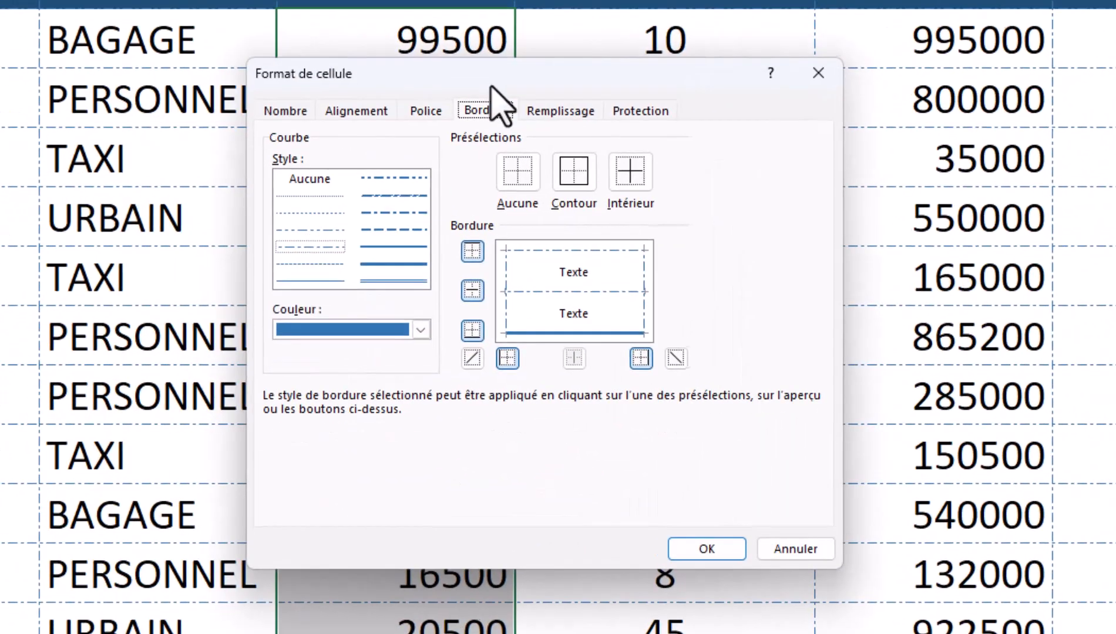
{"action": "left_click_drag", "start_coordinate": [491, 86], "coordinate": [538, 47]}
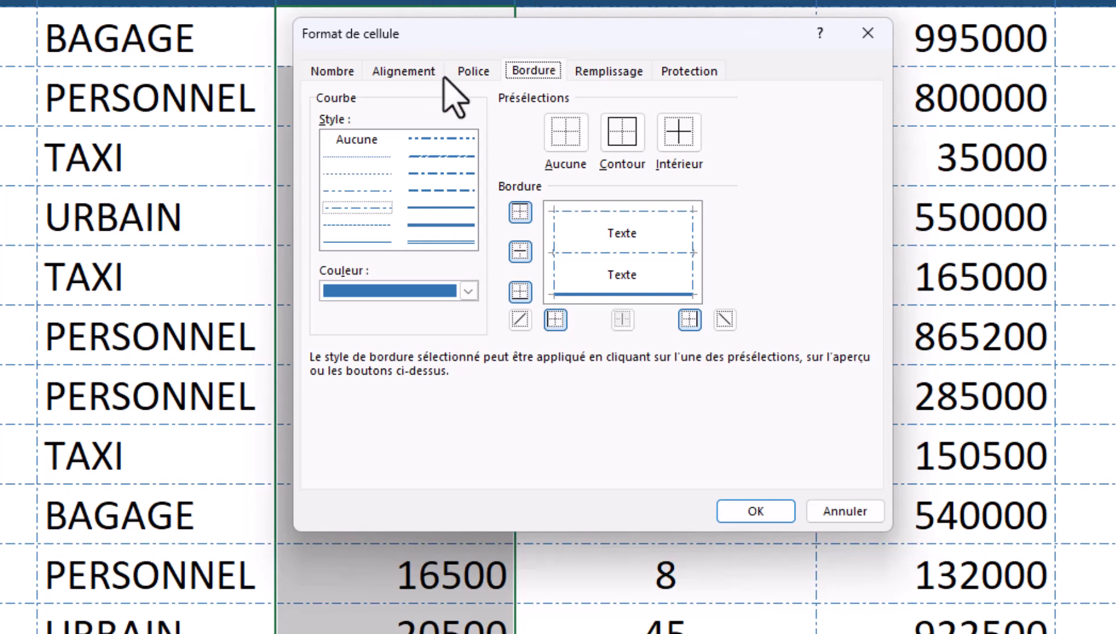
{"action": "left_click", "coordinate": [344, 72]}
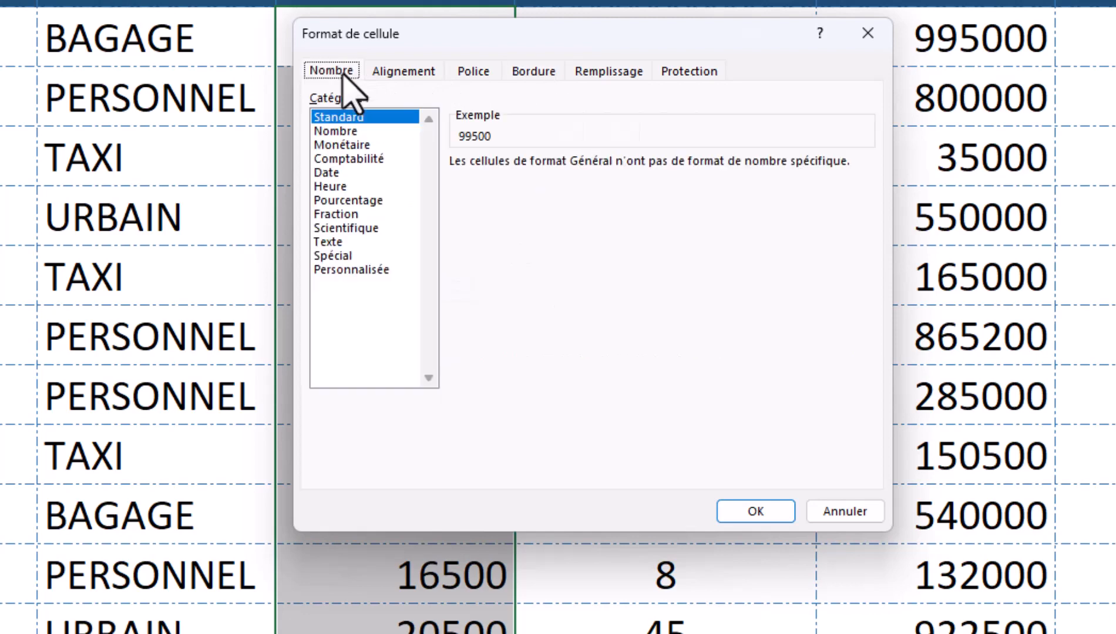
{"action": "left_click", "coordinate": [387, 72]}
{"action": "left_click", "coordinate": [471, 72]}
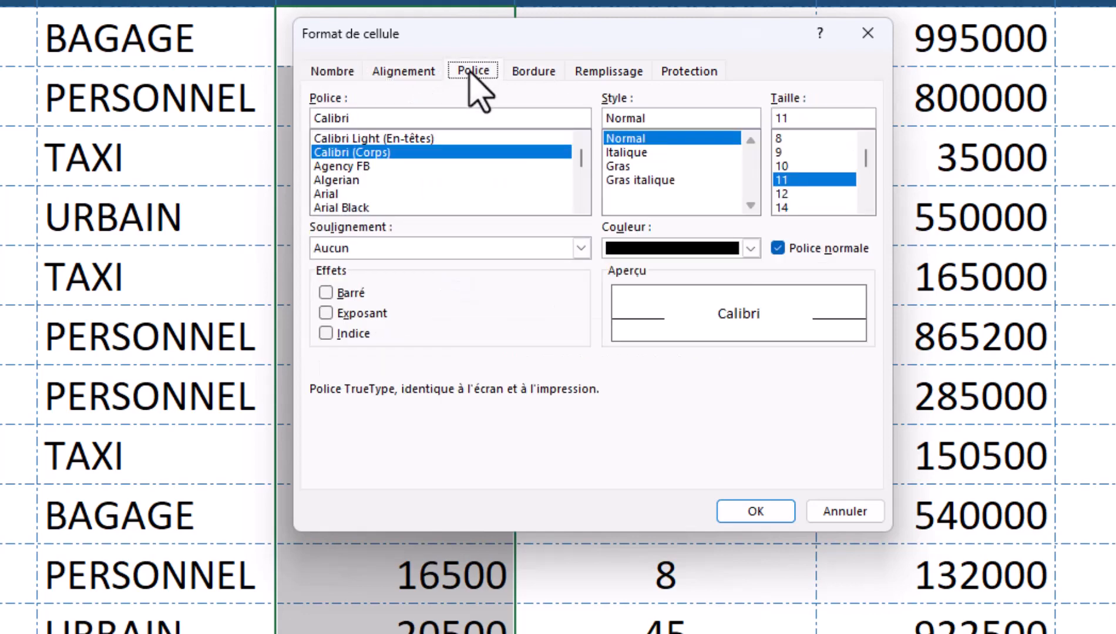
{"action": "left_click", "coordinate": [532, 74]}
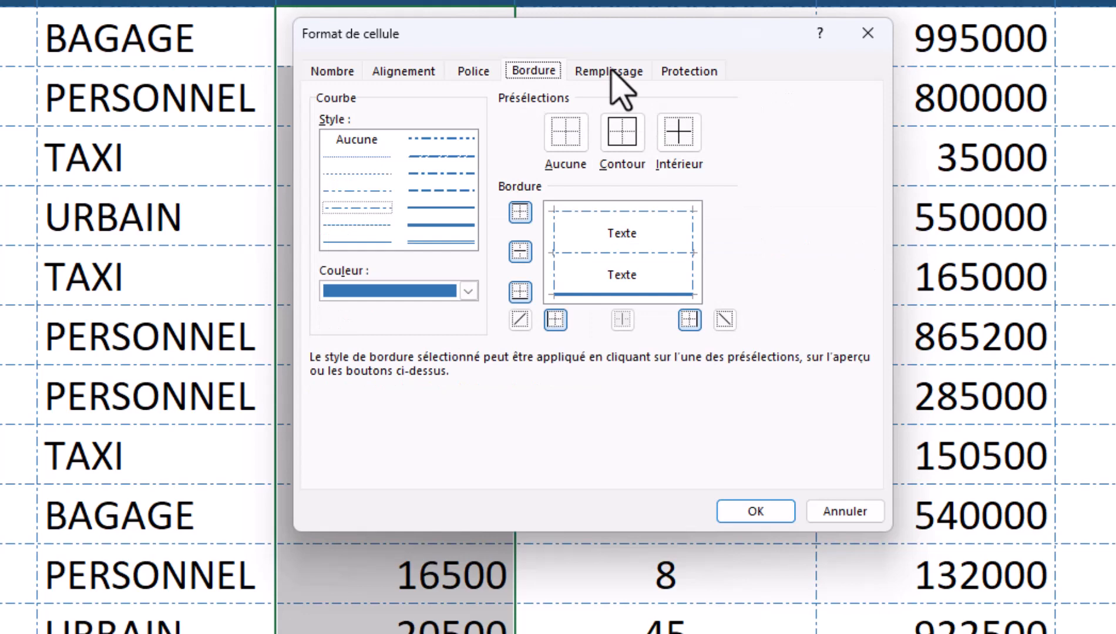
{"action": "left_click", "coordinate": [616, 83]}
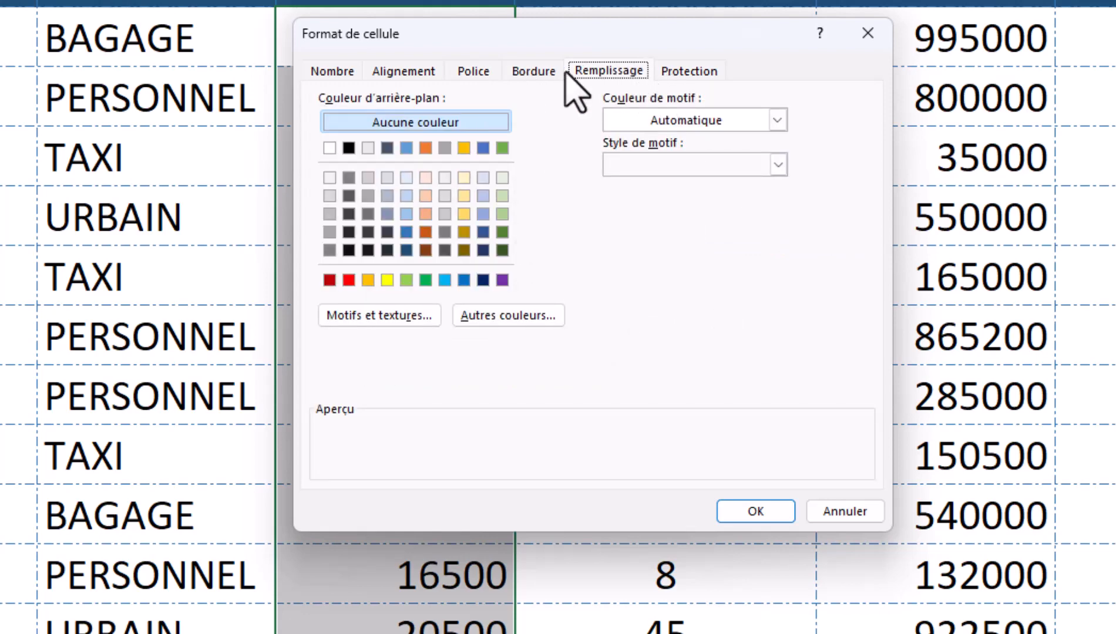
{"action": "left_click", "coordinate": [346, 72]}
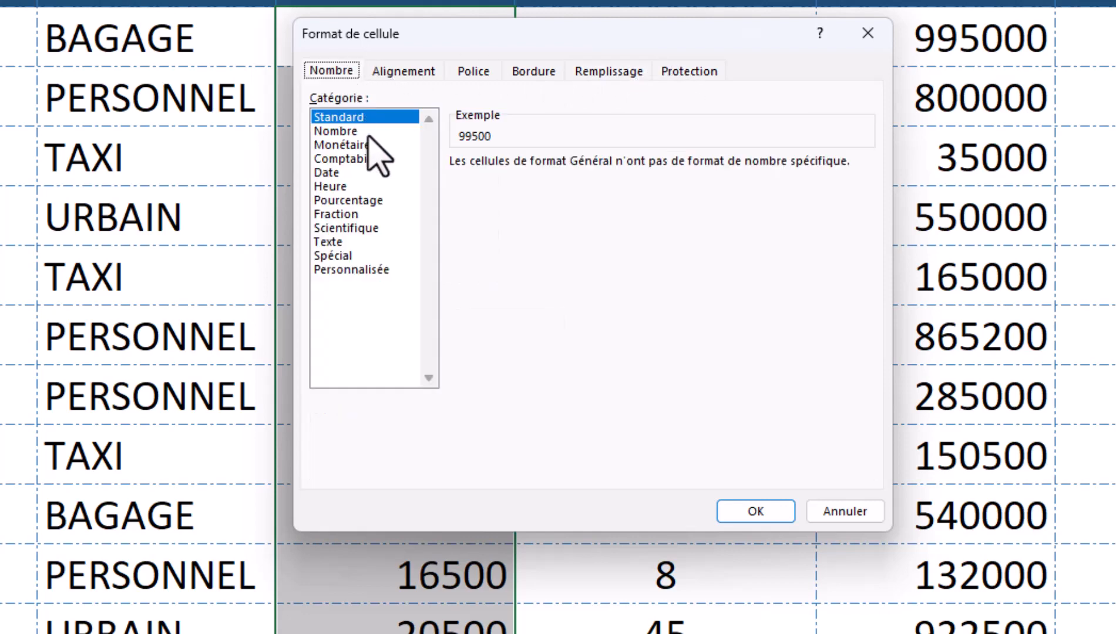
- Try Comptabilité with the XFO symbol, then choose Personnalisée with type # ##0
{"action": "left_click", "coordinate": [342, 271]}
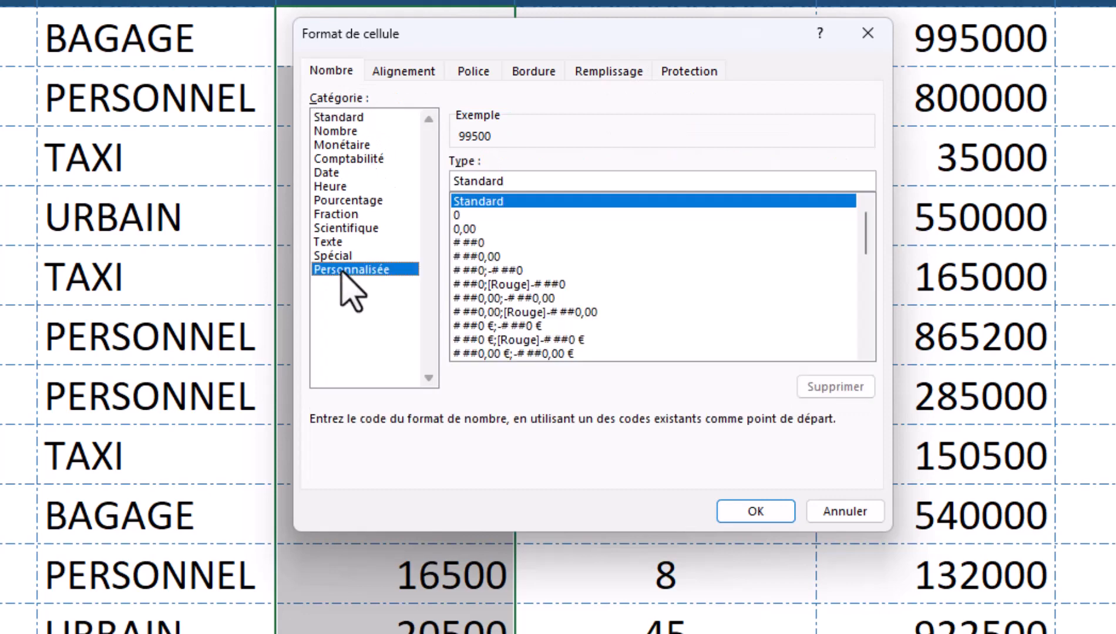
{"action": "left_click", "coordinate": [361, 160]}
{"action": "left_click", "coordinate": [552, 194]}
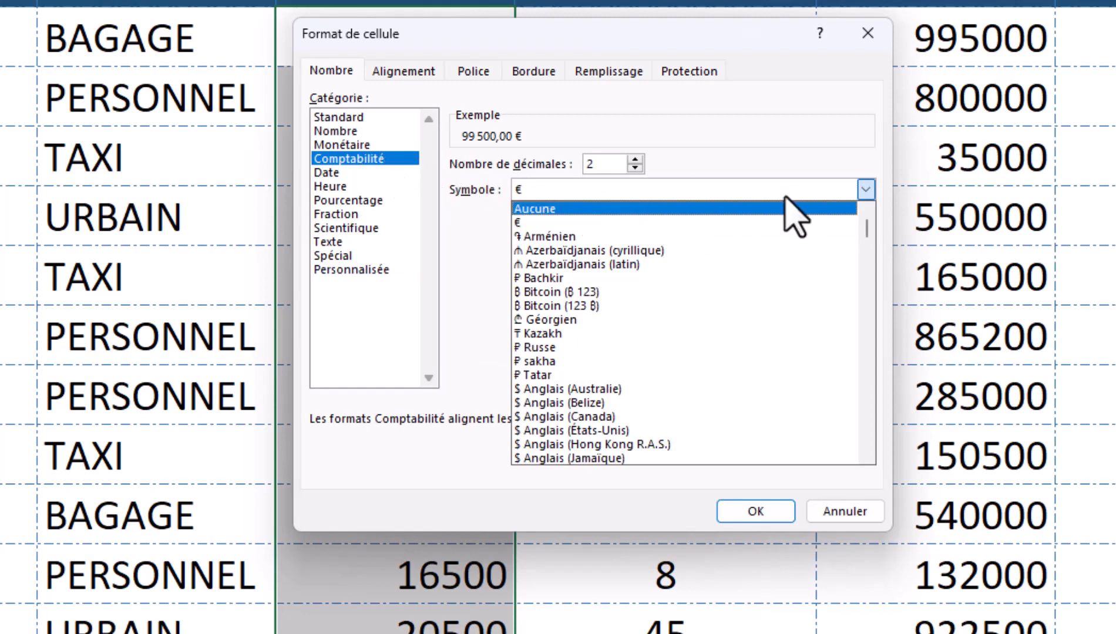
{"action": "left_click_drag", "start_coordinate": [867, 225], "coordinate": [878, 464]}
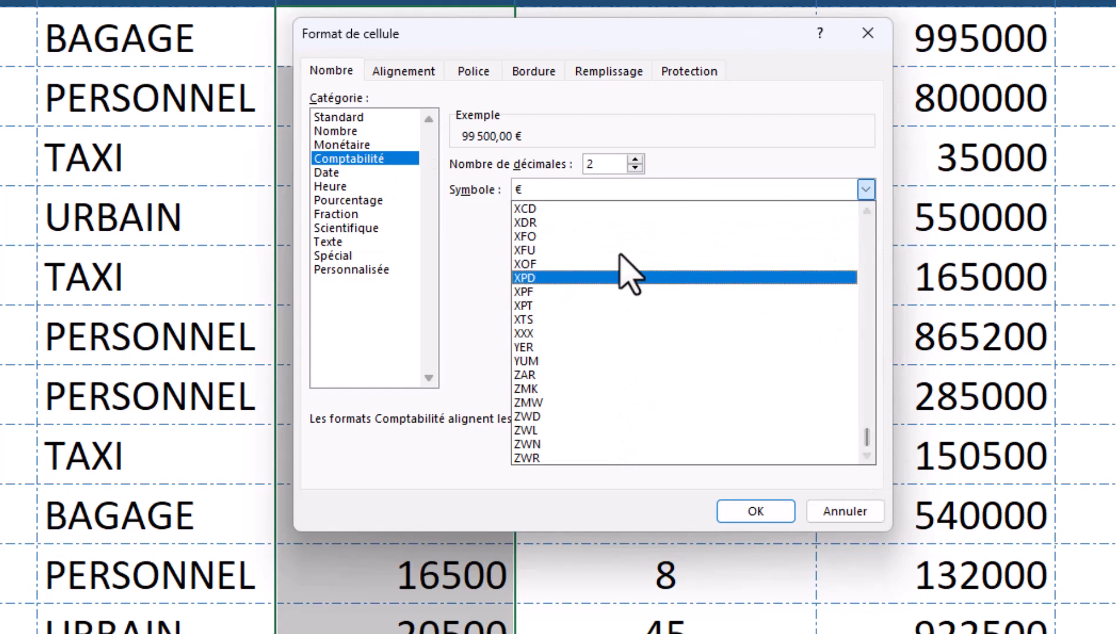
{"action": "left_click", "coordinate": [596, 235]}
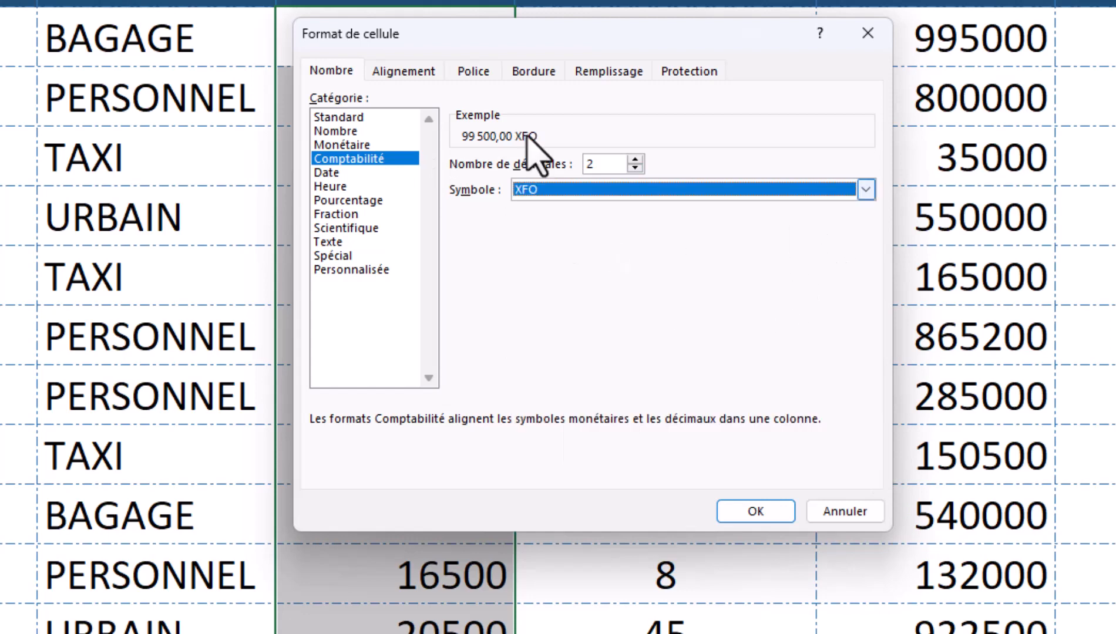
{"action": "left_click", "coordinate": [723, 188]}
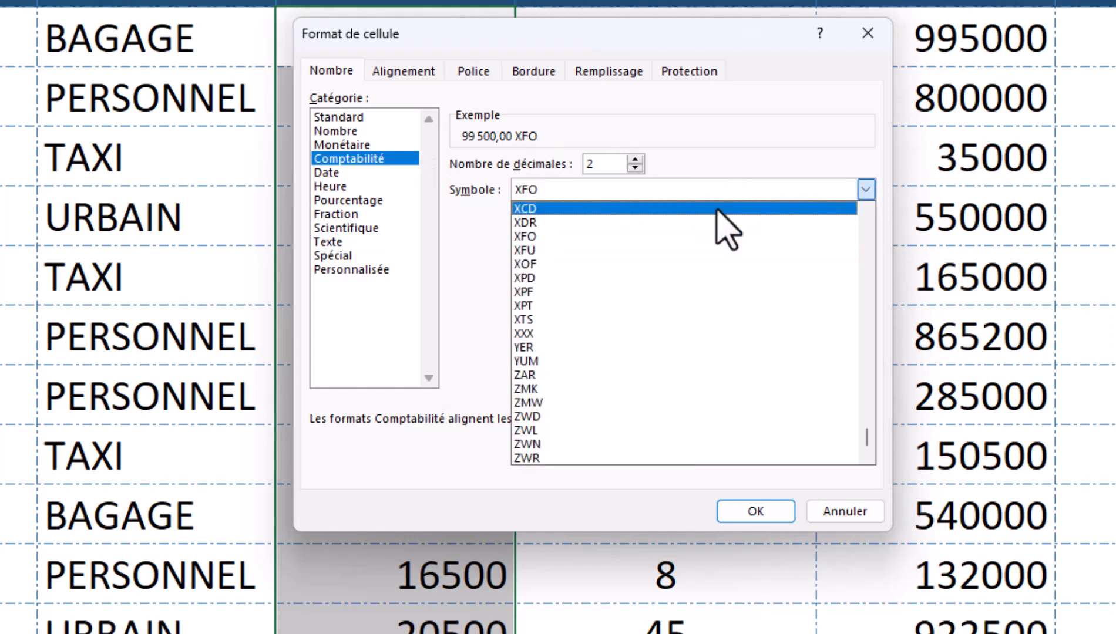
{"action": "left_click", "coordinate": [357, 271]}
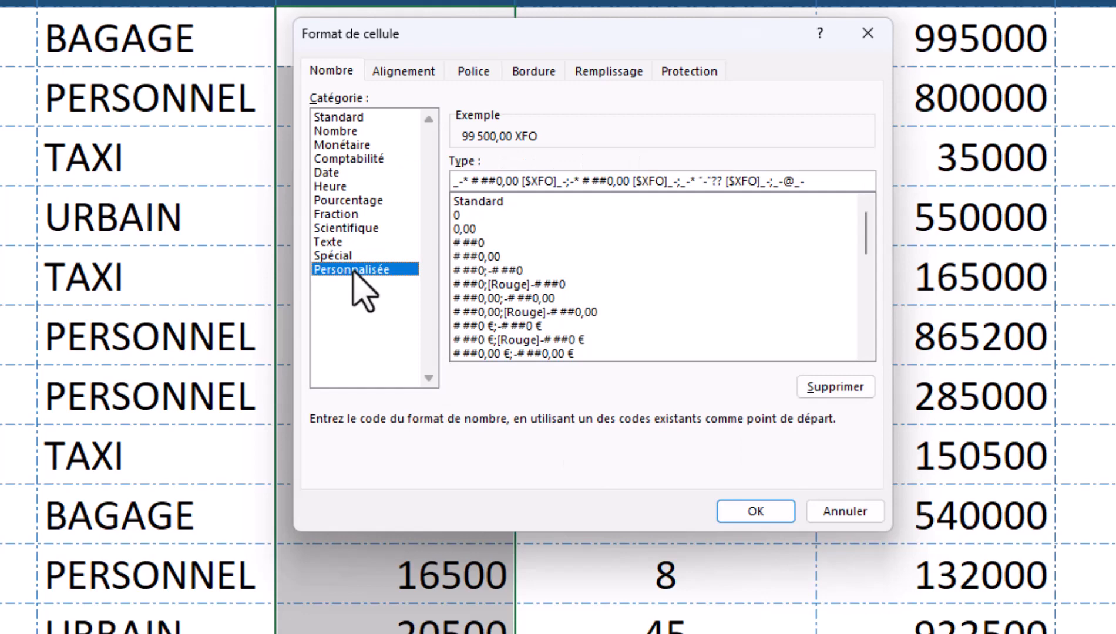
{"action": "left_click", "coordinate": [479, 242]}
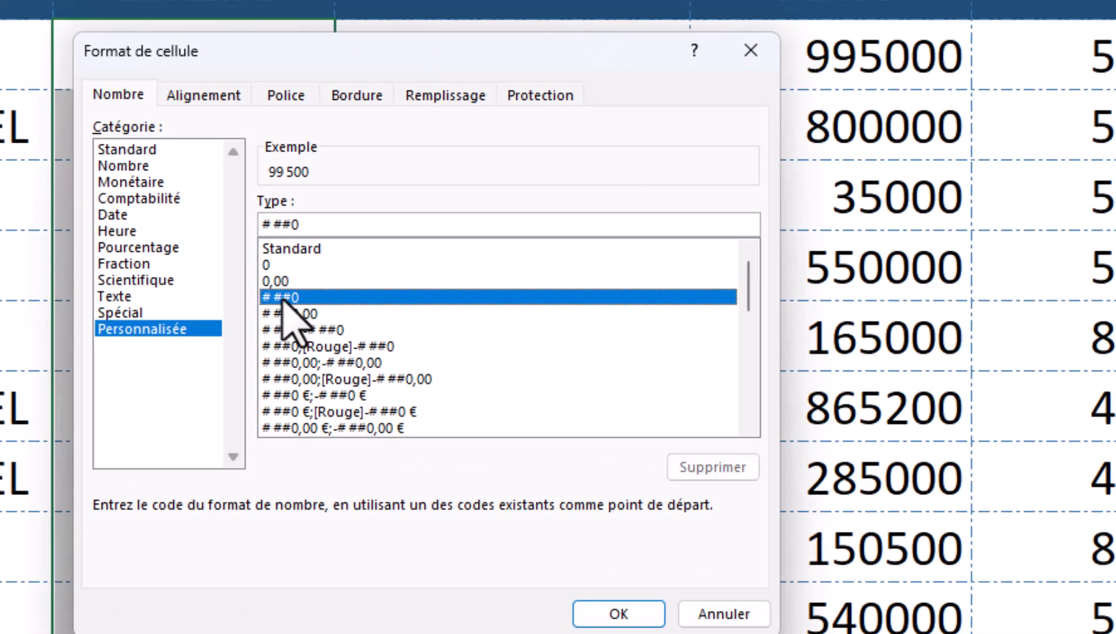
- Set the custom type to # ##0" FCFA" and apply it, e.g. 99 500 FCFA
{"action": "left_click", "coordinate": [291, 315]}
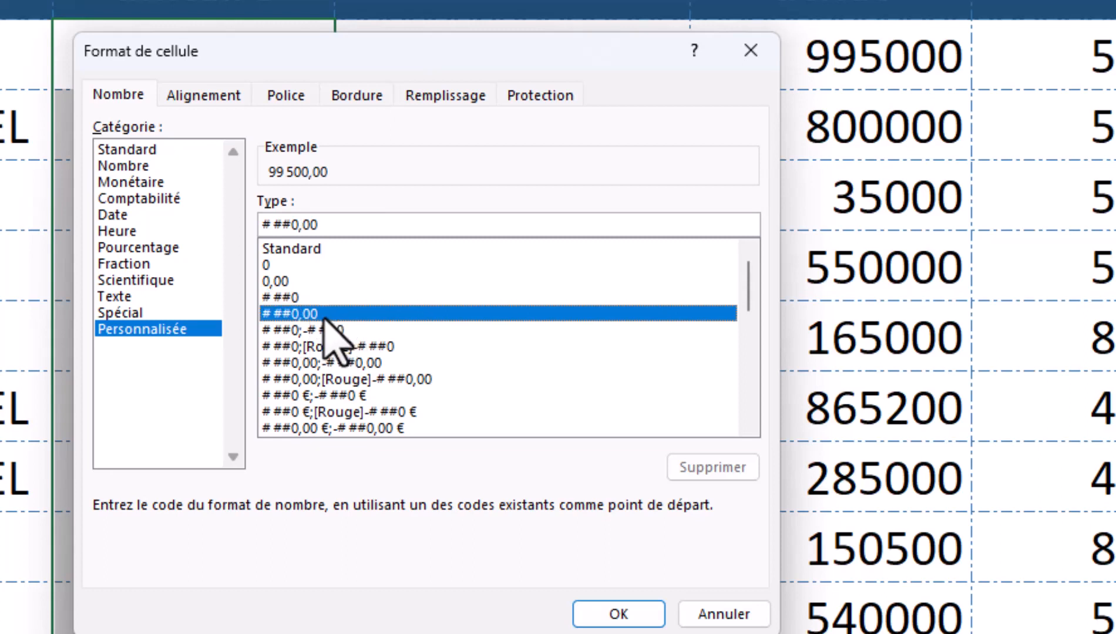
{"action": "left_click", "coordinate": [294, 297]}
{"action": "left_click", "coordinate": [362, 223]}
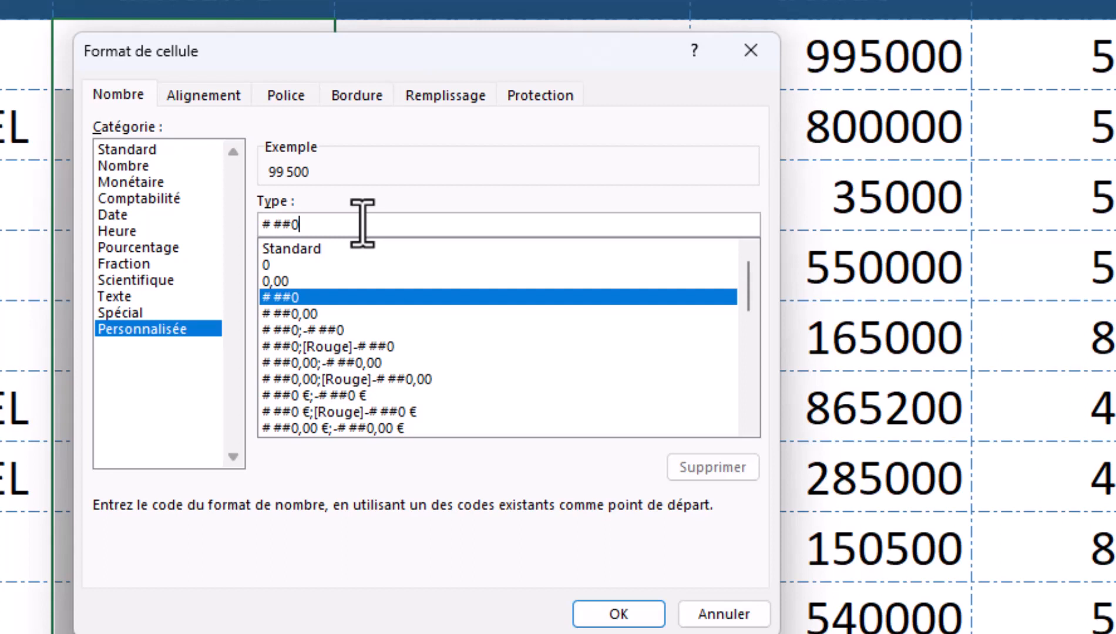
{"action": "type", "text": "\" "}
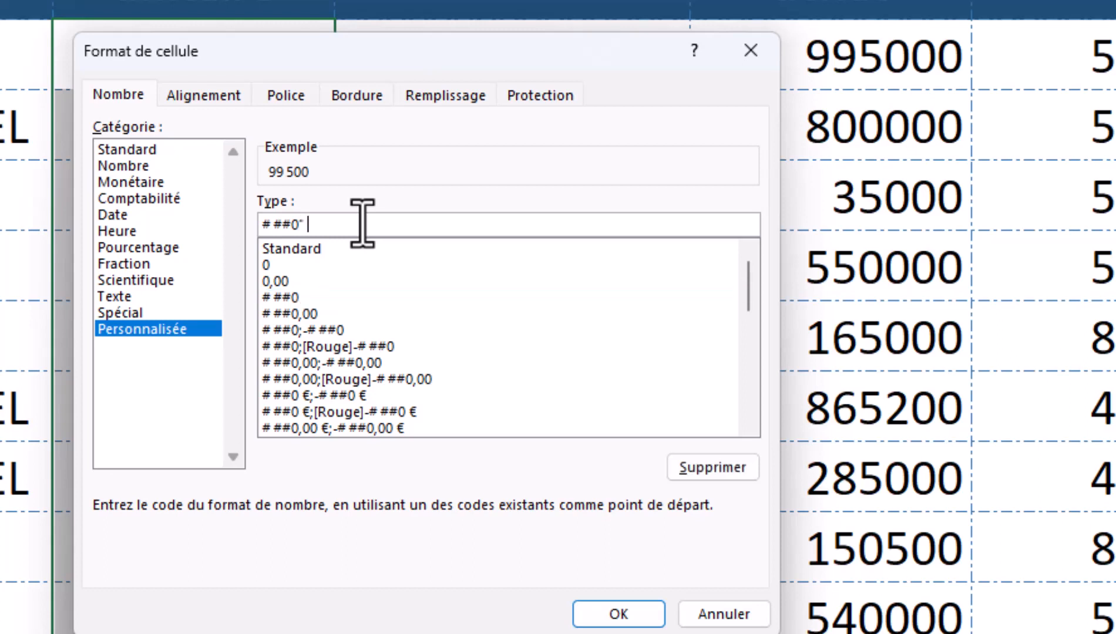
{"action": "type", "text": "FCFA3"}
{"action": "key", "text": "BackSpace"}
{"action": "type", "text": "\""}
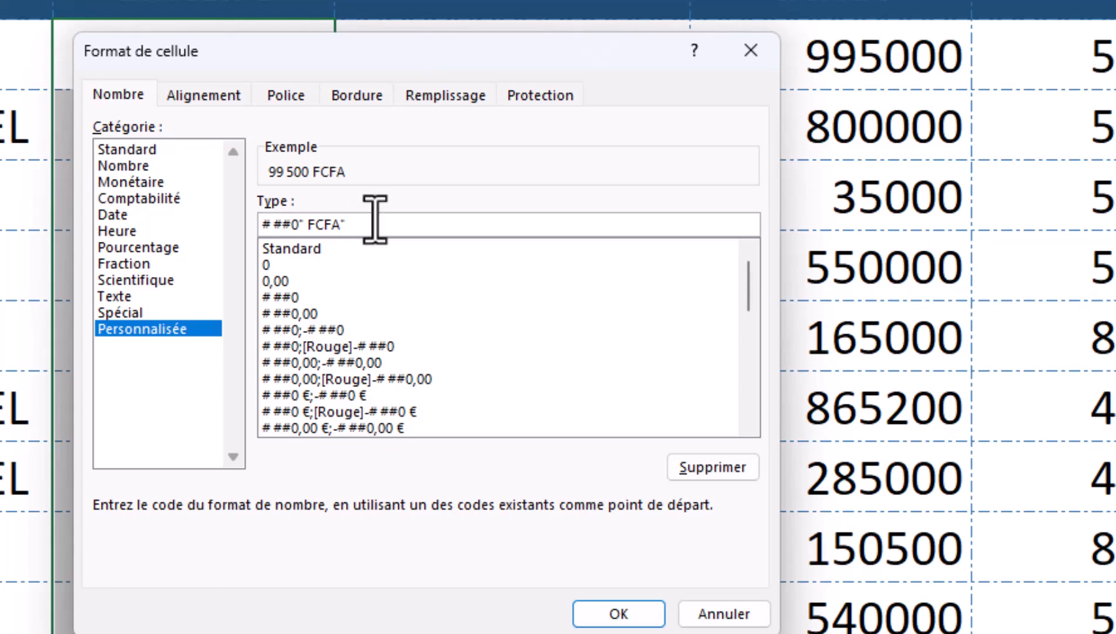
{"action": "scroll", "coordinate": [374, 220], "scroll_direction": "down", "scroll_amount": 2}
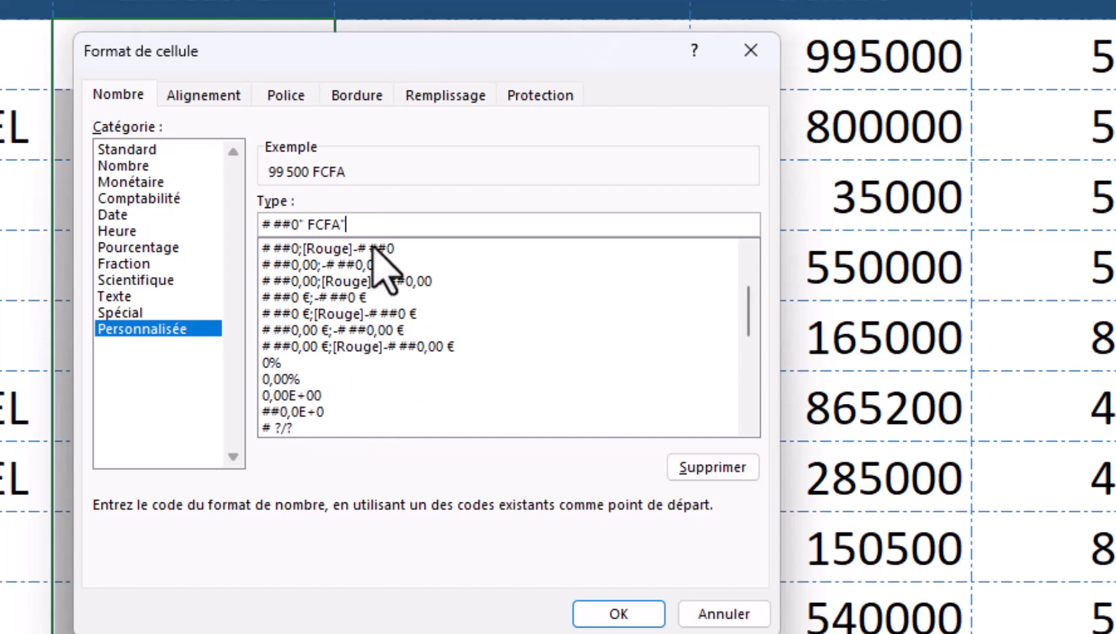
{"action": "scroll", "coordinate": [438, 343], "scroll_direction": "down", "scroll_amount": 1}
{"action": "scroll", "coordinate": [446, 359], "scroll_direction": "up", "scroll_amount": 3}
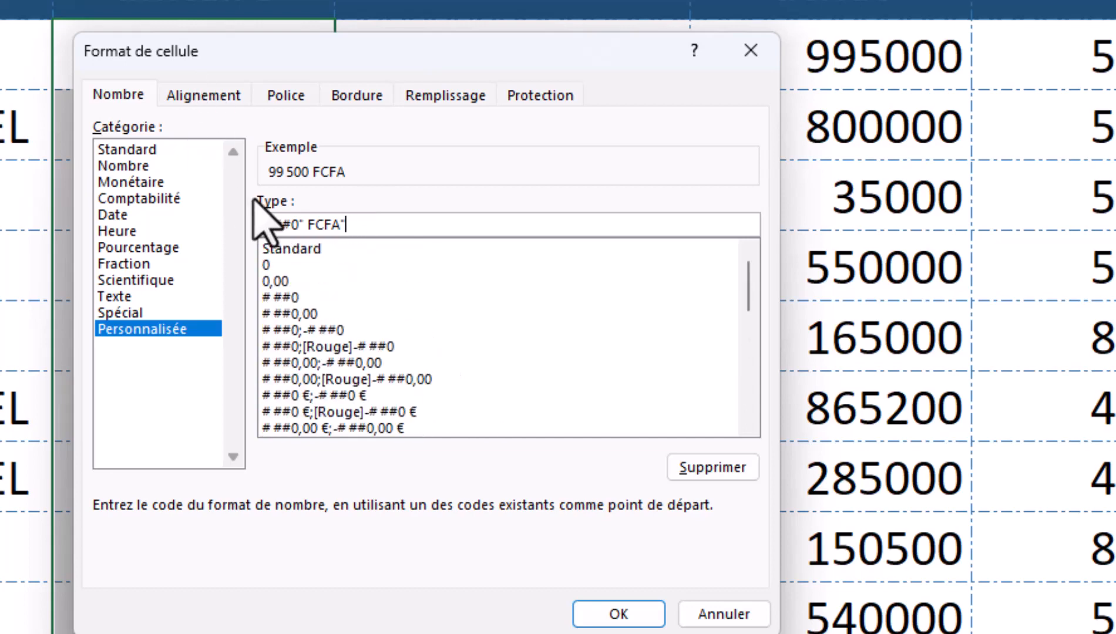
{"action": "left_click", "coordinate": [618, 613]}
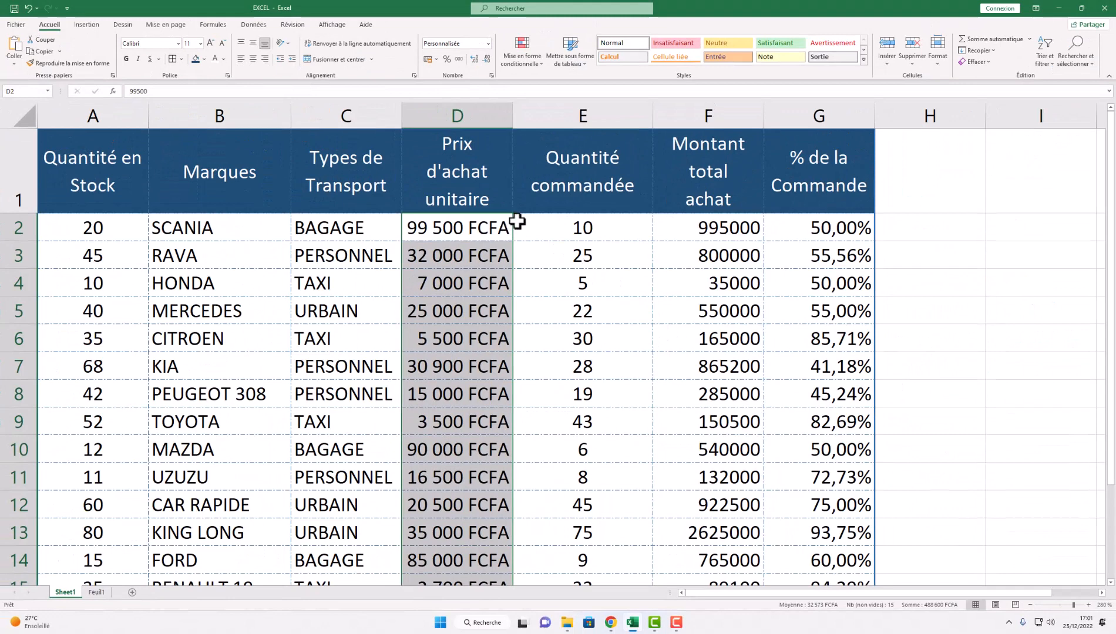
{"action": "left_click", "coordinate": [719, 234]}
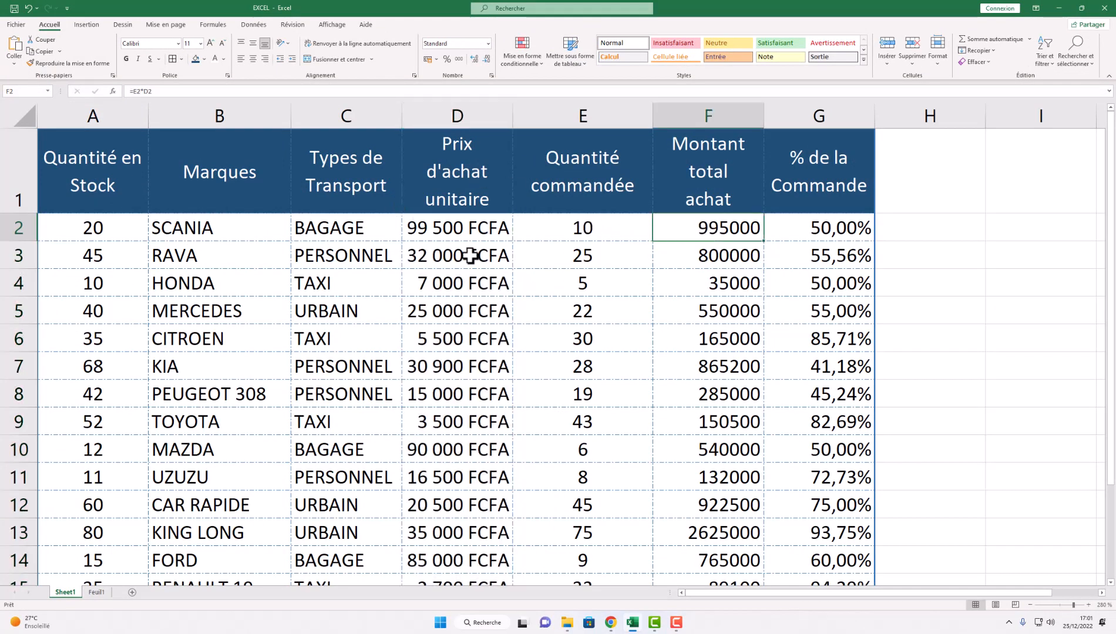
{"action": "left_click", "coordinate": [450, 230]}
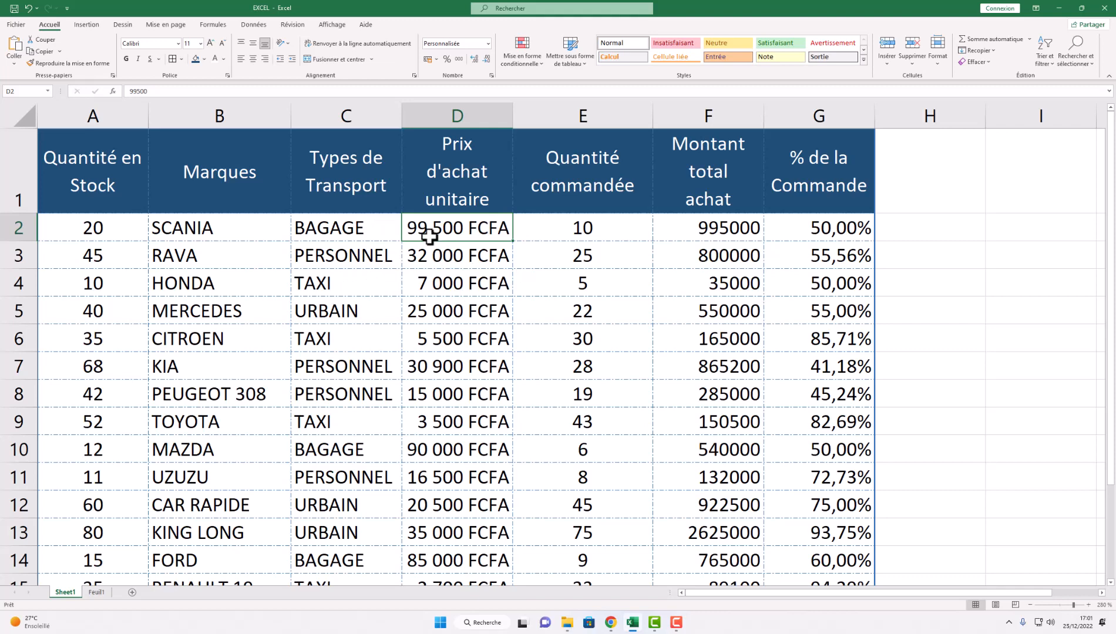
{"action": "left_click", "coordinate": [445, 291]}
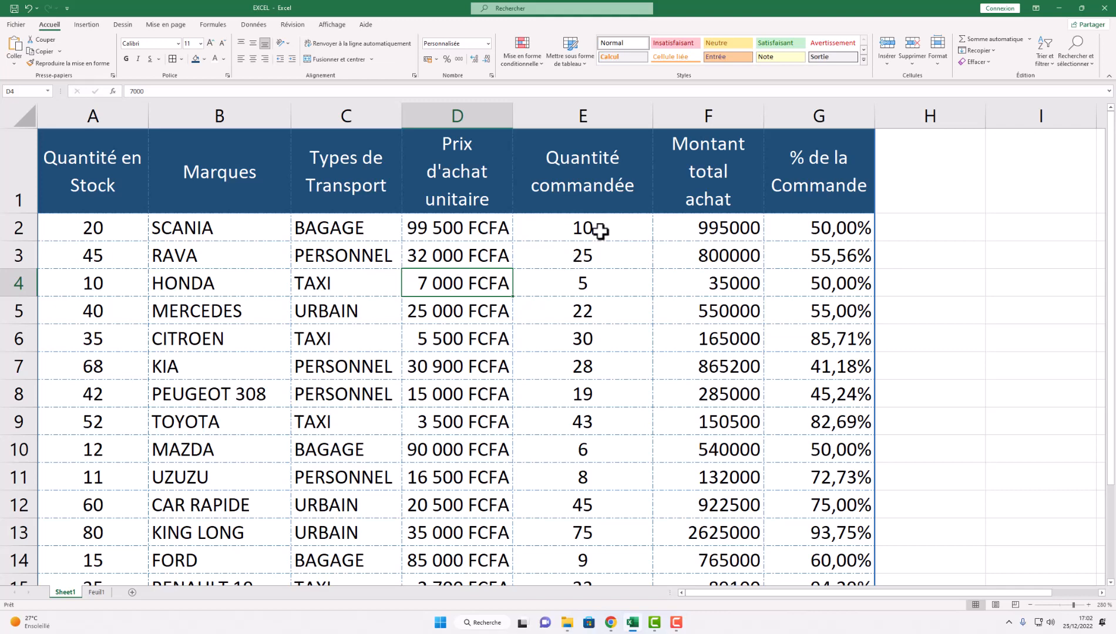
{"action": "left_click", "coordinate": [737, 280]}
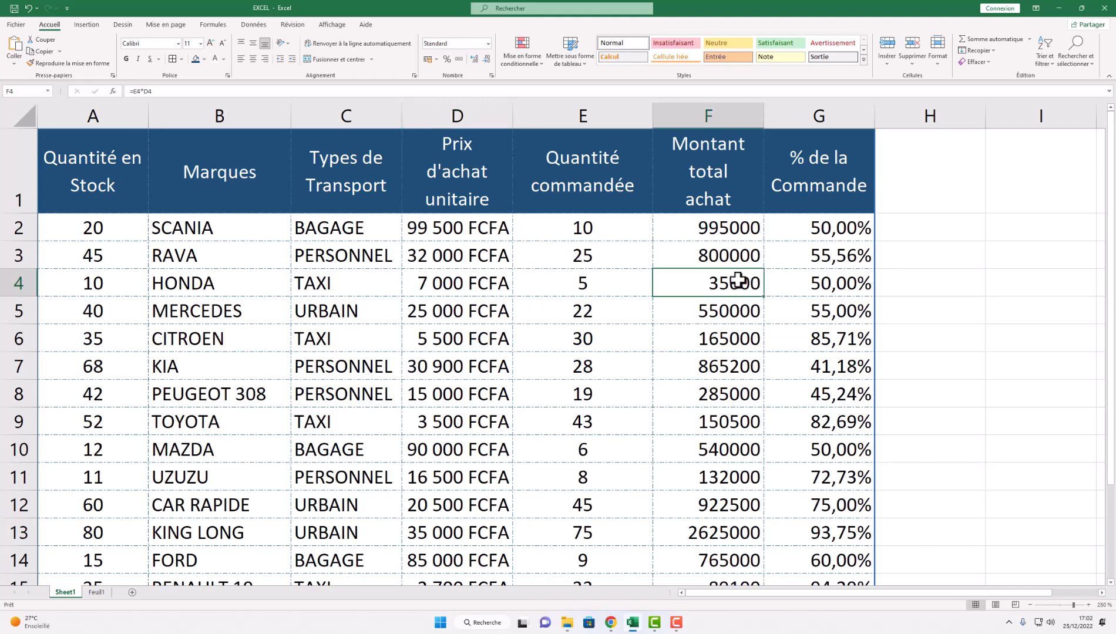
{"action": "left_click", "coordinate": [464, 281]}
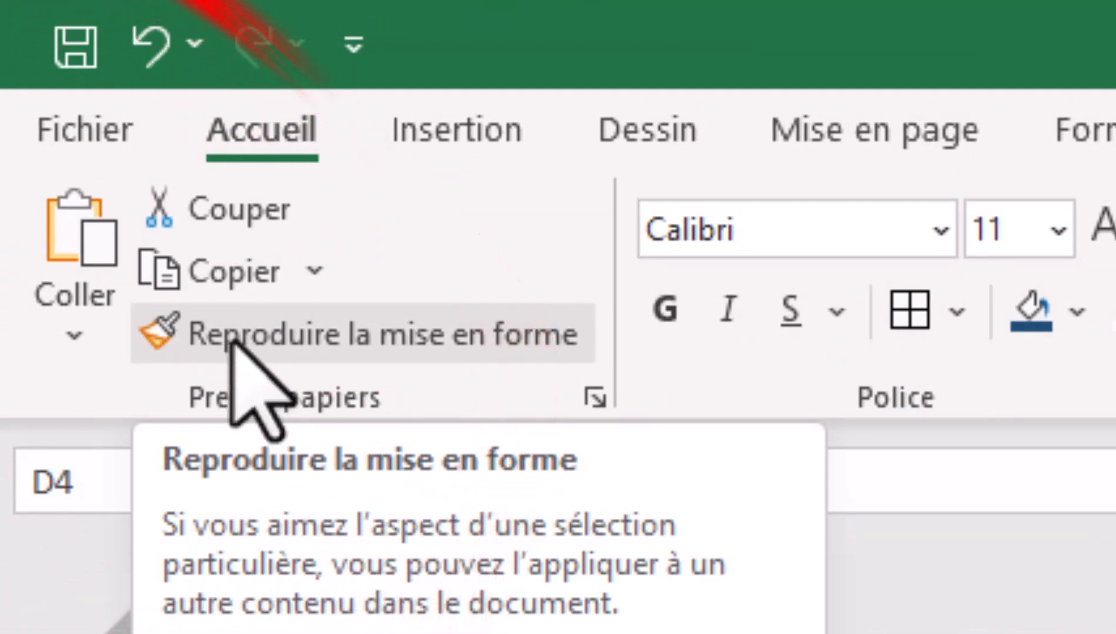
- Copy D4's FCFA format onto the totals F2:F16 with Reproduire la mise en forme
{"action": "left_click", "coordinate": [232, 347]}
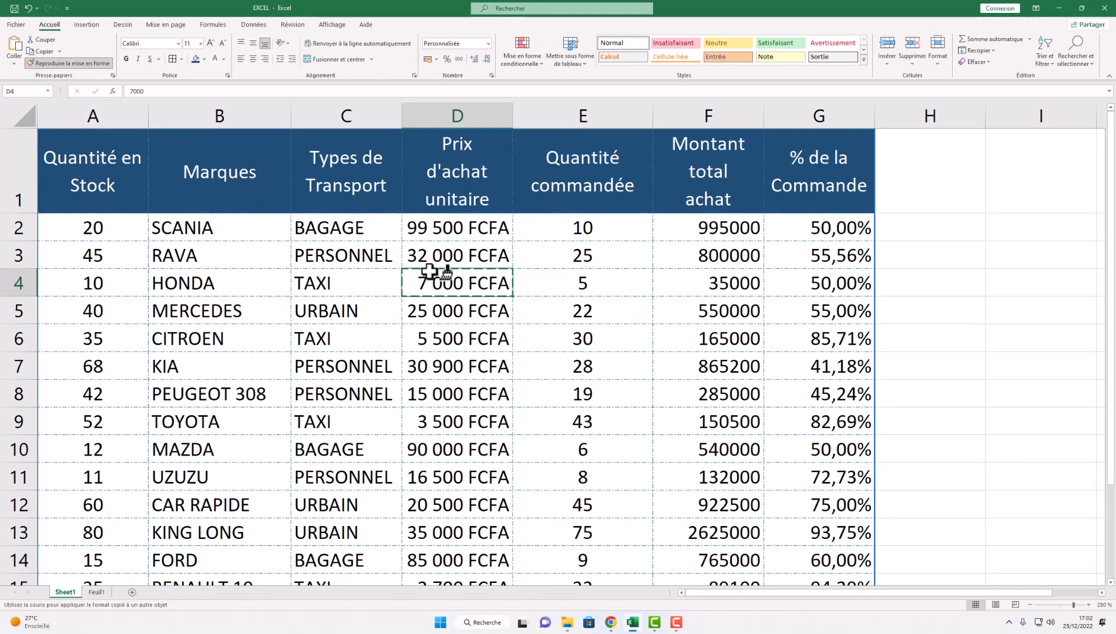
{"action": "left_click", "coordinate": [704, 230]}
{"action": "mouse_move", "coordinate": [704, 245]}
{"action": "left_mouse_down"}
{"action": "mouse_move", "coordinate": [722, 316]}
{"action": "mouse_move", "coordinate": [712, 589]}
{"action": "mouse_move", "coordinate": [717, 515]}
{"action": "mouse_move", "coordinate": [717, 528]}
{"action": "left_mouse_up"}
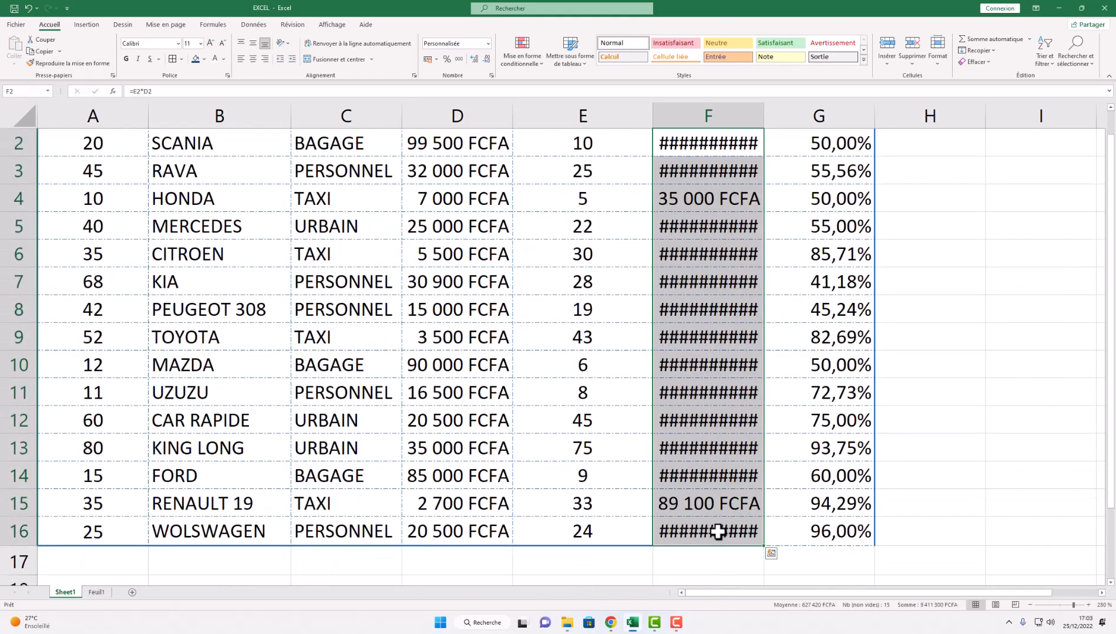
{"action": "scroll", "coordinate": [718, 252], "scroll_direction": "down", "scroll_amount": 2}
{"action": "scroll", "coordinate": [717, 251], "scroll_direction": "up", "scroll_amount": 2}
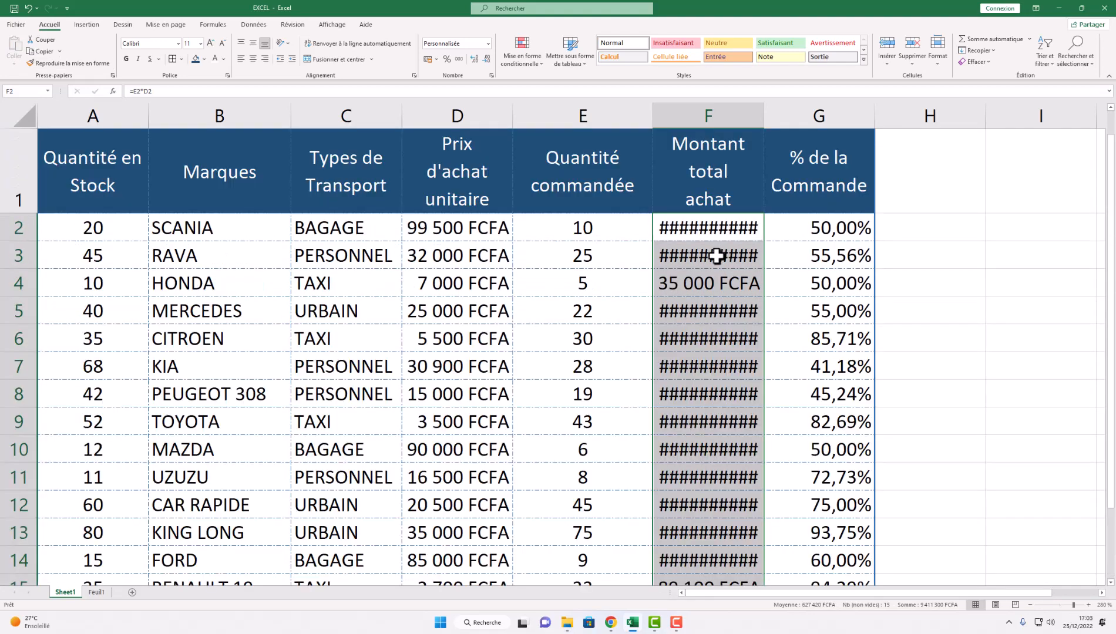
{"action": "left_click", "coordinate": [689, 275]}
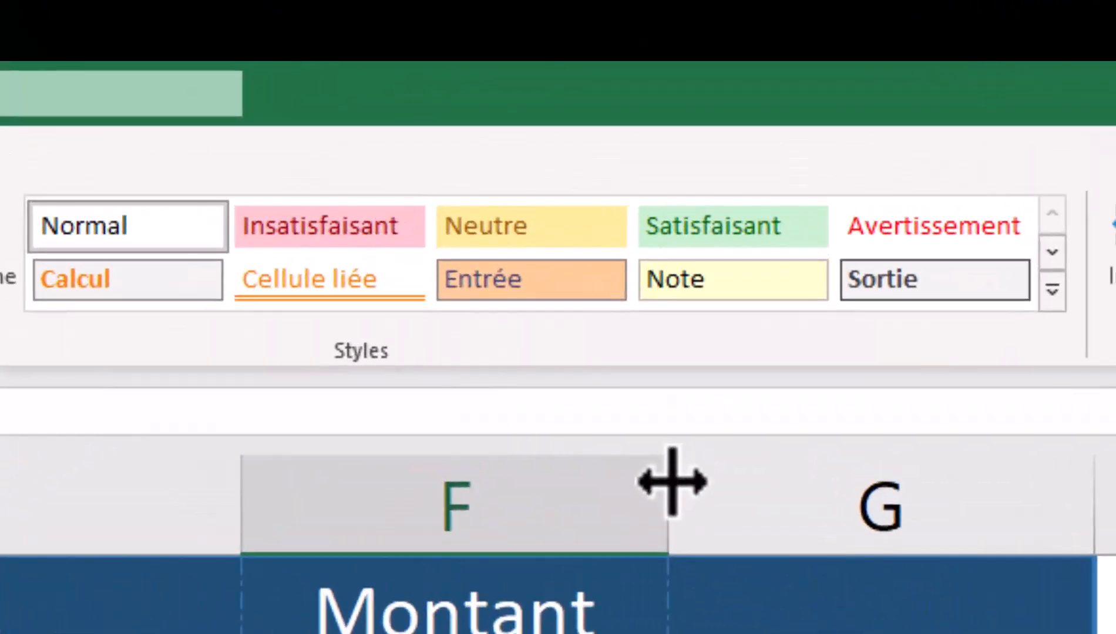
- Widen column F so Montant total achat values like 2 625 000 FCFA show in full
{"action": "left_click_drag", "start_coordinate": [758, 140], "coordinate": [760, 140]}
{"action": "left_click_drag", "start_coordinate": [679, 481], "coordinate": [764, 475]}
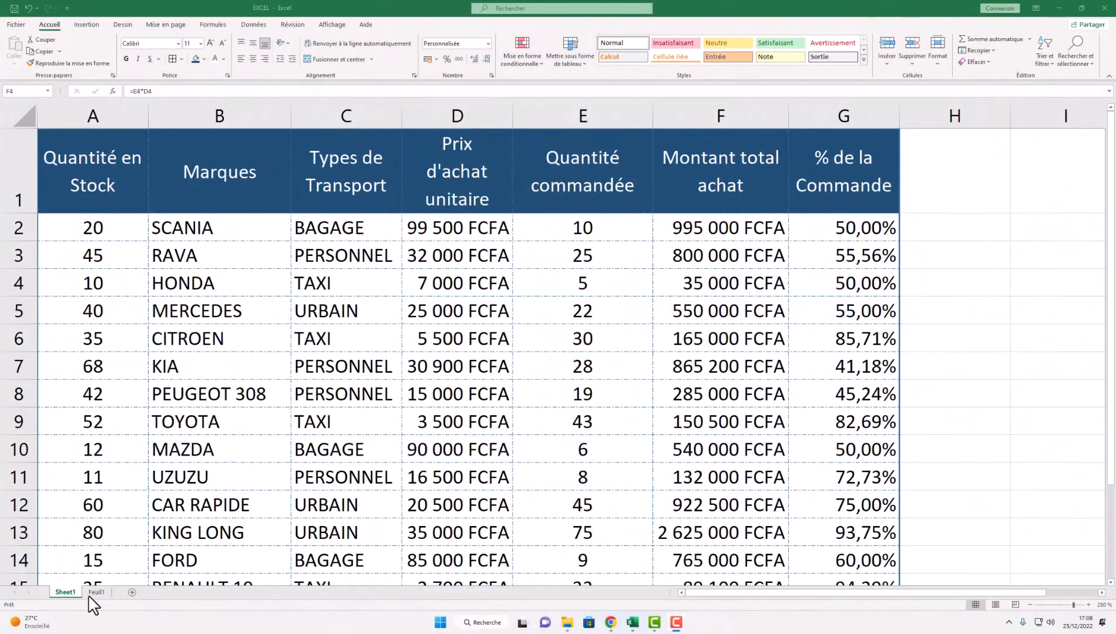
{"action": "left_click", "coordinate": [91, 590]}
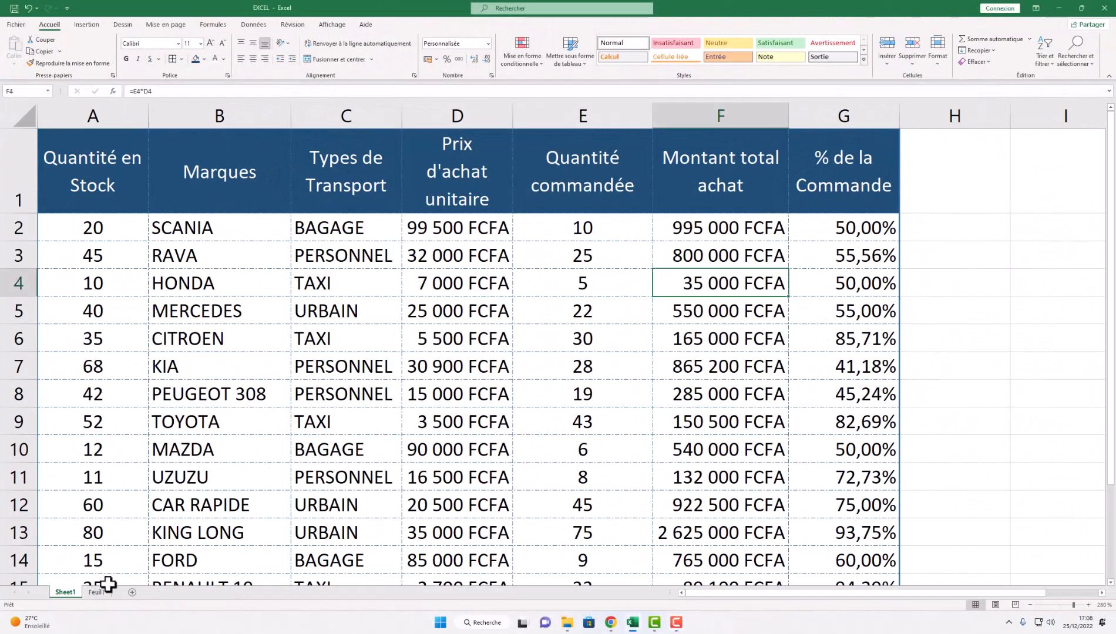
- On Feuil1, zoom in and widen column D so the Quantité Commandée header stays whole
{"action": "left_click", "coordinate": [100, 594]}
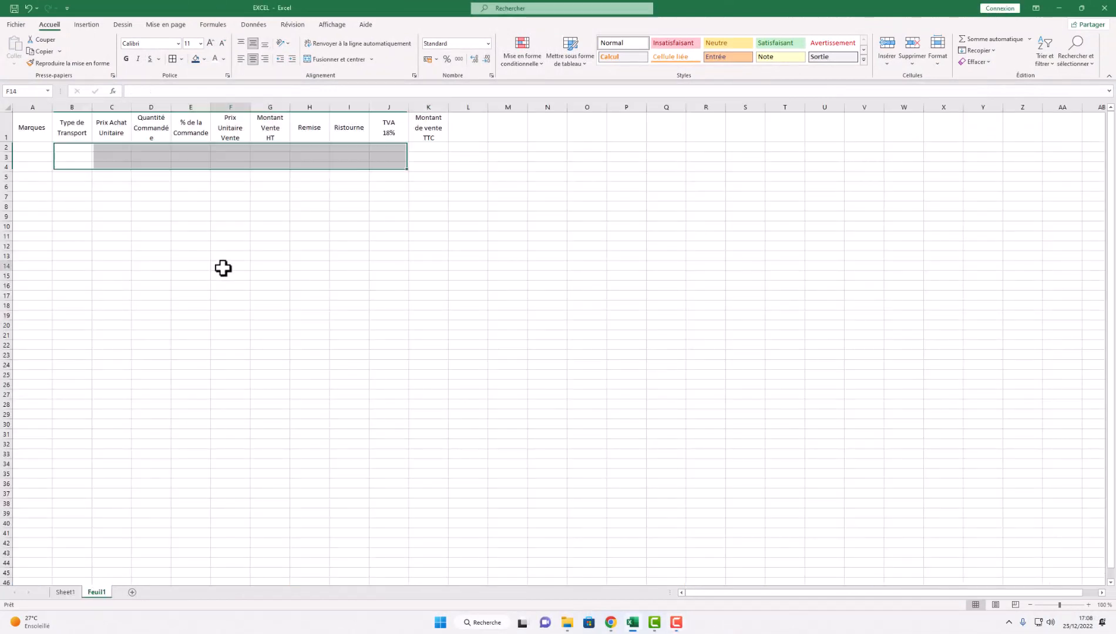
{"action": "left_click", "coordinate": [223, 268]}
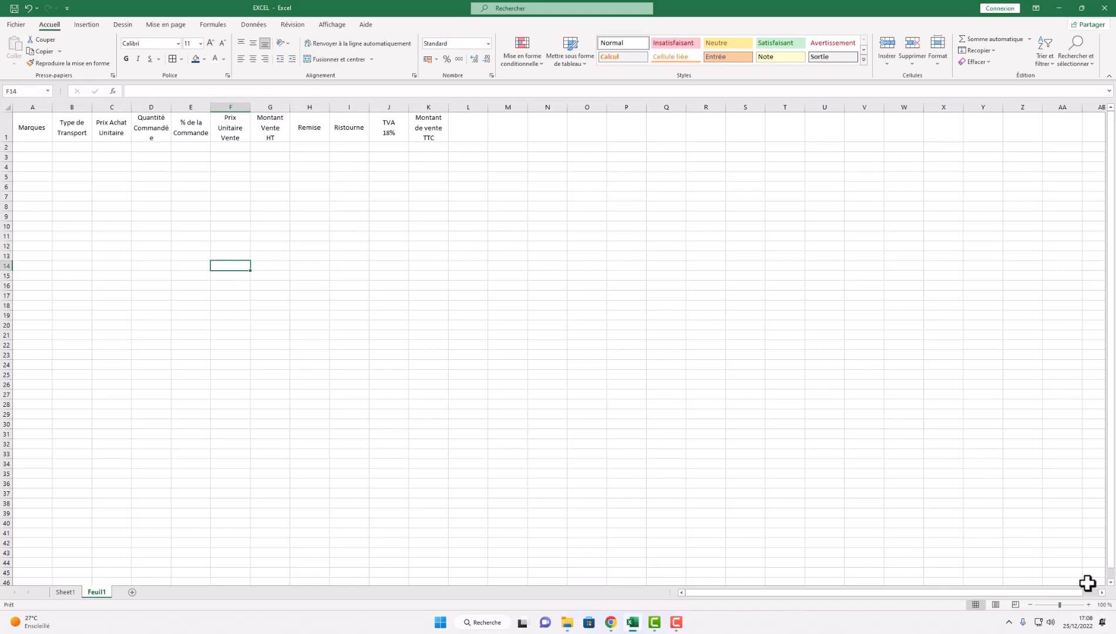
{"action": "left_click", "coordinate": [1088, 605]}
{"action": "left_click", "coordinate": [1088, 605]}
{"action": "left_click", "coordinate": [1088, 604]}
{"action": "left_click", "coordinate": [1088, 604]}
{"action": "left_click", "coordinate": [1089, 605]}
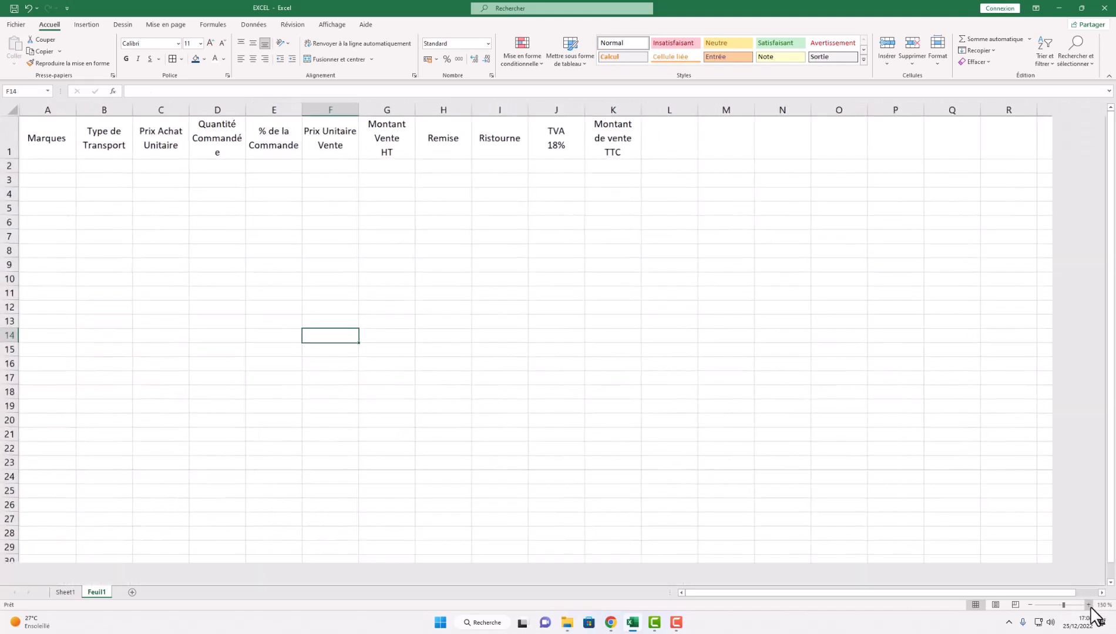
{"action": "left_click", "coordinate": [1088, 605]}
{"action": "left_click", "coordinate": [1088, 605]}
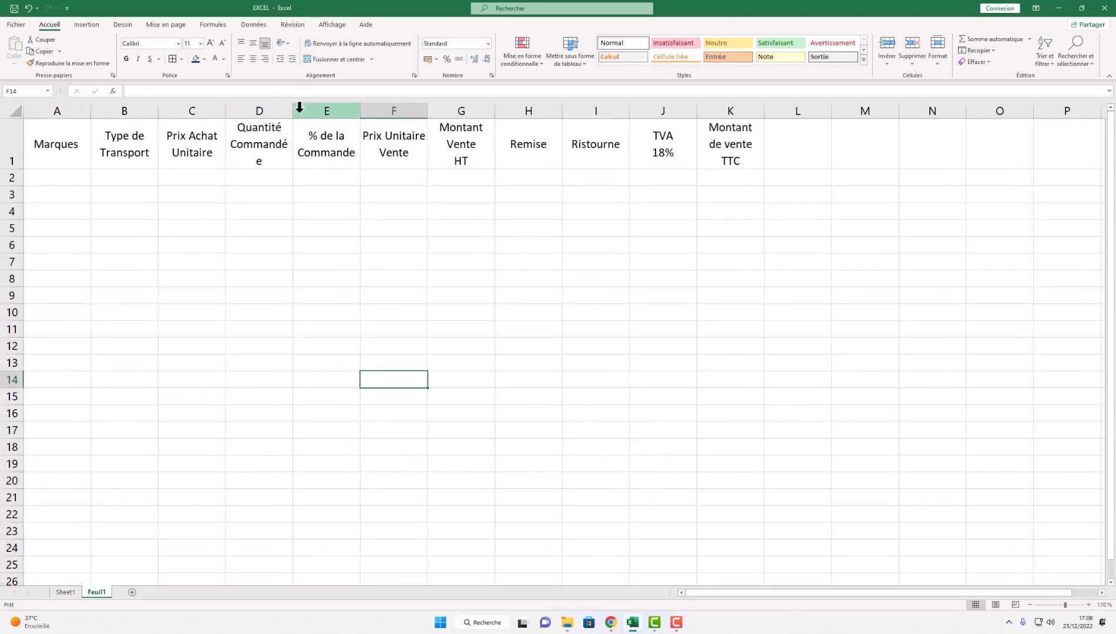
{"action": "left_click_drag", "start_coordinate": [293, 110], "coordinate": [298, 110]}
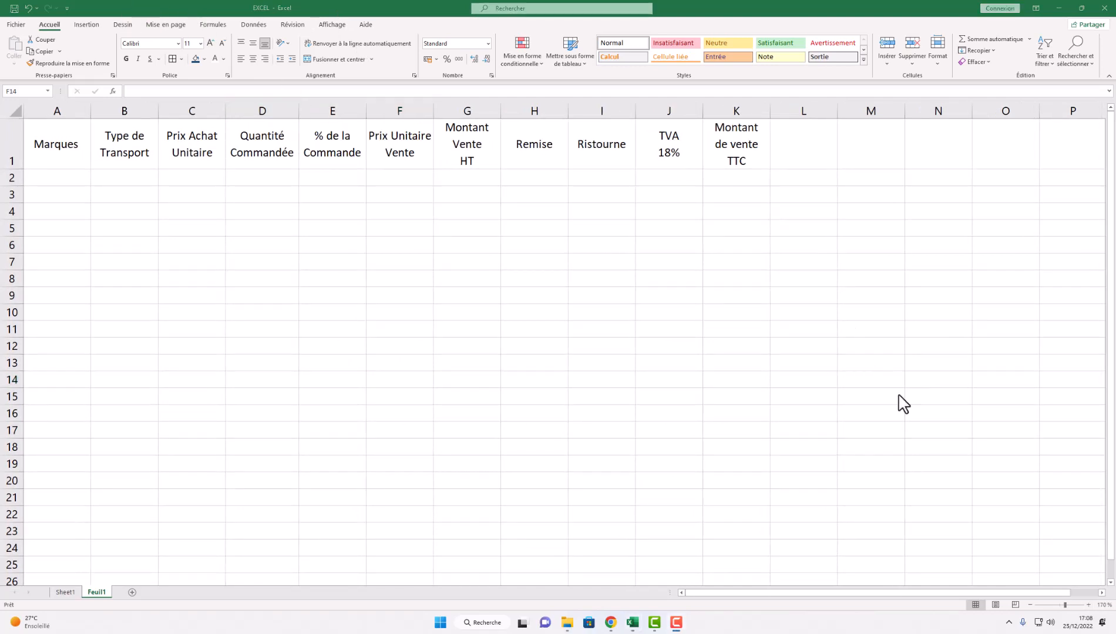
{"action": "left_click", "coordinate": [1088, 605]}
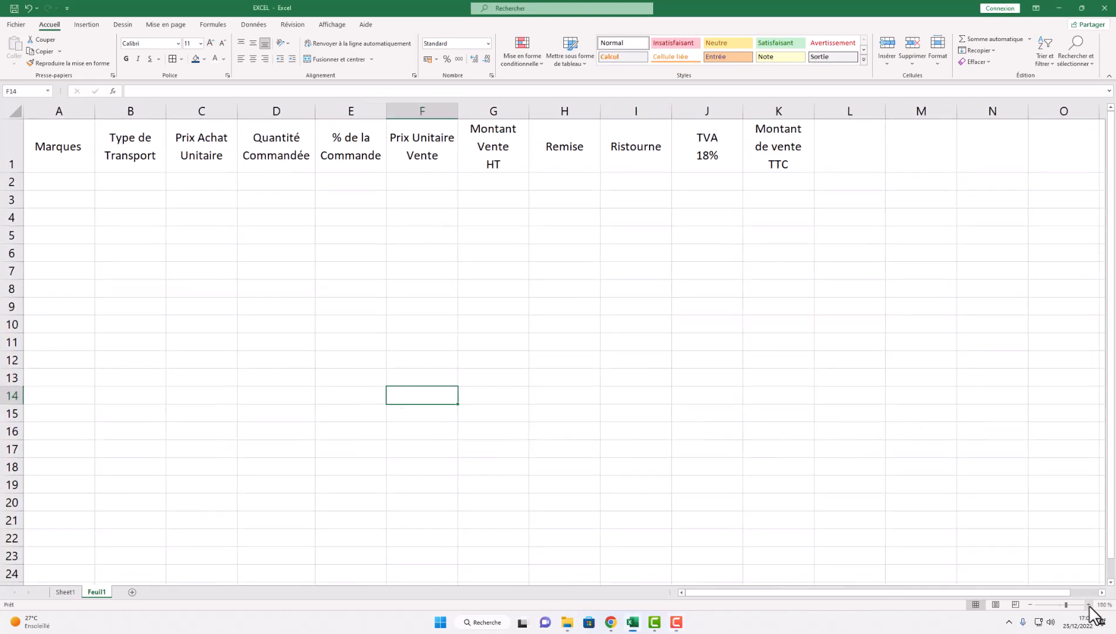
{"action": "left_click", "coordinate": [1088, 604]}
{"action": "left_click", "coordinate": [1088, 605]}
{"action": "left_click", "coordinate": [1088, 604]}
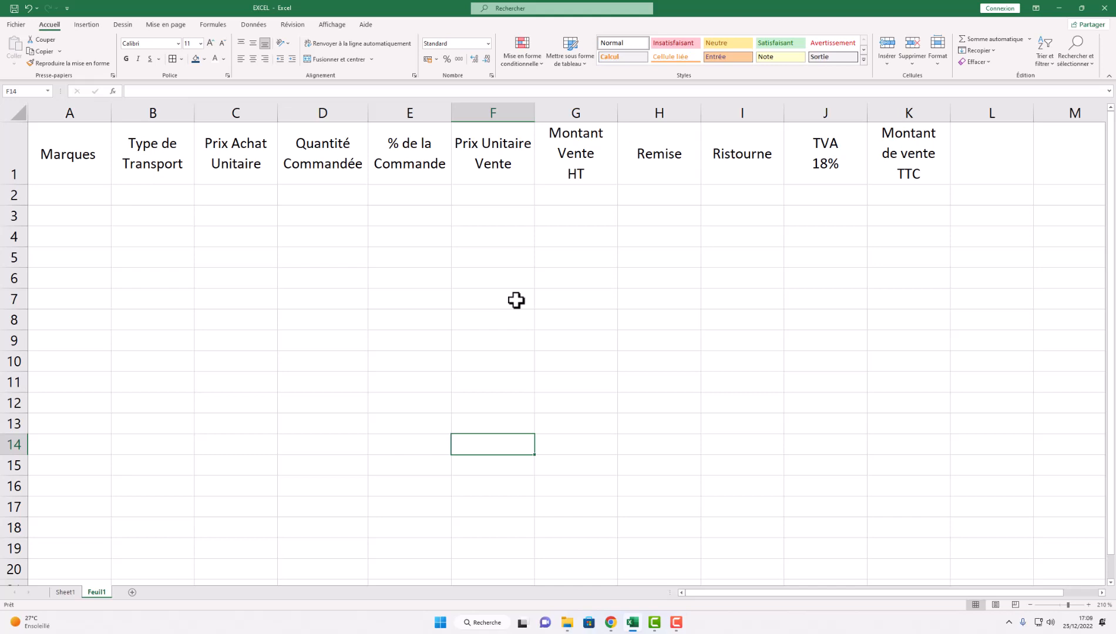
{"action": "left_click", "coordinate": [64, 592]}
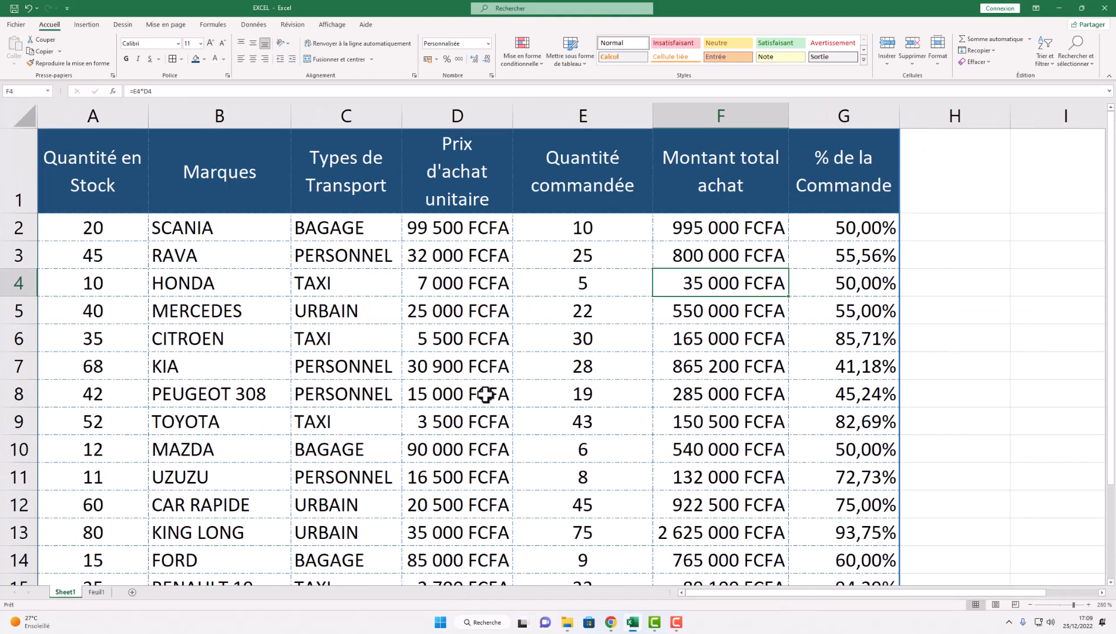
- Copy Sheet1's brand names B2:B16 and paste them into Feuil1 A2 with Coller avec liaison
{"action": "left_click_drag", "start_coordinate": [208, 231], "coordinate": [214, 515]}
{"action": "right_click", "coordinate": [226, 307]}
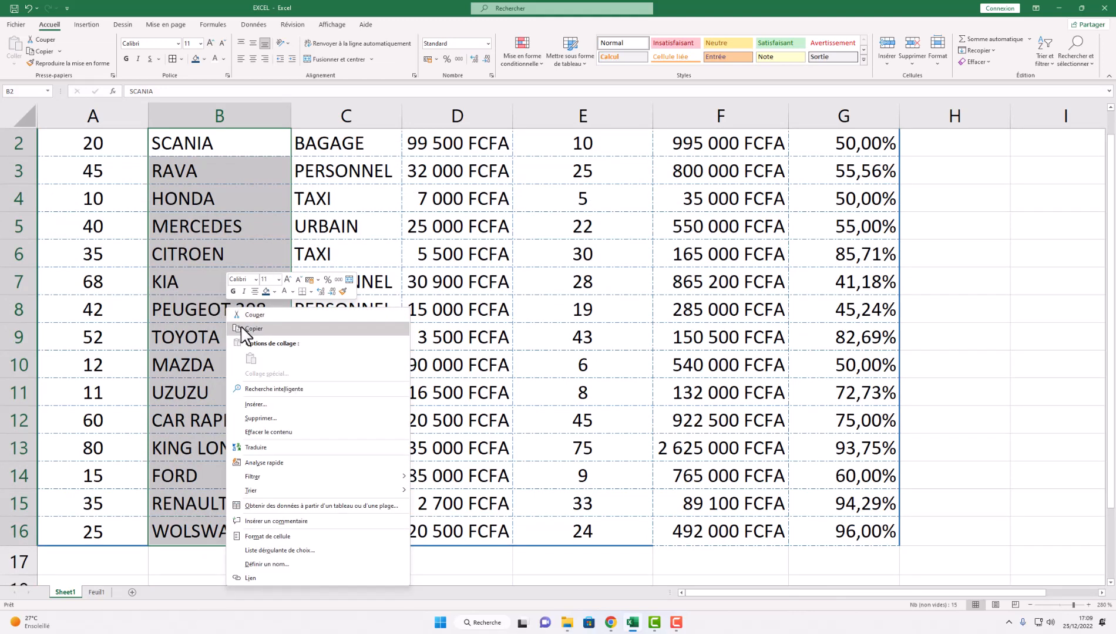
{"action": "left_click", "coordinate": [264, 331]}
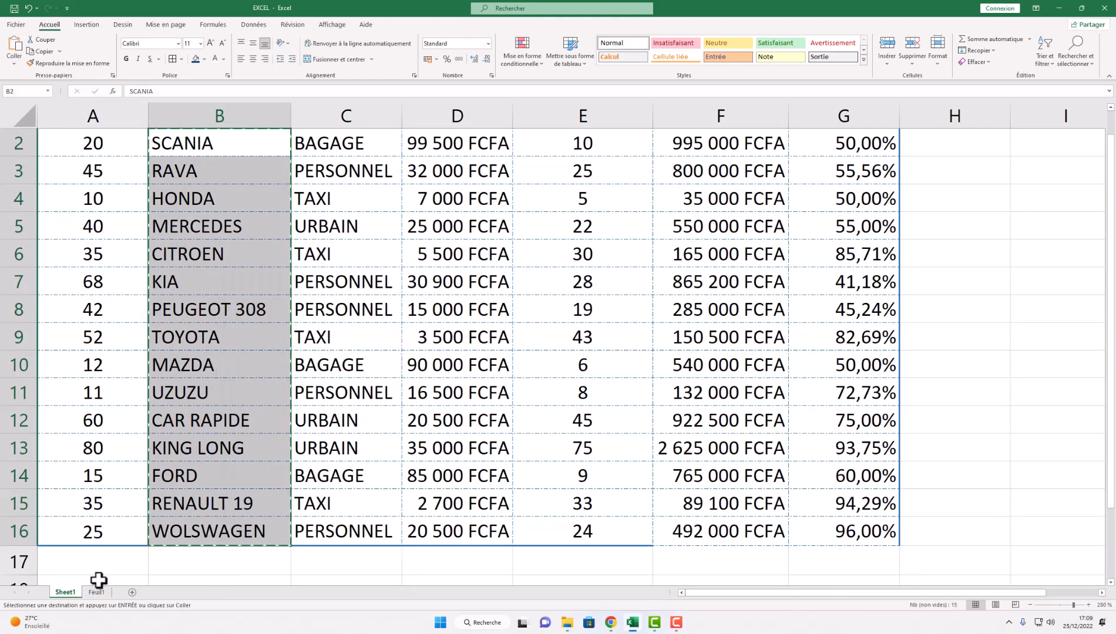
{"action": "left_click", "coordinate": [97, 593]}
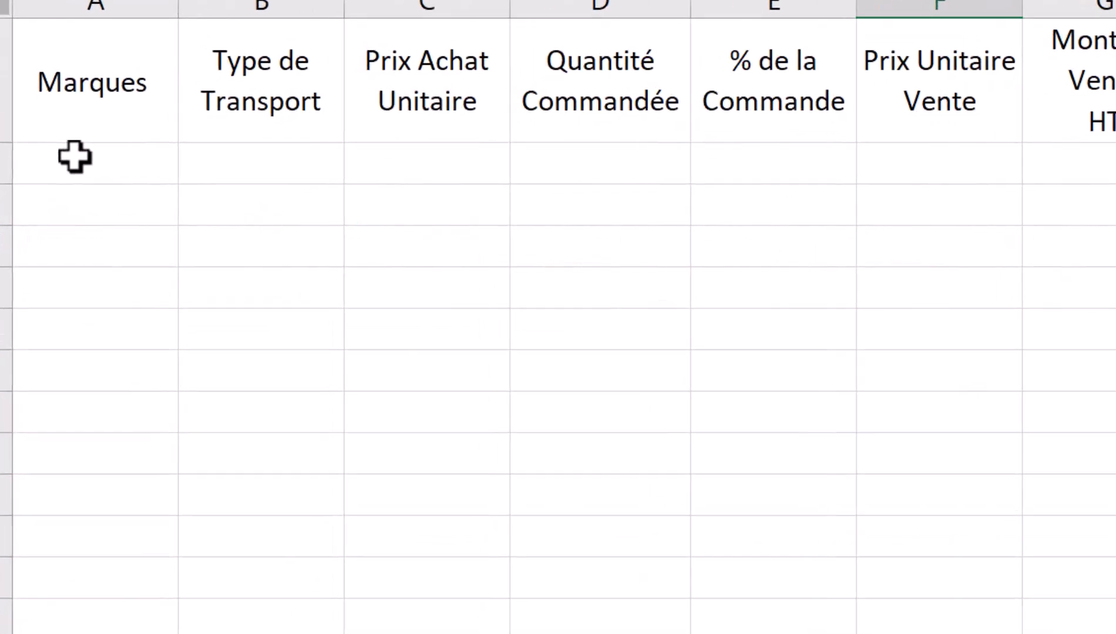
{"action": "right_click", "coordinate": [71, 192]}
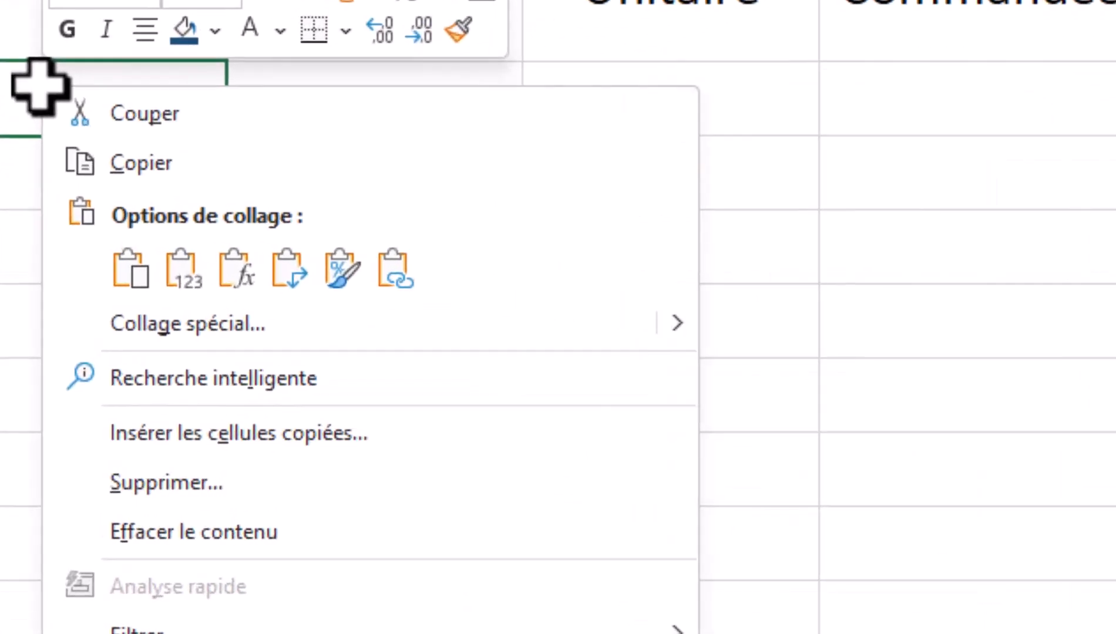
{"action": "left_click", "coordinate": [206, 340]}
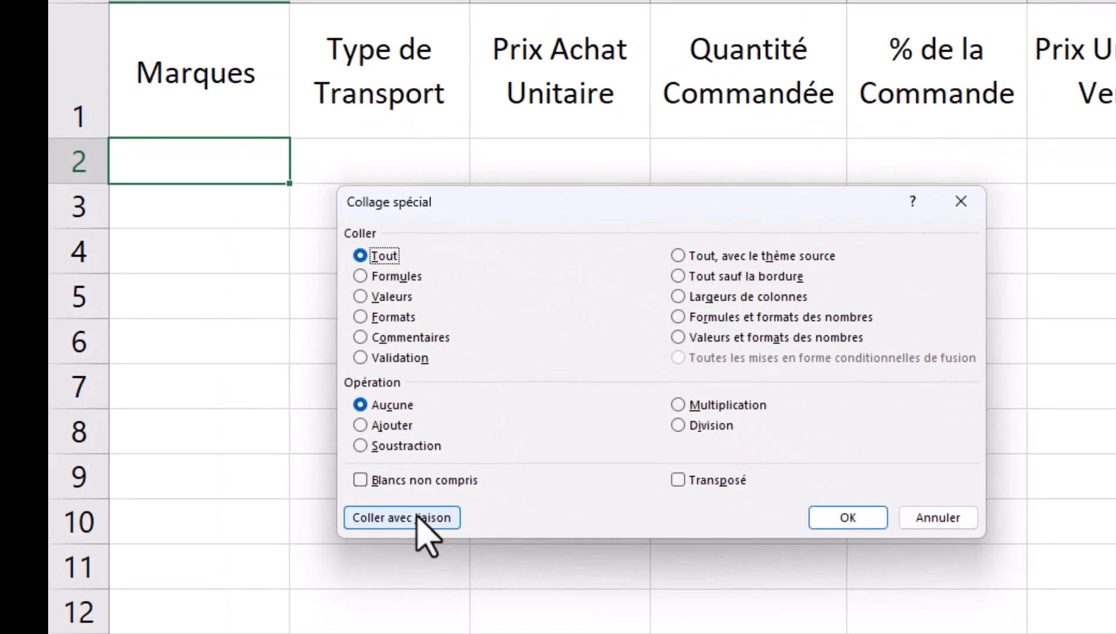
{"action": "left_click", "coordinate": [419, 518]}
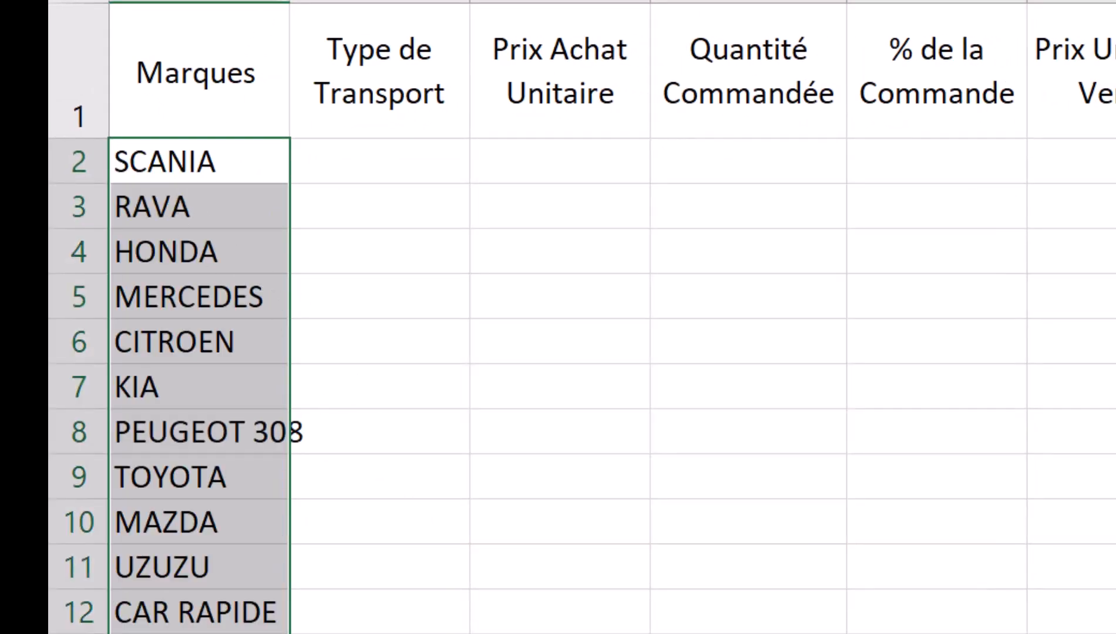
- Widen Feuil1 column A so brand names like PEUGEOT 308 fit
{"action": "left_click_drag", "start_coordinate": [290, 2], "coordinate": [319, 2]}
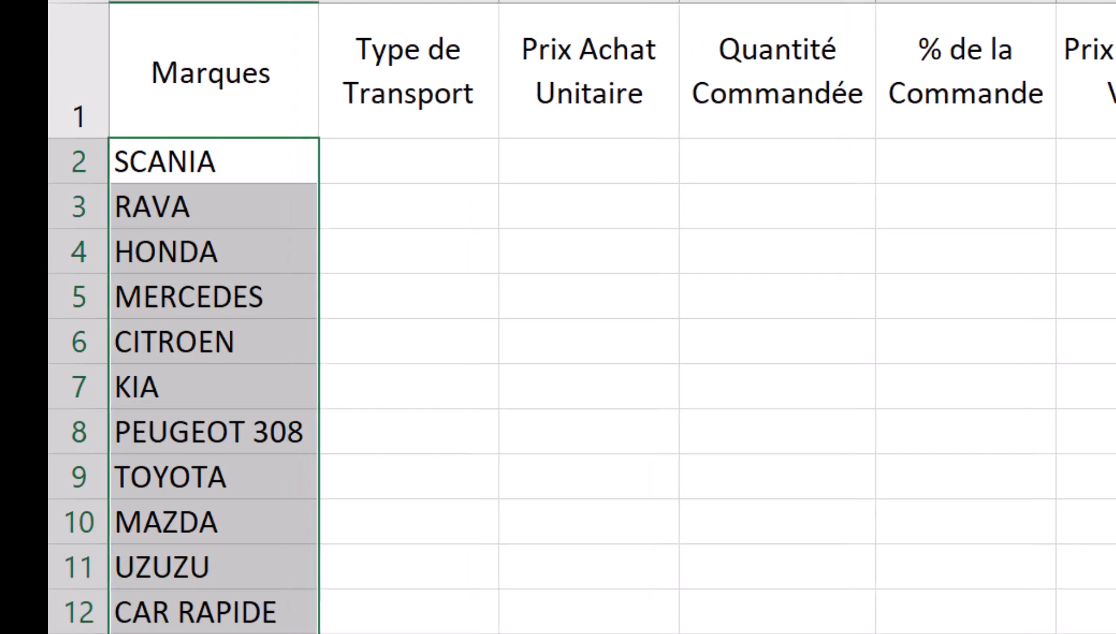
{"action": "left_click", "coordinate": [182, 142]}
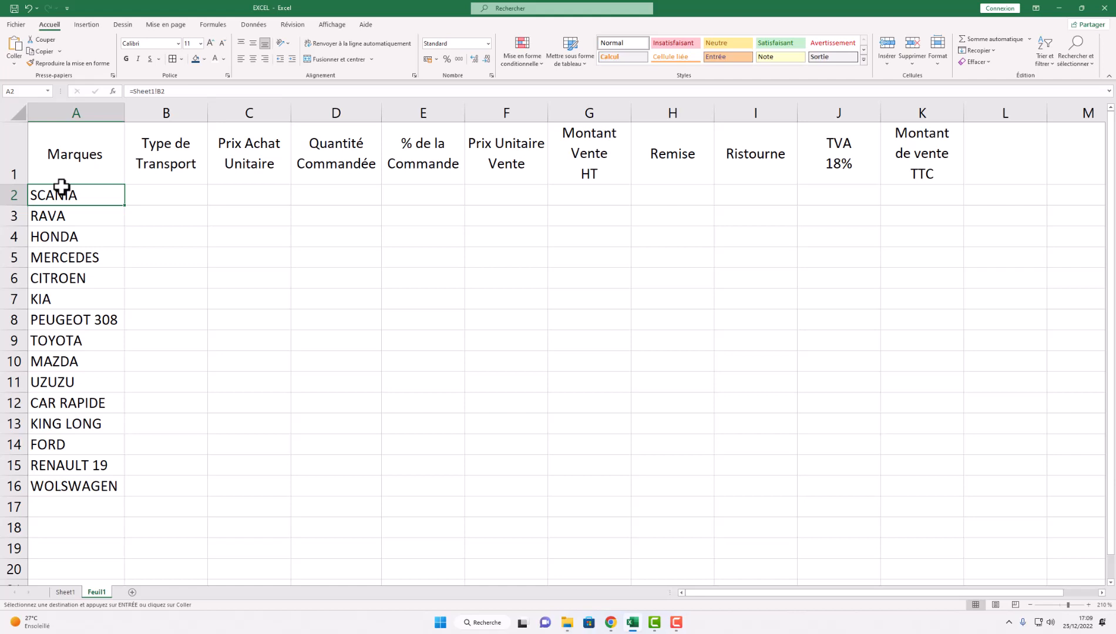
{"action": "left_click", "coordinate": [66, 593]}
{"action": "left_click", "coordinate": [217, 169]}
- After checking the exam PDF, change the brand in Sheet1 cell B3 to MBAYE
{"action": "double_click", "coordinate": [216, 170]}
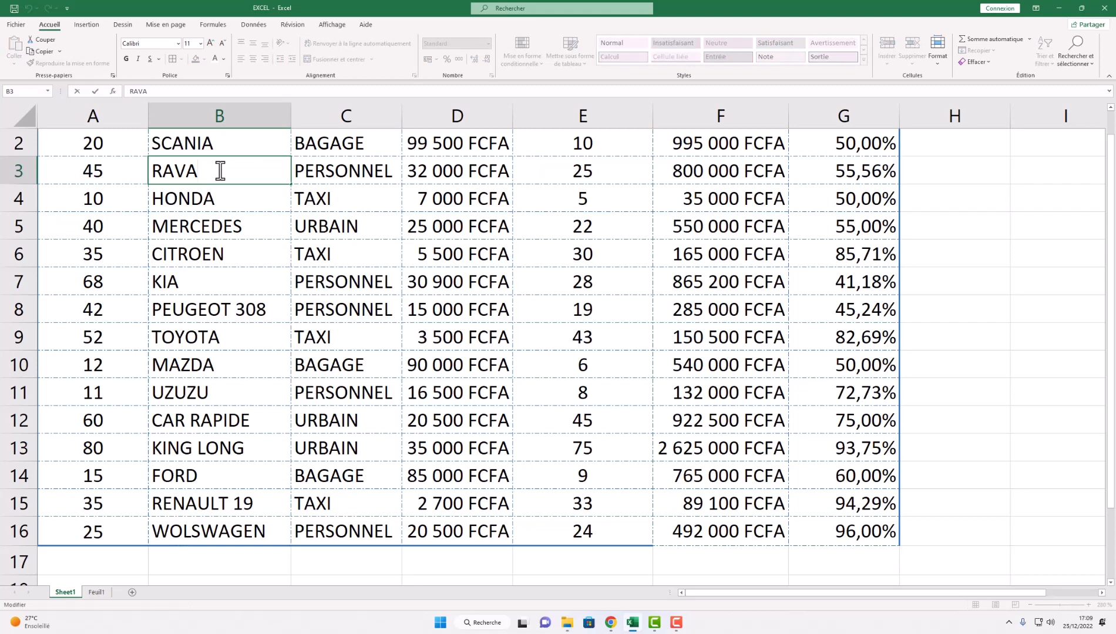
{"action": "key", "text": "BackSpace"}
{"action": "key", "text": "BackSpace"}
{"action": "key", "text": "BackSpace"}
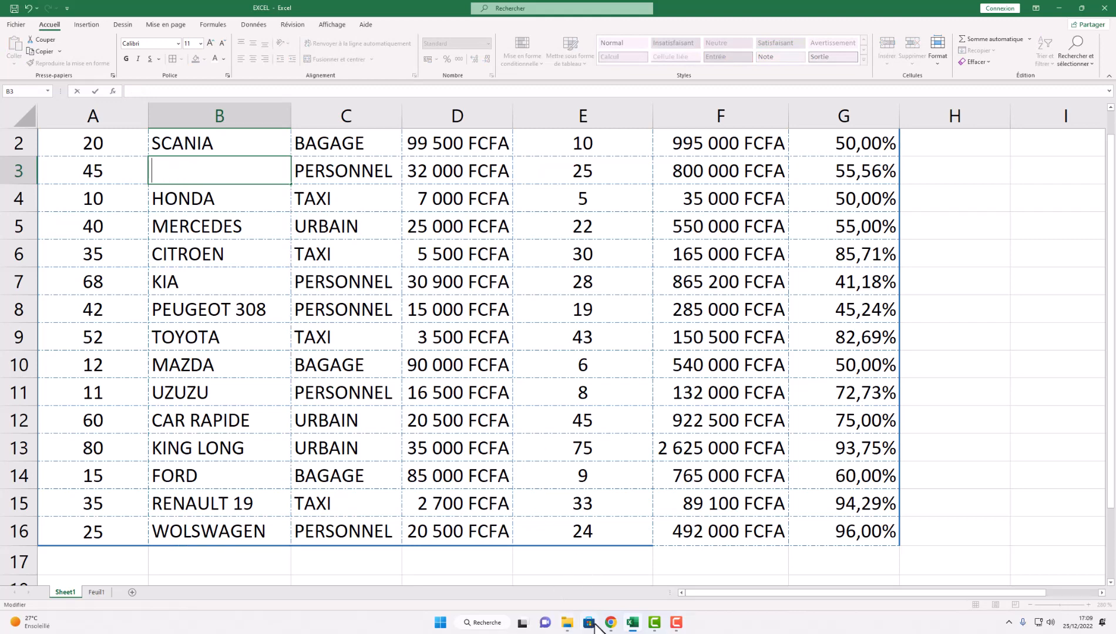
{"action": "left_click", "coordinate": [613, 624]}
{"action": "scroll", "coordinate": [484, 321], "scroll_direction": "down", "scroll_amount": 8}
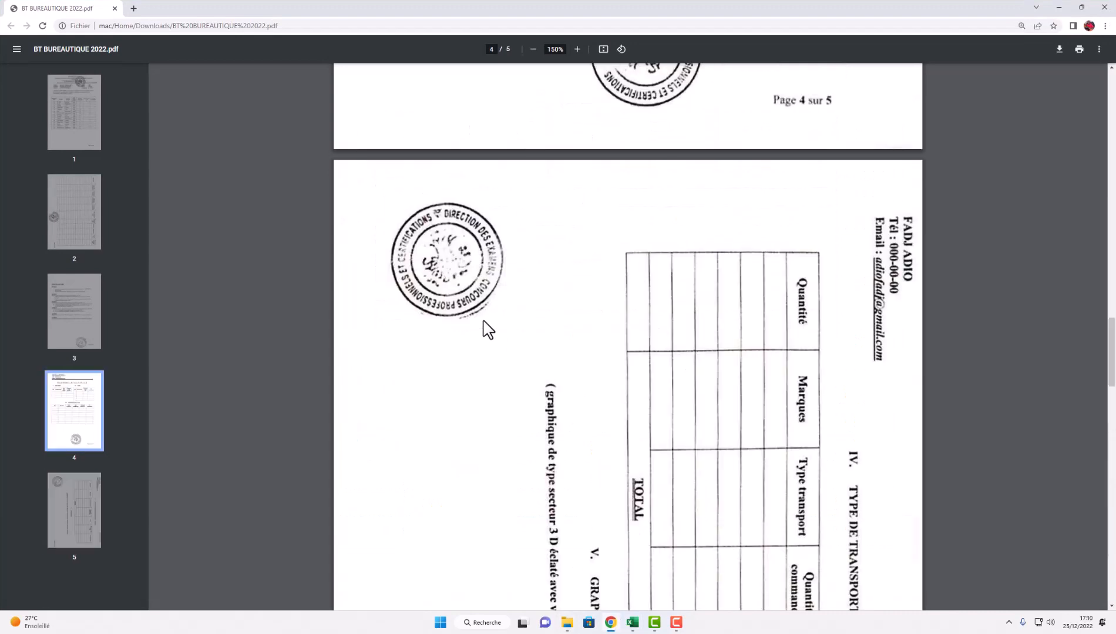
{"action": "scroll", "coordinate": [483, 321], "scroll_direction": "up", "scroll_amount": 20}
{"action": "scroll", "coordinate": [483, 323], "scroll_direction": "up", "scroll_amount": 10}
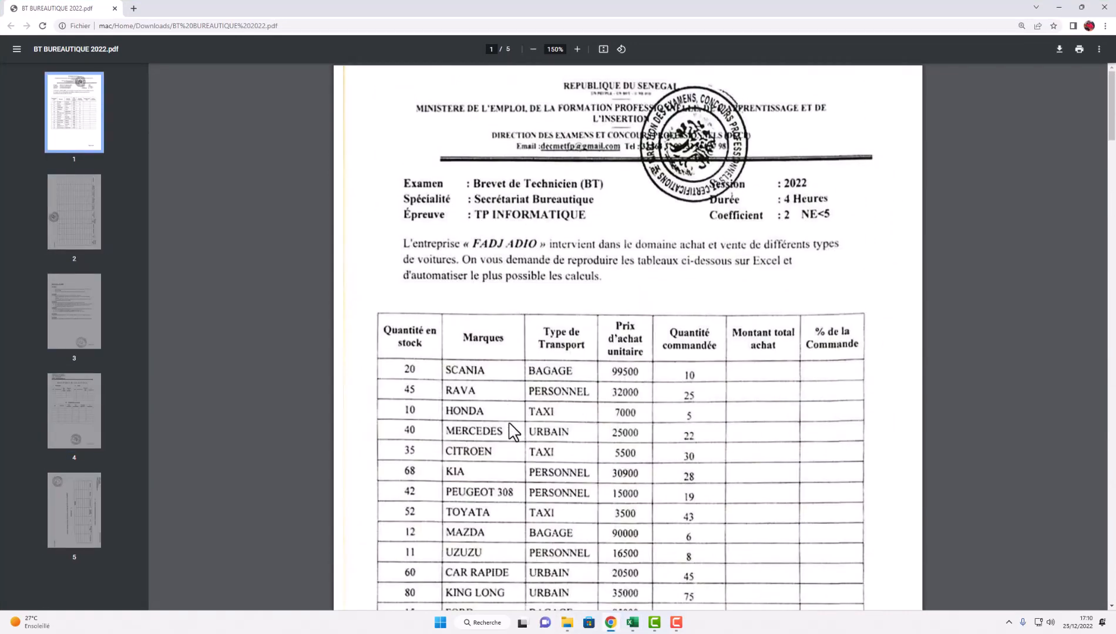
{"action": "left_click", "coordinate": [631, 623]}
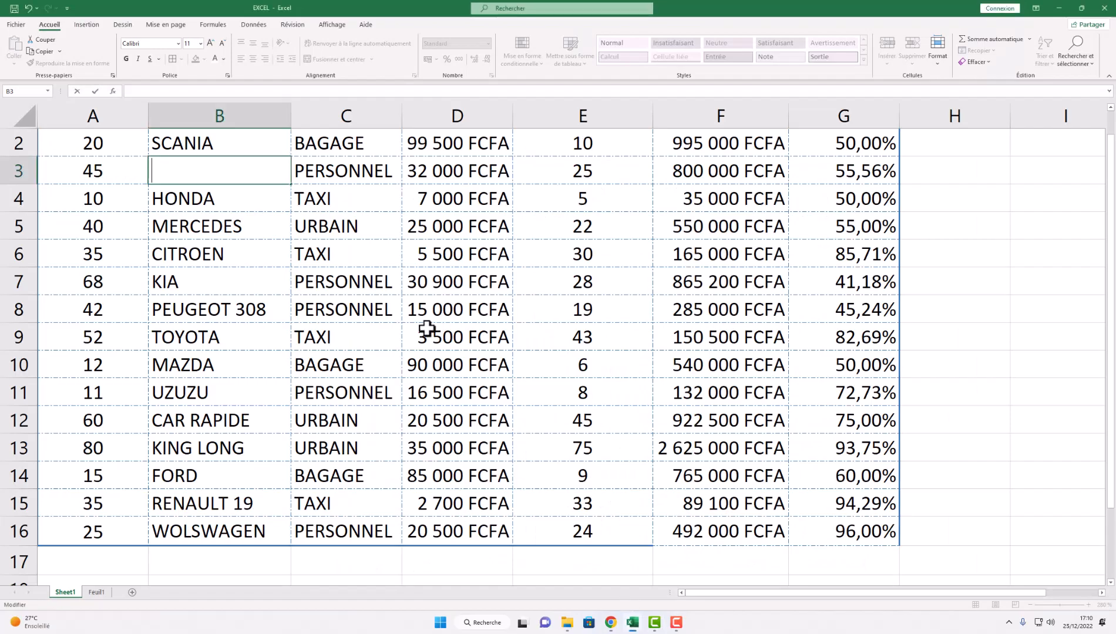
{"action": "type", "text": "M"}
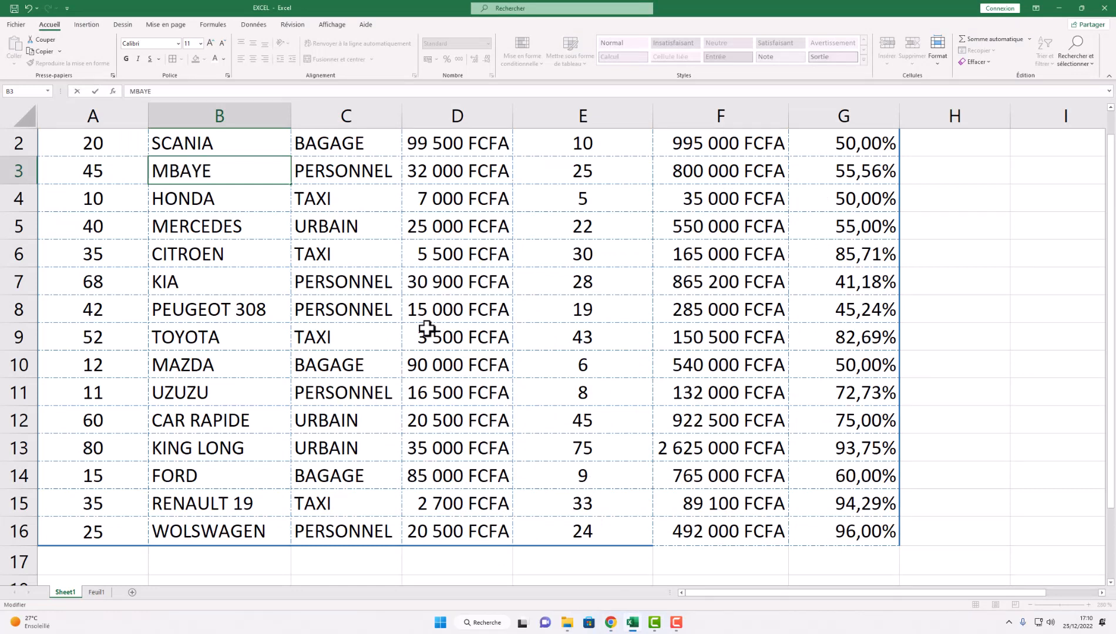
{"action": "type", "text": "BAYE"}
{"action": "left_click", "coordinate": [268, 224]}
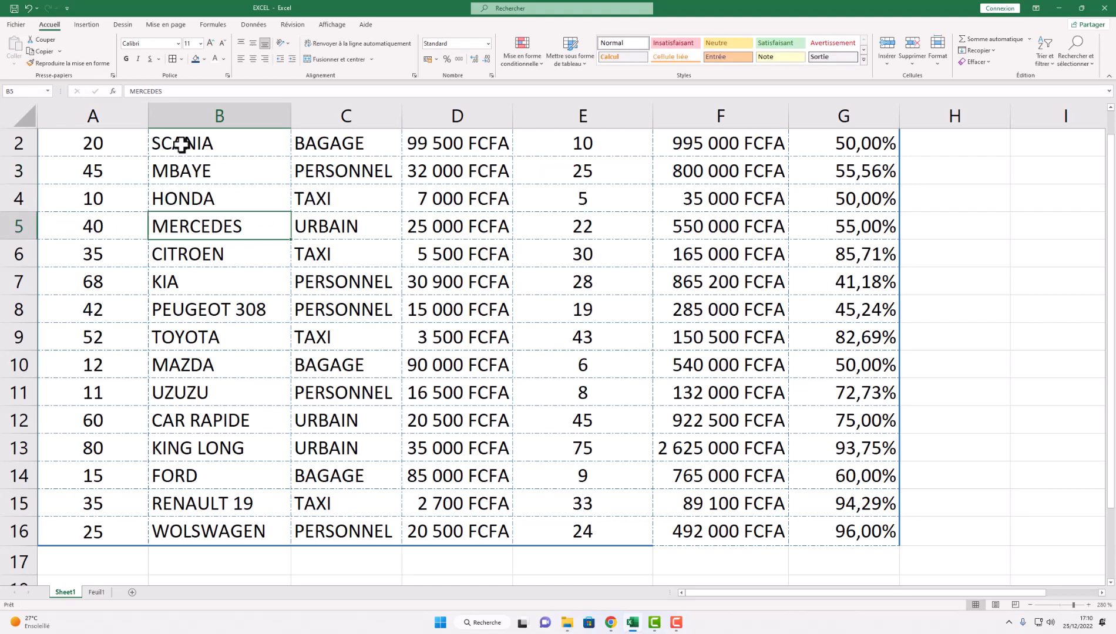
{"action": "left_click", "coordinate": [177, 185]}
{"action": "left_click", "coordinate": [179, 174]}
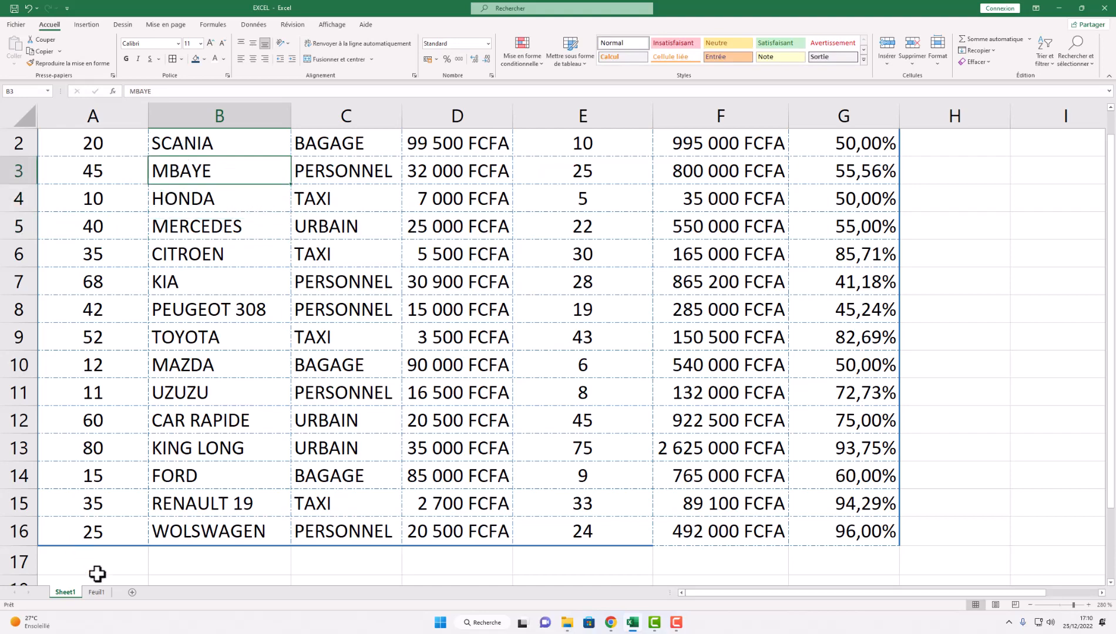
- Replace MBAYE with RAVA and confirm Feuil1's Marques list shows RAVA
{"action": "left_click", "coordinate": [96, 593]}
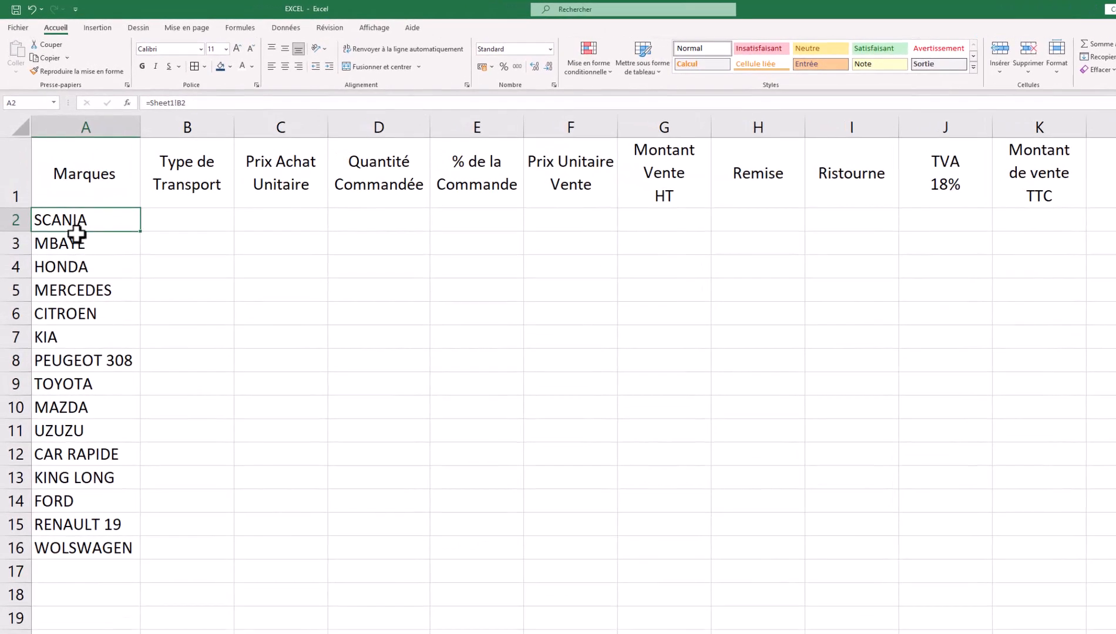
{"action": "left_click", "coordinate": [73, 633]}
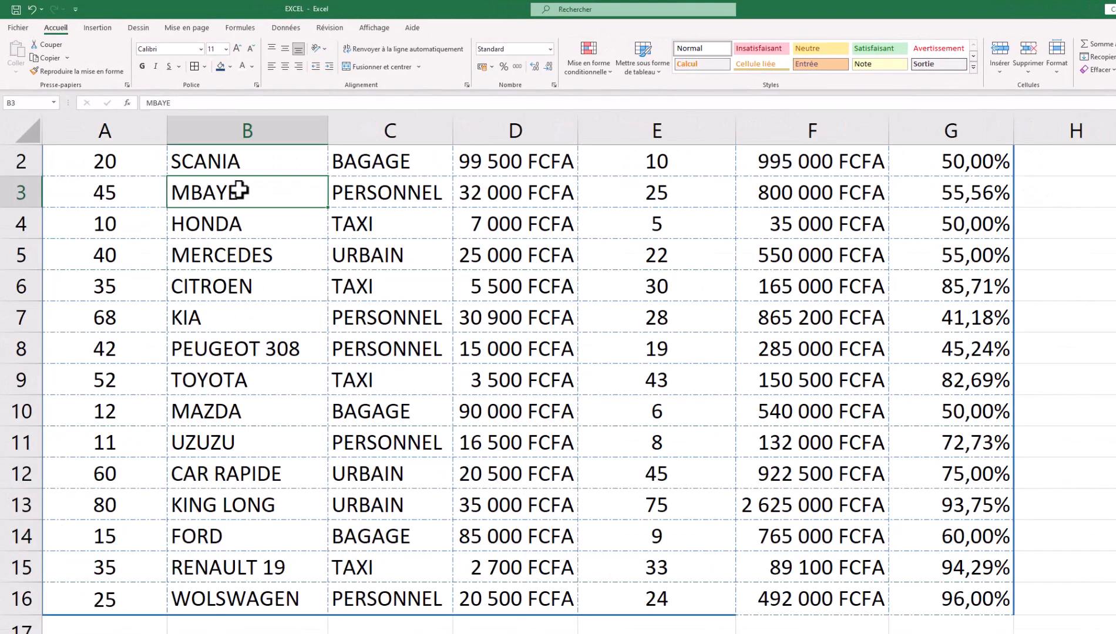
{"action": "type", "text": "RAVA"}
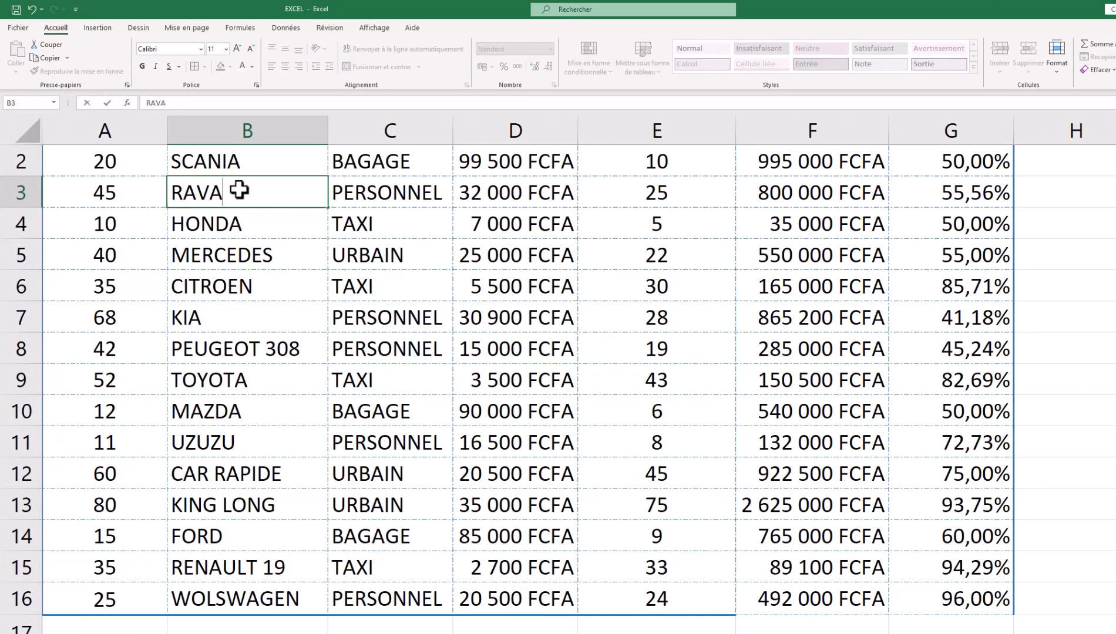
{"action": "left_click", "coordinate": [300, 326]}
{"action": "scroll", "coordinate": [386, 336], "scroll_direction": "down", "scroll_amount": 2}
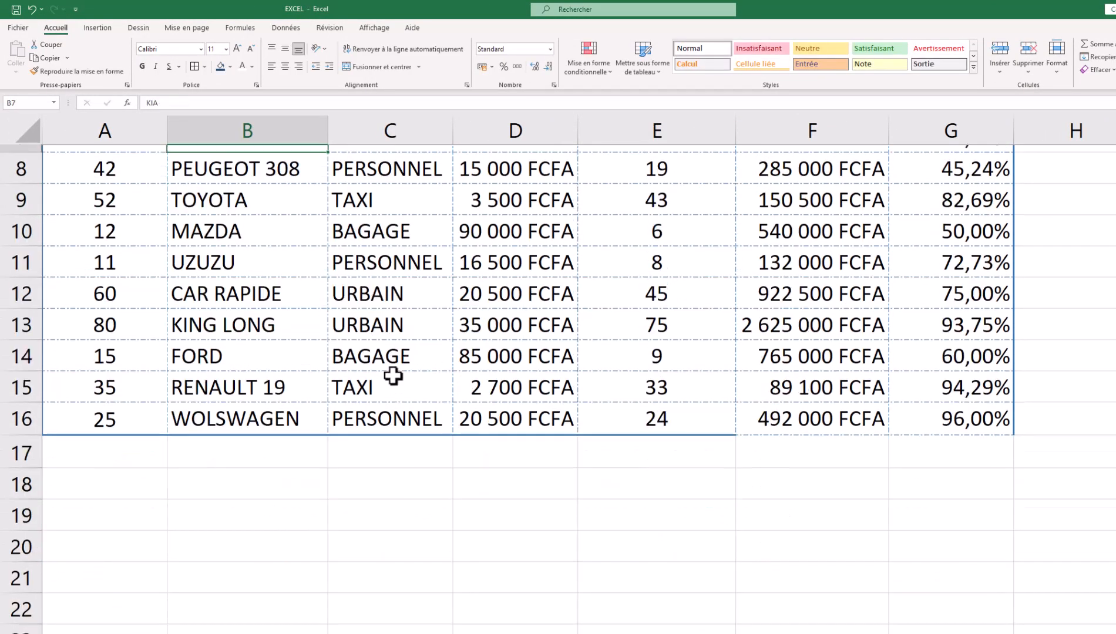
{"action": "scroll", "coordinate": [394, 378], "scroll_direction": "up", "scroll_amount": 3}
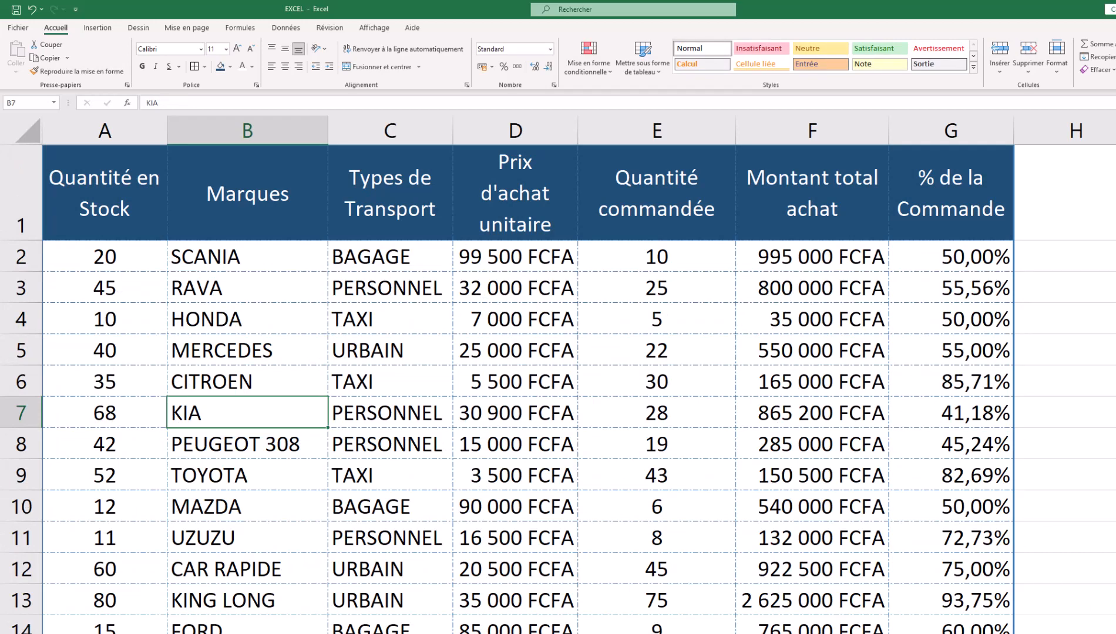
{"action": "scroll", "coordinate": [120, 506], "scroll_direction": "down", "scroll_amount": 2}
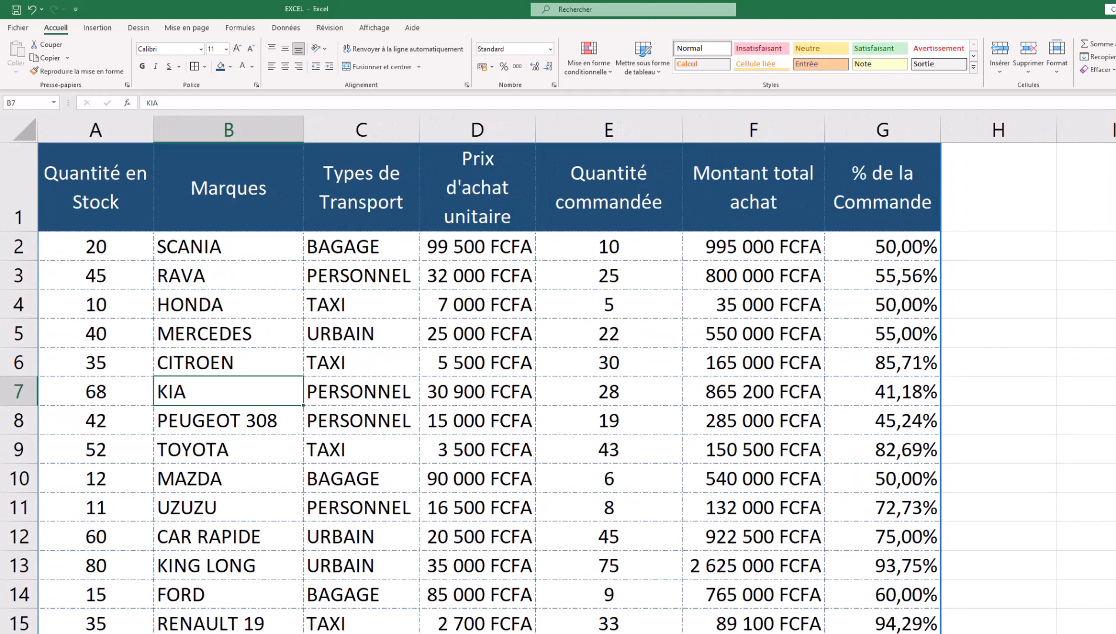
{"action": "scroll", "coordinate": [558, 376], "scroll_direction": "down", "scroll_amount": 1}
{"action": "left_click", "coordinate": [126, 633]}
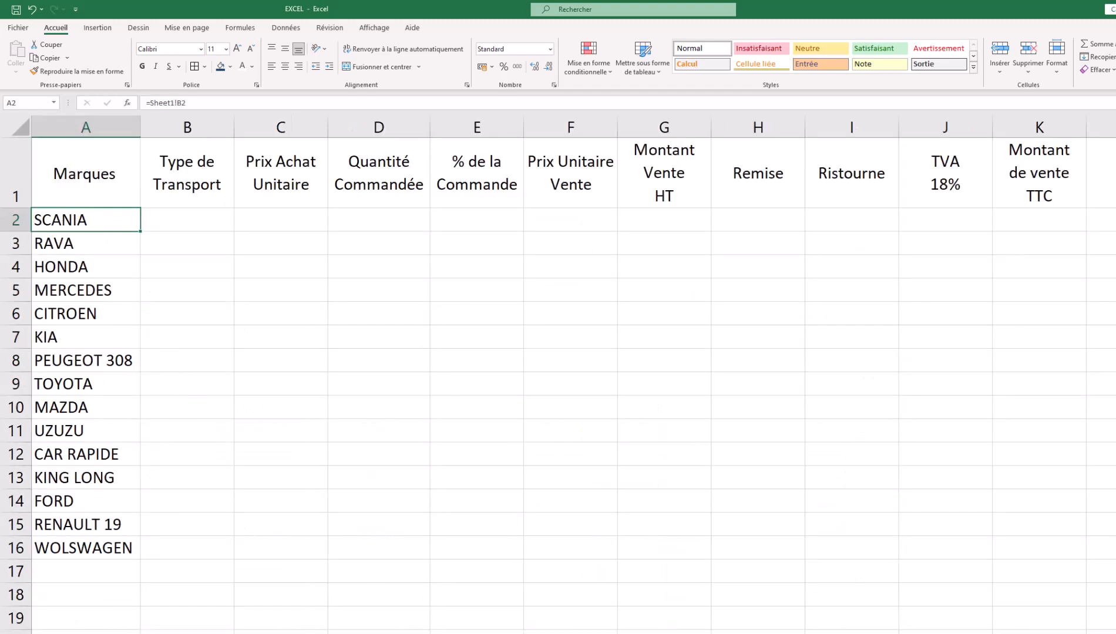
- Copy Sheet1's transport types C2:C16 and paste them as links into Feuil1 B2
{"action": "key", "text": "ctrl+Page_Up"}
{"action": "left_click_drag", "start_coordinate": [336, 239], "coordinate": [344, 621]}
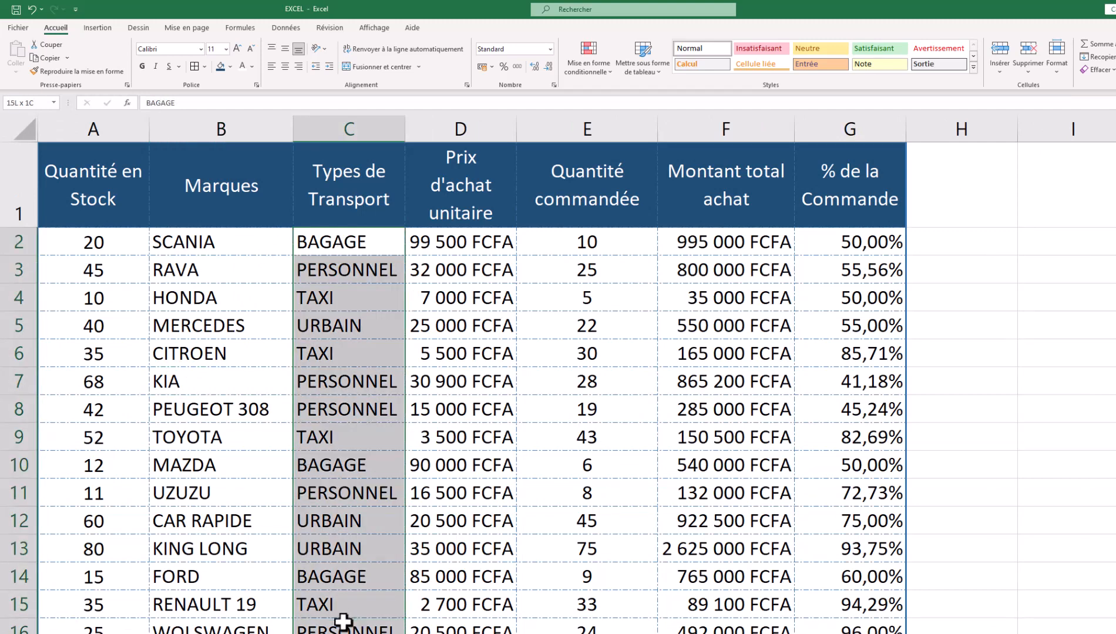
{"action": "right_click", "coordinate": [336, 594]}
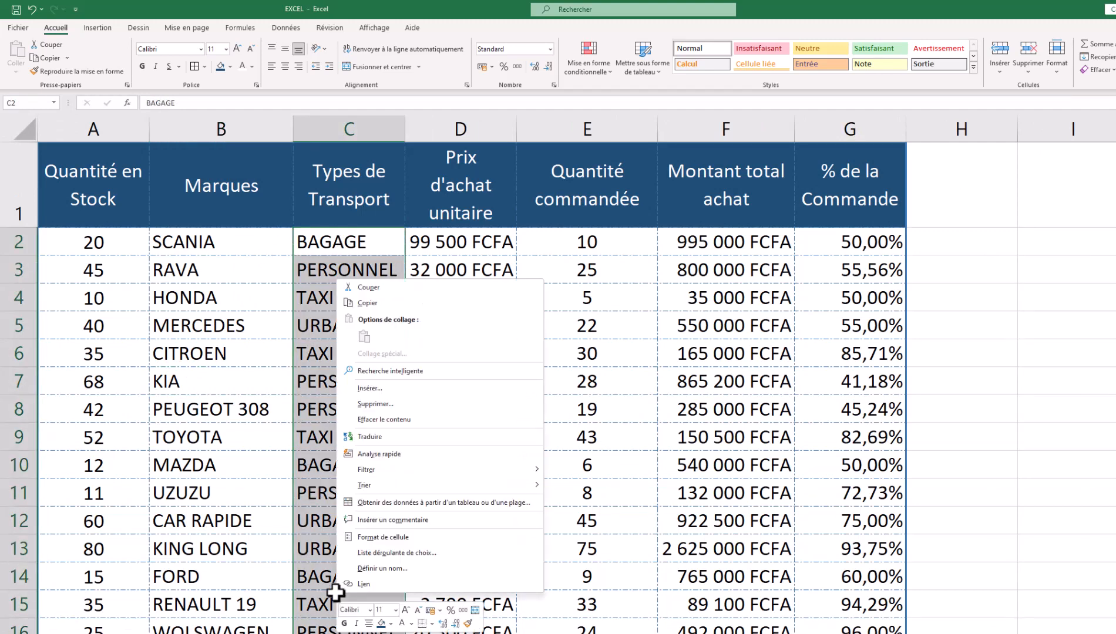
{"action": "left_click", "coordinate": [368, 305]}
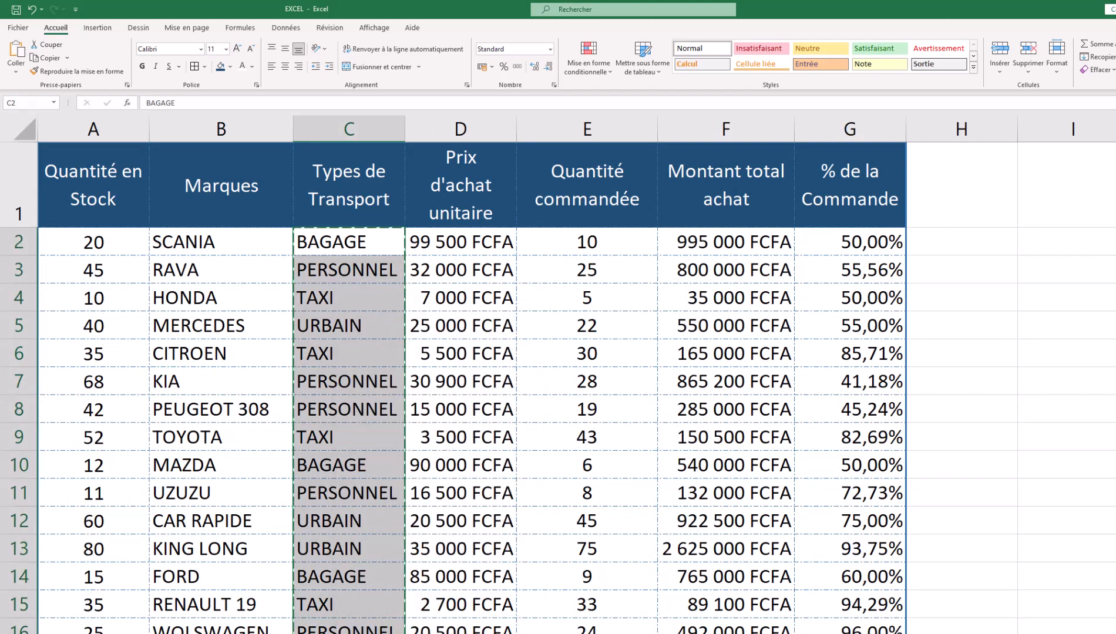
{"action": "key", "text": "ctrl+Page_Down"}
{"action": "left_click", "coordinate": [197, 213]}
{"action": "right_click", "coordinate": [195, 210]}
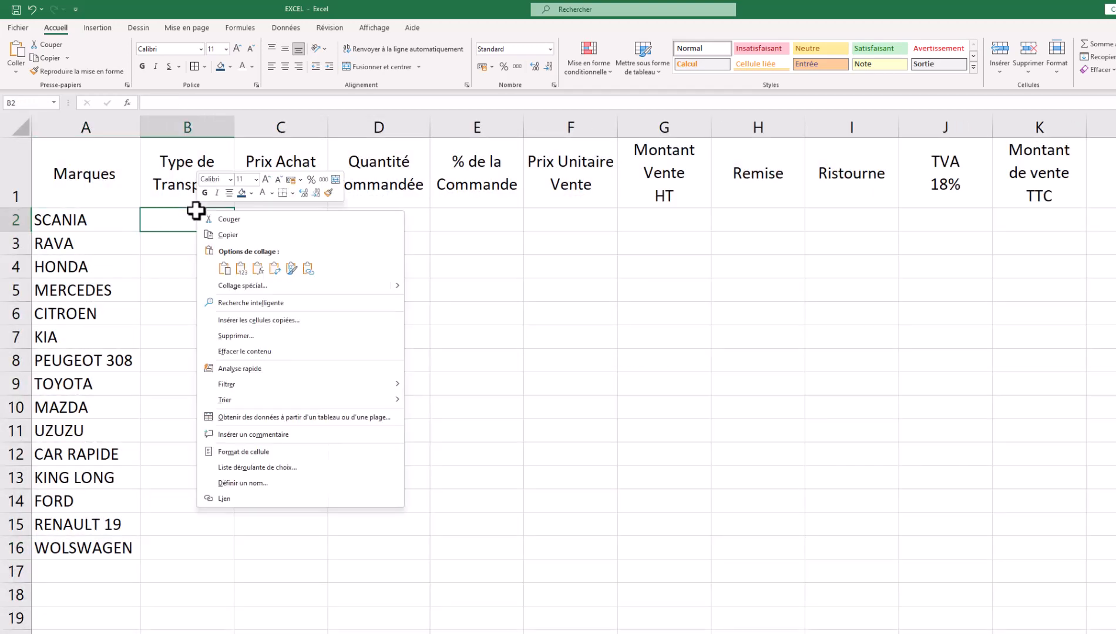
{"action": "left_click", "coordinate": [254, 286]}
{"action": "left_click", "coordinate": [117, 358]}
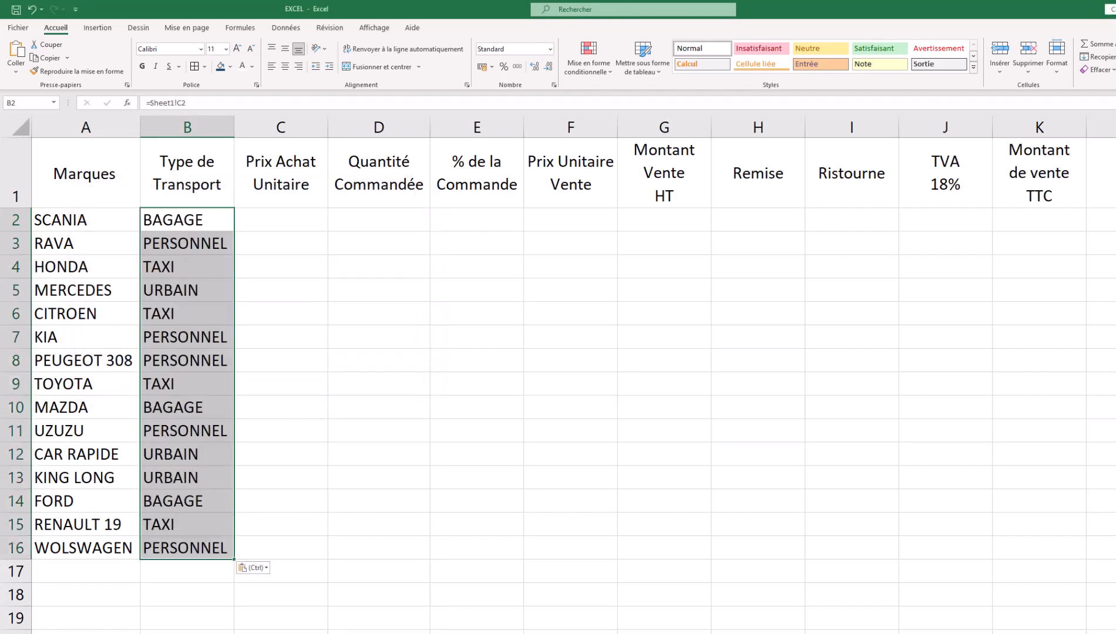
- Copy the unit prices and ordered quantities D2:E16 from Sheet1
{"action": "key", "text": "ctrl+Page_Up"}
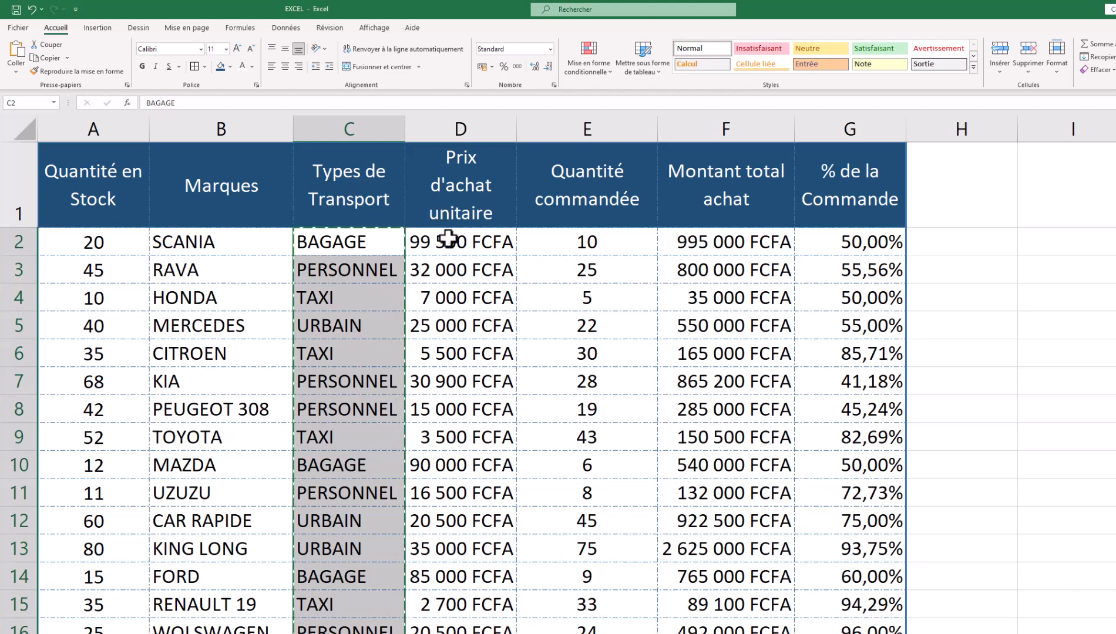
{"action": "left_click_drag", "start_coordinate": [451, 241], "coordinate": [549, 625]}
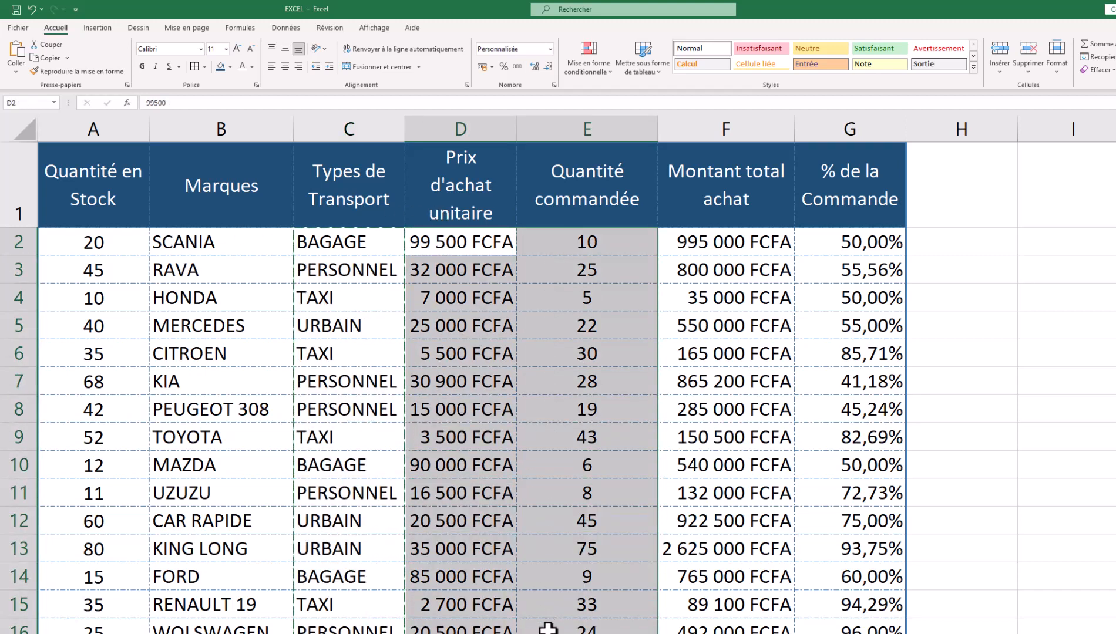
{"action": "right_click", "coordinate": [464, 267]}
{"action": "left_click", "coordinate": [497, 290]}
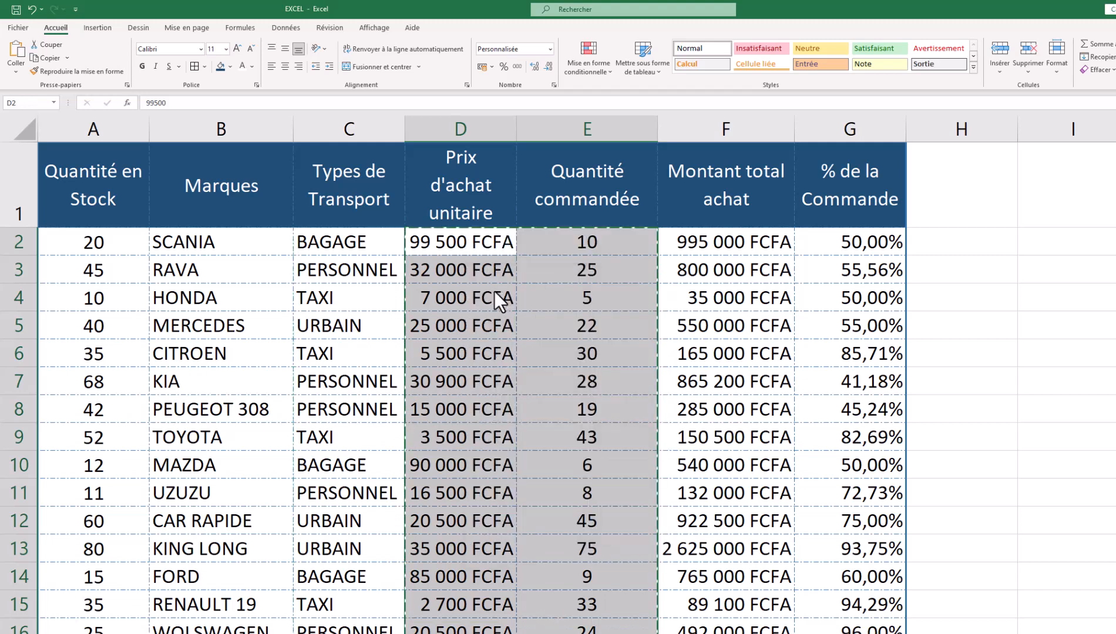
- Paste the prices and quantities as links into Feuil1 C2 and verify them
{"action": "key", "text": "ctrl+Page_Down"}
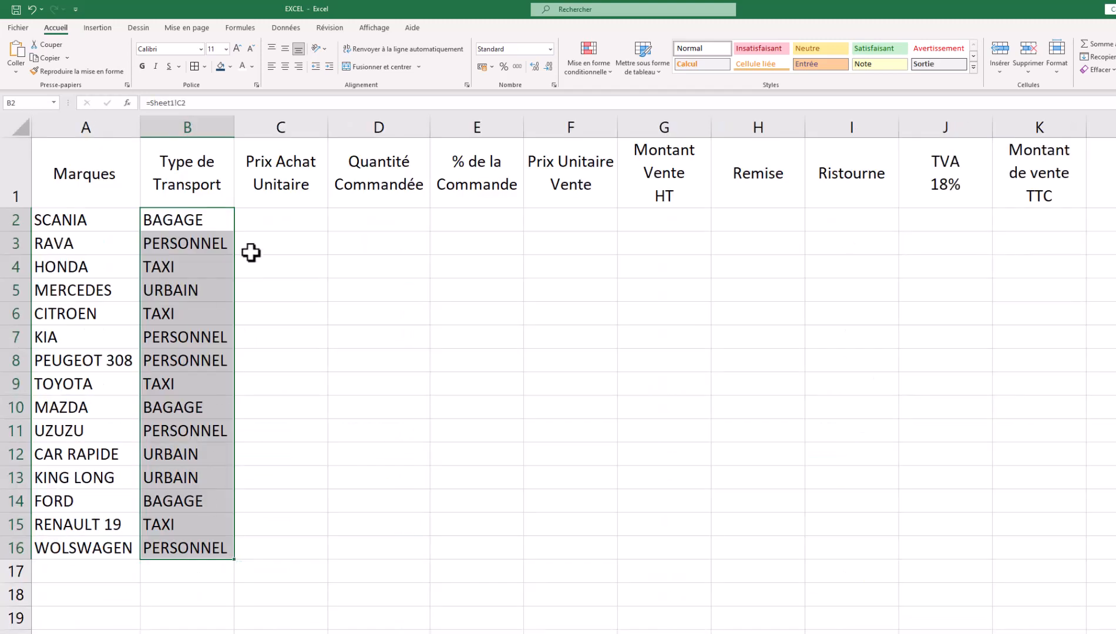
{"action": "left_click", "coordinate": [264, 221]}
{"action": "right_click", "coordinate": [265, 221]}
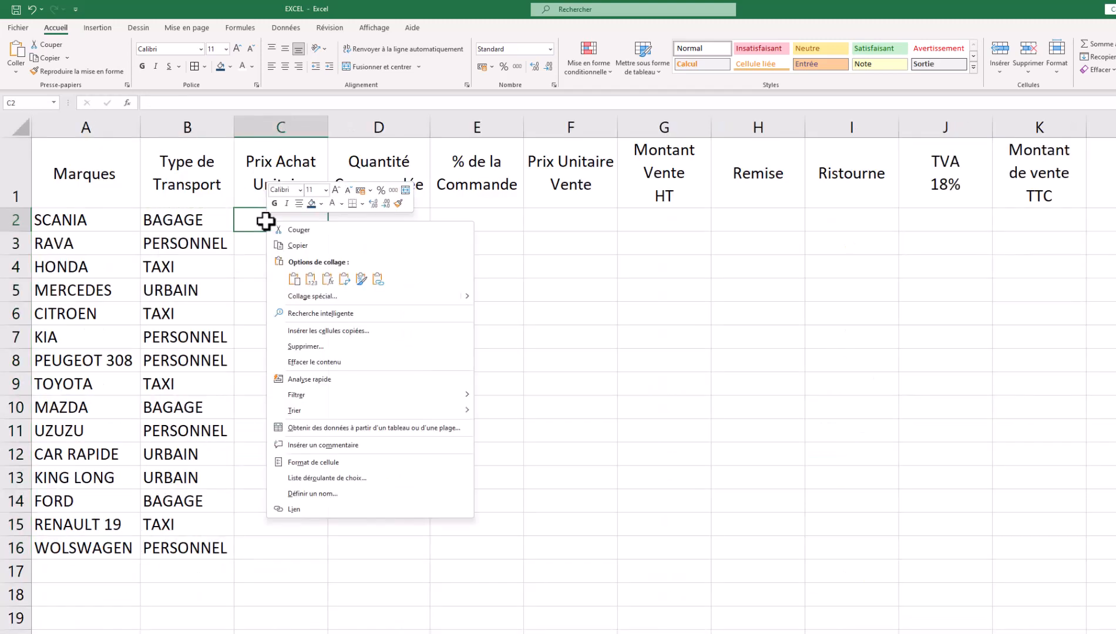
{"action": "left_click", "coordinate": [306, 296]}
{"action": "left_click", "coordinate": [183, 369]}
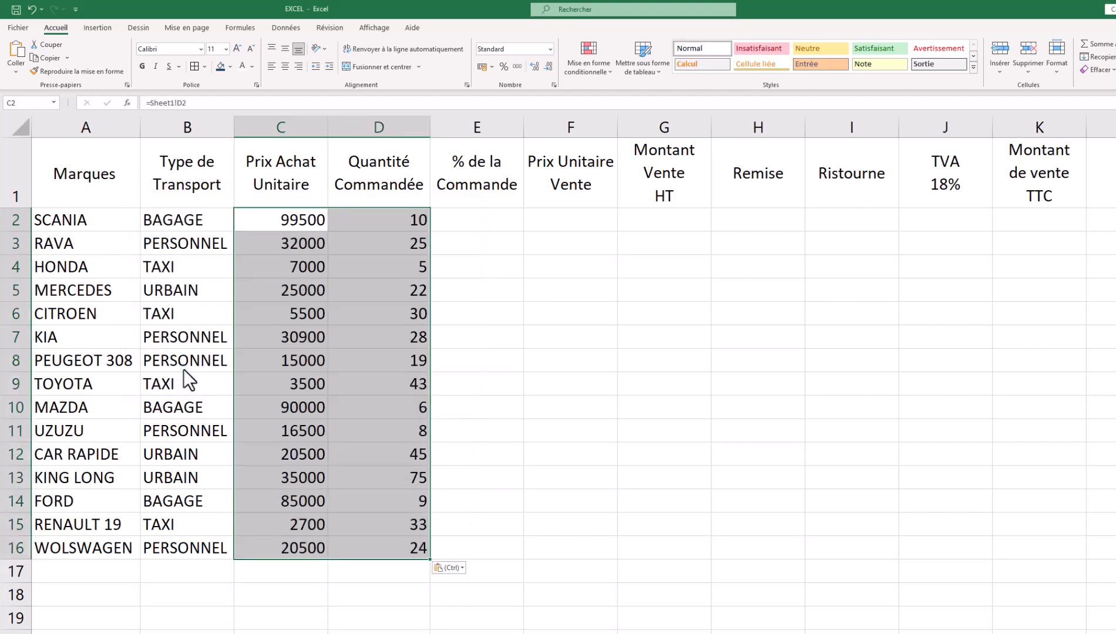
{"action": "key", "text": "ctrl+Page_Up"}
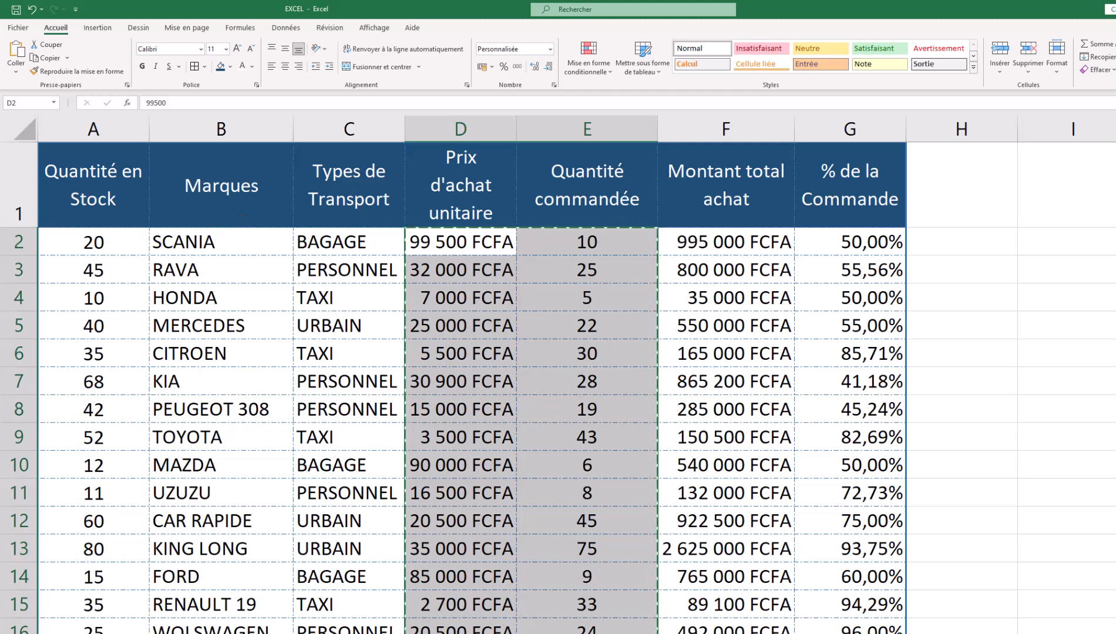
{"action": "key", "text": "ctrl+Page_Down"}
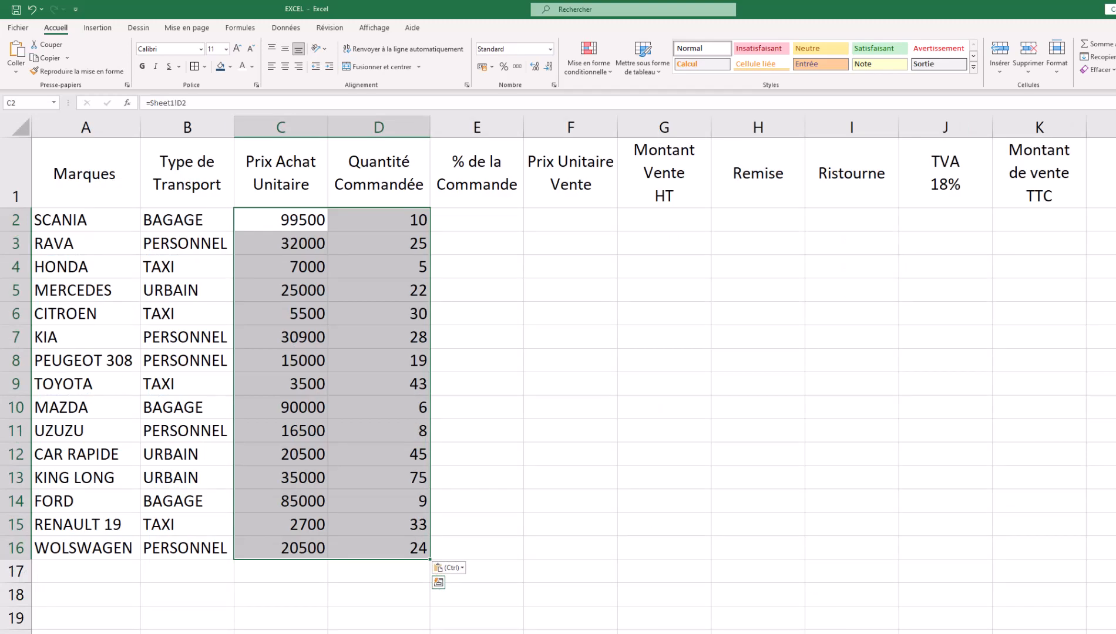
{"action": "key", "text": "ctrl+Page_Up"}
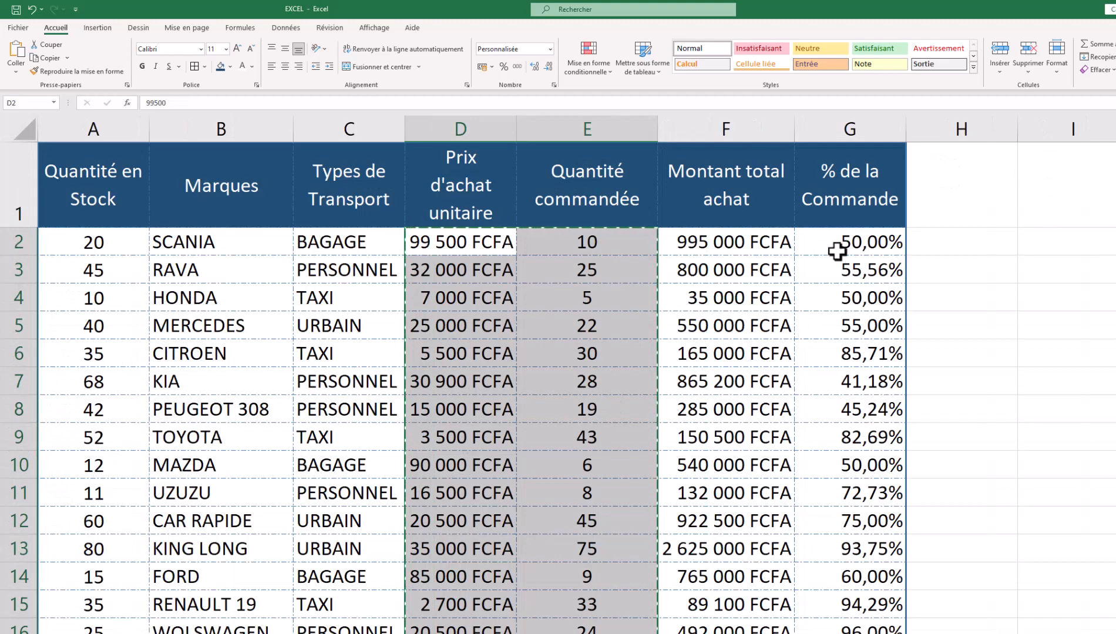
- Copy Sheet1's % de la Commande values and paste them as links into Feuil1 E2
{"action": "left_click_drag", "start_coordinate": [841, 250], "coordinate": [835, 627]}
{"action": "right_click", "coordinate": [834, 614]}
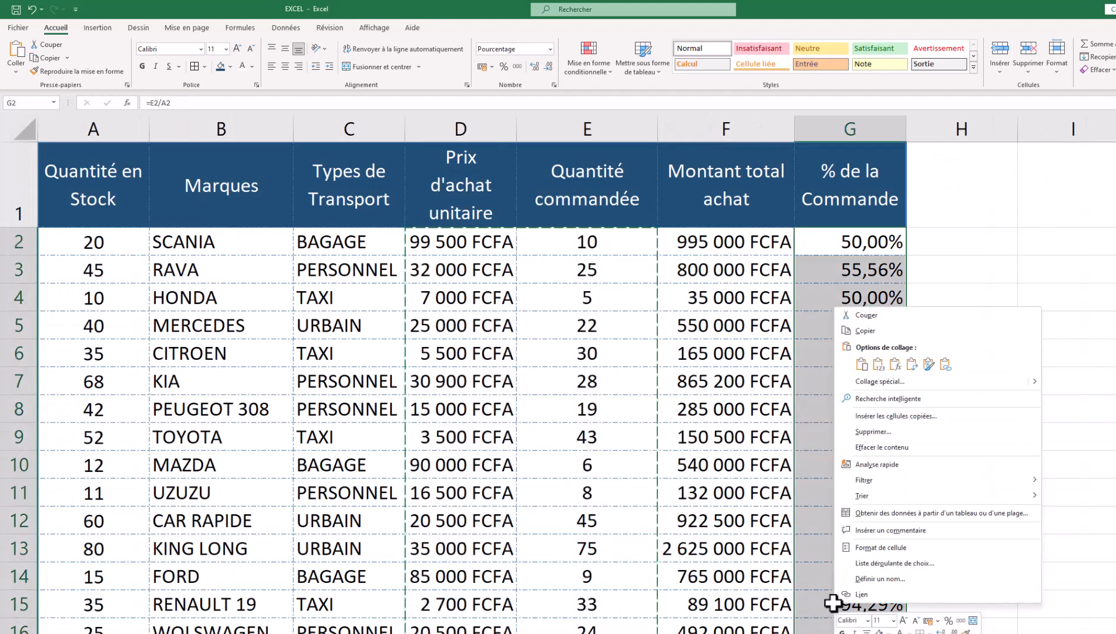
{"action": "left_click", "coordinate": [877, 335]}
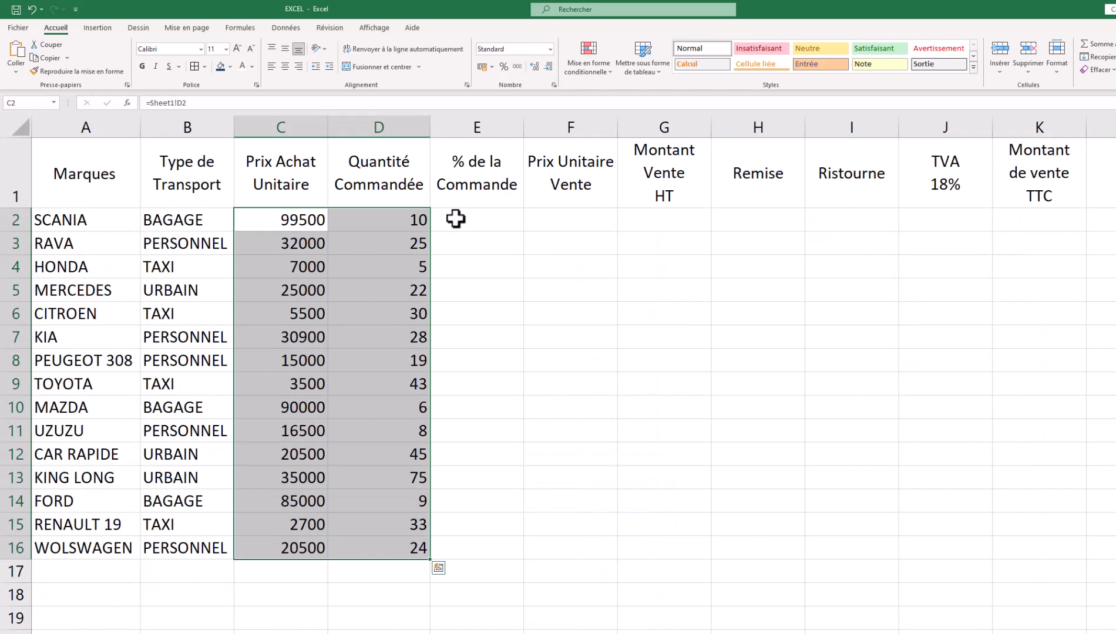
{"action": "left_click", "coordinate": [474, 219]}
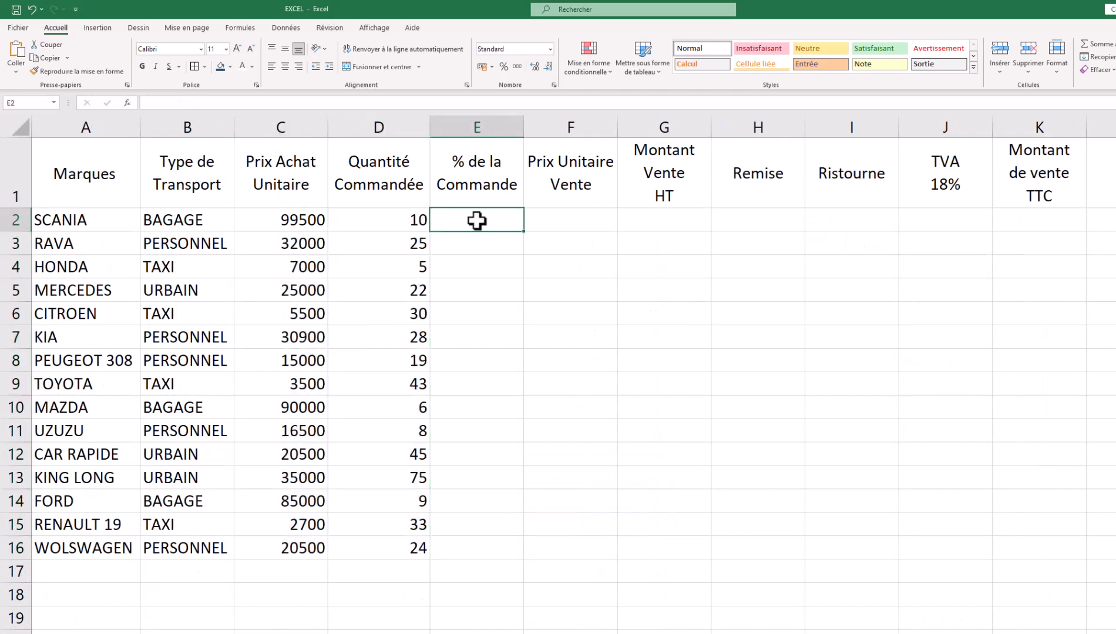
{"action": "right_click", "coordinate": [476, 220]}
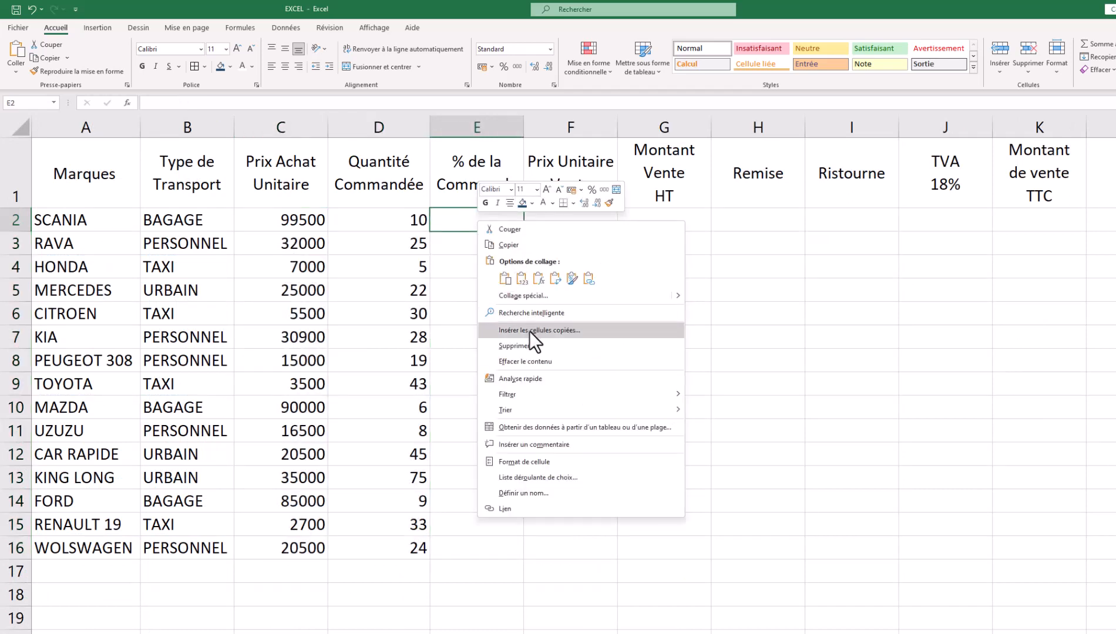
{"action": "left_click", "coordinate": [529, 295]}
{"action": "left_click", "coordinate": [400, 365]}
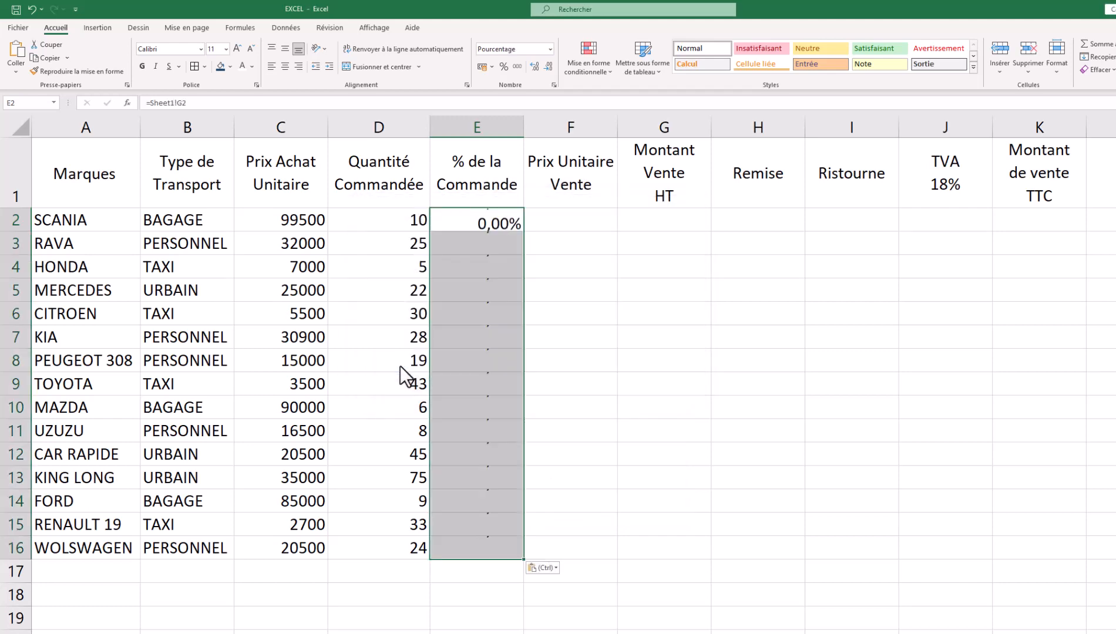
{"action": "left_click", "coordinate": [112, 633]}
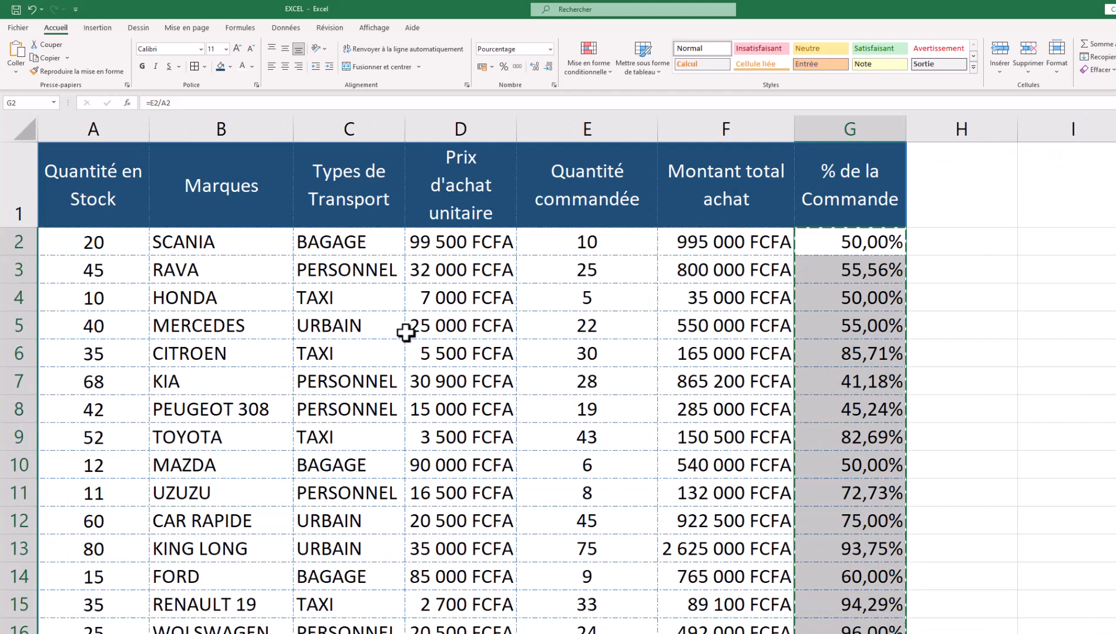
{"action": "left_click", "coordinate": [130, 633]}
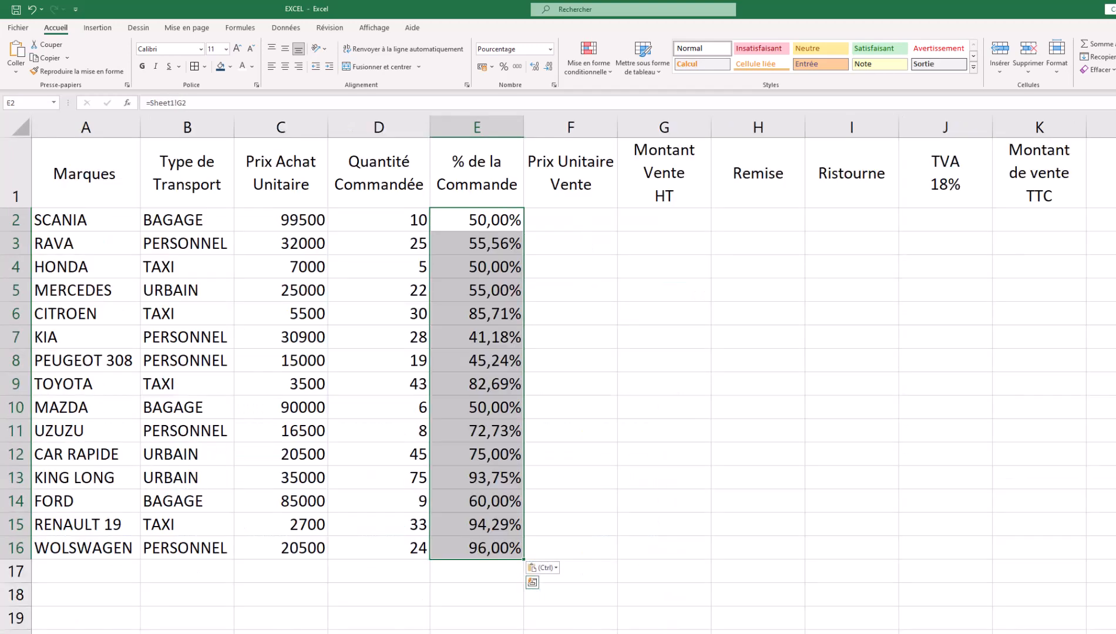
- Copy the unit purchase prices from Sheet1 column D
{"action": "left_click", "coordinate": [112, 633]}
{"action": "left_click", "coordinate": [446, 245]}
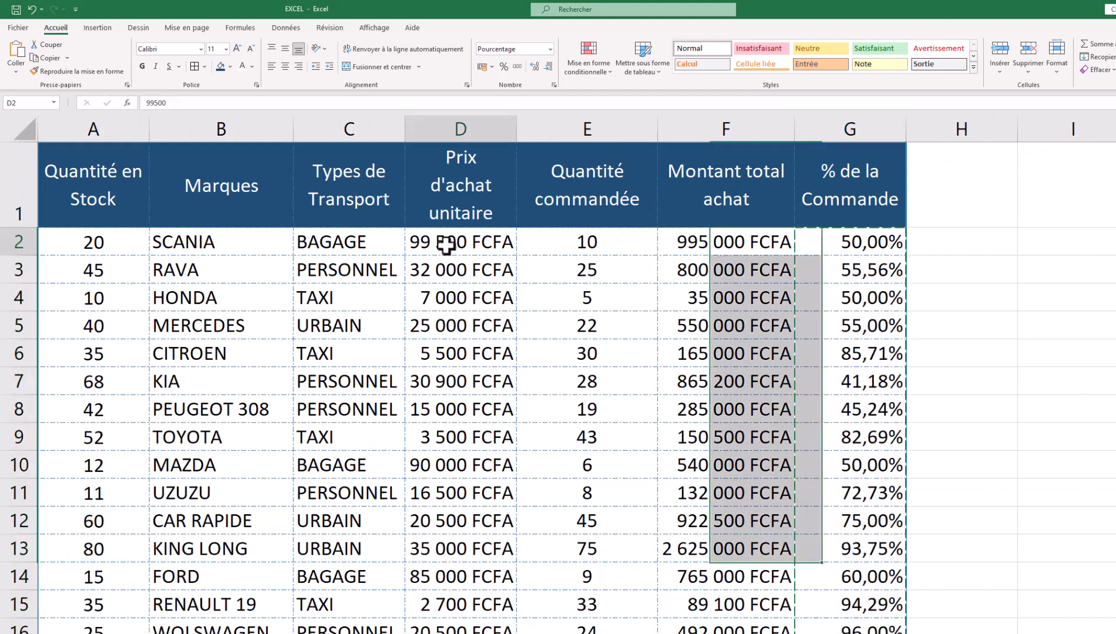
{"action": "left_click_drag", "start_coordinate": [446, 245], "coordinate": [451, 605]}
{"action": "right_click", "coordinate": [456, 526]}
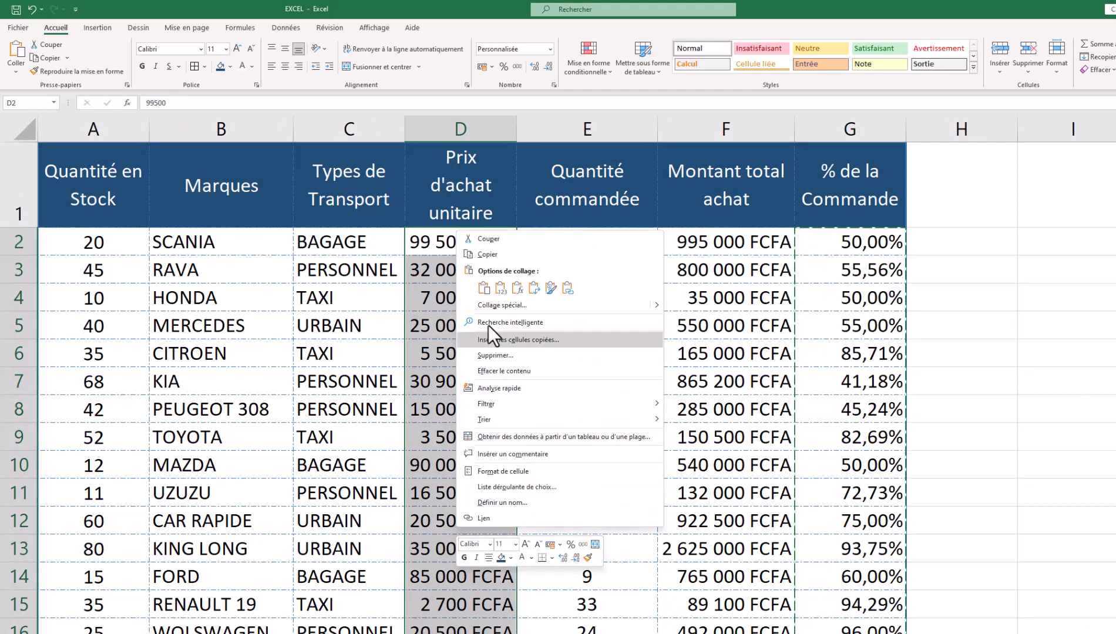
{"action": "left_click", "coordinate": [492, 254]}
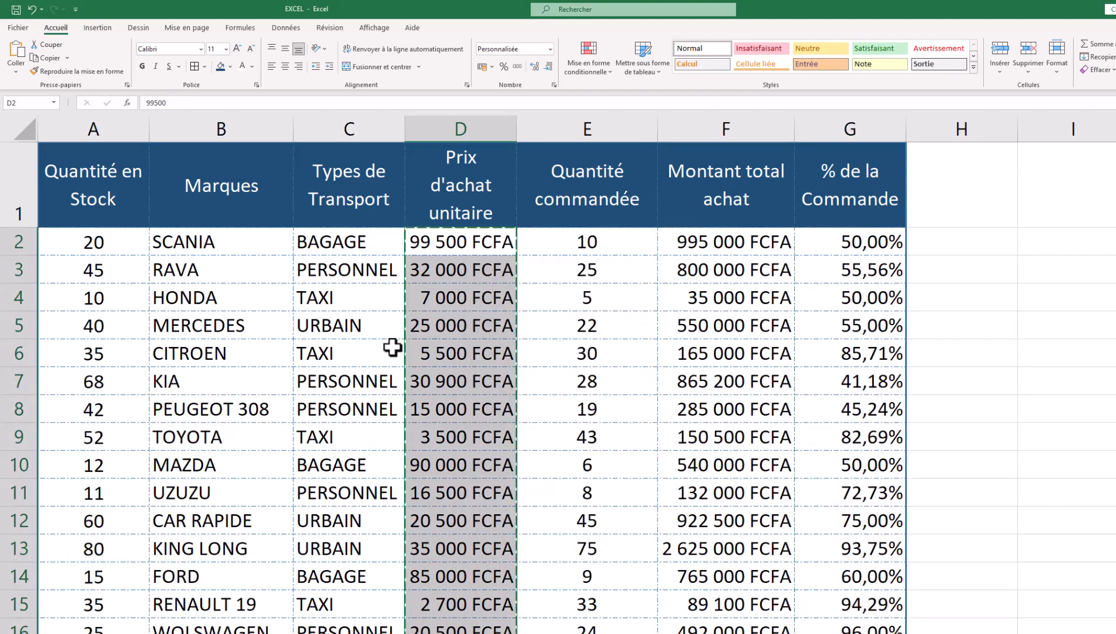
{"action": "key", "text": "ctrl+Page_Down"}
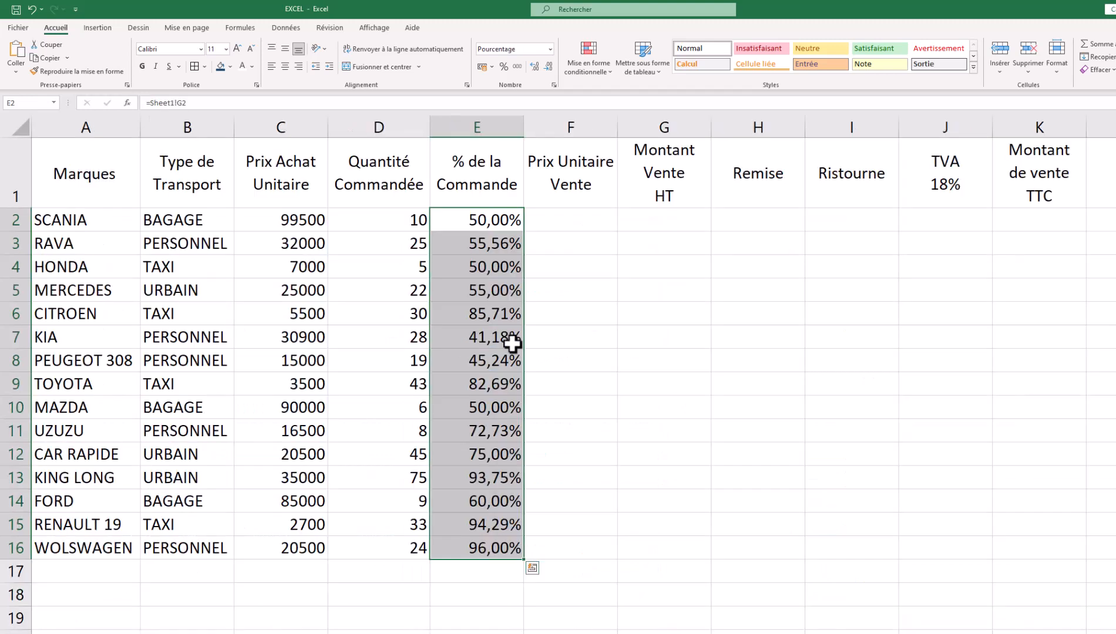
- Paste the purchase prices as links into Feuil1 F2 and inspect the linked formula
{"action": "left_click", "coordinate": [561, 228]}
{"action": "right_click", "coordinate": [560, 226]}
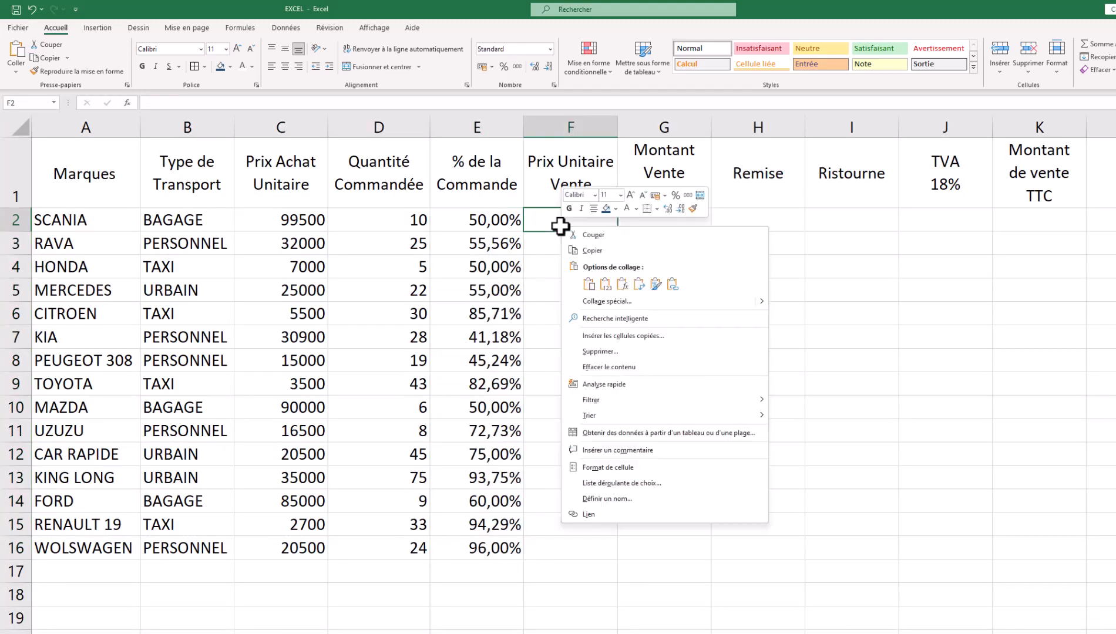
{"action": "left_click", "coordinate": [605, 302]}
{"action": "left_click", "coordinate": [473, 377]}
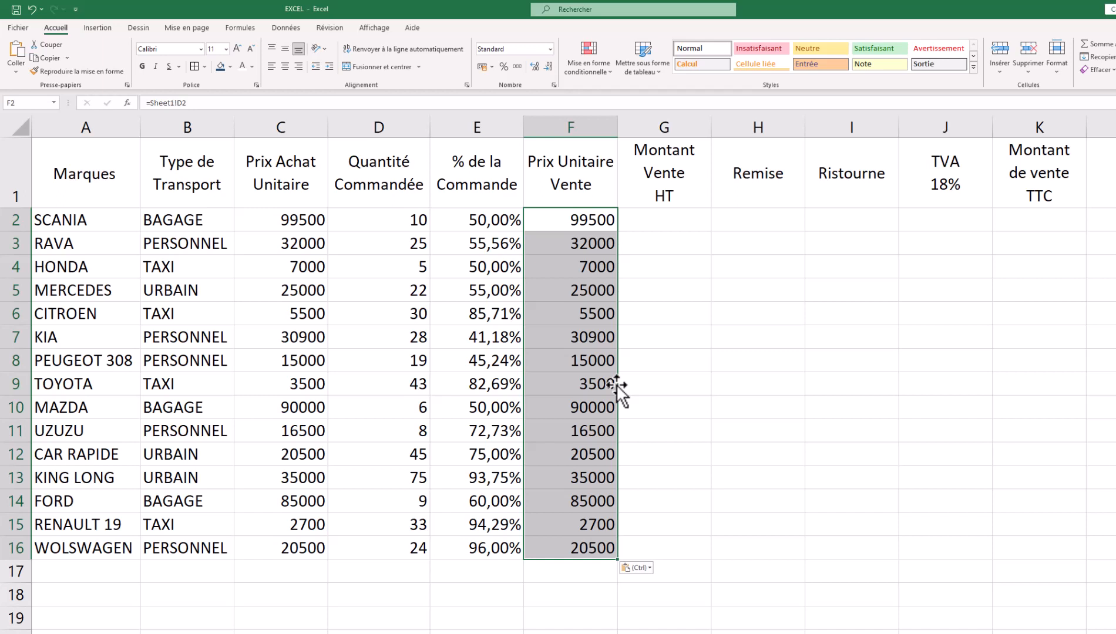
{"action": "left_click", "coordinate": [415, 219]}
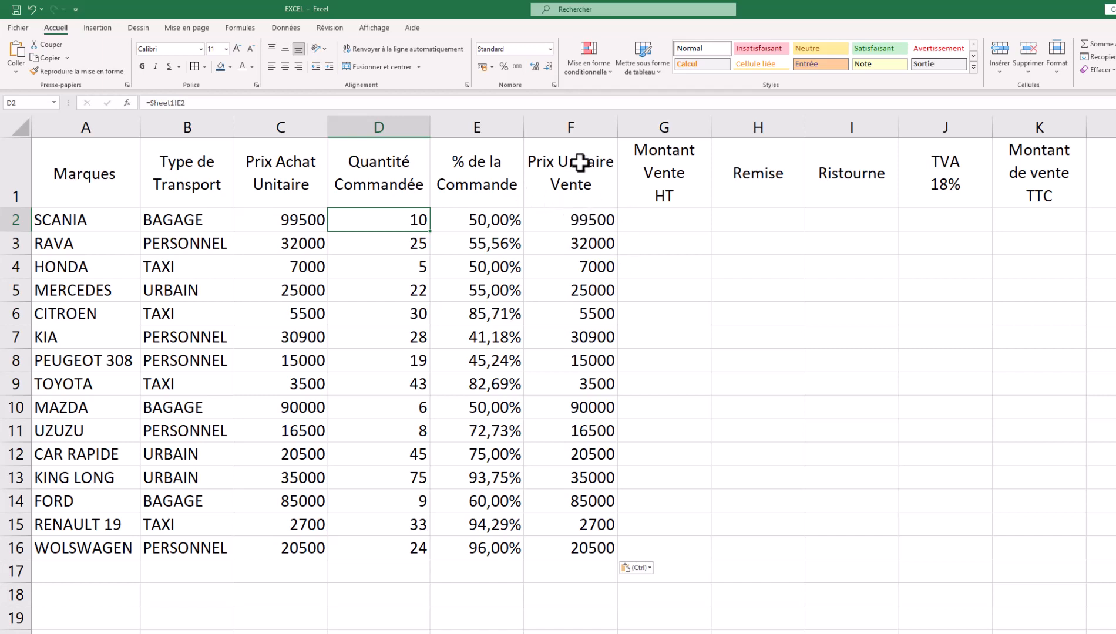
- Clear the contents of the Prix Unitaire Vente range F2:F17
{"action": "left_click_drag", "start_coordinate": [587, 219], "coordinate": [578, 565]}
{"action": "right_click", "coordinate": [580, 346]}
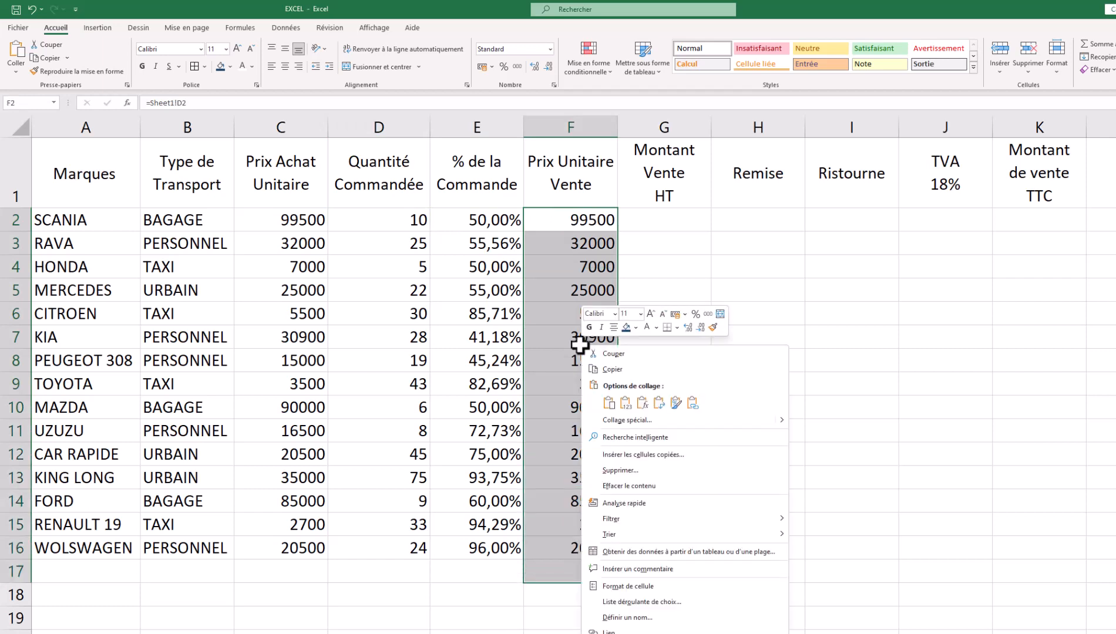
{"action": "left_click", "coordinate": [635, 486]}
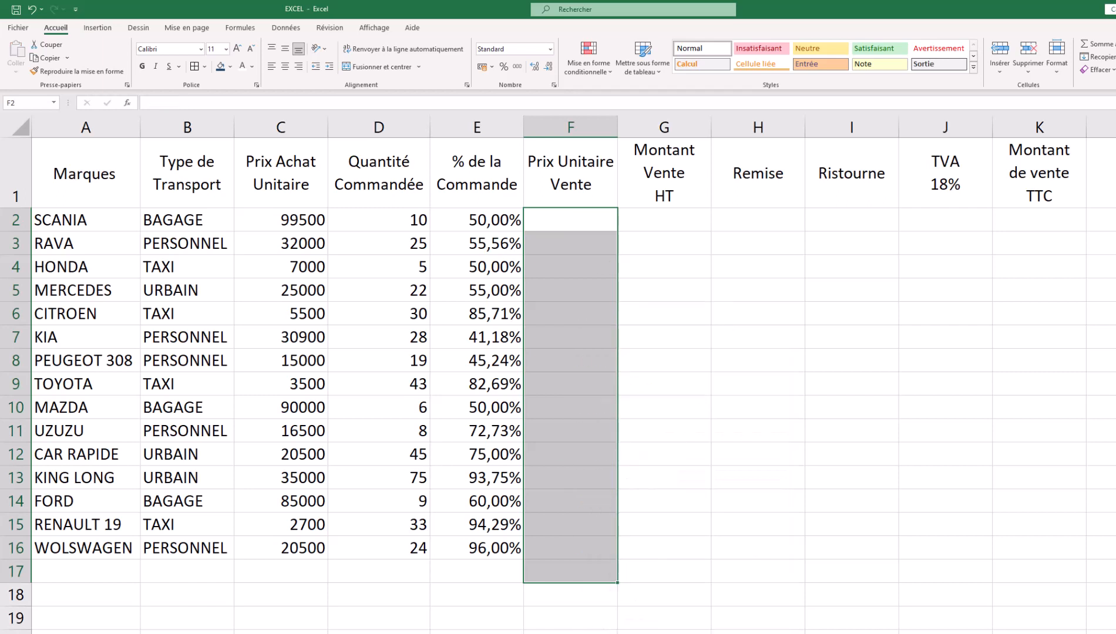
- Scroll the exam PDF to page 3 showing TRAVAIL A FAIRE with TACHE 1–6
{"action": "key", "text": "alt+Tab"}
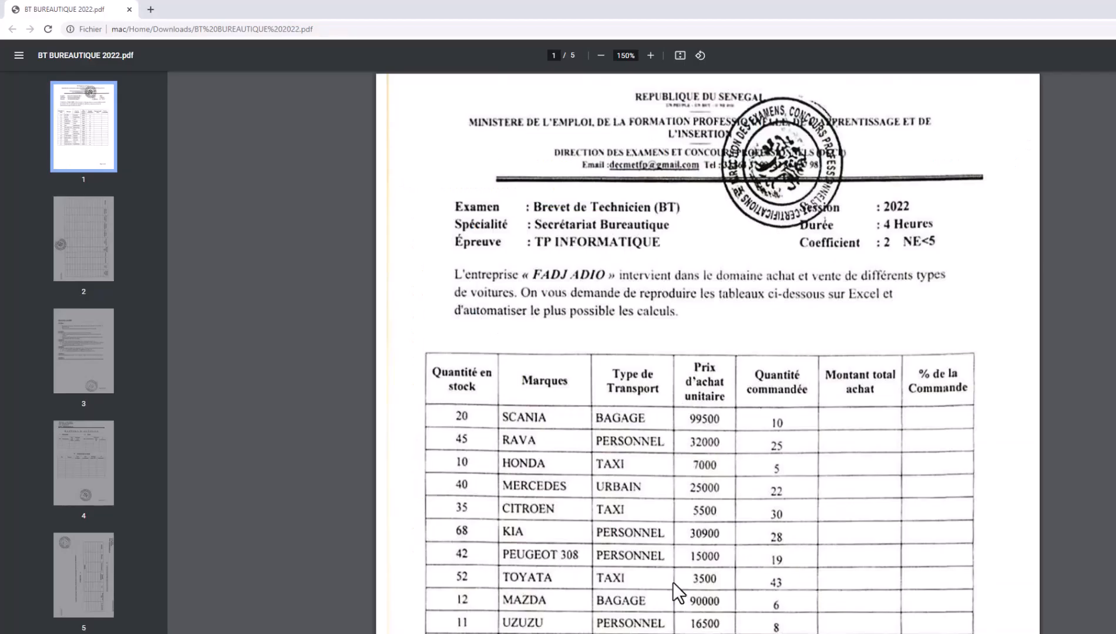
{"action": "scroll", "coordinate": [649, 519], "scroll_direction": "down", "scroll_amount": 18}
{"action": "scroll", "coordinate": [647, 513], "scroll_direction": "down", "scroll_amount": 15}
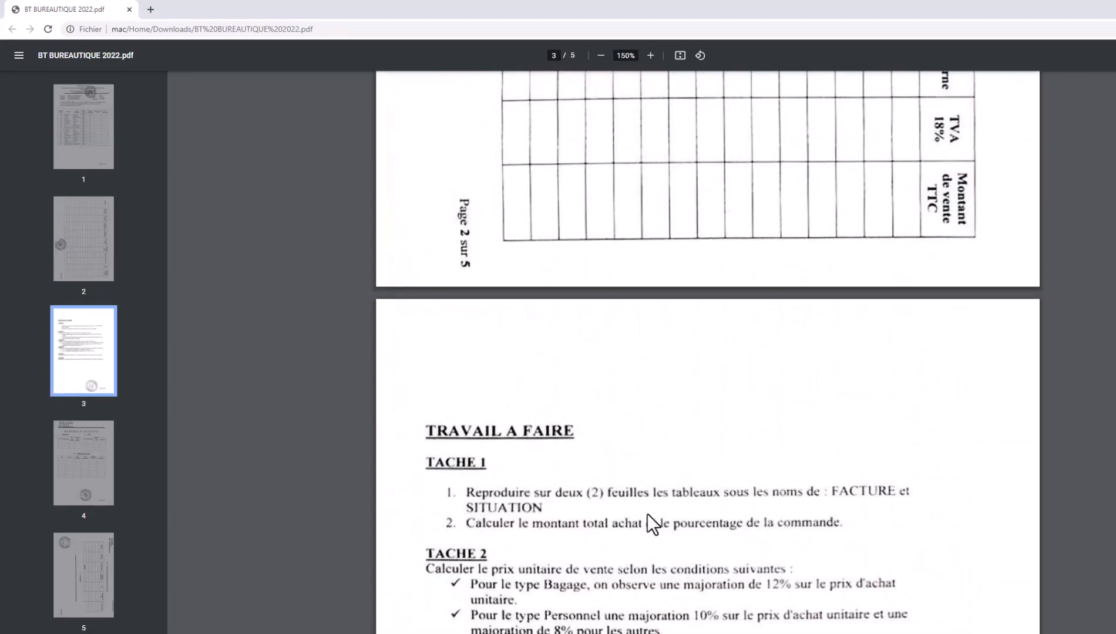
{"action": "scroll", "coordinate": [647, 513], "scroll_direction": "up", "scroll_amount": 3}
{"action": "scroll", "coordinate": [646, 514], "scroll_direction": "up", "scroll_amount": 6}
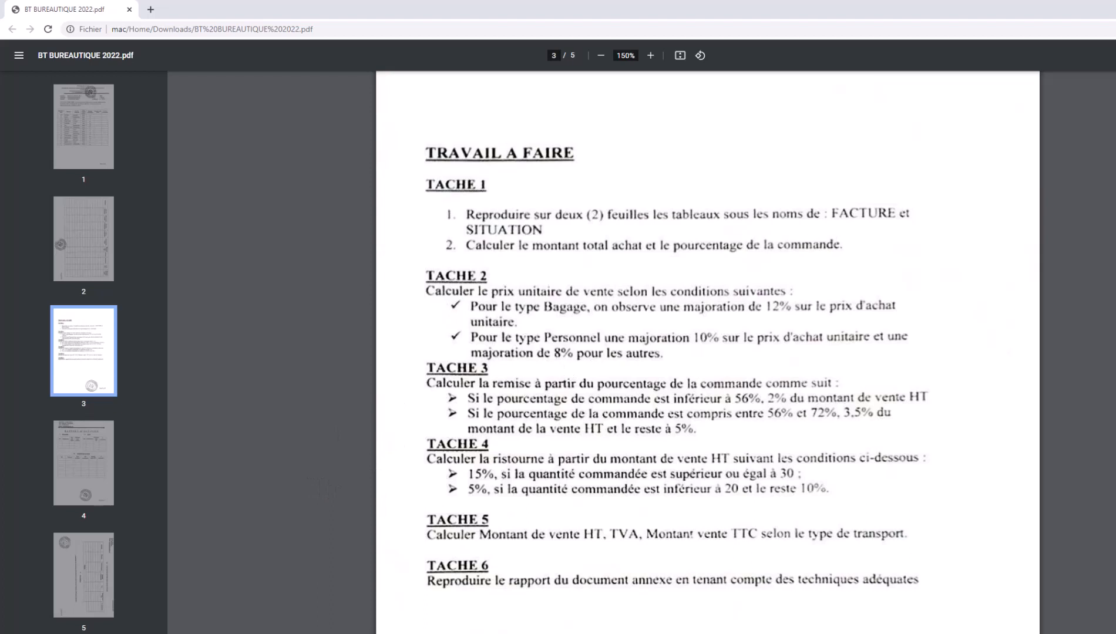
- Snip the TRAVAIL A FAIRE task list with Snipping Tool, copy it, and return to Excel cell H7
{"action": "key", "text": "super"}
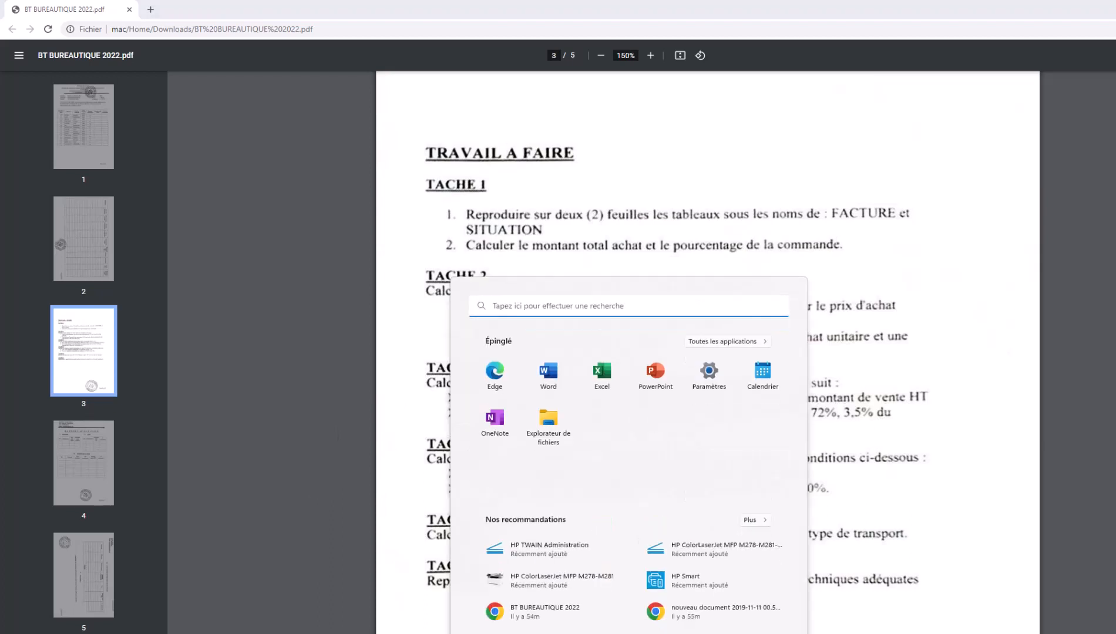
{"action": "type", "text": "CAP"}
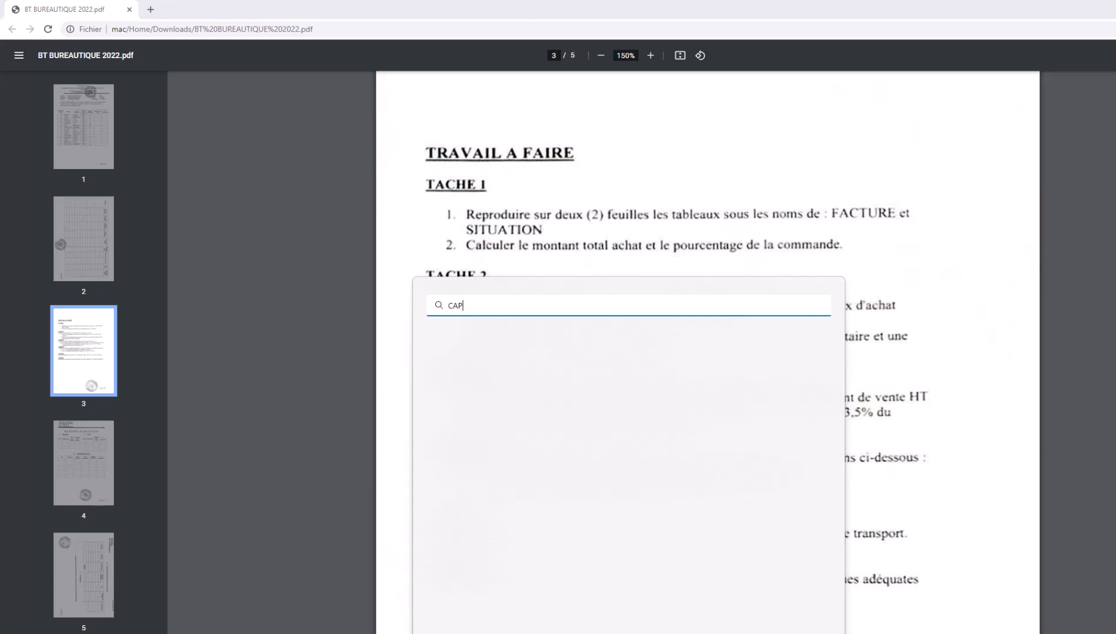
{"action": "type", "text": "TU"}
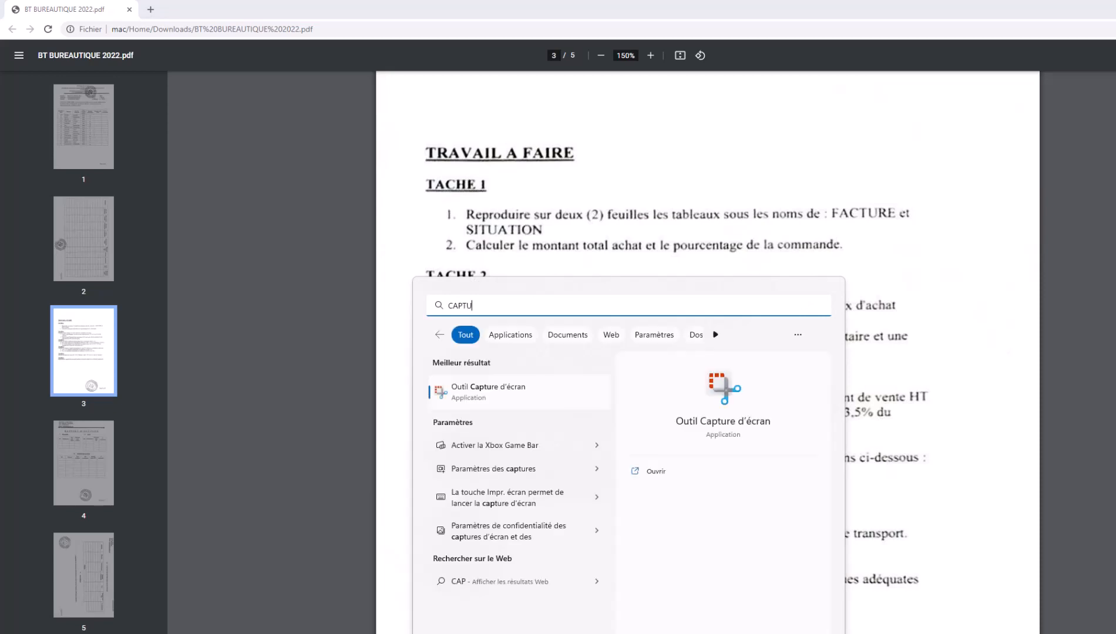
{"action": "left_click", "coordinate": [498, 396]}
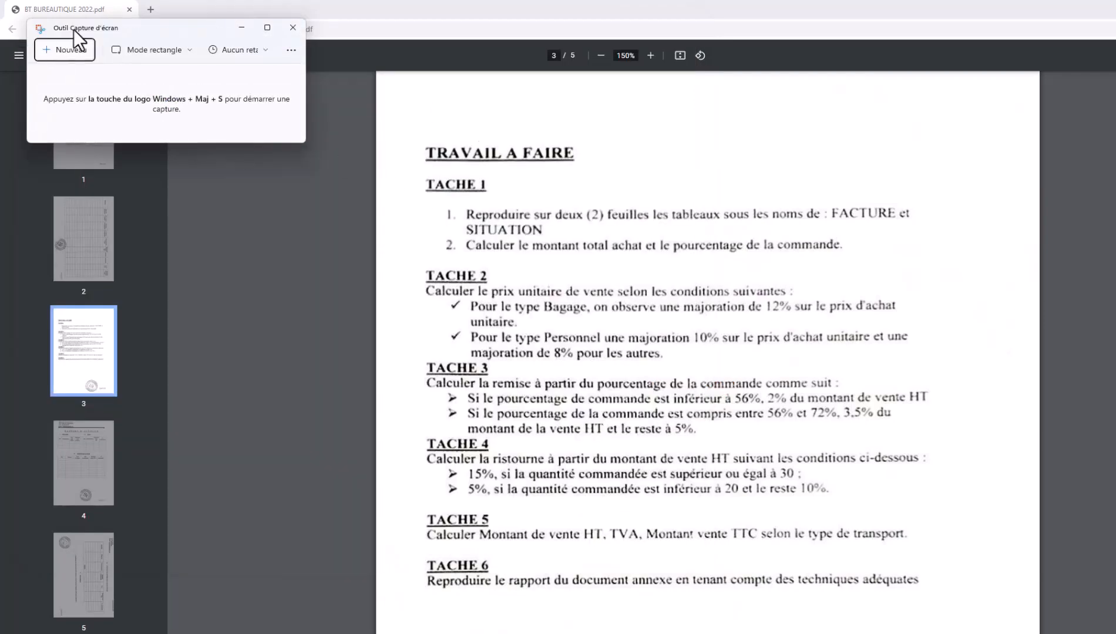
{"action": "left_click", "coordinate": [50, 53]}
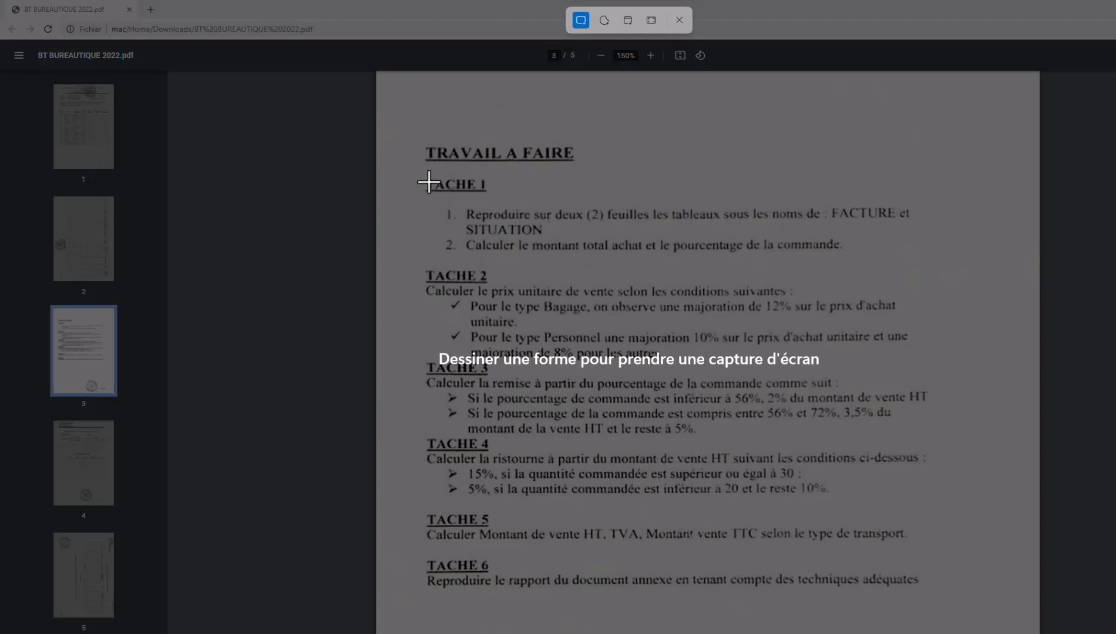
{"action": "left_click_drag", "start_coordinate": [406, 144], "coordinate": [937, 608]}
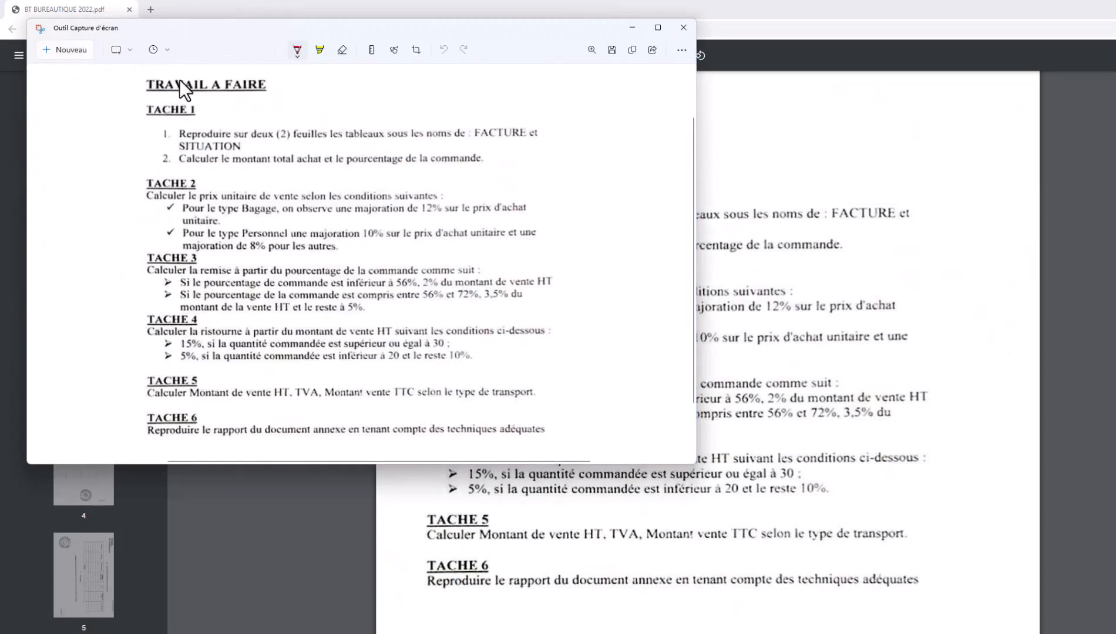
{"action": "left_click", "coordinate": [632, 50]}
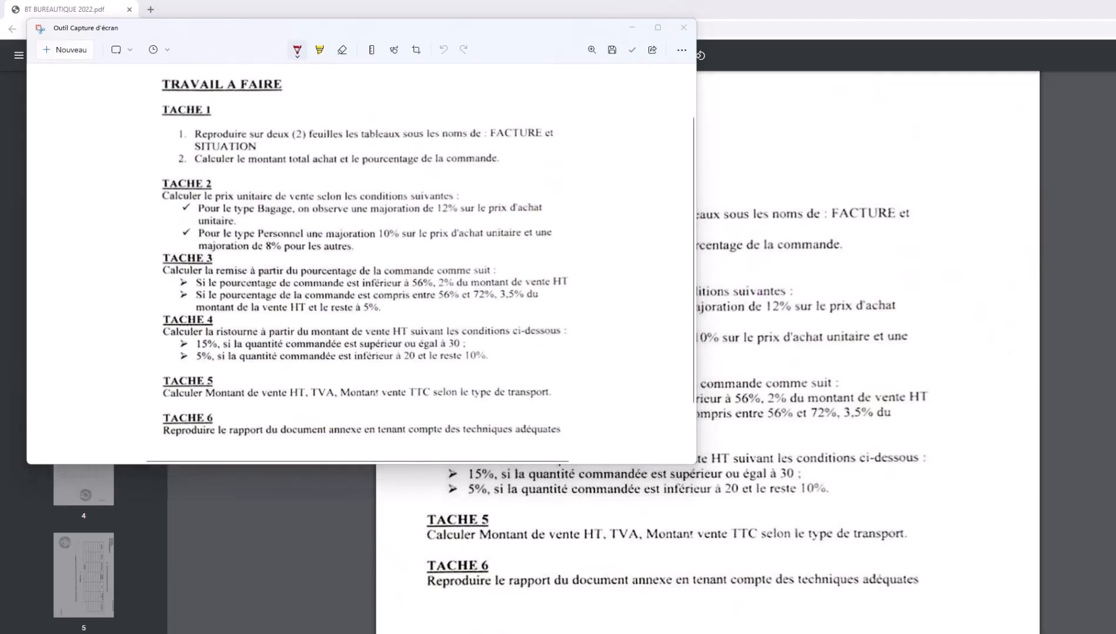
{"action": "key", "text": "alt+Tab"}
{"action": "left_click", "coordinate": [735, 343]}
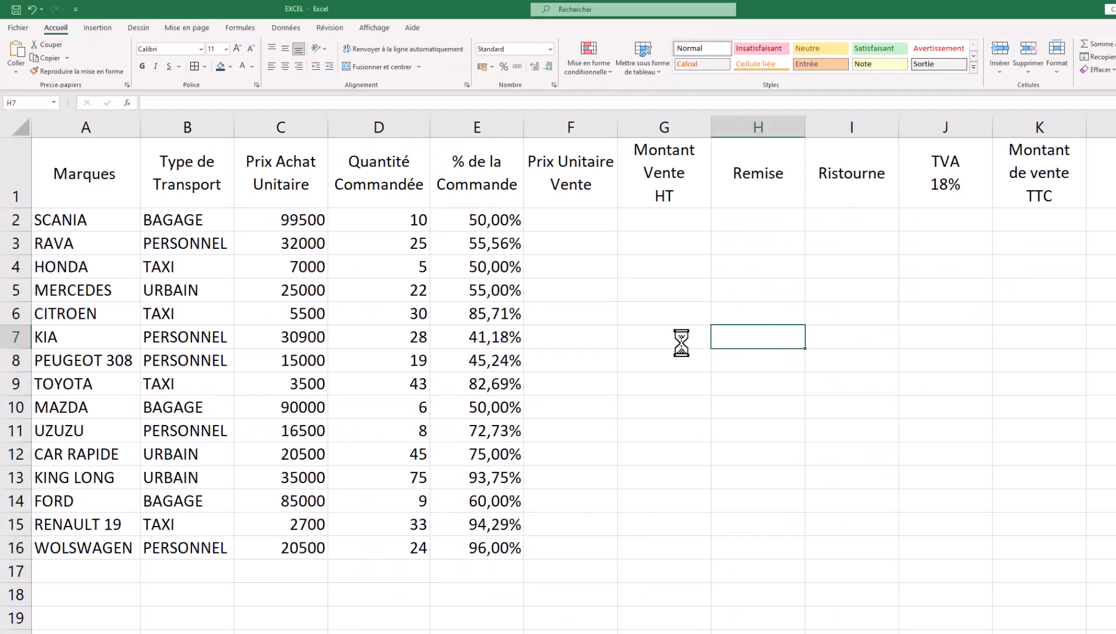
- Paste the task-list screenshot and resize it to sit right of the order table from row 2
{"action": "key", "text": "ctrl+v"}
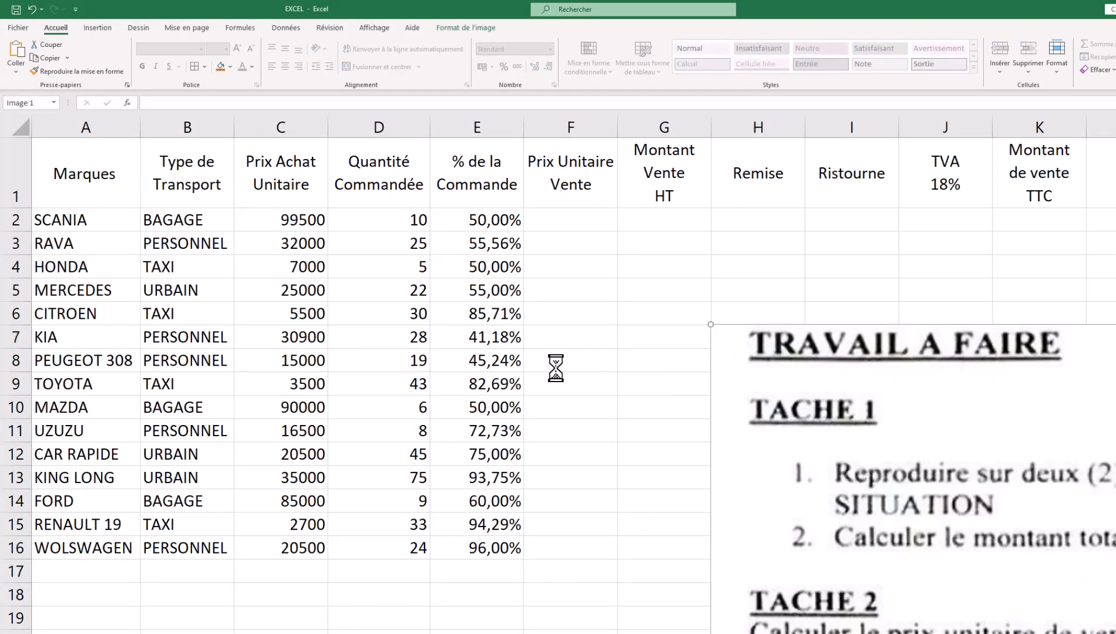
{"action": "left_click_drag", "start_coordinate": [747, 419], "coordinate": [885, 623]}
{"action": "left_click_drag", "start_coordinate": [642, 508], "coordinate": [328, 230]}
{"action": "left_click_drag", "start_coordinate": [819, 506], "coordinate": [346, 437]}
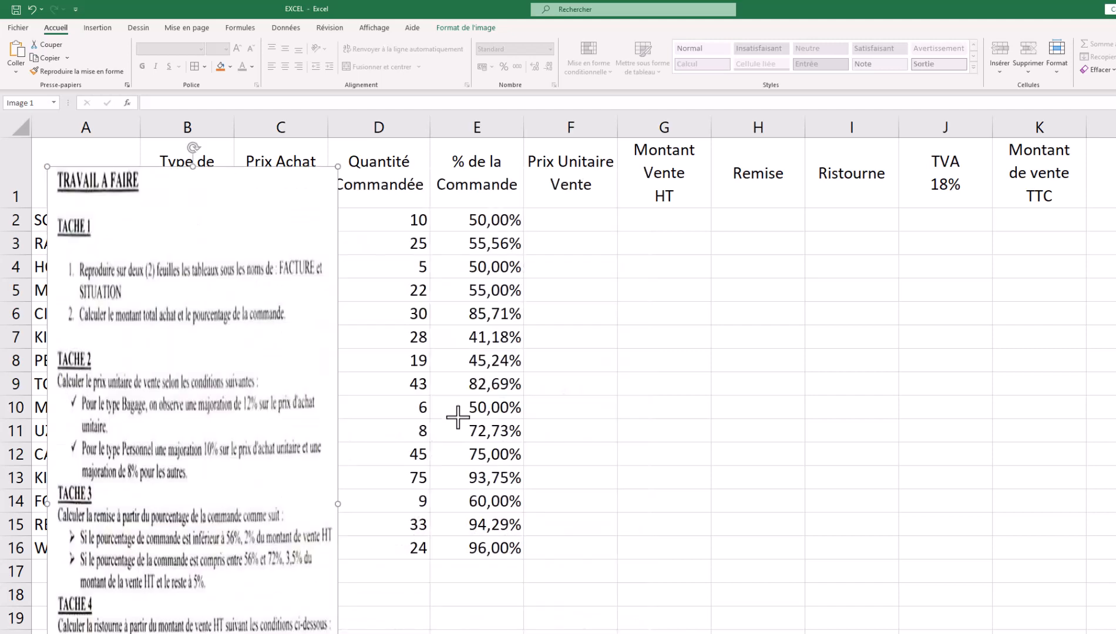
{"action": "left_click_drag", "start_coordinate": [336, 505], "coordinate": [451, 478]}
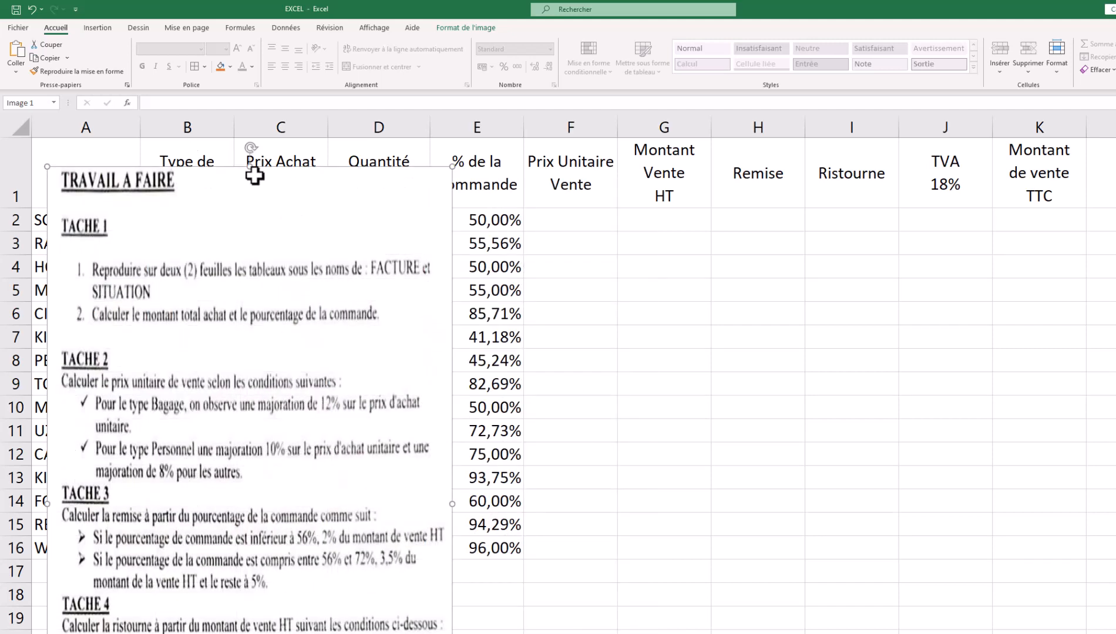
{"action": "left_click_drag", "start_coordinate": [249, 173], "coordinate": [232, 294]}
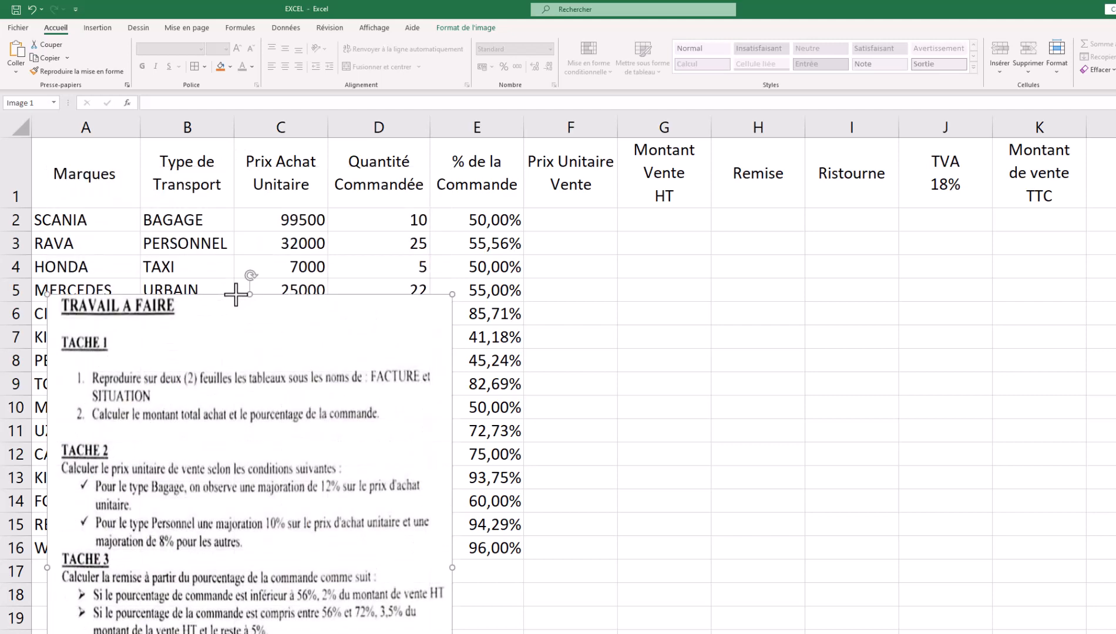
{"action": "left_click_drag", "start_coordinate": [348, 388], "coordinate": [1115, 311]}
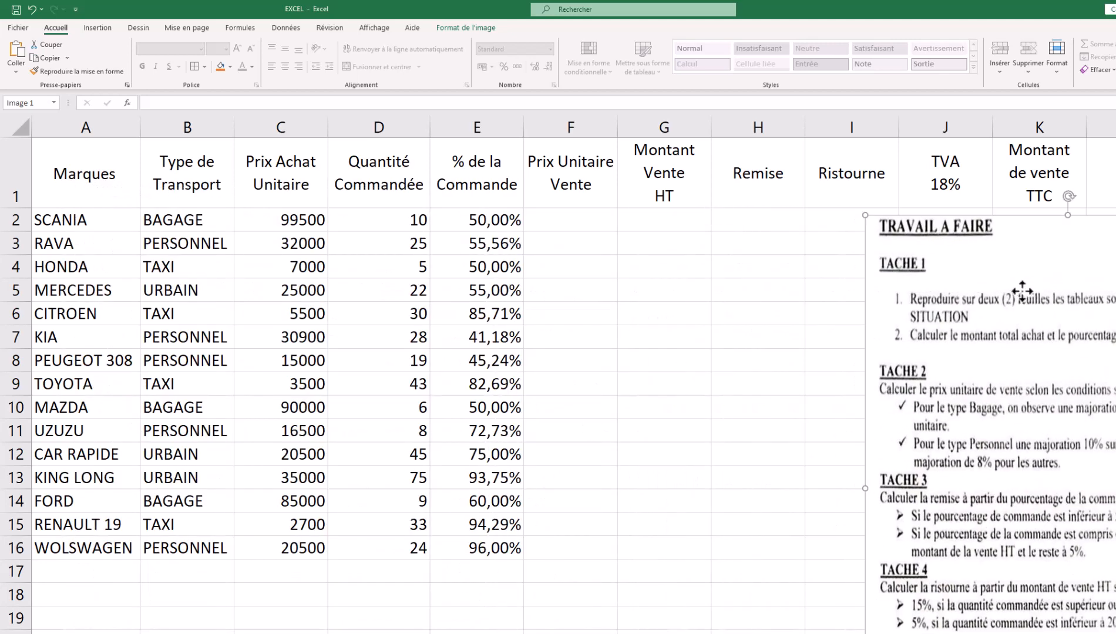
{"action": "left_click_drag", "start_coordinate": [1023, 291], "coordinate": [865, 287]}
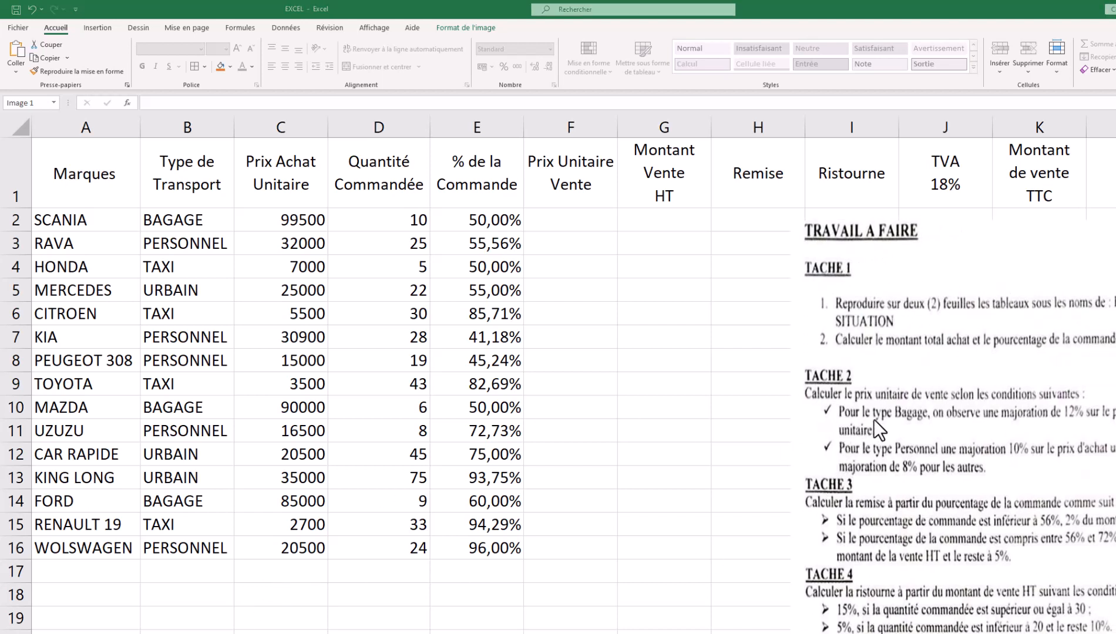
{"action": "left_click", "coordinate": [884, 278]}
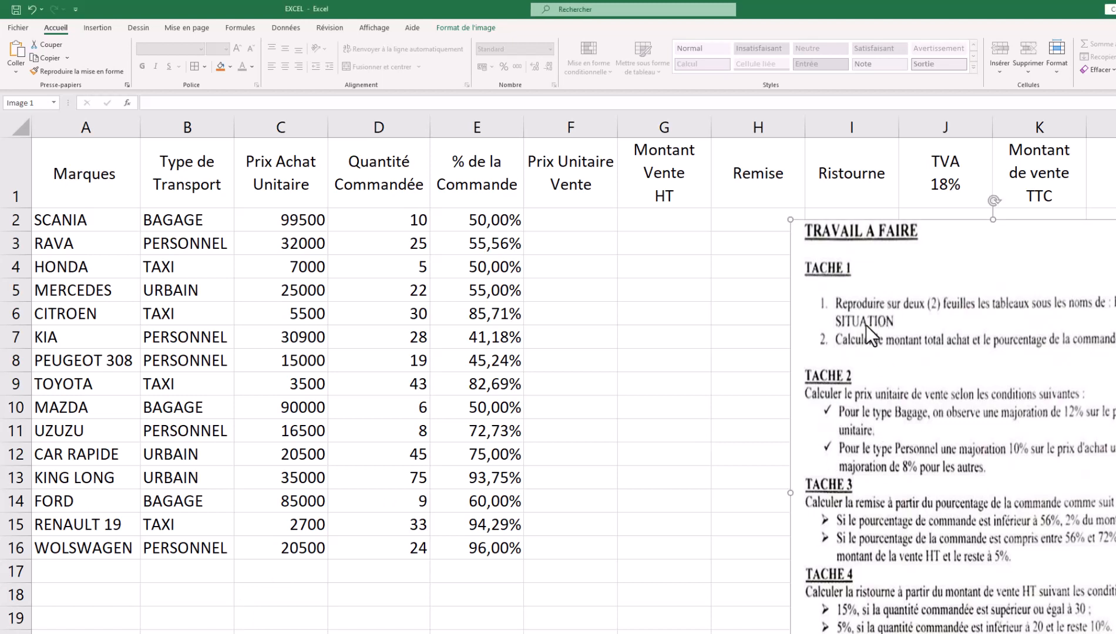
{"action": "left_click", "coordinate": [239, 605]}
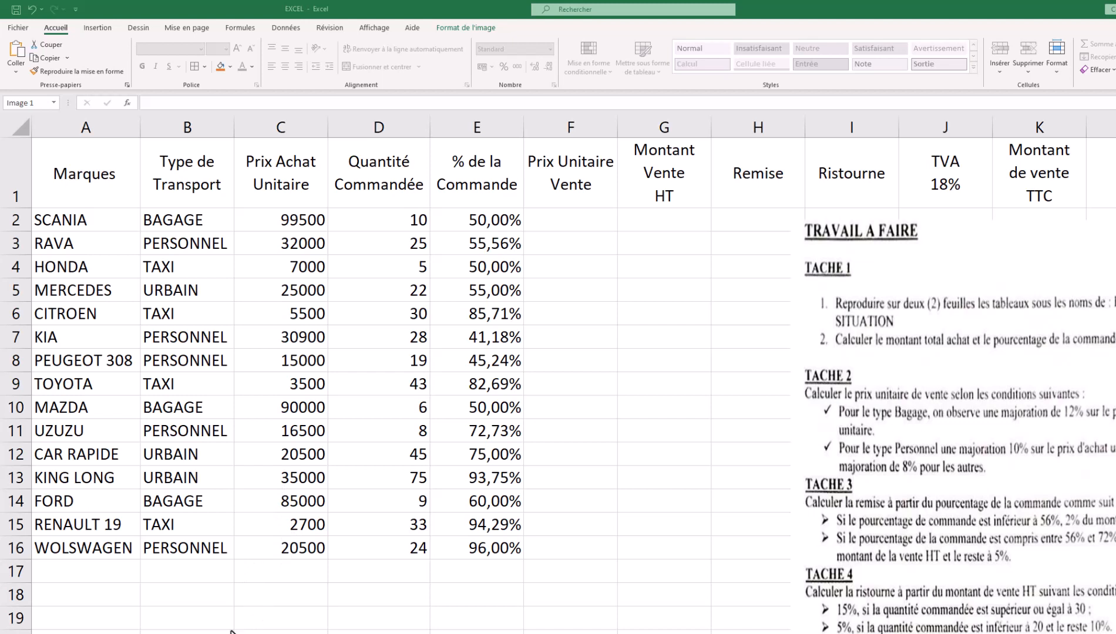
{"action": "left_click", "coordinate": [205, 614]}
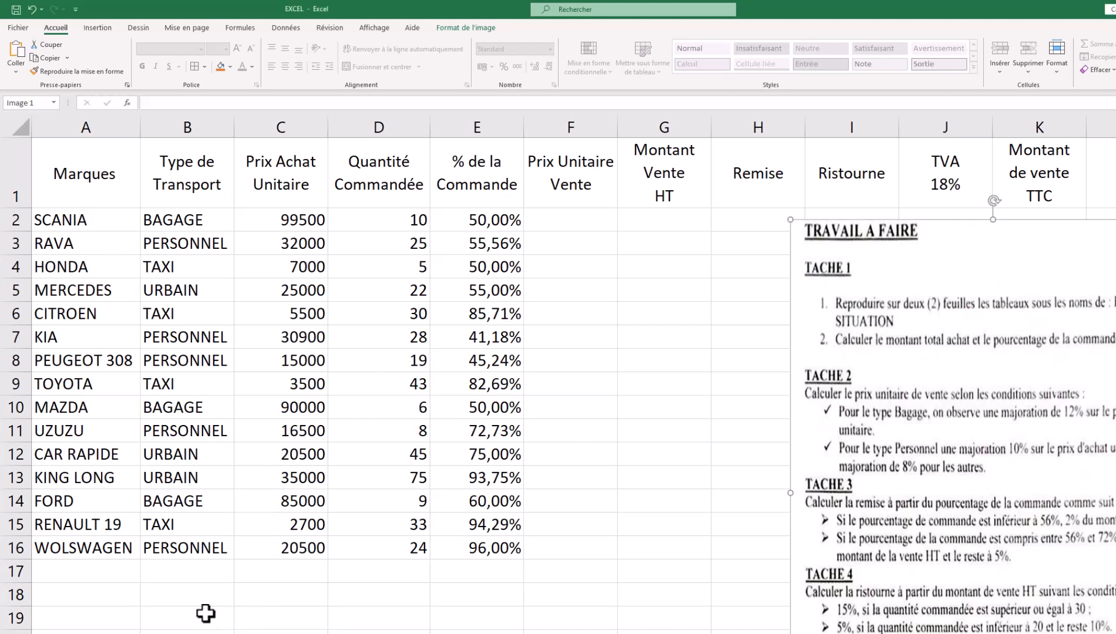
- Enter BAGAGE with a rate of 12% in cells B19 and C19
{"action": "left_click", "coordinate": [205, 613]}
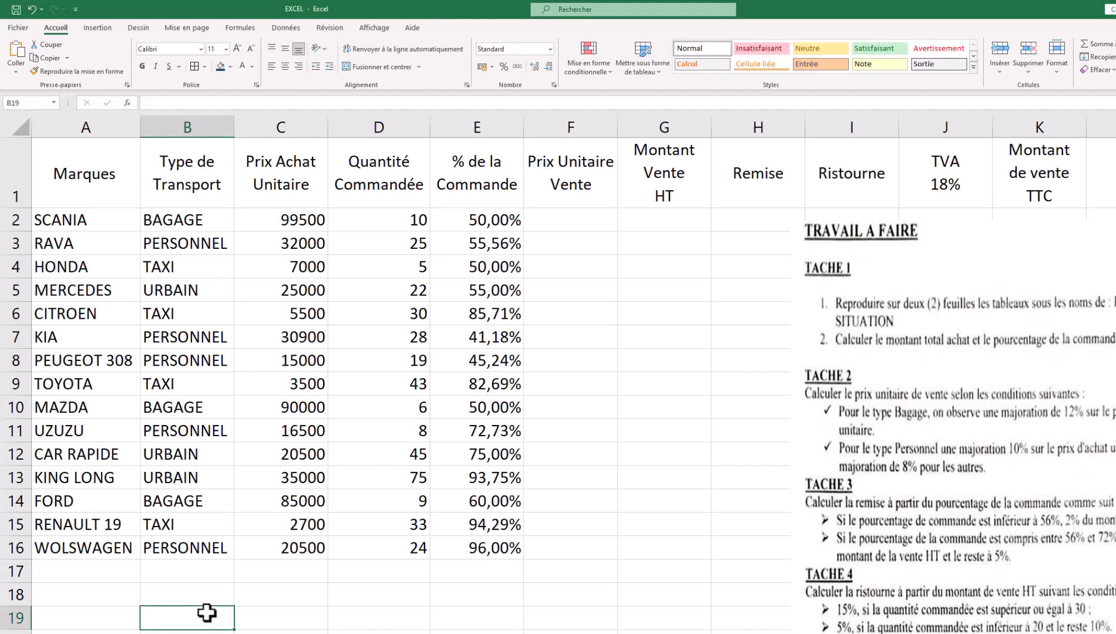
{"action": "type", "text": "BA"}
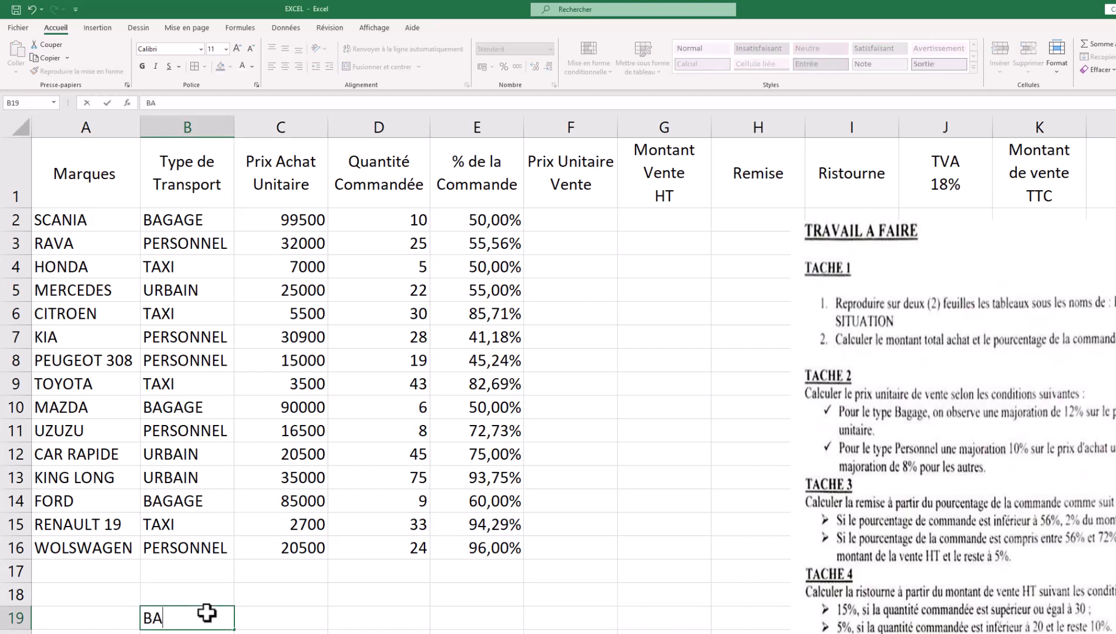
{"action": "type", "text": "GAGE"}
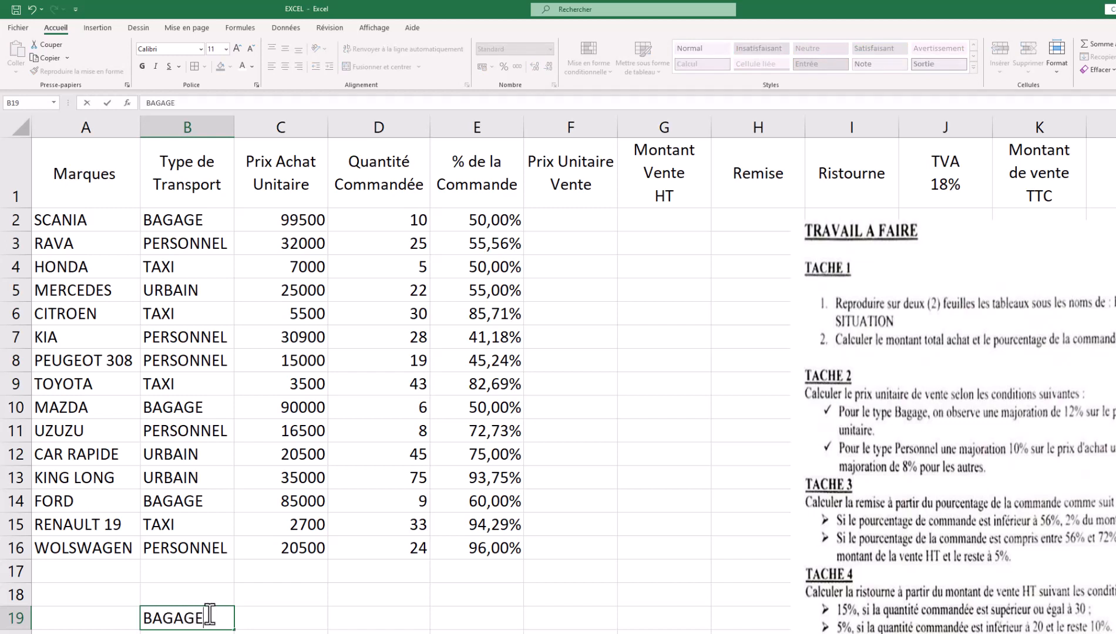
{"action": "left_click", "coordinate": [258, 609]}
{"action": "type", "text": "12"}
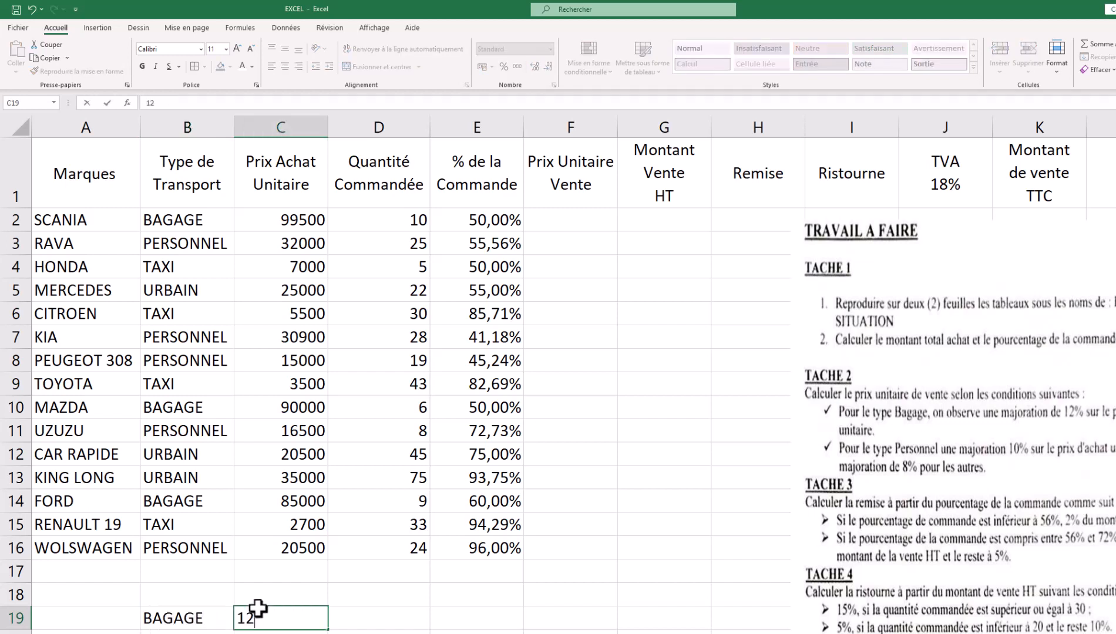
{"action": "type", "text": "ù"}
{"action": "key", "text": "BackSpace"}
{"action": "type", "text": "%"}
{"action": "left_click", "coordinate": [208, 632]}
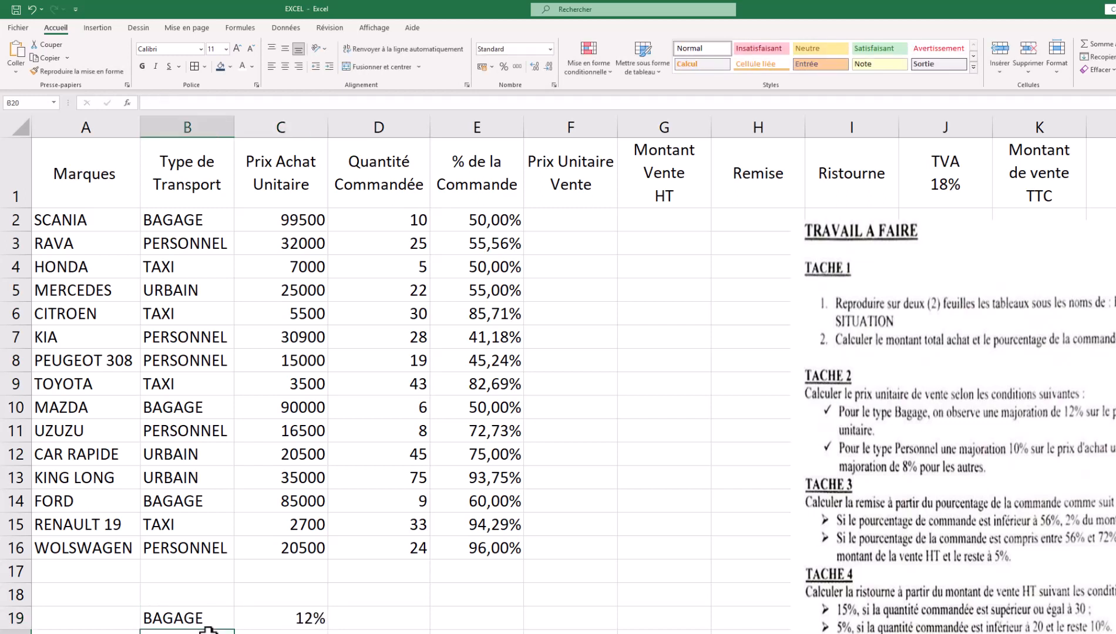
- Add the PERSONNEL row with rate 10 and the AUTRES row with 8%
{"action": "type", "text": "PERSONNEL"}
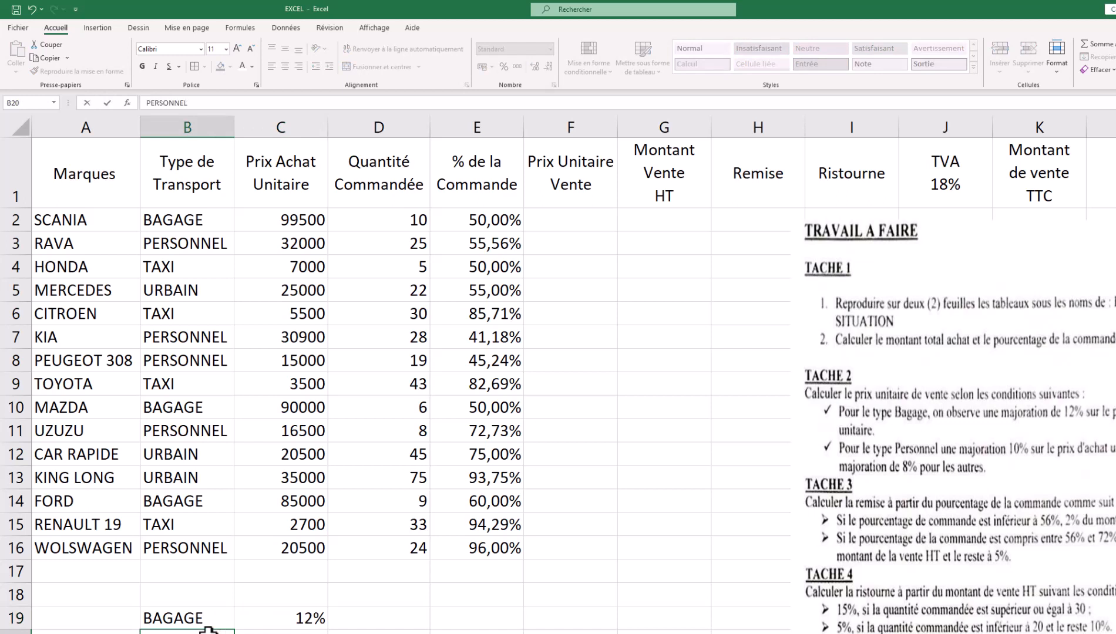
{"action": "key", "text": "Tab"}
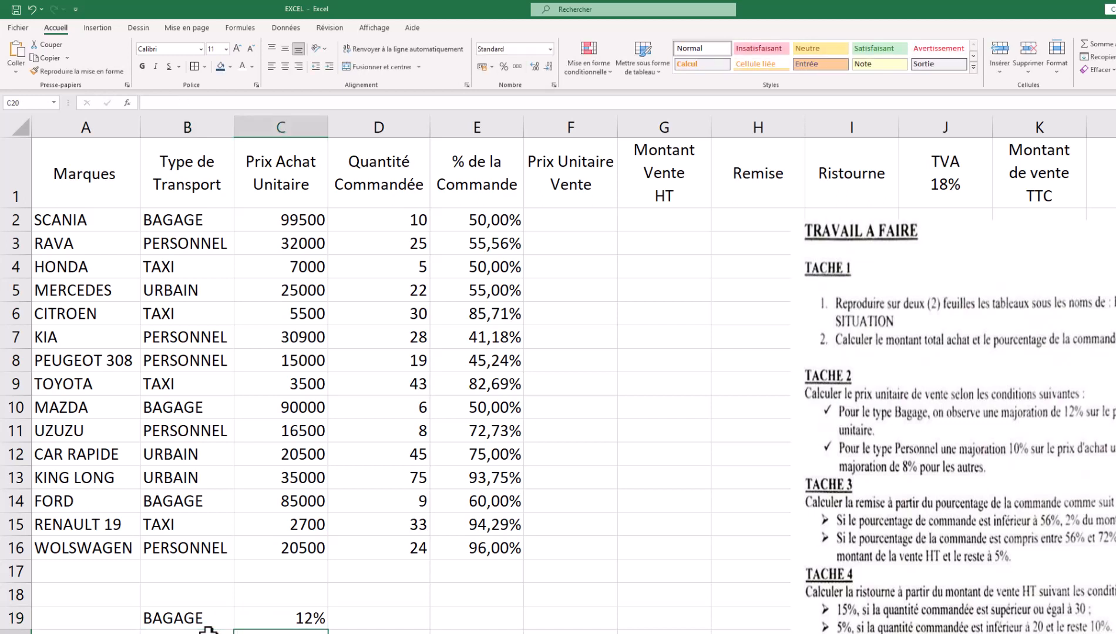
{"action": "type", "text": "10"}
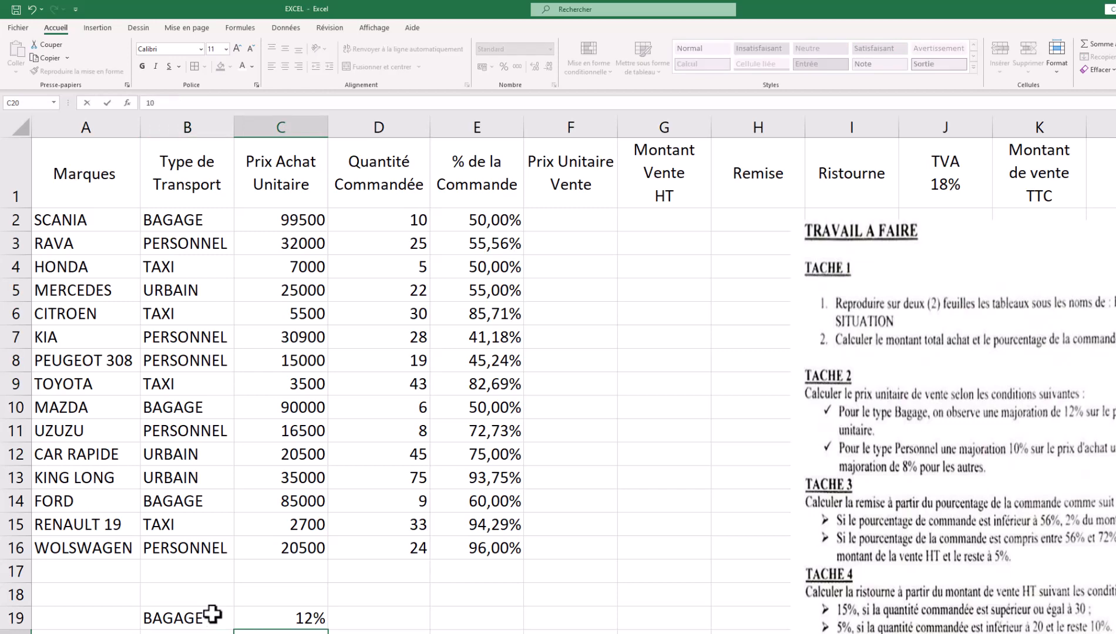
{"action": "key", "text": "Tab"}
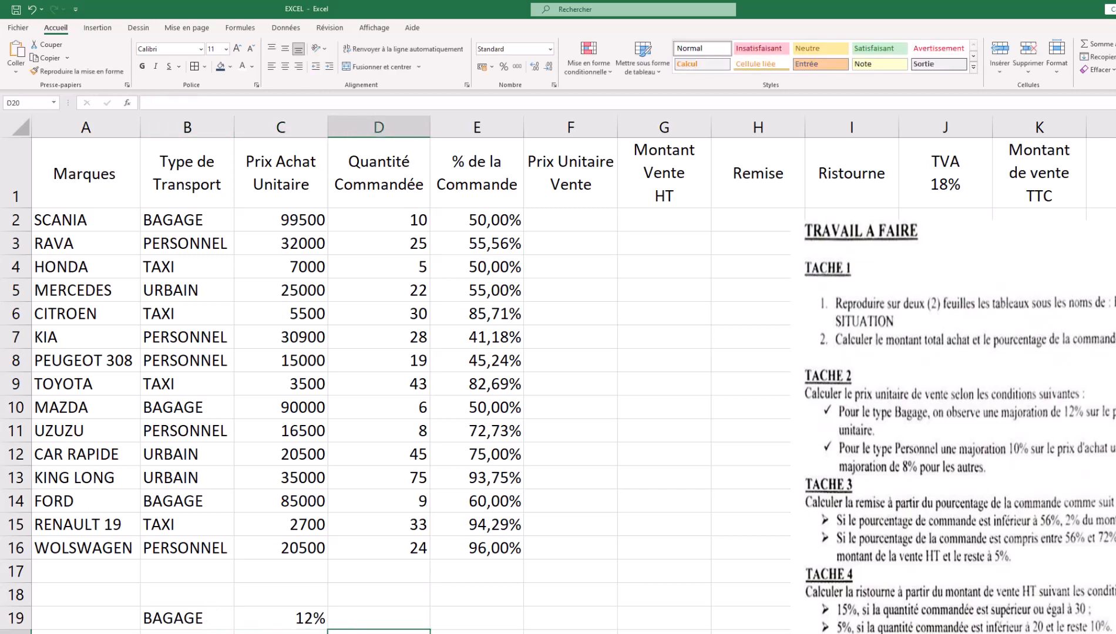
{"action": "scroll", "coordinate": [279, 572], "scroll_direction": "down", "scroll_amount": 1}
{"action": "left_click", "coordinate": [199, 551]}
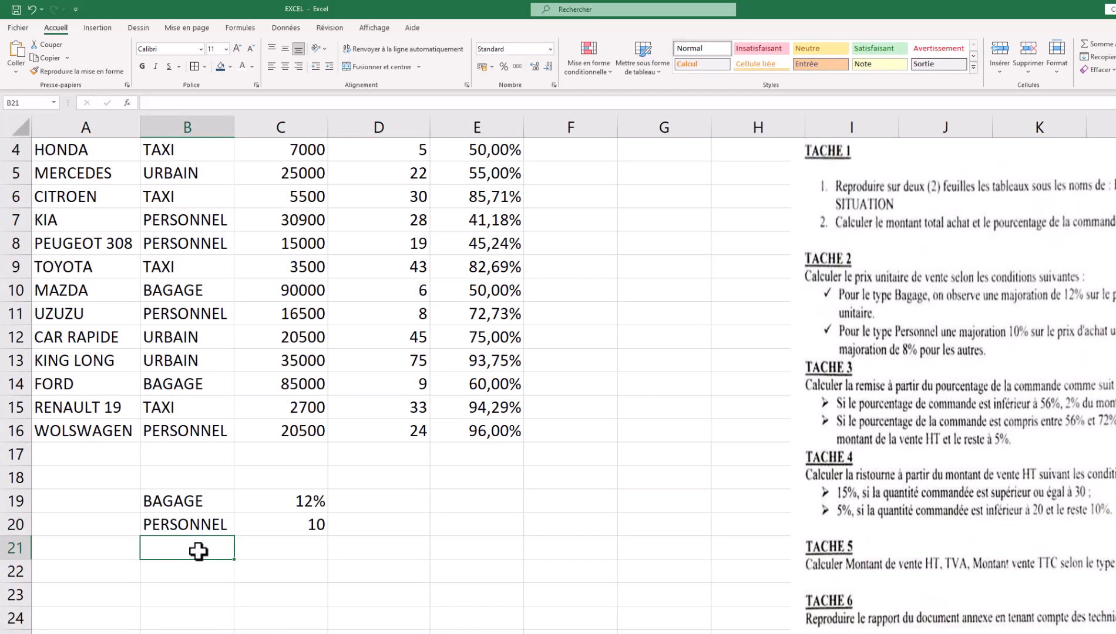
{"action": "type", "text": "AUTRES"}
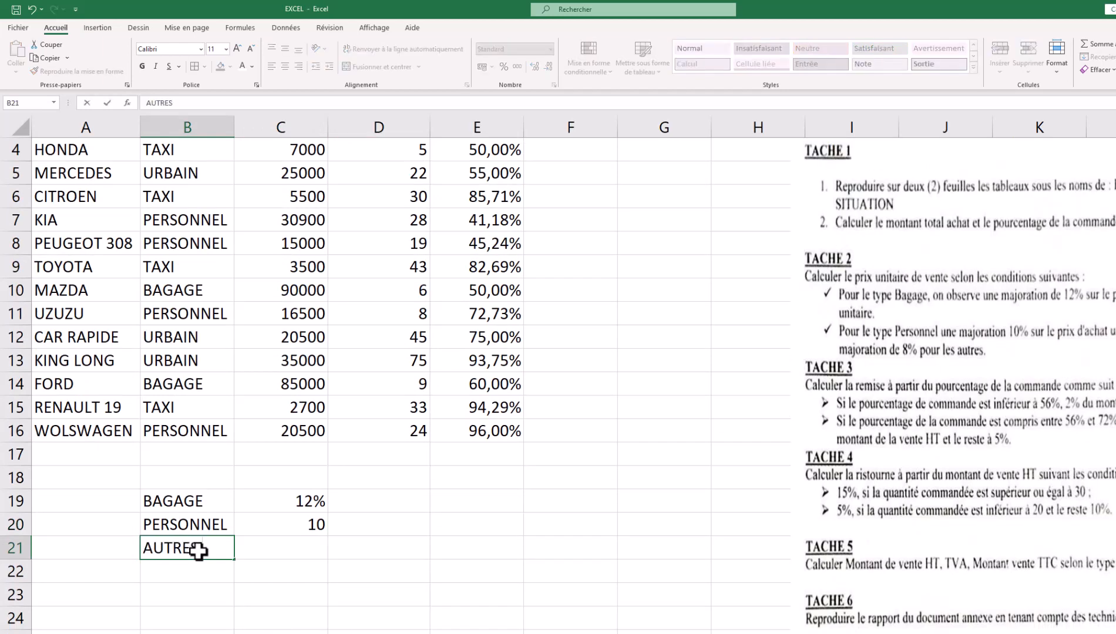
{"action": "key", "text": "Tab"}
{"action": "type", "text": "8%"}
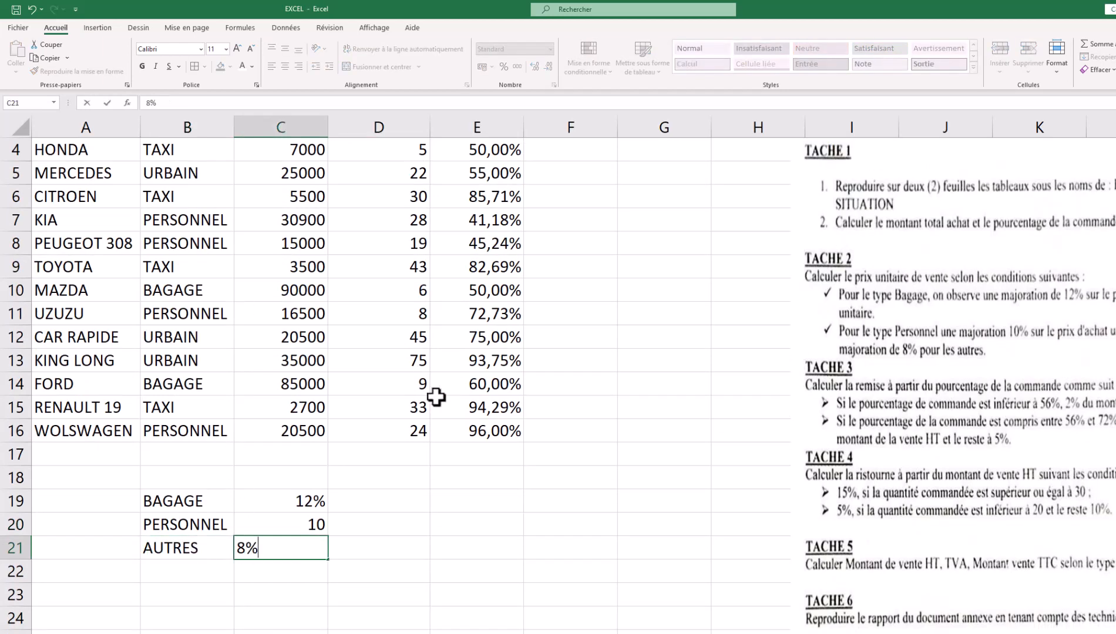
- Delete the empty row 18 and move the task picture down and left
{"action": "scroll", "coordinate": [471, 345], "scroll_direction": "up", "scroll_amount": 1}
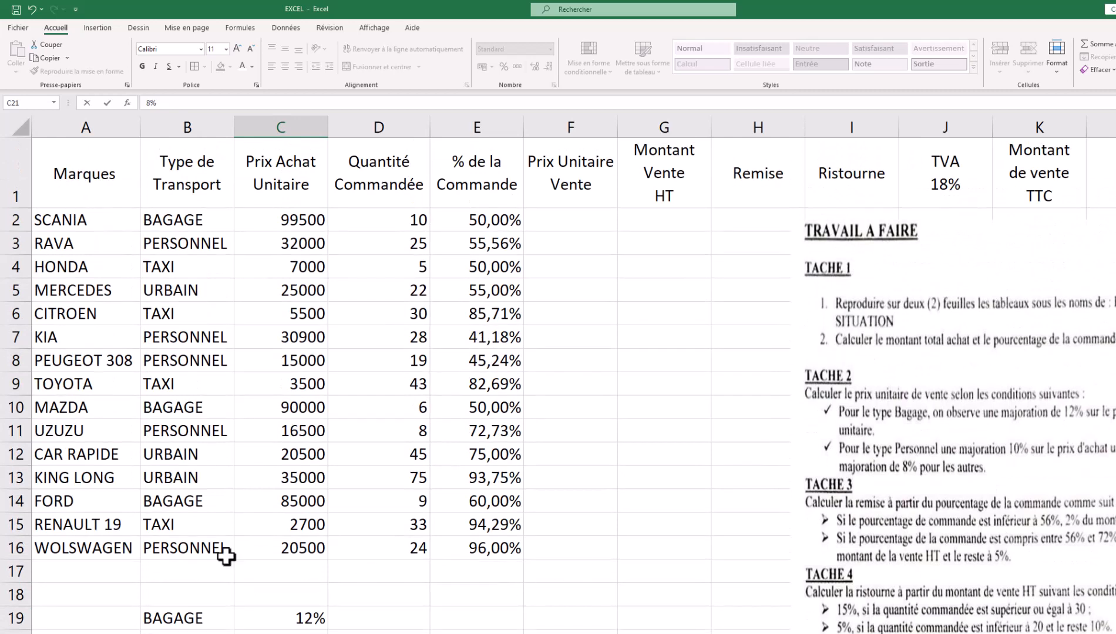
{"action": "left_click", "coordinate": [16, 595]}
{"action": "right_click", "coordinate": [16, 595]}
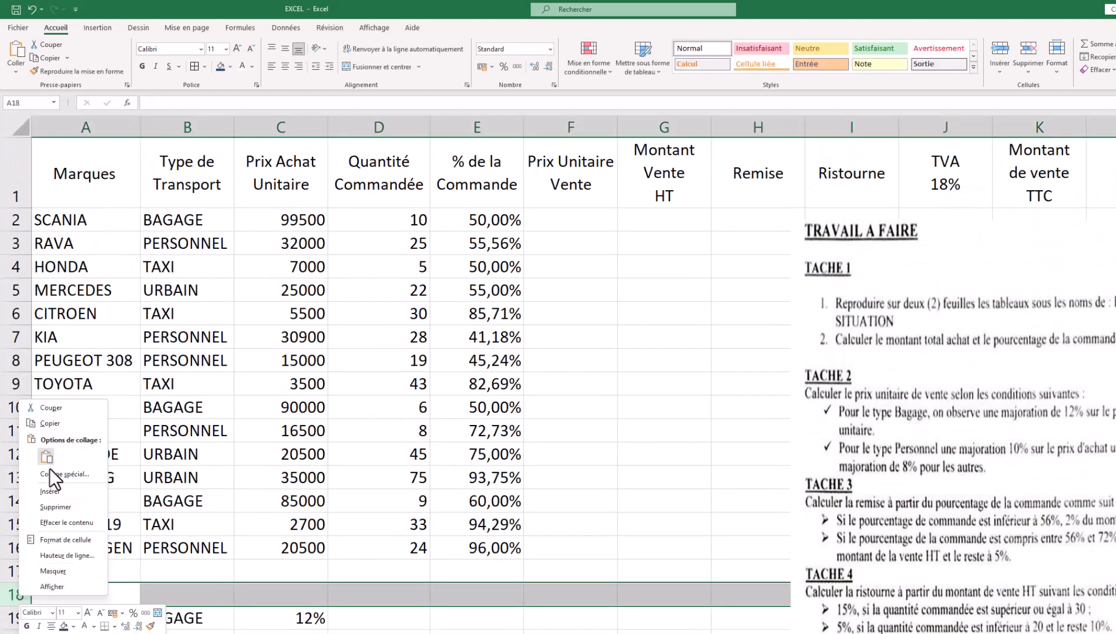
{"action": "left_click", "coordinate": [70, 506]}
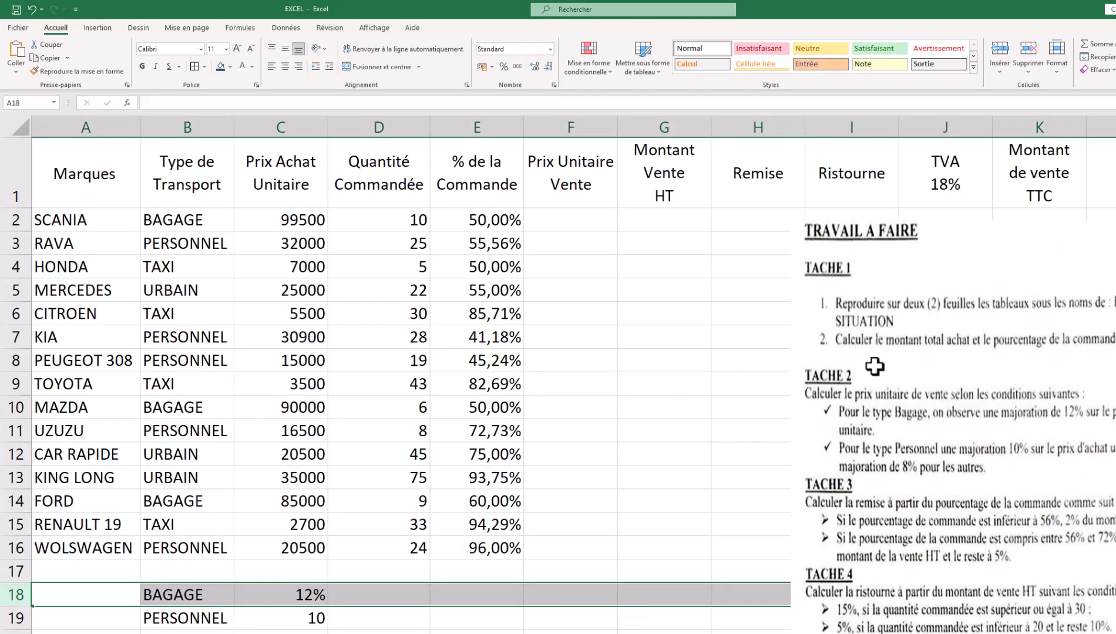
{"action": "left_click_drag", "start_coordinate": [851, 286], "coordinate": [824, 345]}
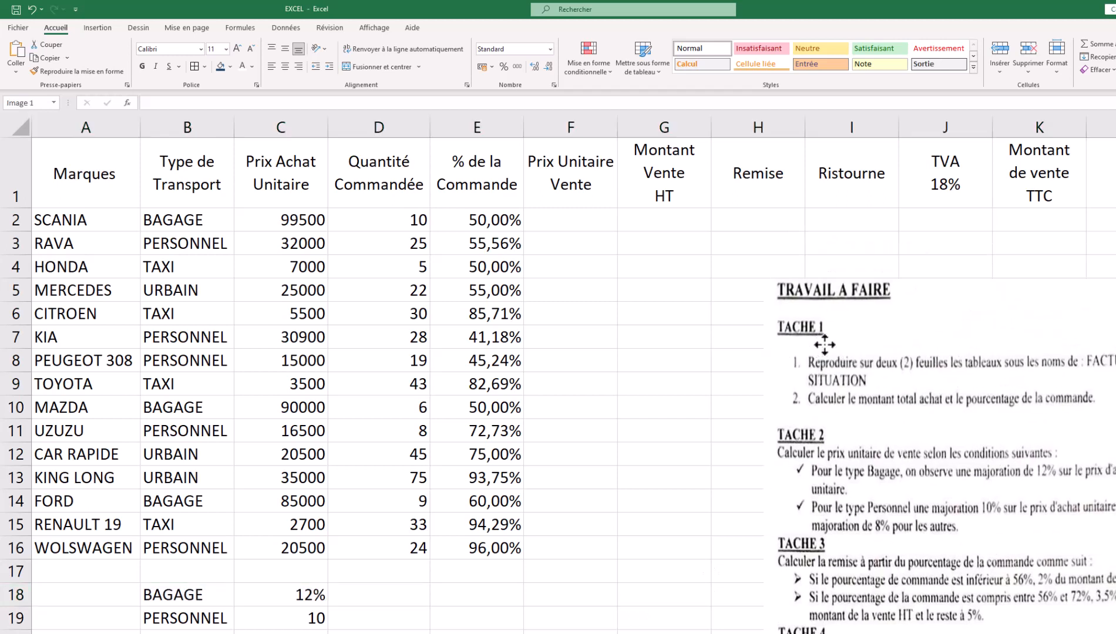
{"action": "left_click", "coordinate": [570, 219]}
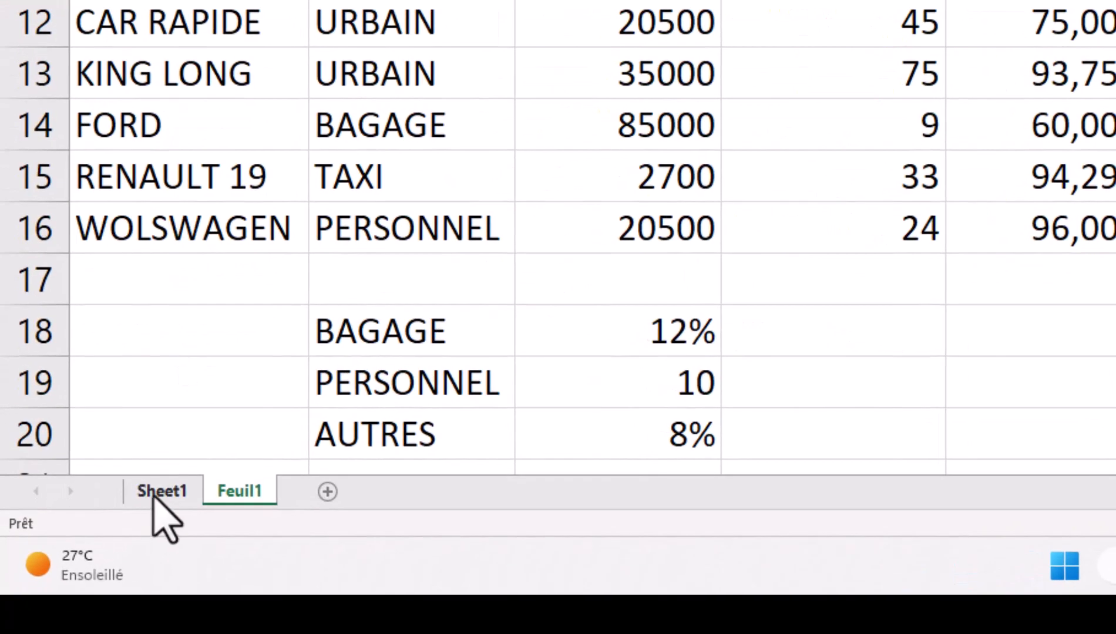
- Rename Sheet1 to ANNEXE 1 and Feuil1 to ANNEXE 2
{"action": "left_click", "coordinate": [164, 491]}
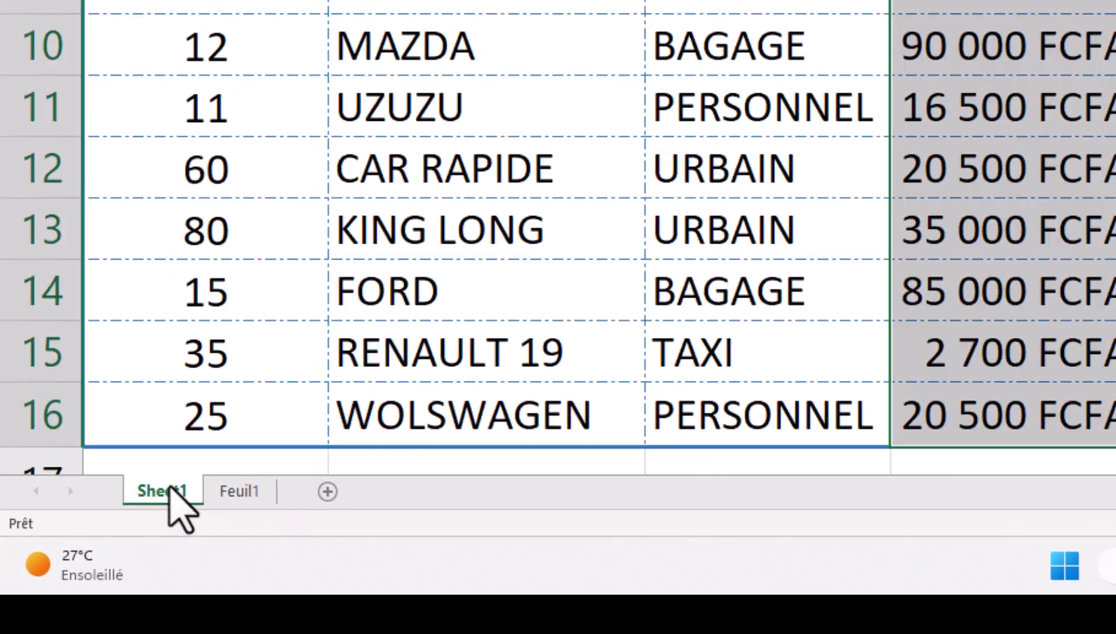
{"action": "right_click", "coordinate": [162, 493]}
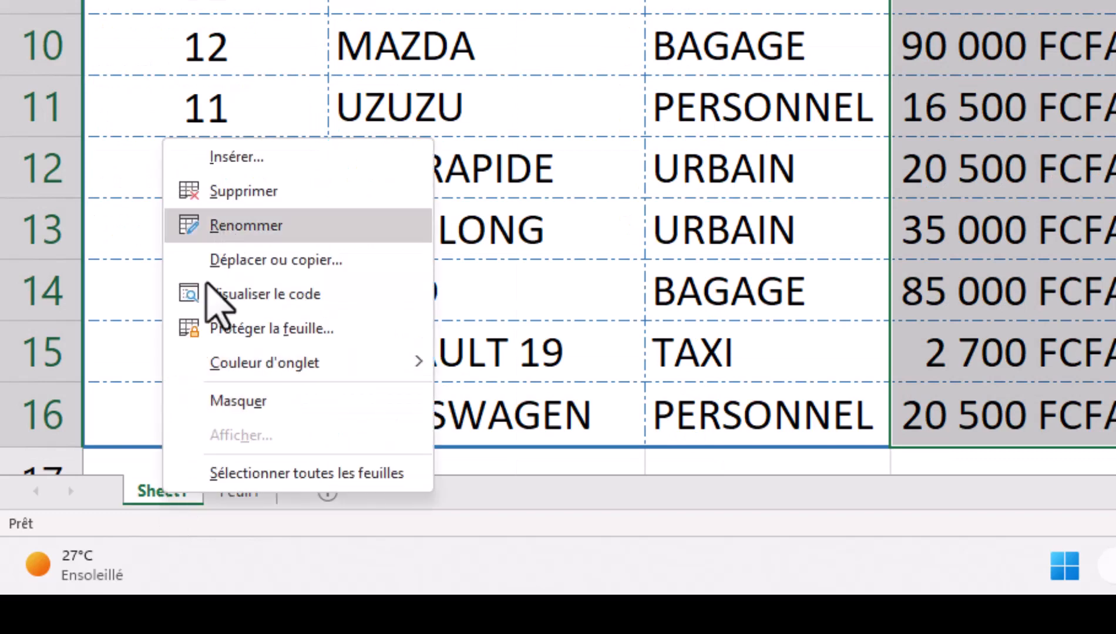
{"action": "left_click", "coordinate": [228, 231]}
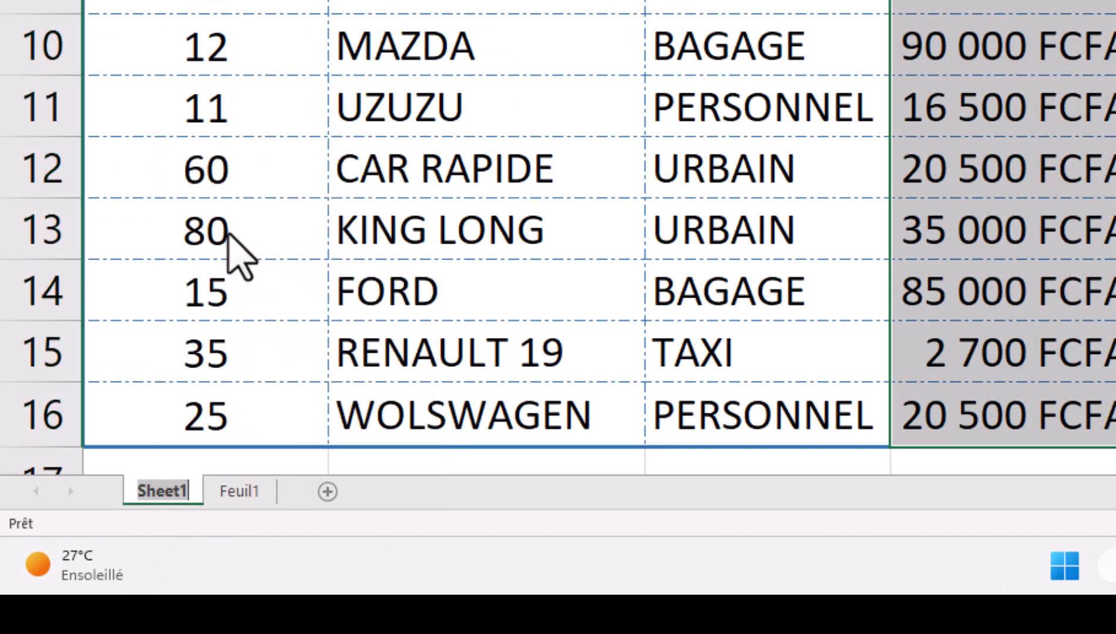
{"action": "type", "text": "ANNEXE"}
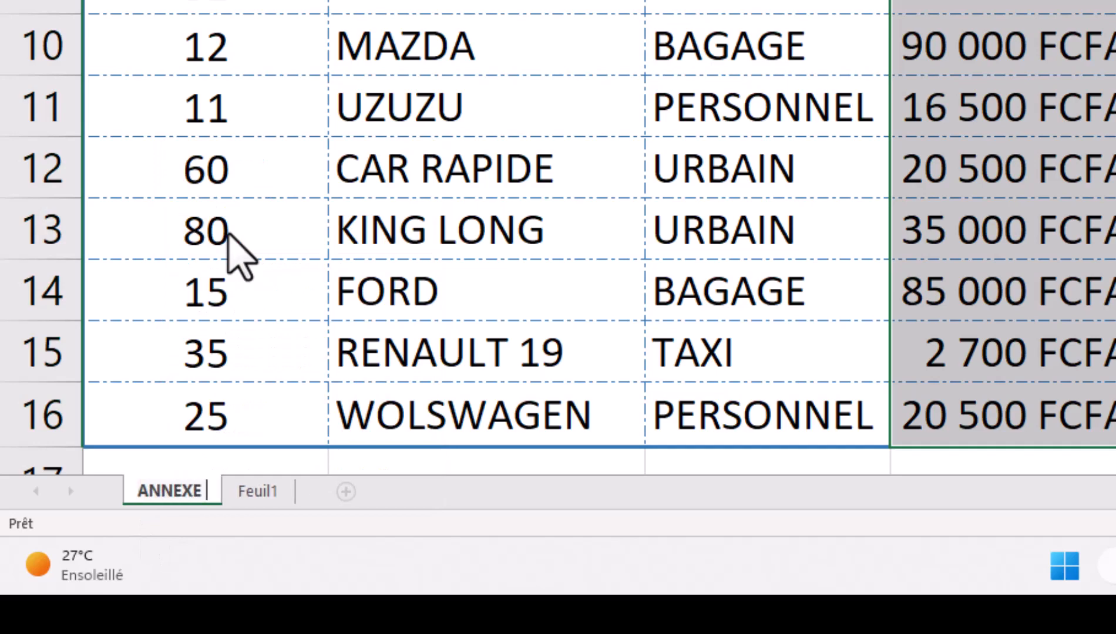
{"action": "type", "text": " 1"}
{"action": "key", "text": "Return"}
{"action": "right_click", "coordinate": [264, 493]}
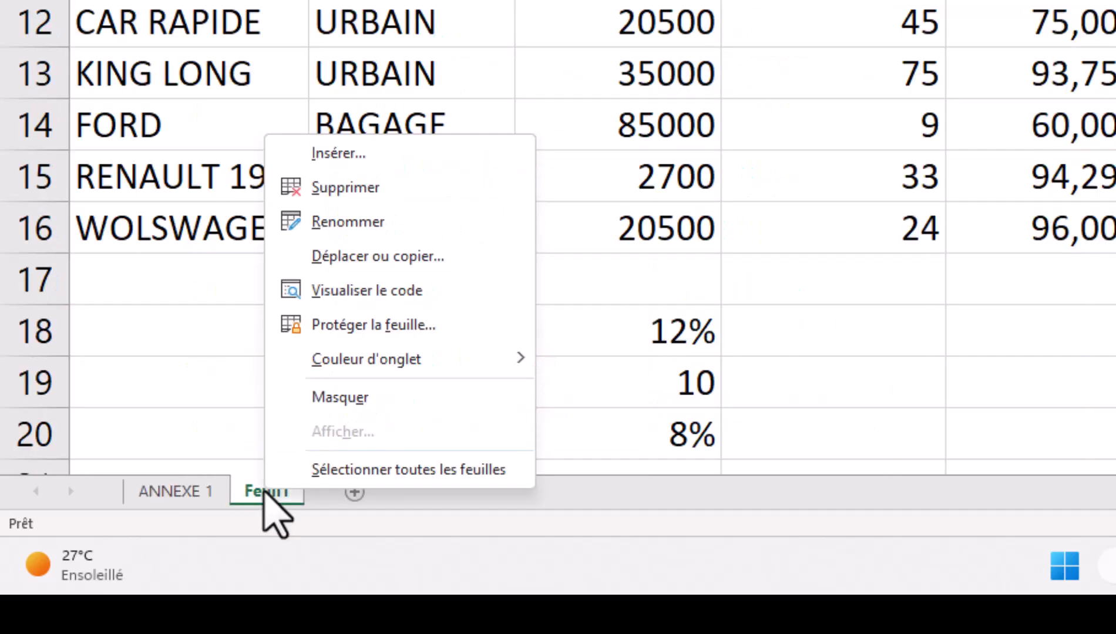
{"action": "left_click", "coordinate": [356, 222]}
{"action": "type", "text": "A"}
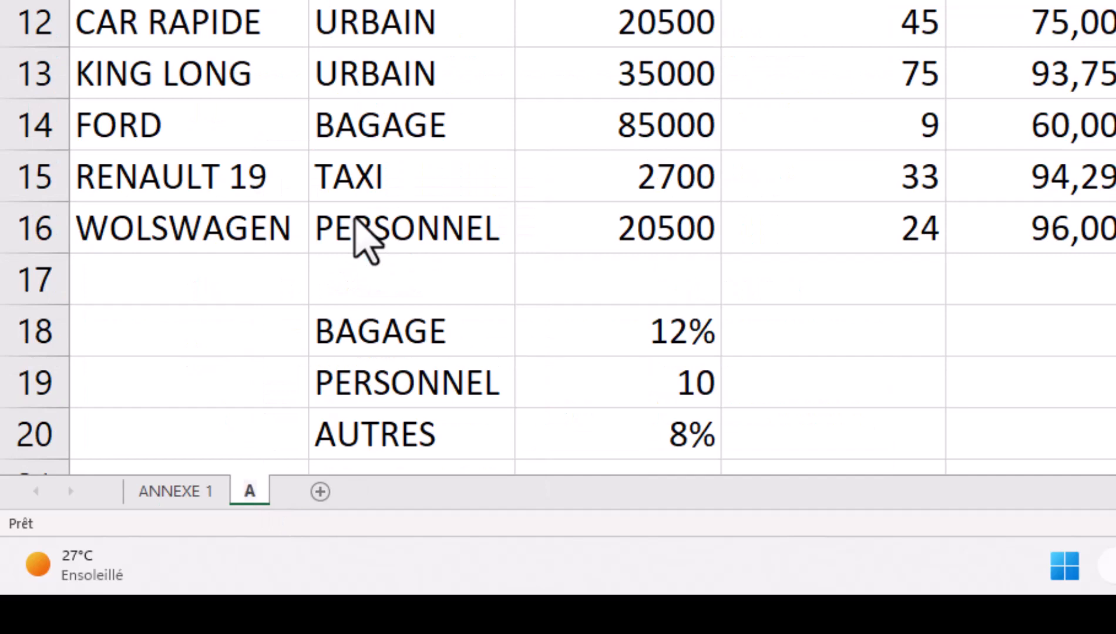
{"action": "type", "text": "NNEXE"}
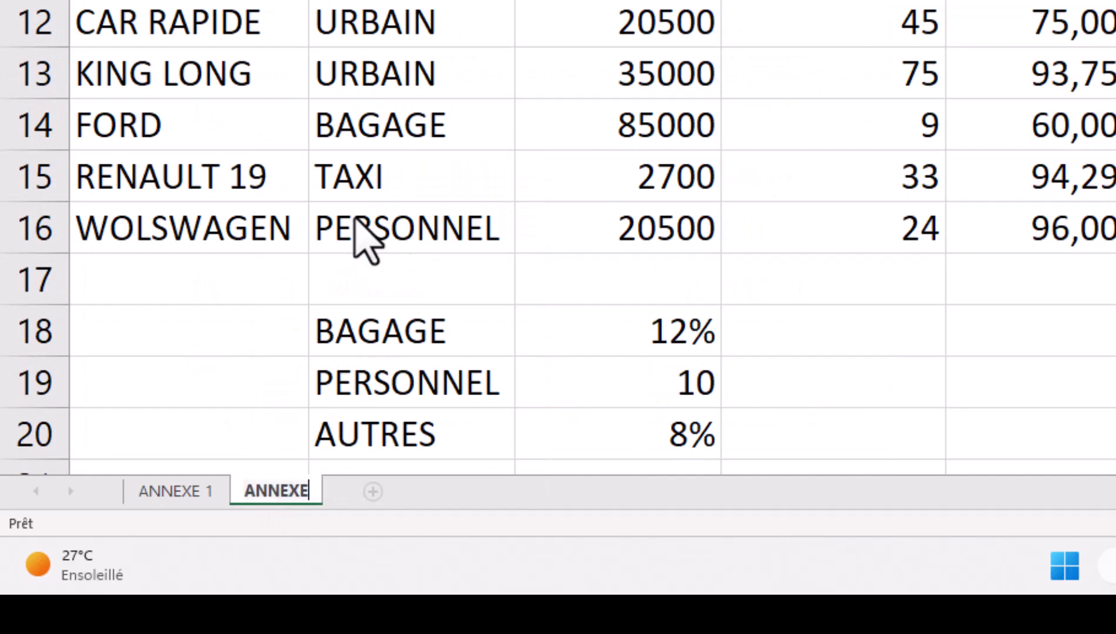
{"action": "type", "text": " 2"}
{"action": "left_click", "coordinate": [181, 319]}
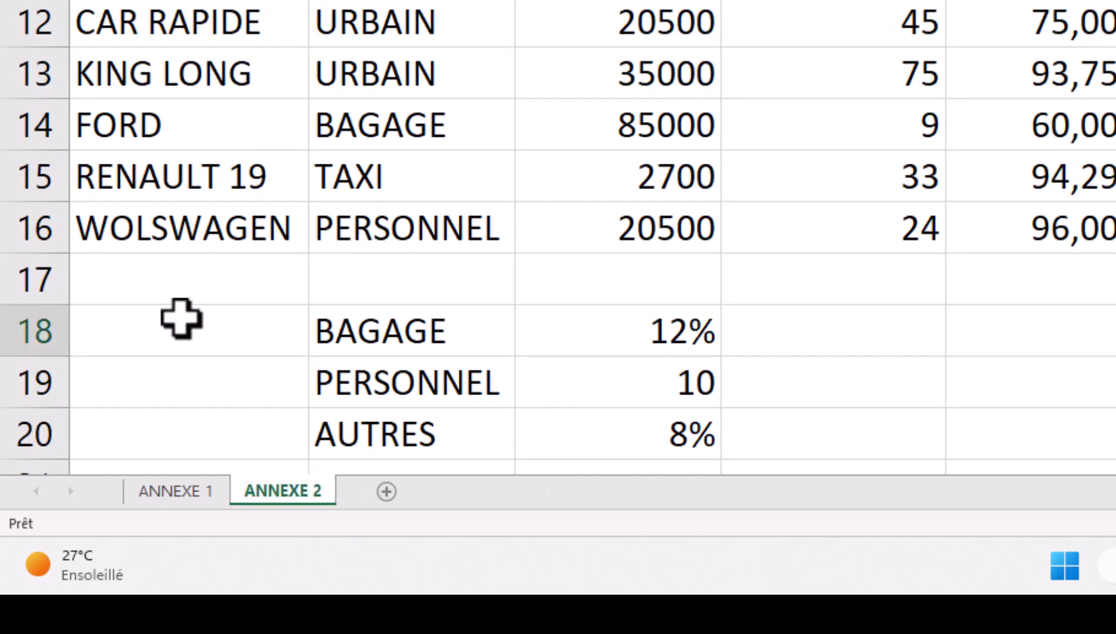
- Set the tab colour of both ANNEXE 1 and ANNEXE 2 to blue
{"action": "right_click", "coordinate": [209, 483]}
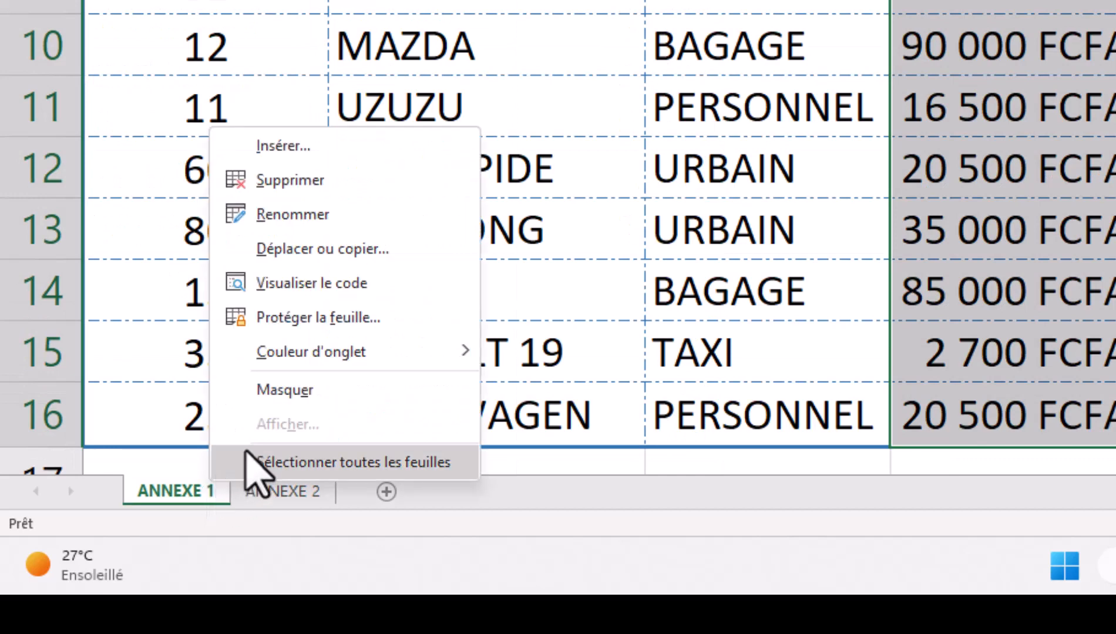
{"action": "mouse_move", "coordinate": [385, 351]}
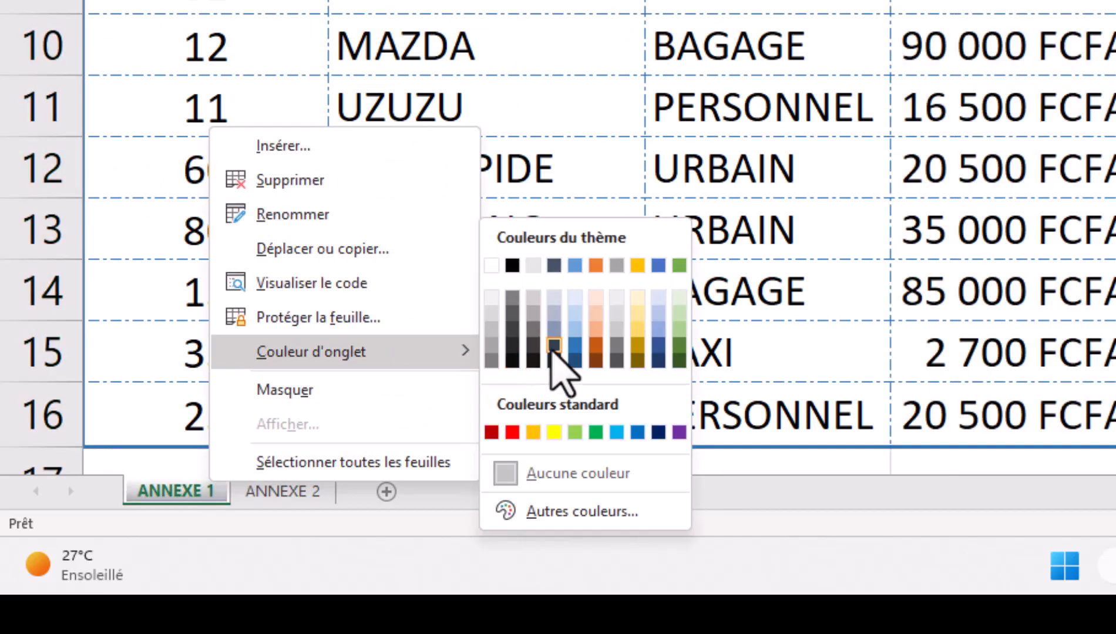
{"action": "left_click", "coordinate": [575, 346]}
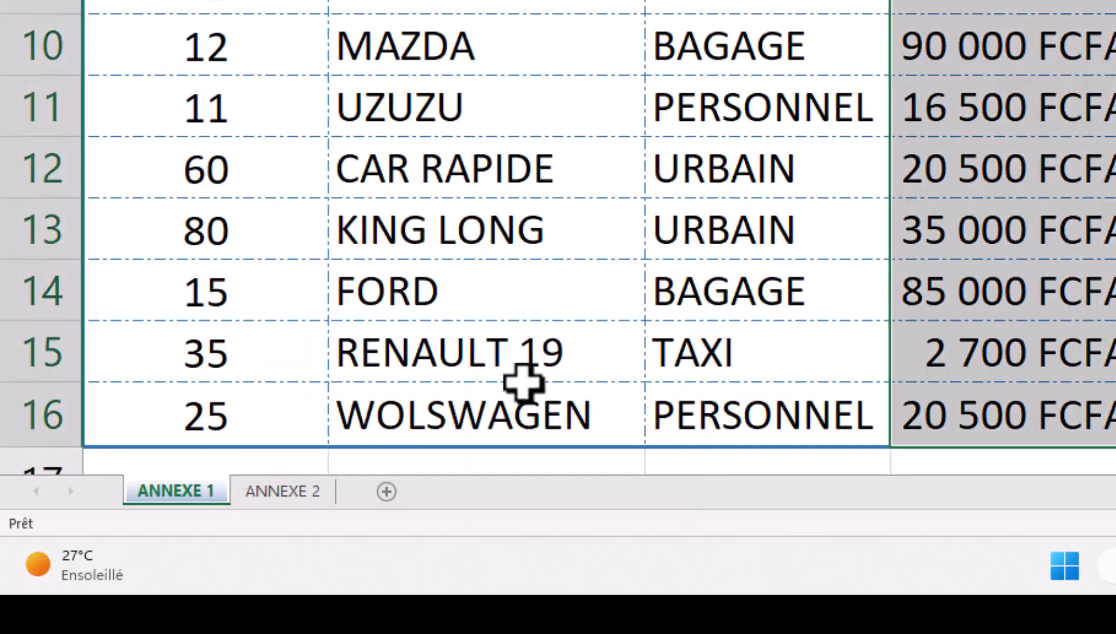
{"action": "left_click", "coordinate": [291, 491]}
{"action": "right_click", "coordinate": [292, 493]}
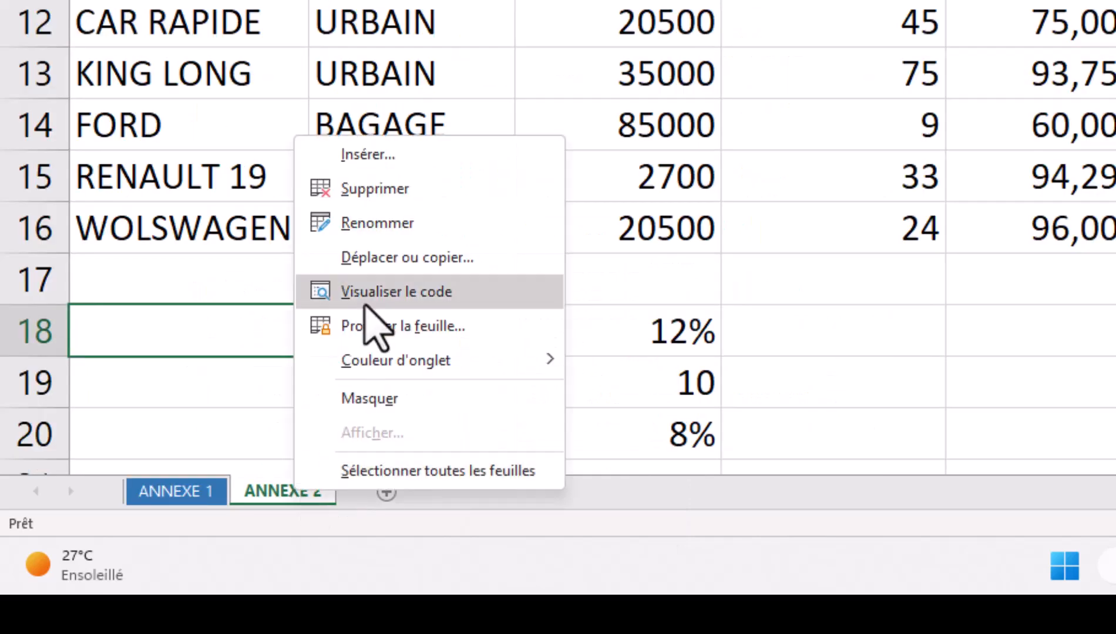
{"action": "mouse_move", "coordinate": [435, 355]}
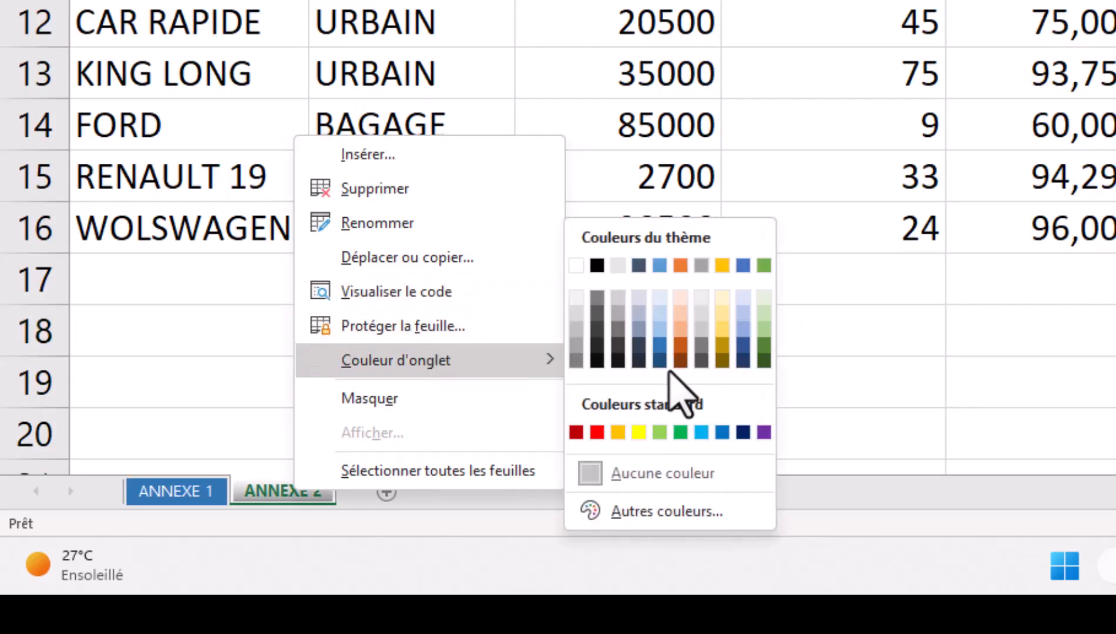
{"action": "left_click", "coordinate": [663, 334]}
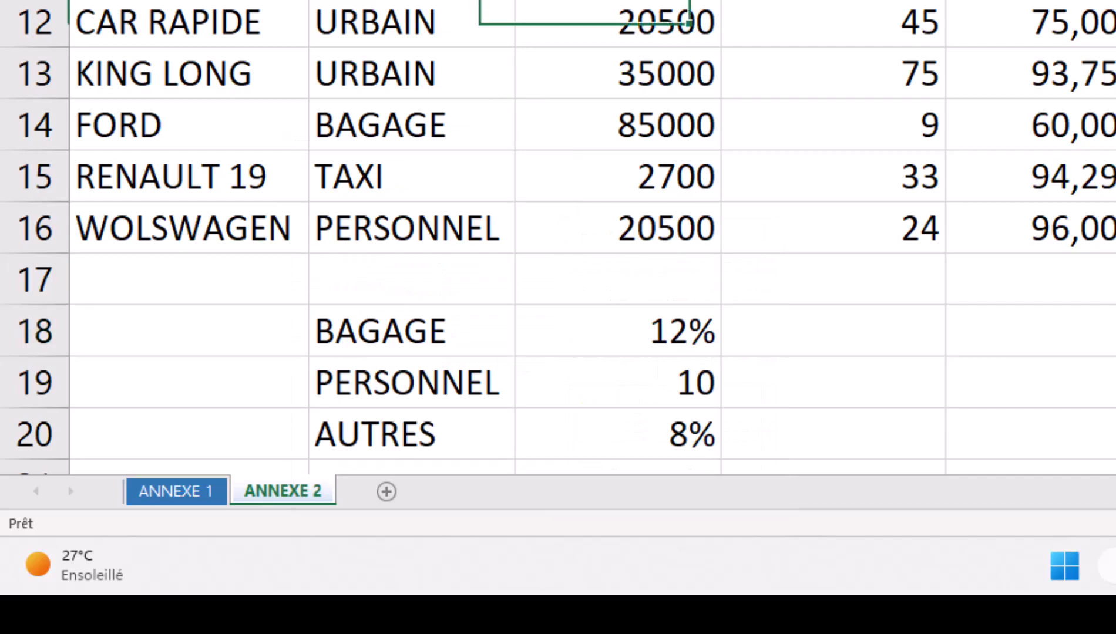
- Select cell F2 on the ANNEXE 2 sheet
{"action": "left_click", "coordinate": [468, 346]}
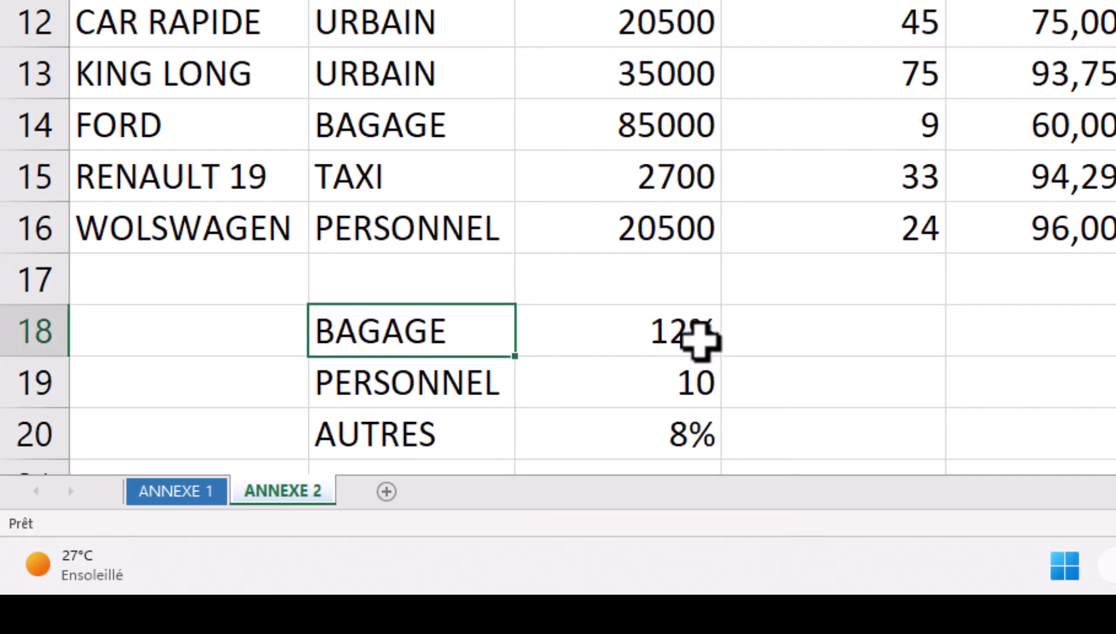
{"action": "left_click", "coordinate": [583, 138]}
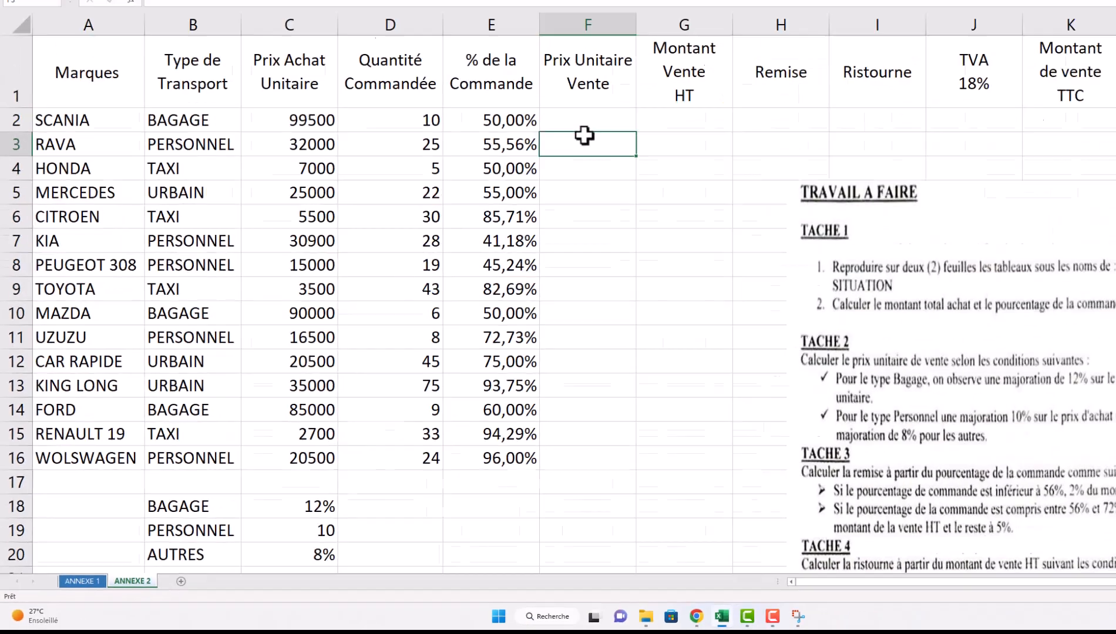
{"action": "key", "text": "Up"}
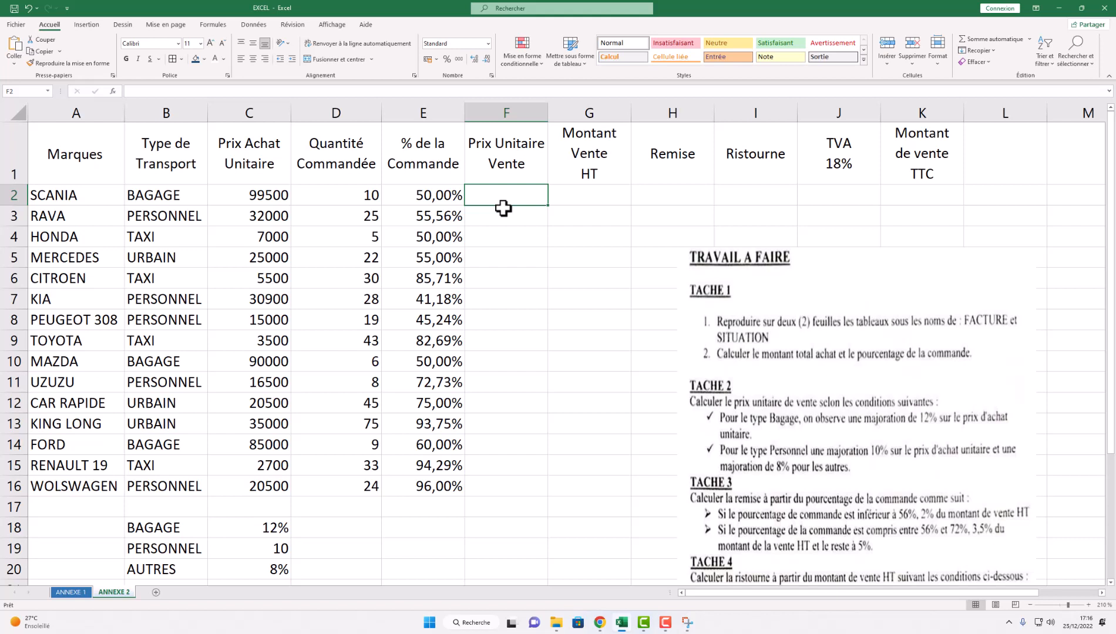
- Start the formula =SI(B2 in F2 so it tests the transport type
{"action": "type", "text": "="}
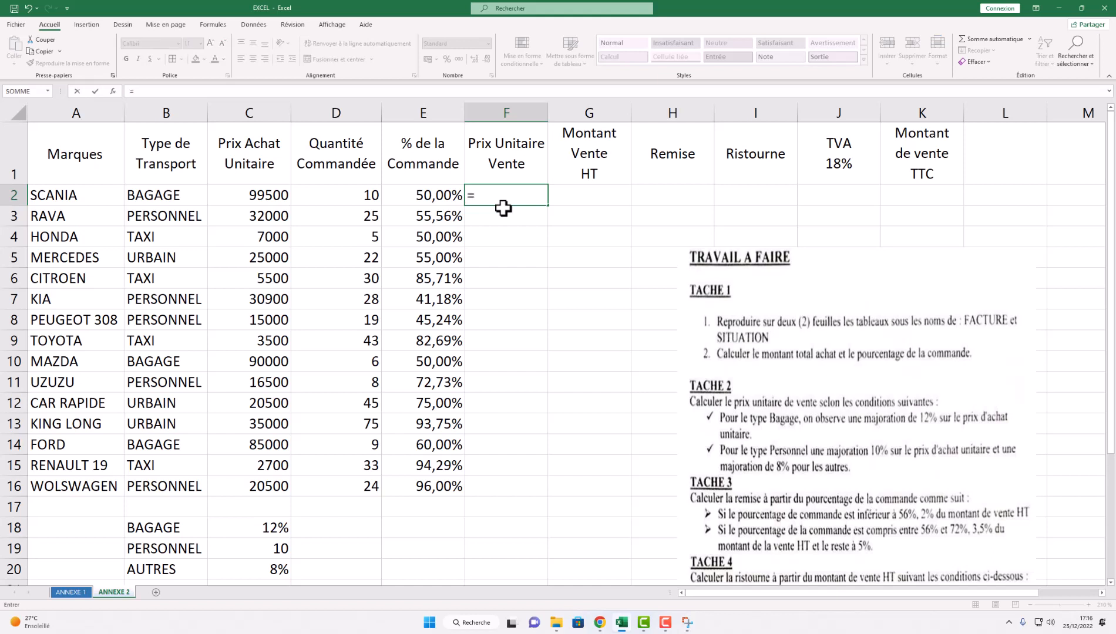
{"action": "type", "text": "si"}
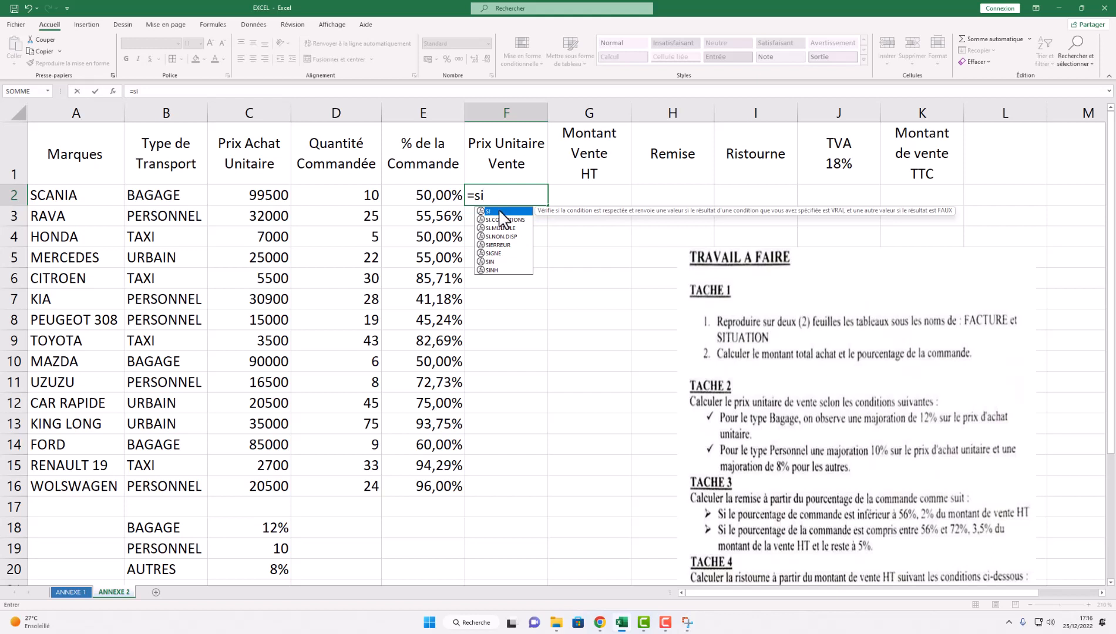
{"action": "double_click", "coordinate": [503, 211]}
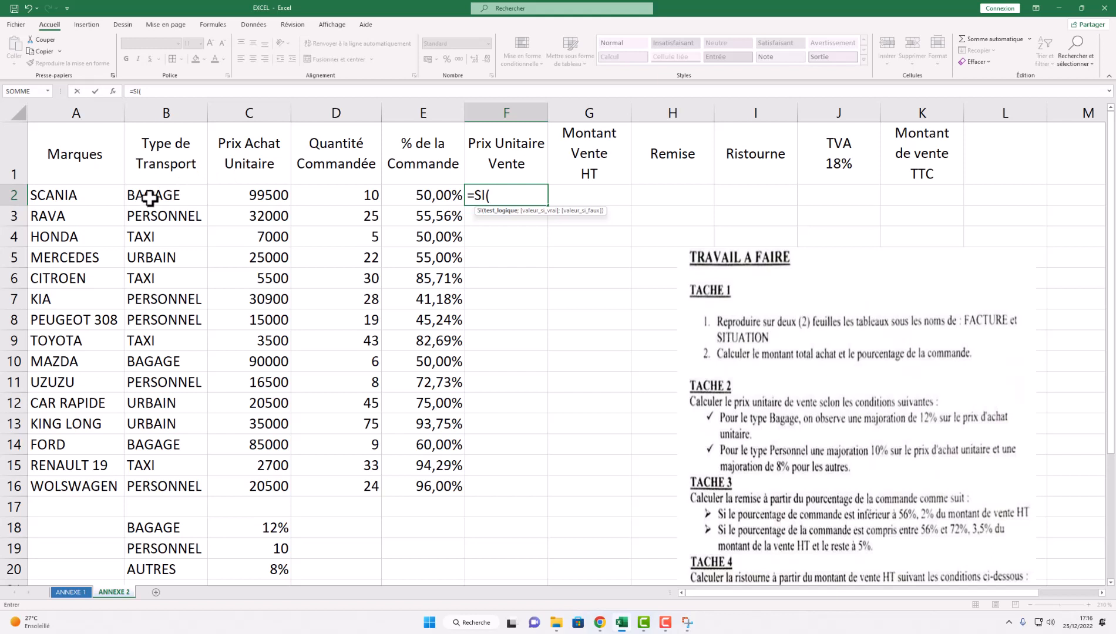
{"action": "left_click", "coordinate": [162, 154]}
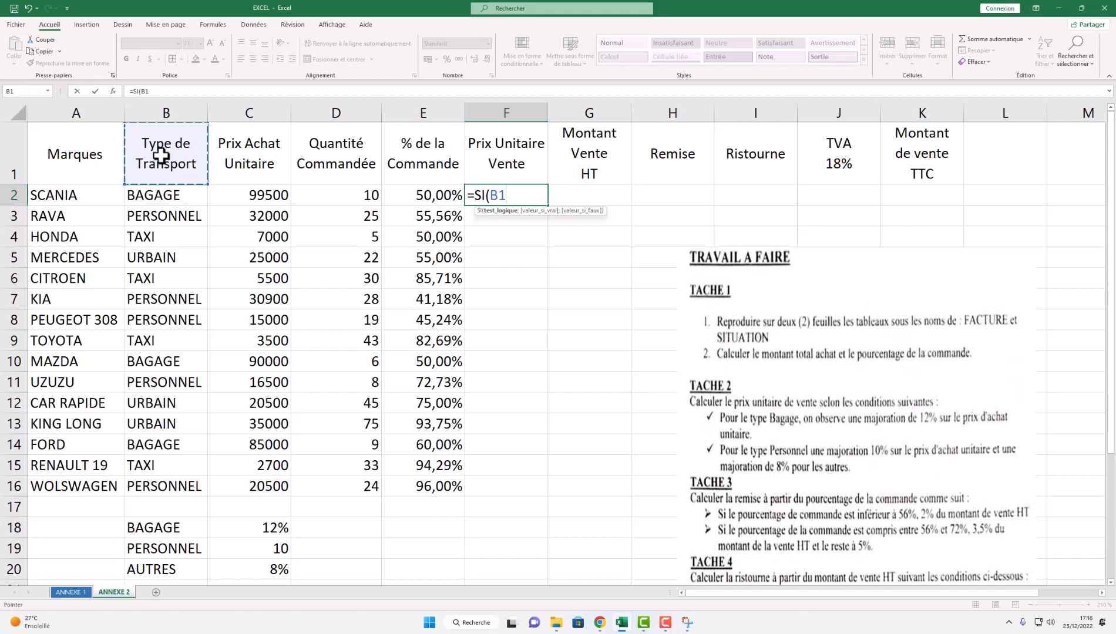
{"action": "left_click_drag", "start_coordinate": [82, 144], "coordinate": [904, 159]}
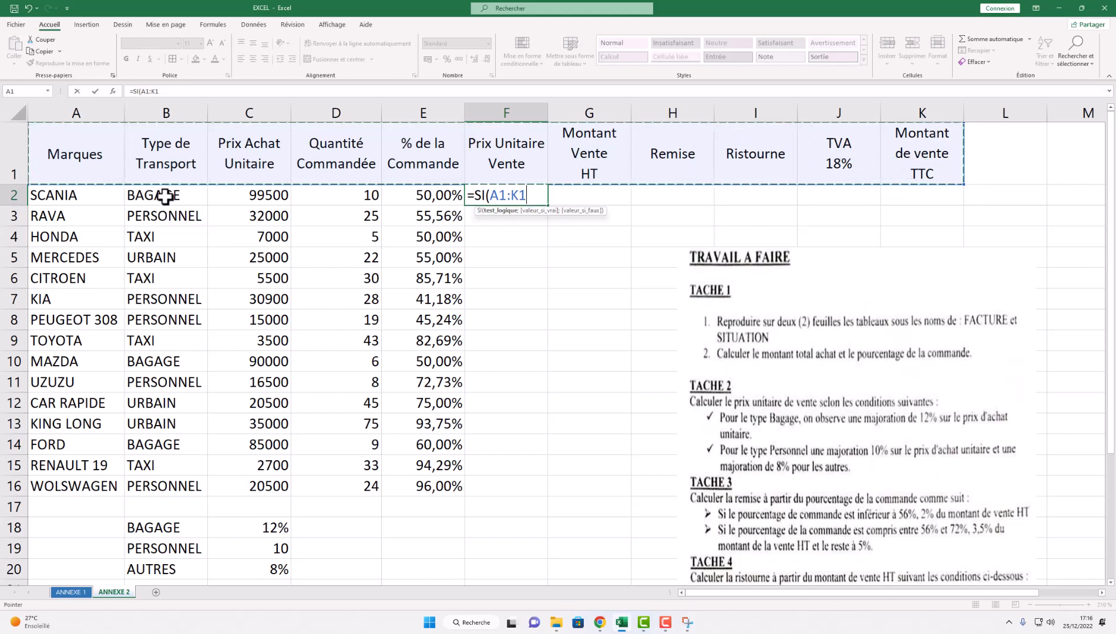
{"action": "left_click", "coordinate": [185, 196]}
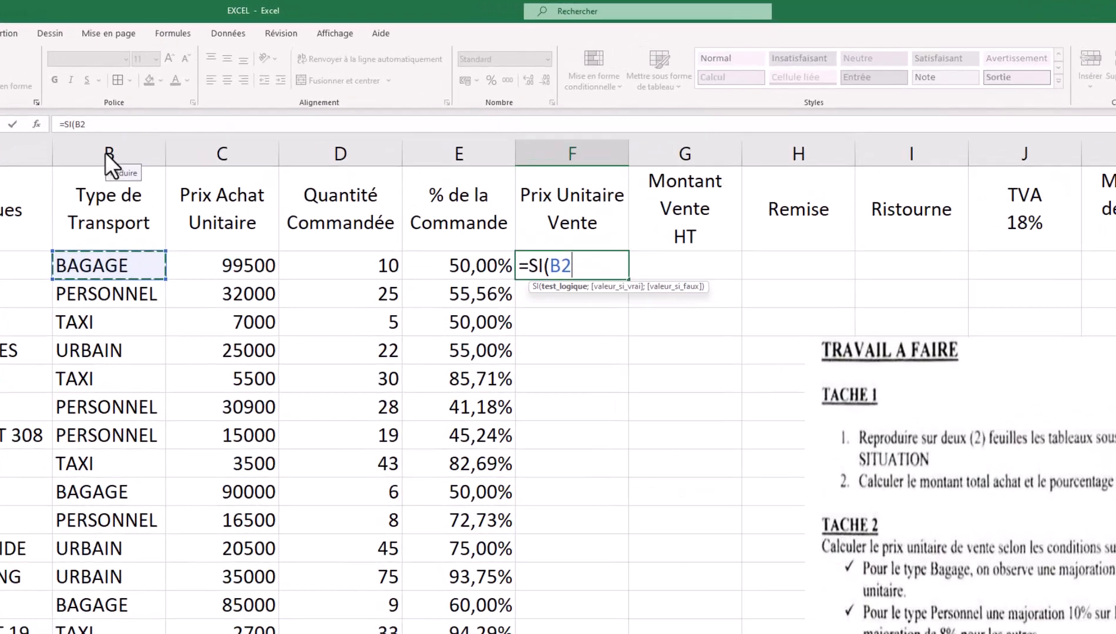
- Make the F2 condition B2="BAGAGE", dropping the lowercase and $B$18 attempts
{"action": "type", "text": "="}
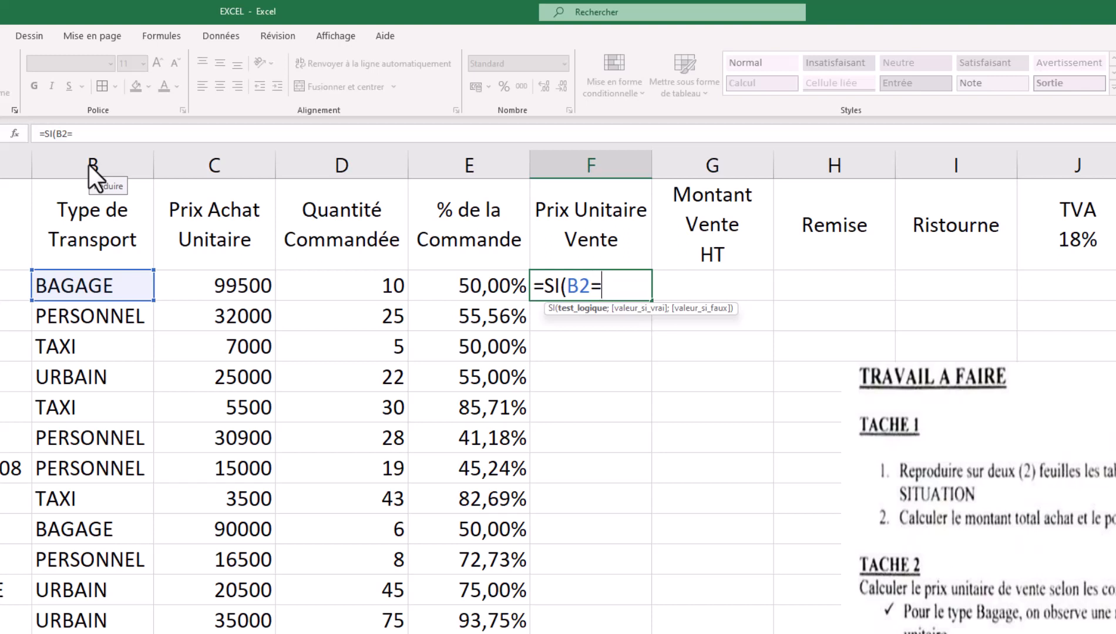
{"action": "type", "text": "\"baga"}
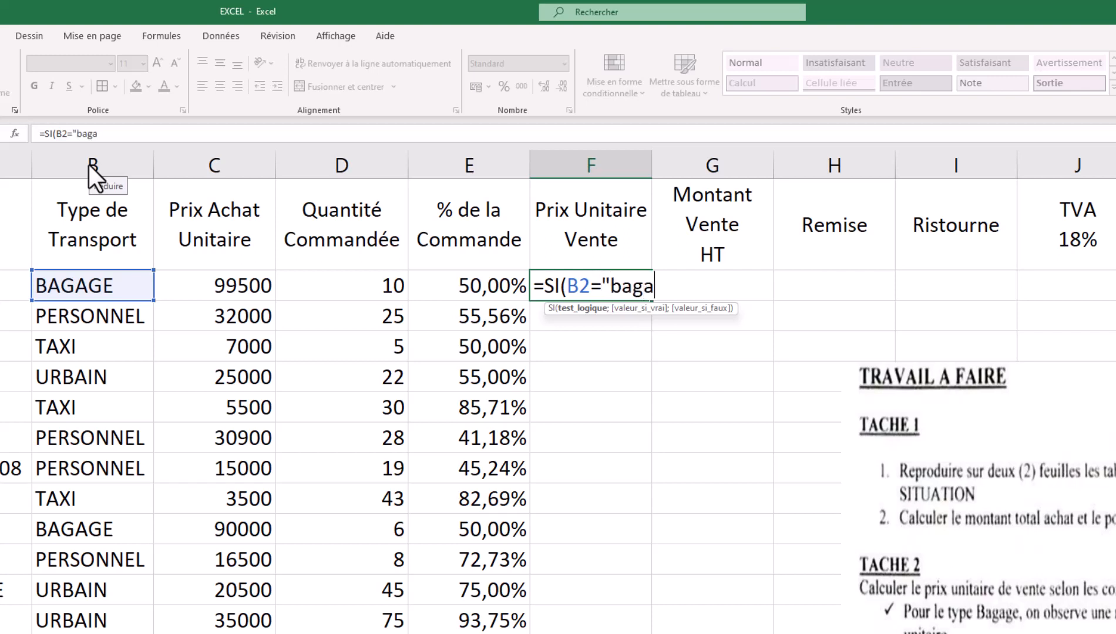
{"action": "type", "text": "ge\""}
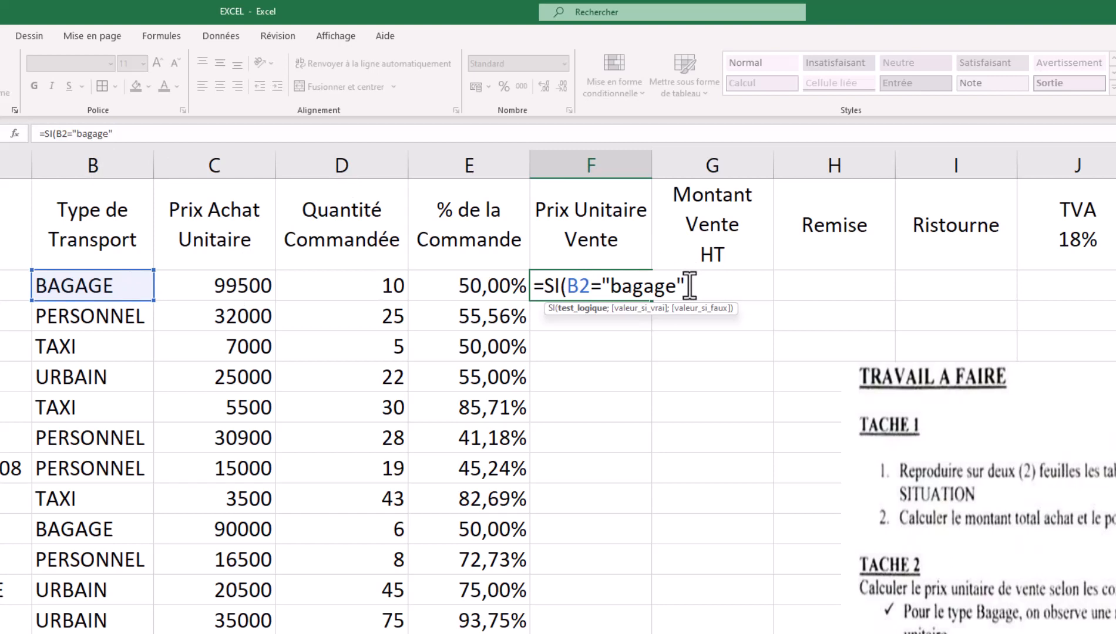
{"action": "left_click_drag", "start_coordinate": [686, 286], "coordinate": [602, 287]}
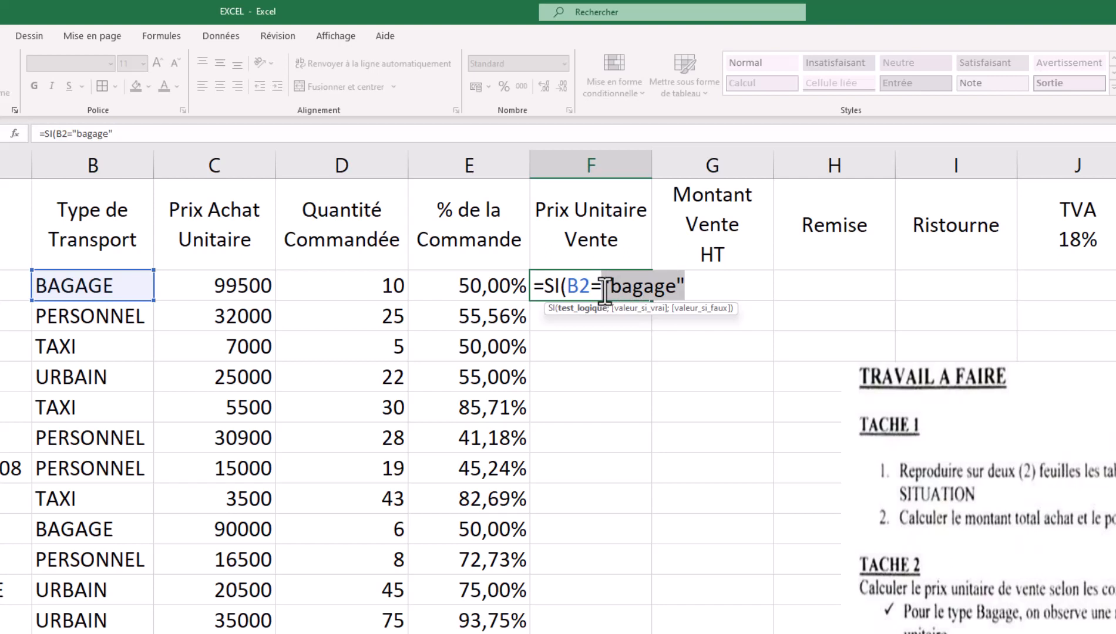
{"action": "key", "text": "BackSpace"}
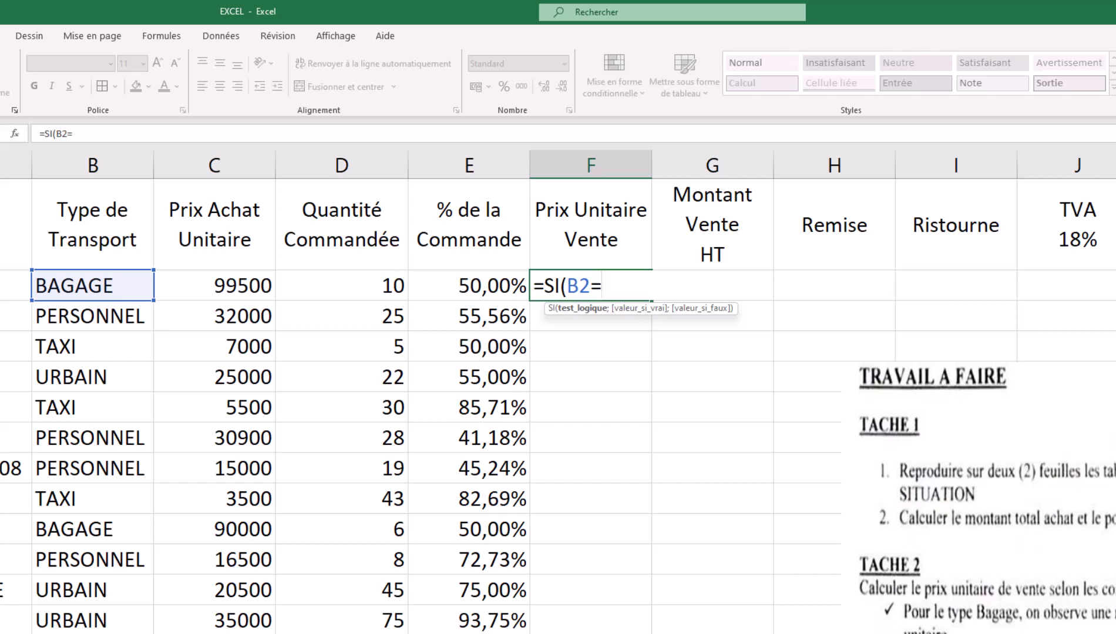
{"action": "type", "text": "B18"}
{"action": "key", "text": "F4"}
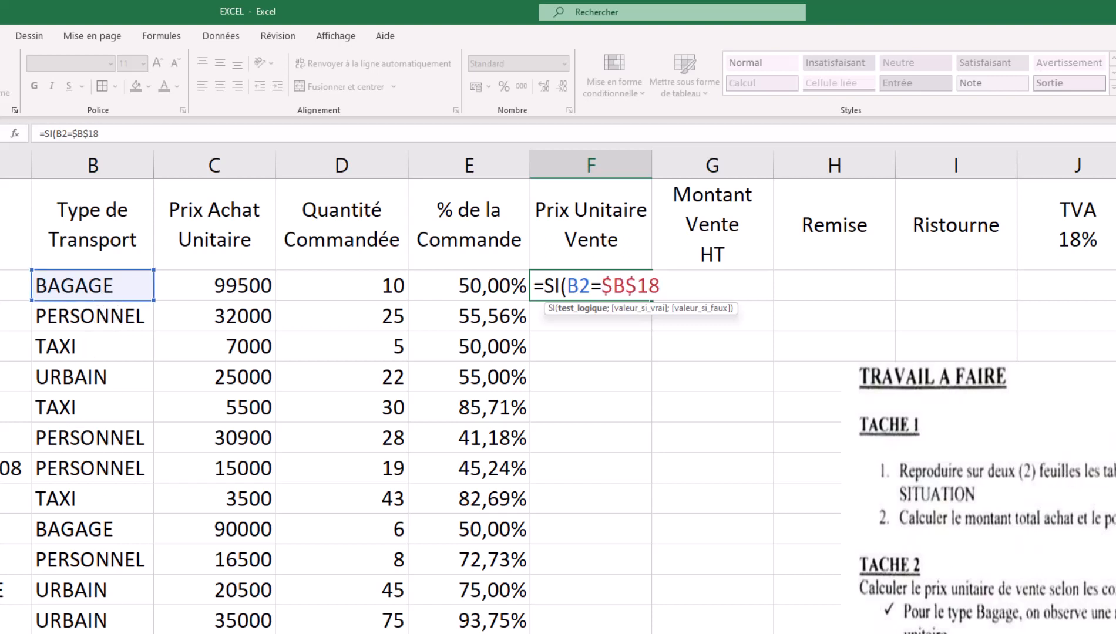
{"action": "key", "text": "BackSpace"}
{"action": "key", "text": "BackSpace"}
{"action": "key", "text": "BackSpace"}
{"action": "key", "text": "BackSpace"}
{"action": "key", "text": "BackSpace"}
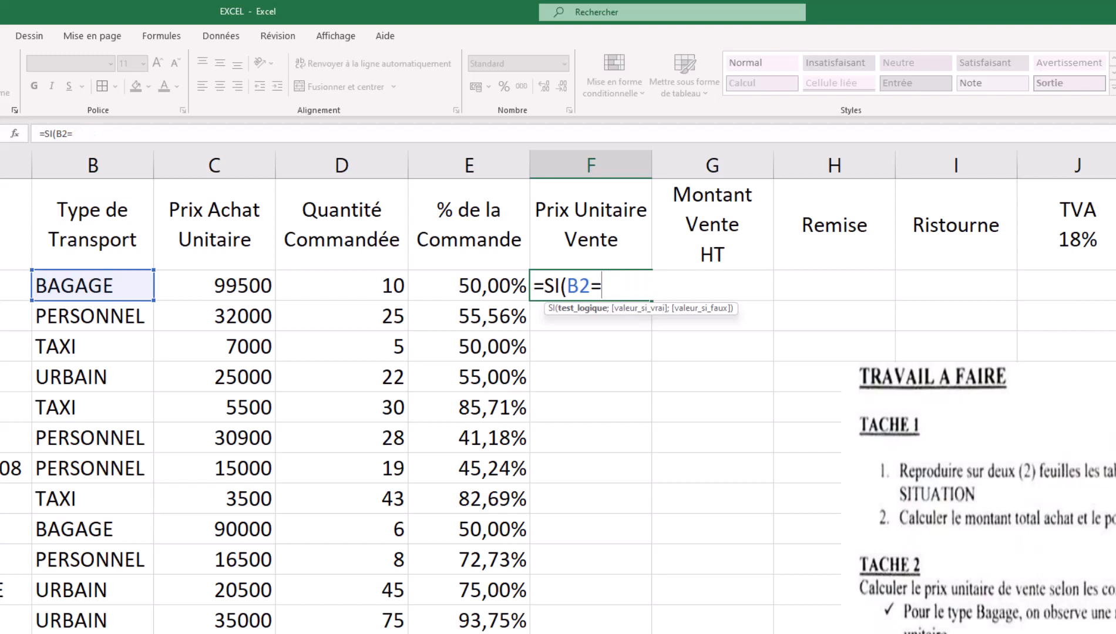
{"action": "type", "text": "\"BAGAGE"}
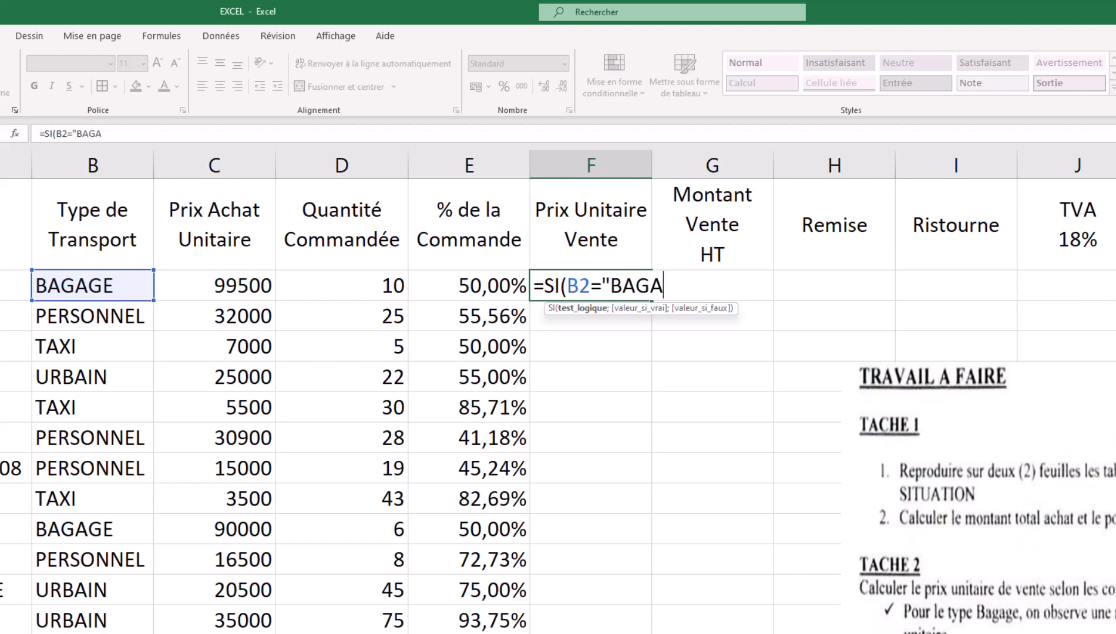
{"action": "type", "text": "\""}
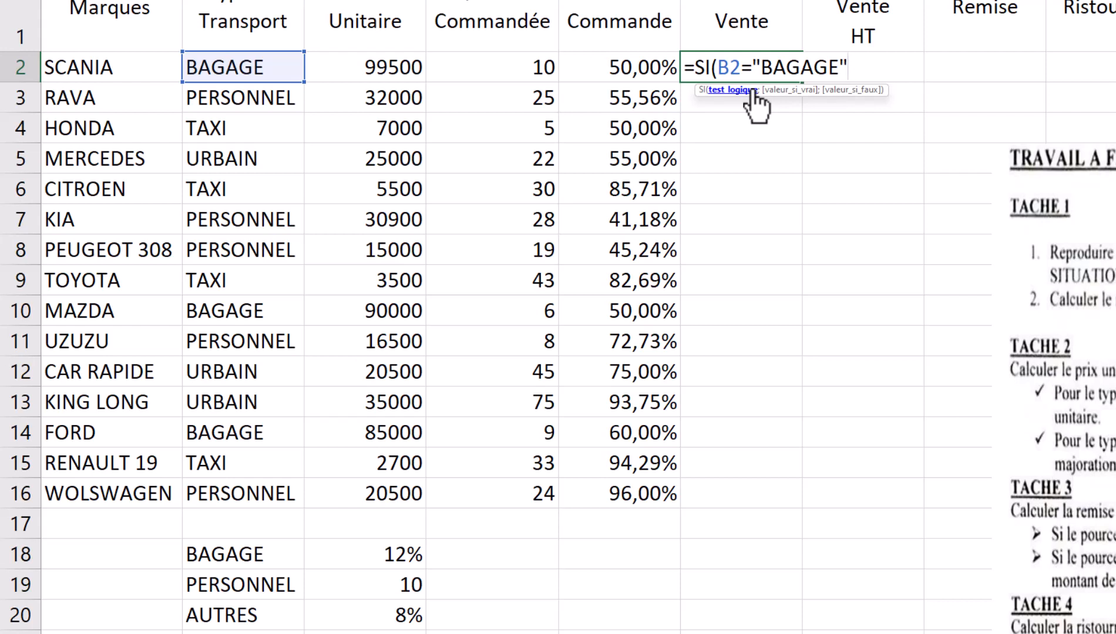
- Give the SI formula the true result C2+C2*$C$18 and open its false branch
{"action": "type", "text": ";"}
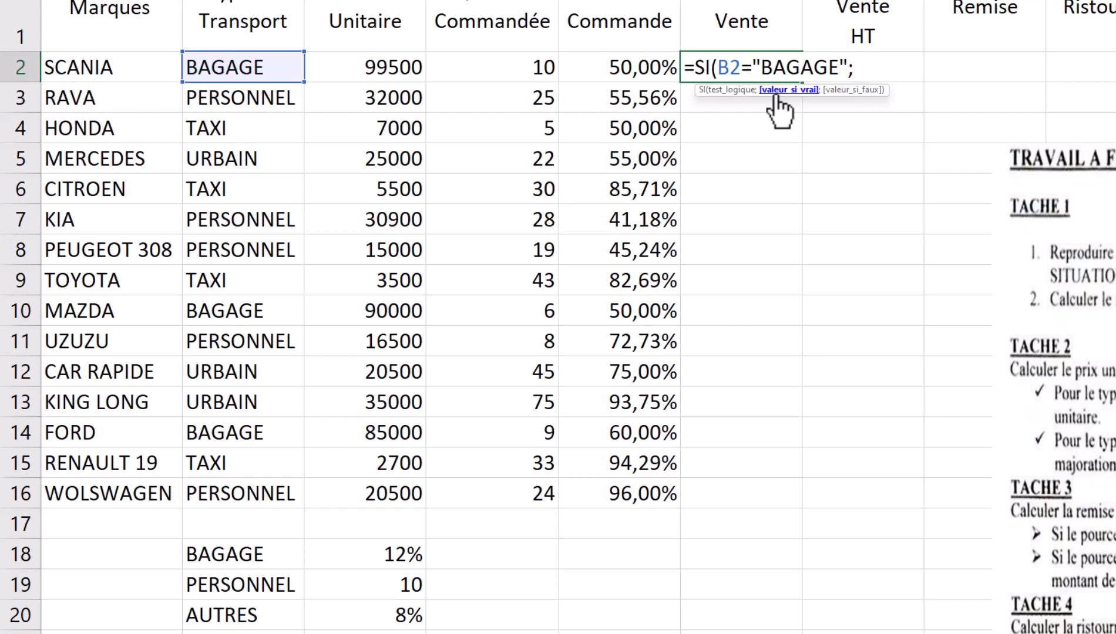
{"action": "left_click", "coordinate": [352, 70]}
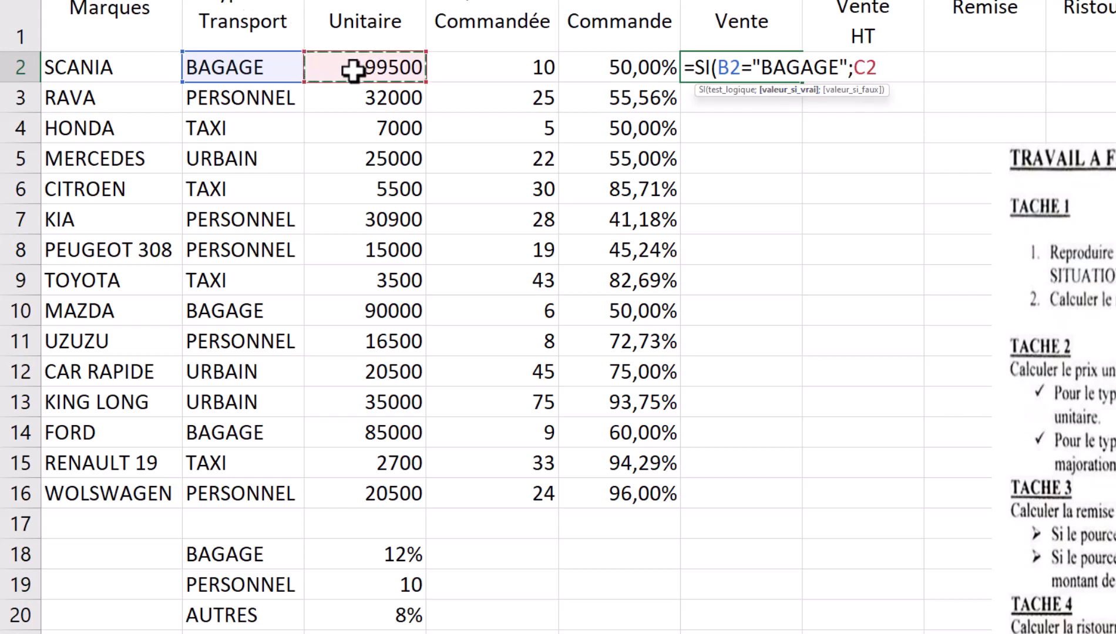
{"action": "type", "text": "+"}
{"action": "left_click", "coordinate": [353, 70]}
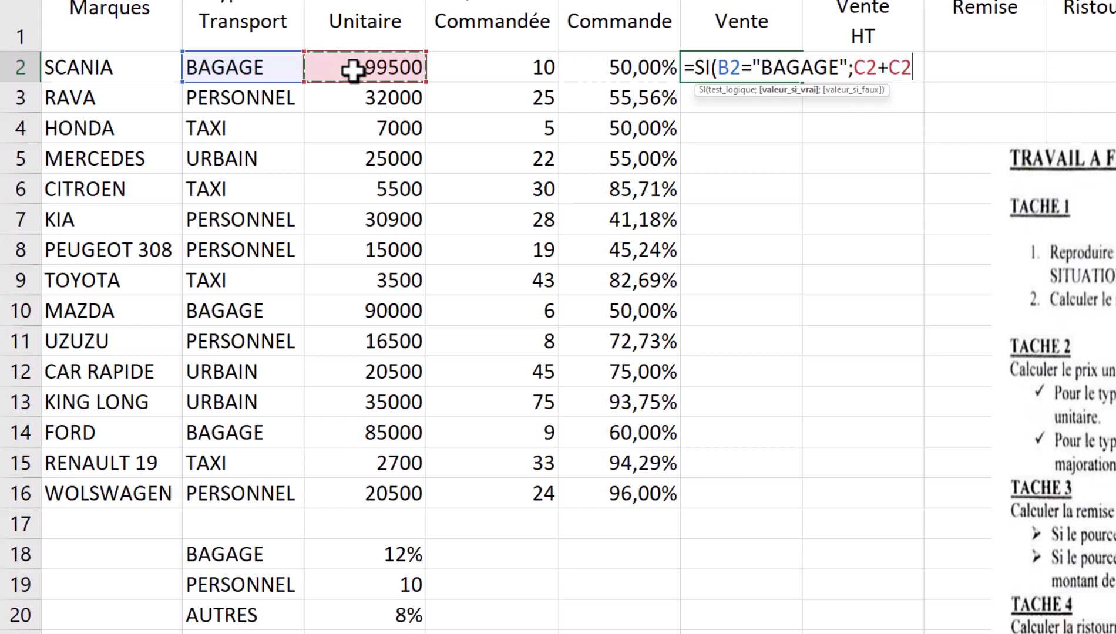
{"action": "type", "text": "*"}
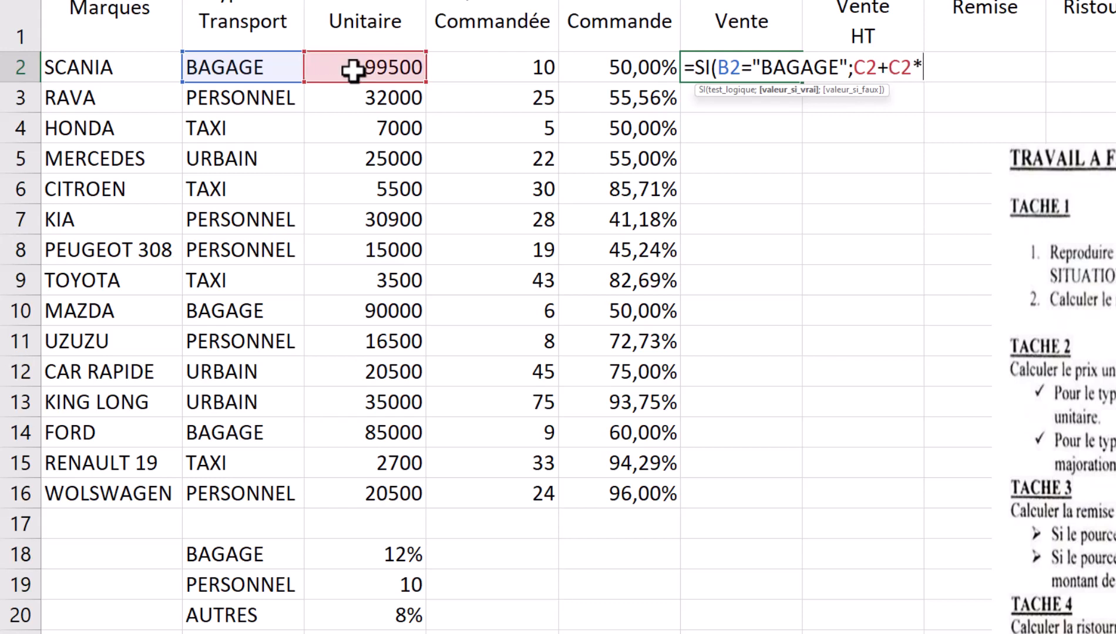
{"action": "left_click", "coordinate": [396, 560]}
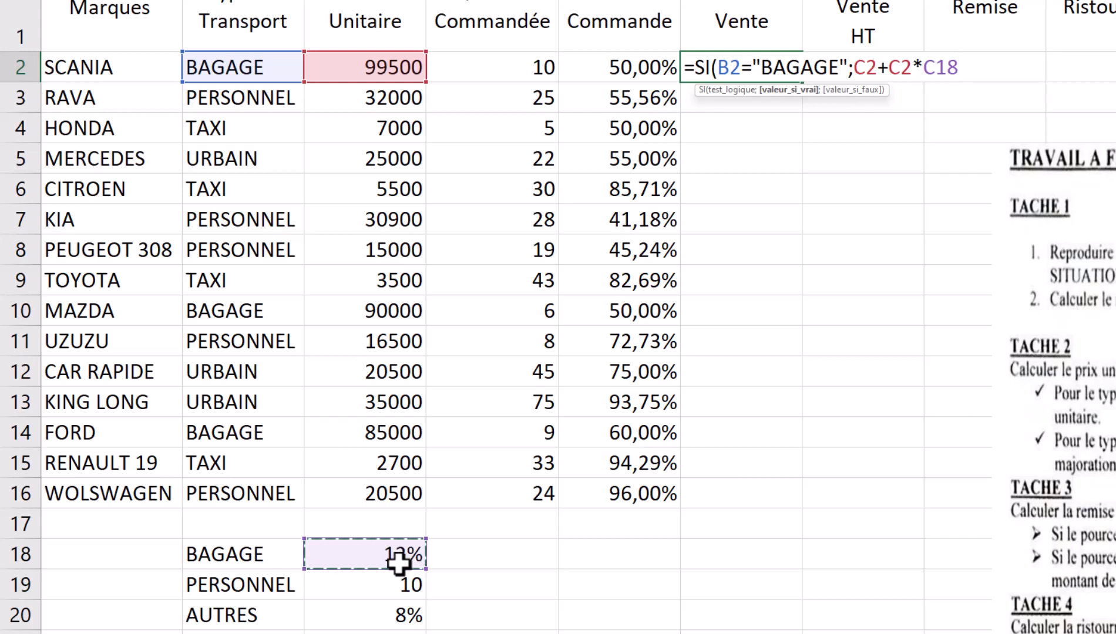
{"action": "key", "text": "F4"}
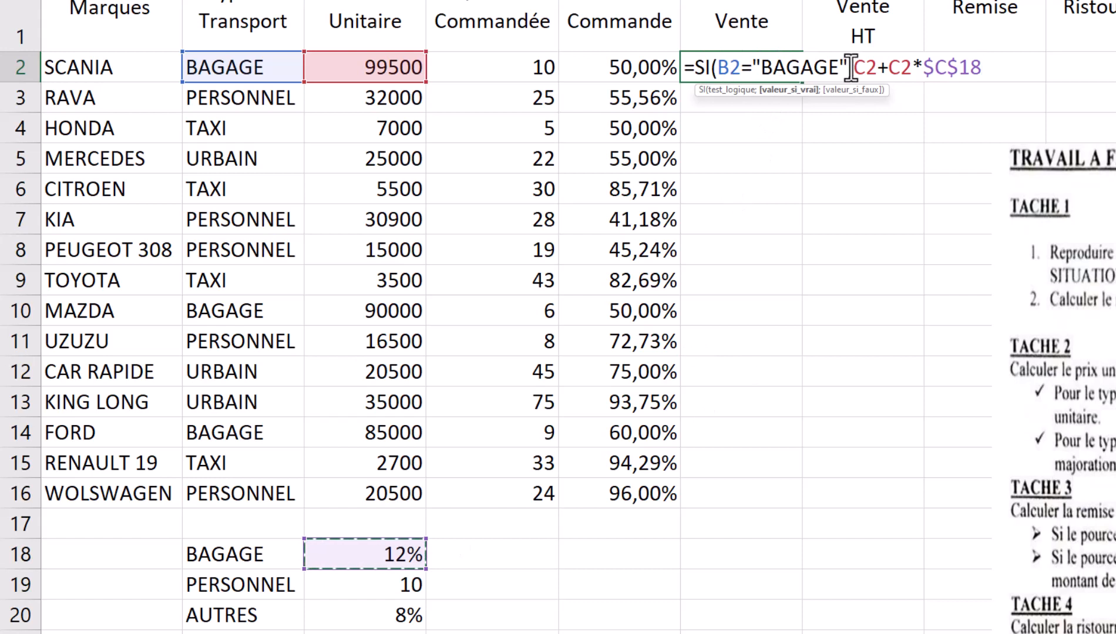
{"action": "mouse_move", "coordinate": [855, 67]}
{"action": "left_mouse_down"}
{"action": "mouse_move", "coordinate": [889, 71]}
{"action": "mouse_move", "coordinate": [878, 68]}
{"action": "left_mouse_up"}
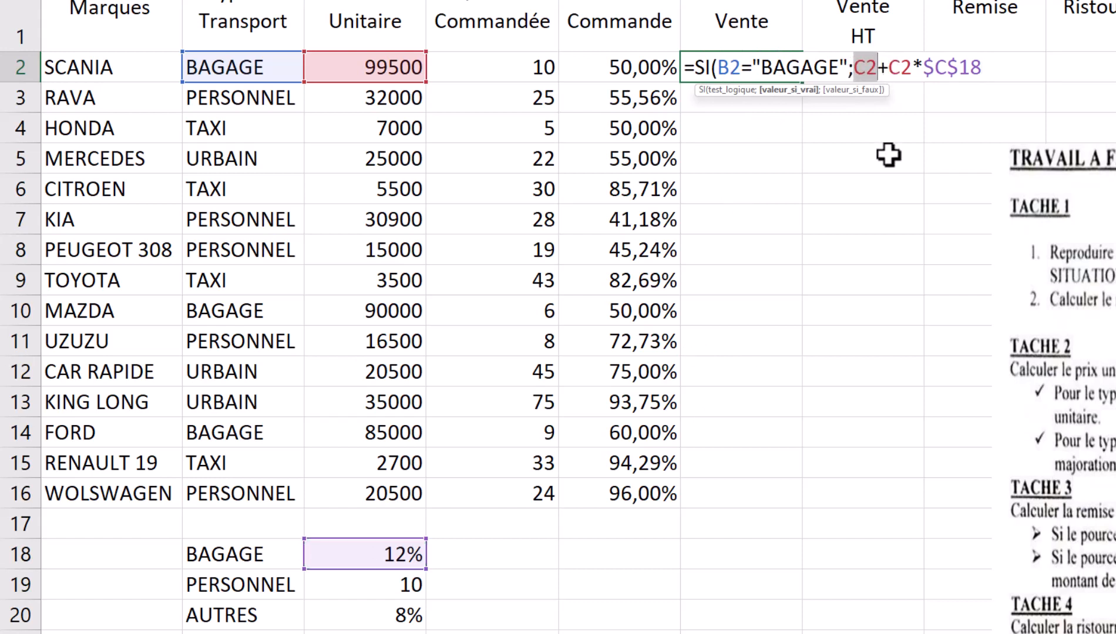
{"action": "left_click", "coordinate": [894, 66]}
{"action": "left_click_drag", "start_coordinate": [894, 63], "coordinate": [983, 67]}
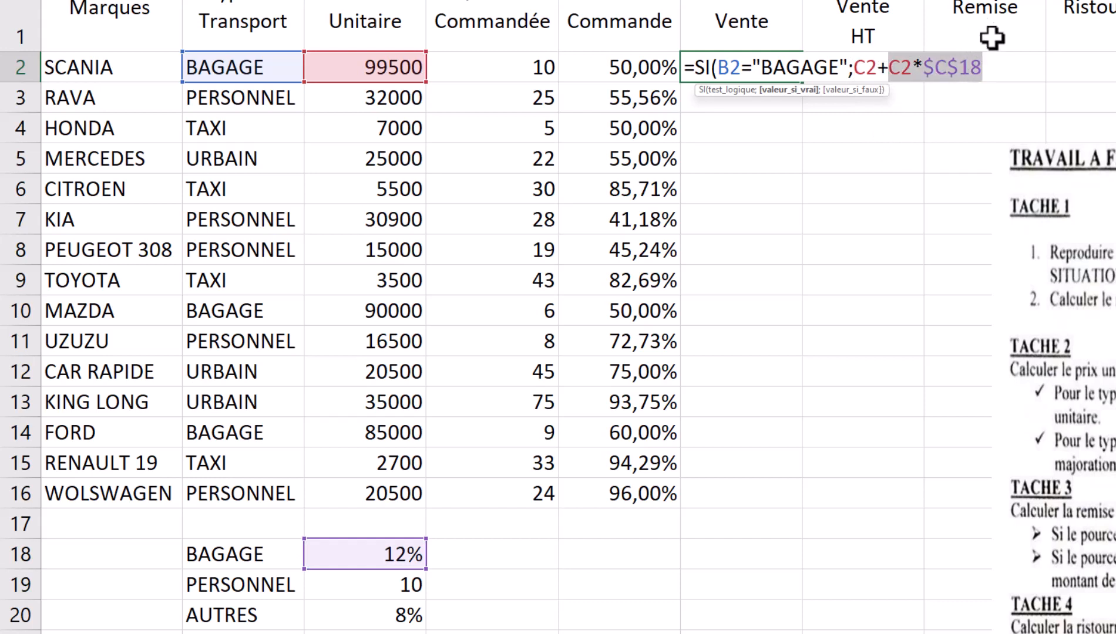
{"action": "left_click", "coordinate": [987, 58]}
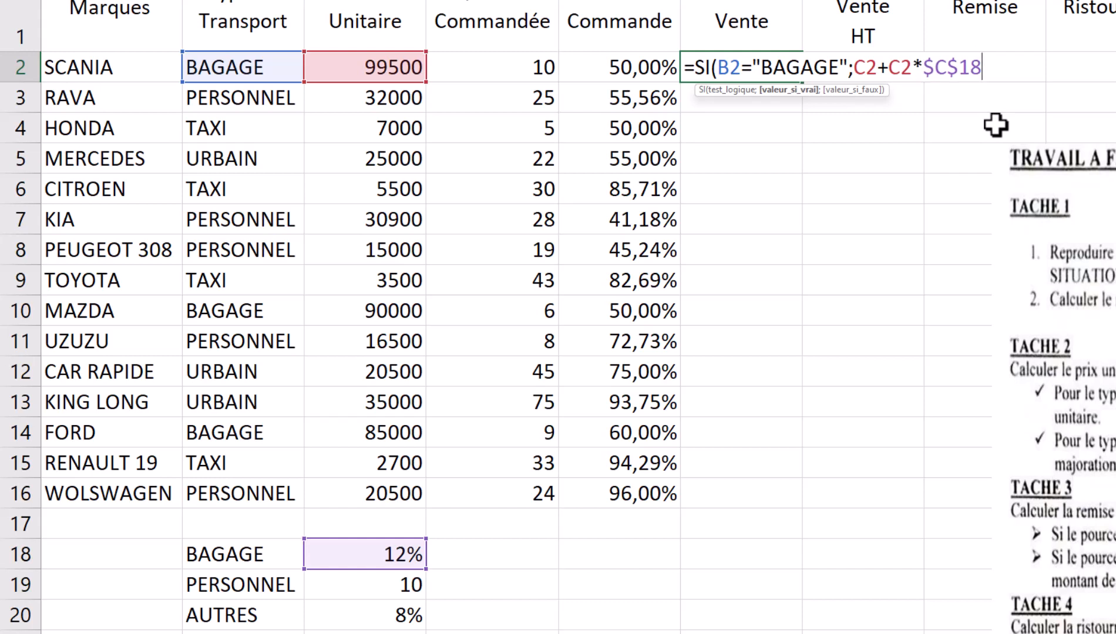
{"action": "type", "text": ";"}
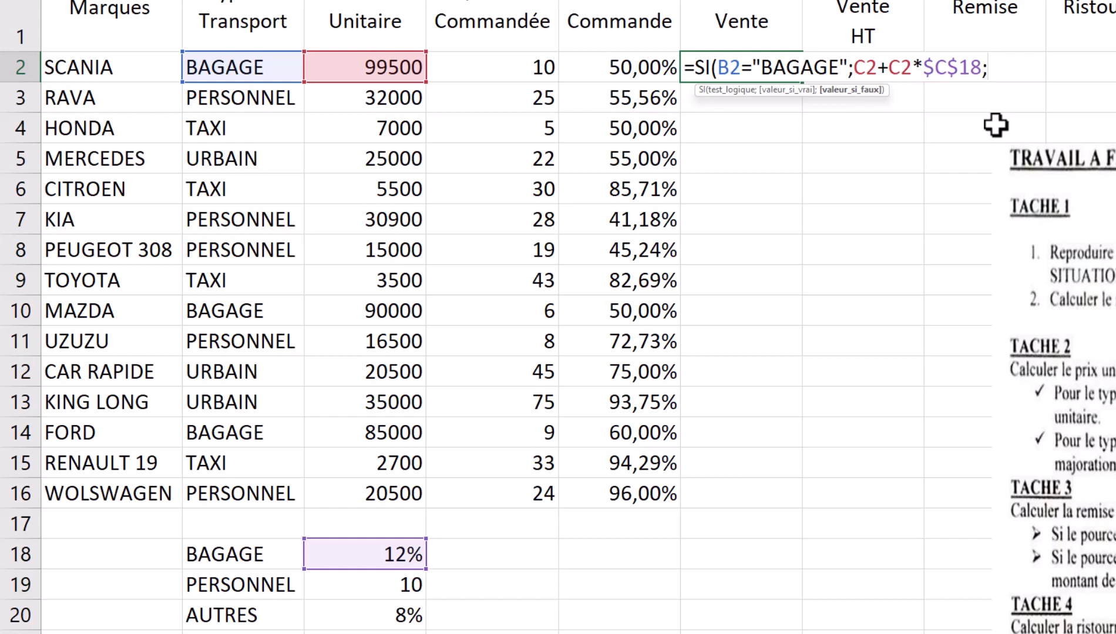
- Nest SI(B2="PERSONNEL";C2+C2*$C$19; as the false branch
{"action": "type", "text": "si"}
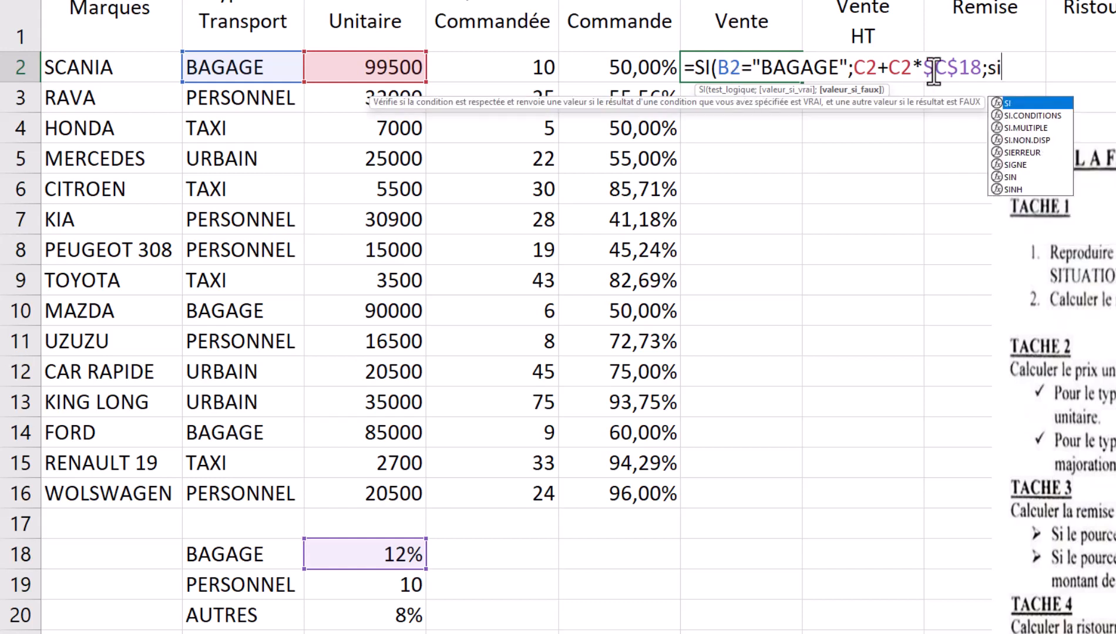
{"action": "double_click", "coordinate": [1023, 103]}
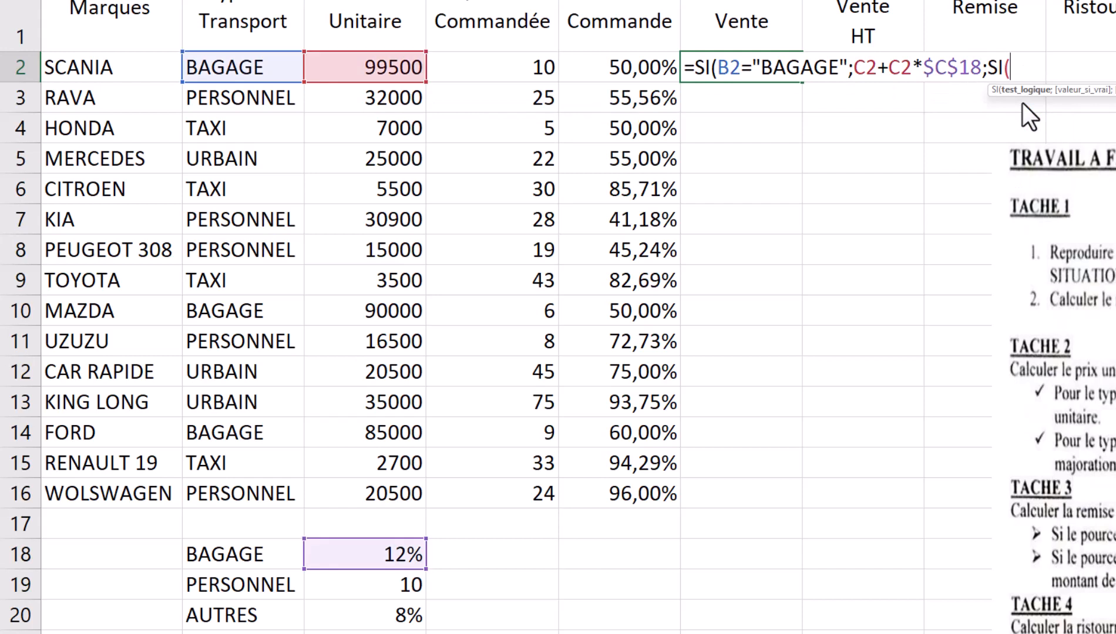
{"action": "left_click", "coordinate": [211, 69]}
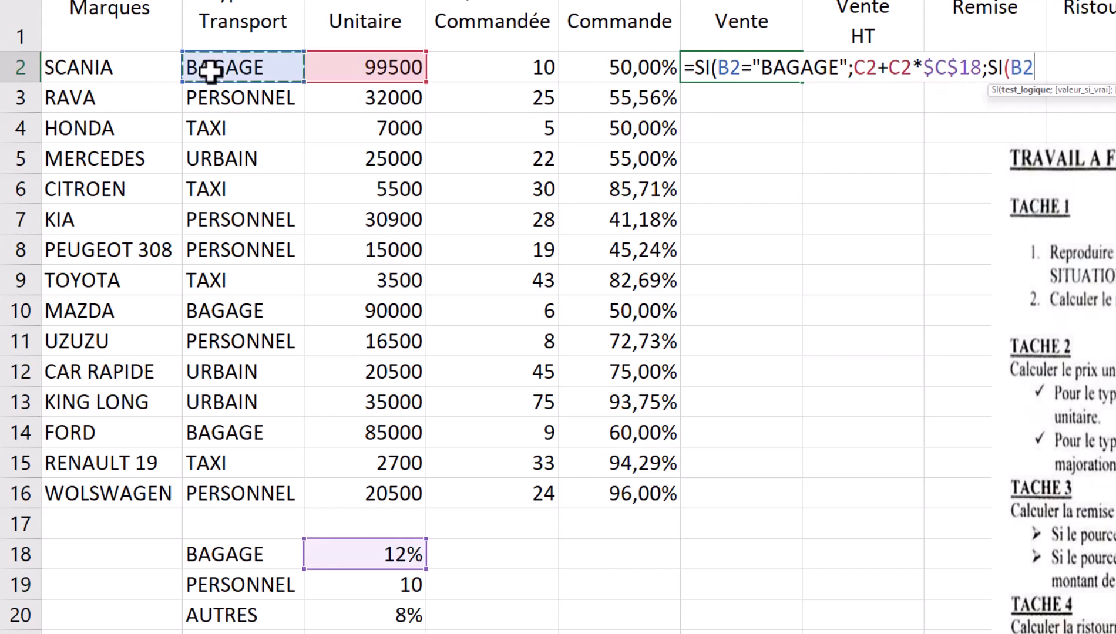
{"action": "type", "text": "="}
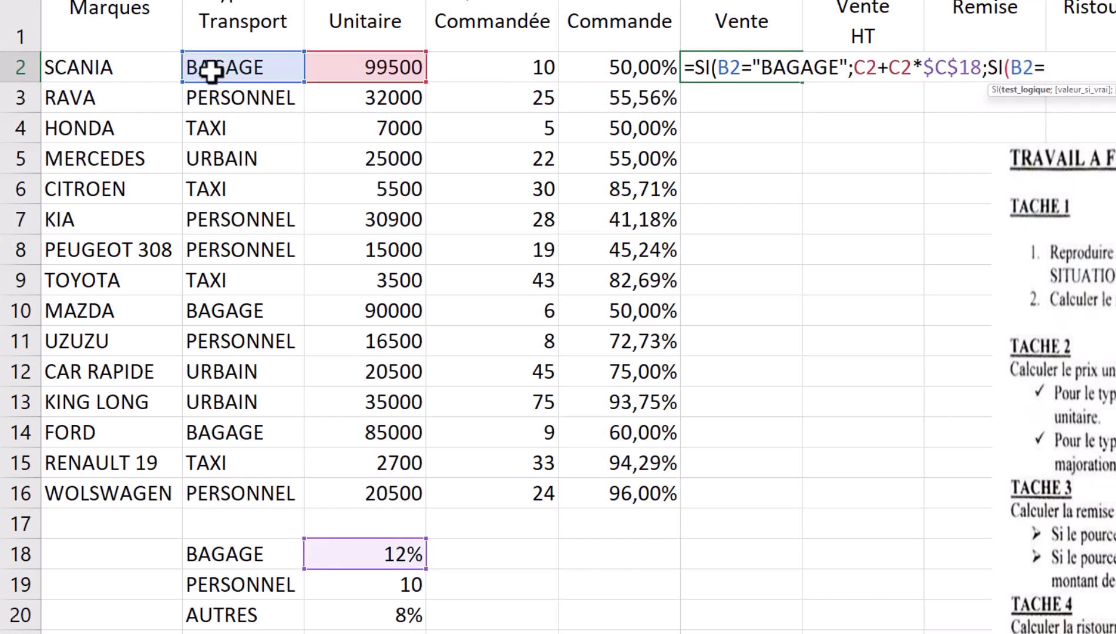
{"action": "type", "text": "\"PERSO"}
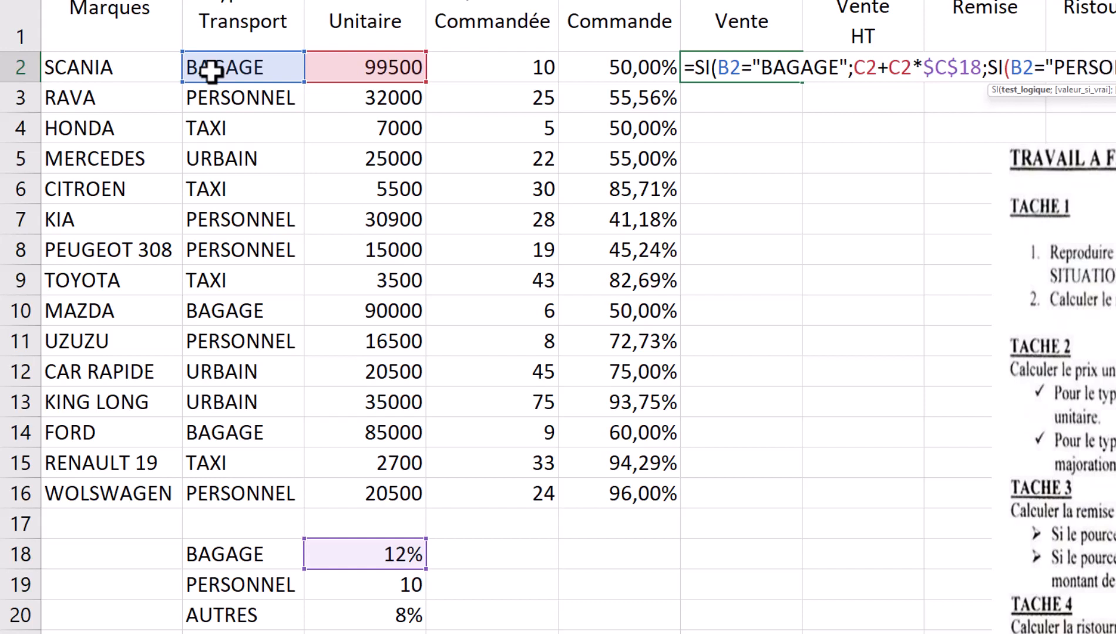
{"action": "type", "text": "NNEL\""}
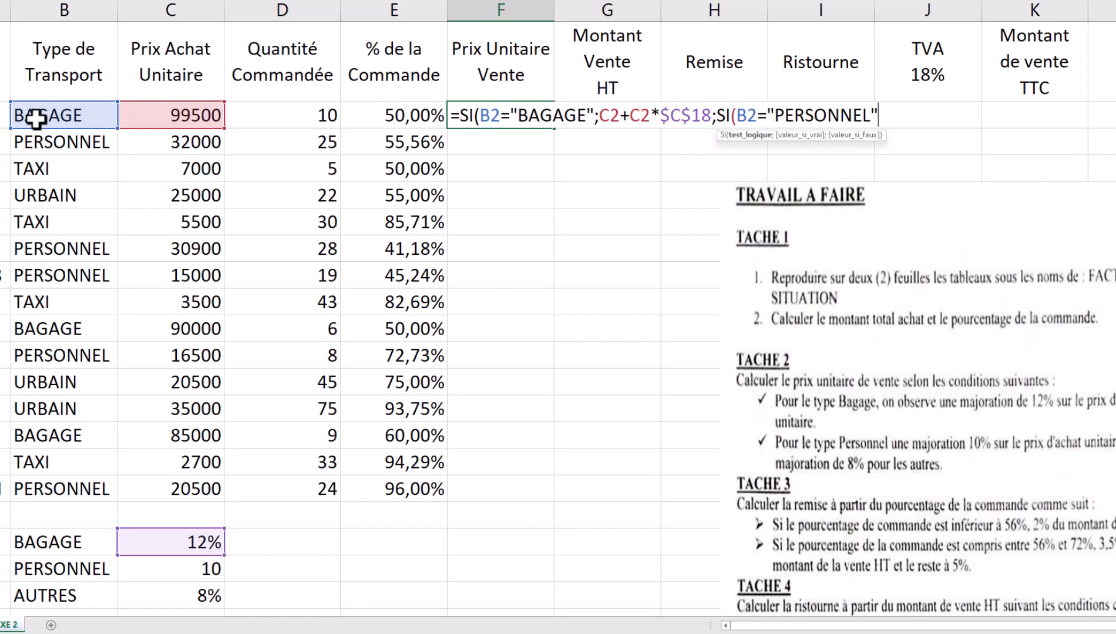
{"action": "type", "text": ";"}
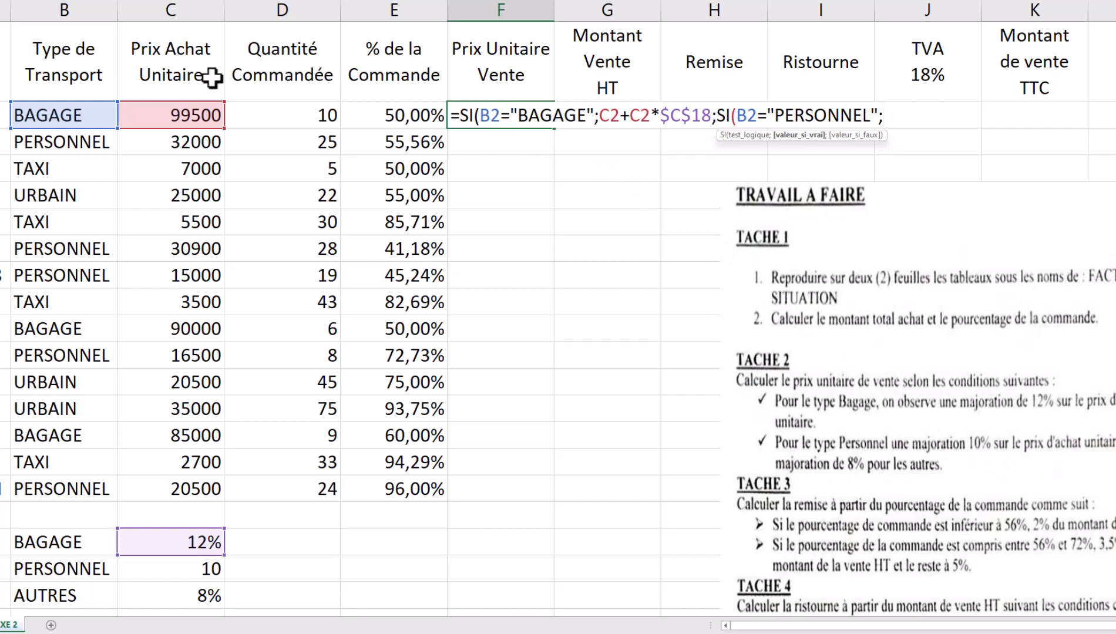
{"action": "left_click", "coordinate": [160, 115]}
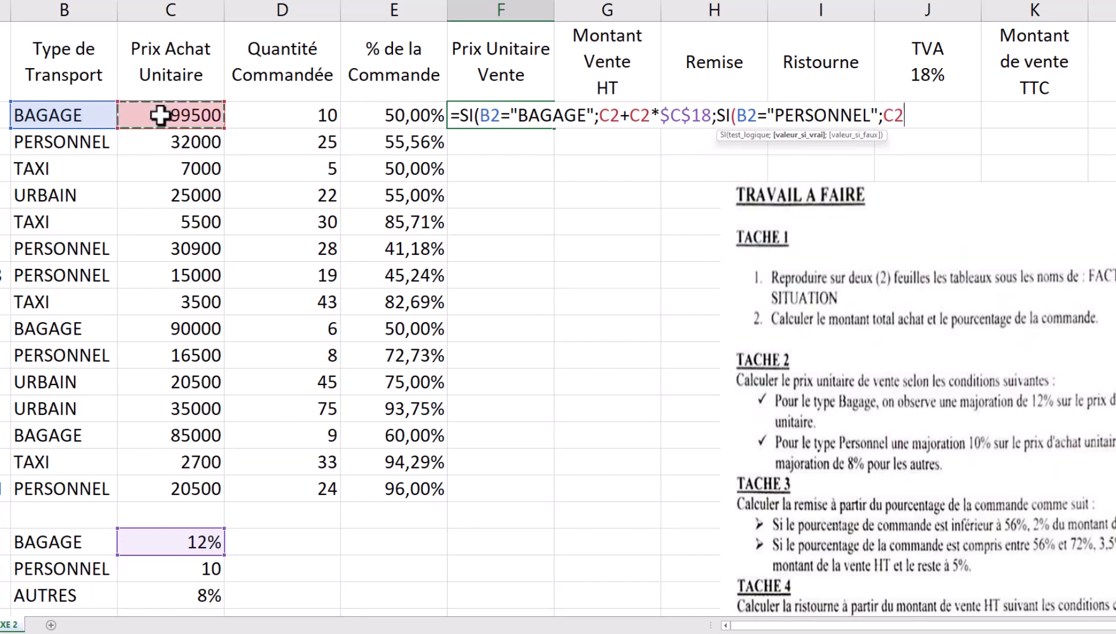
{"action": "type", "text": "+"}
{"action": "left_click", "coordinate": [160, 116]}
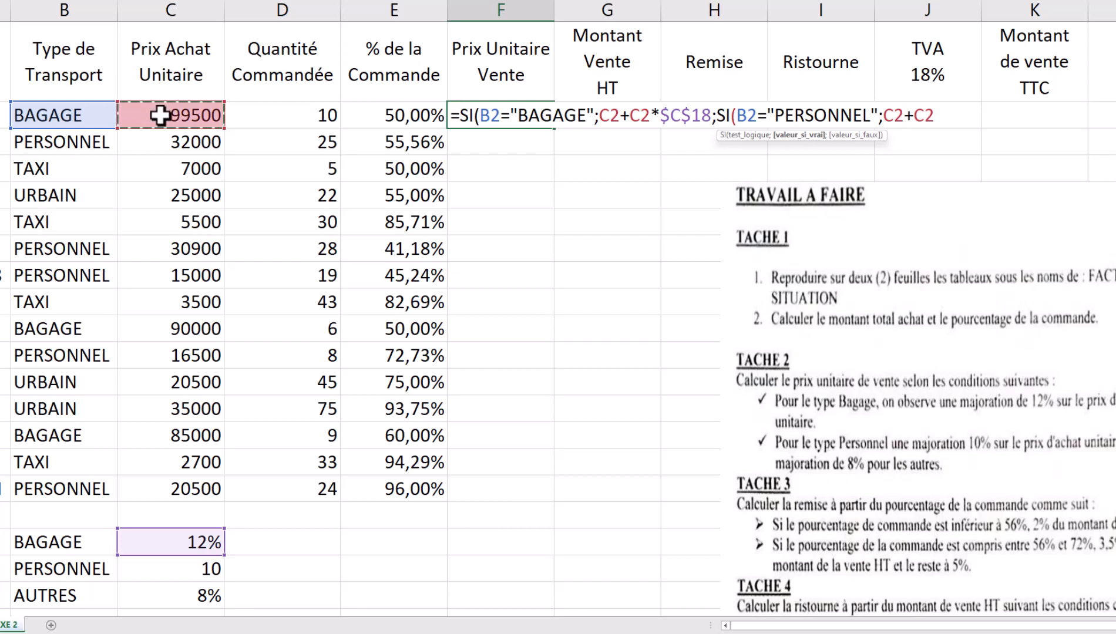
{"action": "type", "text": "*"}
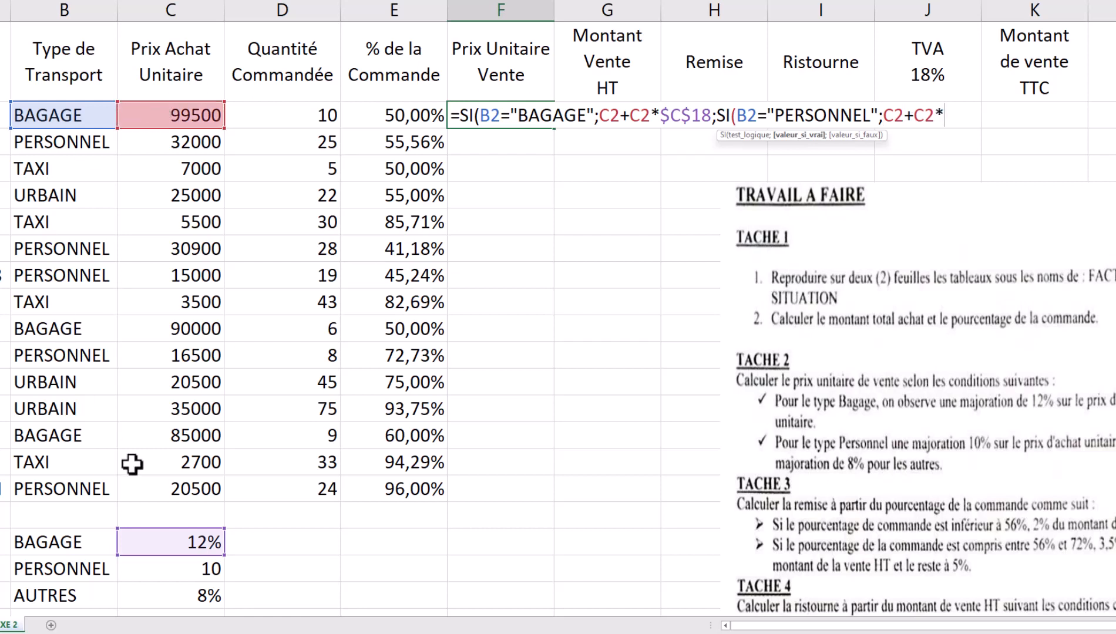
{"action": "left_click", "coordinate": [186, 567]}
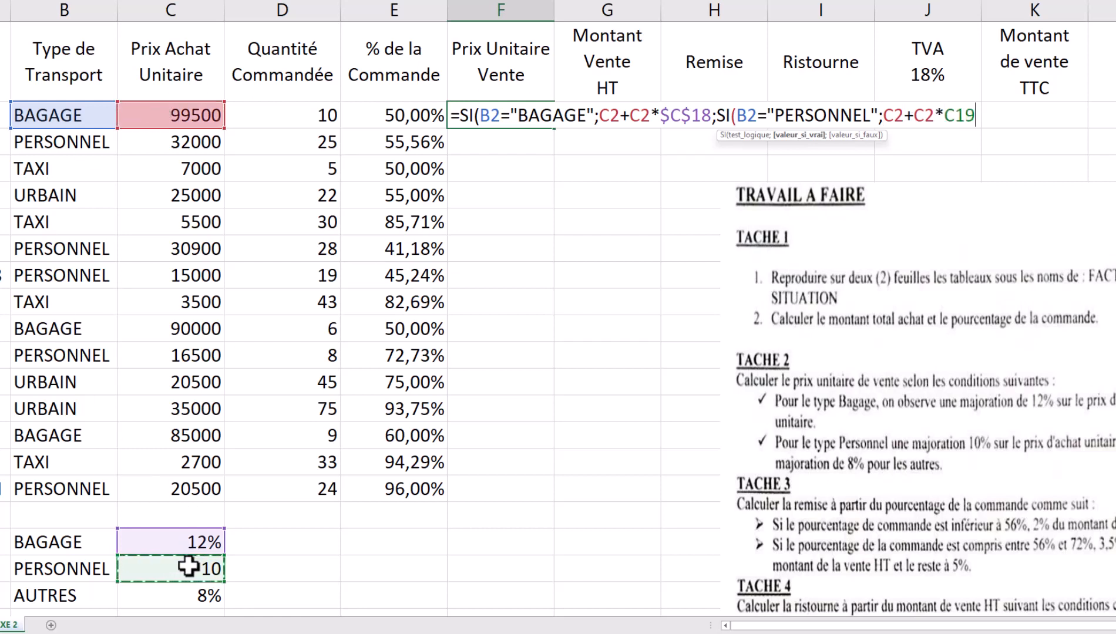
{"action": "key", "text": "F4"}
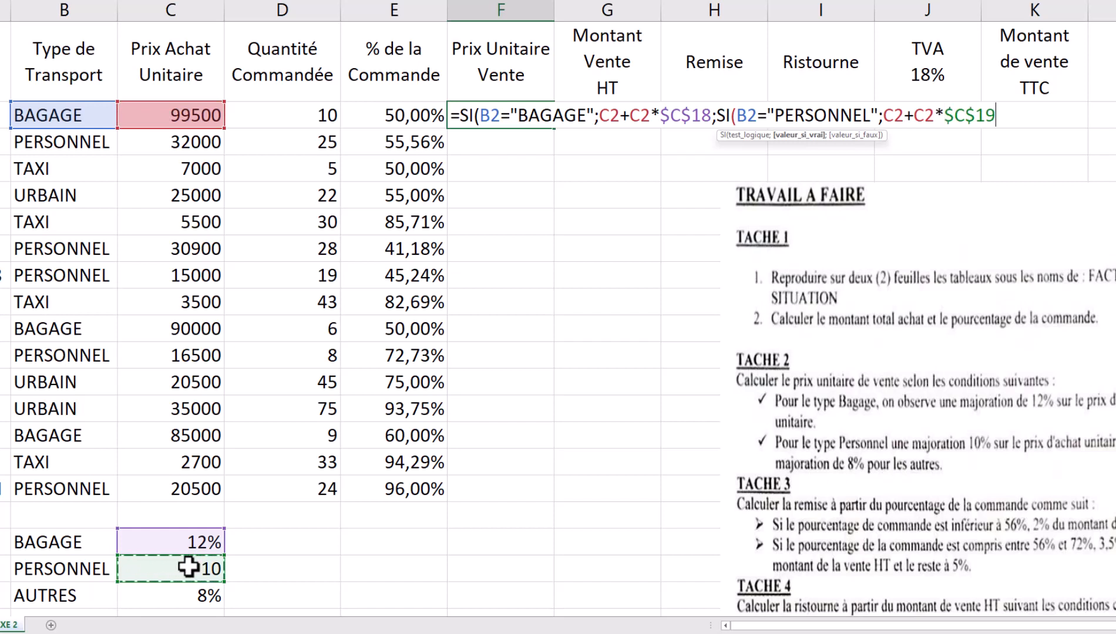
{"action": "type", "text": ";"}
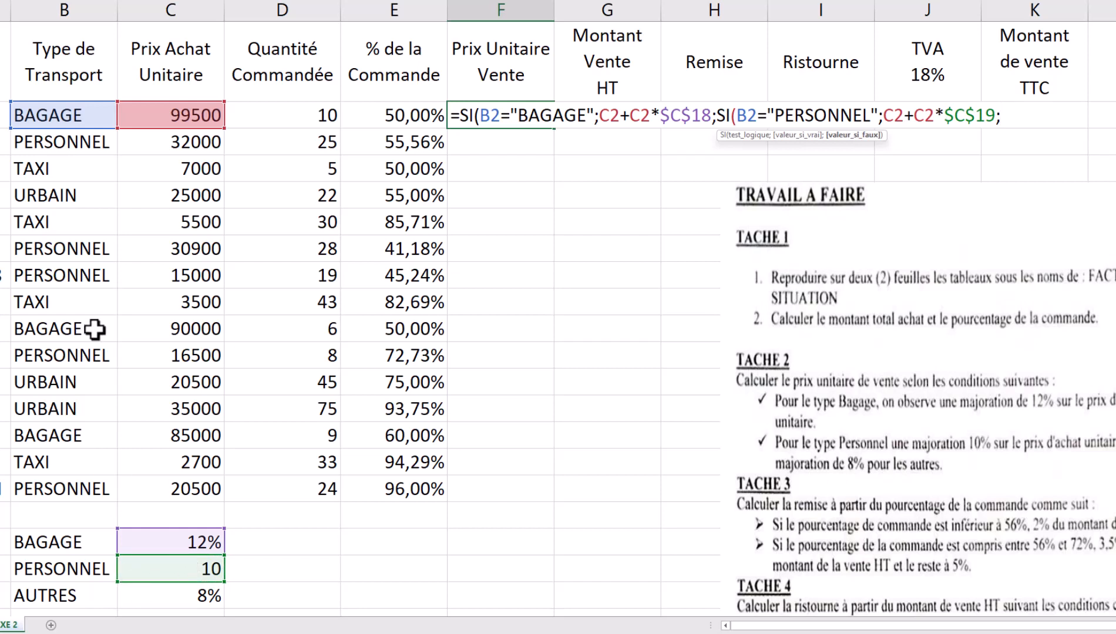
- Finish with C2+C2*$C$20 for other types and commit, giving 111440 in F2
{"action": "left_click", "coordinate": [160, 114]}
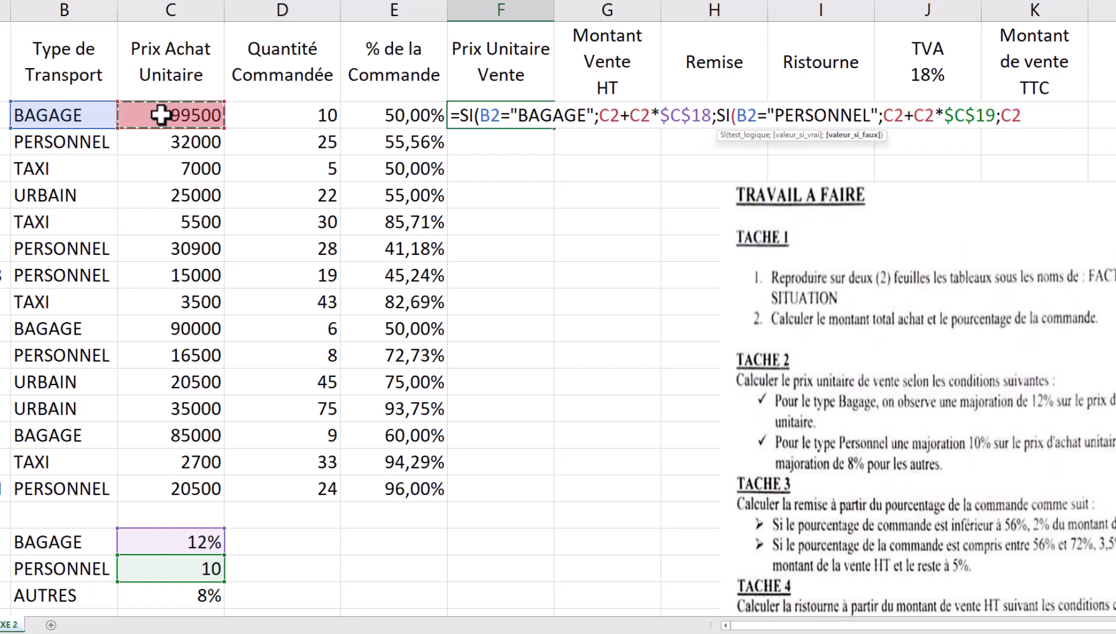
{"action": "type", "text": "+"}
{"action": "left_click", "coordinate": [160, 114]}
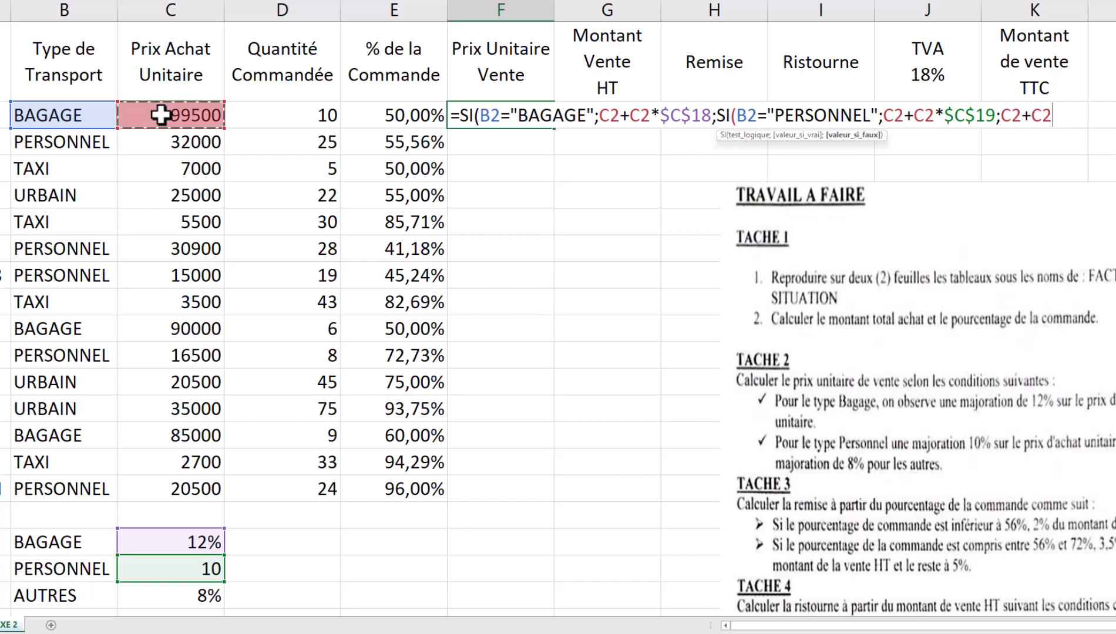
{"action": "type", "text": "*"}
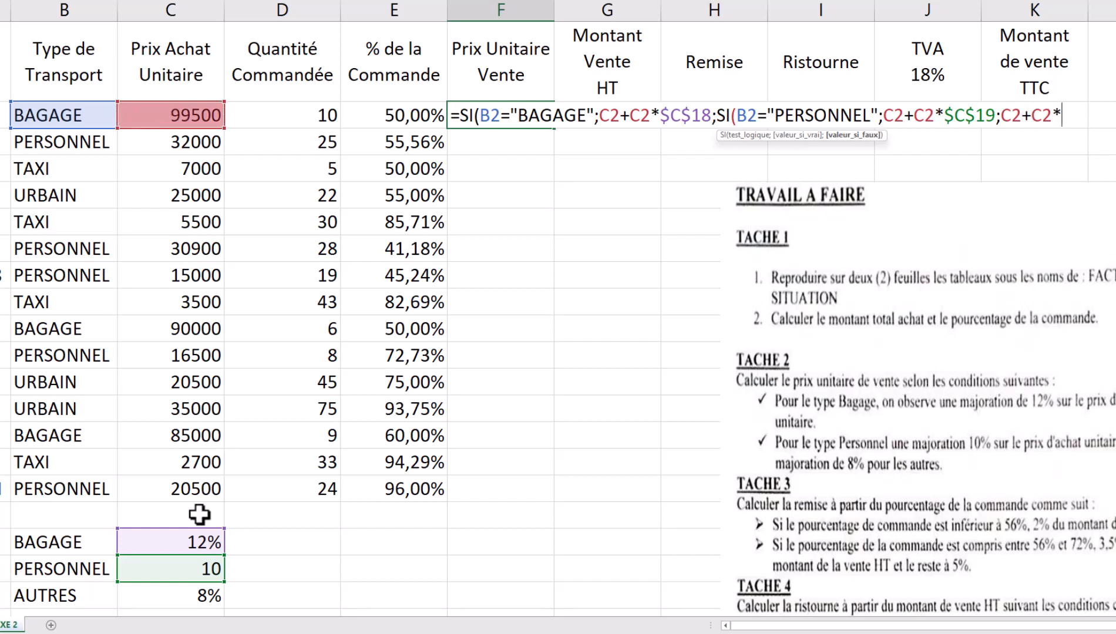
{"action": "left_click", "coordinate": [184, 591]}
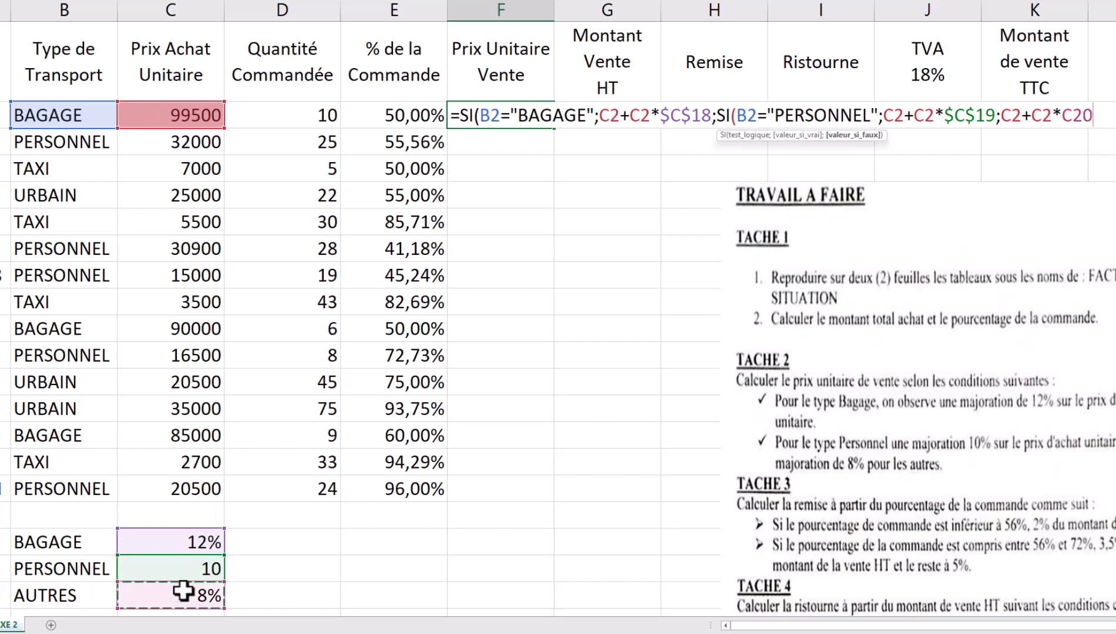
{"action": "key", "text": "F4"}
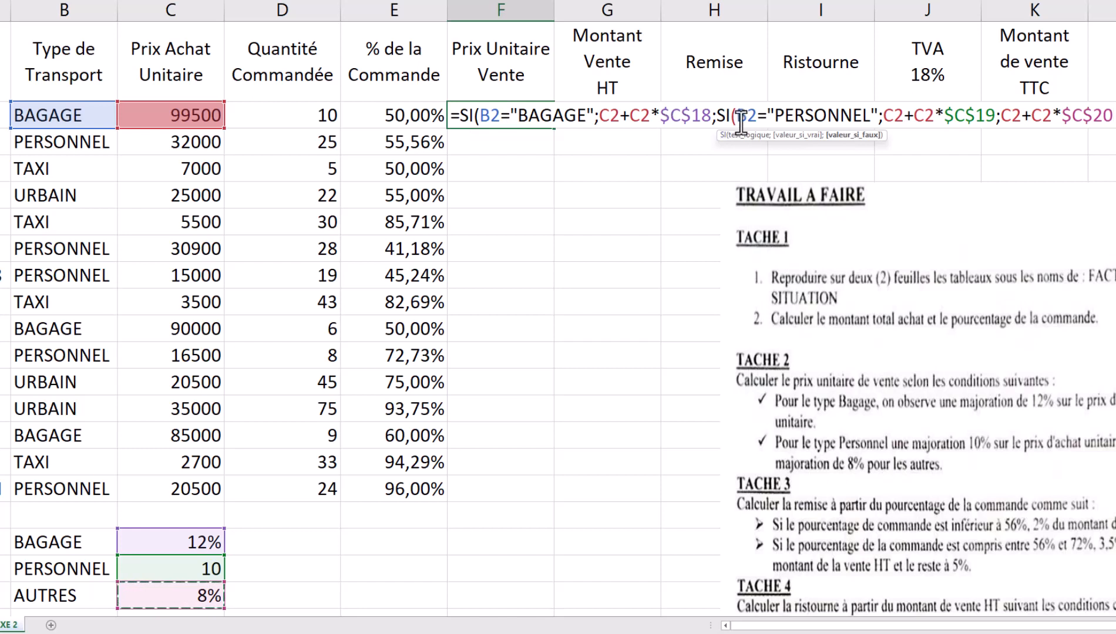
{"action": "type", "text": ")"}
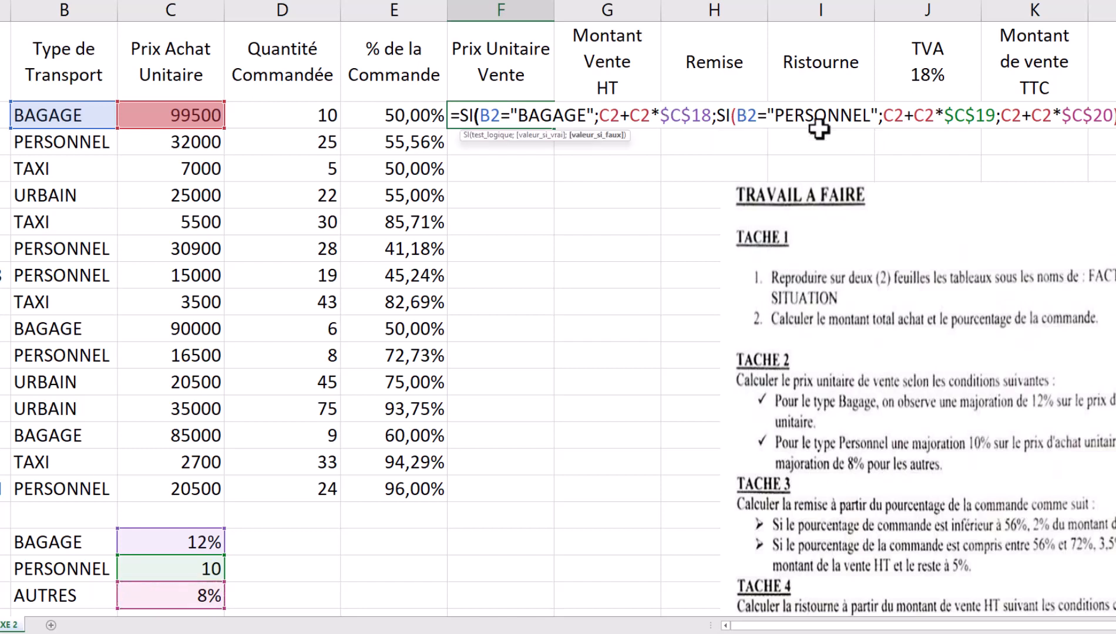
{"action": "key", "text": "Return"}
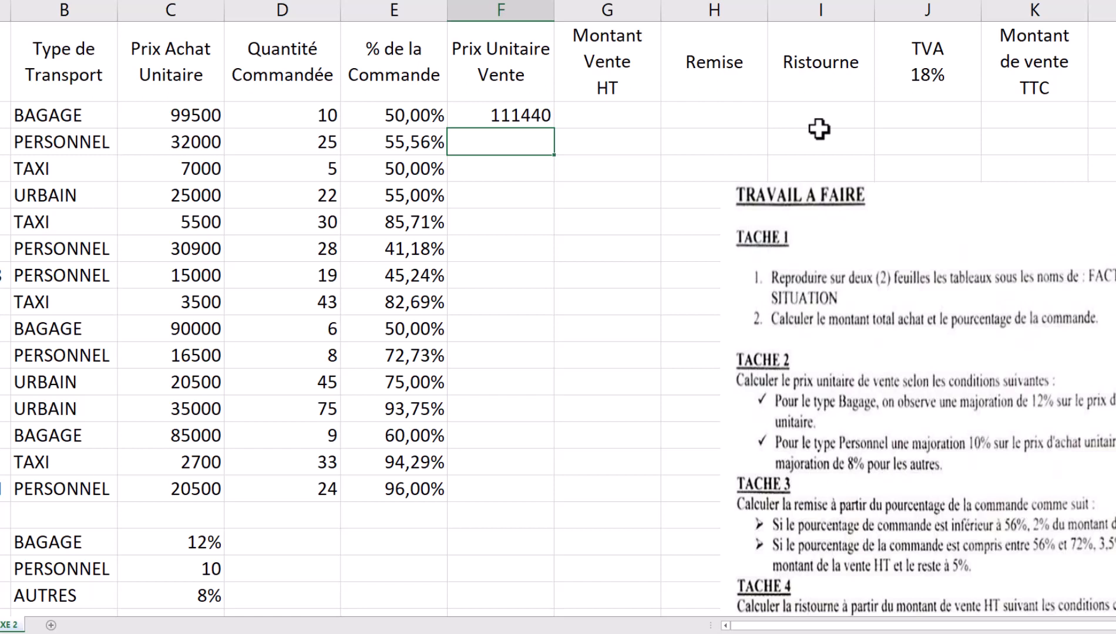
- Select the BAGAGE to AUTRES type labels, then return to cell F2
{"action": "left_click_drag", "start_coordinate": [20, 542], "coordinate": [55, 594]}
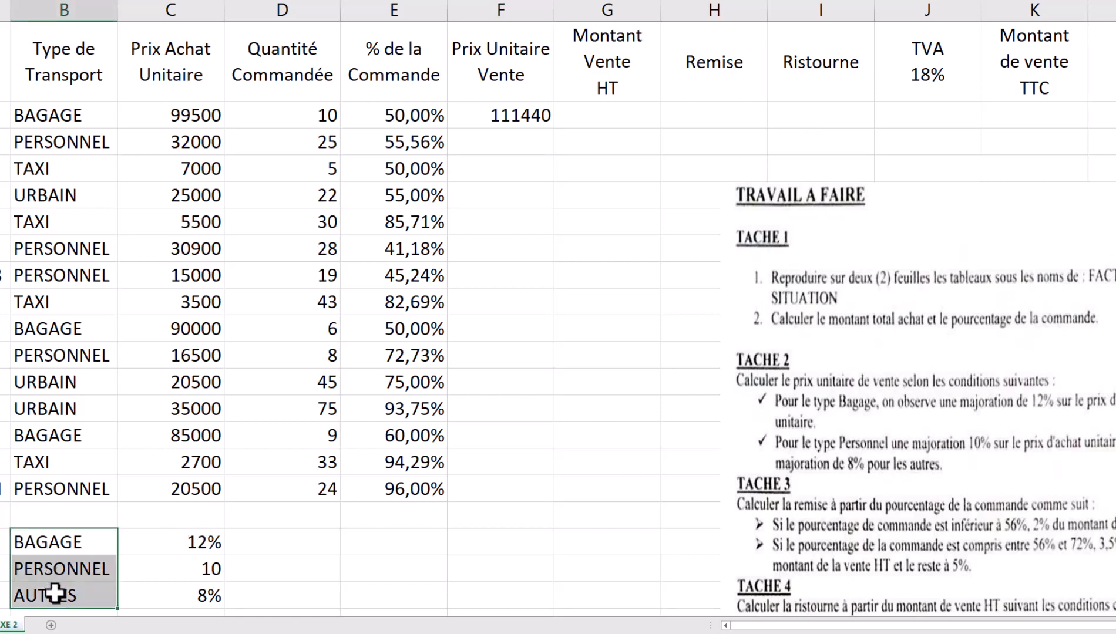
{"action": "left_click", "coordinate": [511, 133]}
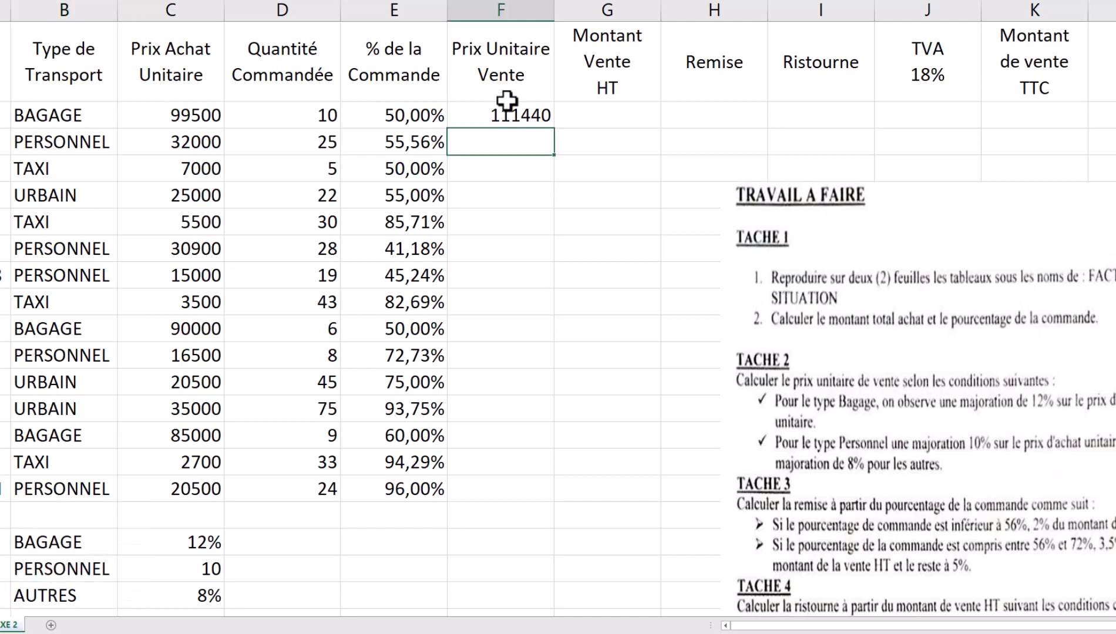
{"action": "left_click", "coordinate": [512, 115]}
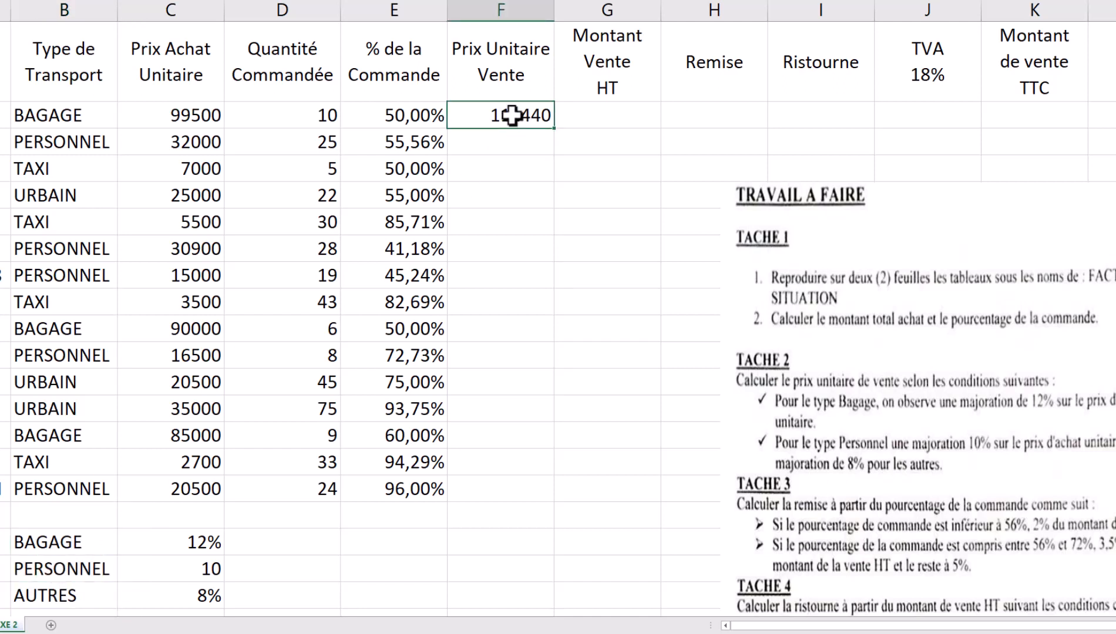
- Rewrite F2 as =SI(B2=$B$18;C2+C2*$C$18; for the BAGAGE case
{"action": "type", "text": "=si"}
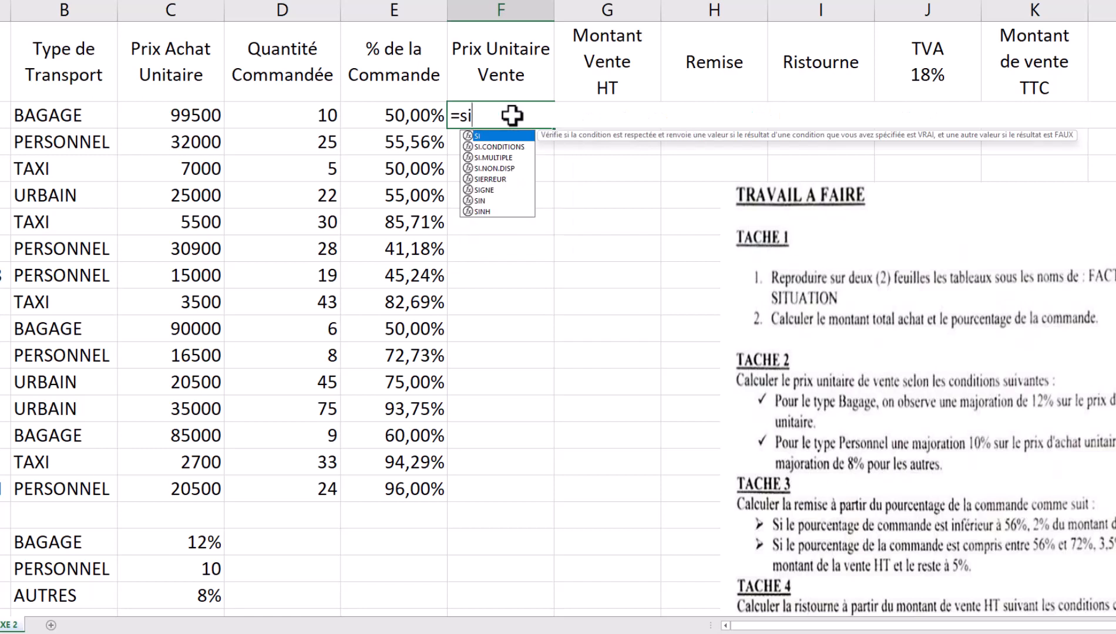
{"action": "type", "text": "("}
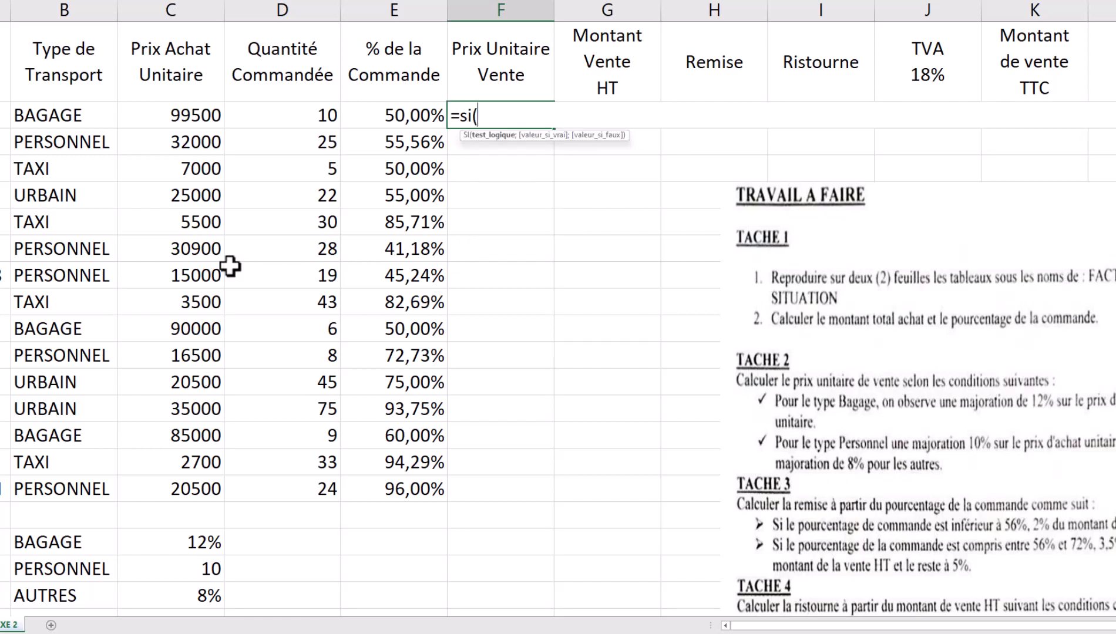
{"action": "left_click", "coordinate": [77, 116]}
{"action": "type", "text": "="}
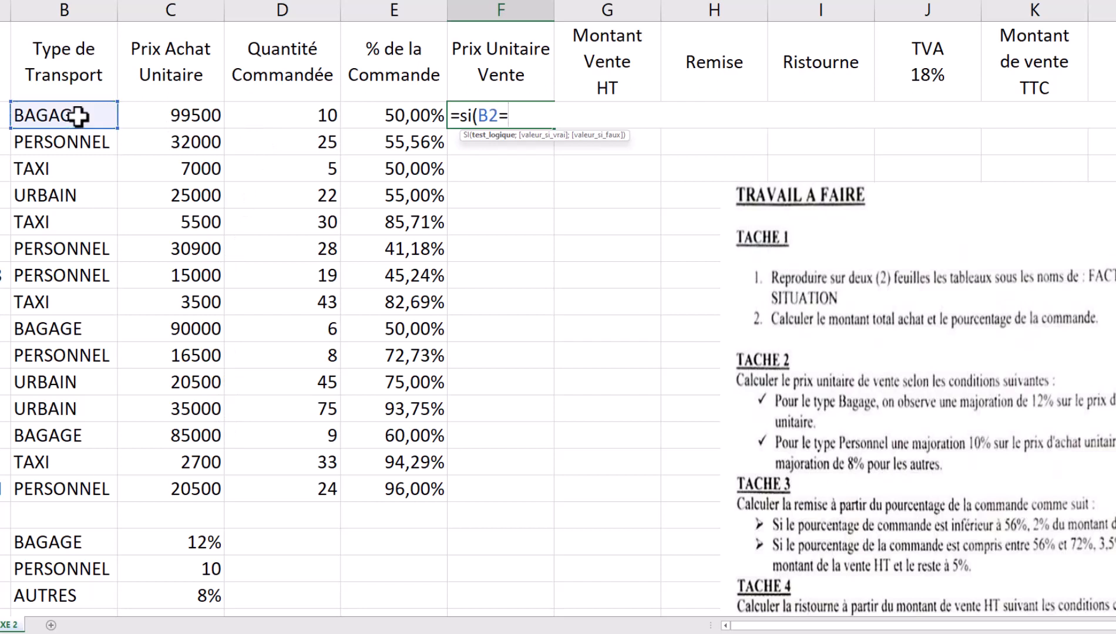
{"action": "left_click", "coordinate": [80, 544]}
{"action": "key", "text": "F4"}
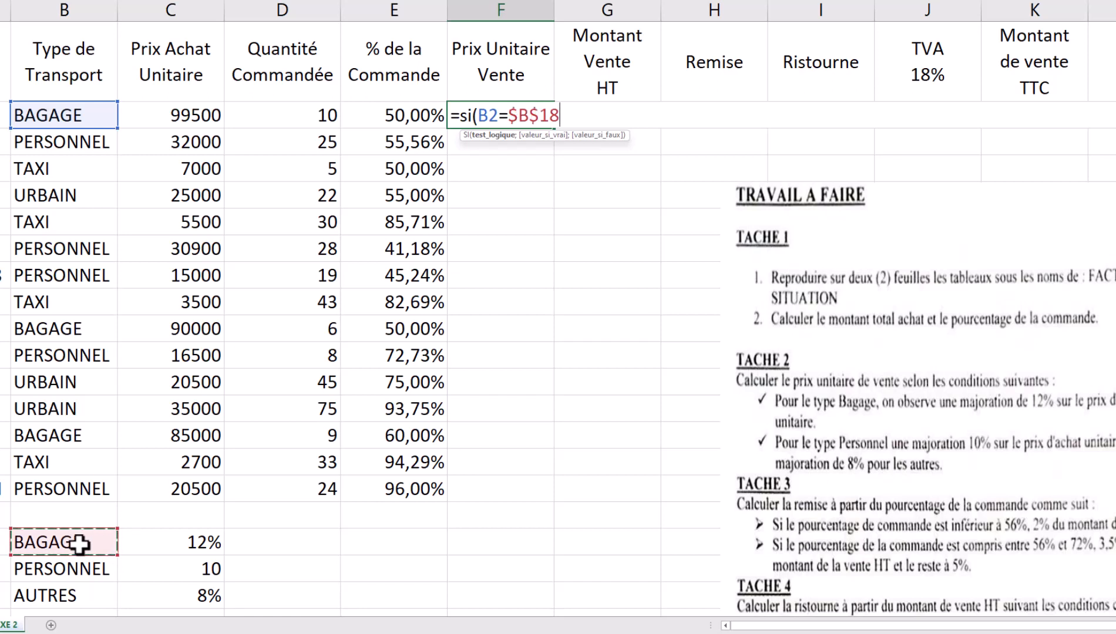
{"action": "type", "text": ";"}
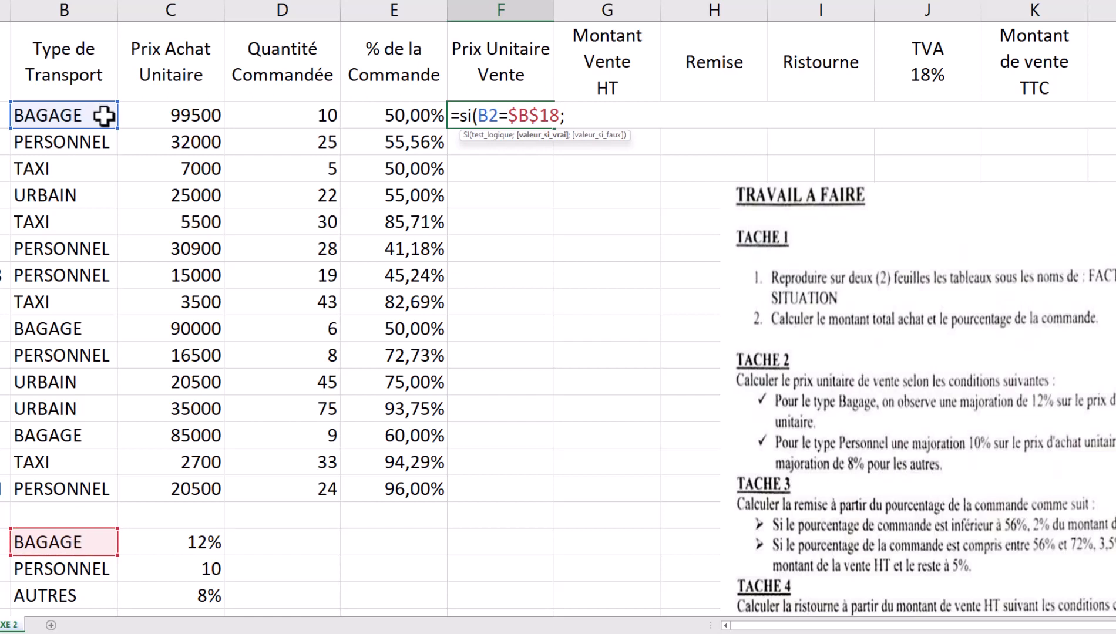
{"action": "left_click", "coordinate": [164, 120]}
{"action": "type", "text": "+"}
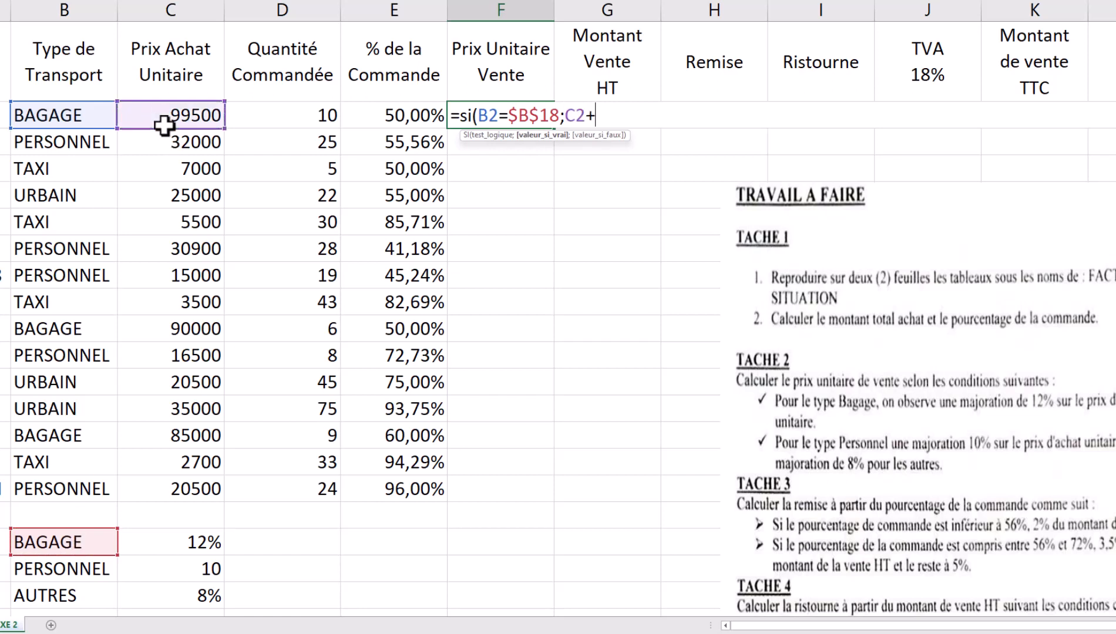
{"action": "left_click", "coordinate": [186, 112]}
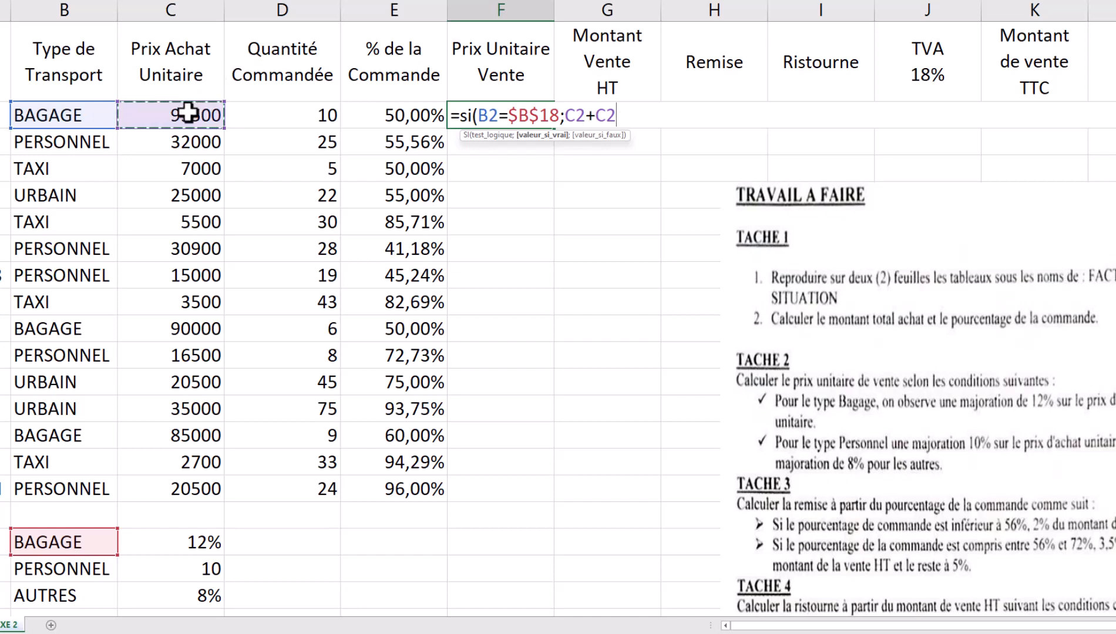
{"action": "type", "text": "*"}
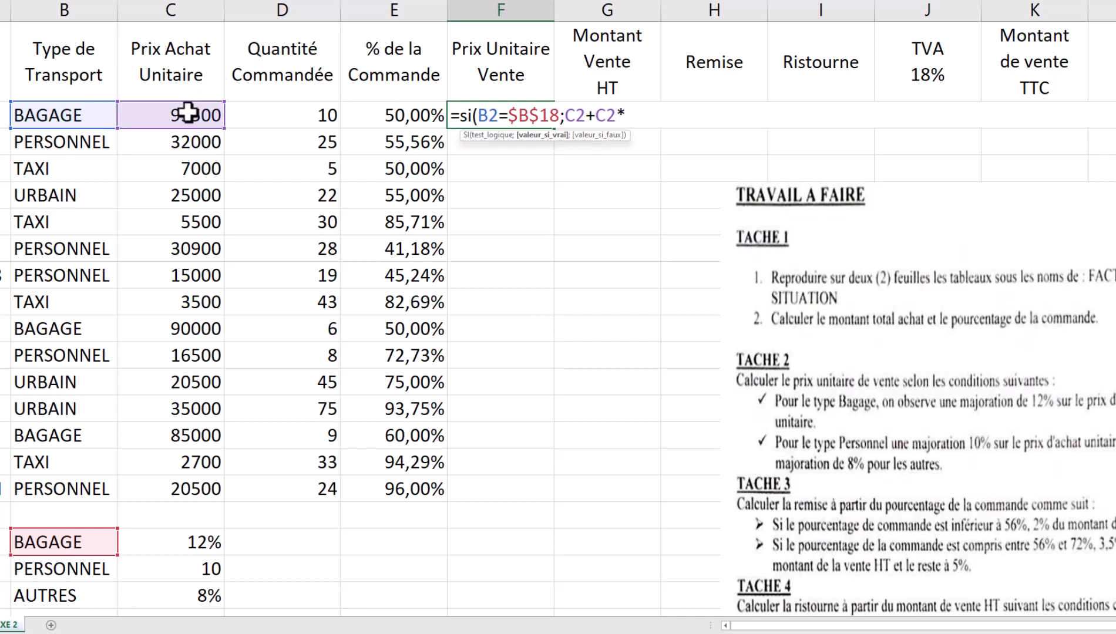
{"action": "left_click", "coordinate": [197, 541]}
{"action": "key", "text": "F4"}
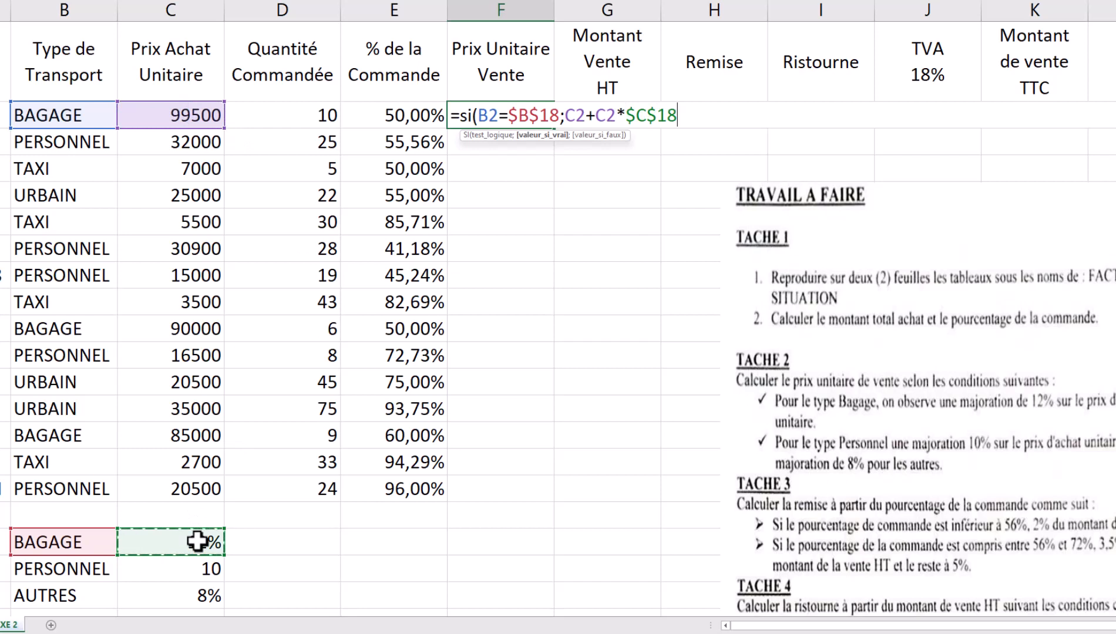
{"action": "type", "text": ";"}
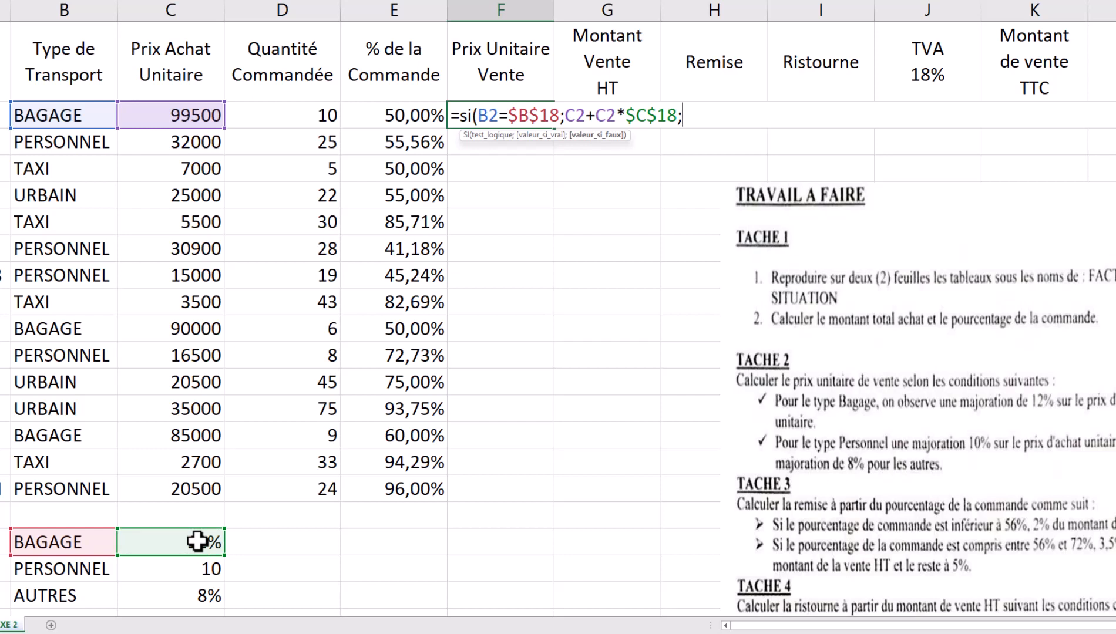
- Nest SI(B2=$B$19;C2+C2*$C$19; for the PERSONNEL case
{"action": "type", "text": "si"}
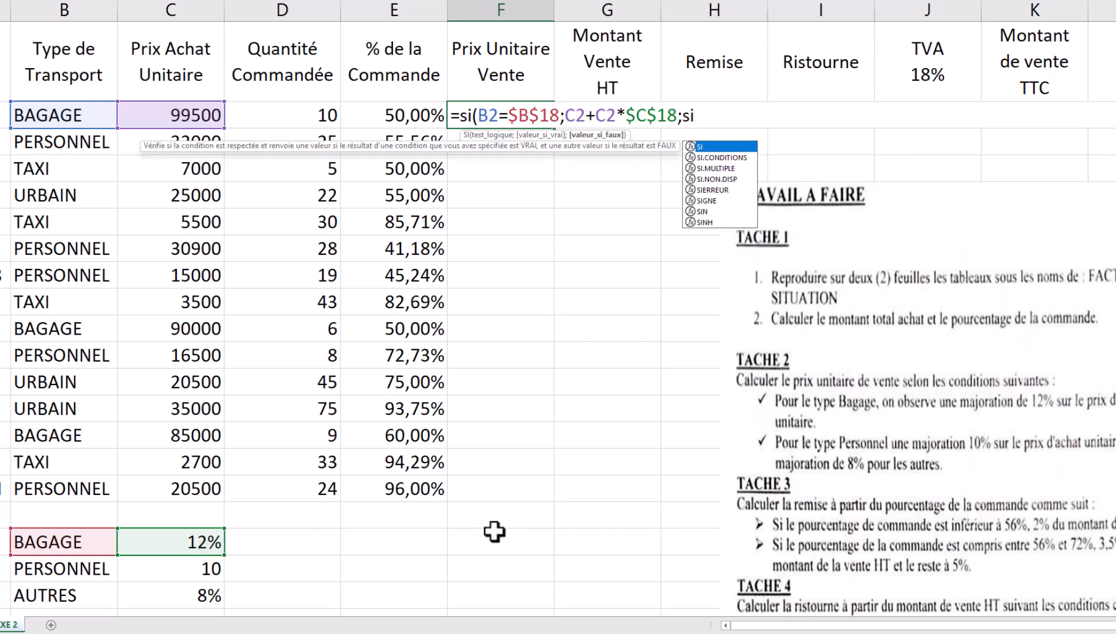
{"action": "double_click", "coordinate": [709, 147]}
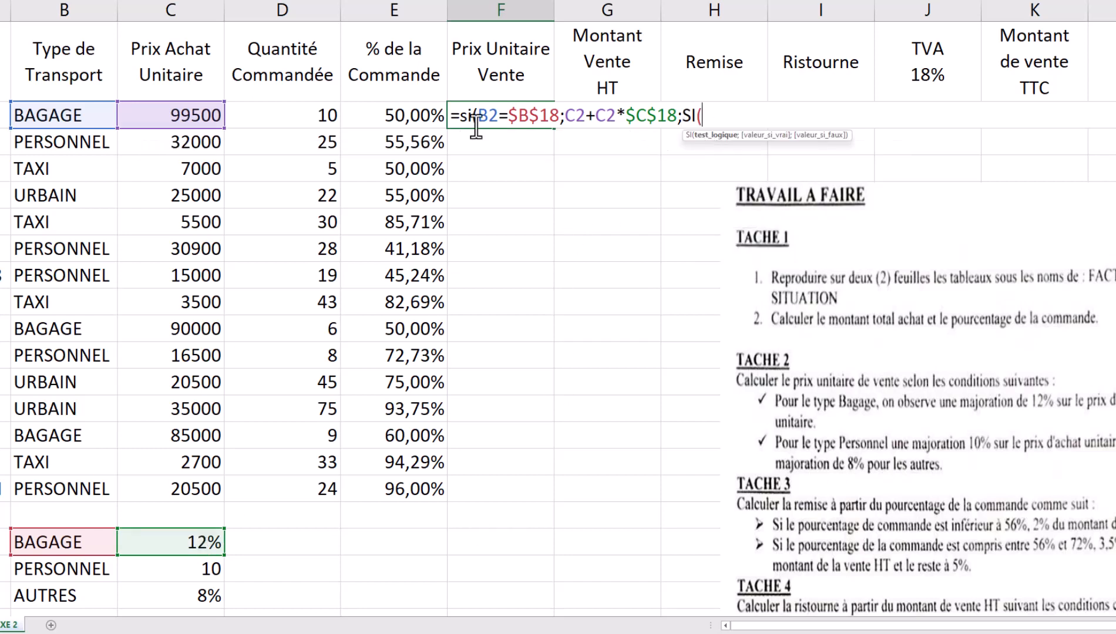
{"action": "left_click", "coordinate": [60, 111]}
{"action": "type", "text": "="}
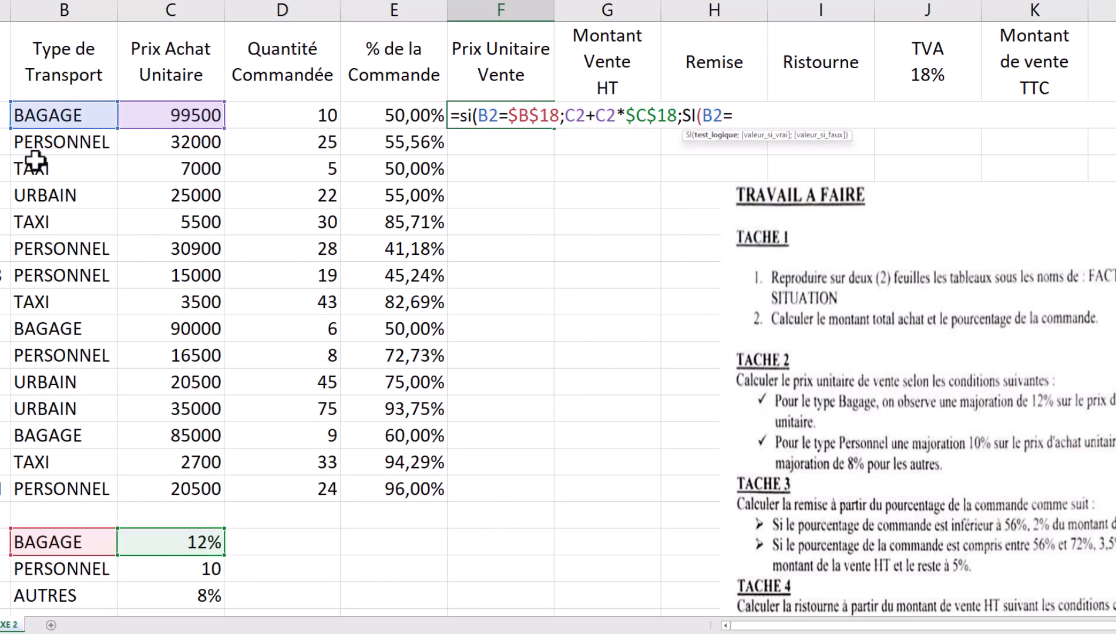
{"action": "left_click", "coordinate": [49, 572]}
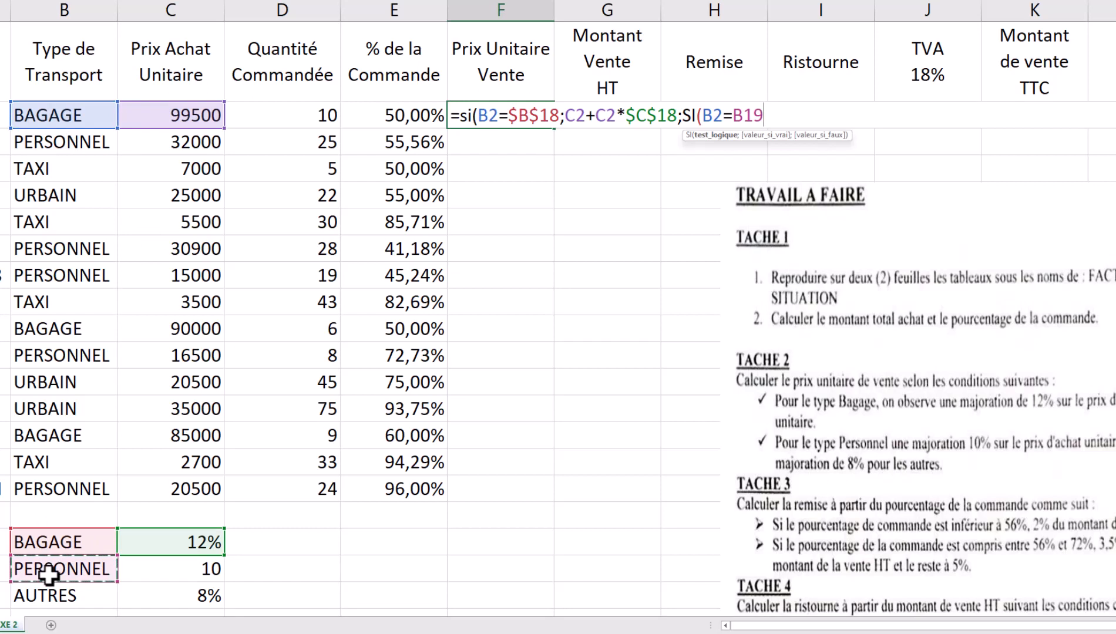
{"action": "key", "text": "F4"}
{"action": "type", "text": ";"}
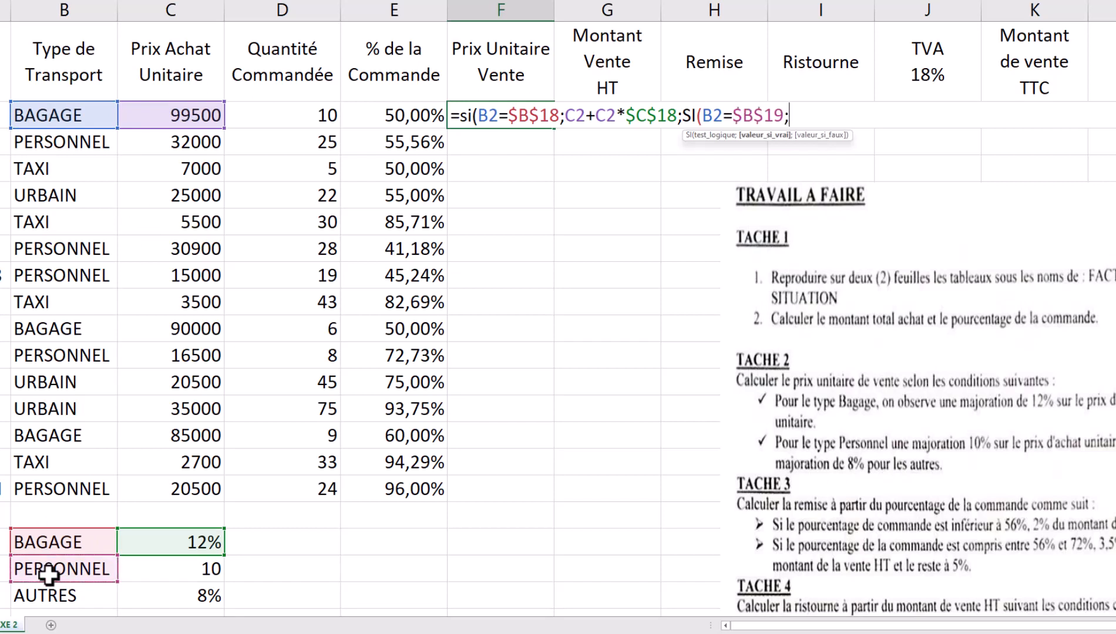
{"action": "left_click", "coordinate": [164, 123]}
{"action": "type", "text": "+"}
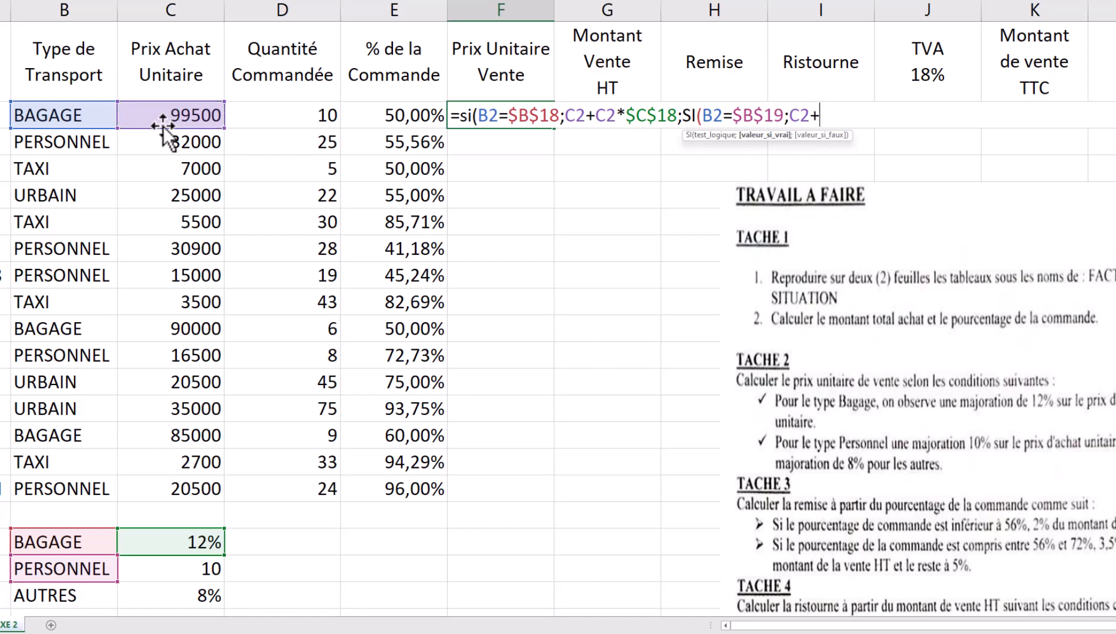
{"action": "left_click", "coordinate": [162, 122]}
{"action": "type", "text": "*"}
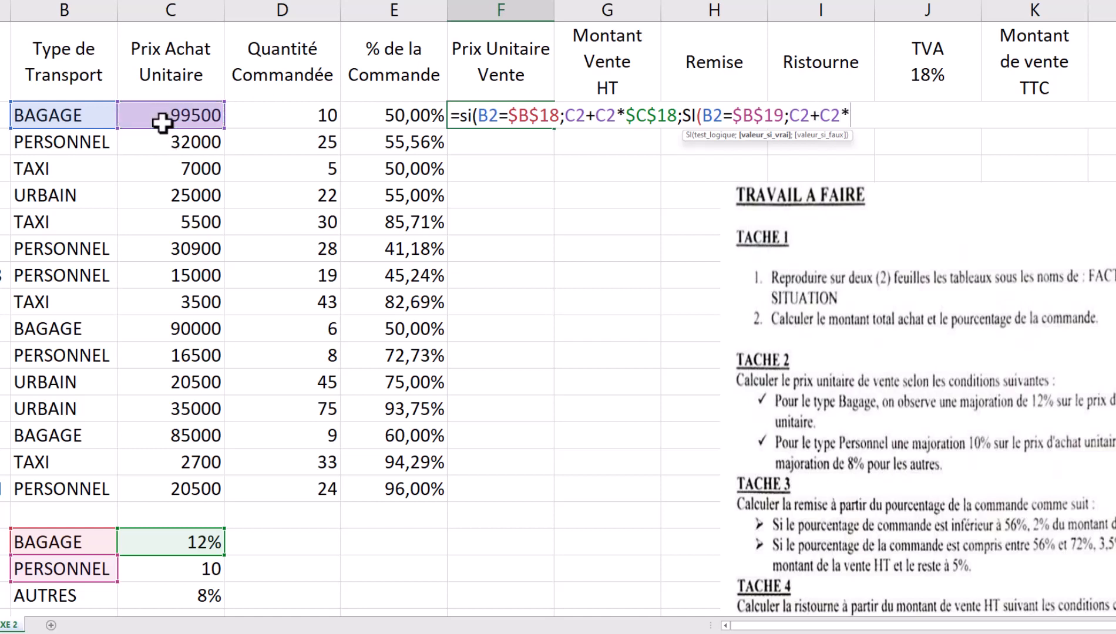
{"action": "left_click", "coordinate": [183, 569]}
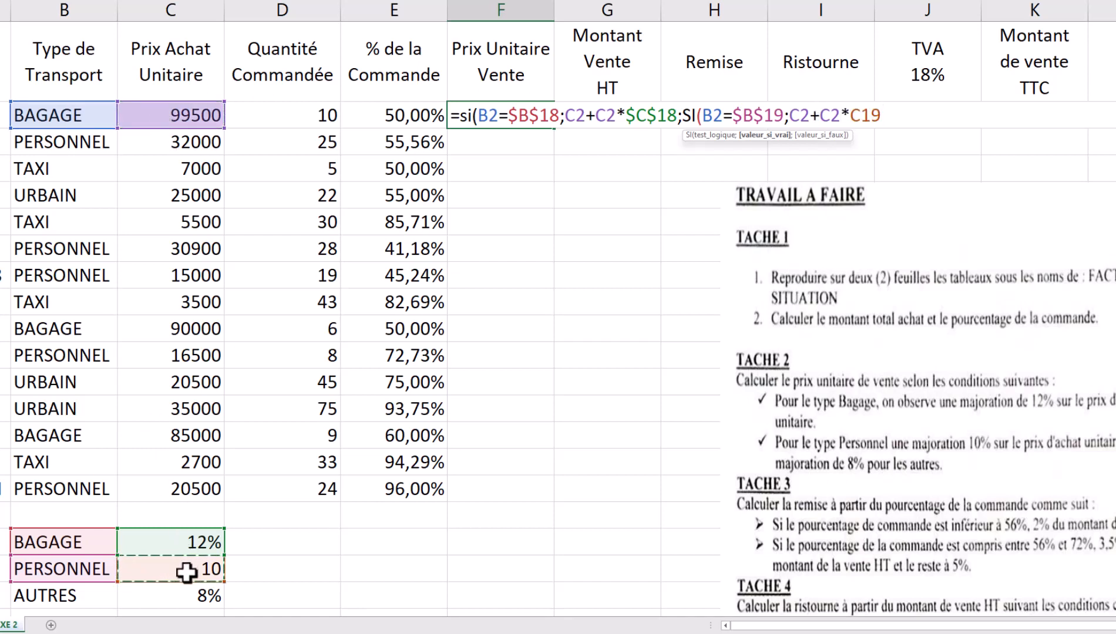
{"action": "key", "text": "F4"}
{"action": "type", "text": ";"}
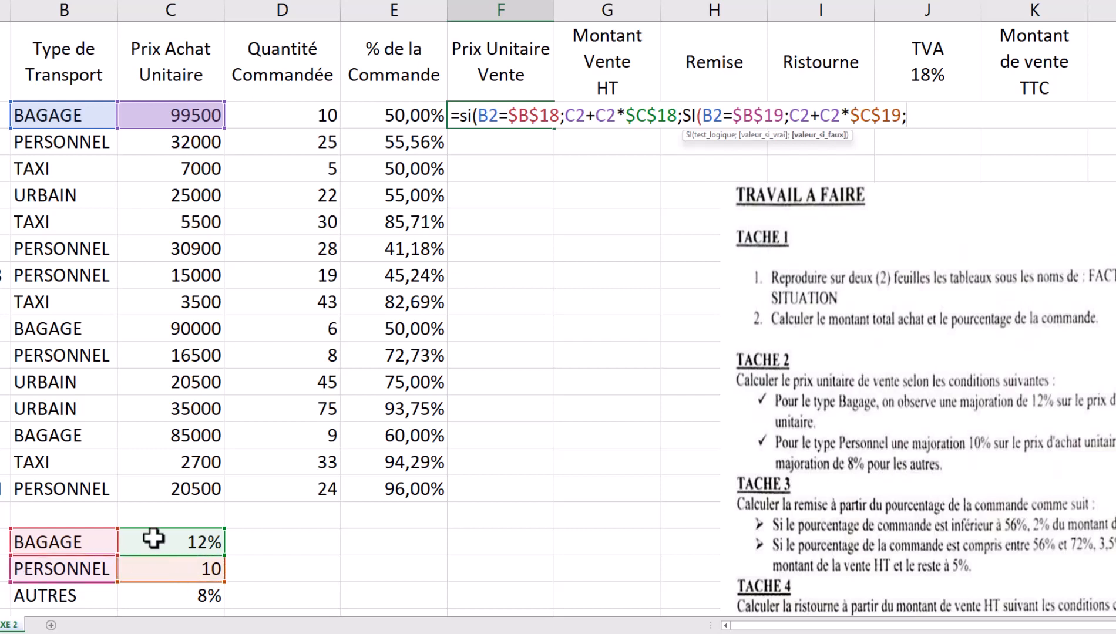
- End with C2+C2*$C$20 for AUTRES, commit, and fill F2 down to F16
{"action": "left_click", "coordinate": [176, 117]}
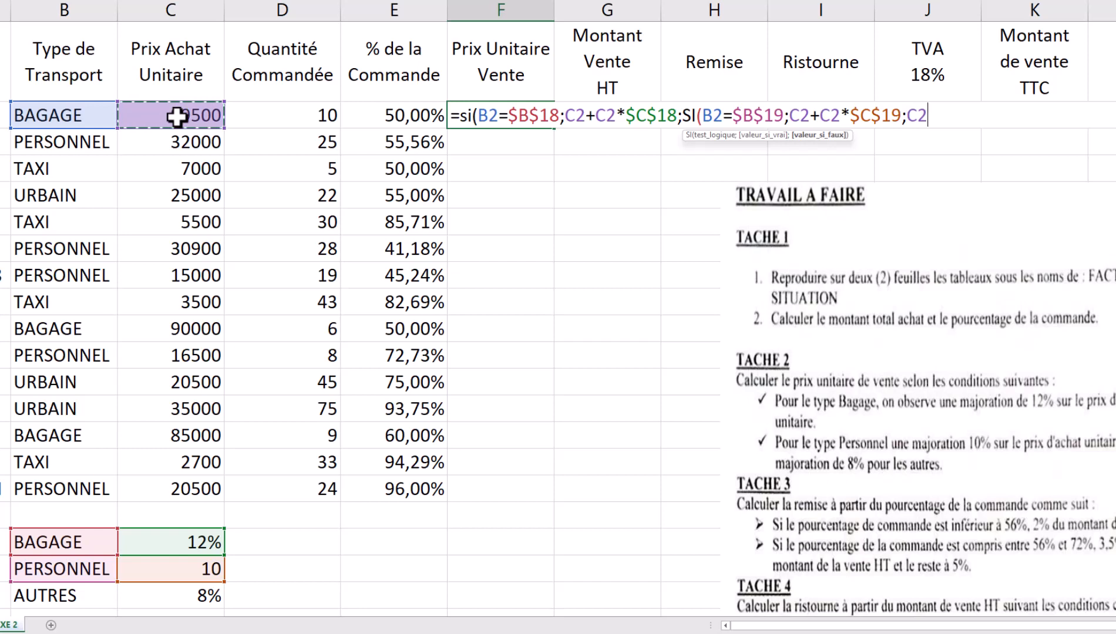
{"action": "type", "text": "+"}
{"action": "left_click", "coordinate": [177, 117]}
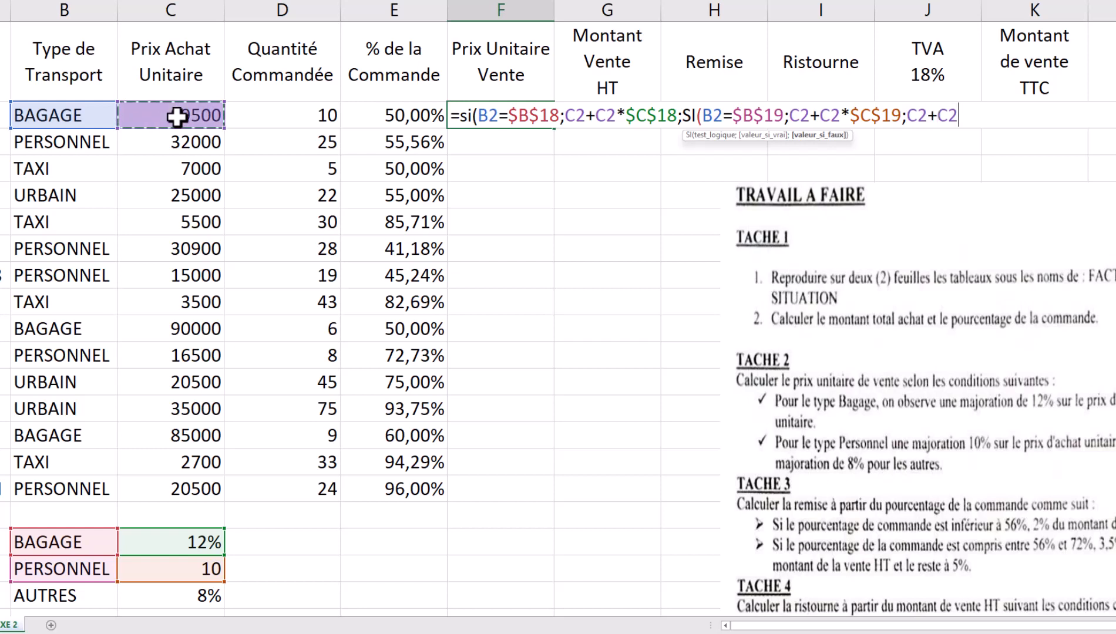
{"action": "type", "text": "*"}
{"action": "left_click", "coordinate": [198, 596]}
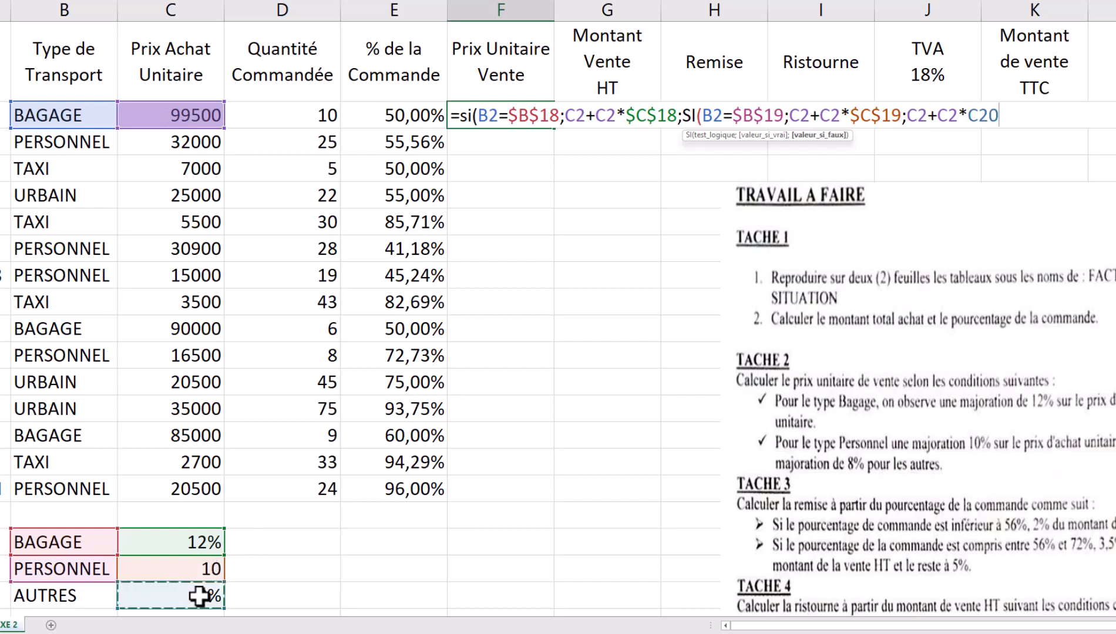
{"action": "key", "text": "F4"}
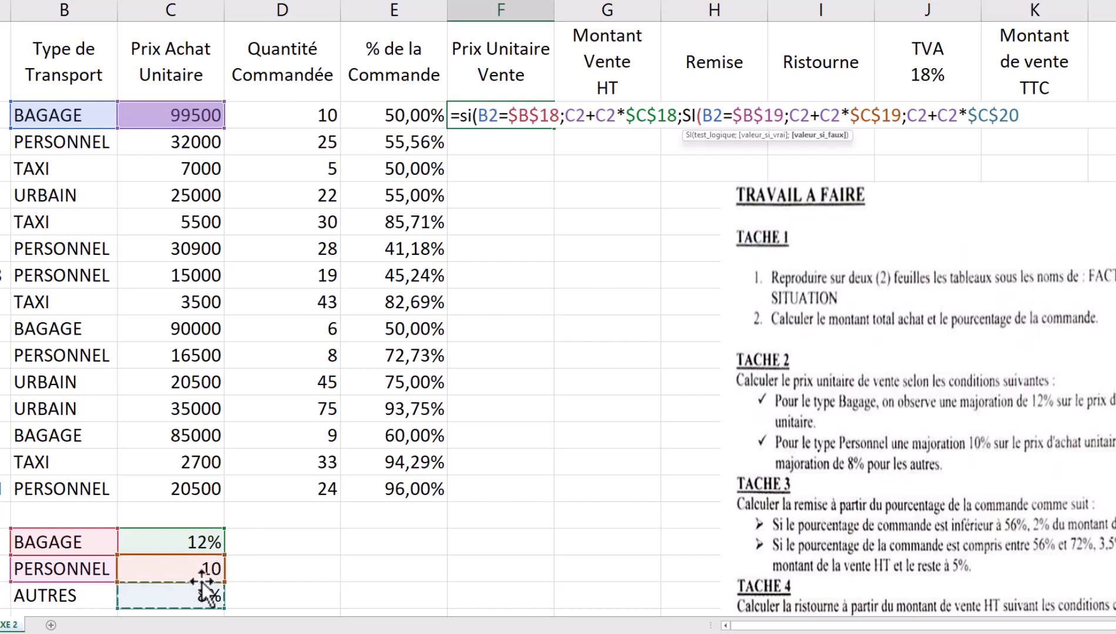
{"action": "type", "text": "))"}
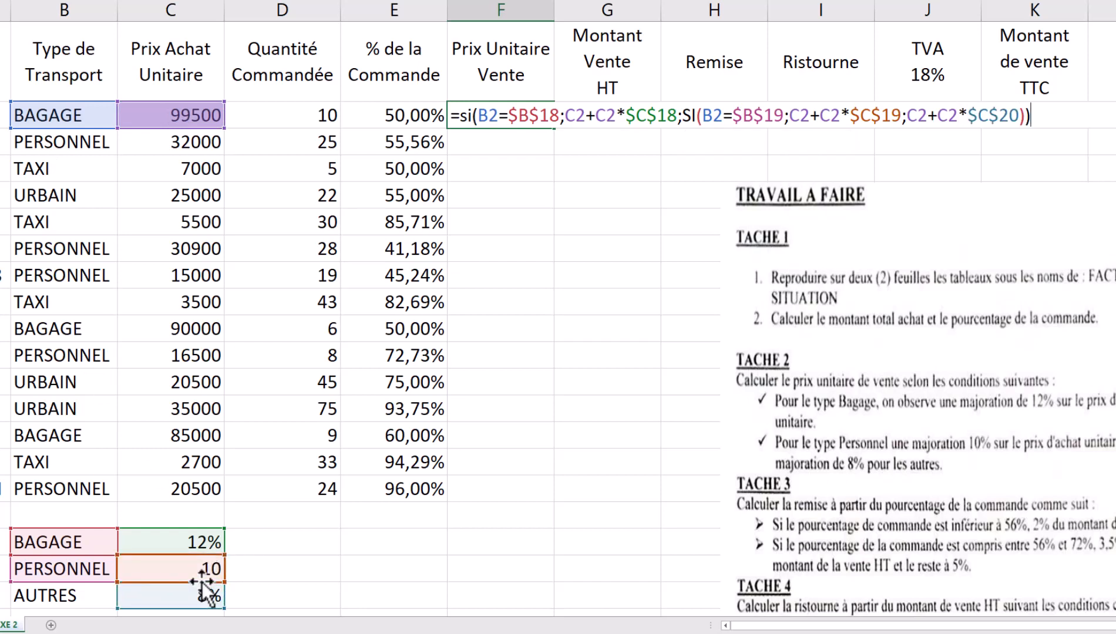
{"action": "key", "text": "Return"}
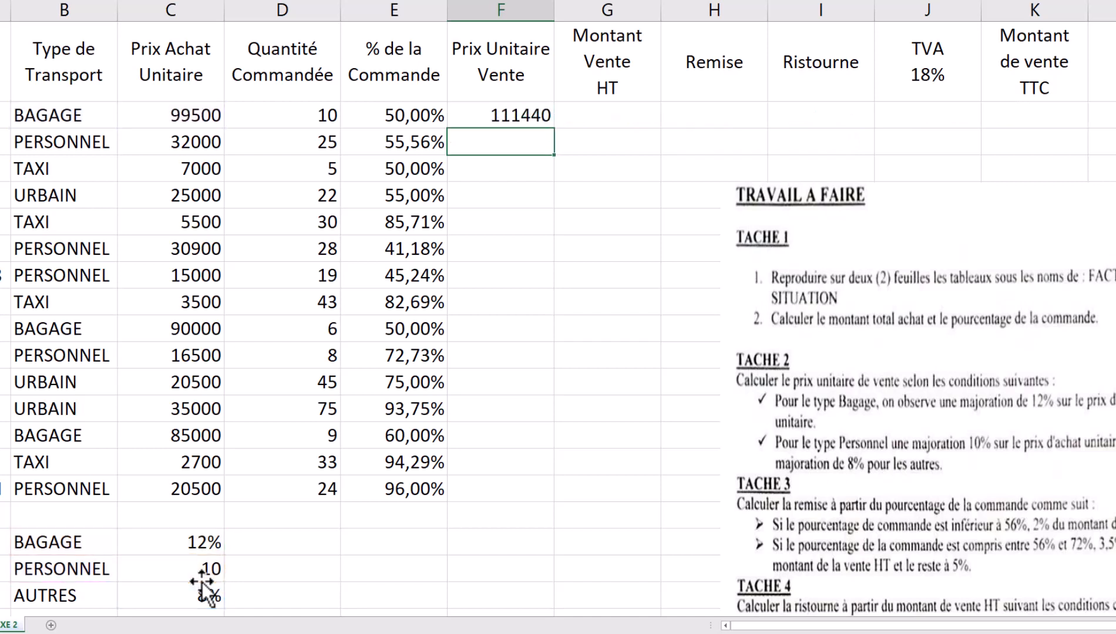
{"action": "left_click", "coordinate": [526, 115]}
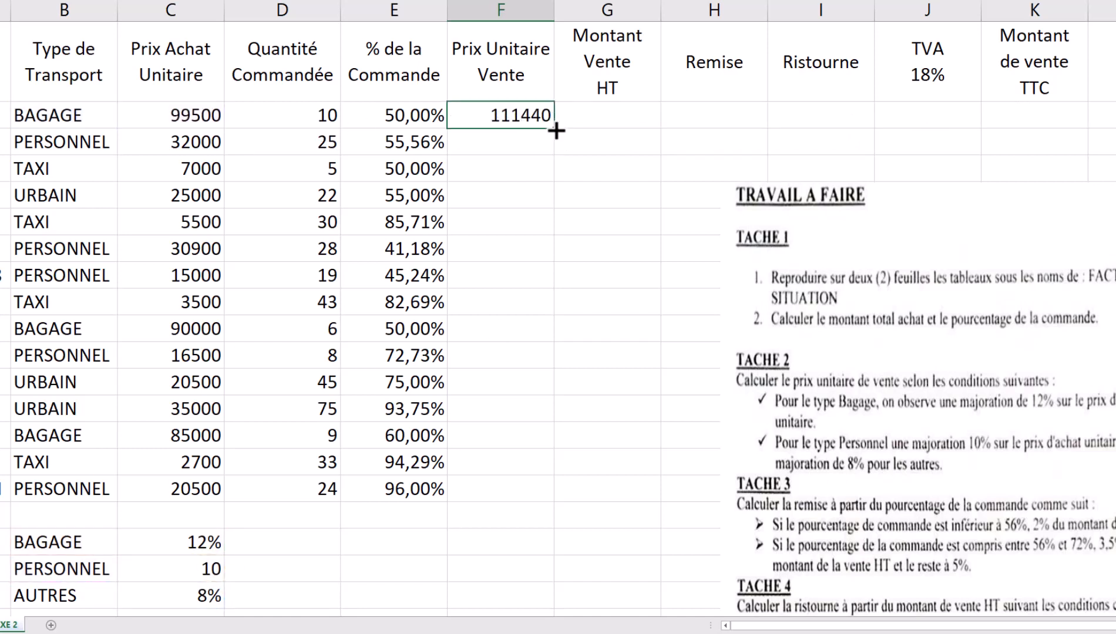
{"action": "left_click_drag", "start_coordinate": [557, 129], "coordinate": [539, 499]}
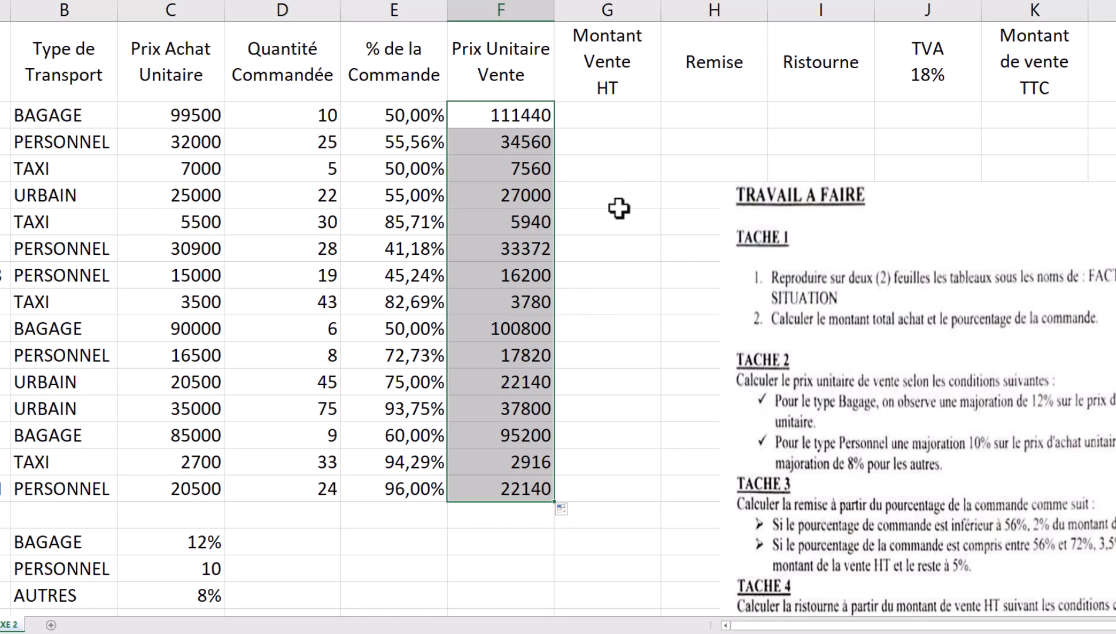
- Enter =F2*D2 in G2 and fill it down to G16
{"action": "left_click", "coordinate": [605, 116]}
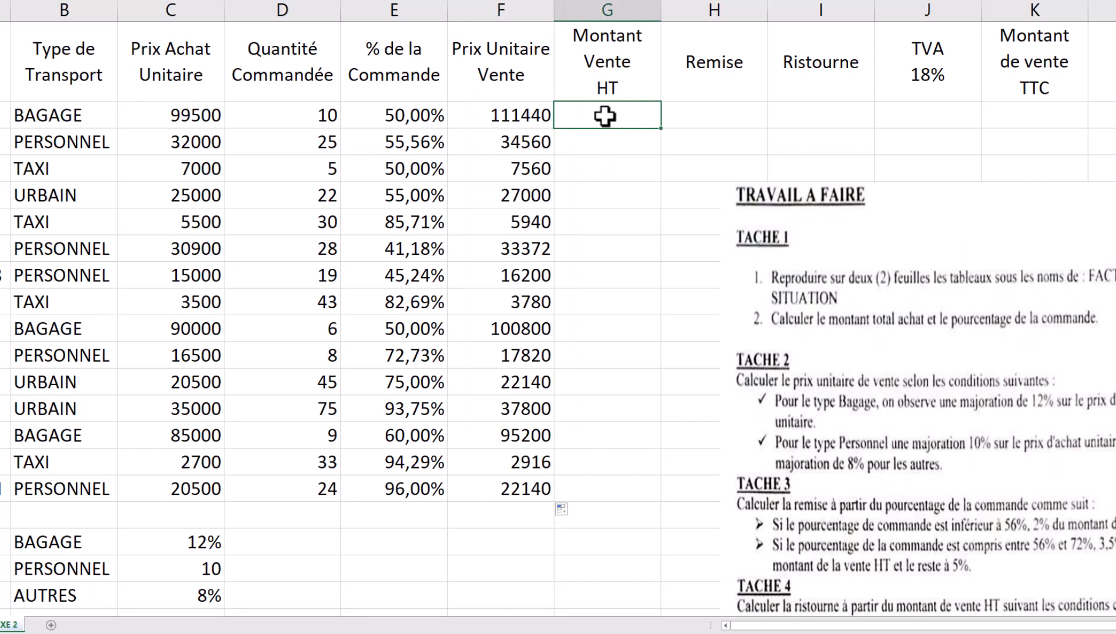
{"action": "type", "text": "="}
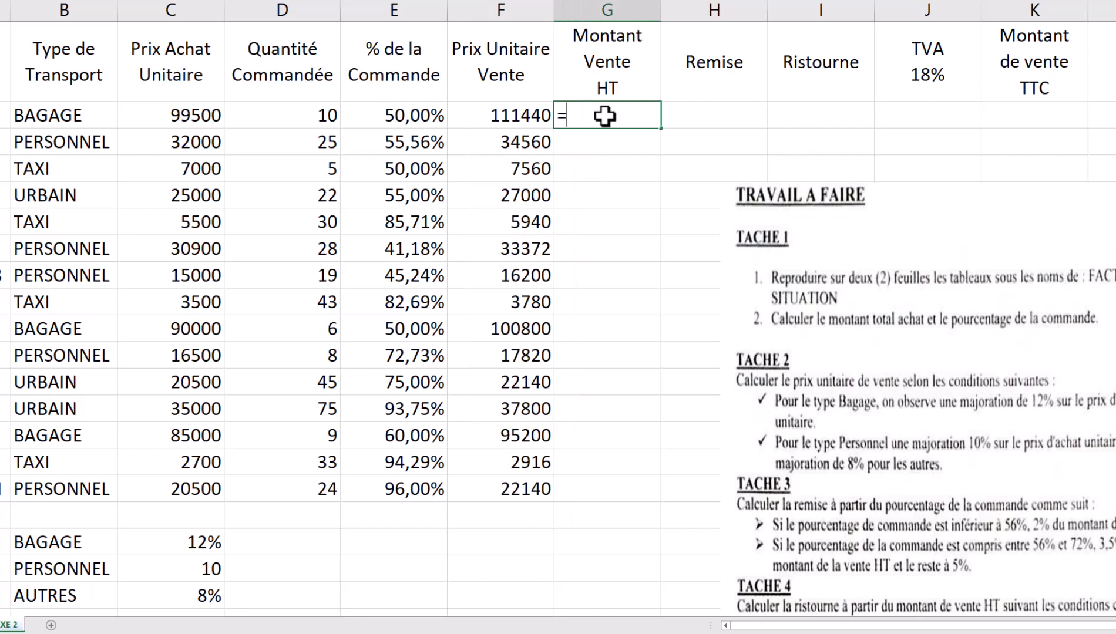
{"action": "left_click", "coordinate": [487, 121]}
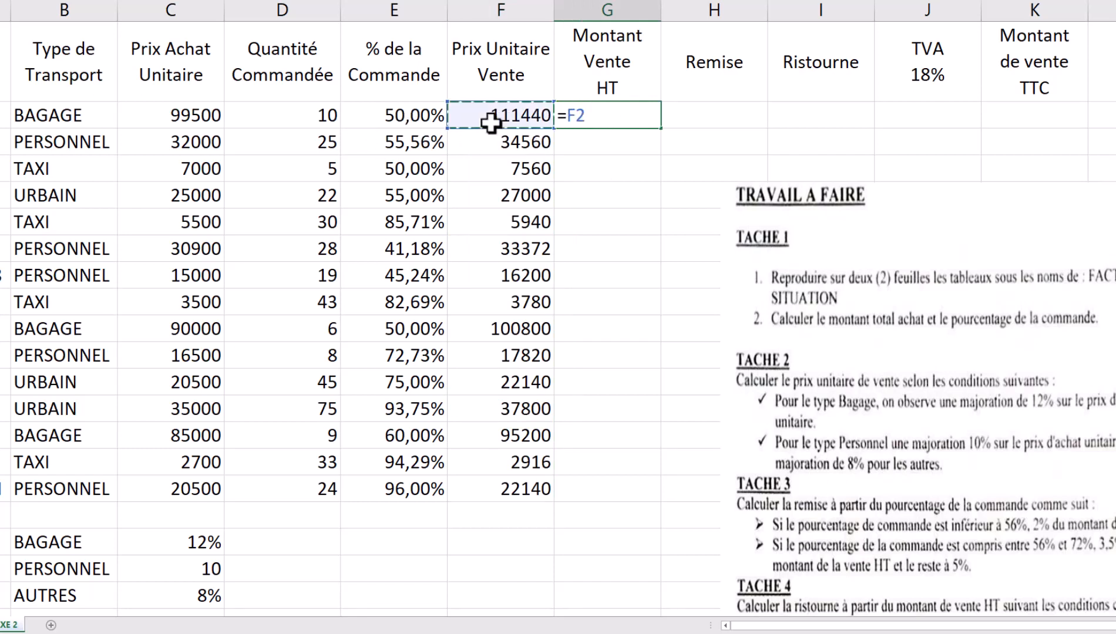
{"action": "type", "text": "*"}
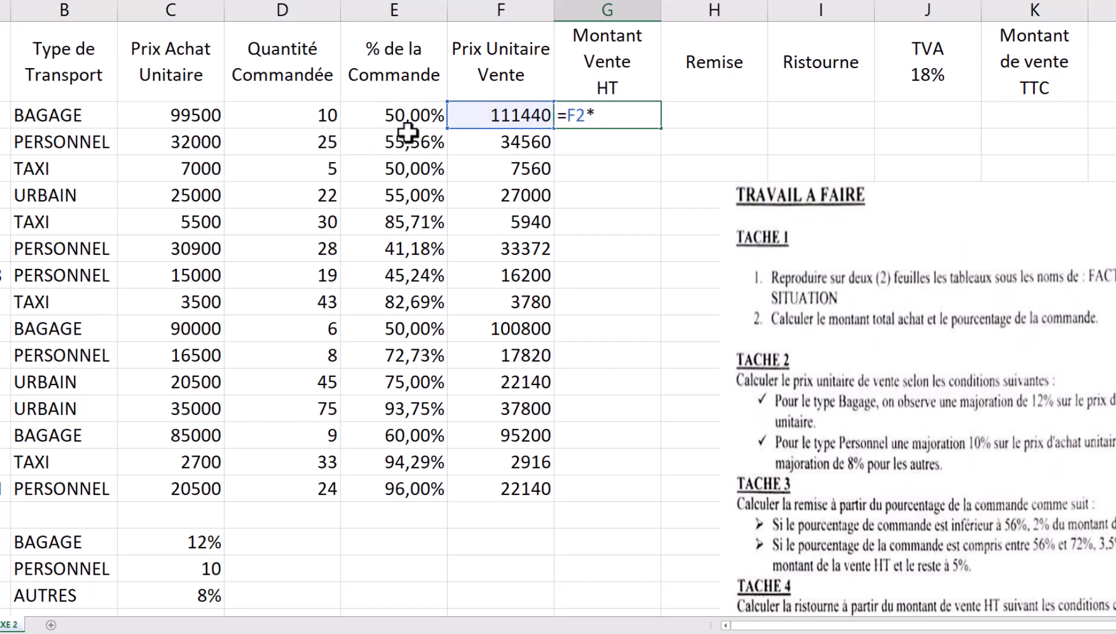
{"action": "left_click", "coordinate": [303, 115]}
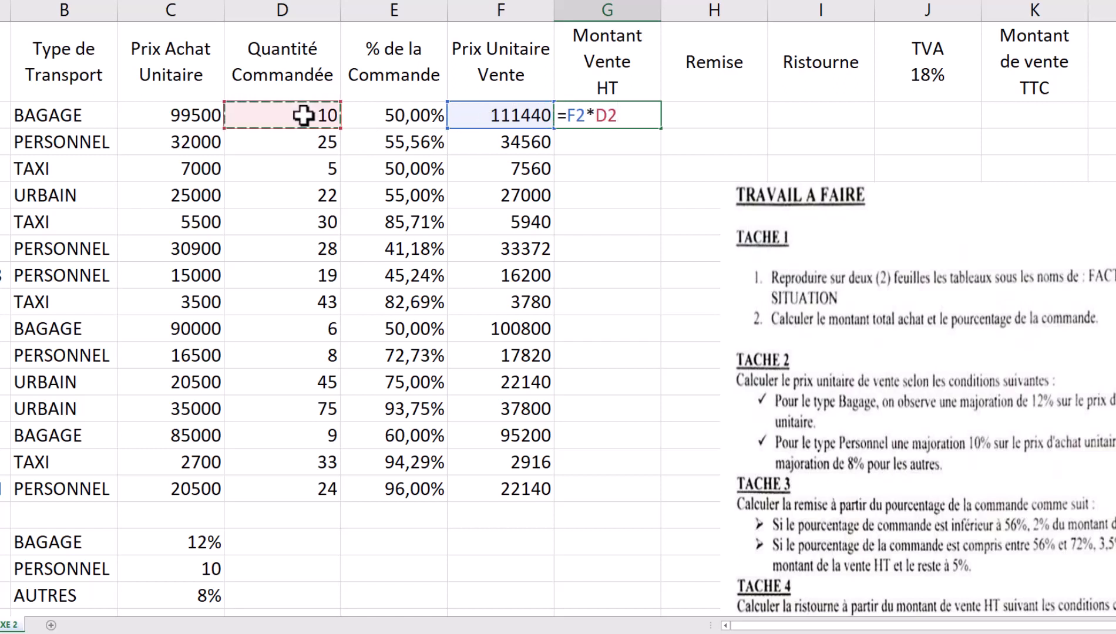
{"action": "key", "text": "Return"}
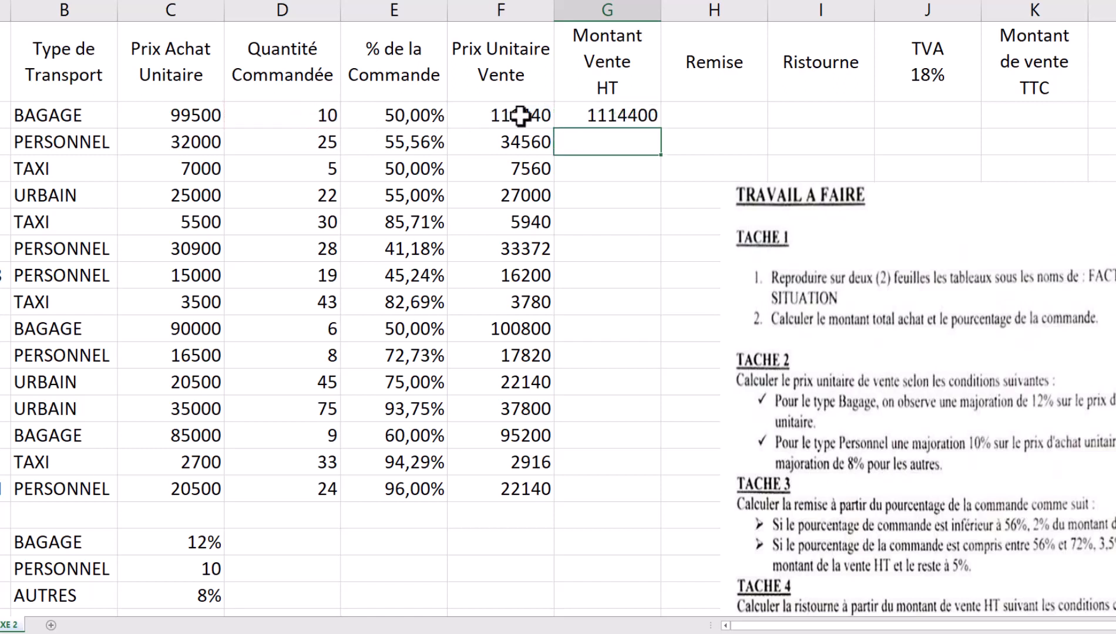
{"action": "left_click", "coordinate": [584, 109]}
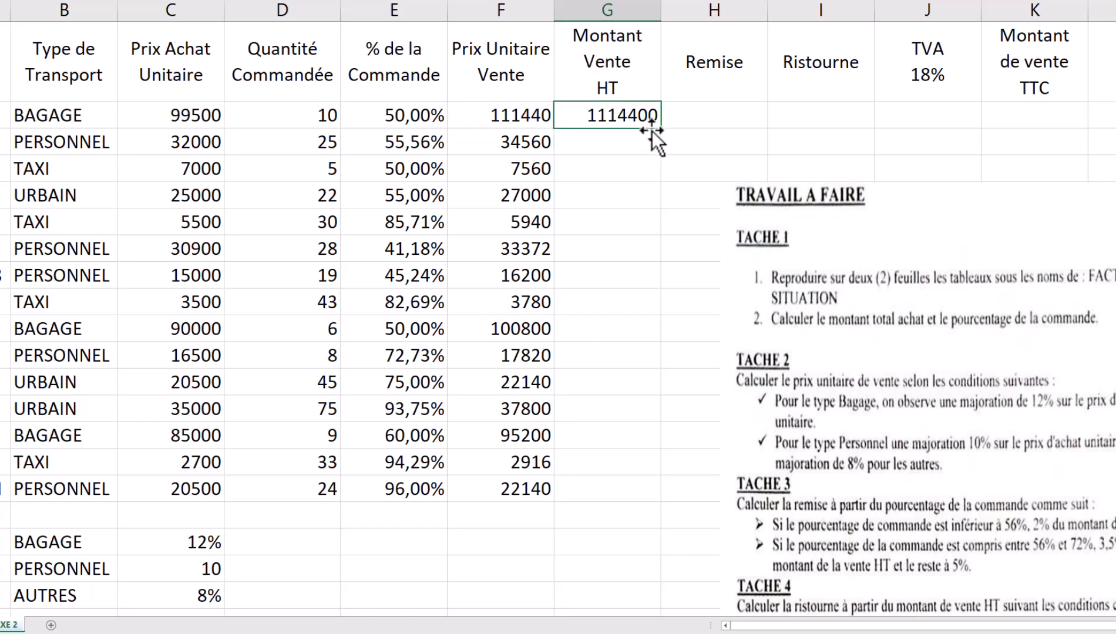
{"action": "left_click_drag", "start_coordinate": [661, 128], "coordinate": [647, 497]}
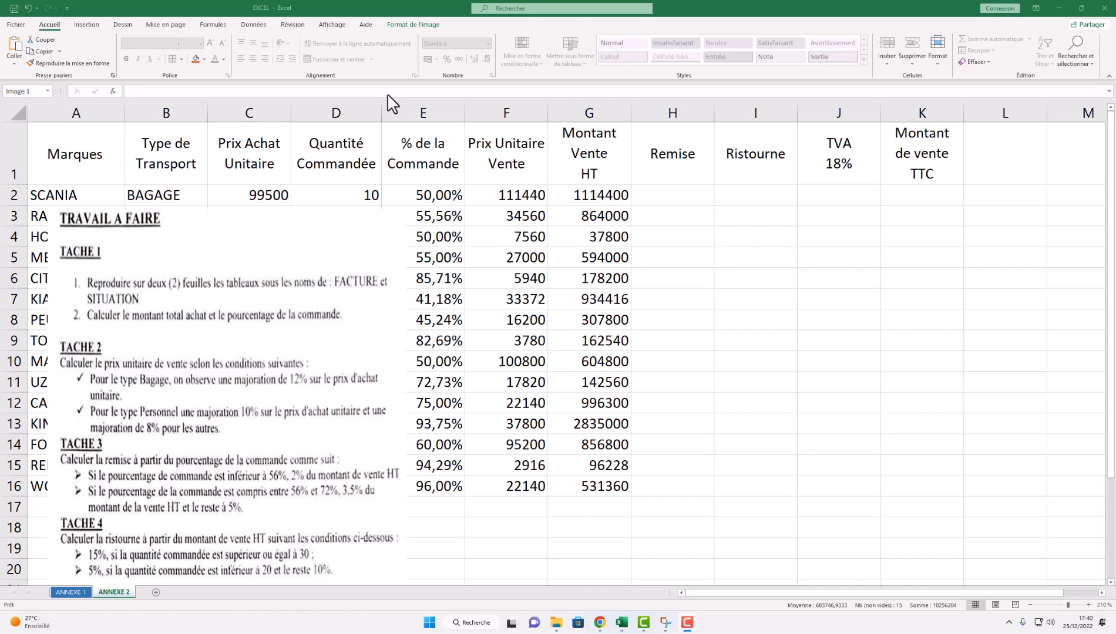
- Drag the TRAVAIL A FAIRE picture off the order table to the right
{"action": "left_click", "coordinate": [244, 408]}
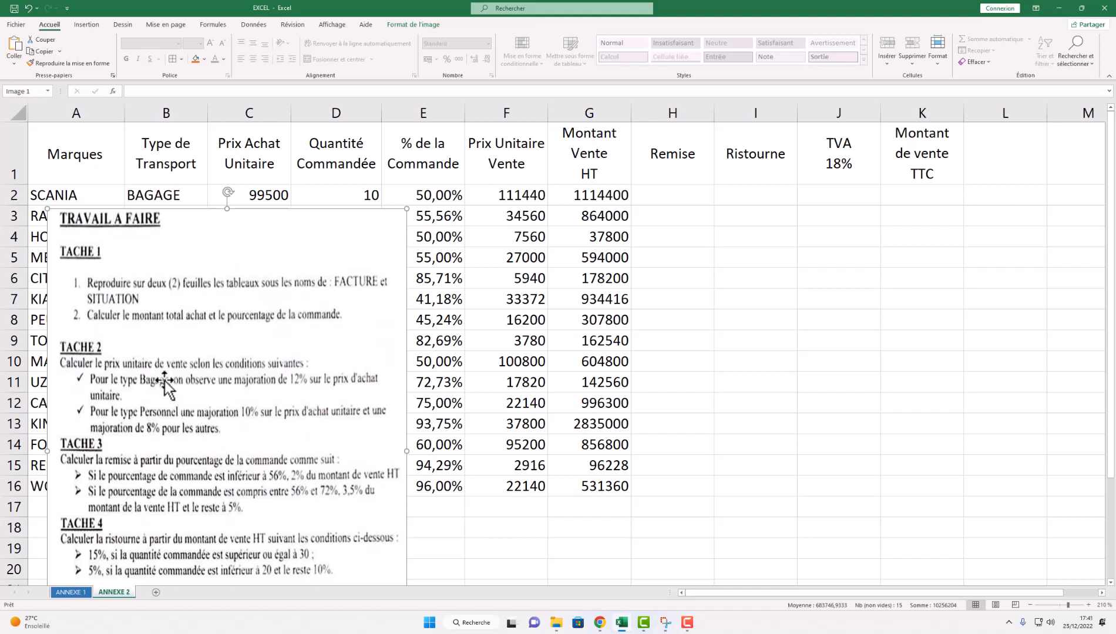
{"action": "left_click_drag", "start_coordinate": [149, 373], "coordinate": [895, 451]}
{"action": "left_click", "coordinate": [344, 530]}
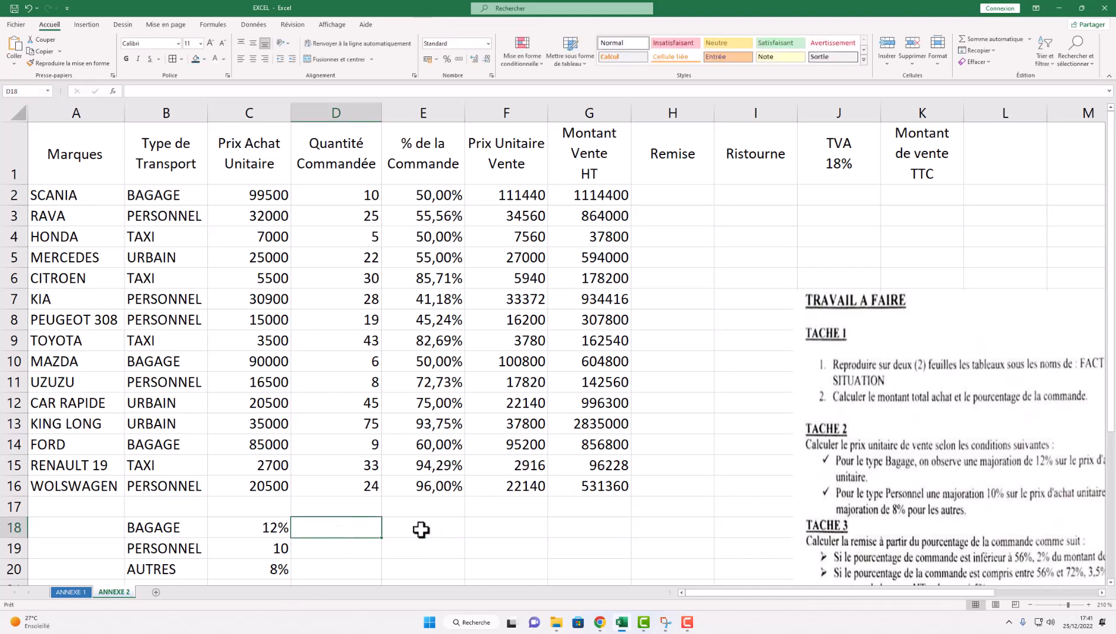
{"action": "left_click", "coordinate": [423, 530]}
{"action": "left_click", "coordinate": [329, 530]}
{"action": "left_click_drag", "start_coordinate": [844, 468], "coordinate": [695, 442]}
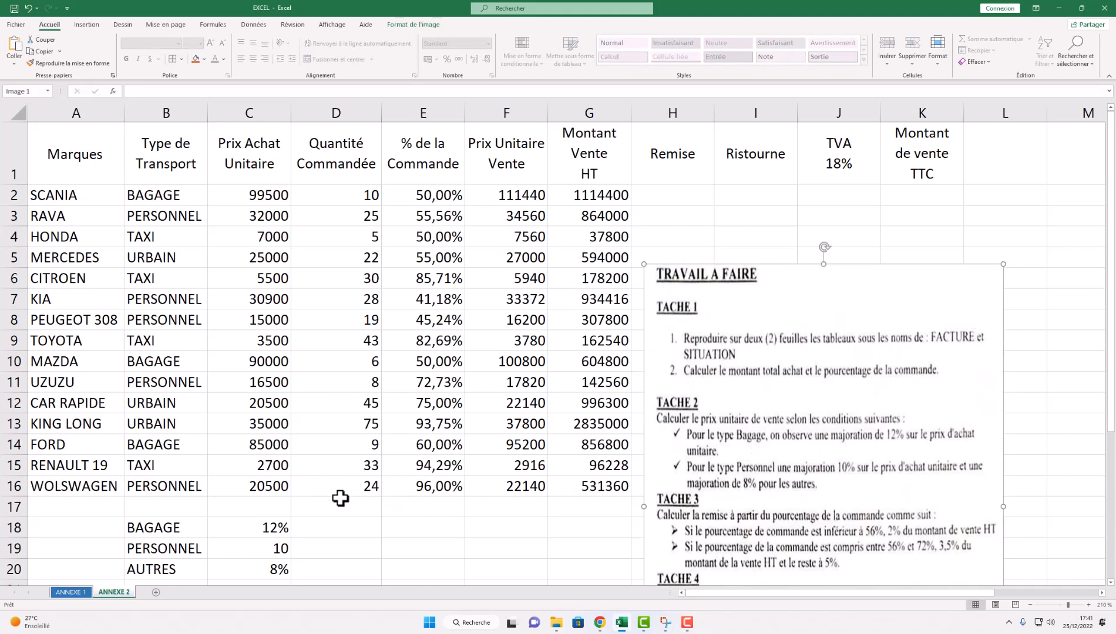
- Enter discount rates 2%, 3,5% and 5% in D18:D20 and select them
{"action": "left_click", "coordinate": [336, 527]}
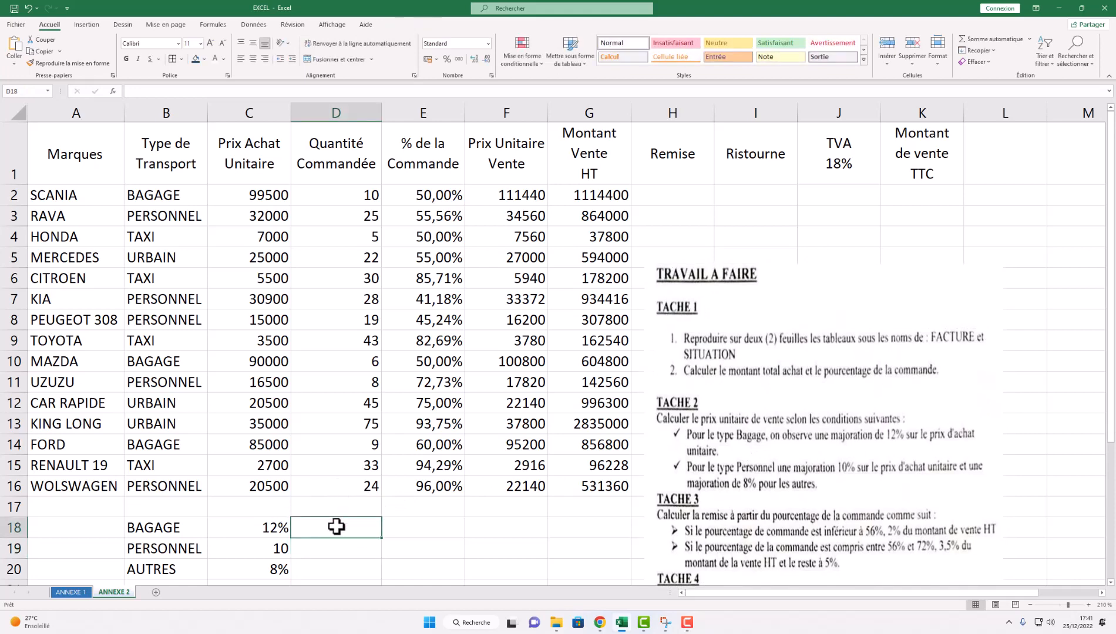
{"action": "key", "text": "Right"}
{"action": "key", "text": "Left"}
{"action": "type", "text": "56"}
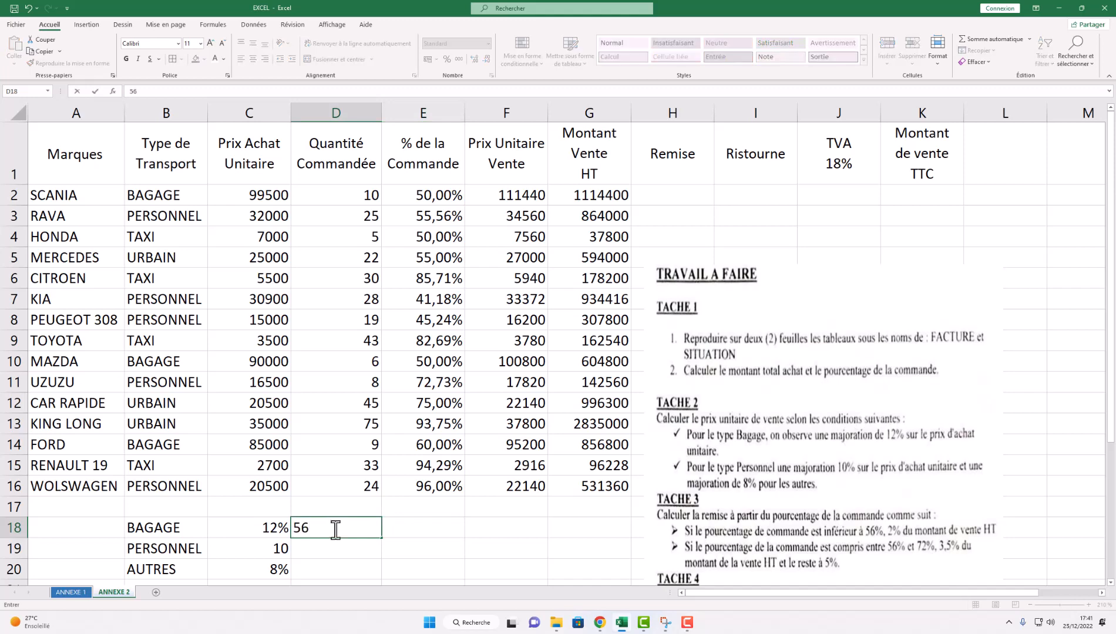
{"action": "key", "text": "BackSpace"}
{"action": "key", "text": "BackSpace"}
{"action": "type", "text": "2%"}
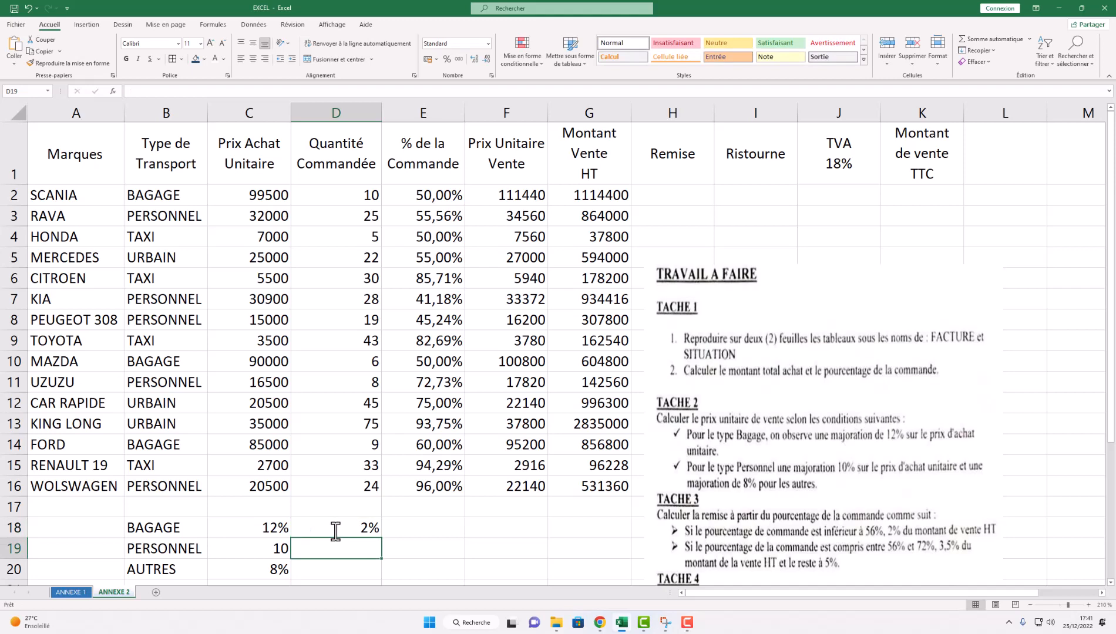
{"action": "type", "text": "3,5"}
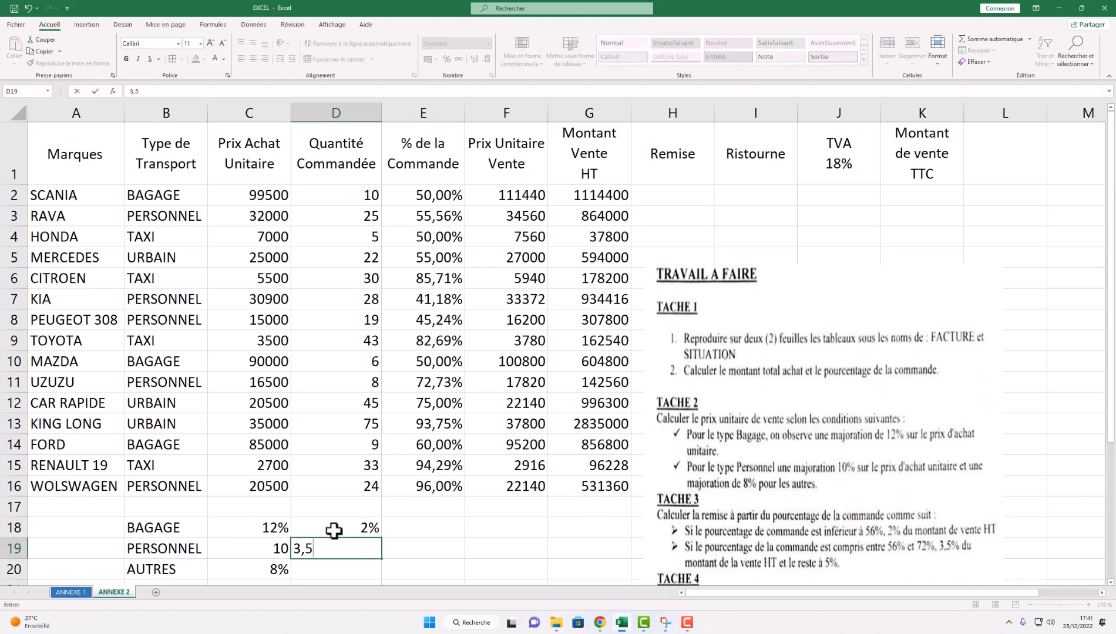
{"action": "type", "text": "%"}
{"action": "key", "text": "Return"}
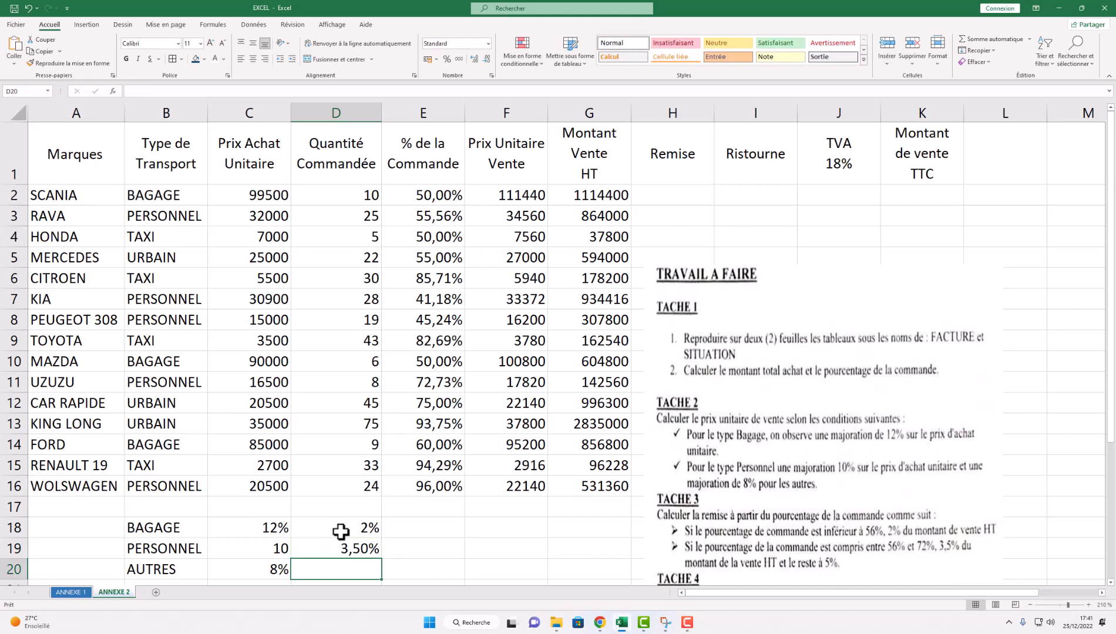
{"action": "type", "text": "5"}
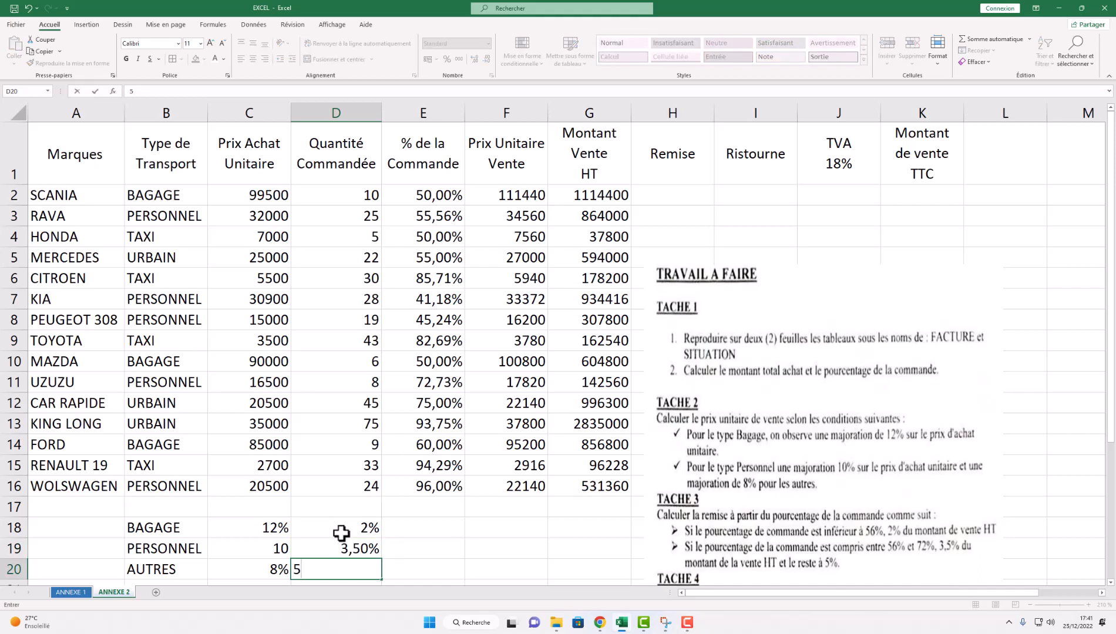
{"action": "type", "text": "%"}
{"action": "left_click_drag", "start_coordinate": [343, 529], "coordinate": [423, 535]}
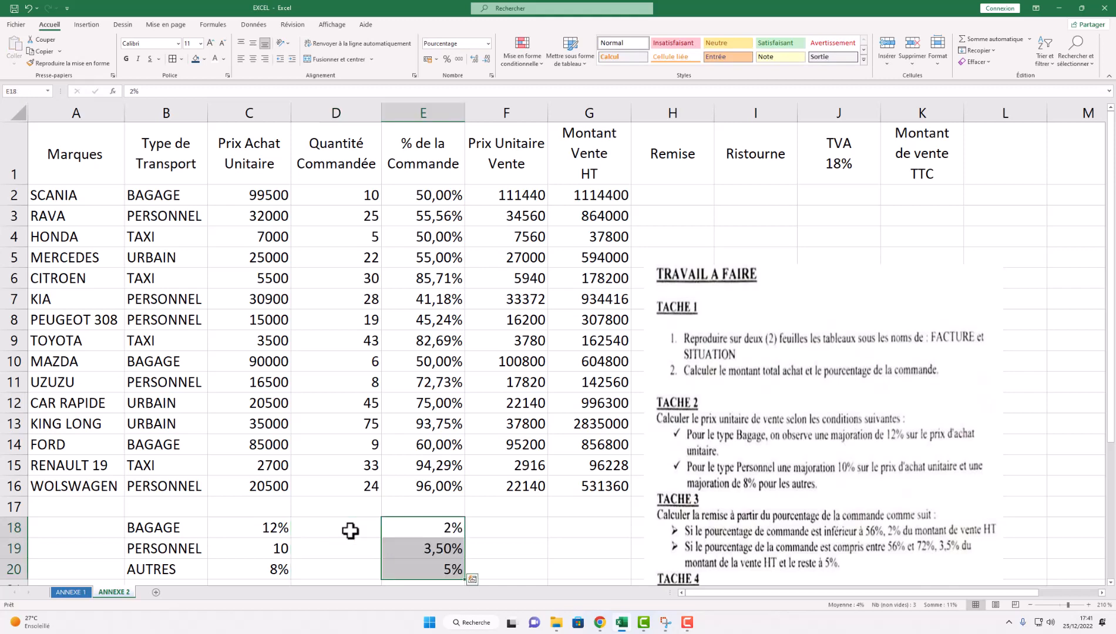
- Label D18 'Remise' and merge D18:D20, centred horizontally and vertically
{"action": "left_click", "coordinate": [351, 530]}
{"action": "type", "text": "er"}
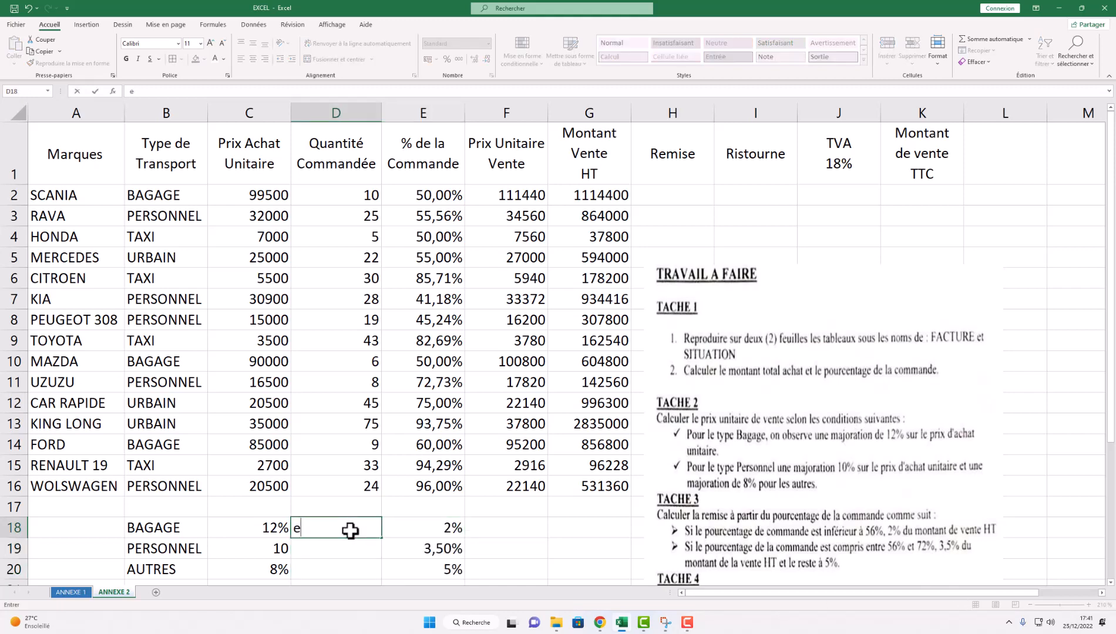
{"action": "key", "text": "BackSpace"}
{"action": "type", "text": "Remise"}
{"action": "left_click", "coordinate": [429, 553]}
{"action": "left_click_drag", "start_coordinate": [349, 518], "coordinate": [347, 571]}
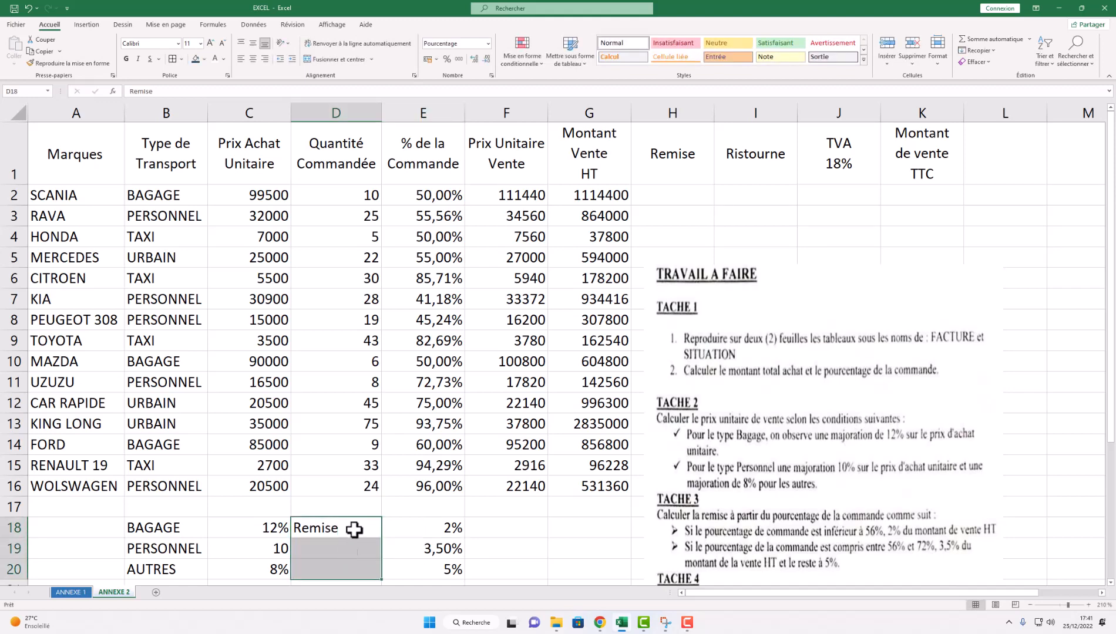
{"action": "left_click", "coordinate": [353, 59]}
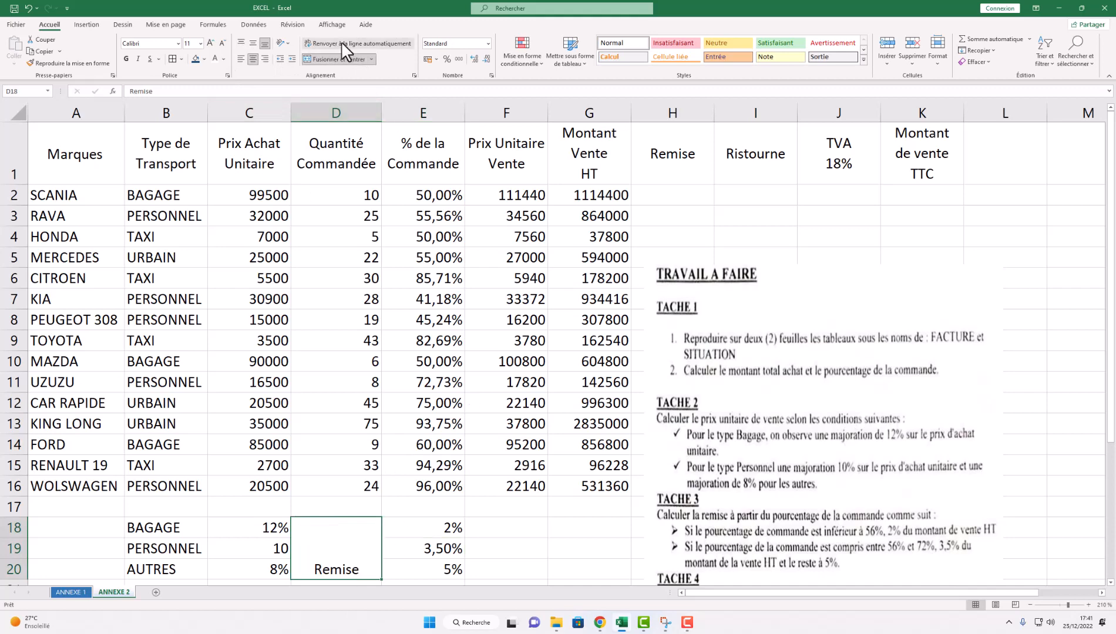
{"action": "key", "text": "F9"}
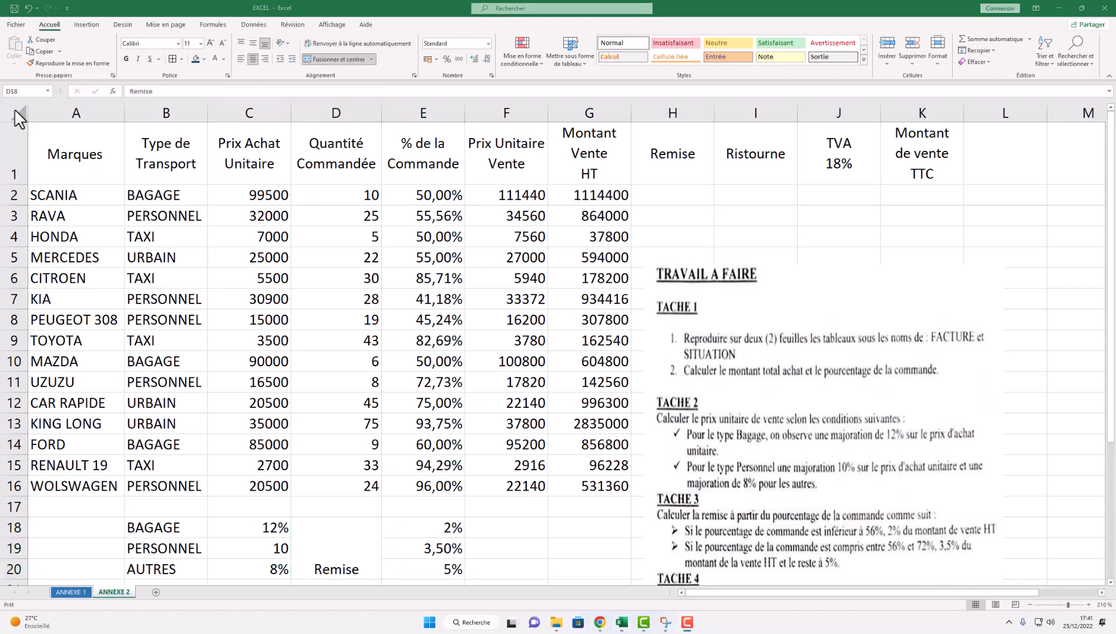
{"action": "left_click", "coordinate": [254, 41]}
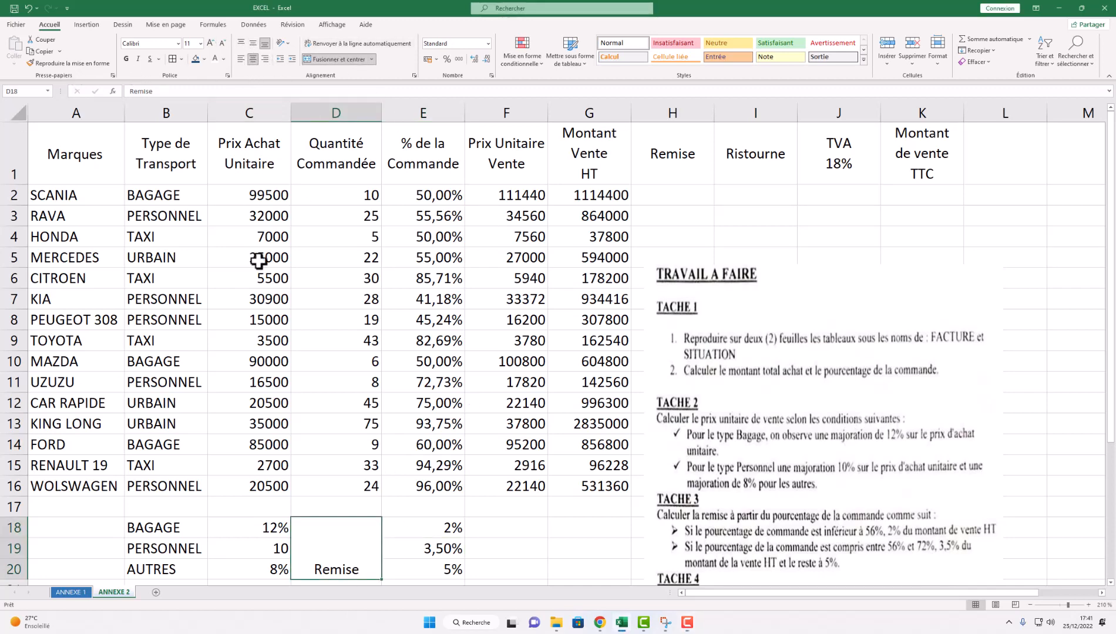
{"action": "left_click", "coordinate": [252, 43]}
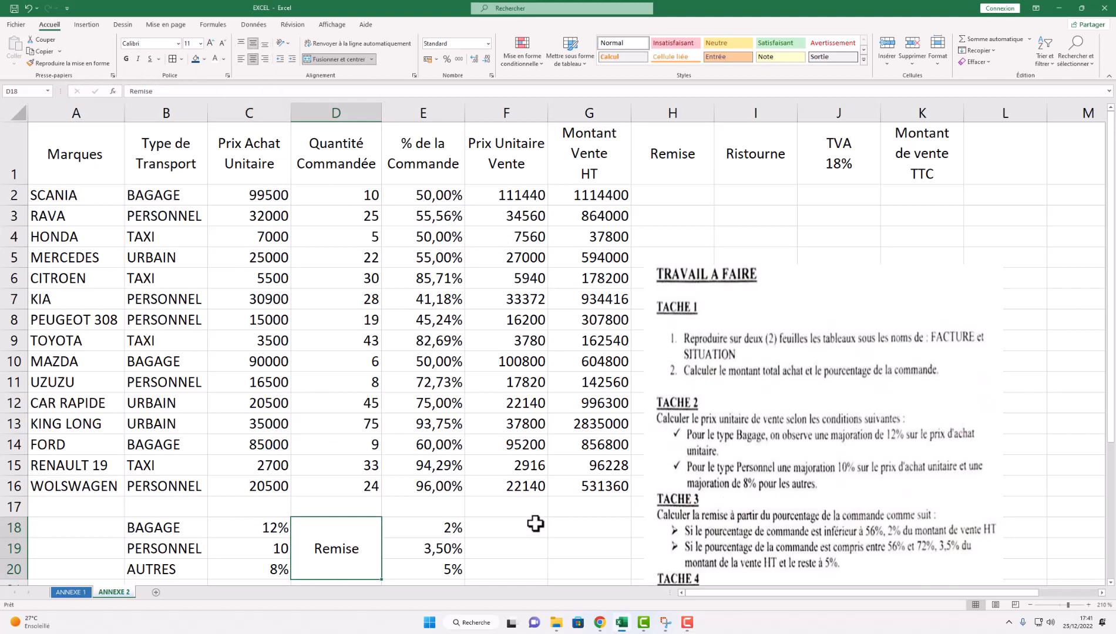
- Shrink the instructions picture over columns A–D, then select cell H2
{"action": "left_click_drag", "start_coordinate": [752, 305], "coordinate": [148, 156]}
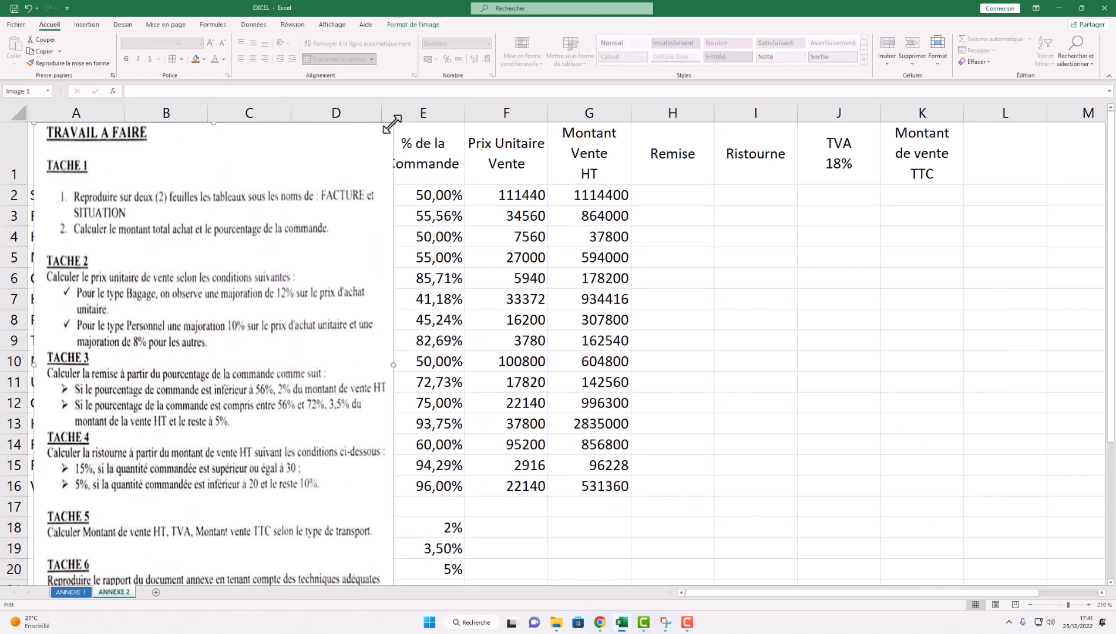
{"action": "left_click_drag", "start_coordinate": [392, 124], "coordinate": [318, 226]}
{"action": "left_click_drag", "start_coordinate": [225, 364], "coordinate": [233, 284]}
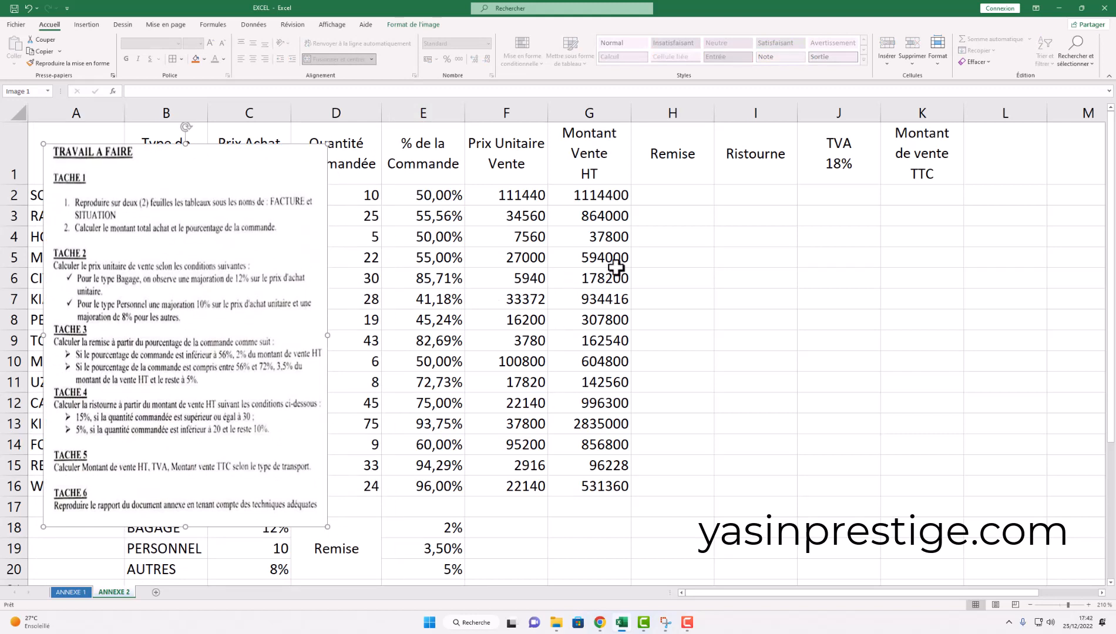
{"action": "left_click", "coordinate": [672, 189]}
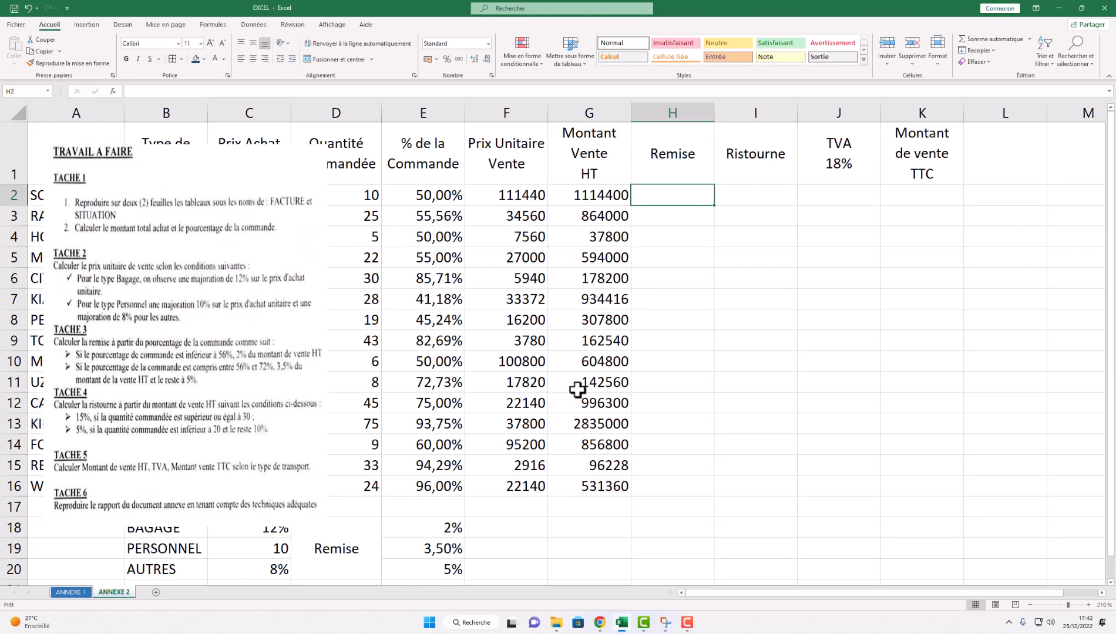
- Begin H2's Remise formula as =si(E2<56%; to test the order percentage against 56%
{"action": "type", "text": "=si"}
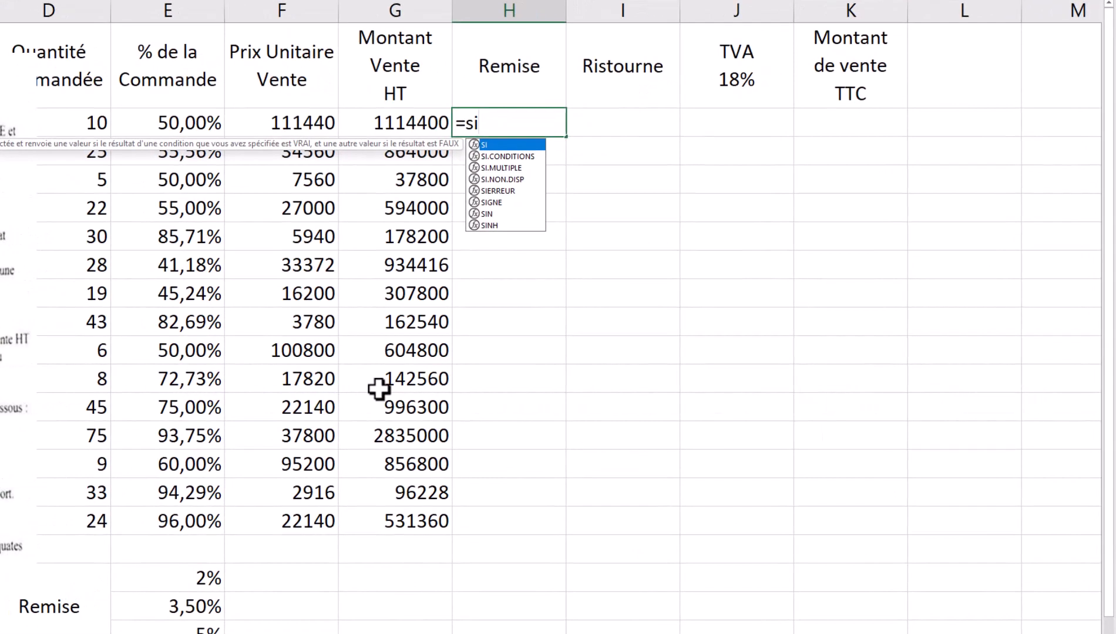
{"action": "type", "text": "("}
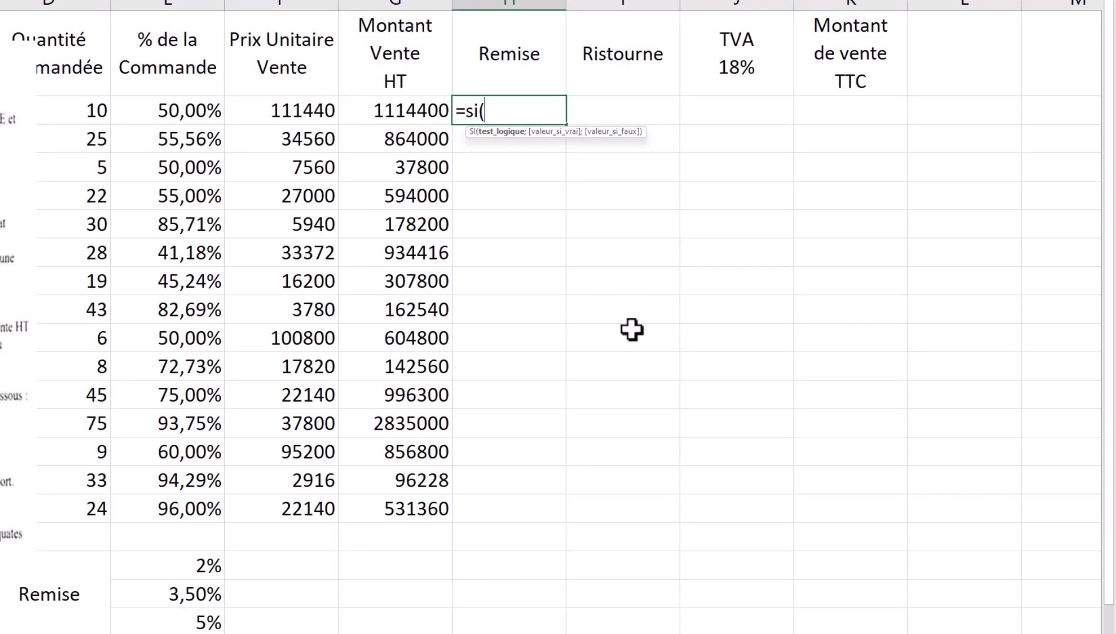
{"action": "key", "text": "Escape"}
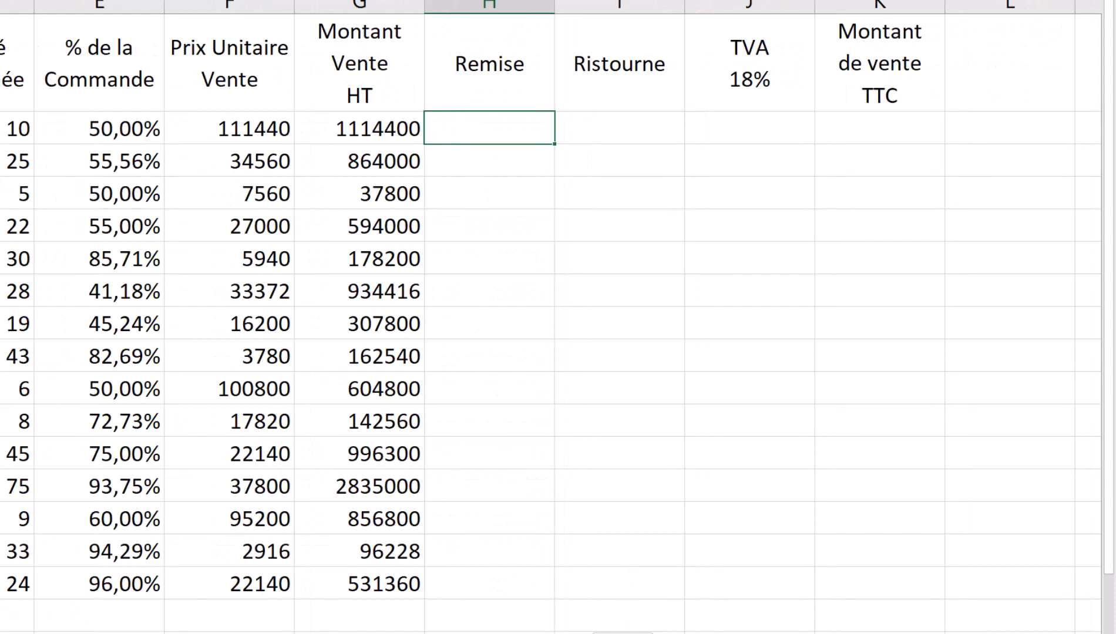
{"action": "type", "text": "=si"}
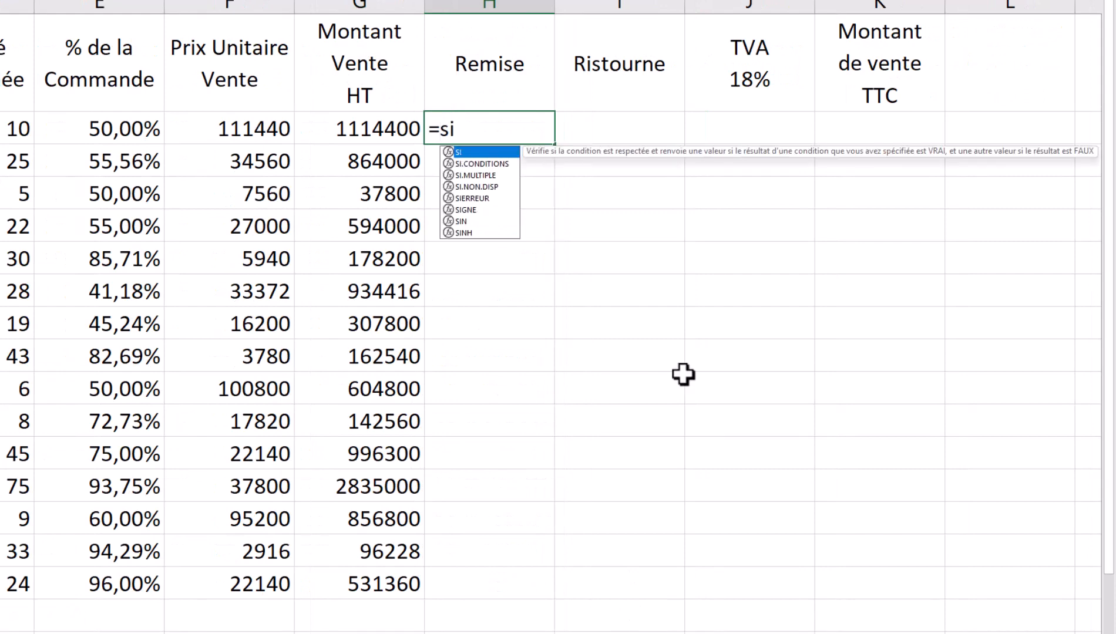
{"action": "type", "text": "("}
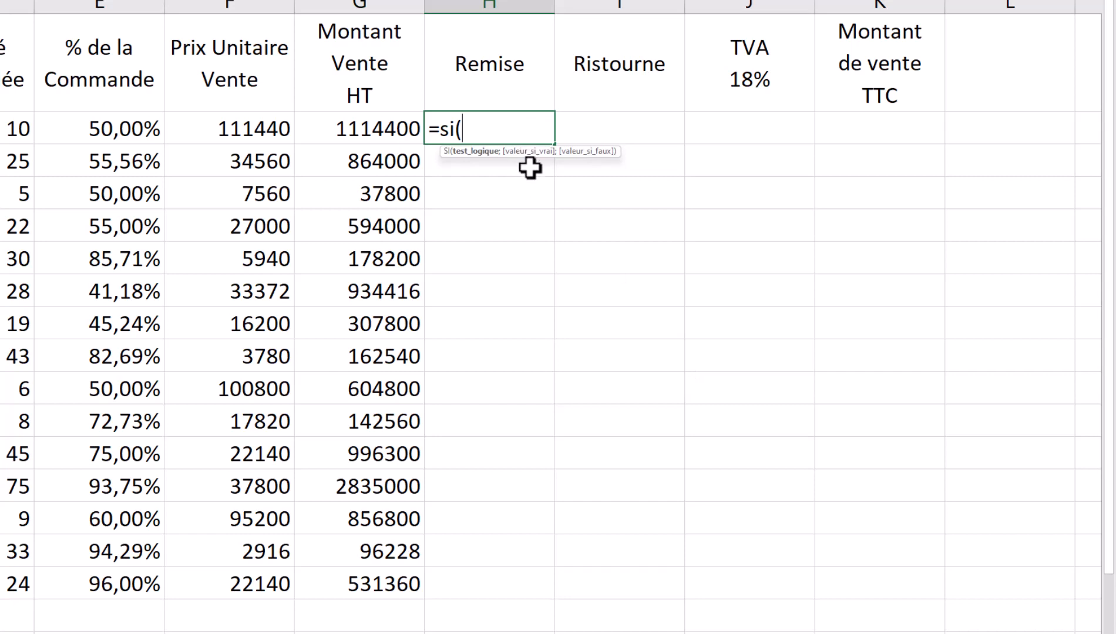
{"action": "left_click", "coordinate": [134, 129]}
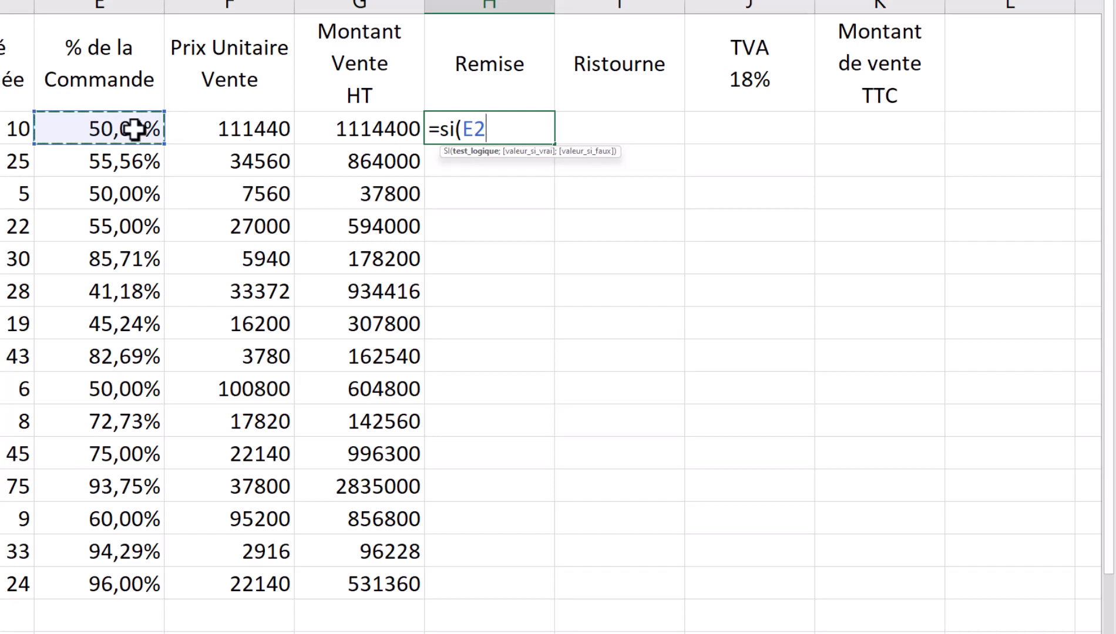
{"action": "type", "text": "<"}
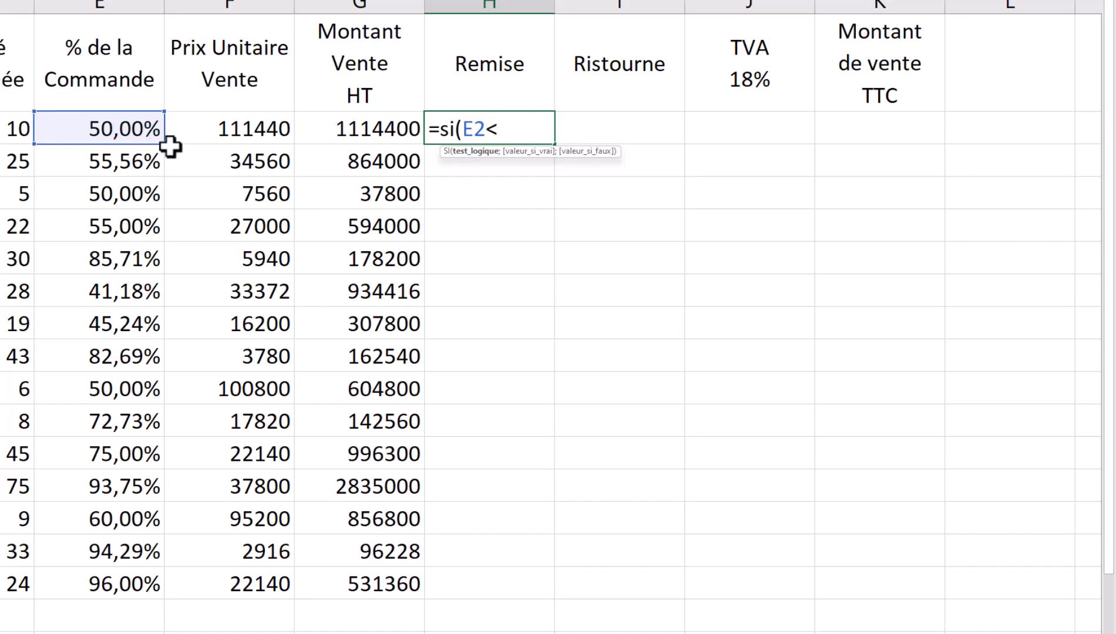
{"action": "left_click_drag", "start_coordinate": [708, 633], "coordinate": [676, 633]}
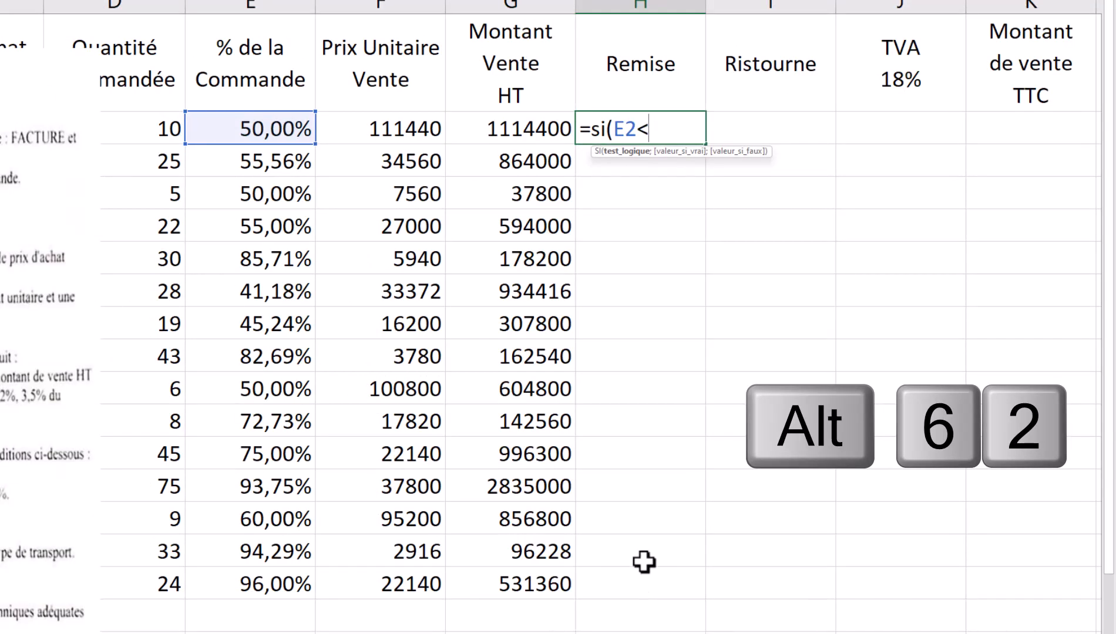
{"action": "type", "text": "56"}
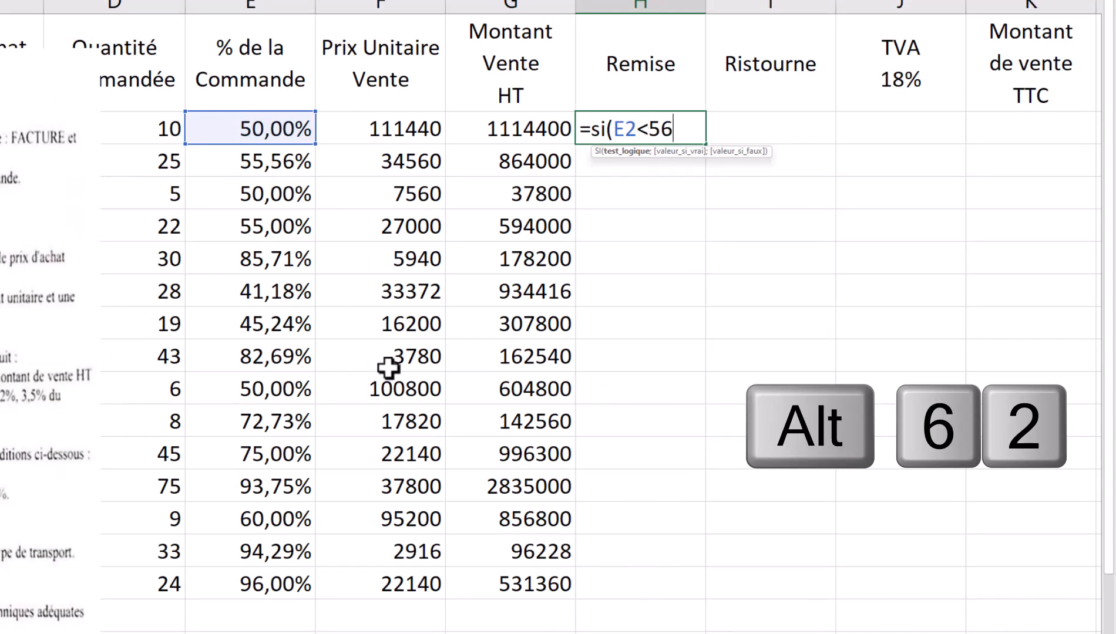
{"action": "type", "text": "%,"}
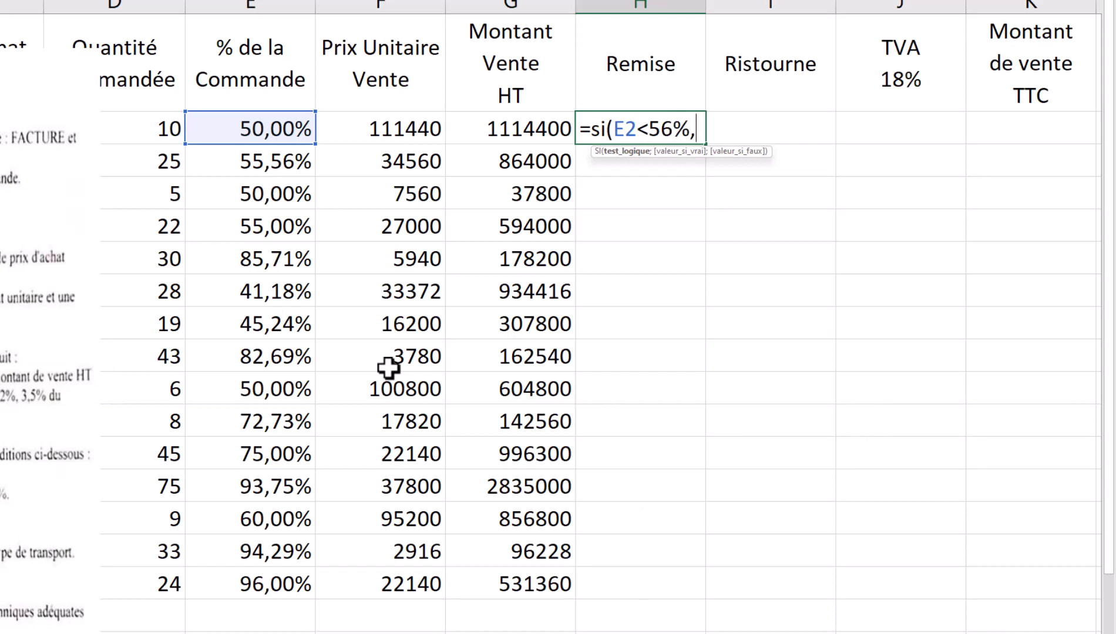
{"action": "key", "text": "BackSpace"}
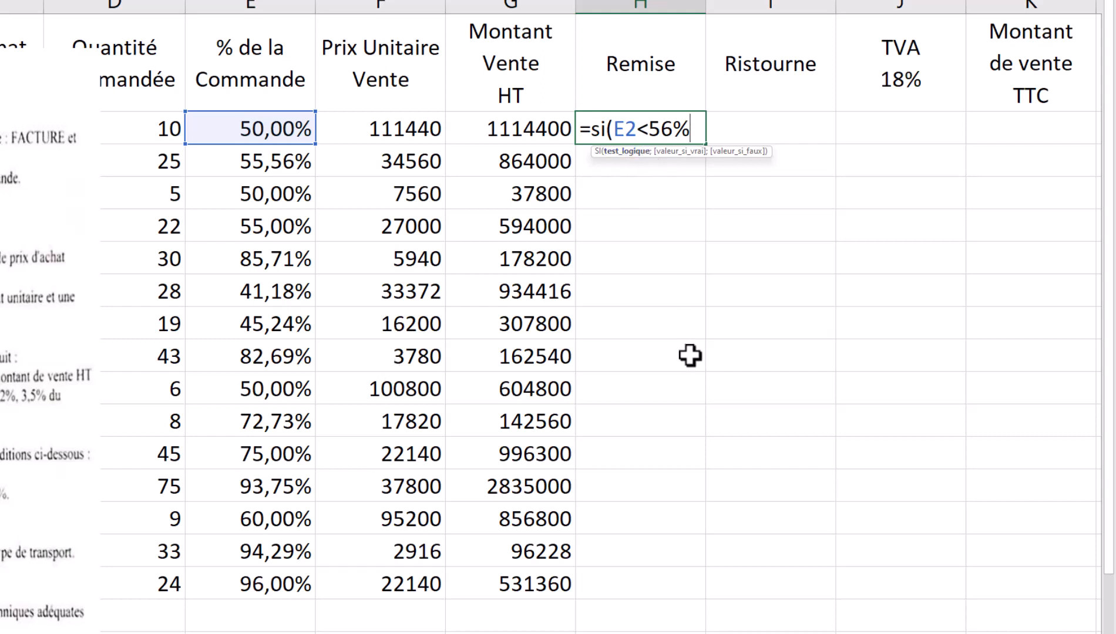
{"action": "type", "text": ";"}
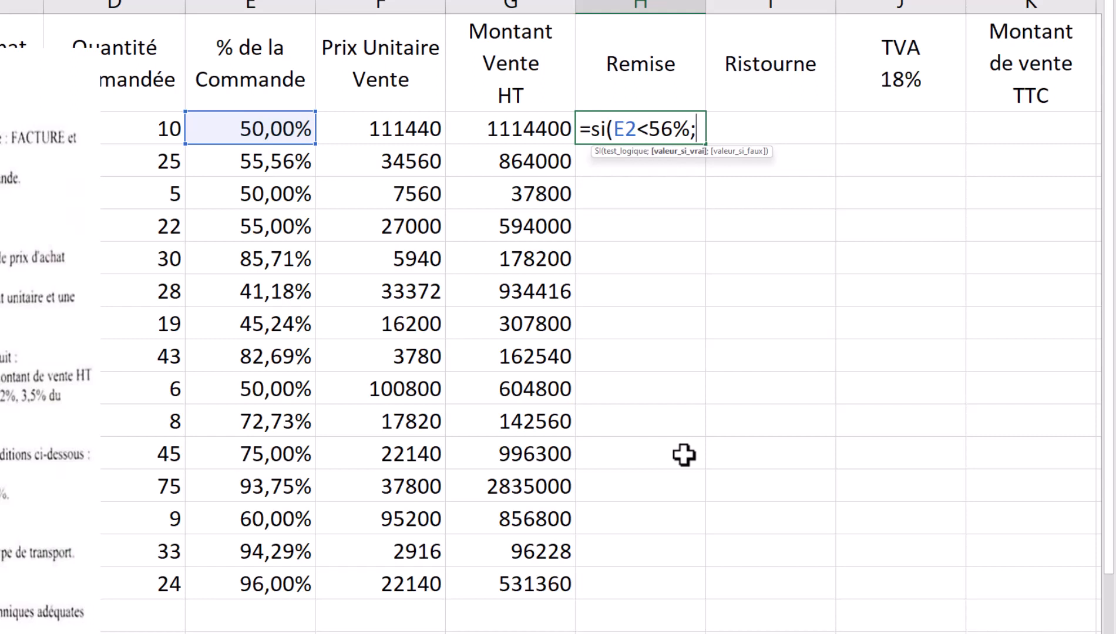
- Add G2 multiplied by the 2% rate in E18 as the formula's true result
{"action": "left_click", "coordinate": [532, 127]}
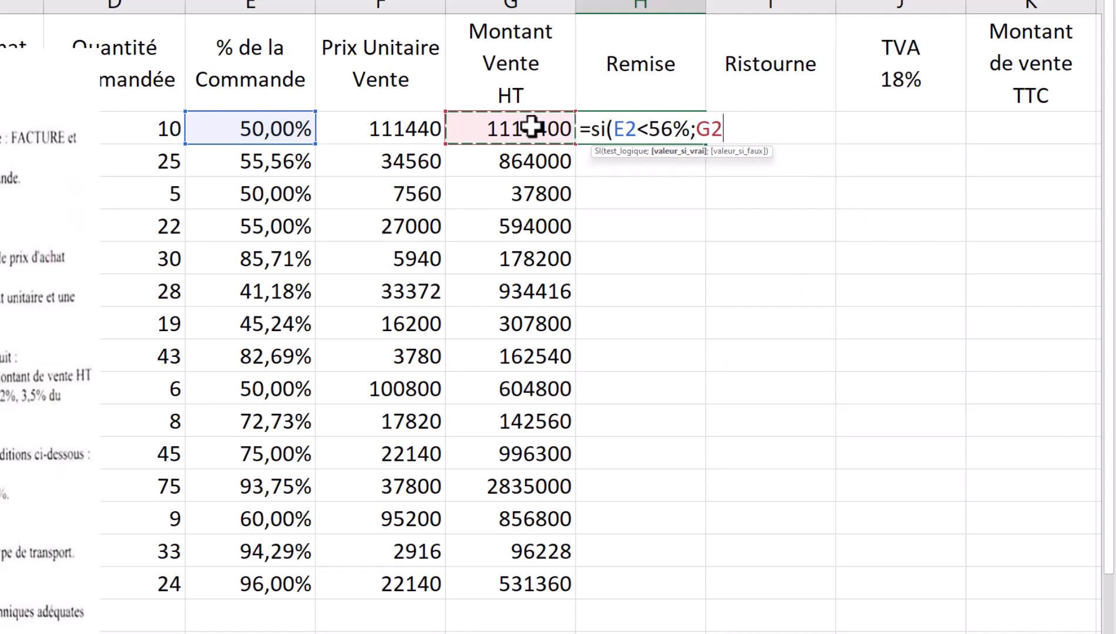
{"action": "type", "text": "*"}
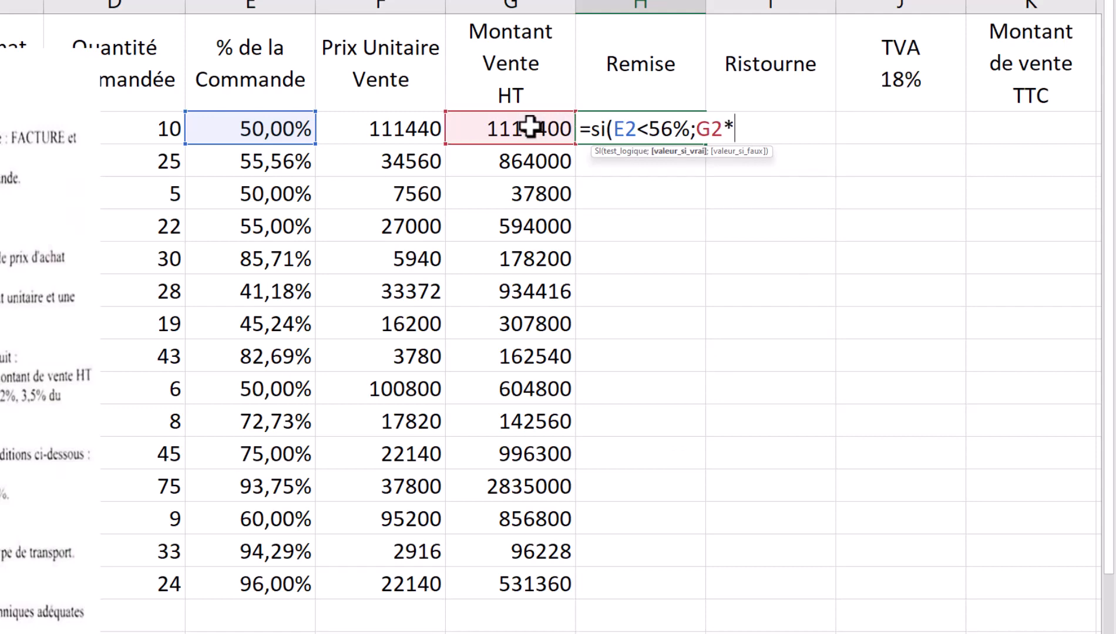
{"action": "scroll", "coordinate": [423, 477], "scroll_direction": "down", "scroll_amount": 1}
{"action": "scroll", "coordinate": [423, 477], "scroll_direction": "down", "scroll_amount": 1}
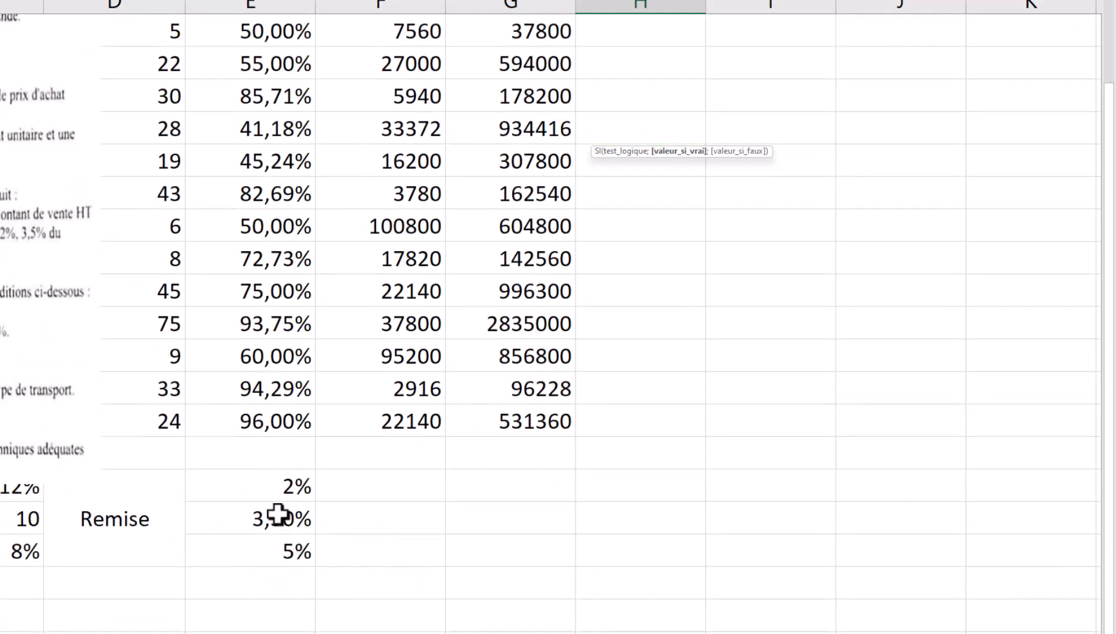
{"action": "left_click", "coordinate": [282, 479]}
{"action": "scroll", "coordinate": [282, 476], "scroll_direction": "down", "scroll_amount": 1}
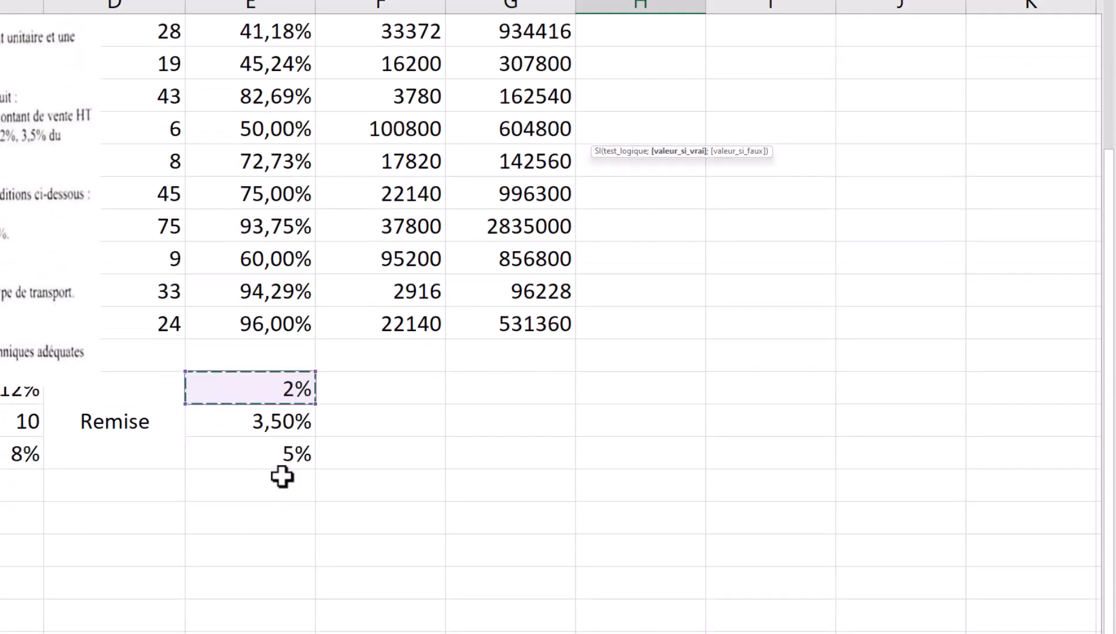
{"action": "scroll", "coordinate": [282, 477], "scroll_direction": "up", "scroll_amount": 2}
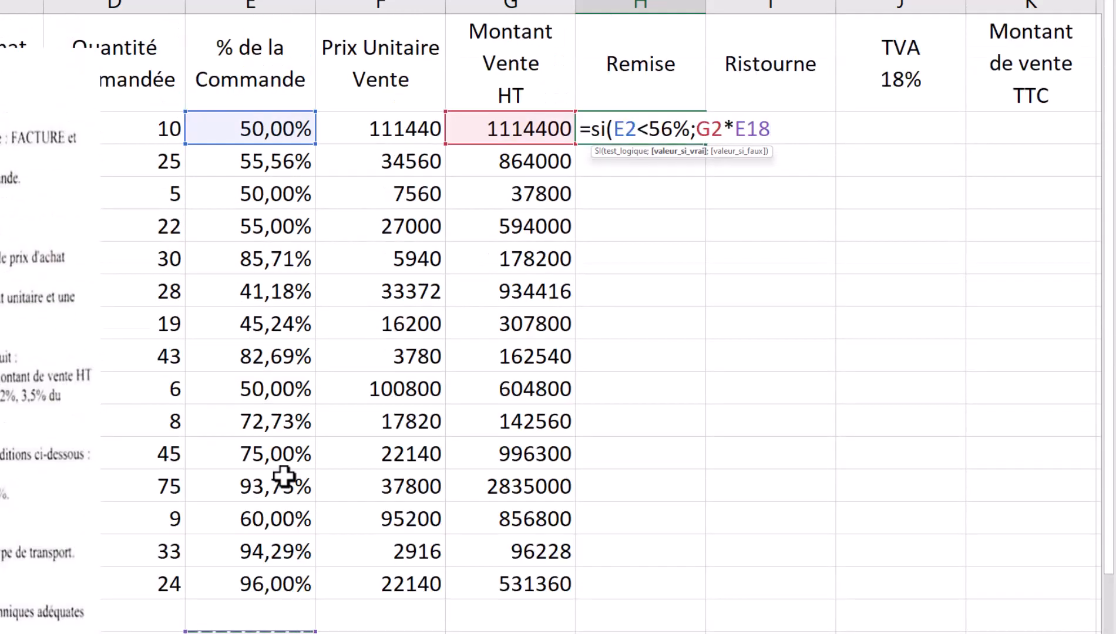
{"action": "key", "text": "F4"}
{"action": "scroll", "coordinate": [284, 477], "scroll_direction": "down", "scroll_amount": 1}
{"action": "type", "text": ":"}
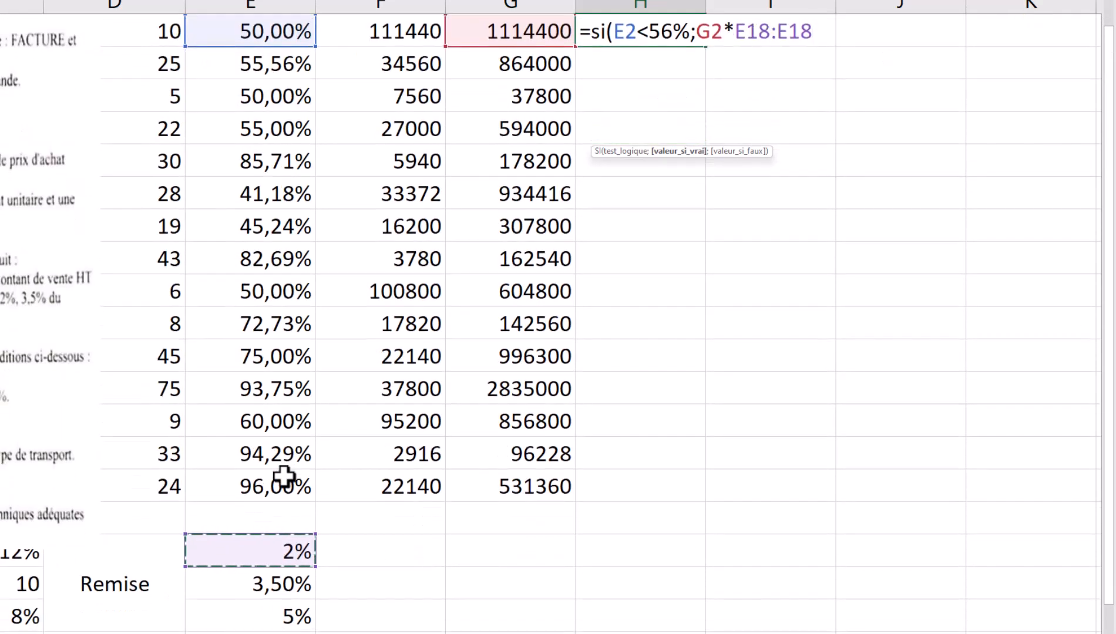
{"action": "key", "text": "BackSpace"}
{"action": "key", "text": "BackSpace"}
{"action": "key", "text": "BackSpace"}
{"action": "key", "text": "BackSpace"}
{"action": "key", "text": "BackSpace"}
{"action": "key", "text": "BackSpace"}
{"action": "key", "text": "BackSpace"}
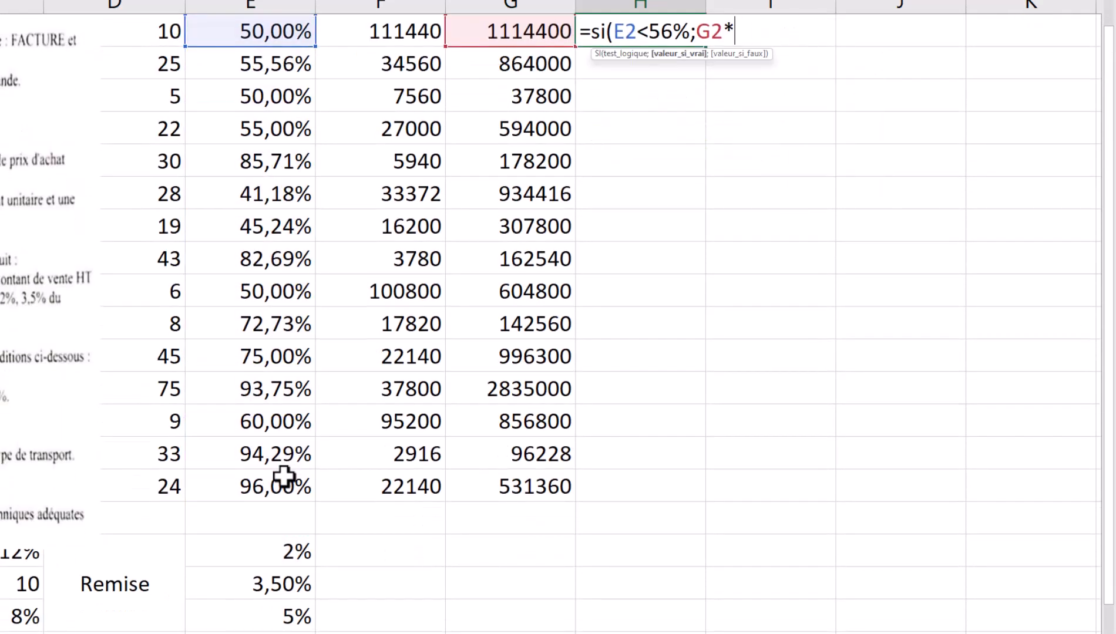
- Re-insert the absolute $E$18 reference and add the ; separator for the false argument
{"action": "left_click", "coordinate": [299, 552]}
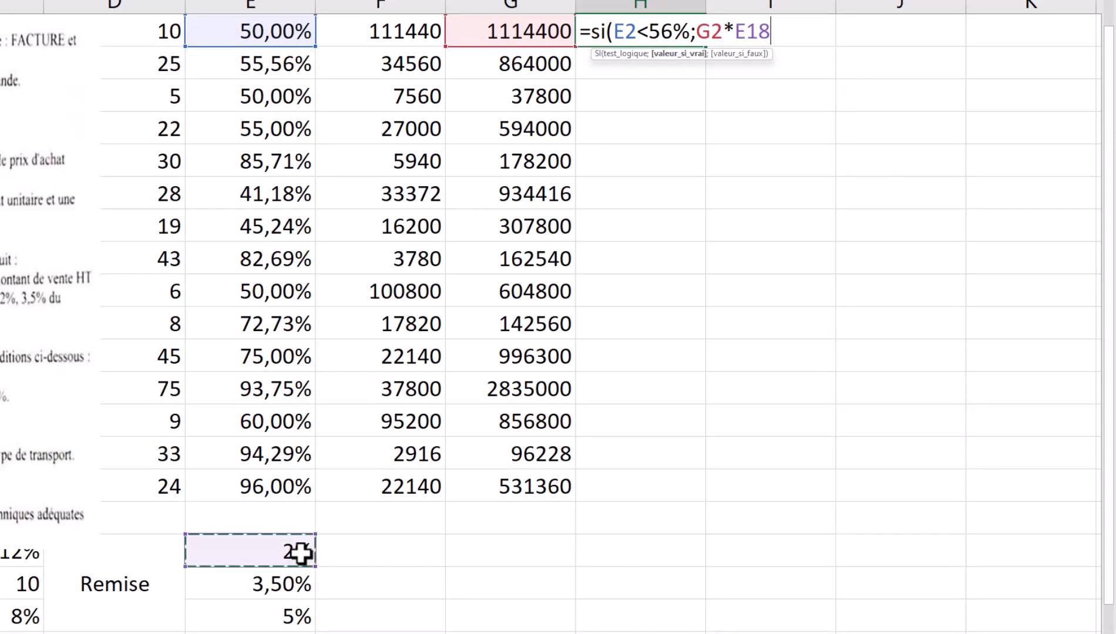
{"action": "key", "text": "F4"}
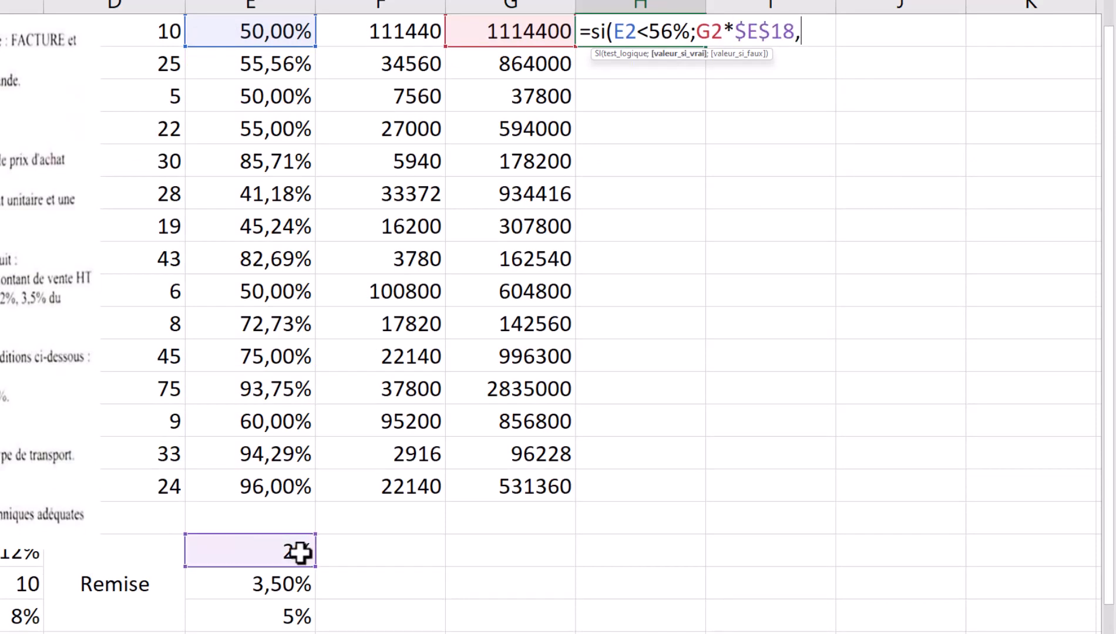
{"action": "type", "text": ";"}
{"action": "scroll", "coordinate": [526, 449], "scroll_direction": "up", "scroll_amount": 1}
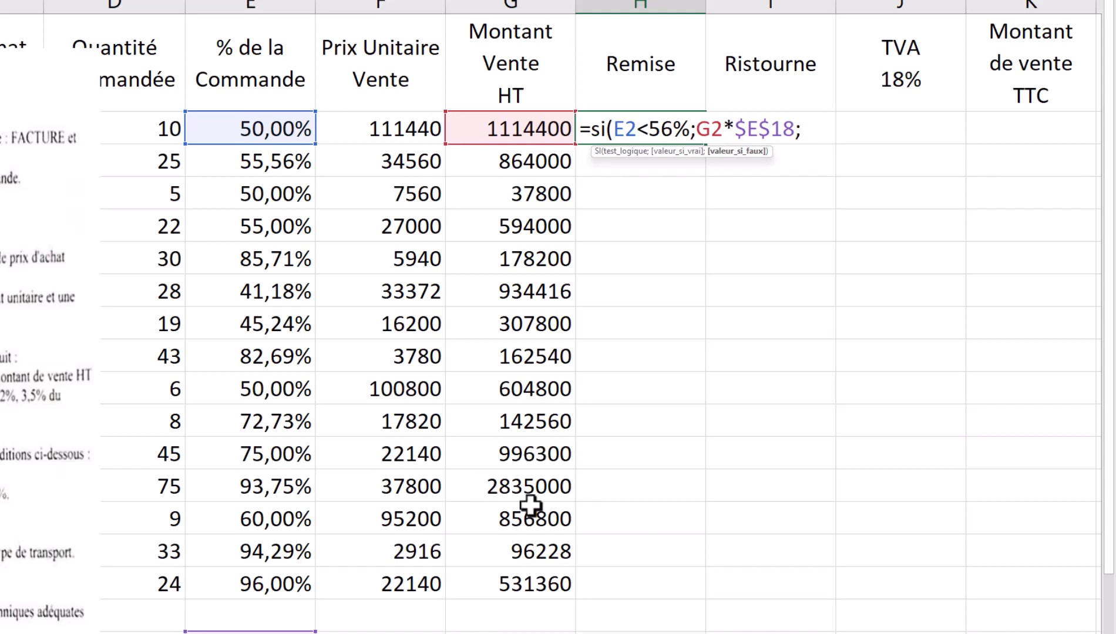
{"action": "scroll", "coordinate": [479, 440], "scroll_direction": "down", "scroll_amount": 2}
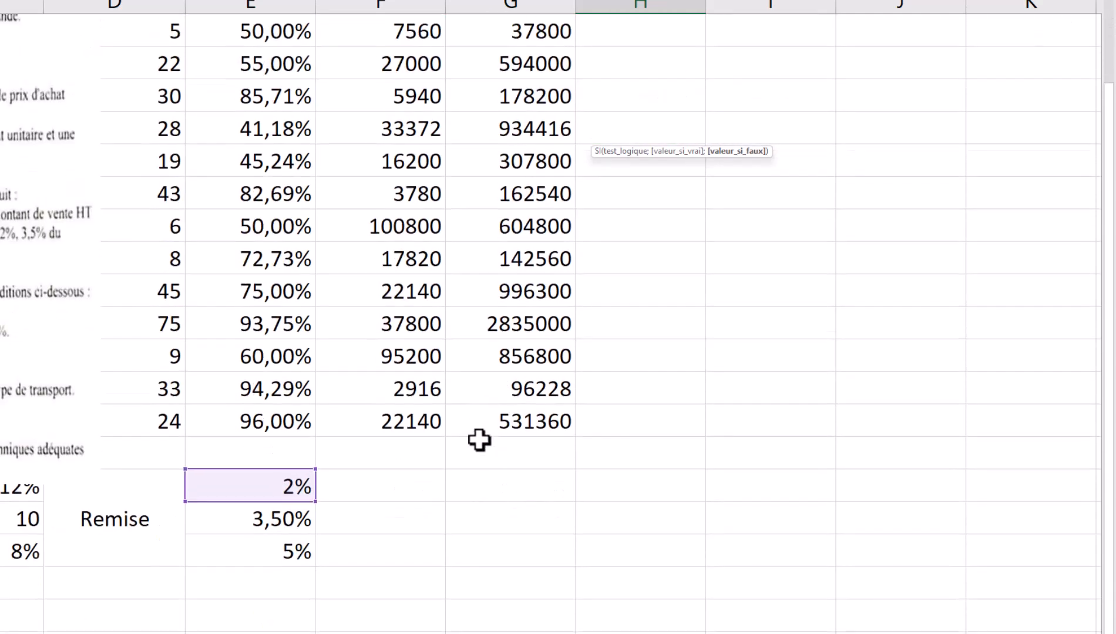
{"action": "type", "text": ";"}
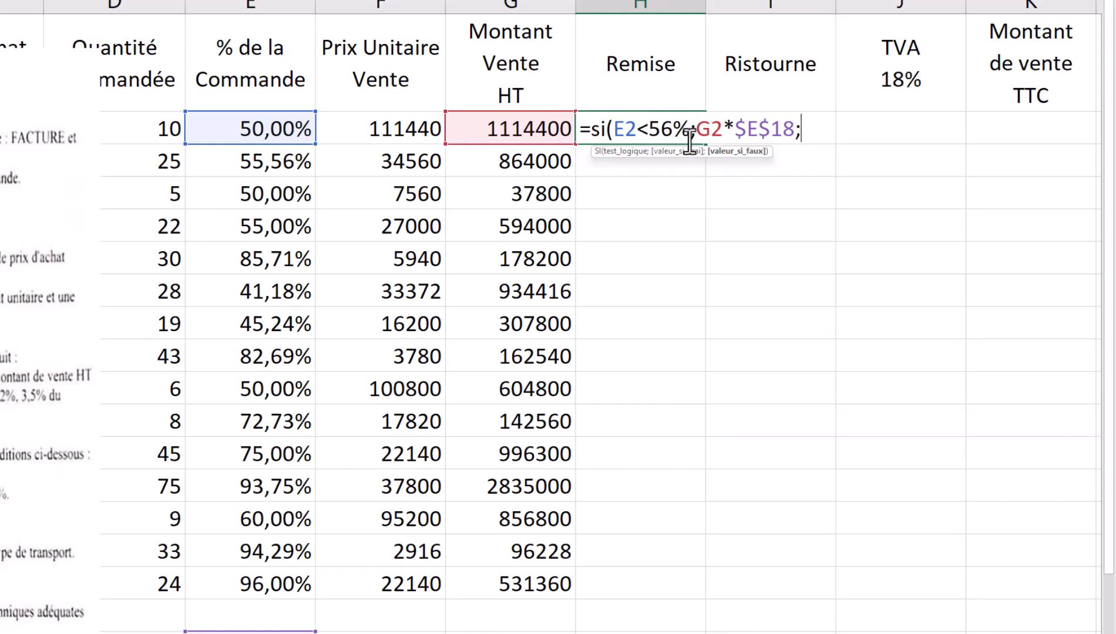
- Review the partial formula =si(E2<56%;G2*$E$18; and check the rates in E18:E20
{"action": "left_click_drag", "start_coordinate": [691, 128], "coordinate": [618, 130]}
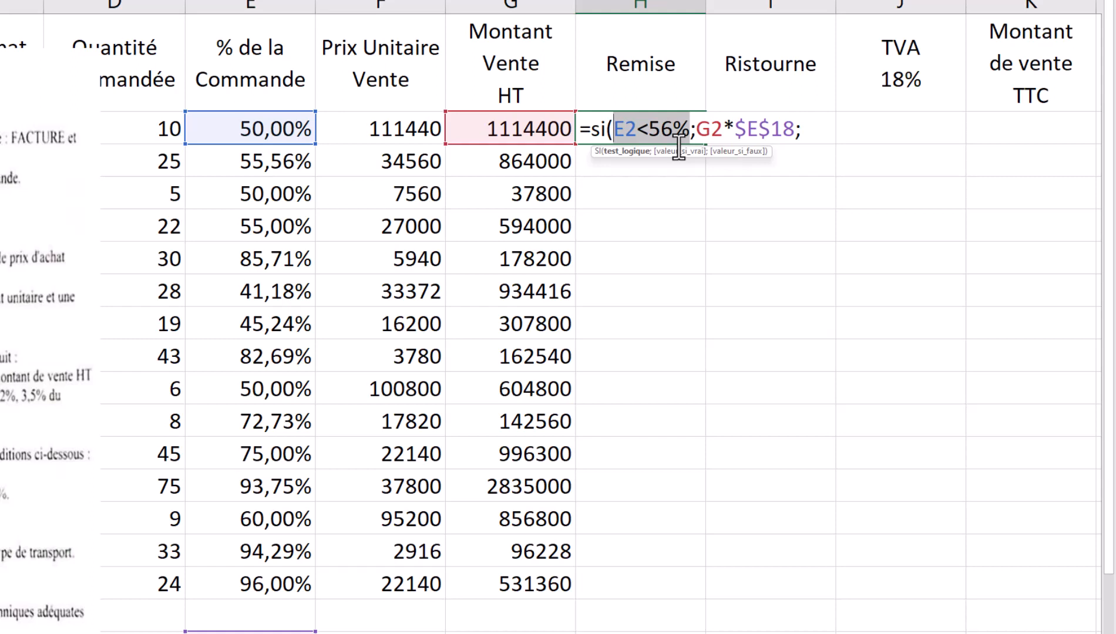
{"action": "left_click", "coordinate": [810, 128]}
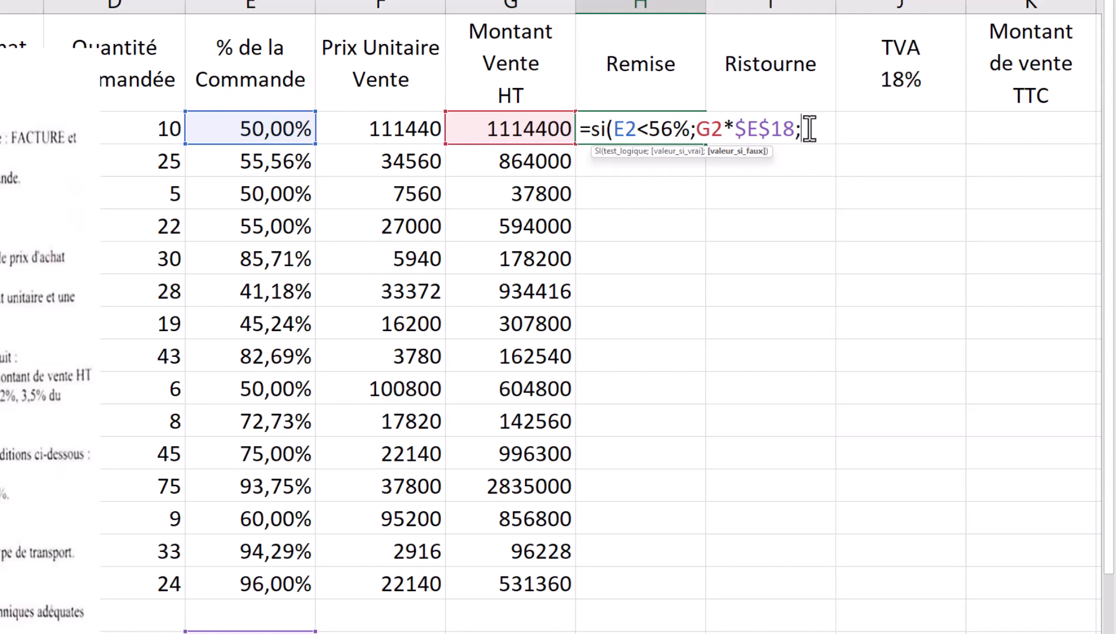
{"action": "scroll", "coordinate": [805, 120], "scroll_direction": "down", "scroll_amount": 2}
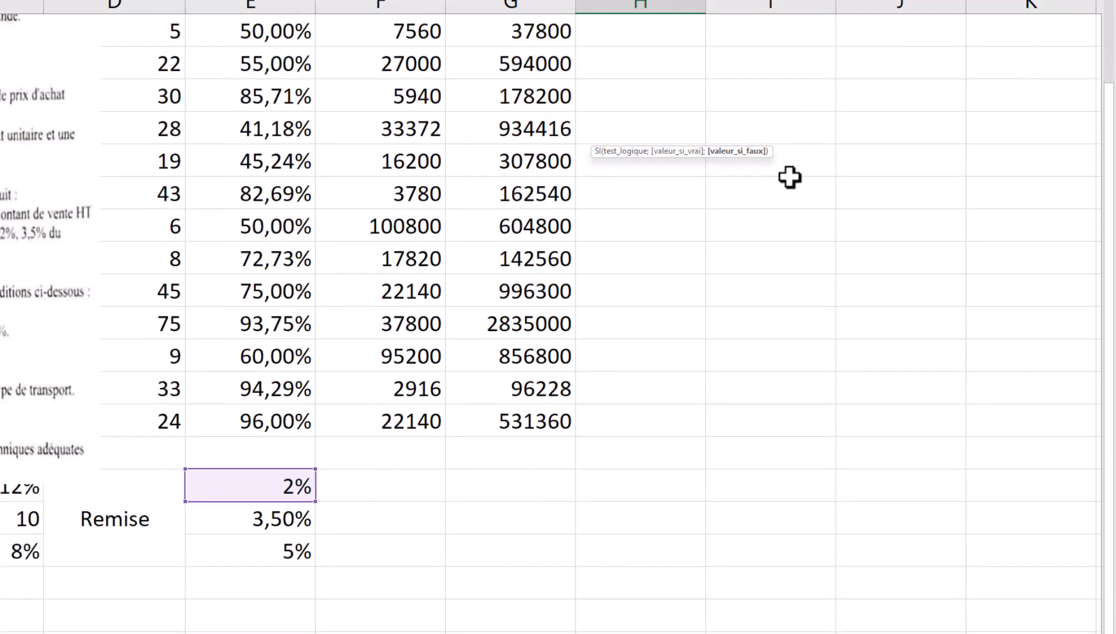
{"action": "scroll", "coordinate": [719, 301], "scroll_direction": "up", "scroll_amount": 2}
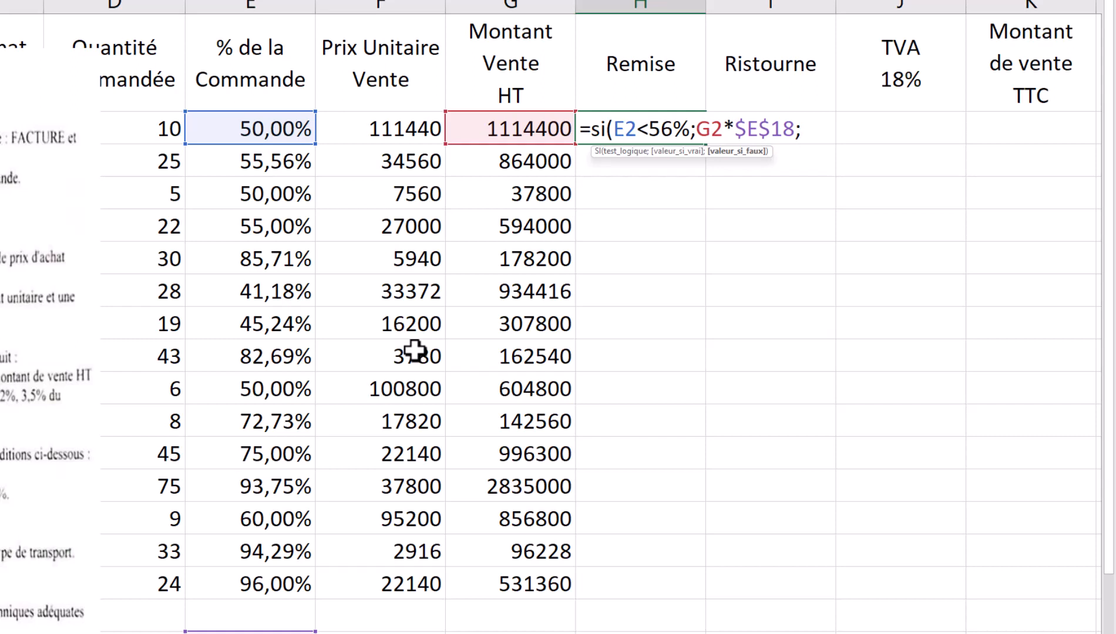
- Add the nested test si(E2<72%; as the false branch of H2's formula
{"action": "type", "text": "si("}
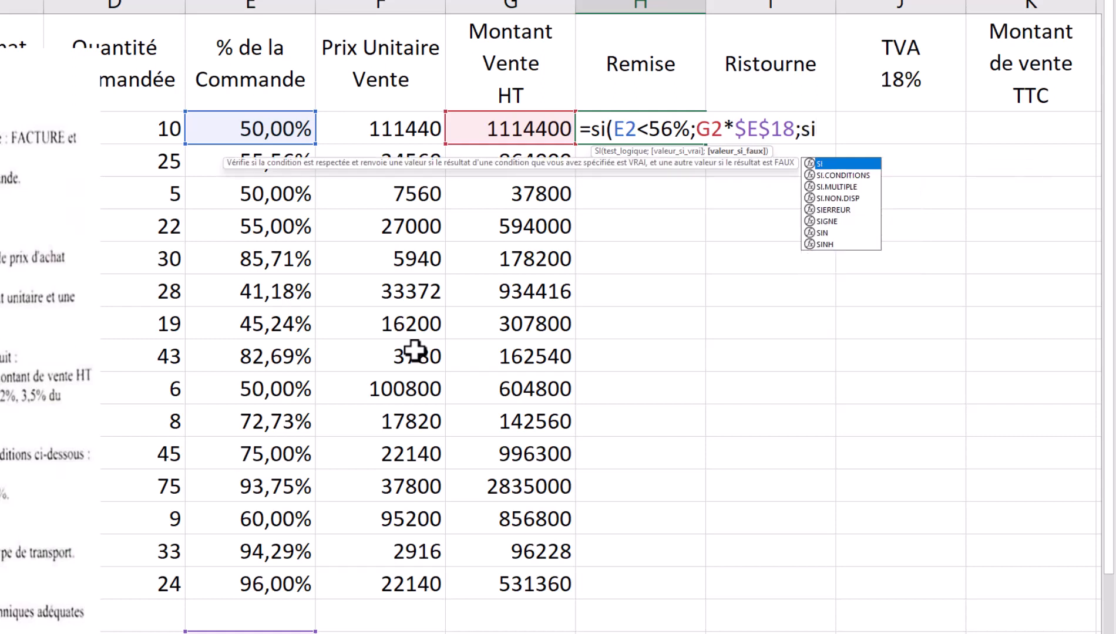
{"action": "left_click", "coordinate": [264, 132]}
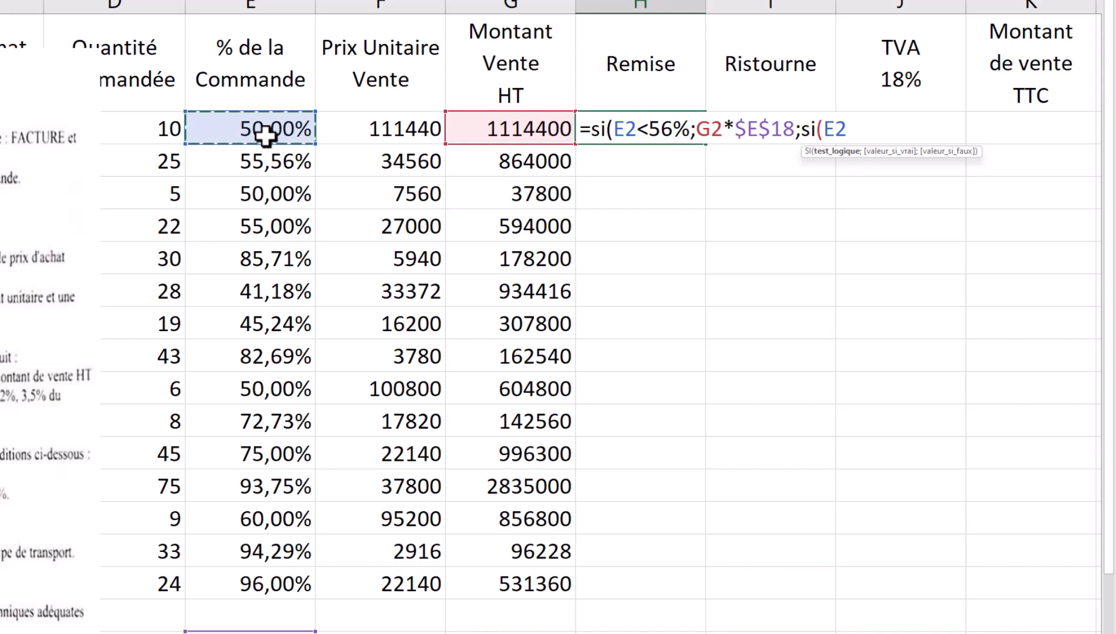
{"action": "type", "text": ">"}
{"action": "key", "text": "BackSpace"}
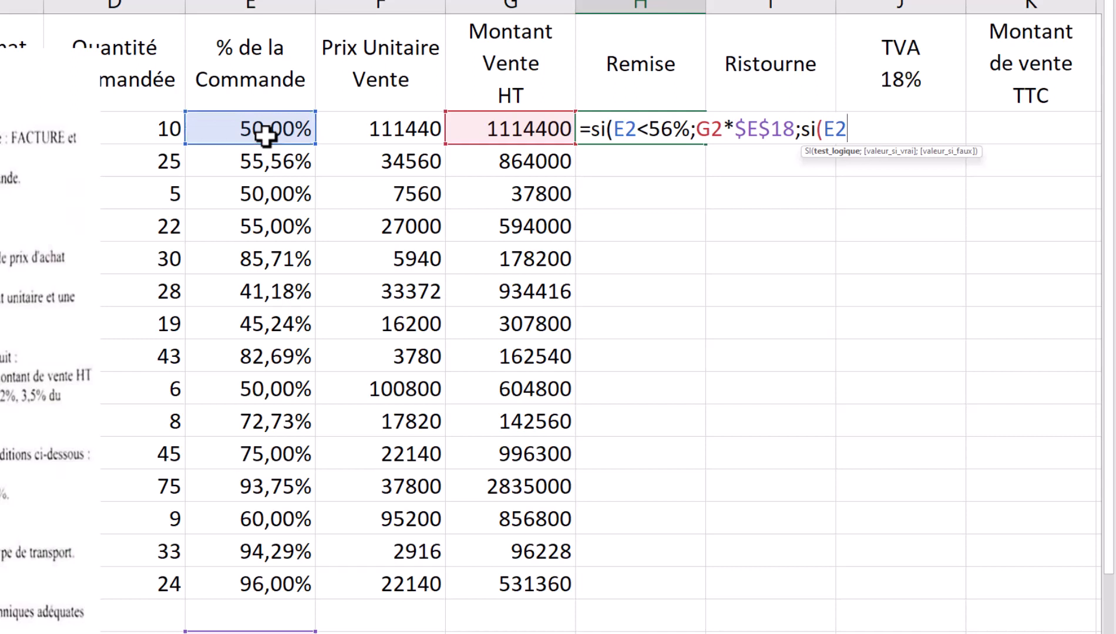
{"action": "type", "text": "<72%"}
{"action": "type", "text": ";"}
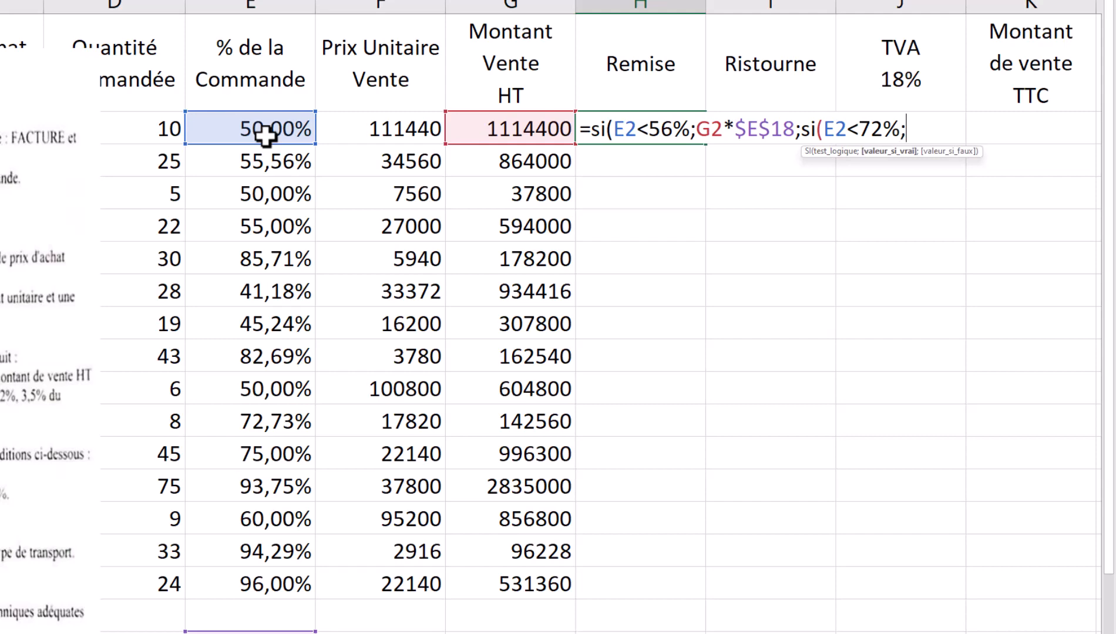
- Make $E$19*G2 (the 3,50% rate) the nested true result
{"action": "scroll", "coordinate": [293, 446], "scroll_direction": "down", "scroll_amount": 1}
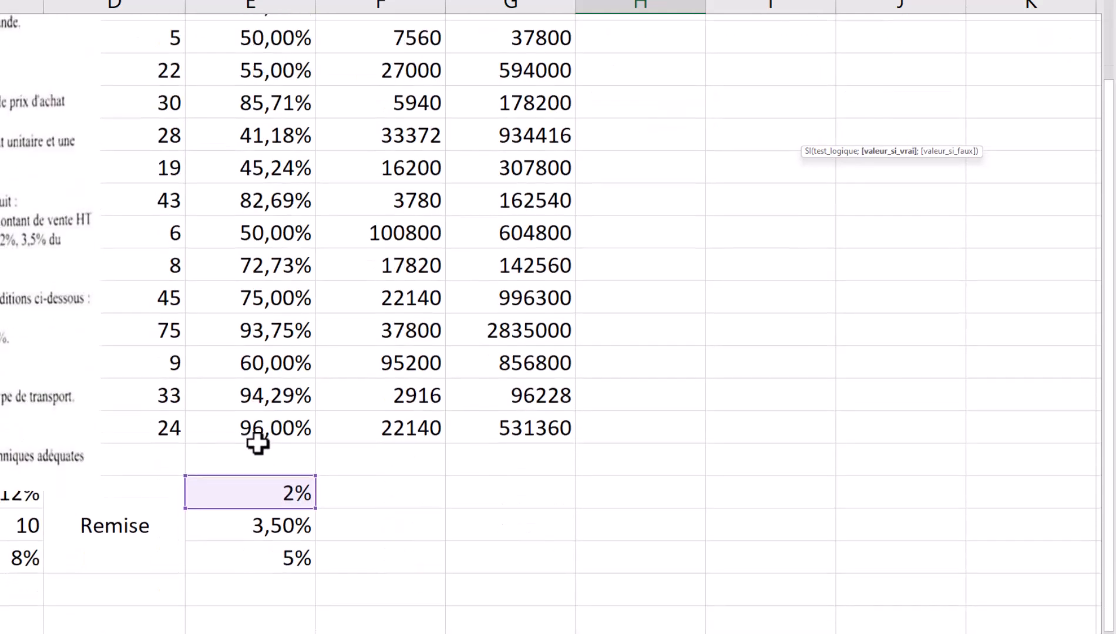
{"action": "left_click", "coordinate": [271, 519]}
{"action": "scroll", "coordinate": [270, 511], "scroll_direction": "up", "scroll_amount": 1}
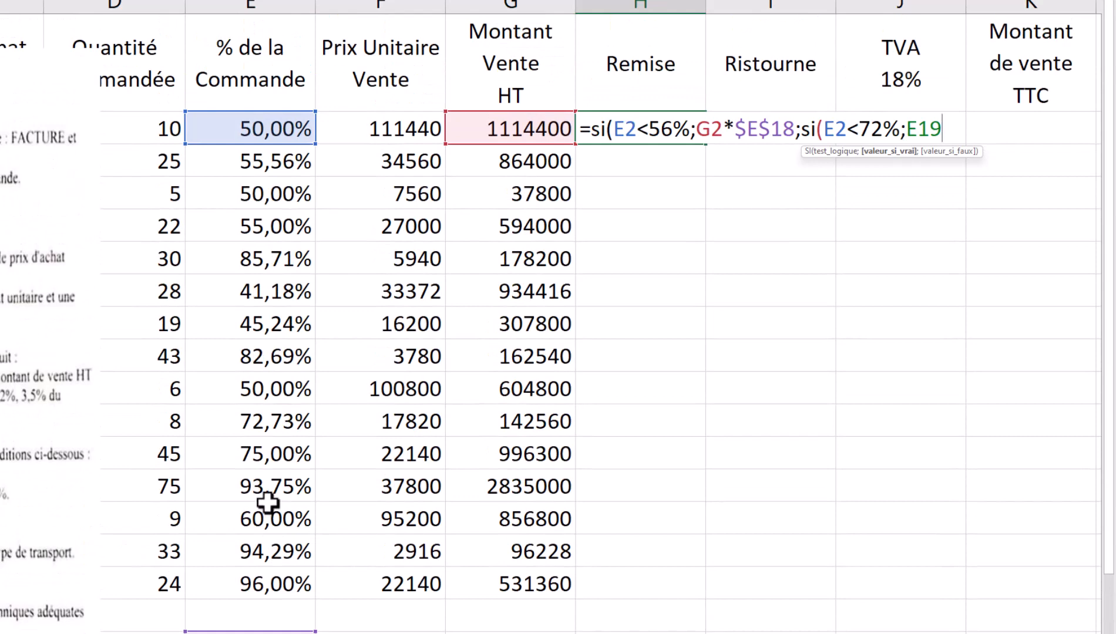
{"action": "key", "text": "F4"}
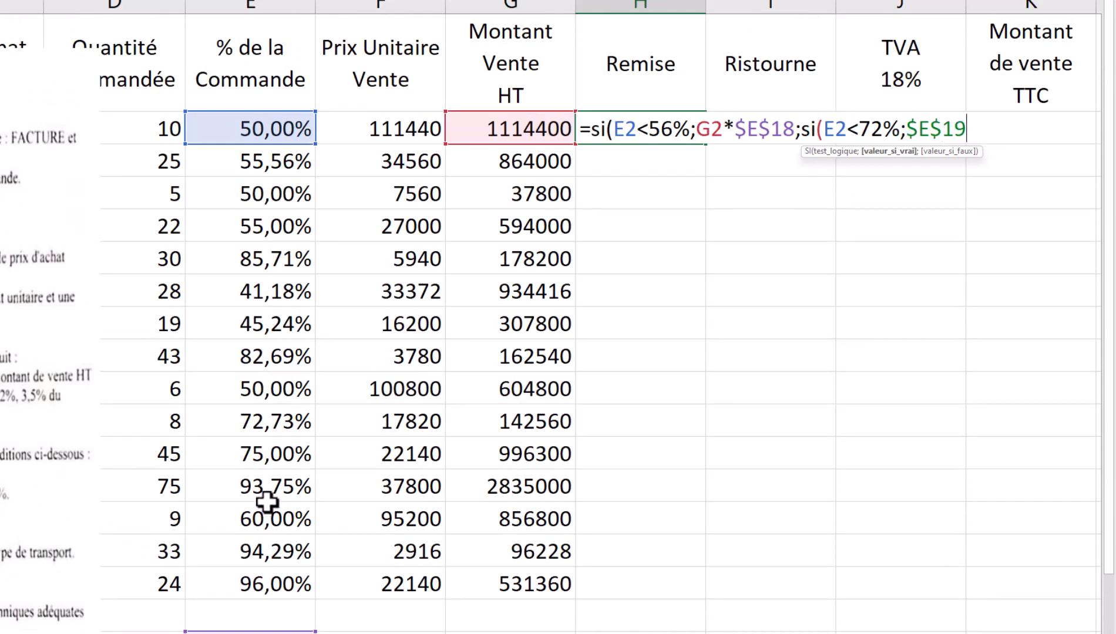
{"action": "type", "text": "*"}
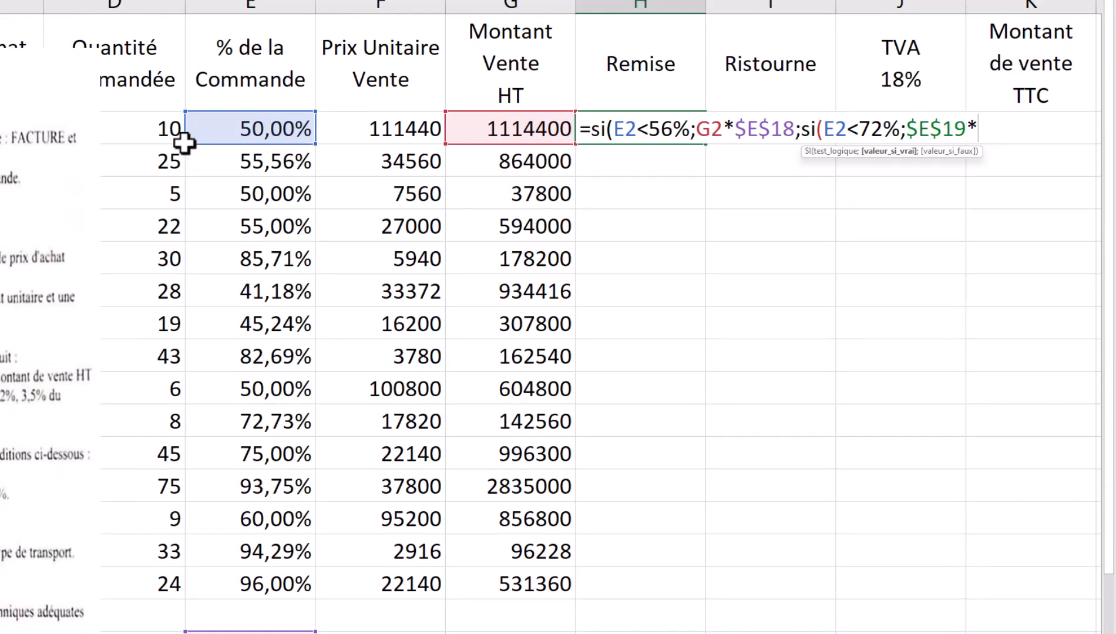
{"action": "left_click", "coordinate": [488, 131]}
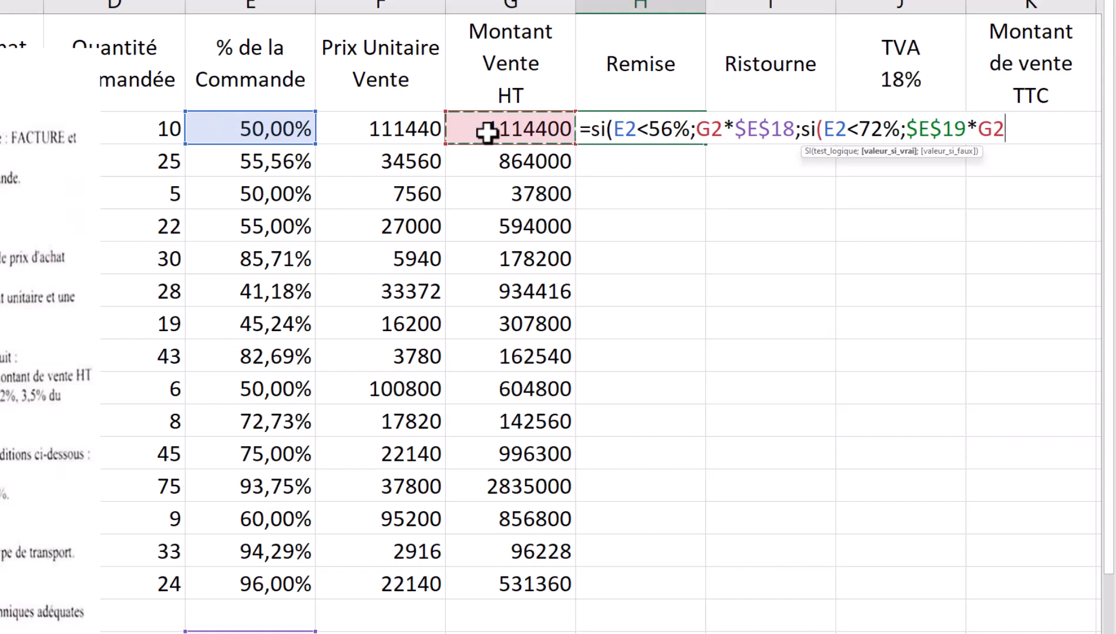
{"action": "type", "text": ";"}
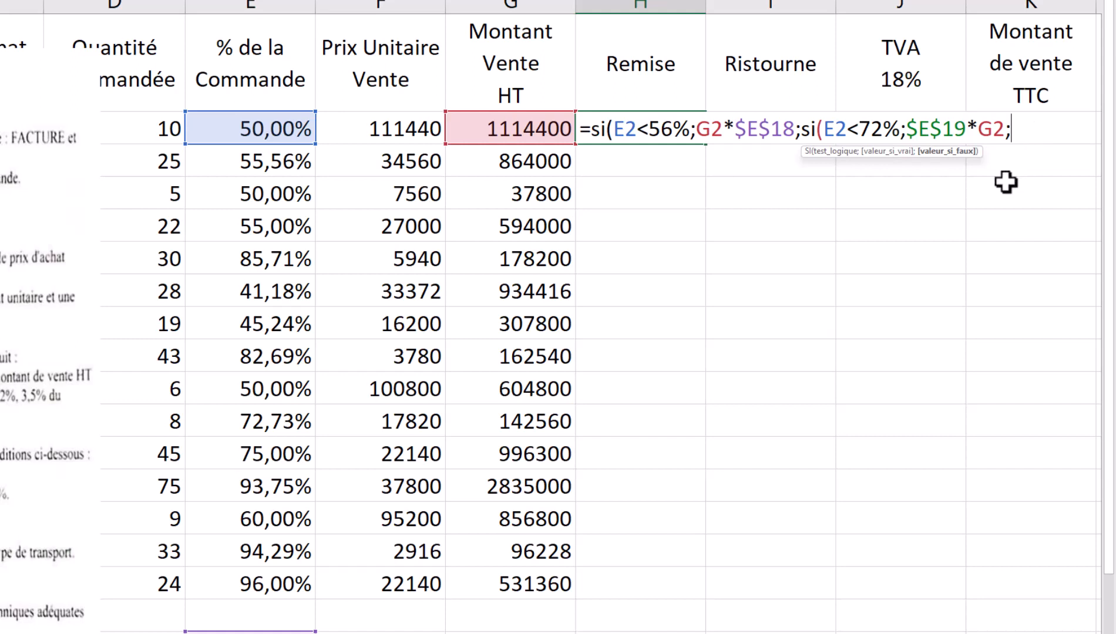
- Finish with $E$20*G2 for the 5% case, enter it, and fill H2 down to H16
{"action": "scroll", "coordinate": [701, 383], "scroll_direction": "down", "scroll_amount": 2}
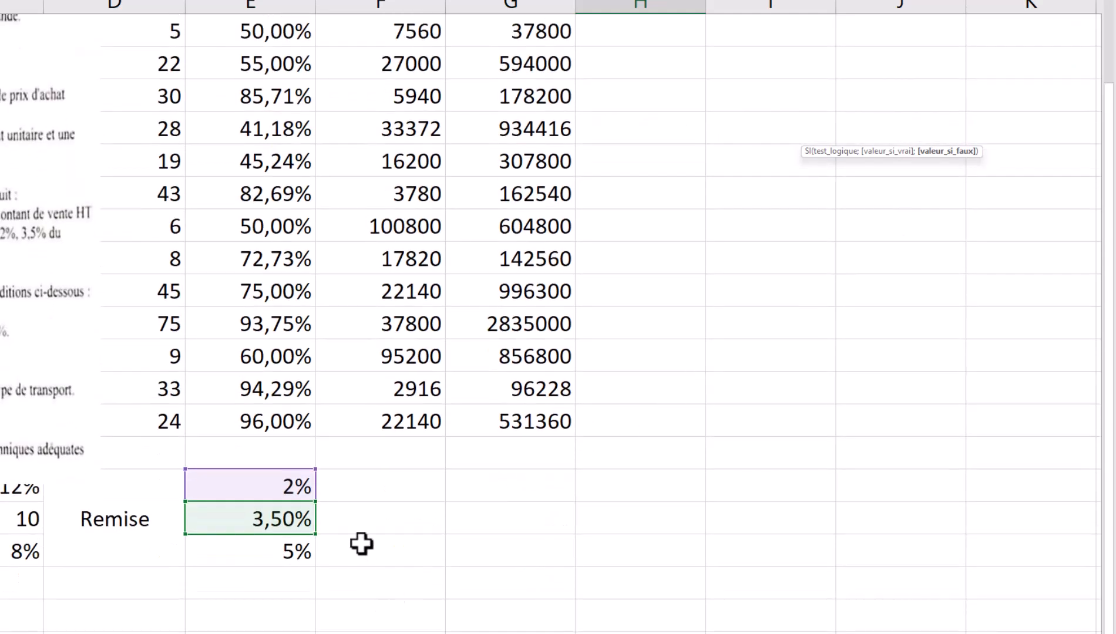
{"action": "left_click", "coordinate": [265, 547]}
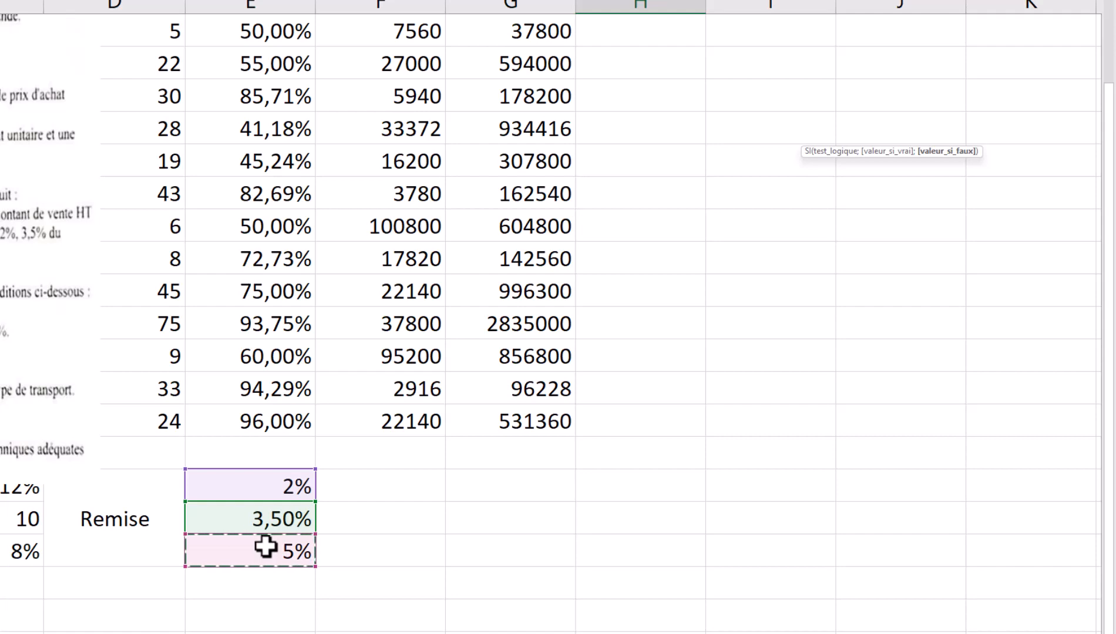
{"action": "key", "text": "F4"}
{"action": "type", "text": "*"}
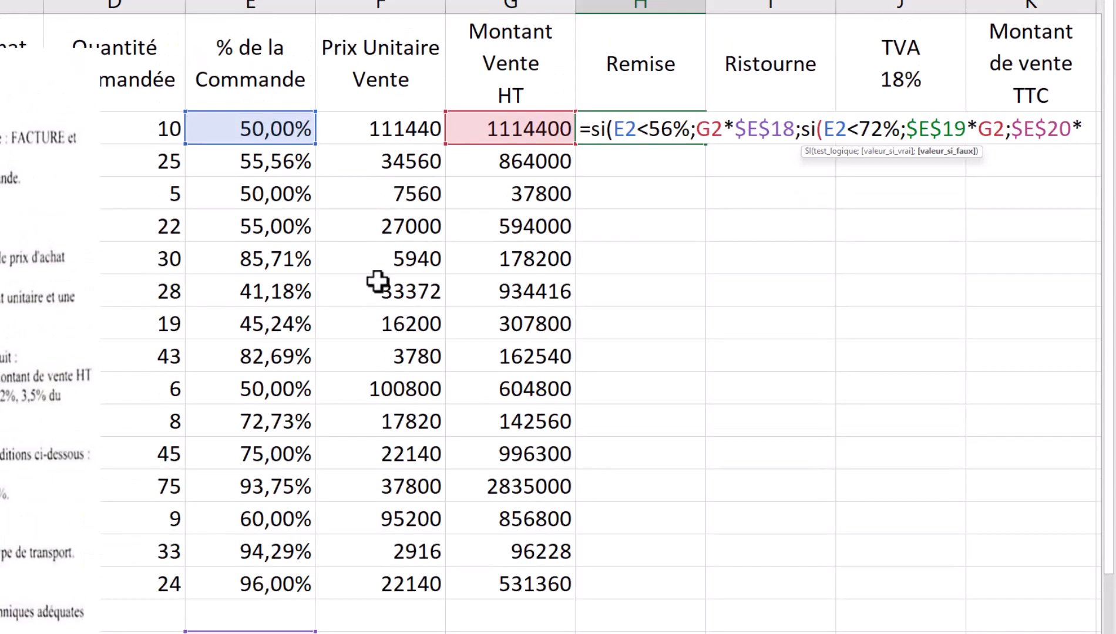
{"action": "left_click", "coordinate": [525, 136]}
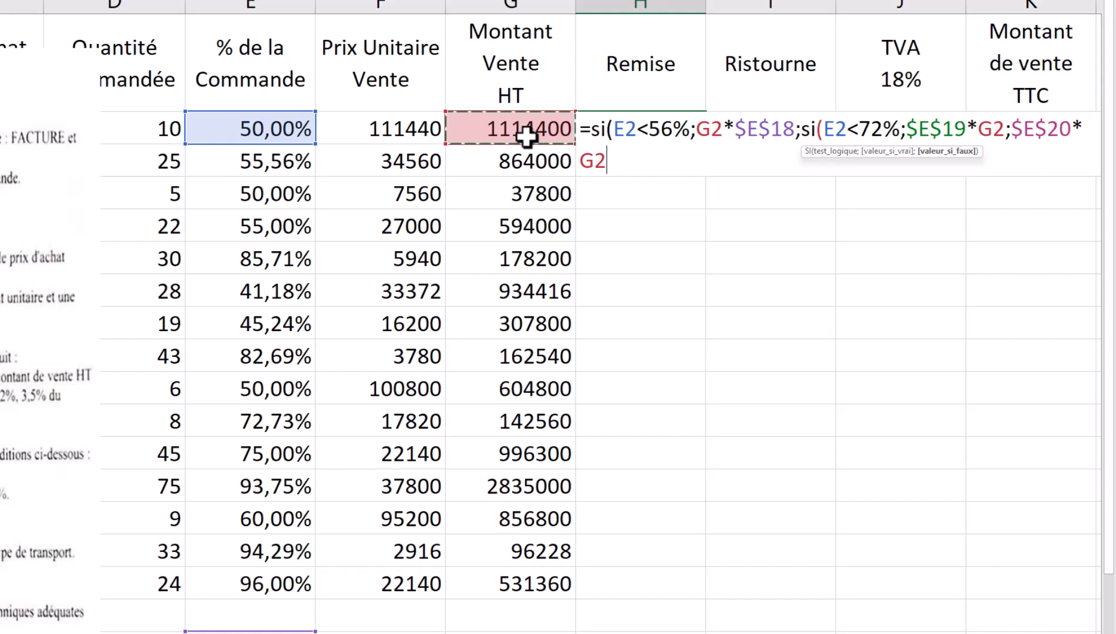
{"action": "type", "text": "))"}
{"action": "key", "text": "Return"}
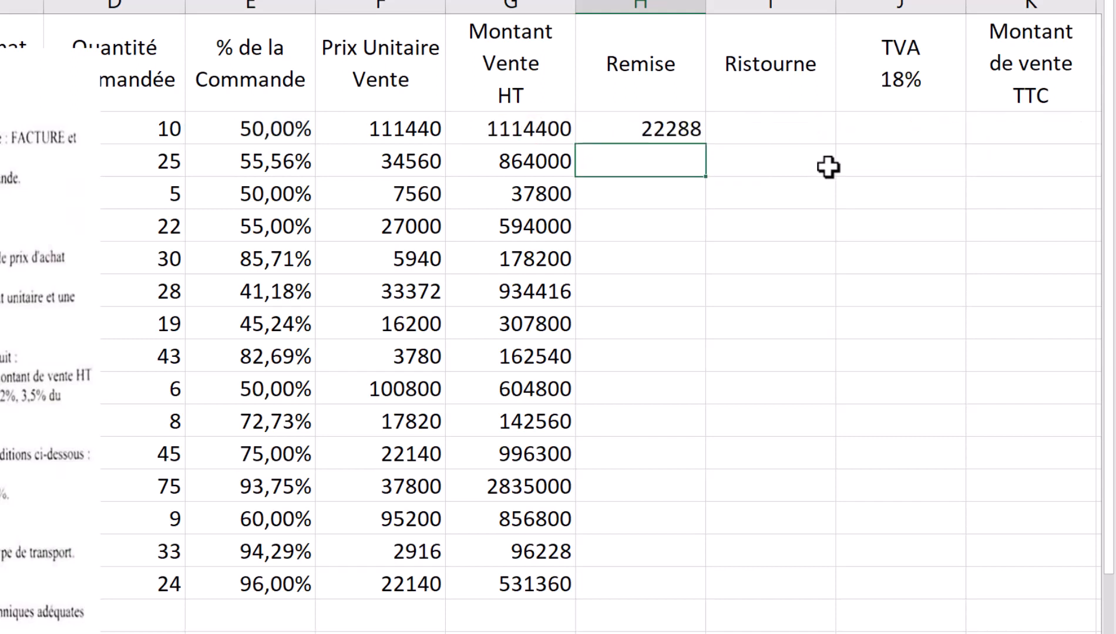
{"action": "left_click", "coordinate": [686, 131]}
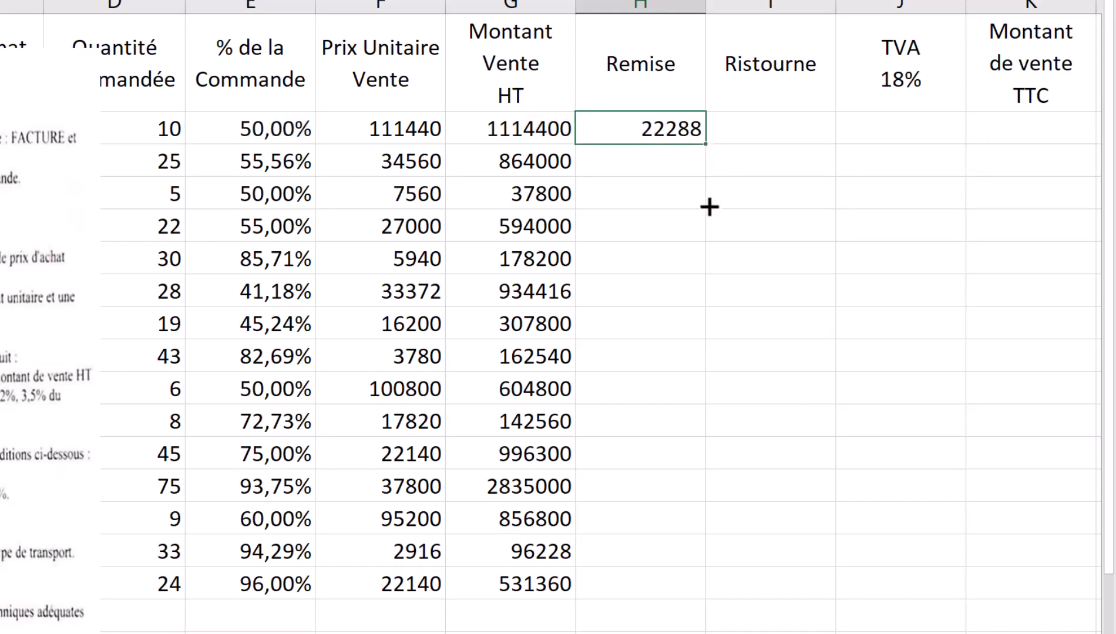
{"action": "left_click_drag", "start_coordinate": [705, 144], "coordinate": [686, 605]}
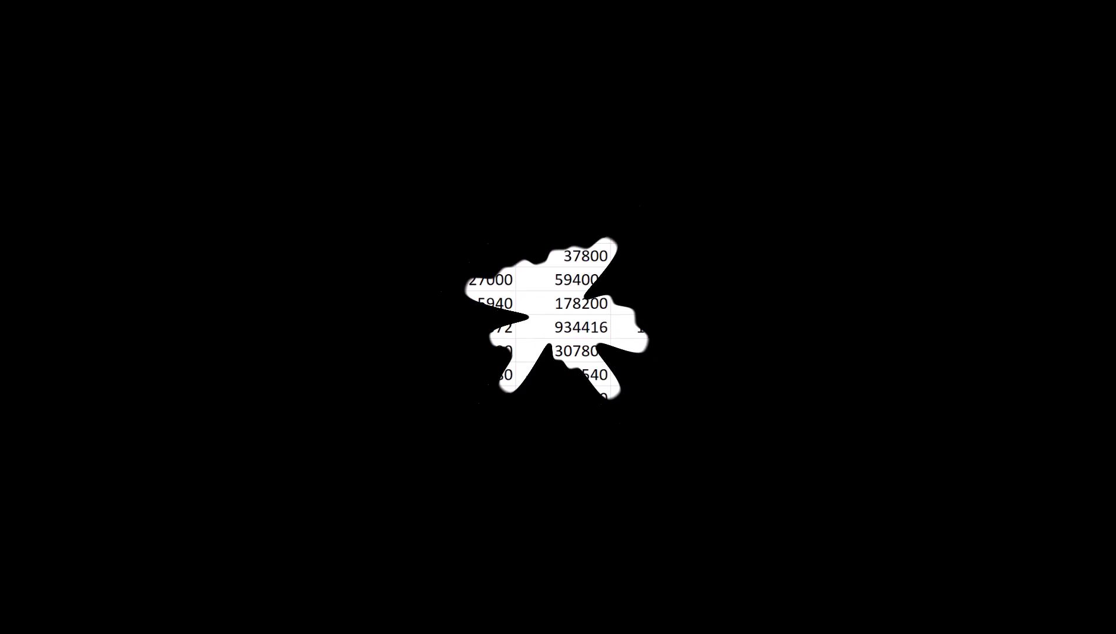
- Start I2's Ristourne formula as =SI(E2<50%;
{"action": "left_click", "coordinate": [764, 131]}
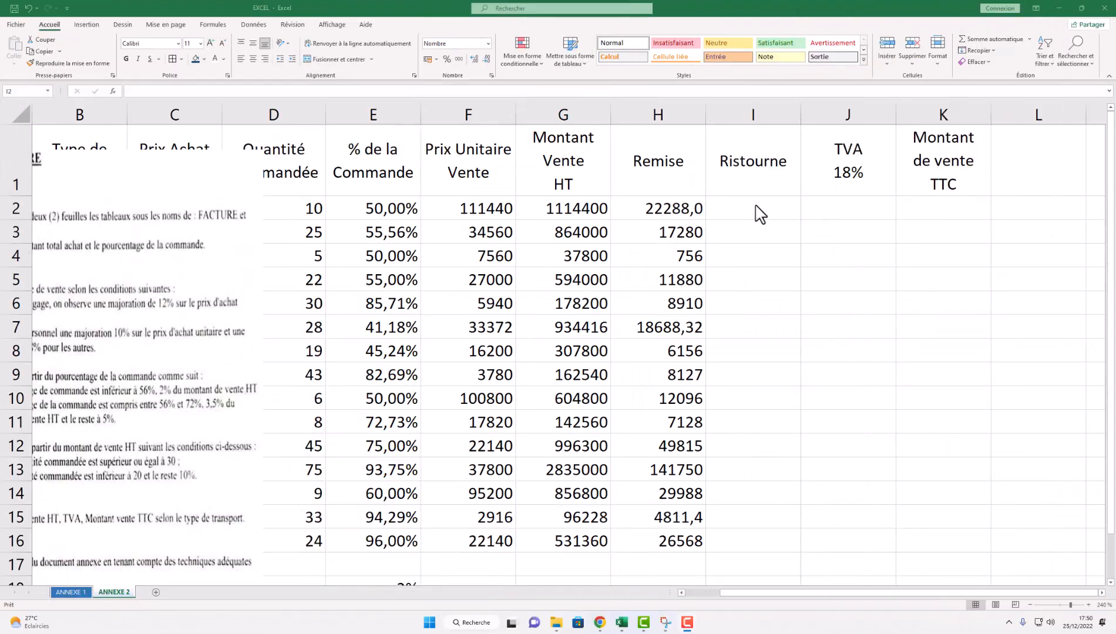
{"action": "left_click", "coordinate": [735, 205]}
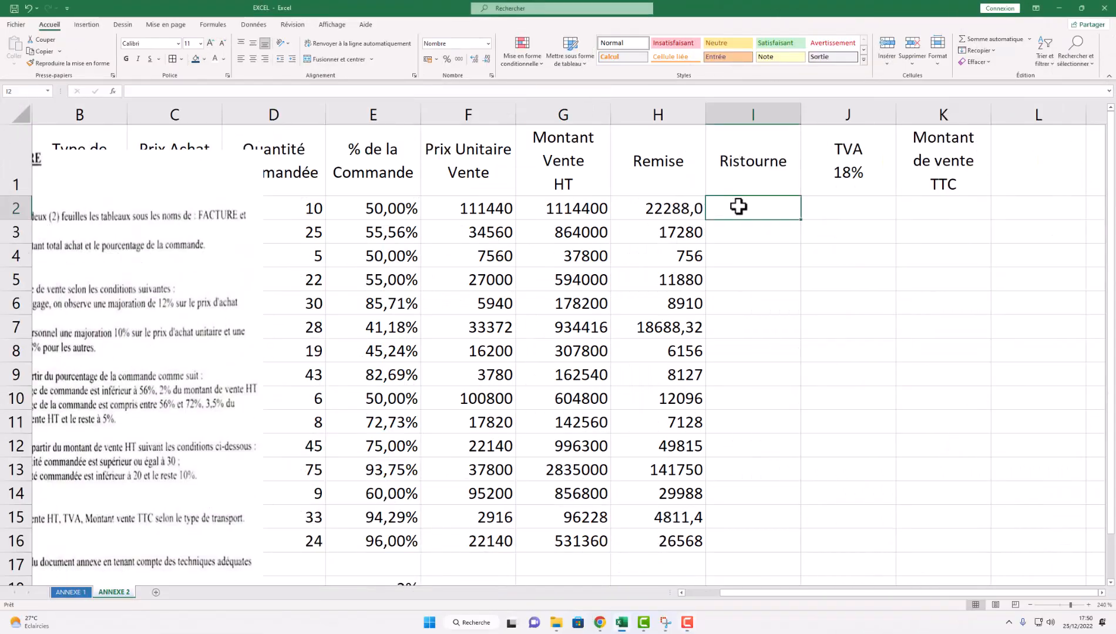
{"action": "type", "text": "="}
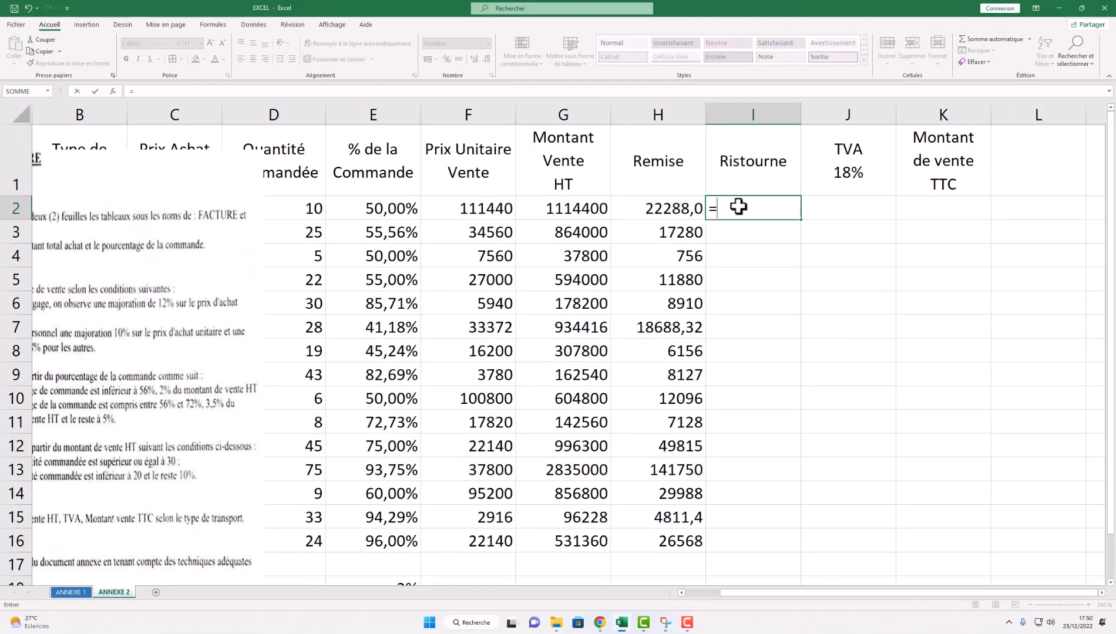
{"action": "type", "text": "si"}
{"action": "key", "text": "Tab"}
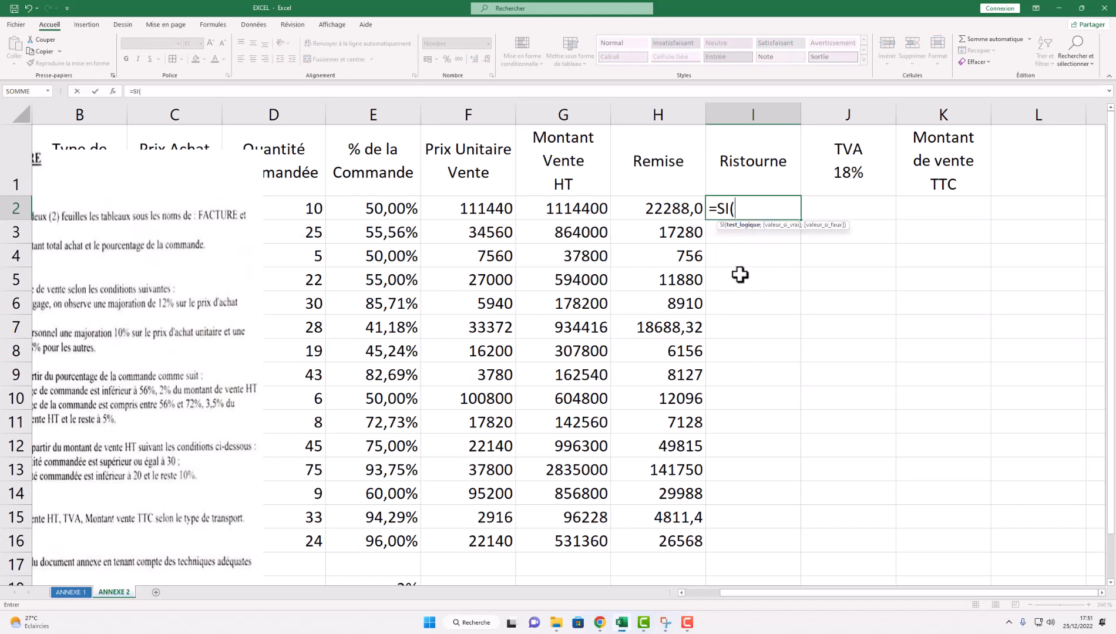
{"action": "left_click", "coordinate": [391, 212]}
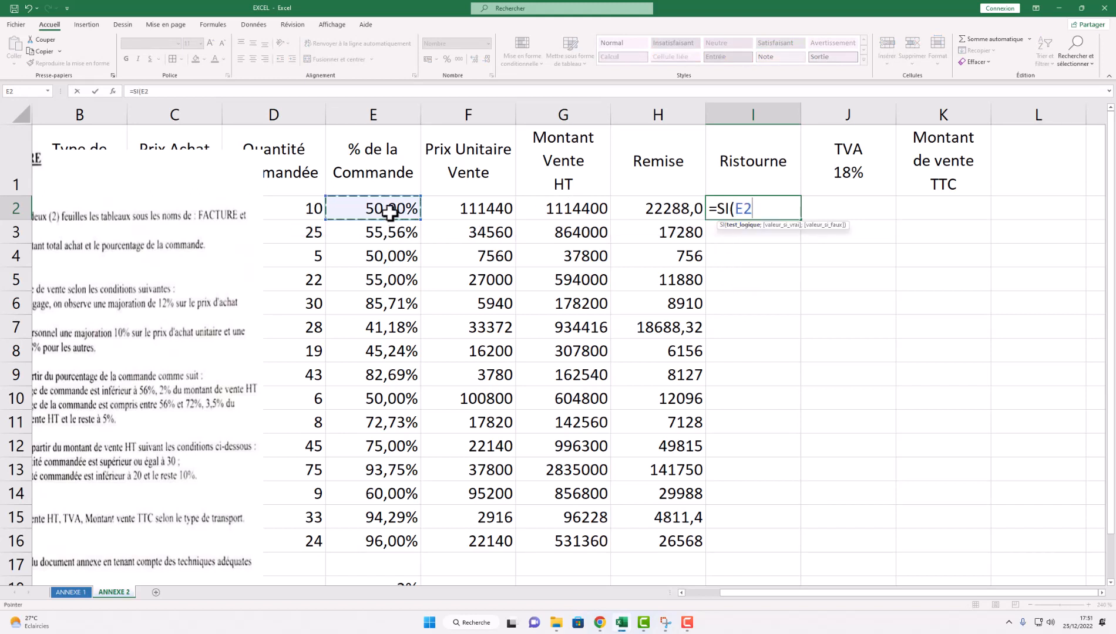
{"action": "type", "text": "<50%"}
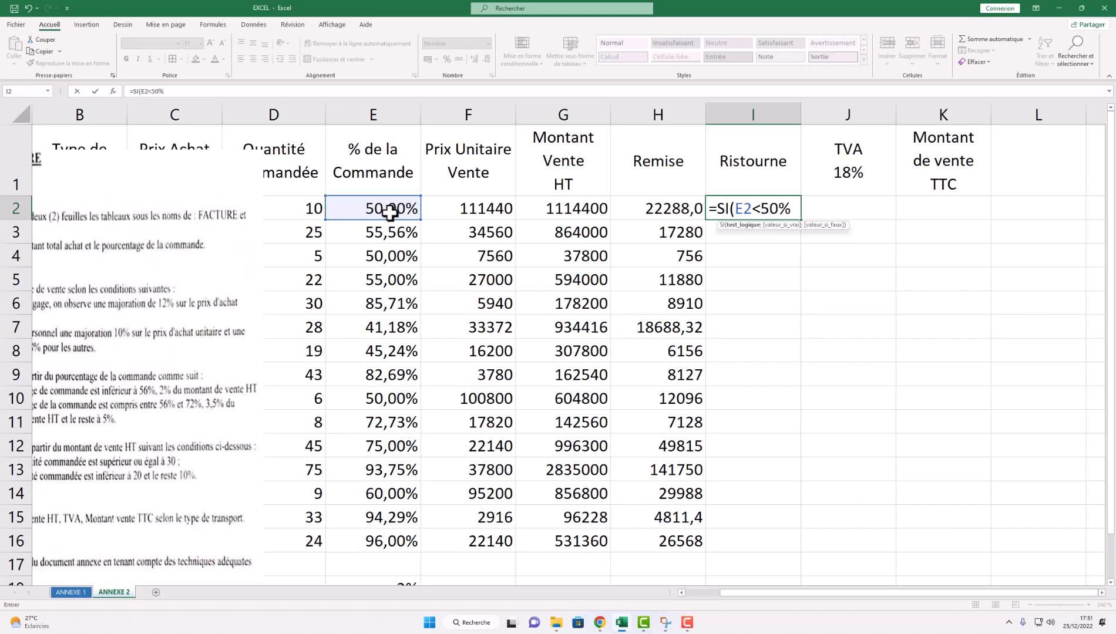
{"action": "type", "text": ";"}
- Add G2*$E$18 as the true result, applying the 2% rate
{"action": "left_click", "coordinate": [579, 209]}
{"action": "type", "text": "*"}
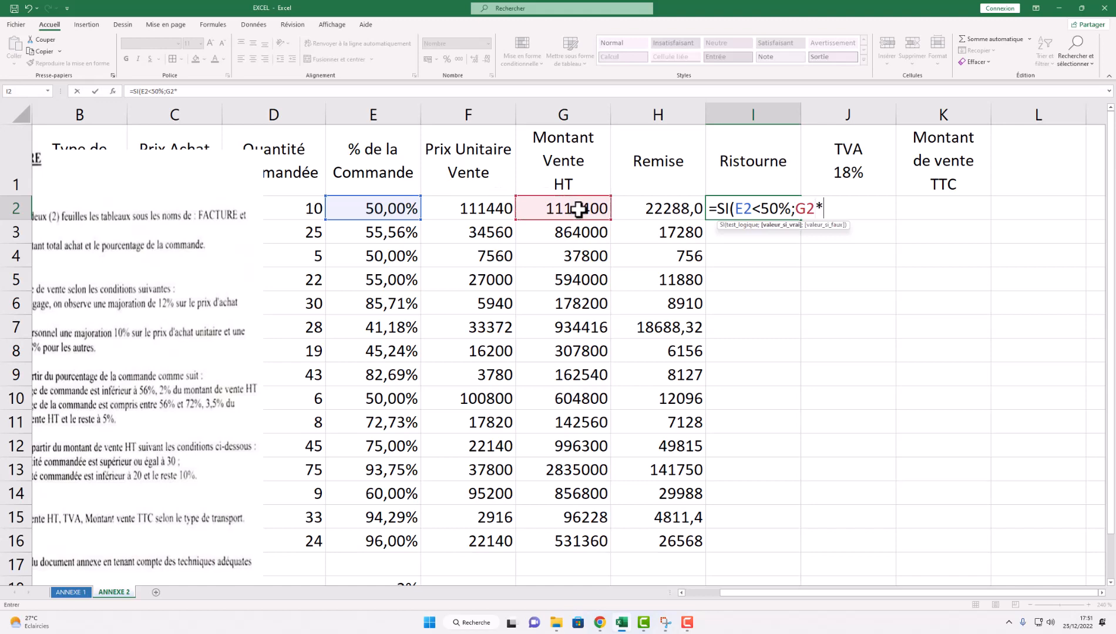
{"action": "scroll", "coordinate": [491, 494], "scroll_direction": "down", "scroll_amount": 2}
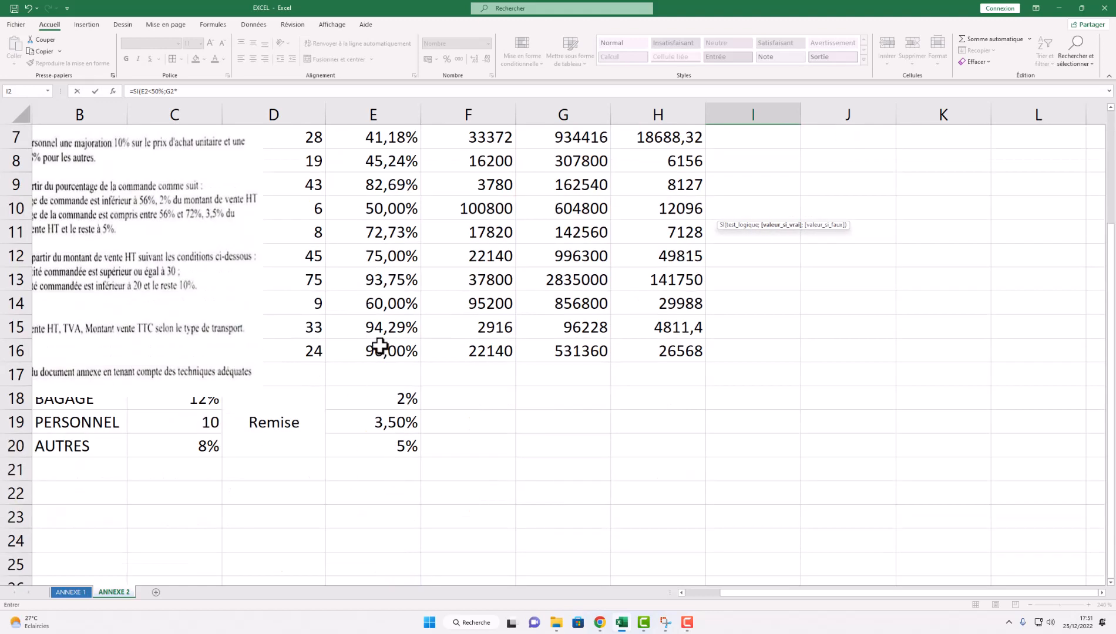
{"action": "left_click", "coordinate": [408, 402]}
{"action": "scroll", "coordinate": [408, 403], "scroll_direction": "up", "scroll_amount": 2}
{"action": "key", "text": "F4"}
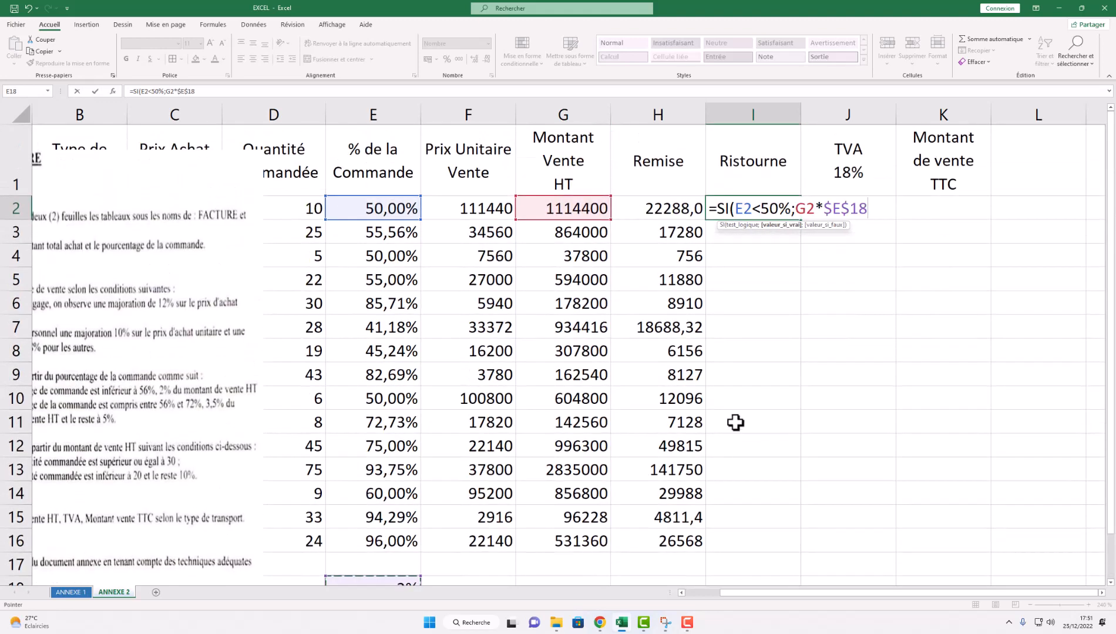
- Nest SI(ET(E2>=56% as the start of the false branch
{"action": "type", "text": ";si"}
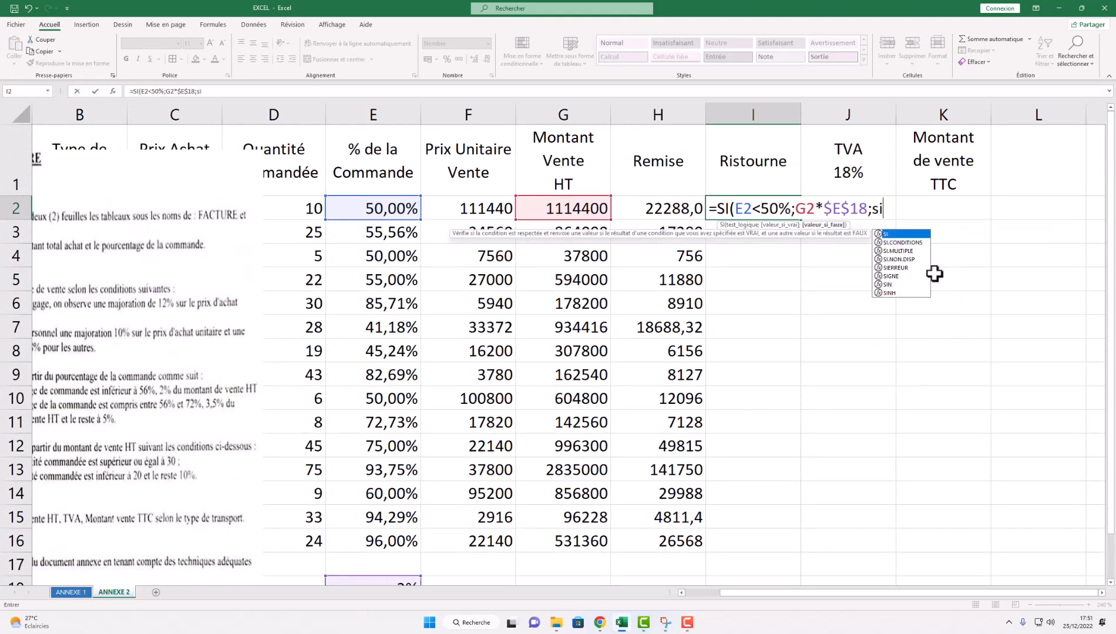
{"action": "double_click", "coordinate": [889, 234]}
{"action": "type", "text": "et("}
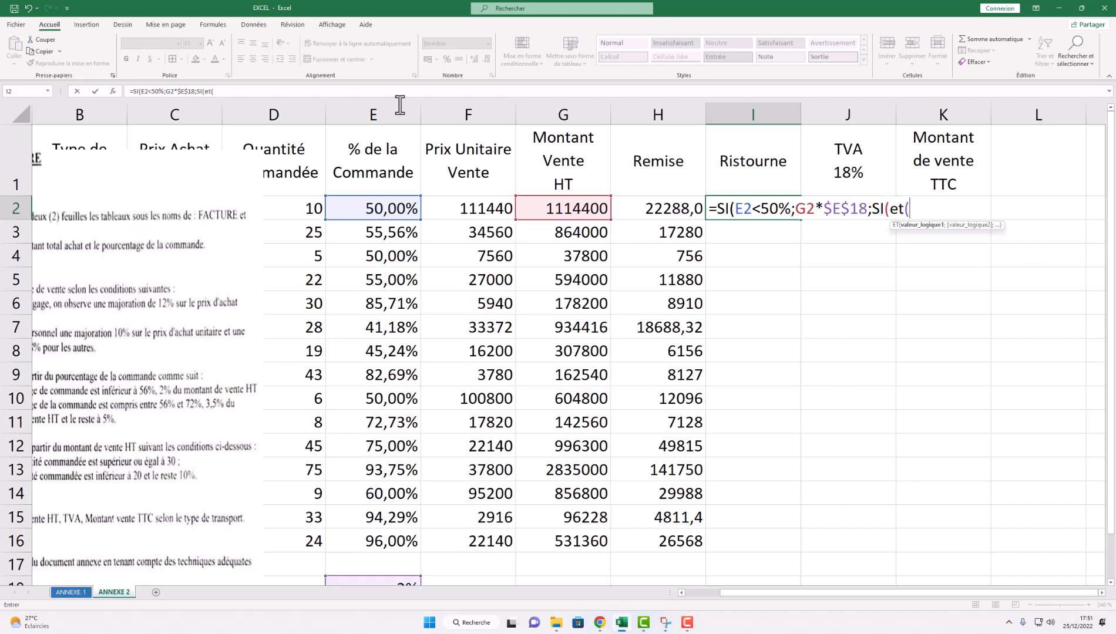
{"action": "left_click", "coordinate": [374, 205]}
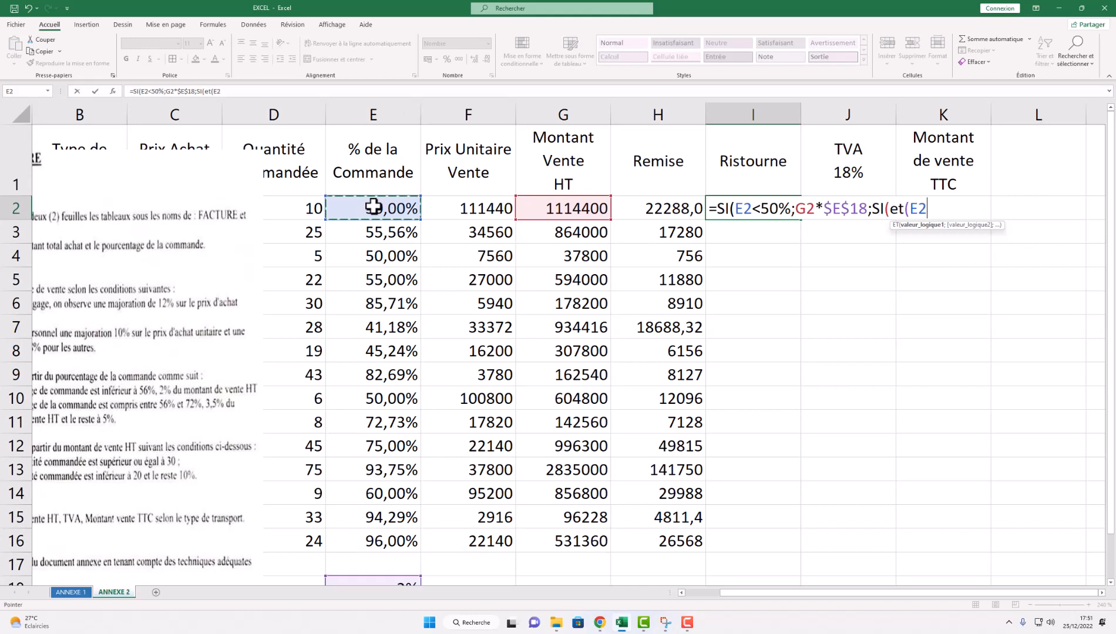
{"action": "type", "text": "<"}
{"action": "key", "text": "BackSpace"}
{"action": "type", "text": ">=56%"}
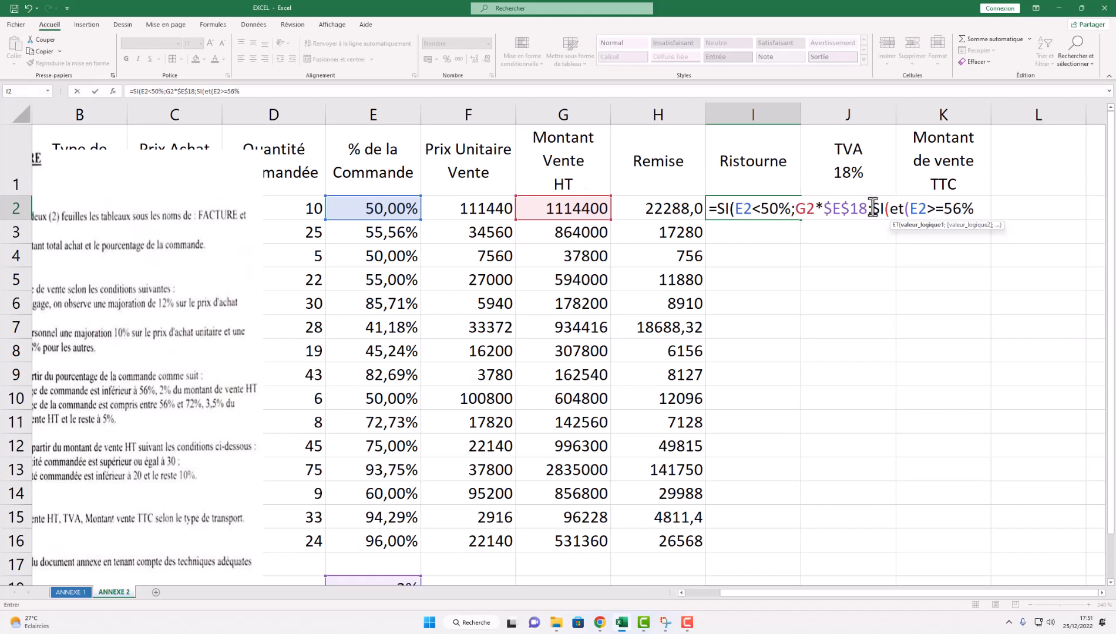
{"action": "left_click", "coordinate": [778, 205]}
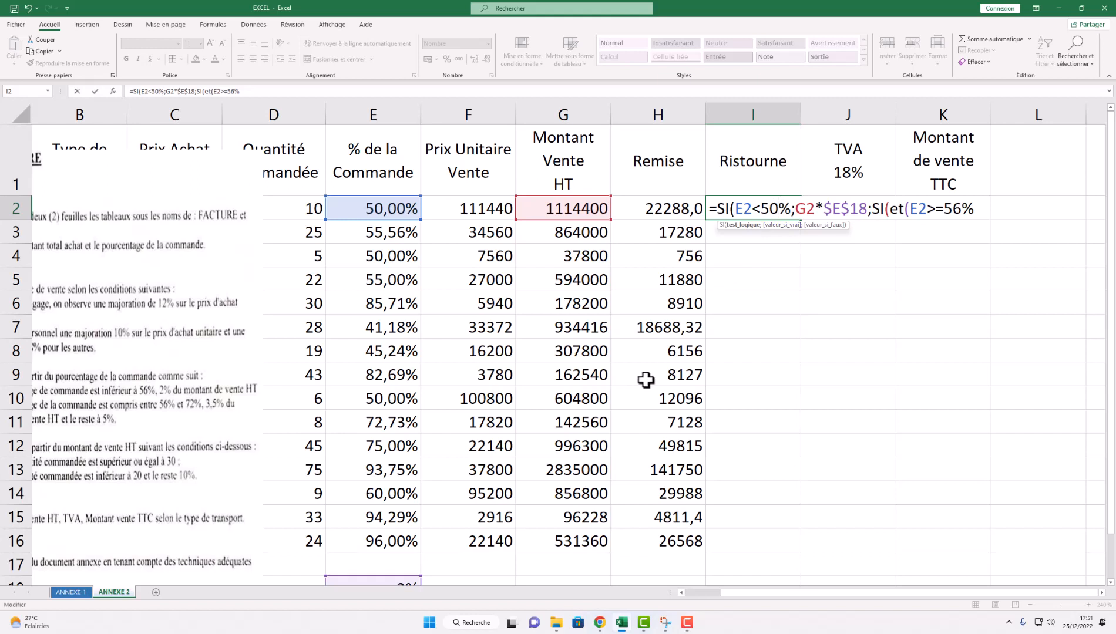
- Change the first threshold in I2's formula from 50% to 56%
{"action": "key", "text": "BackSpace"}
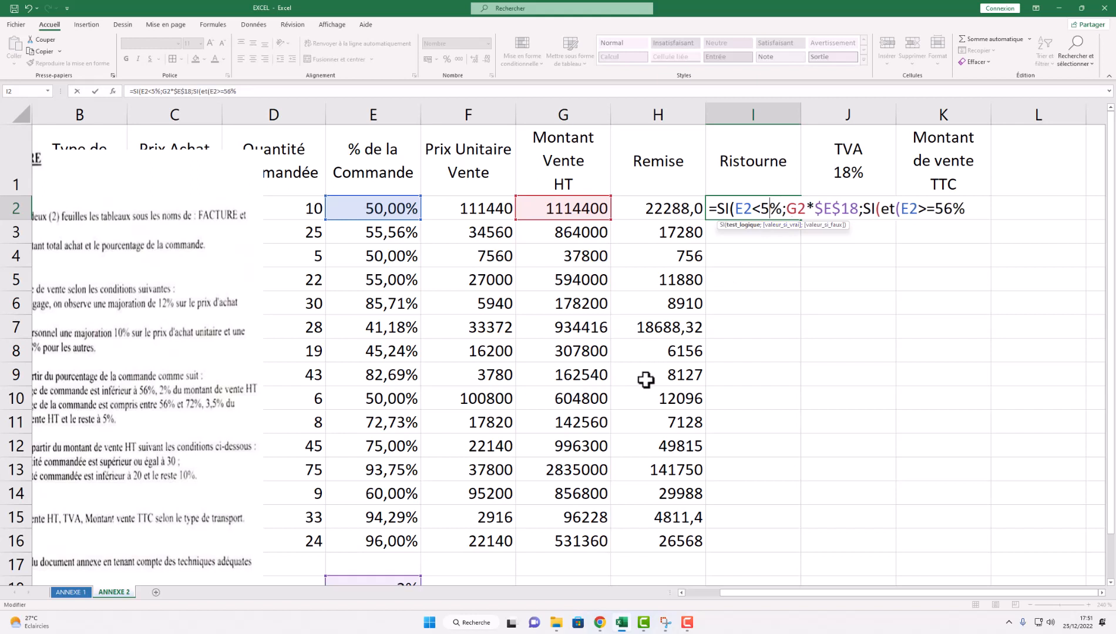
{"action": "type", "text": "6"}
{"action": "left_click", "coordinate": [939, 208]}
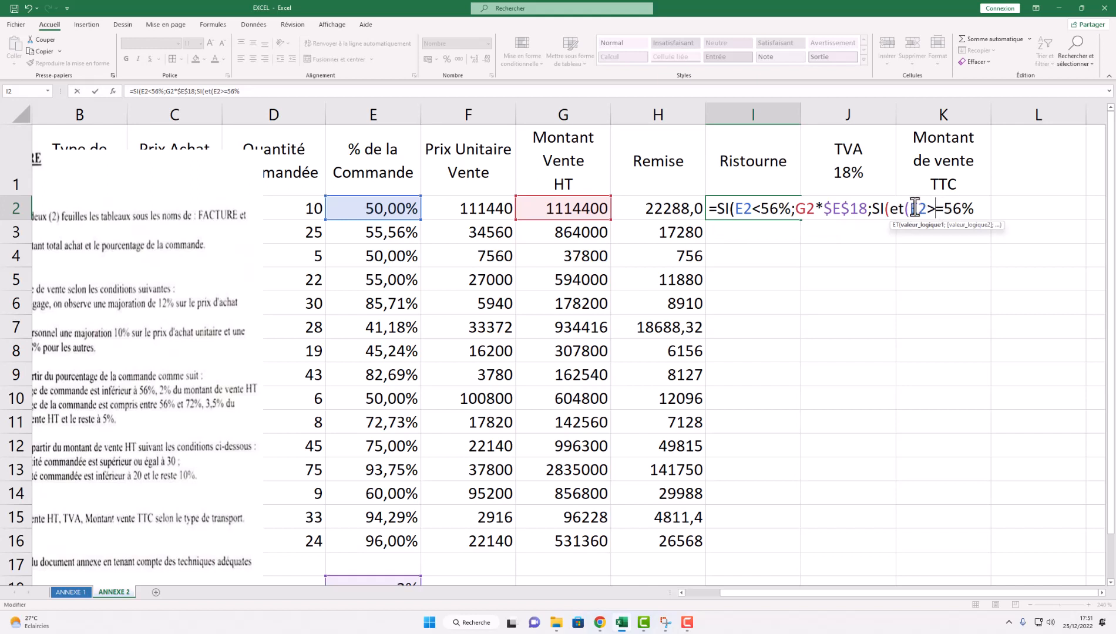
{"action": "left_click_drag", "start_coordinate": [909, 209], "coordinate": [975, 209]}
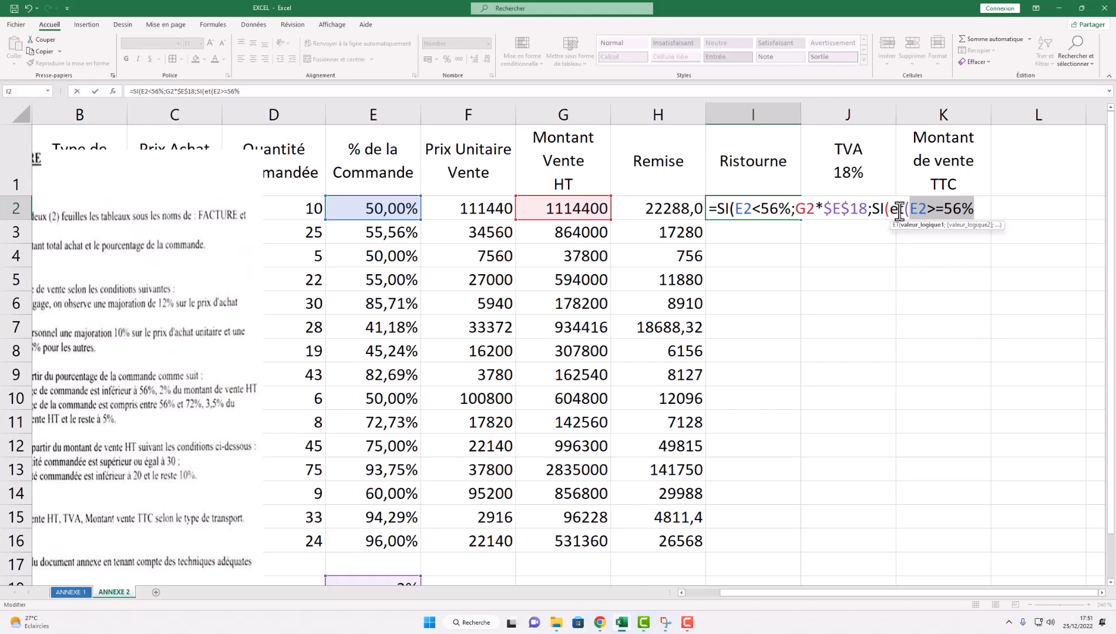
{"action": "left_click", "coordinate": [981, 209]}
- Add the second ET condition E2<72% after E2>=56%
{"action": "type", "text": ";"}
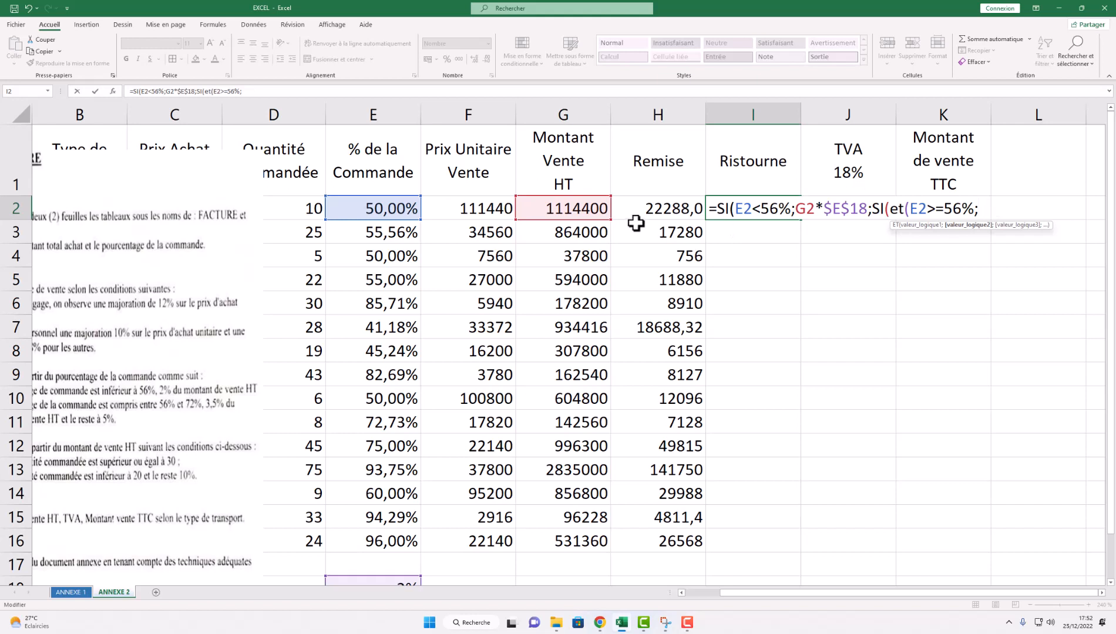
{"action": "left_click", "coordinate": [379, 210]}
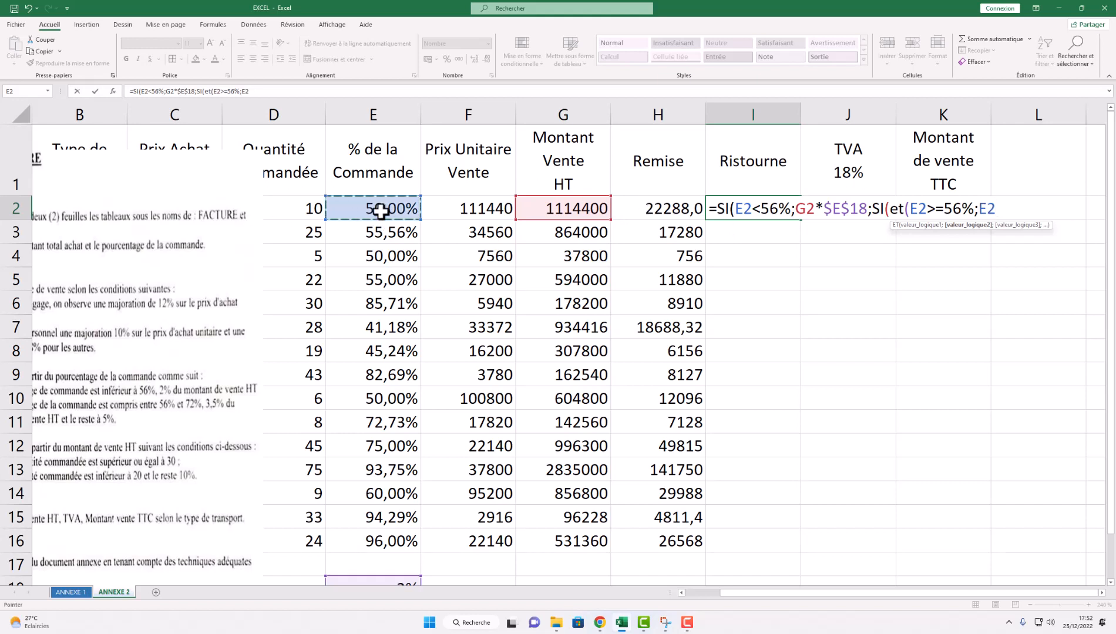
{"action": "type", "text": "<7"}
{"action": "mouse_move", "coordinate": [822, 593]}
{"action": "left_mouse_down"}
{"action": "mouse_move", "coordinate": [794, 595]}
{"action": "mouse_move", "coordinate": [822, 593]}
{"action": "left_mouse_up"}
{"action": "type", "text": "2"}
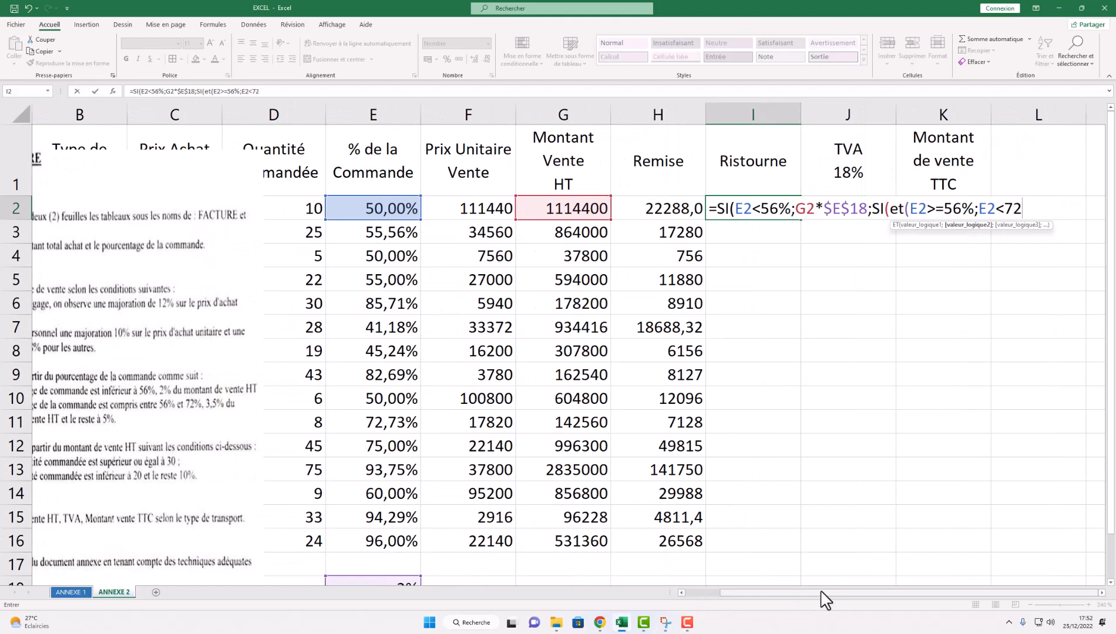
{"action": "type", "text": "%)"}
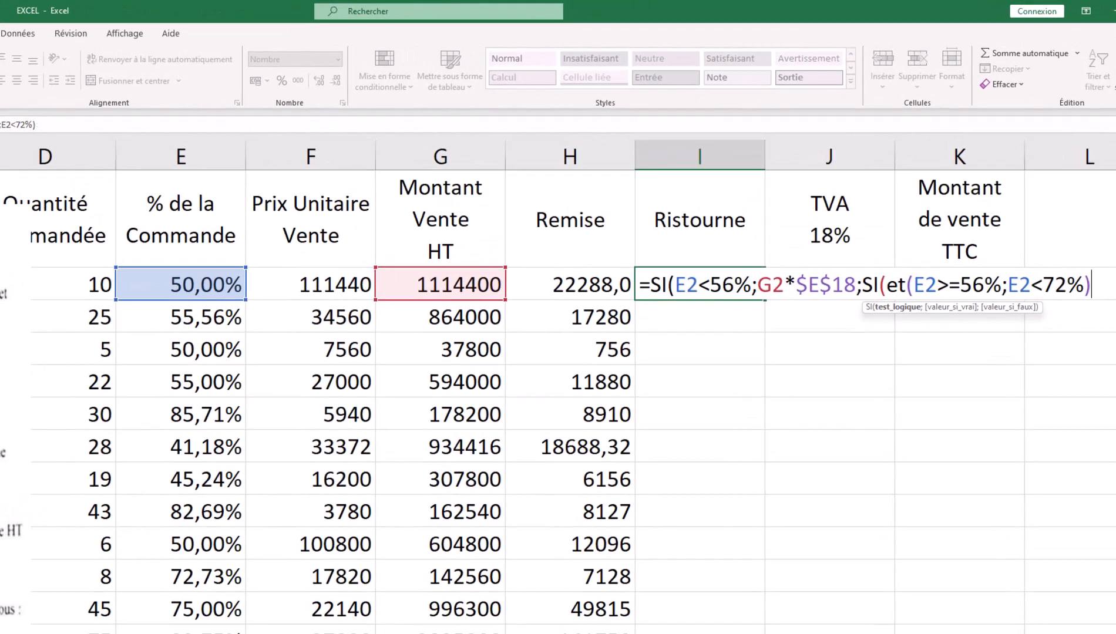
{"action": "type", "text": ":"}
- Fix the stray colon and add G2*$E$19 as the 3,50% true result
{"action": "key", "text": "BackSpace"}
{"action": "type", "text": ";"}
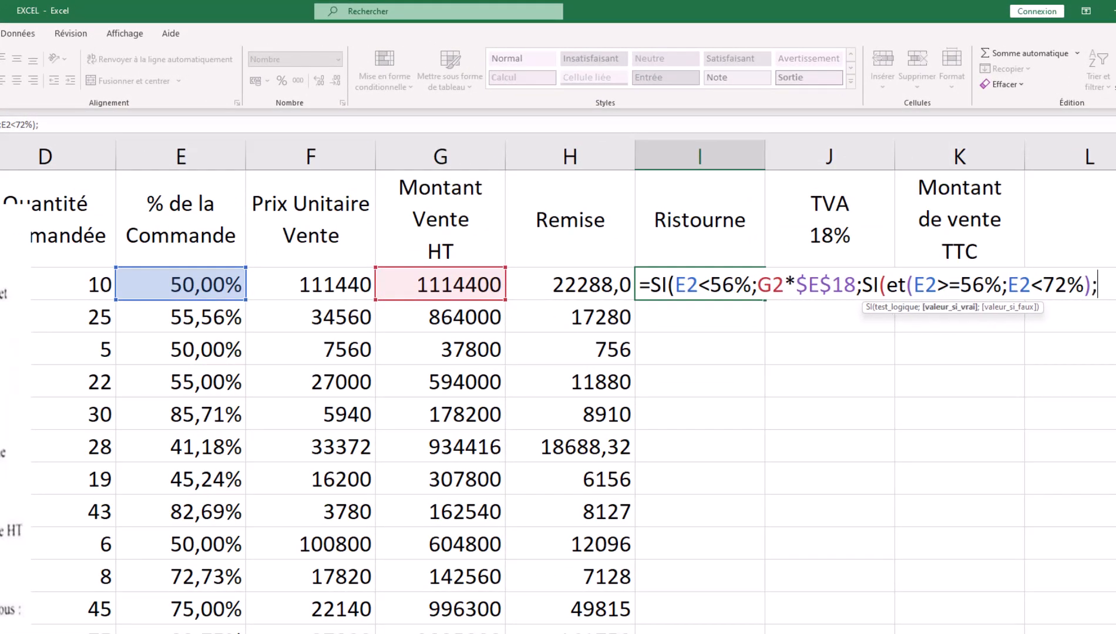
{"action": "left_click", "coordinate": [454, 281]}
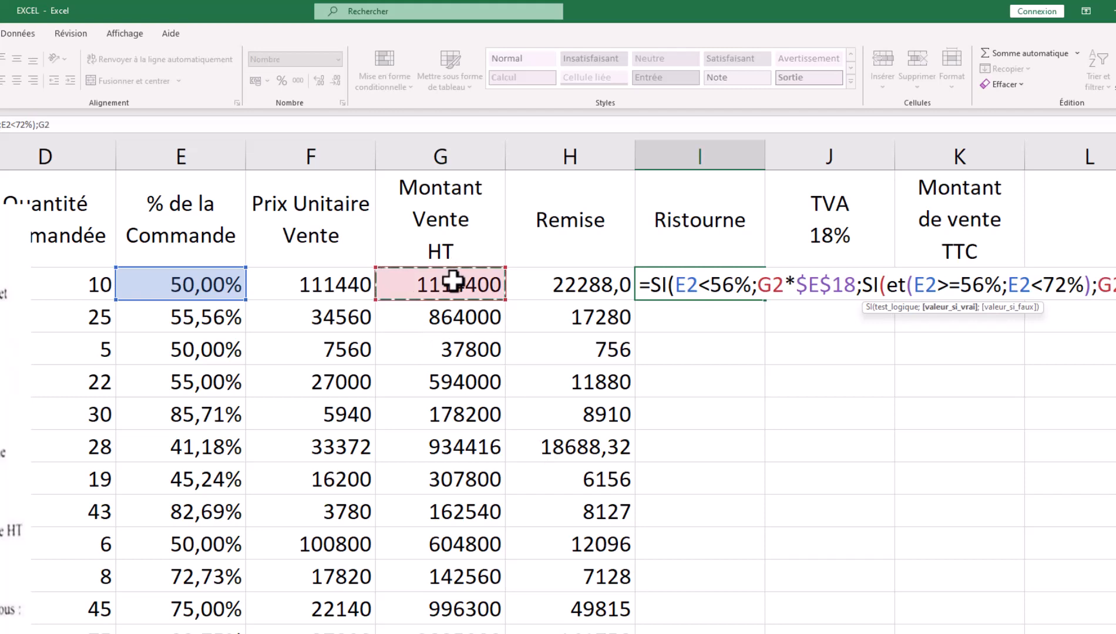
{"action": "type", "text": "*"}
{"action": "scroll", "coordinate": [444, 573], "scroll_direction": "down", "scroll_amount": 2}
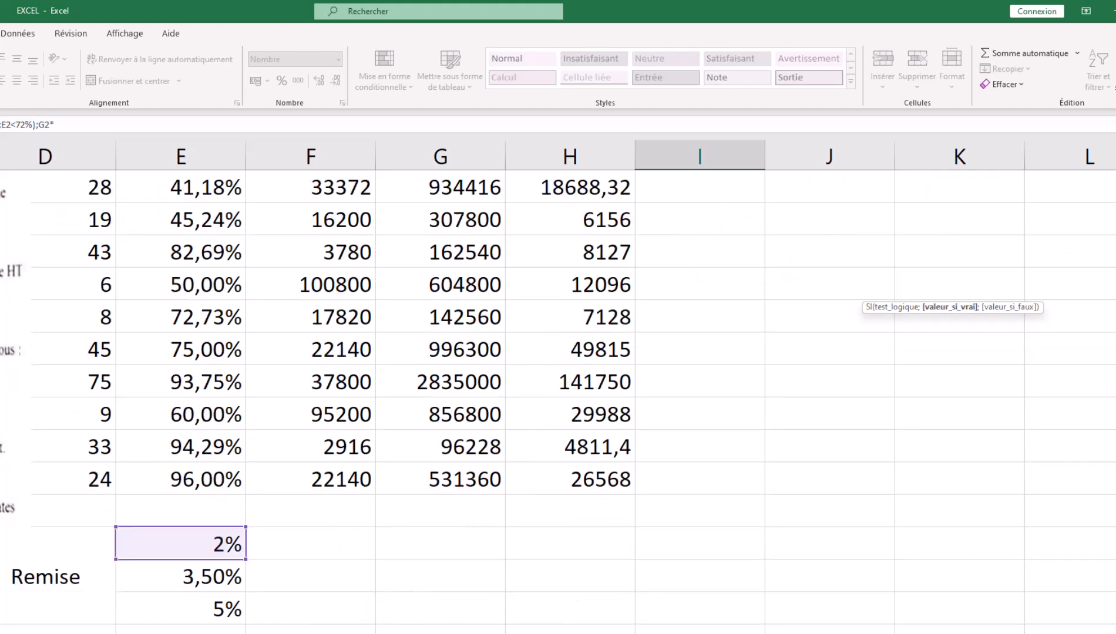
{"action": "left_click", "coordinate": [241, 592]}
{"action": "key", "text": "F4"}
{"action": "scroll", "coordinate": [723, 443], "scroll_direction": "up", "scroll_amount": 3}
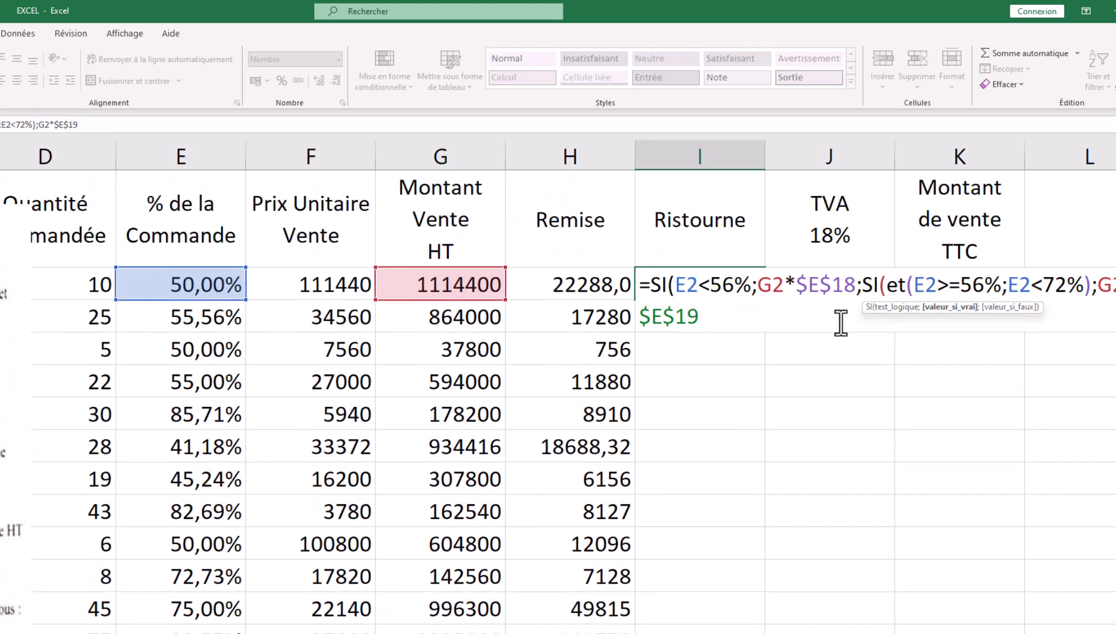
{"action": "type", "text": ";"}
- Add G2*$E$20 as the 5% false result, close the formula and enter it
{"action": "left_click", "coordinate": [457, 288]}
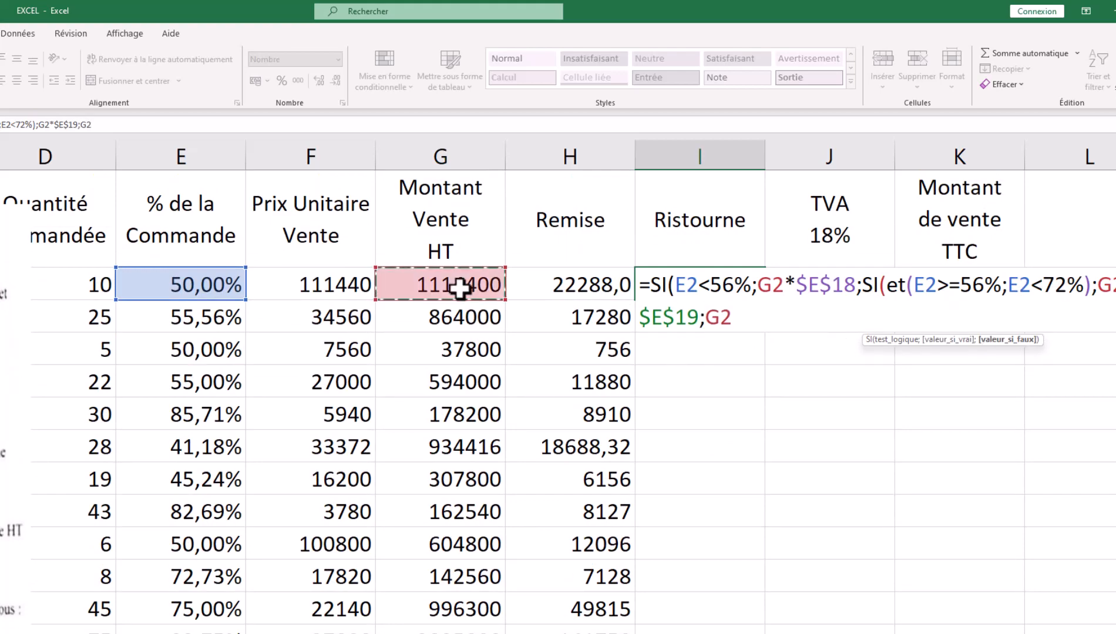
{"action": "type", "text": "*"}
{"action": "scroll", "coordinate": [328, 628], "scroll_direction": "down", "scroll_amount": 1}
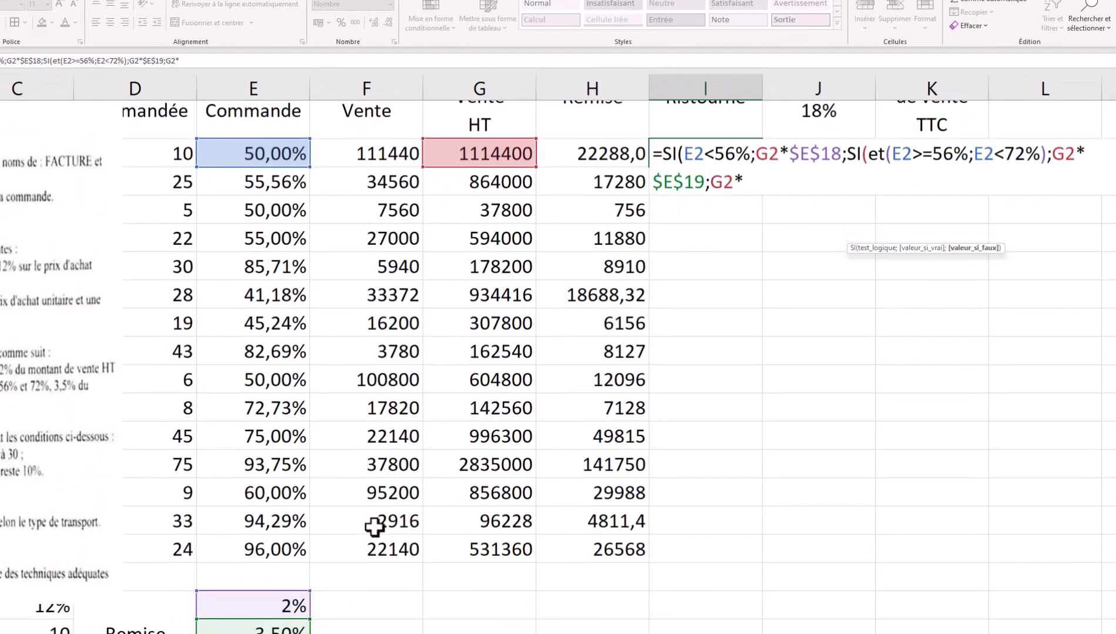
{"action": "left_click", "coordinate": [271, 567]}
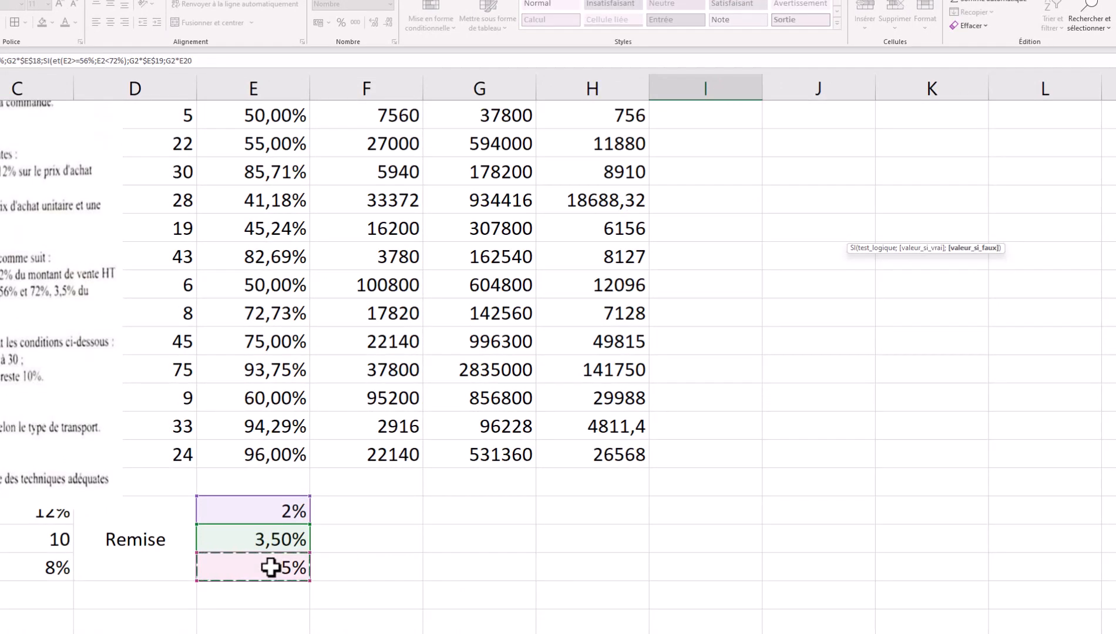
{"action": "key", "text": "F4"}
{"action": "type", "text": ")"}
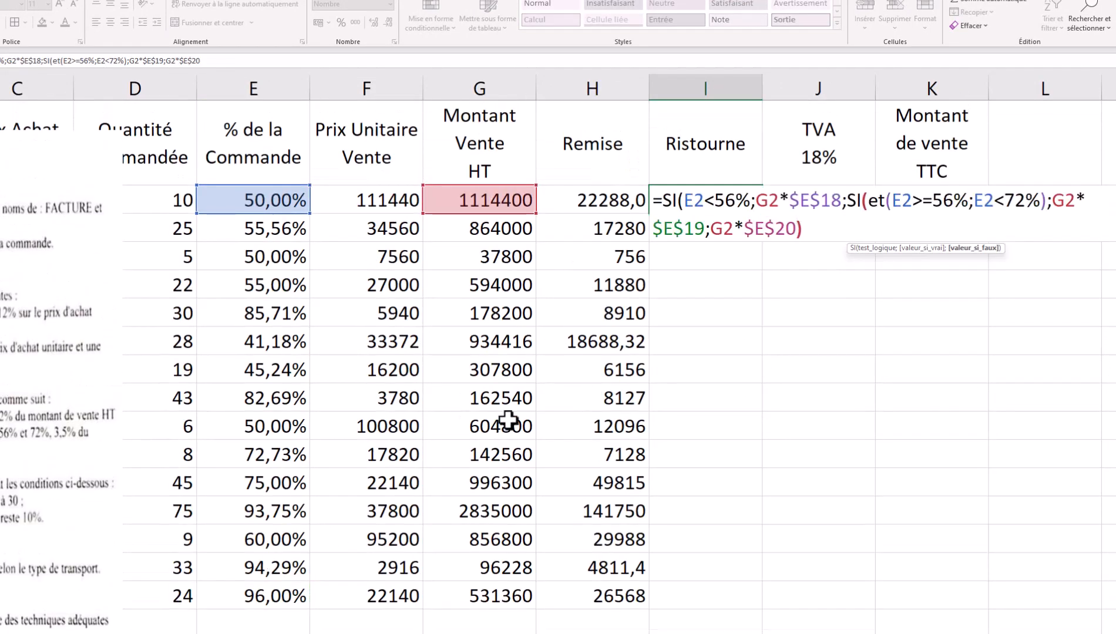
{"action": "key", "text": "Return"}
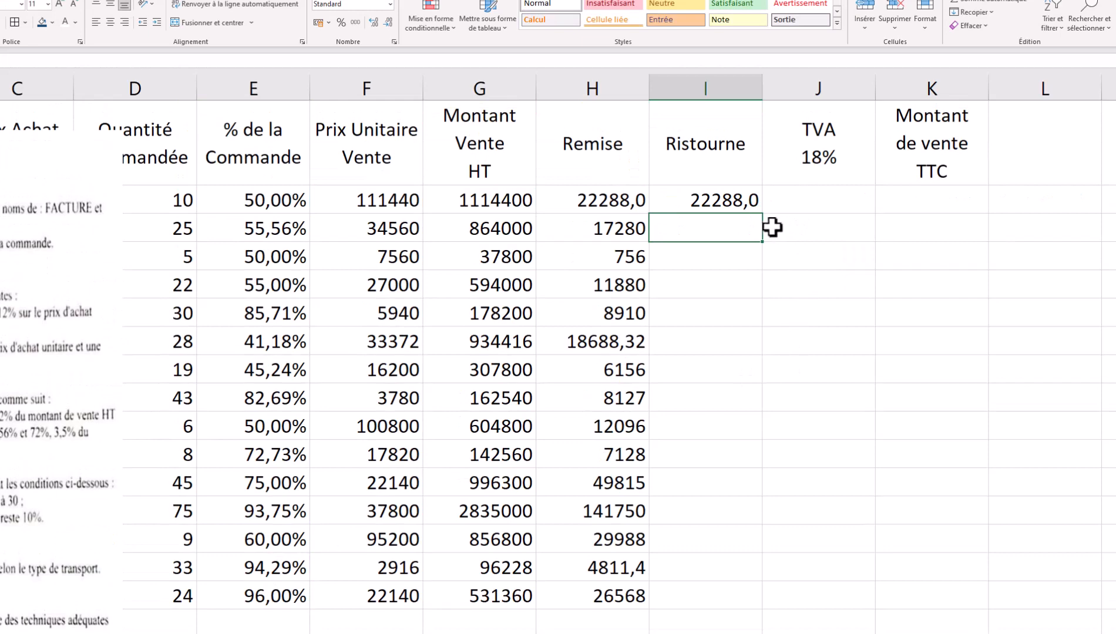
- Clear I2's Ristourne result and shift the instruction picture to the right
{"action": "left_click", "coordinate": [731, 203]}
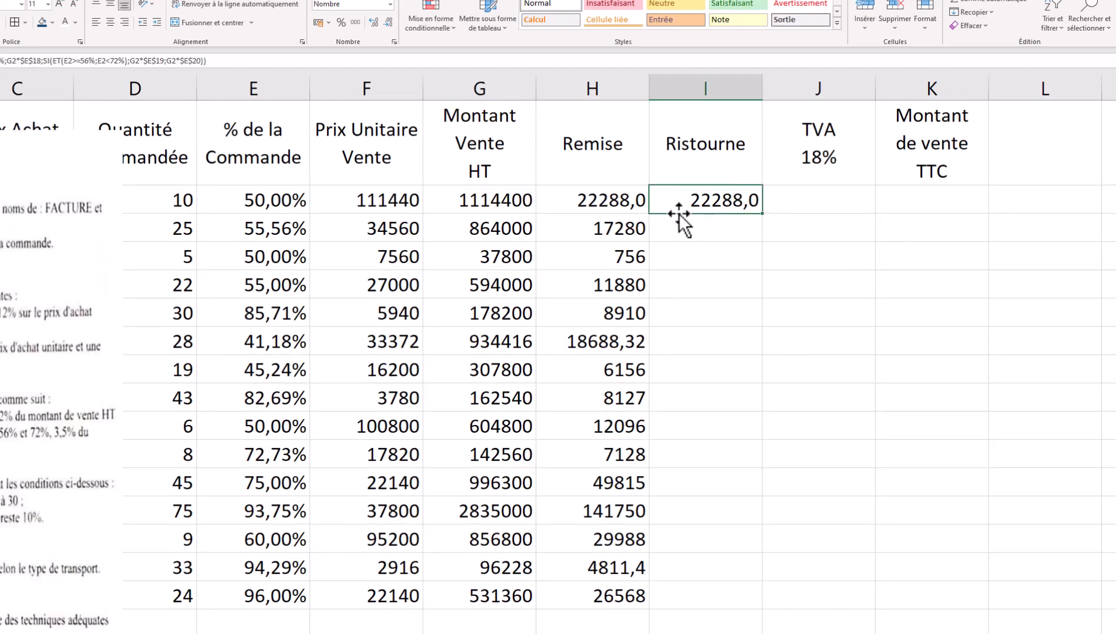
{"action": "key", "text": "Delete"}
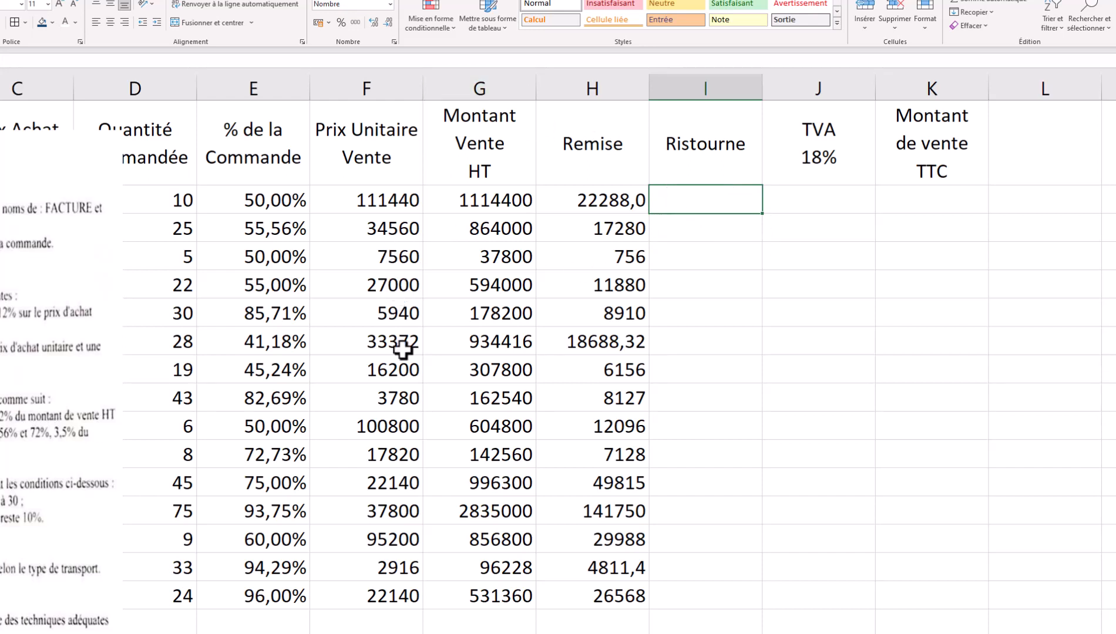
{"action": "left_click", "coordinate": [6, 352]}
{"action": "left_click_drag", "start_coordinate": [4, 353], "coordinate": [82, 366]}
- Attempt a new =SI( formula in I2, then cancel it after the parenthesis warning
{"action": "left_click", "coordinate": [704, 202]}
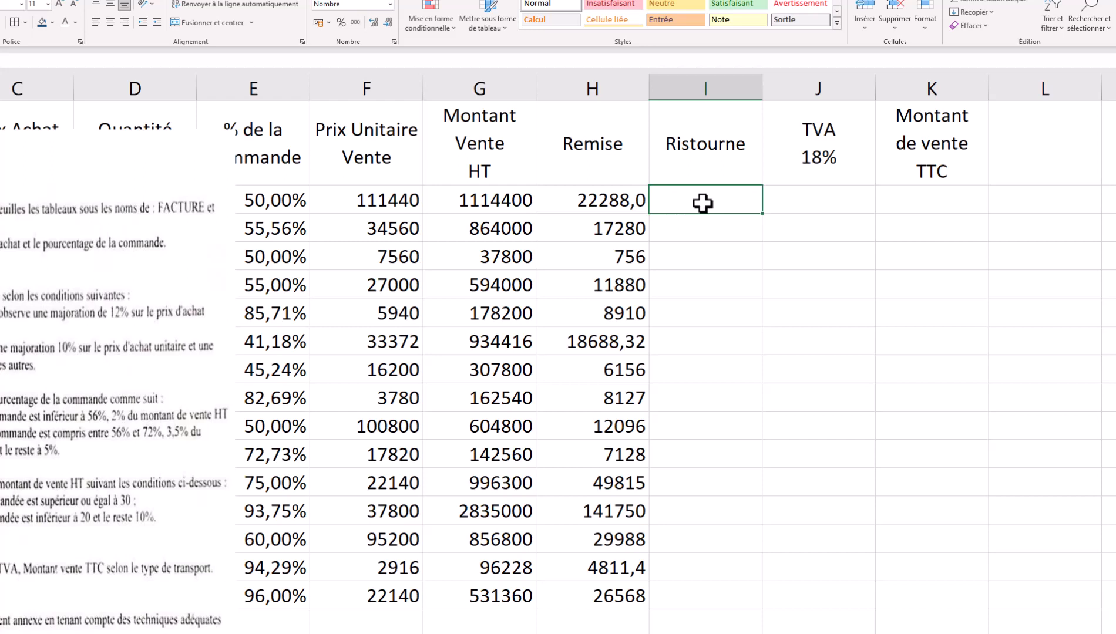
{"action": "type", "text": "=si"}
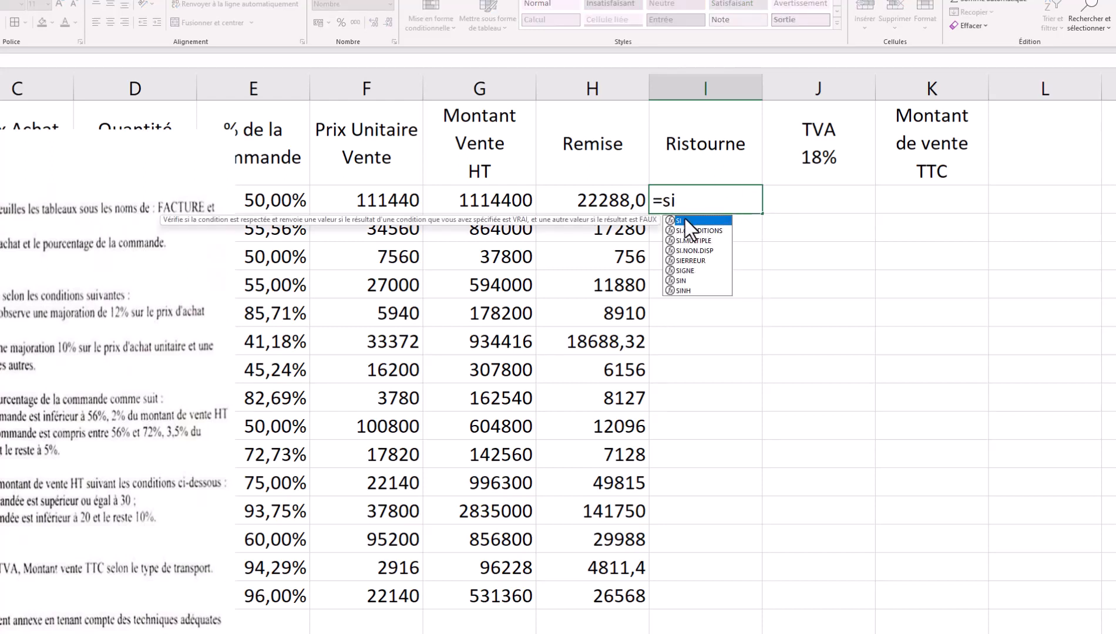
{"action": "double_click", "coordinate": [685, 219]}
{"action": "key", "text": "Return"}
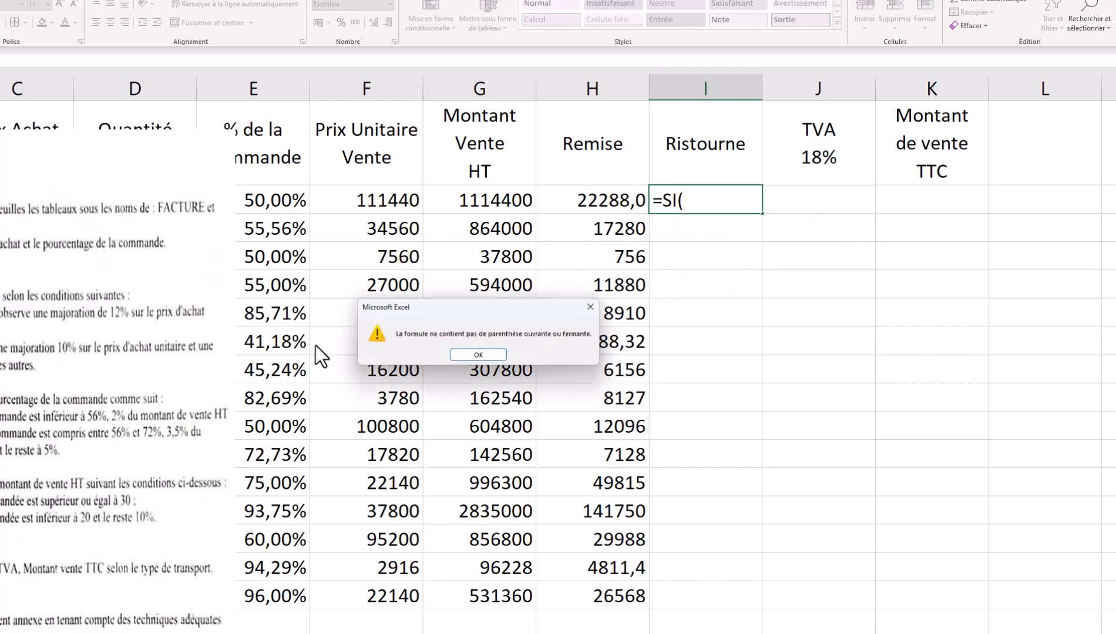
{"action": "left_click", "coordinate": [478, 354]}
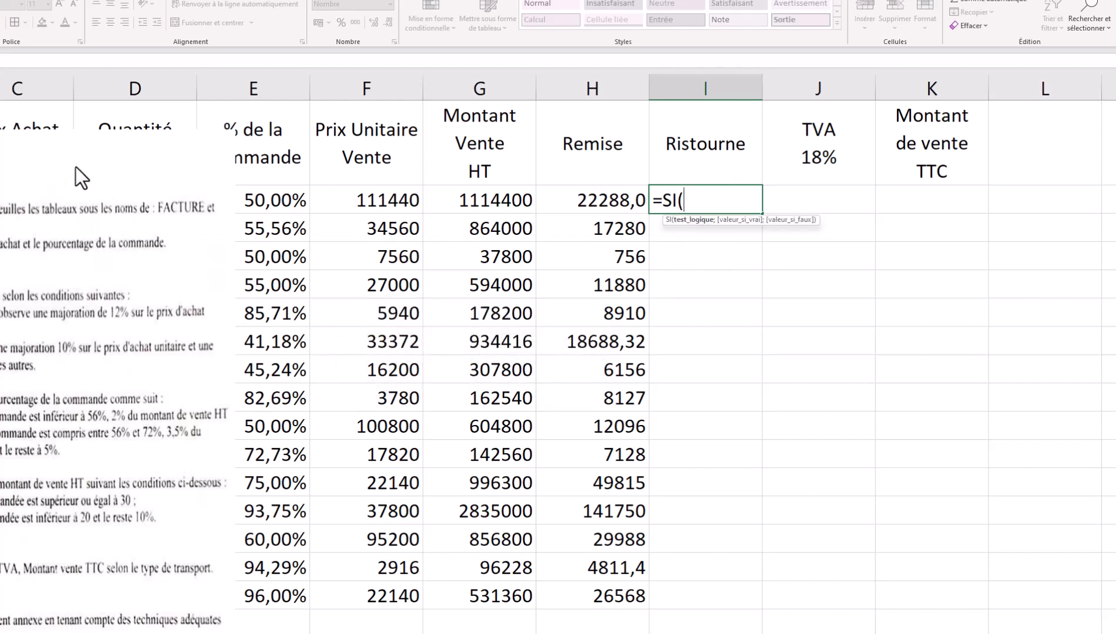
{"action": "key", "text": "Return"}
{"action": "key", "text": "Return"}
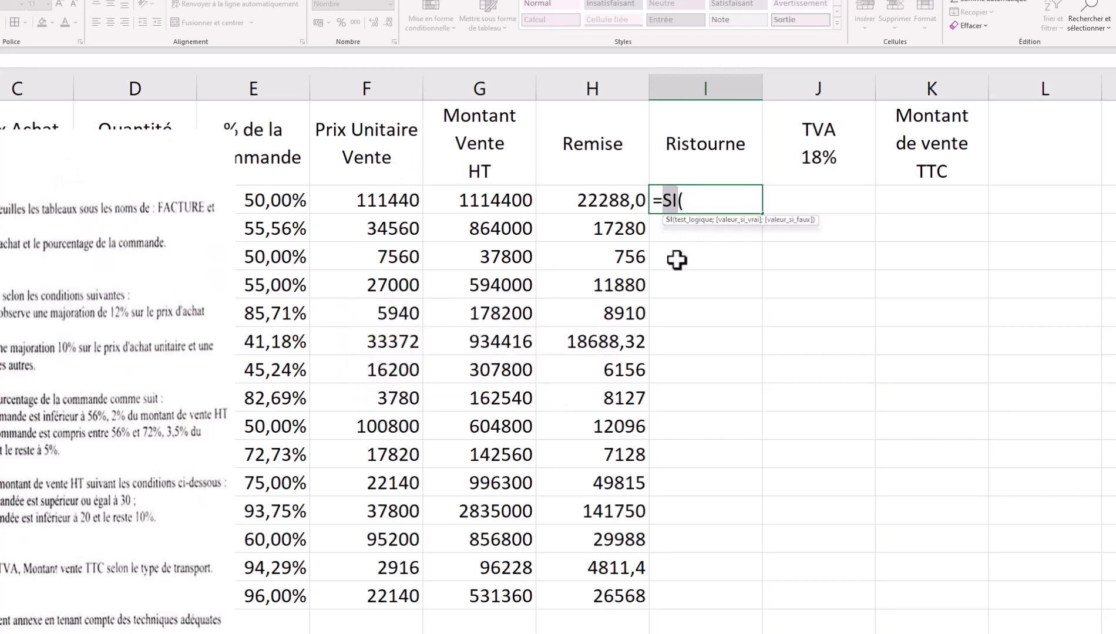
{"action": "key", "text": "Escape"}
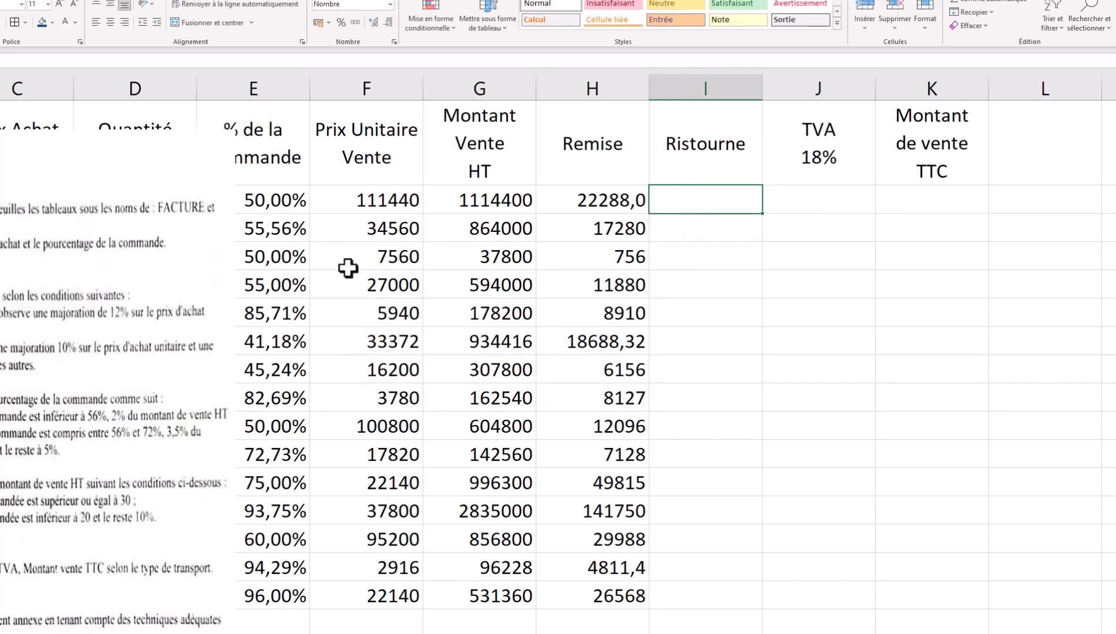
- Move the instruction picture lower and restart I2's formula as =si(D2, testing the ordered quantity
{"action": "left_click_drag", "start_coordinate": [99, 345], "coordinate": [569, 550]}
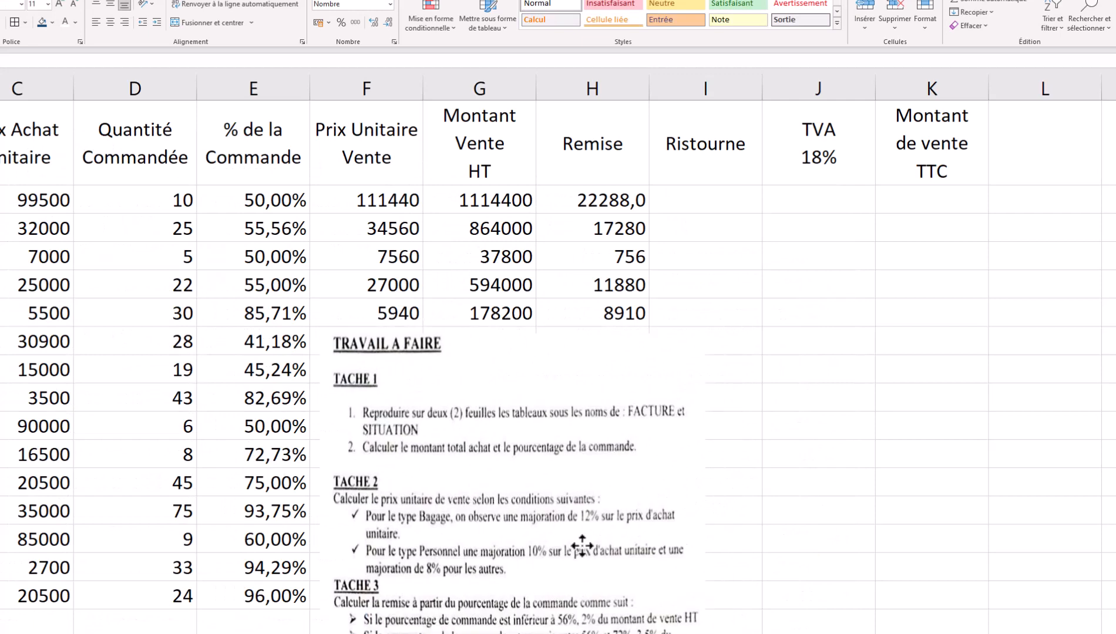
{"action": "left_click", "coordinate": [704, 200]}
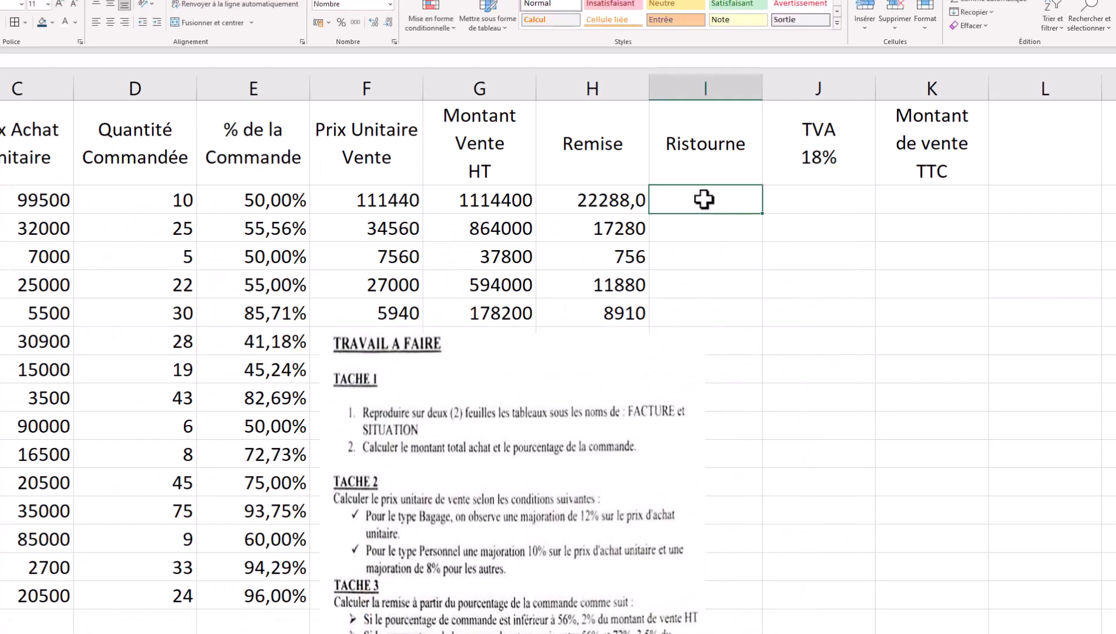
{"action": "double_click", "coordinate": [703, 200]}
{"action": "type", "text": "="}
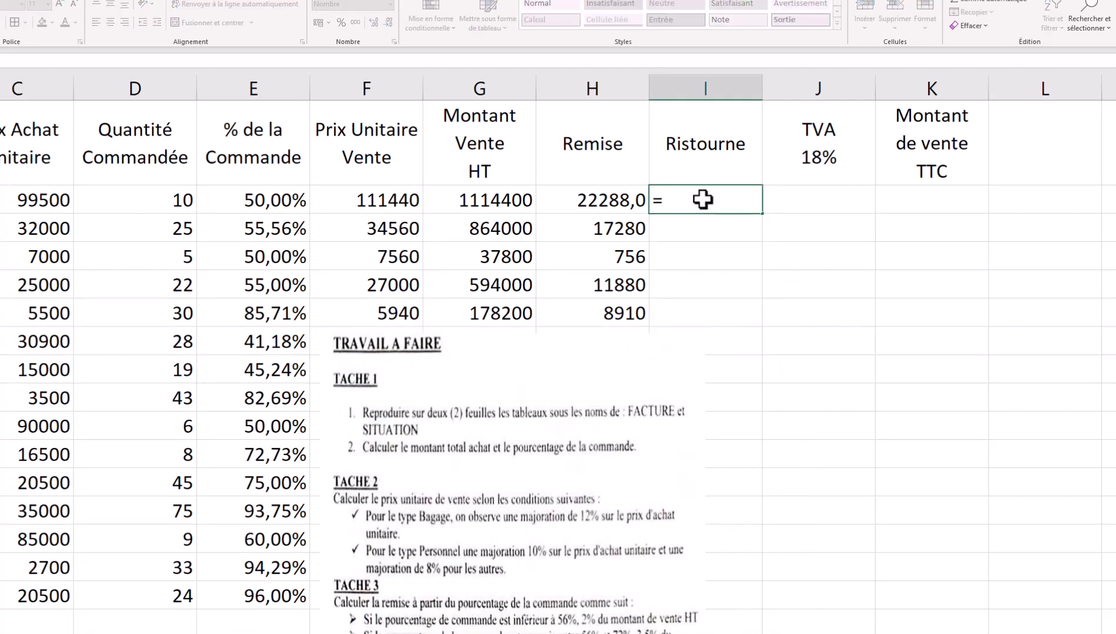
{"action": "type", "text": "si("}
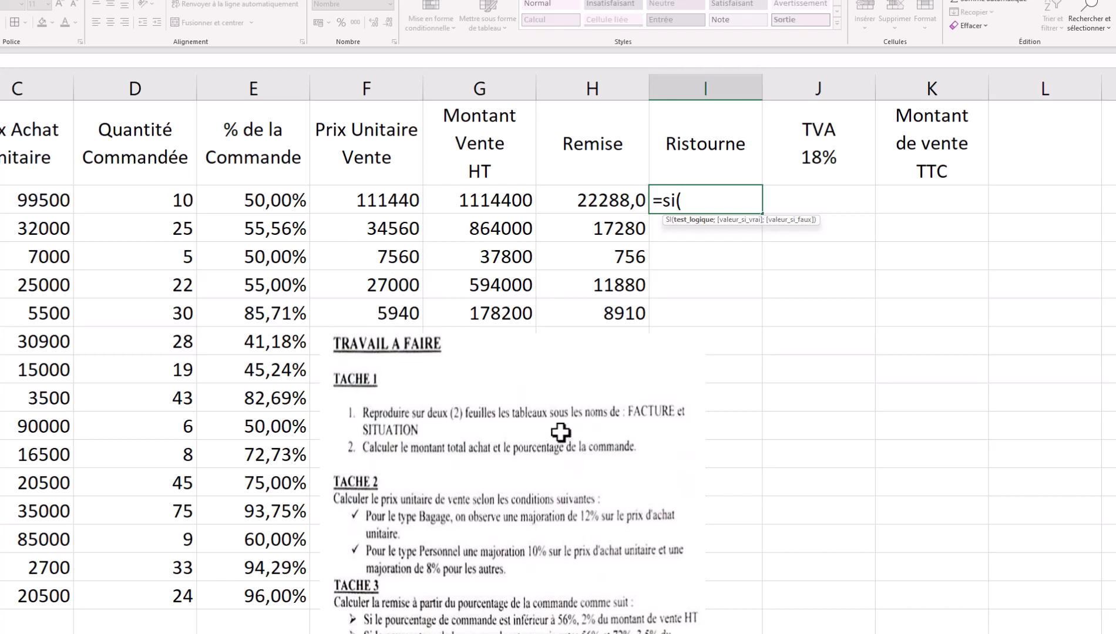
{"action": "scroll", "coordinate": [573, 457], "scroll_direction": "down", "scroll_amount": 4}
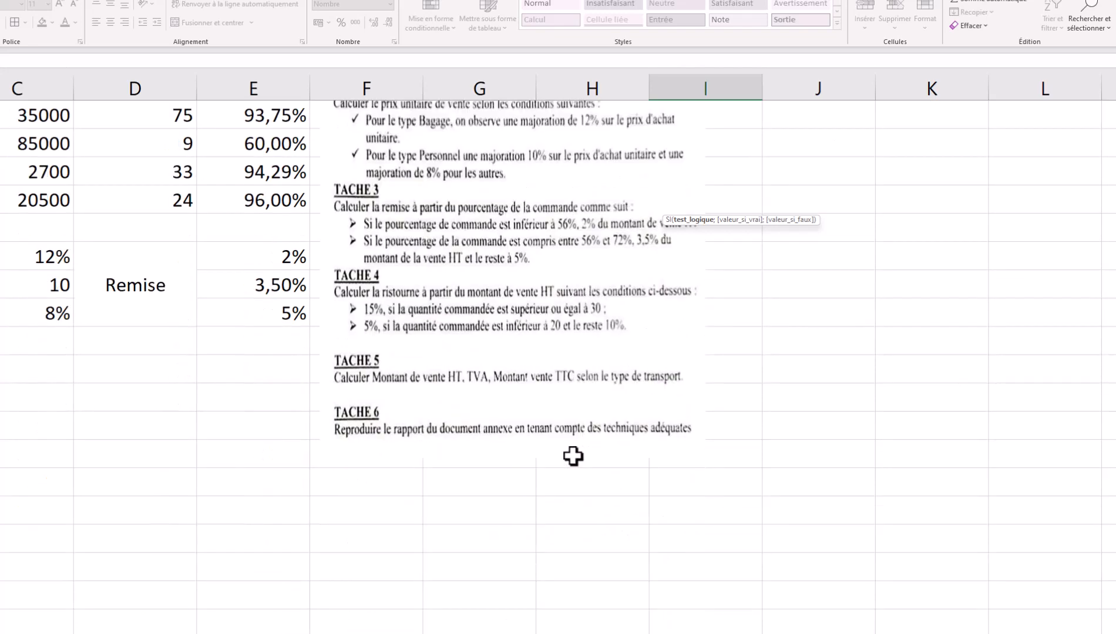
{"action": "scroll", "coordinate": [573, 456], "scroll_direction": "up", "scroll_amount": 4}
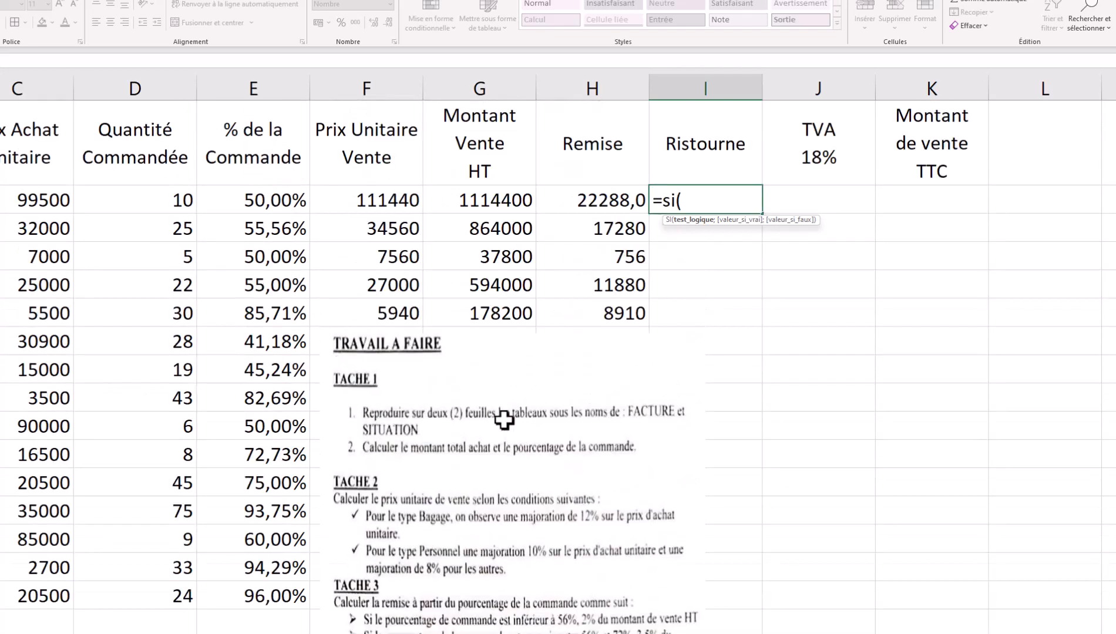
{"action": "left_click", "coordinate": [167, 198]}
{"action": "scroll", "coordinate": [317, 342], "scroll_direction": "down", "scroll_amount": 2}
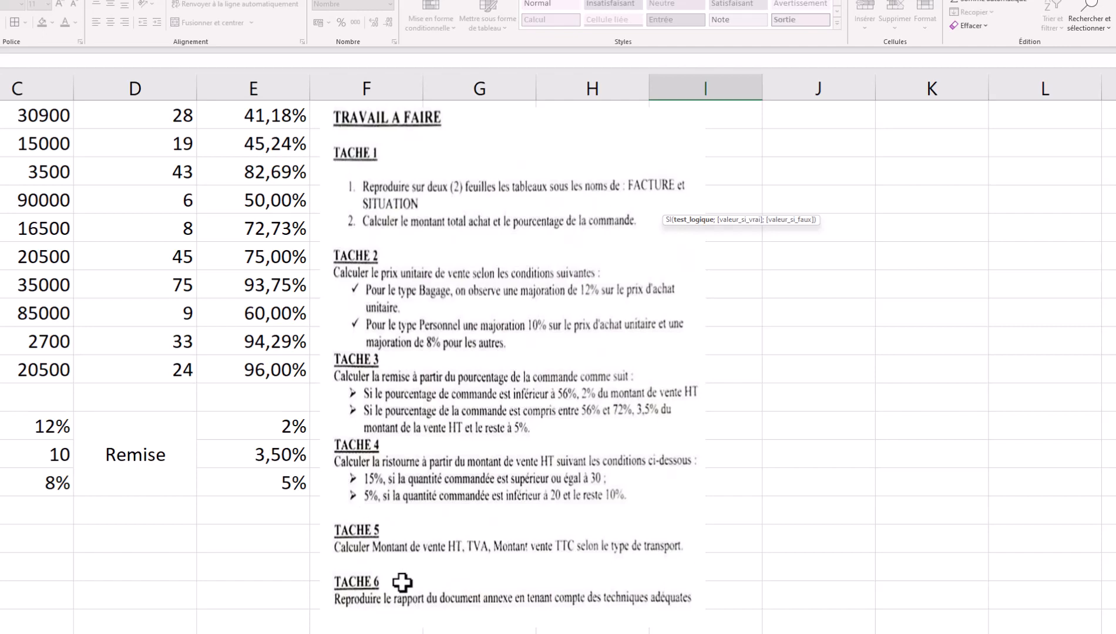
{"action": "scroll", "coordinate": [220, 590], "scroll_direction": "down", "scroll_amount": 5}
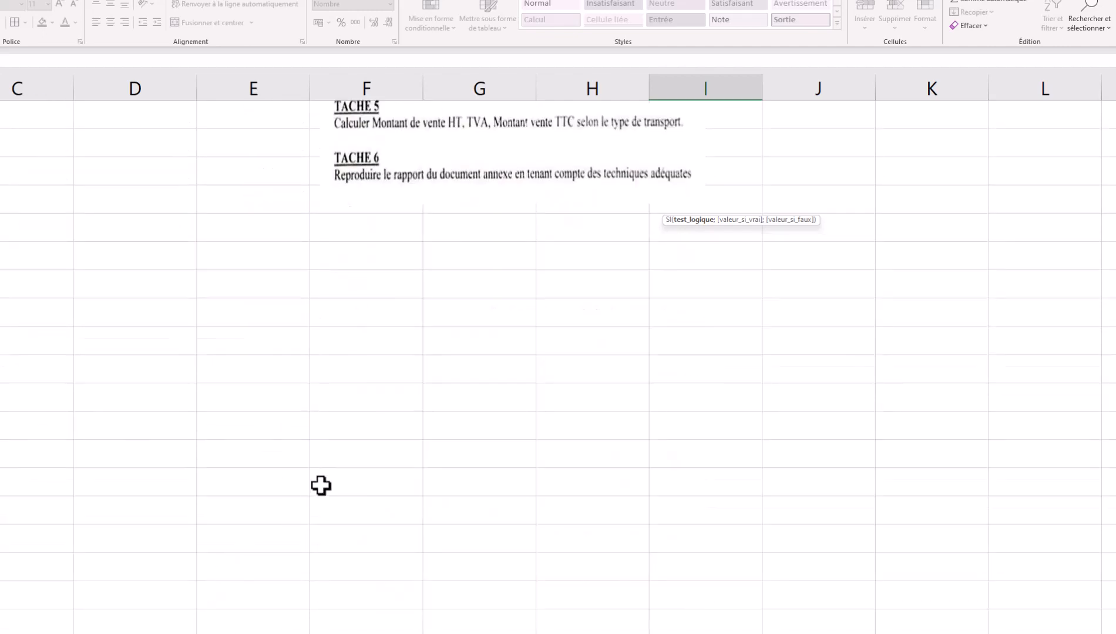
{"action": "scroll", "coordinate": [321, 485], "scroll_direction": "up", "scroll_amount": 8}
- Complete the test as D2>=30 after dismissing the missing-parenthesis warning
{"action": "type", "text": ">"}
{"action": "left_click", "coordinate": [500, 550]}
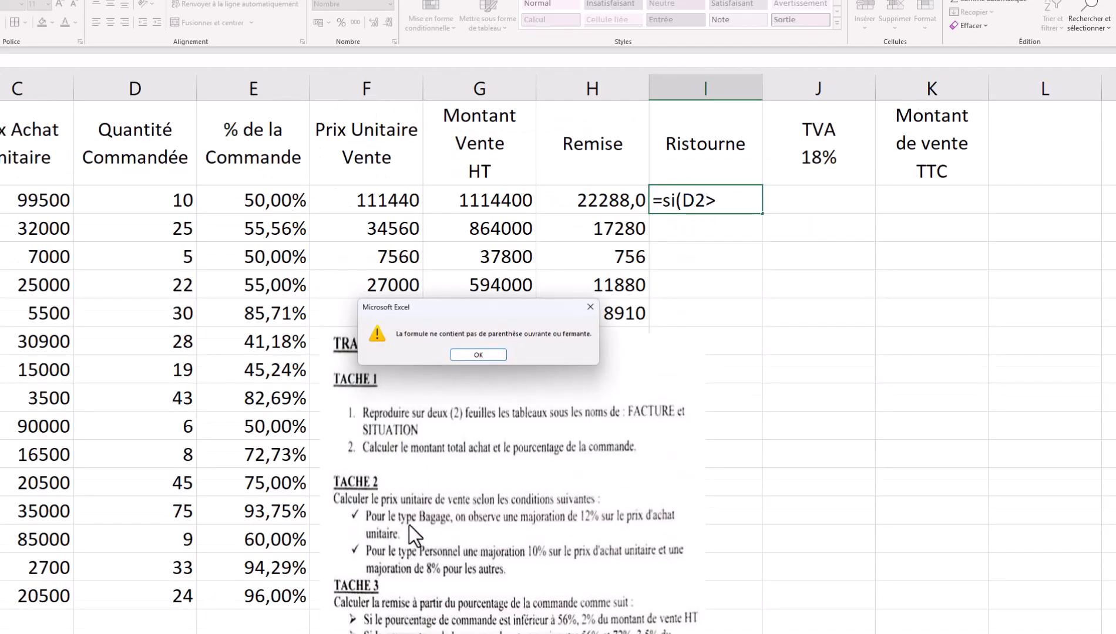
{"action": "left_click", "coordinate": [487, 351]}
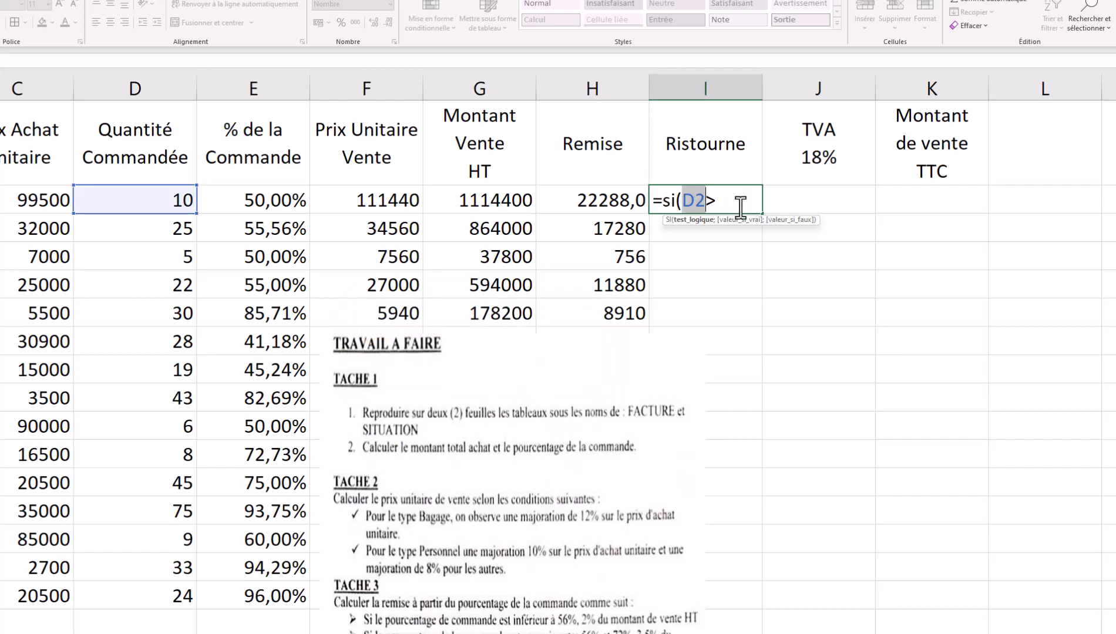
{"action": "type", "text": "="}
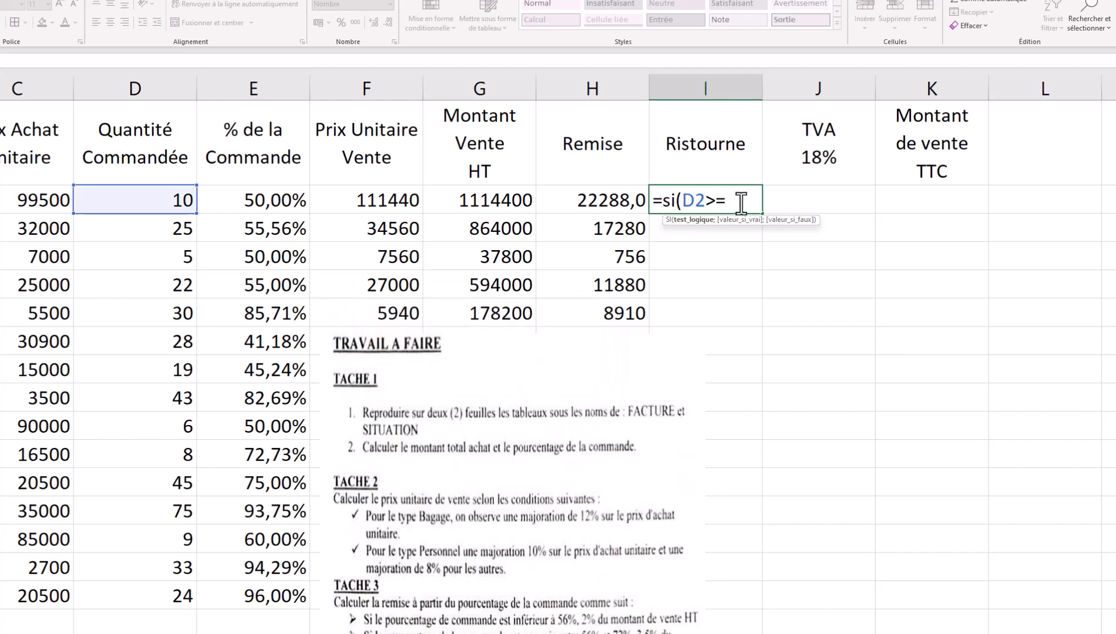
{"action": "type", "text": "30"}
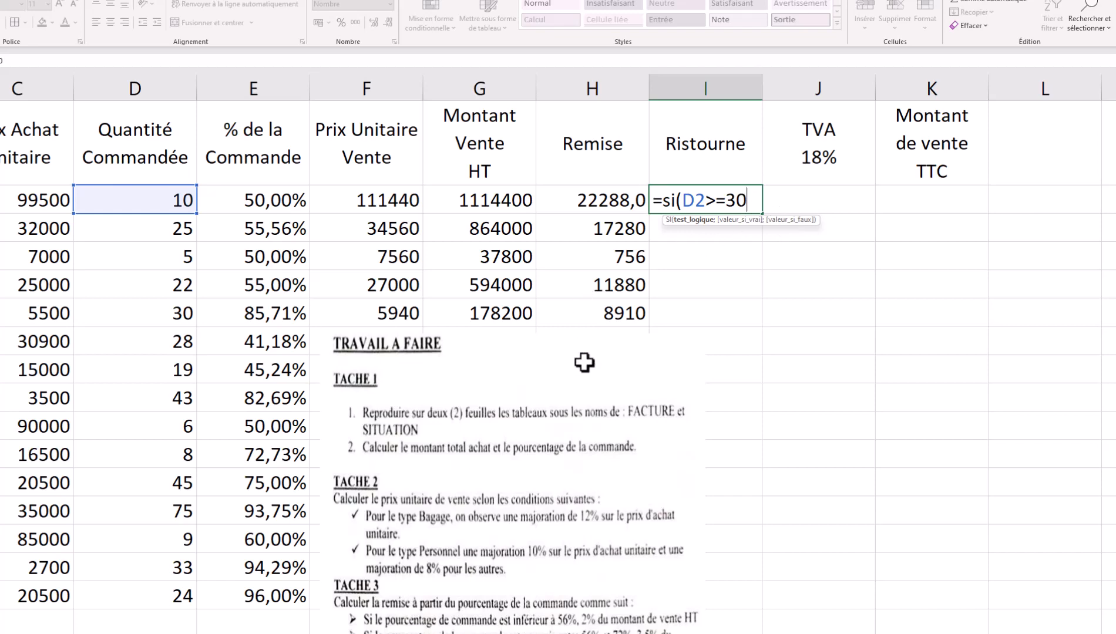
{"action": "scroll", "coordinate": [443, 341], "scroll_direction": "down", "scroll_amount": 2}
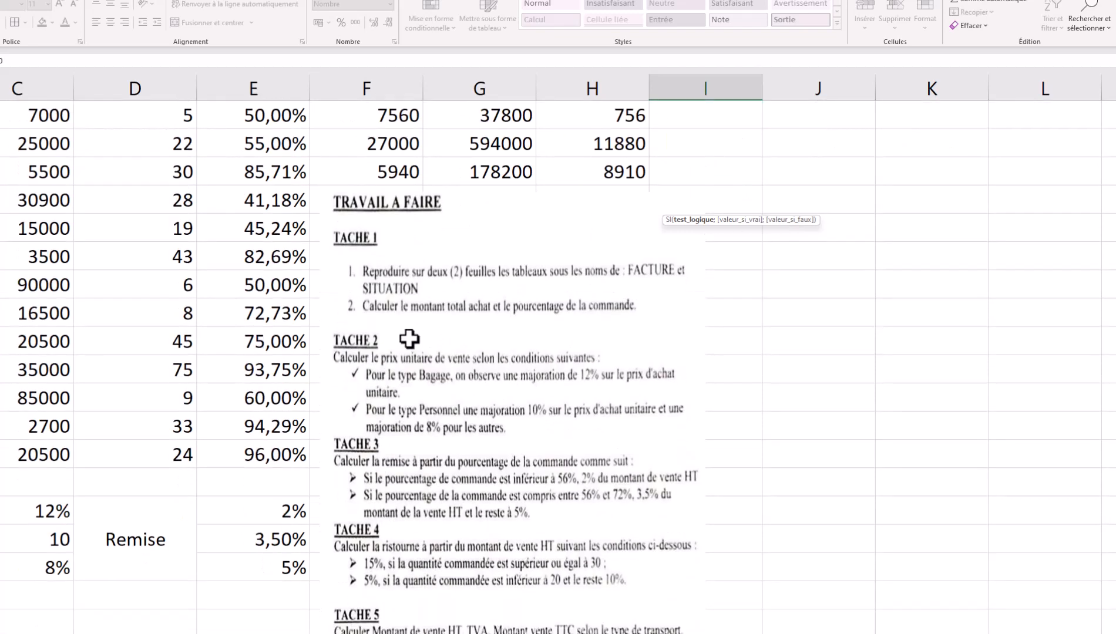
{"action": "scroll", "coordinate": [409, 339], "scroll_direction": "up", "scroll_amount": 2}
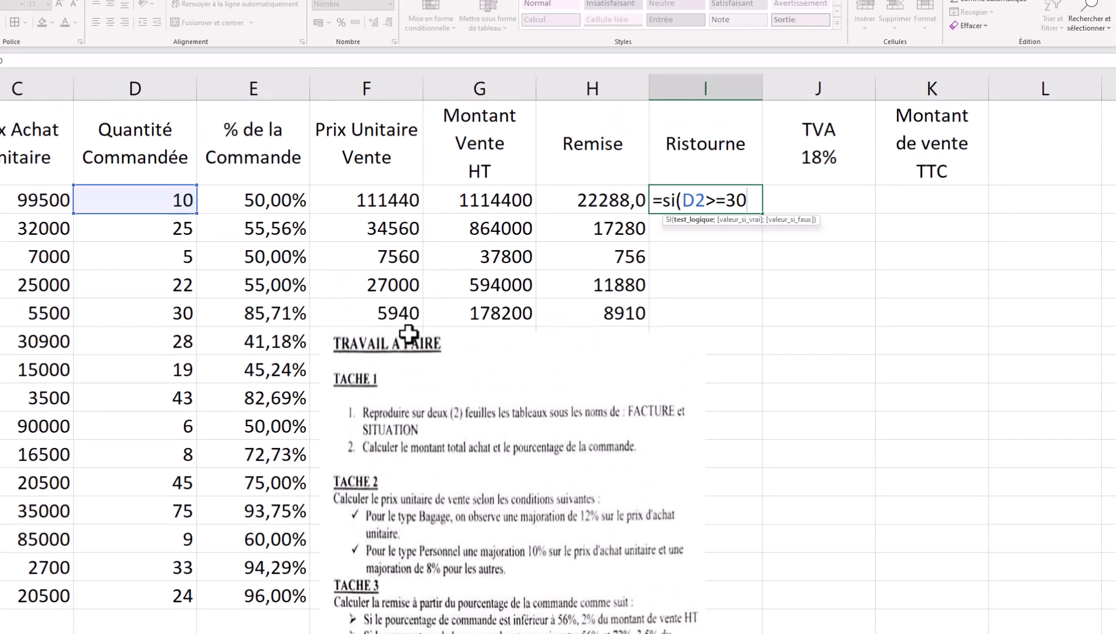
- Add 15%*G2 as the true result, followed by the ; separator
{"action": "type", "text": ";15%"}
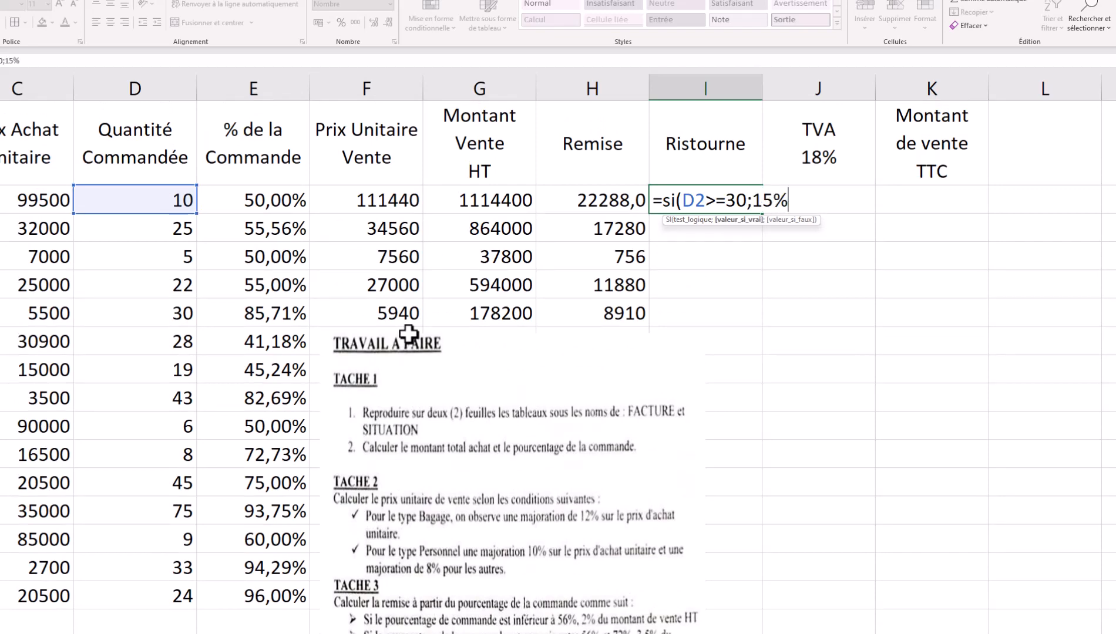
{"action": "type", "text": "*"}
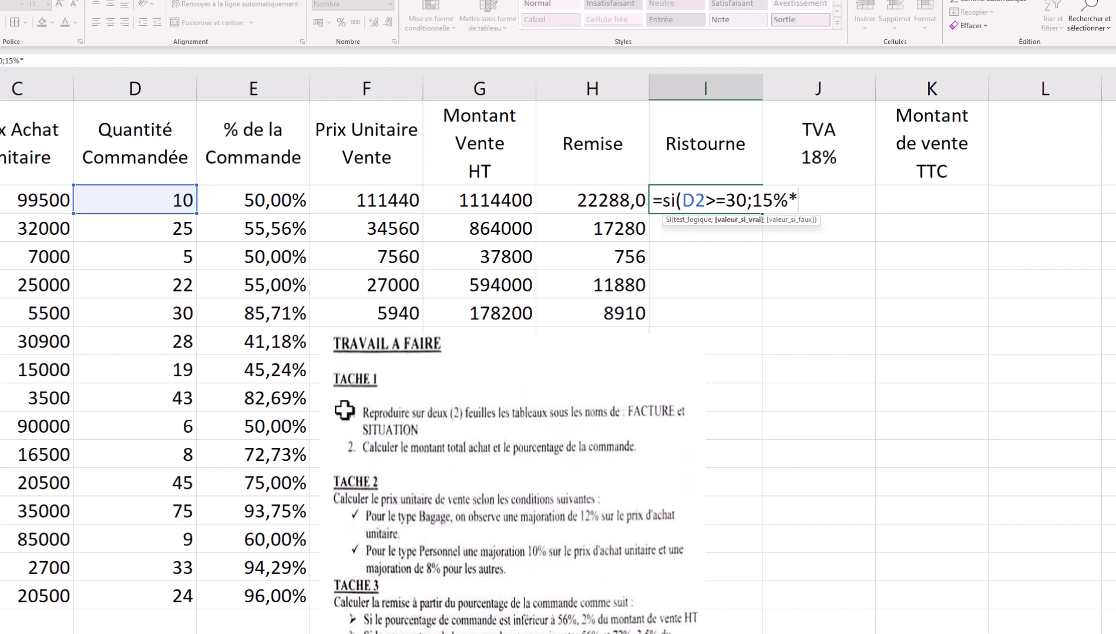
{"action": "left_click", "coordinate": [496, 192]}
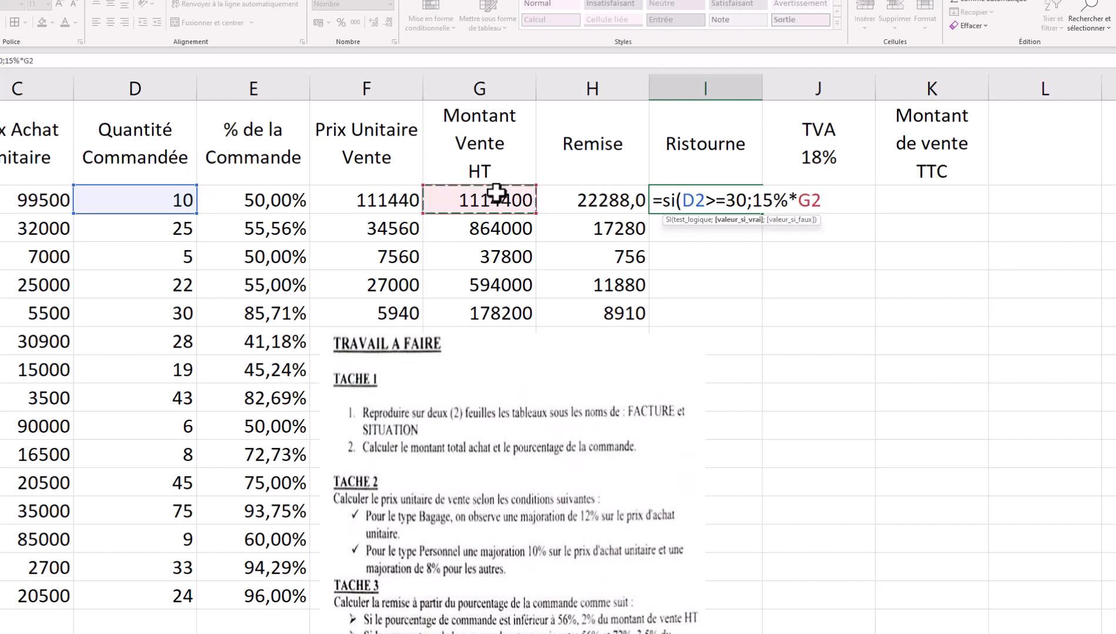
{"action": "type", "text": ";"}
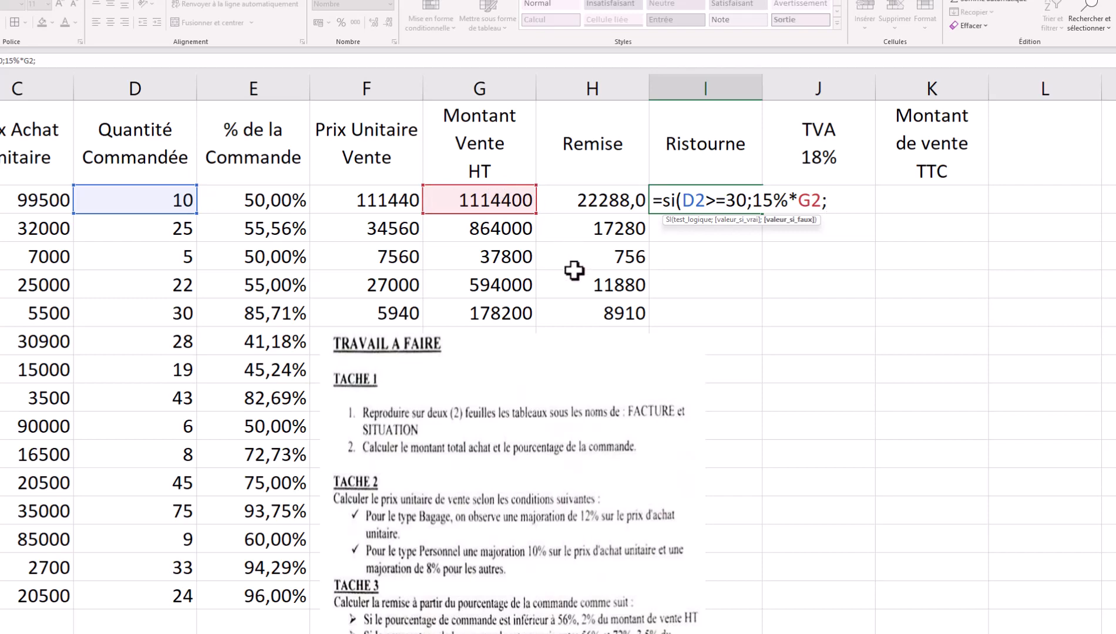
{"action": "scroll", "coordinate": [570, 267], "scroll_direction": "down", "scroll_amount": 2}
{"action": "scroll", "coordinate": [489, 419], "scroll_direction": "down", "scroll_amount": 1}
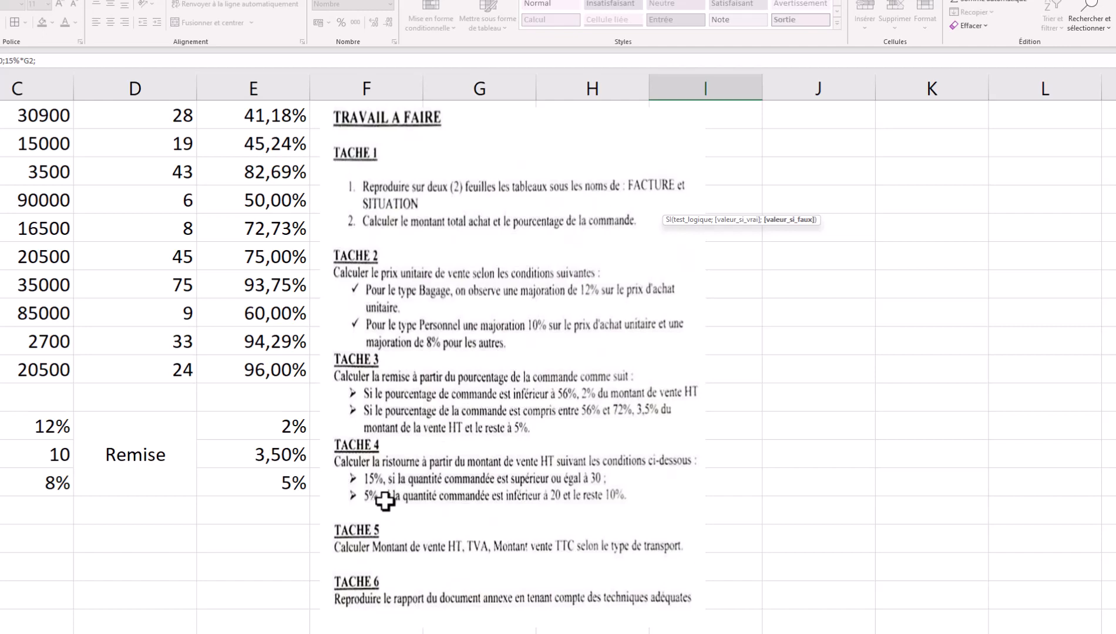
{"action": "scroll", "coordinate": [515, 506], "scroll_direction": "up", "scroll_amount": 3}
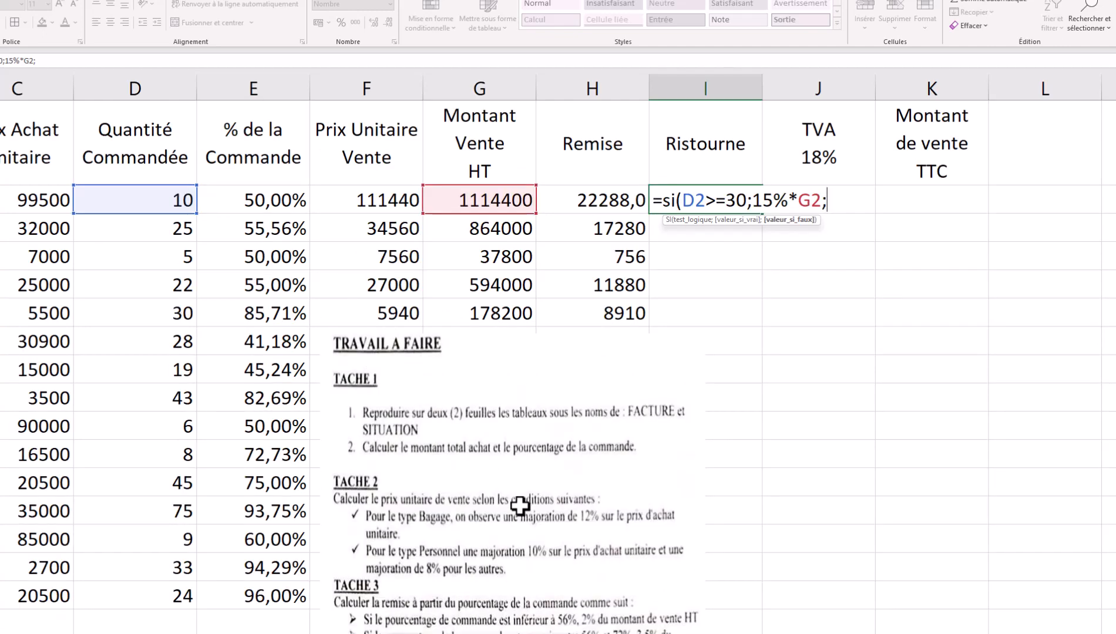
- Add the nested SI(D2<20;5%*G2 test to the Ristourne formula in I2
{"action": "type", "text": "si"}
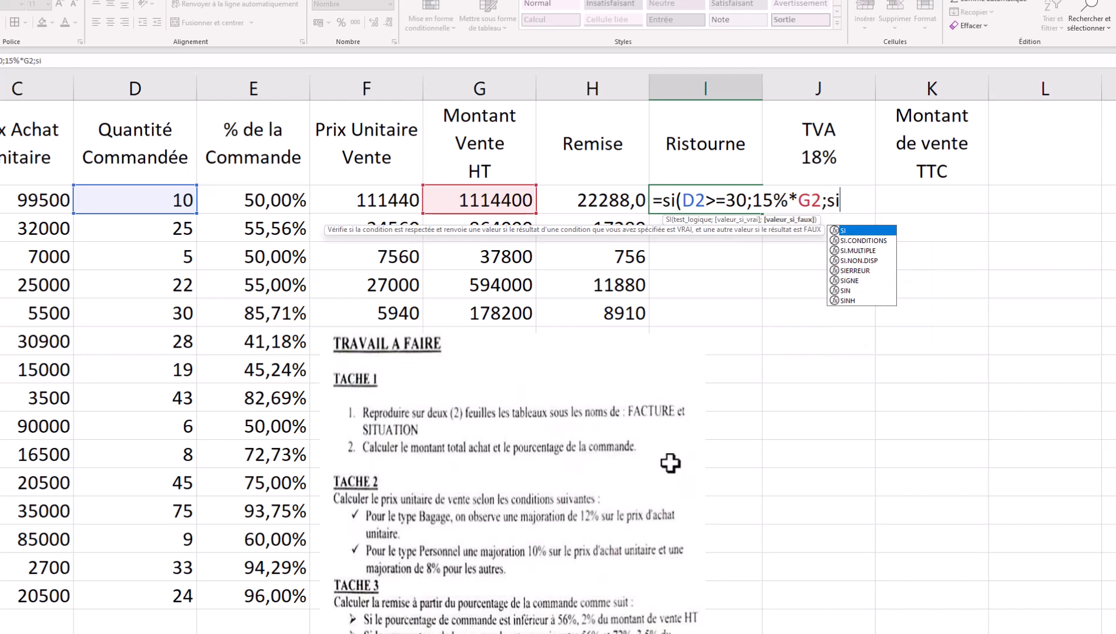
{"action": "double_click", "coordinate": [857, 229]}
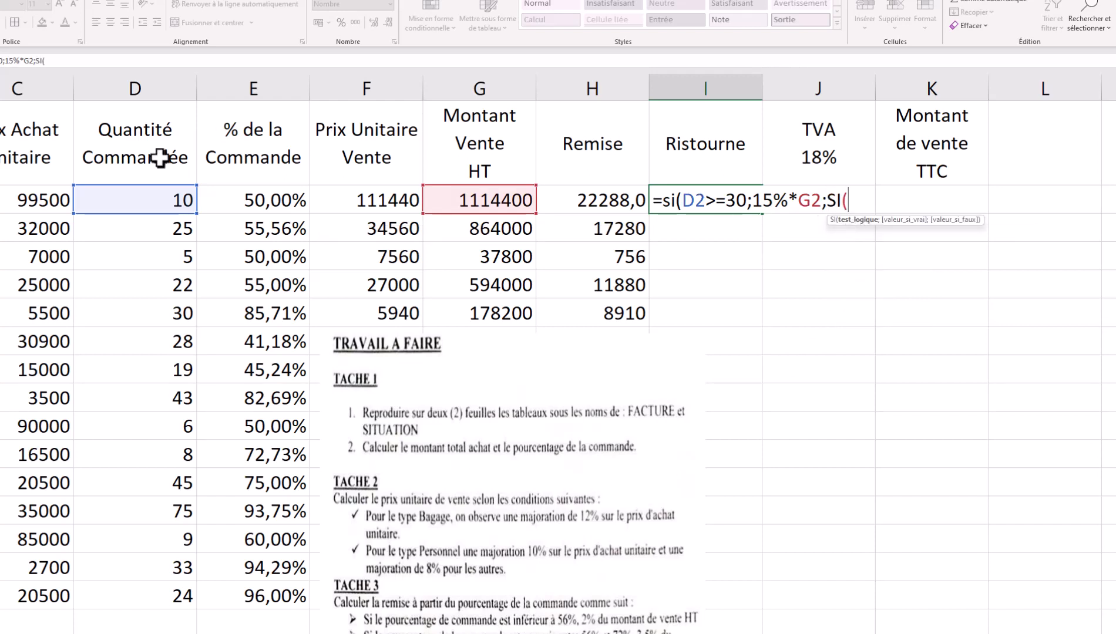
{"action": "left_click", "coordinate": [144, 200]}
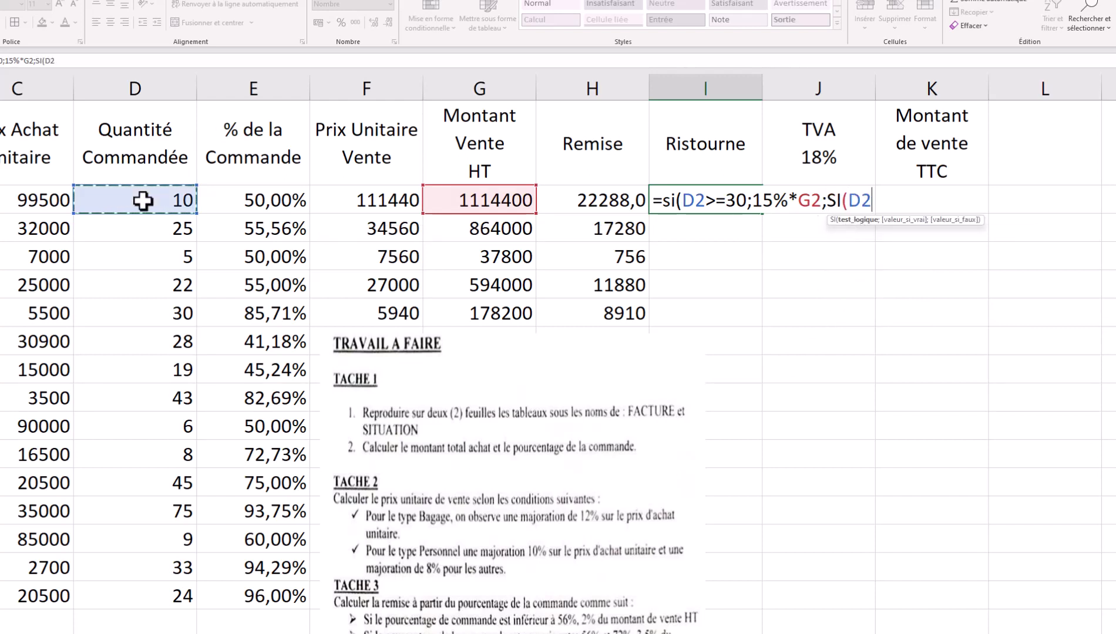
{"action": "type", "text": "<20:"}
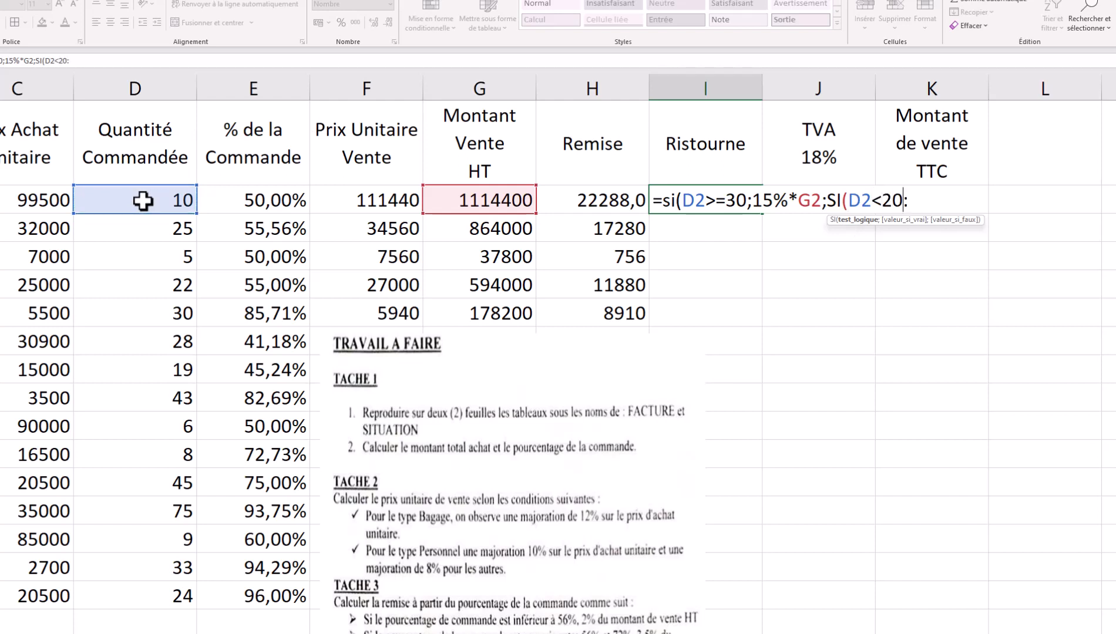
{"action": "key", "text": "BackSpace"}
{"action": "type", "text": ";5%"}
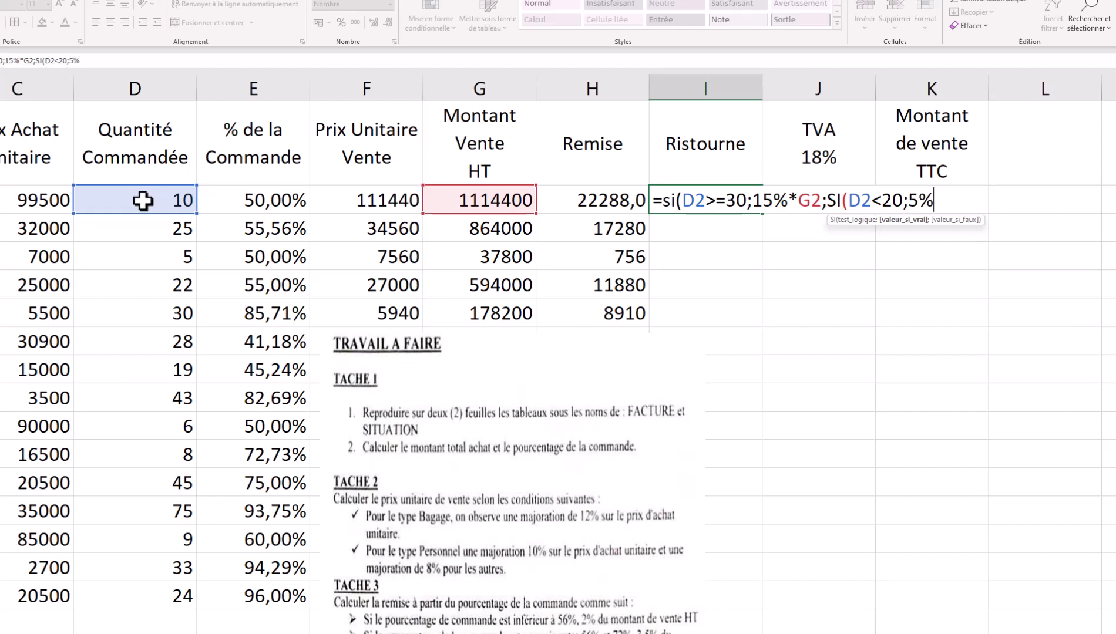
{"action": "type", "text": "*"}
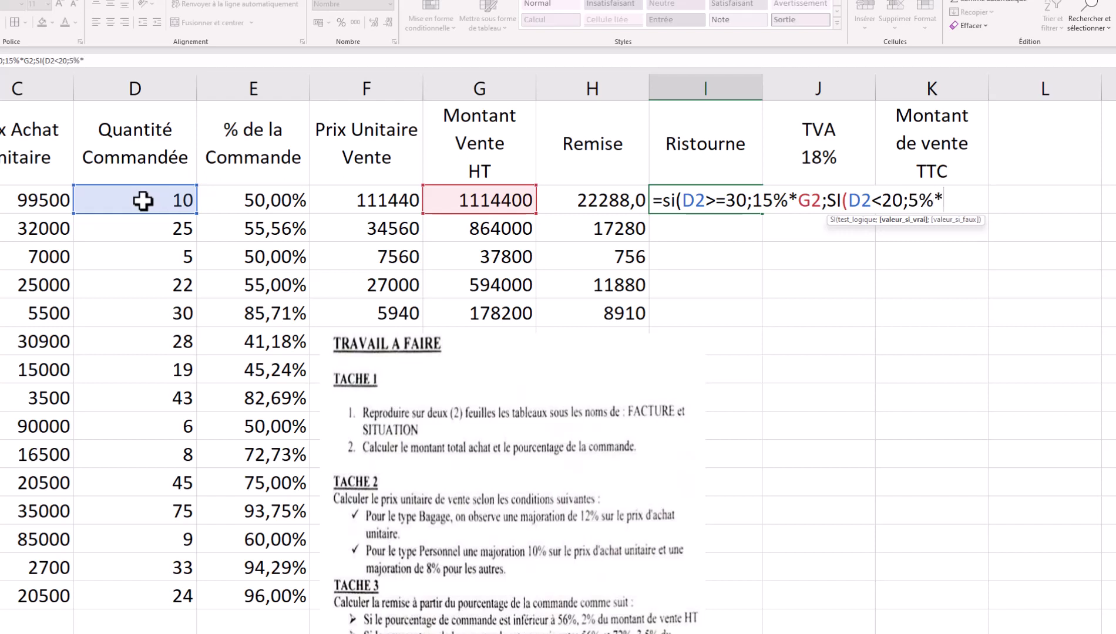
{"action": "left_click", "coordinate": [472, 200]}
- Add the 10%*G2 case for 20 or more units and close the formula, giving 55720,0
{"action": "type", "text": ";"}
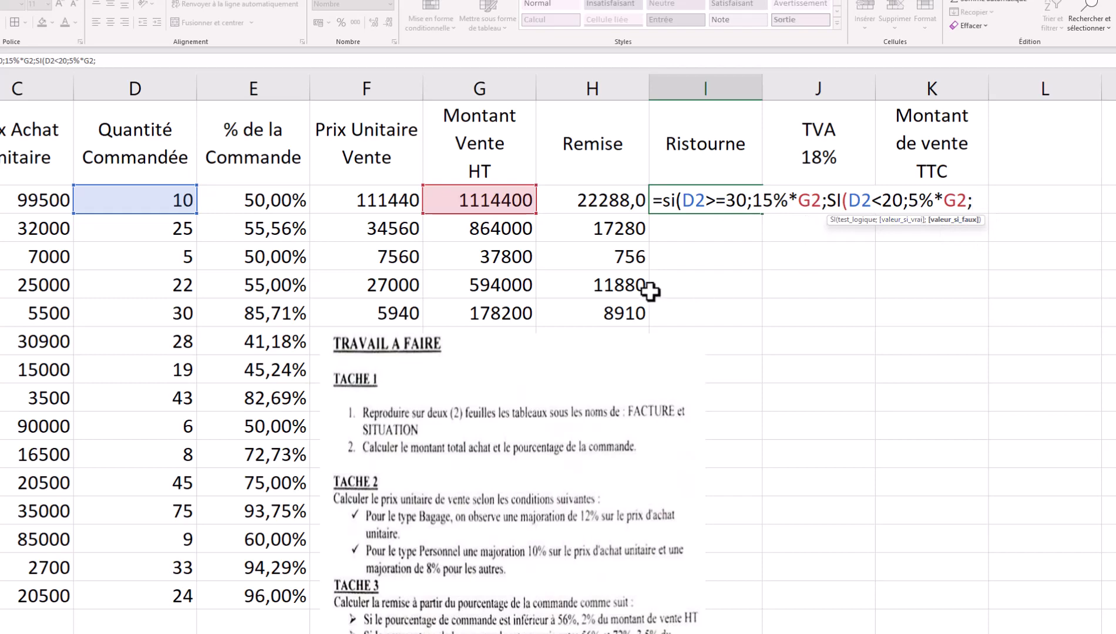
{"action": "scroll", "coordinate": [361, 417], "scroll_direction": "down", "scroll_amount": 2}
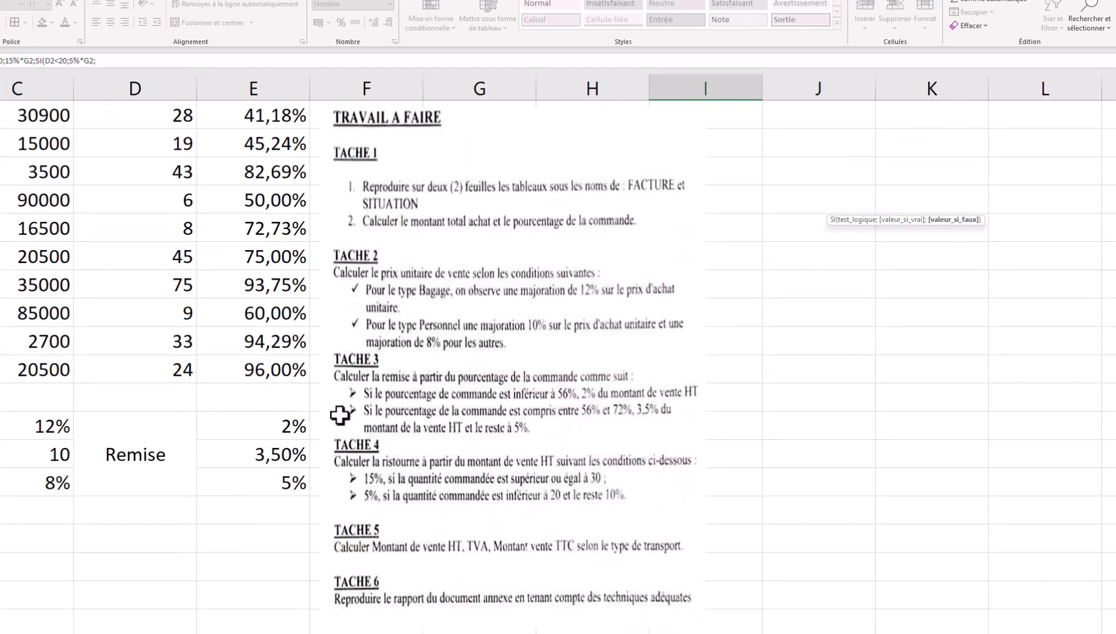
{"action": "scroll", "coordinate": [340, 416], "scroll_direction": "up", "scroll_amount": 2}
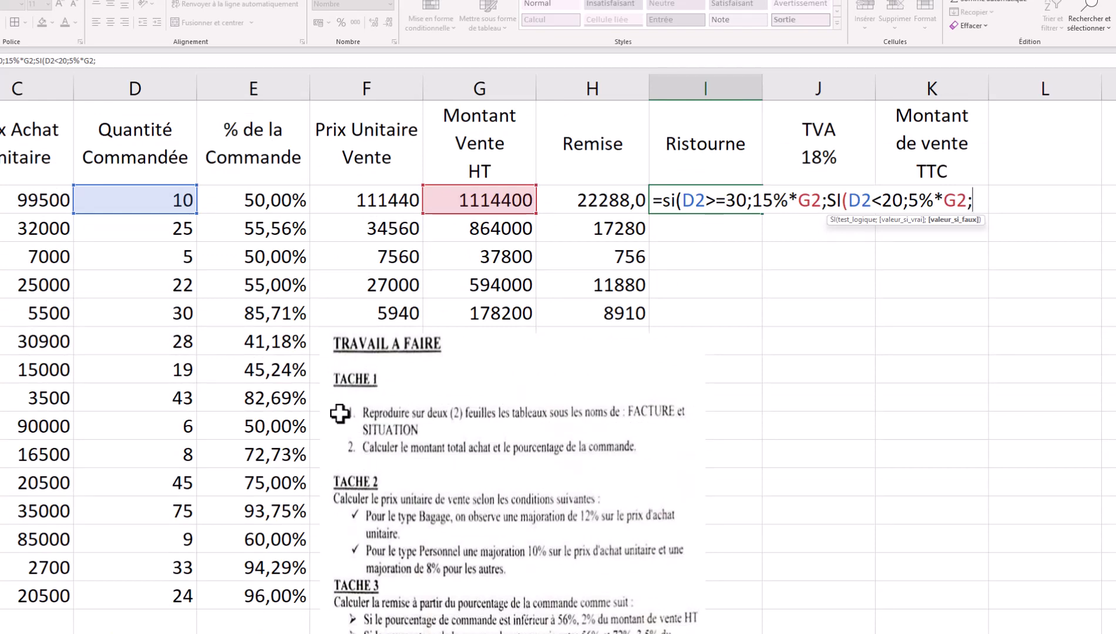
{"action": "type", "text": "10%*"}
{"action": "left_click", "coordinate": [450, 206]}
{"action": "type", "text": "))"}
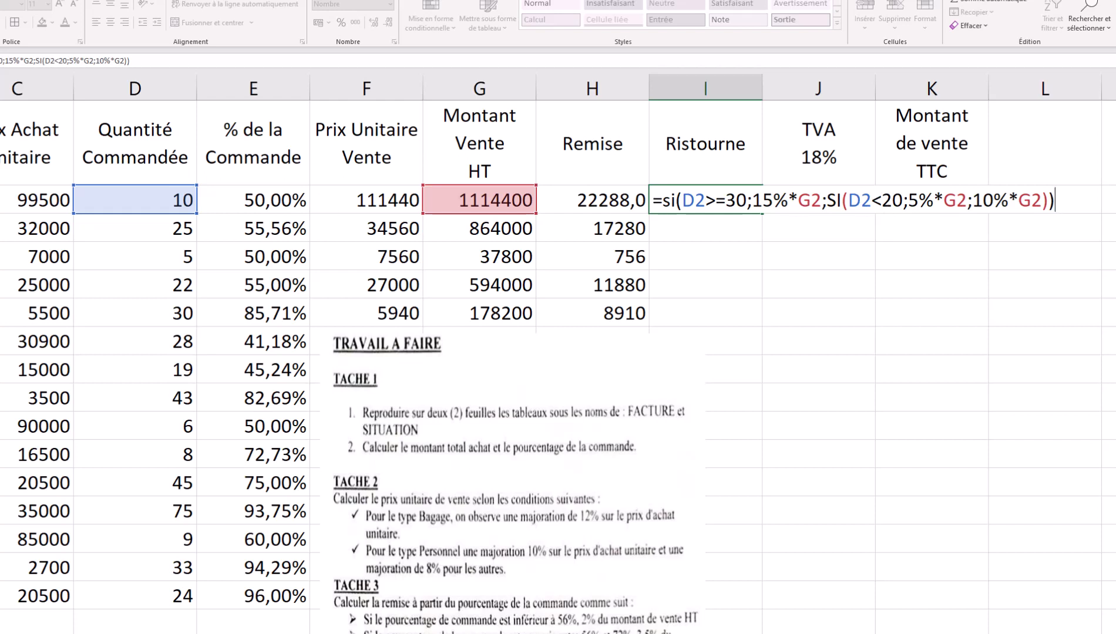
{"action": "key", "text": "Return"}
- Fill the Ristourne formula from I2 down to row 16 and delete the TRAVAIL A FAIRE picture
{"action": "left_click", "coordinate": [743, 202]}
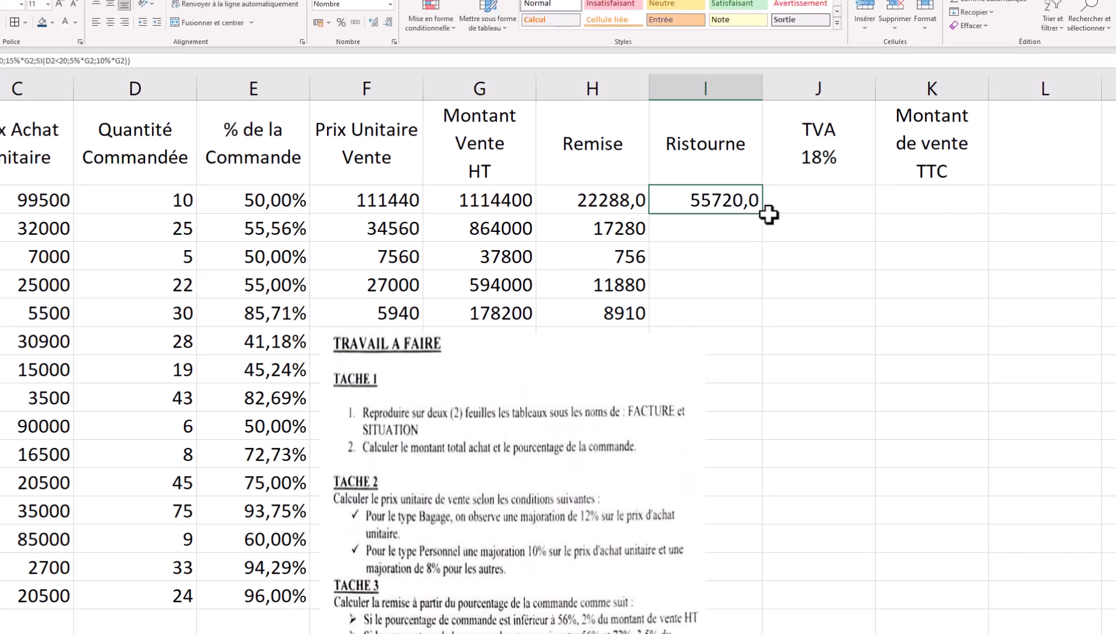
{"action": "left_click_drag", "start_coordinate": [766, 216], "coordinate": [752, 610]}
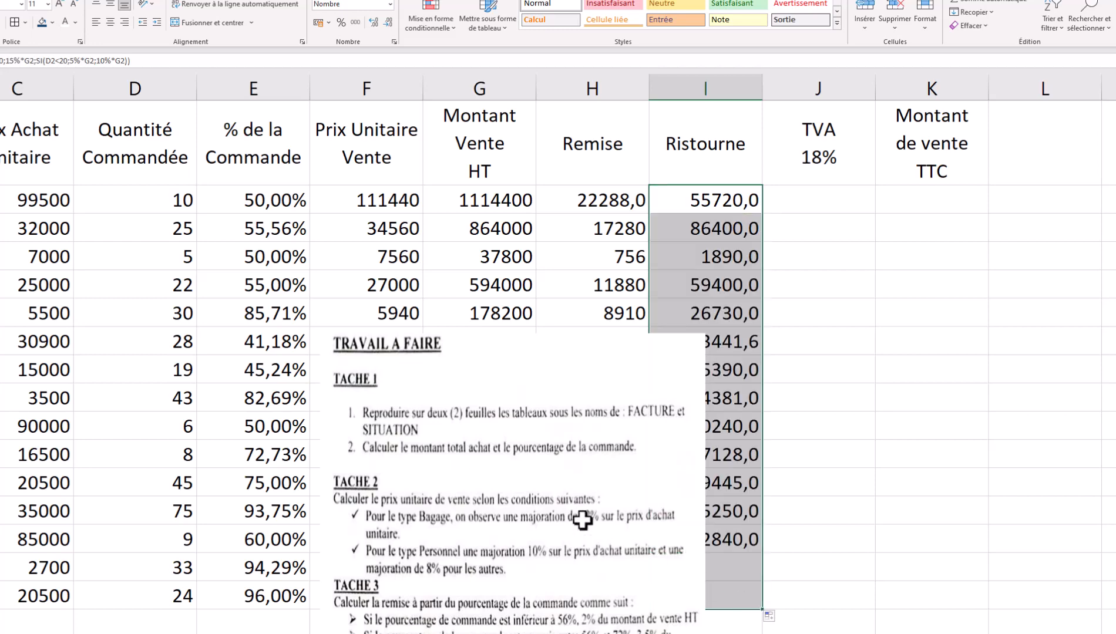
{"action": "left_click_drag", "start_coordinate": [680, 441], "coordinate": [341, 276]}
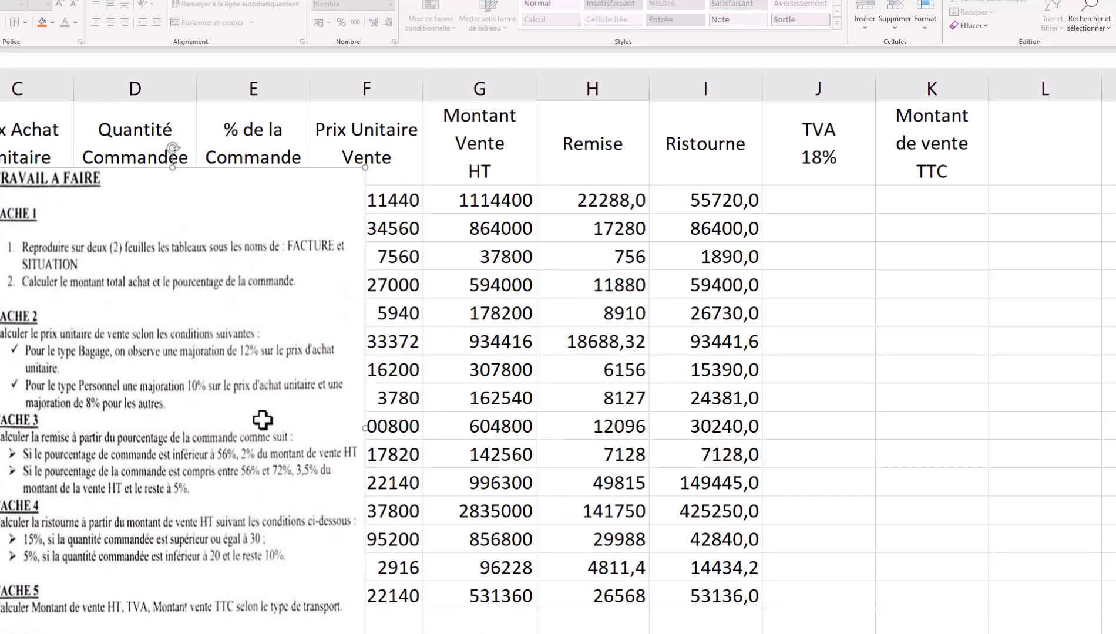
{"action": "key", "text": "Delete"}
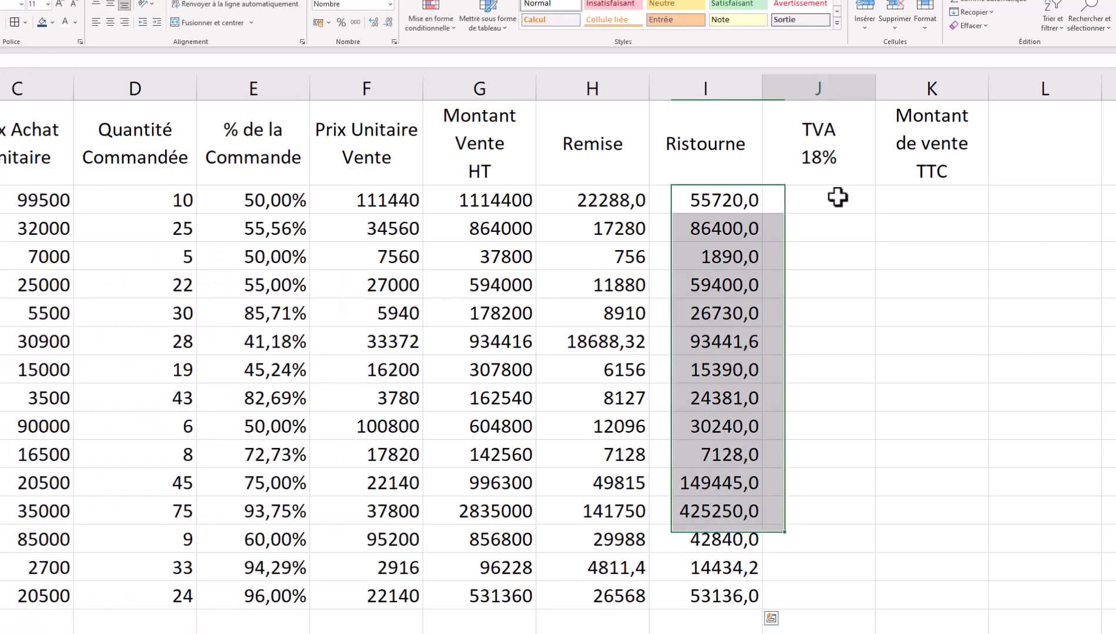
{"action": "left_click", "coordinate": [837, 197]}
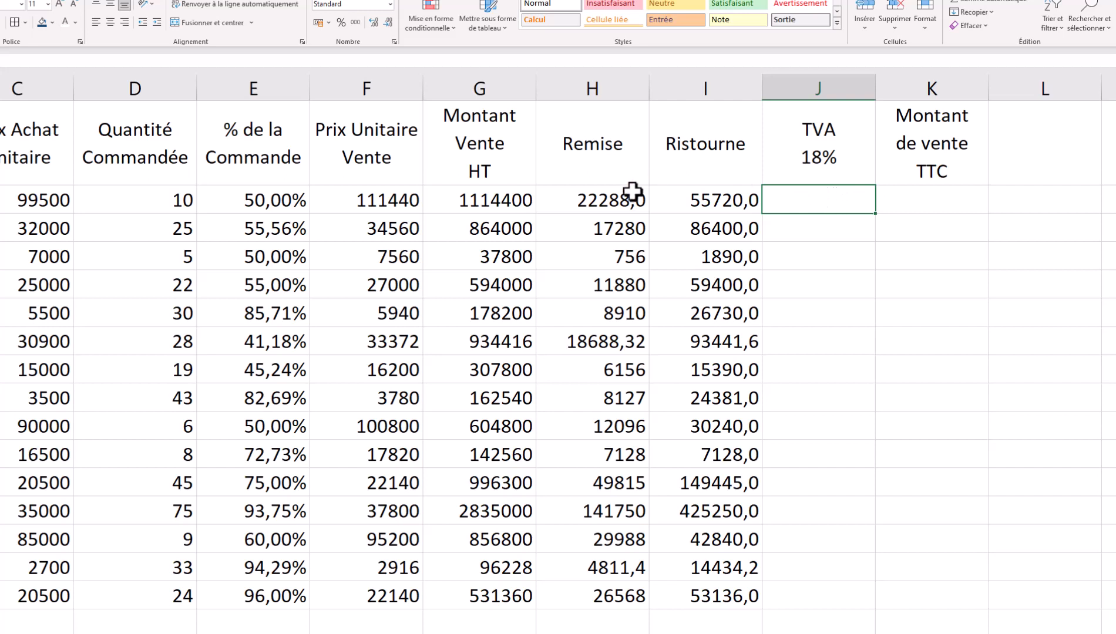
{"action": "left_click", "coordinate": [517, 202]}
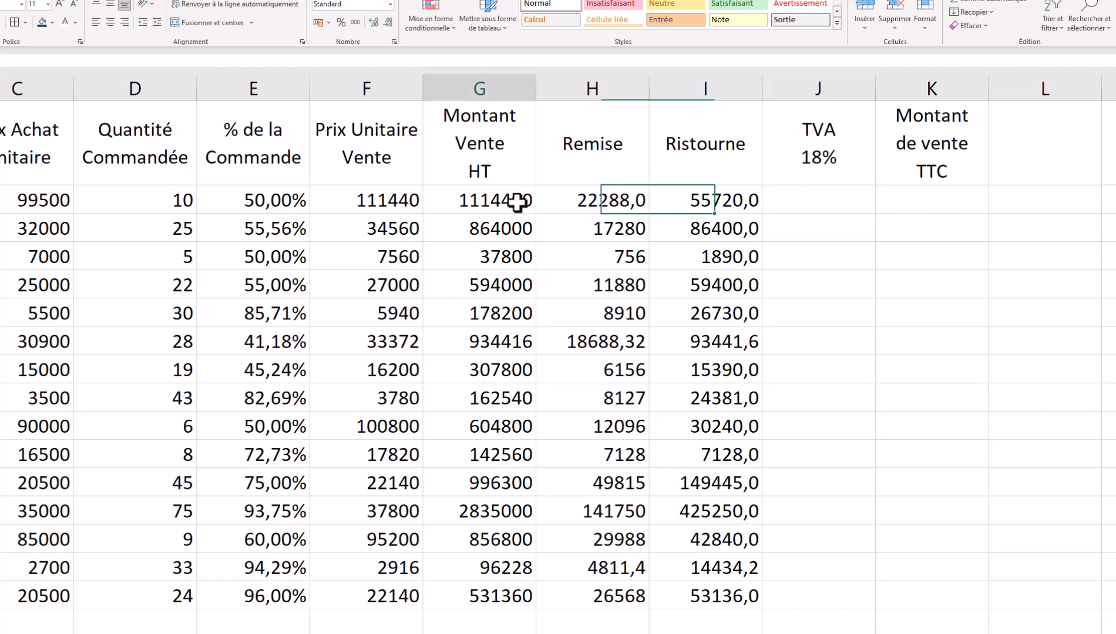
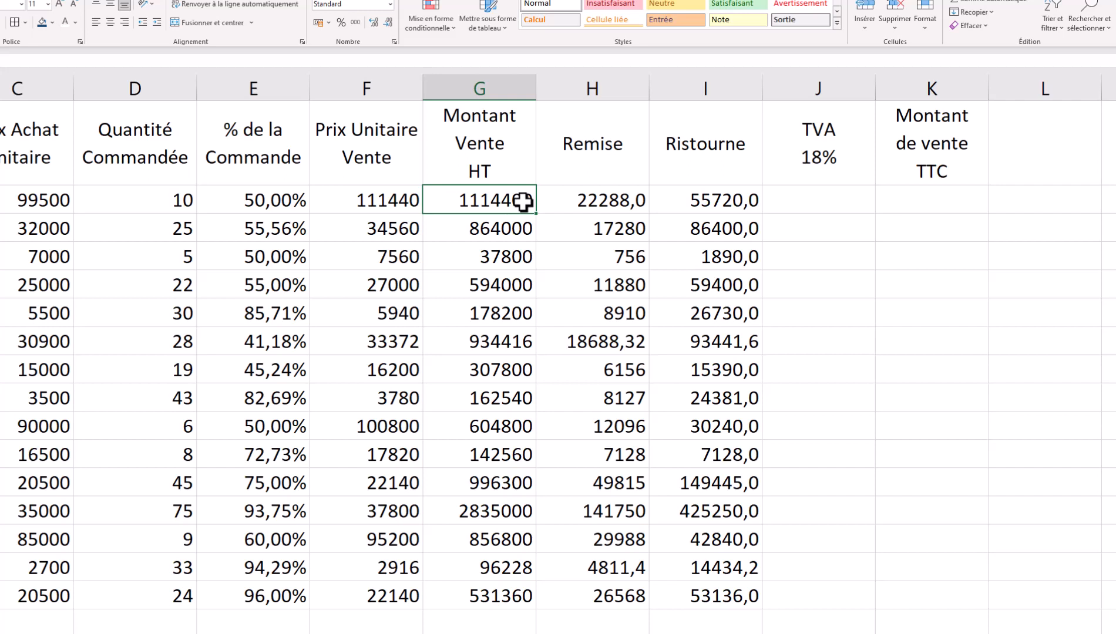
- Insert a column before TVA 18% headed 'Nouveau Montant HT' on two lines
{"action": "left_click", "coordinate": [807, 210]}
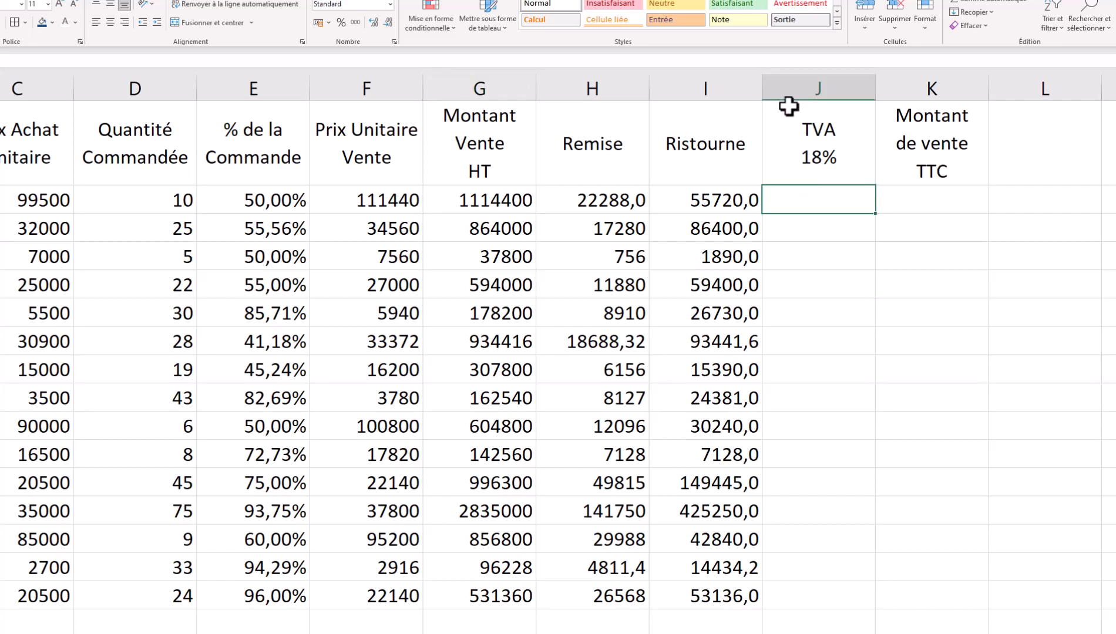
{"action": "right_click", "coordinate": [785, 90]}
{"action": "left_click", "coordinate": [839, 189]}
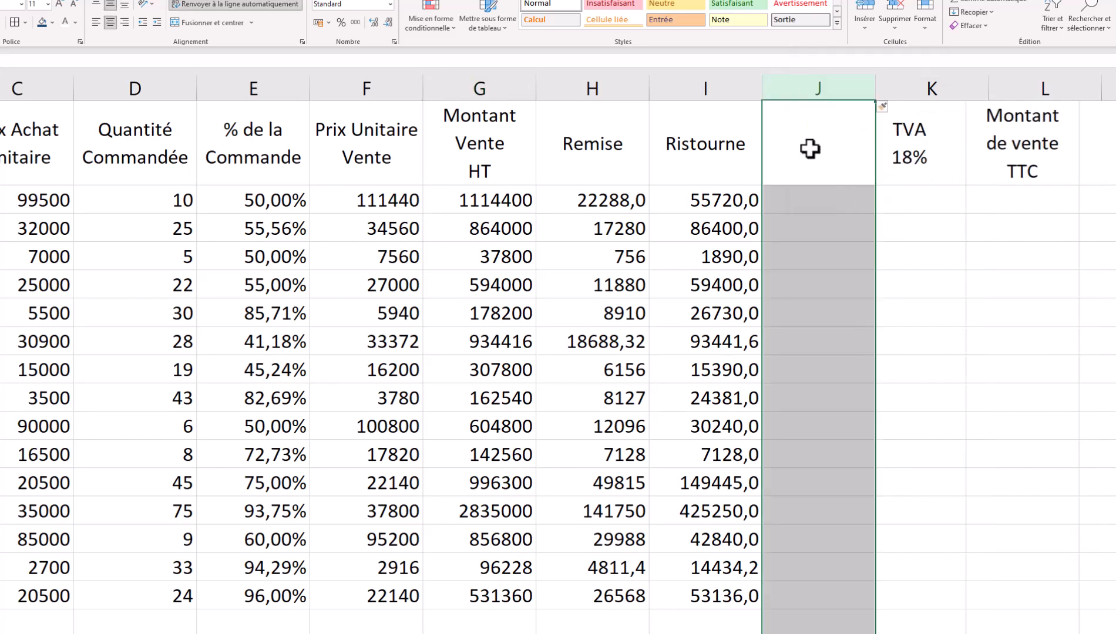
{"action": "left_click", "coordinate": [816, 149]}
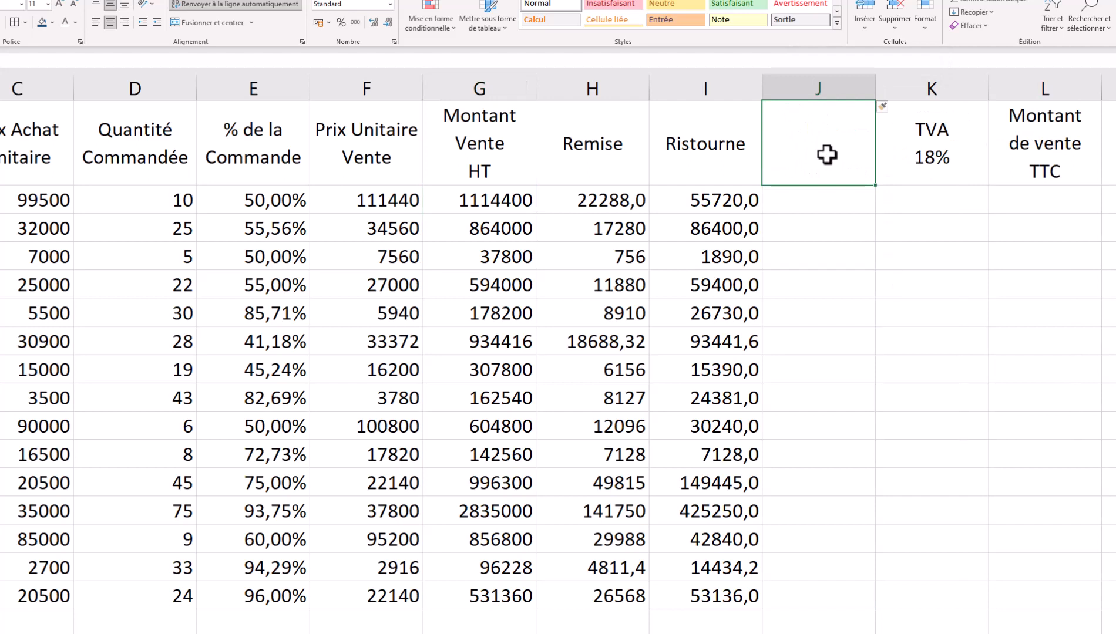
{"action": "type", "text": "Nouveau"}
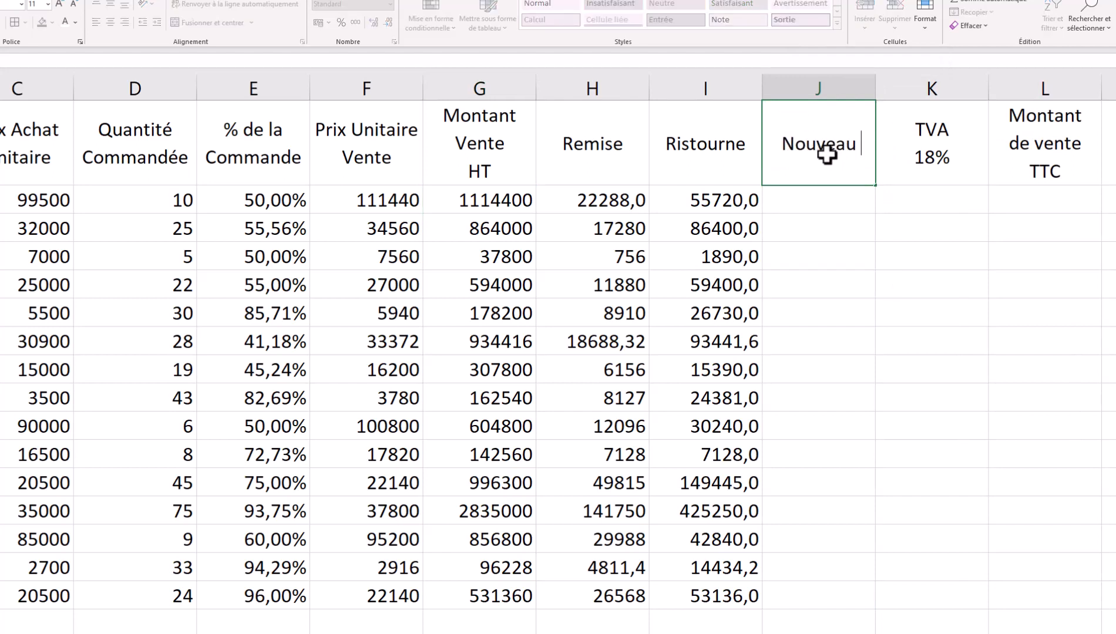
{"action": "key", "text": "alt+Return"}
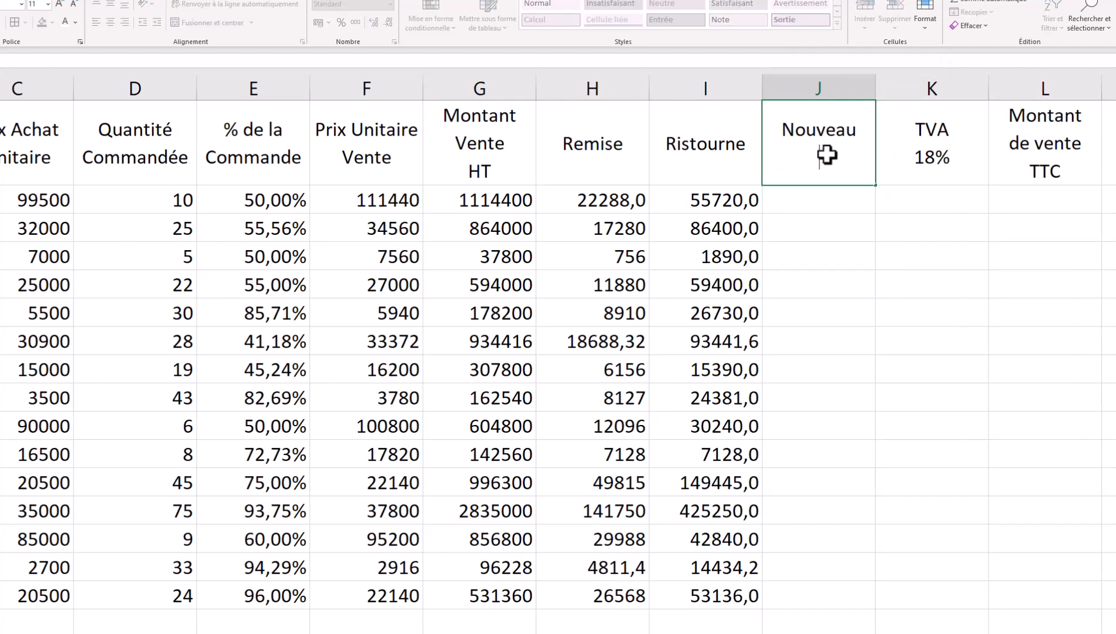
{"action": "type", "text": "Montant HT"}
{"action": "left_click", "coordinate": [811, 200]}
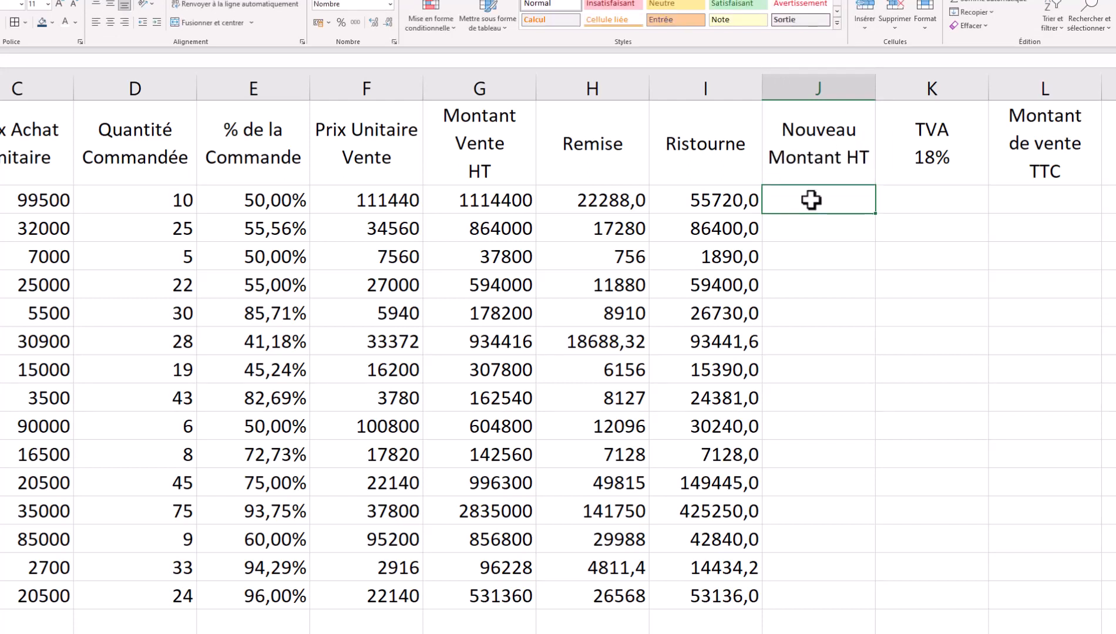
- Enter =G2-H2-I2 in J2 and fill it down the column, giving 1036392,0 first
{"action": "type", "text": "="}
{"action": "left_click", "coordinate": [486, 200]}
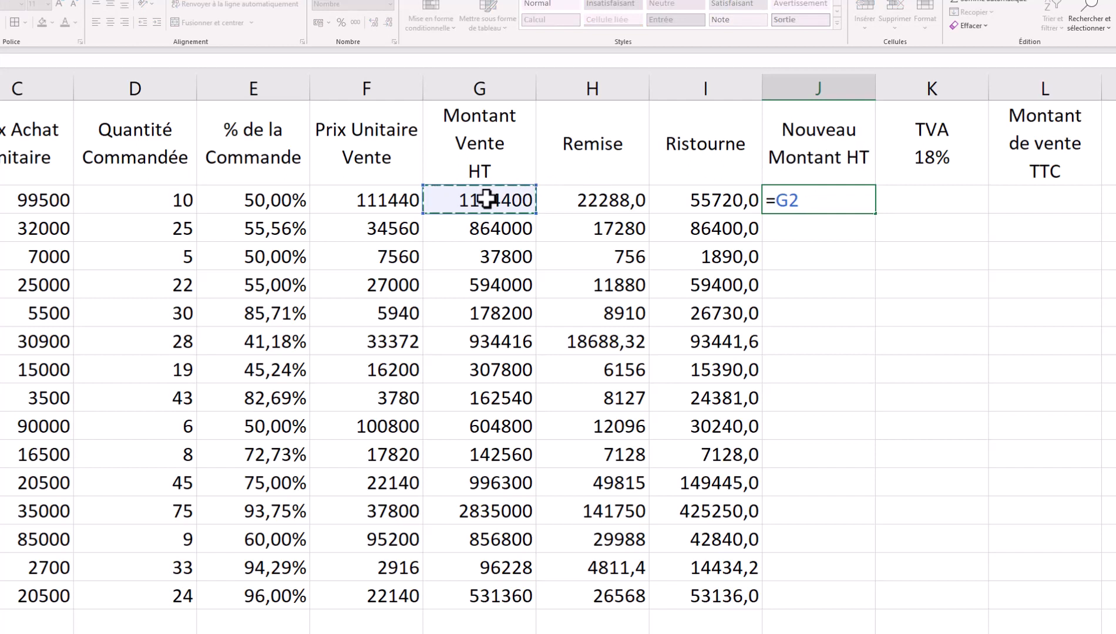
{"action": "type", "text": "-"}
{"action": "left_click", "coordinate": [596, 199]}
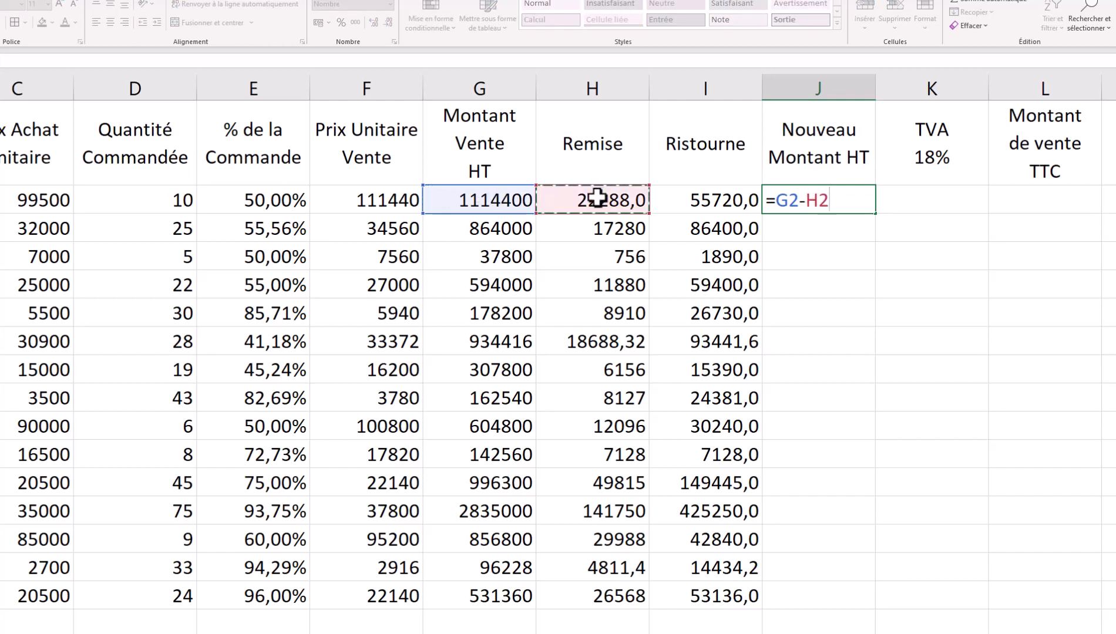
{"action": "type", "text": "-"}
{"action": "left_click", "coordinate": [708, 198]}
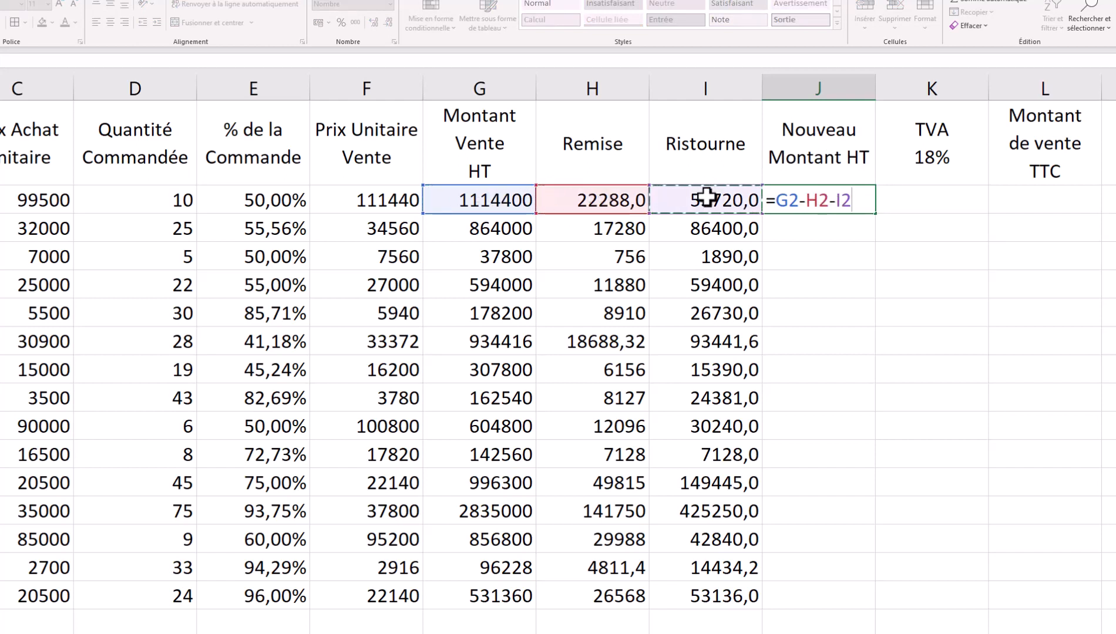
{"action": "key", "text": "Return"}
{"action": "left_click", "coordinate": [848, 203]}
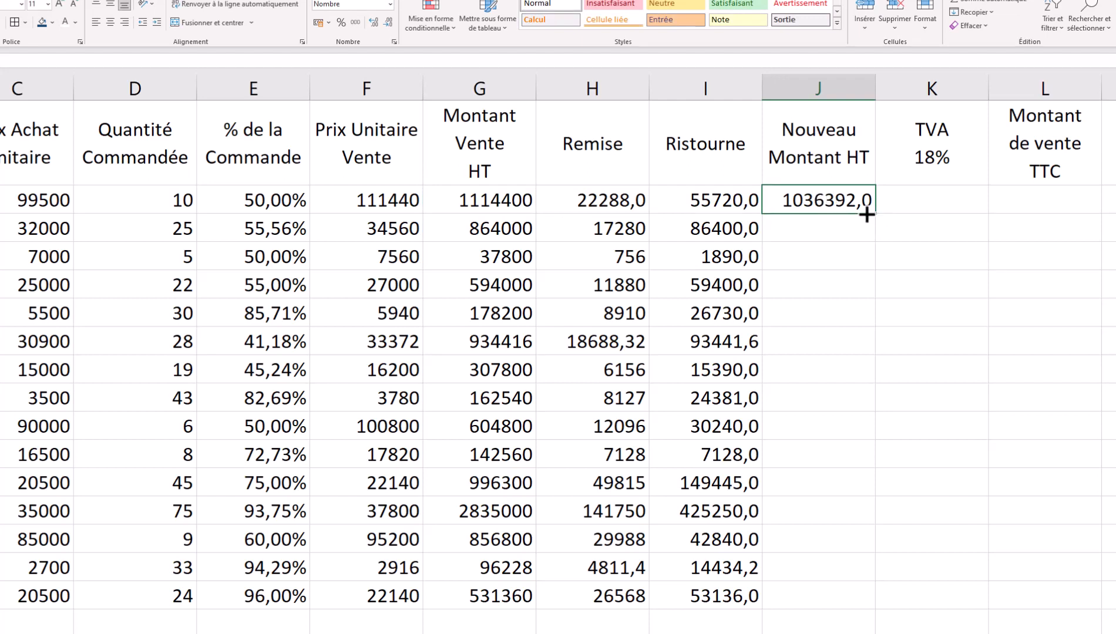
{"action": "double_click", "coordinate": [875, 213]}
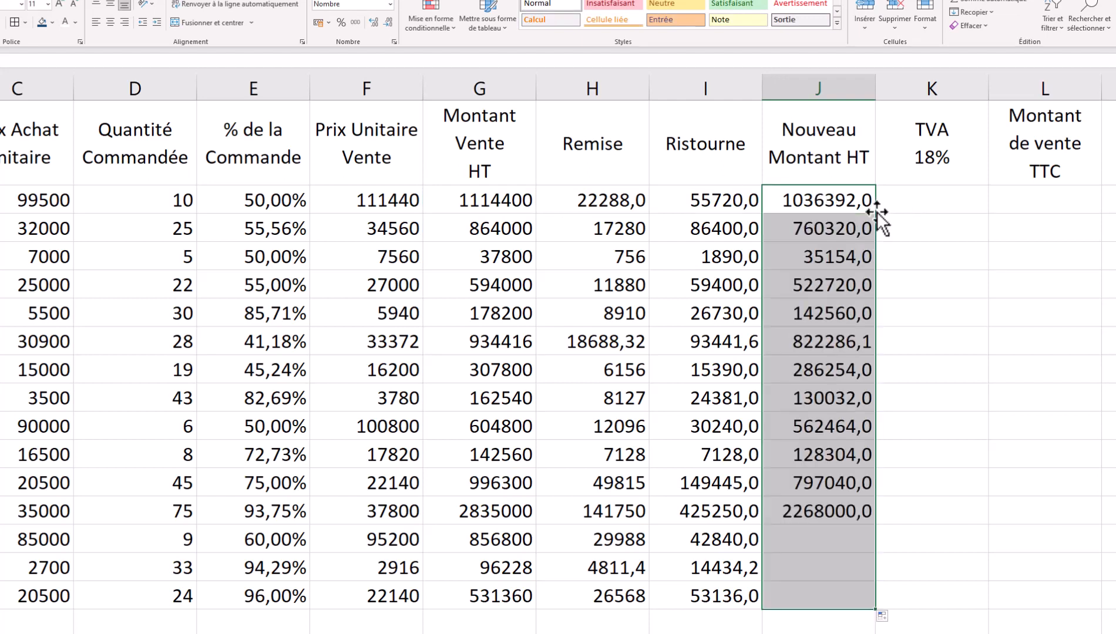
{"action": "left_click", "coordinate": [871, 202]}
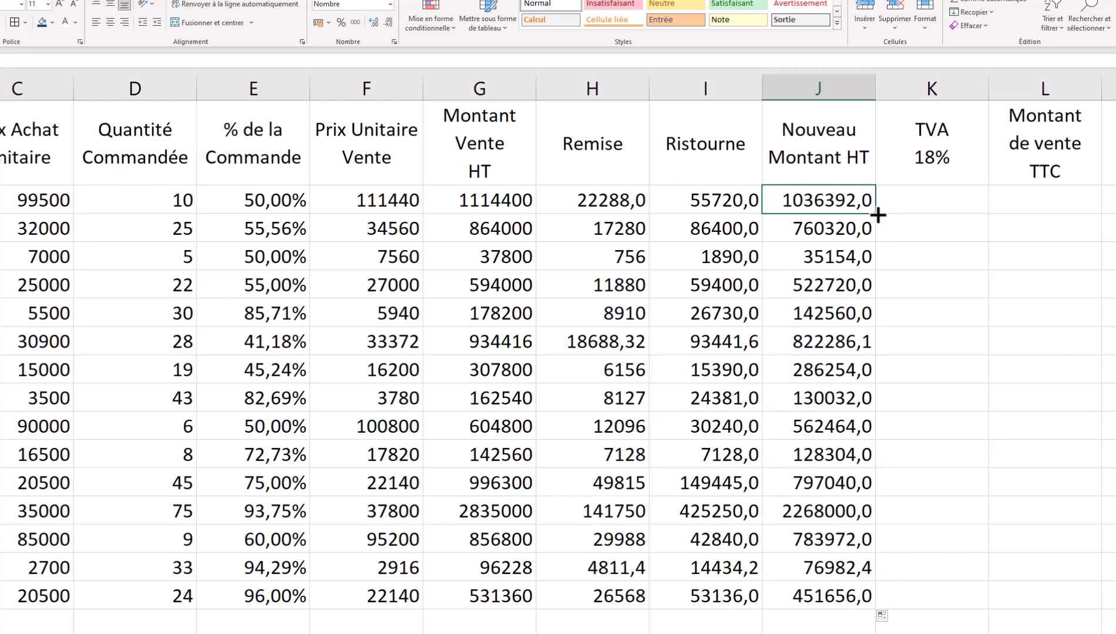
{"action": "double_click", "coordinate": [876, 215]}
- Enter the label 'tva' and the rate 18% in G18:H18 below the table
{"action": "left_click", "coordinate": [936, 199]}
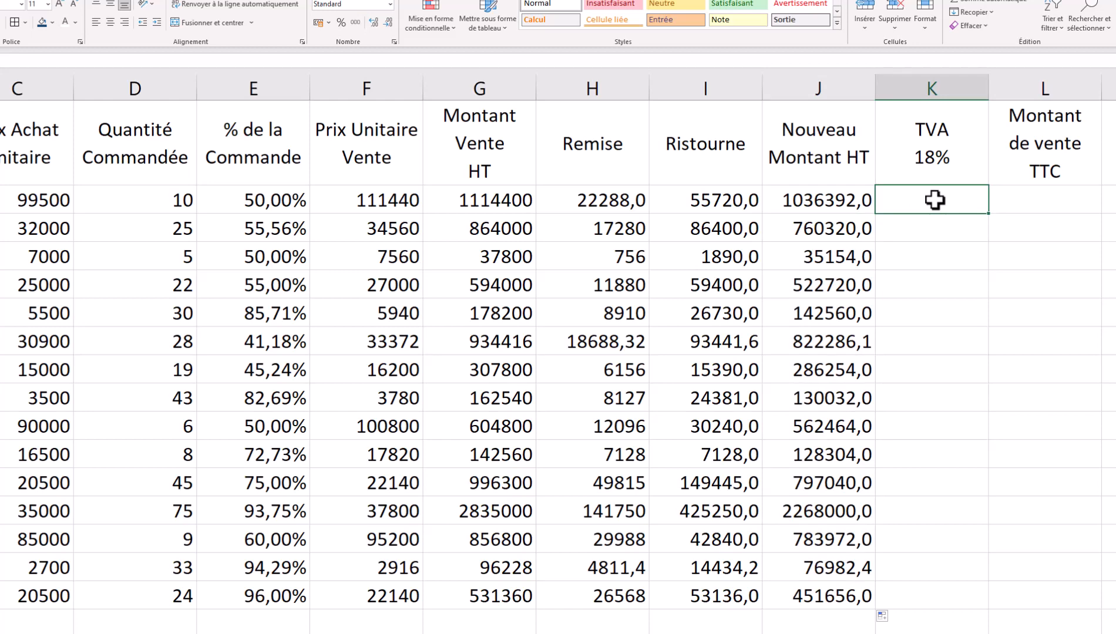
{"action": "scroll", "coordinate": [552, 584], "scroll_direction": "down", "scroll_amount": 2}
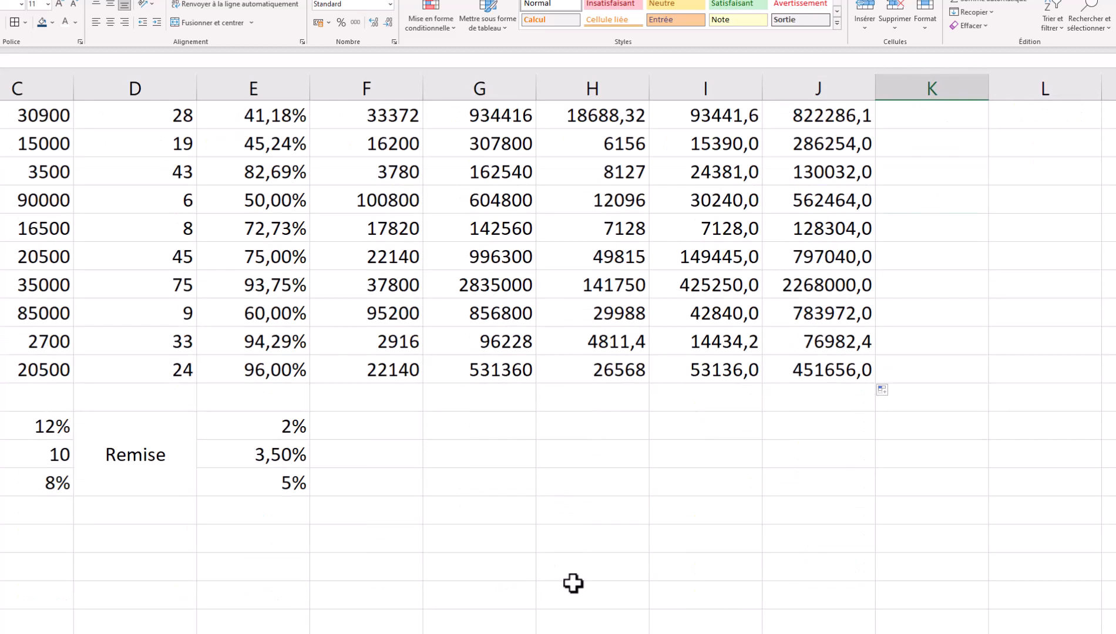
{"action": "left_click", "coordinate": [481, 425]}
{"action": "type", "text": "tva"}
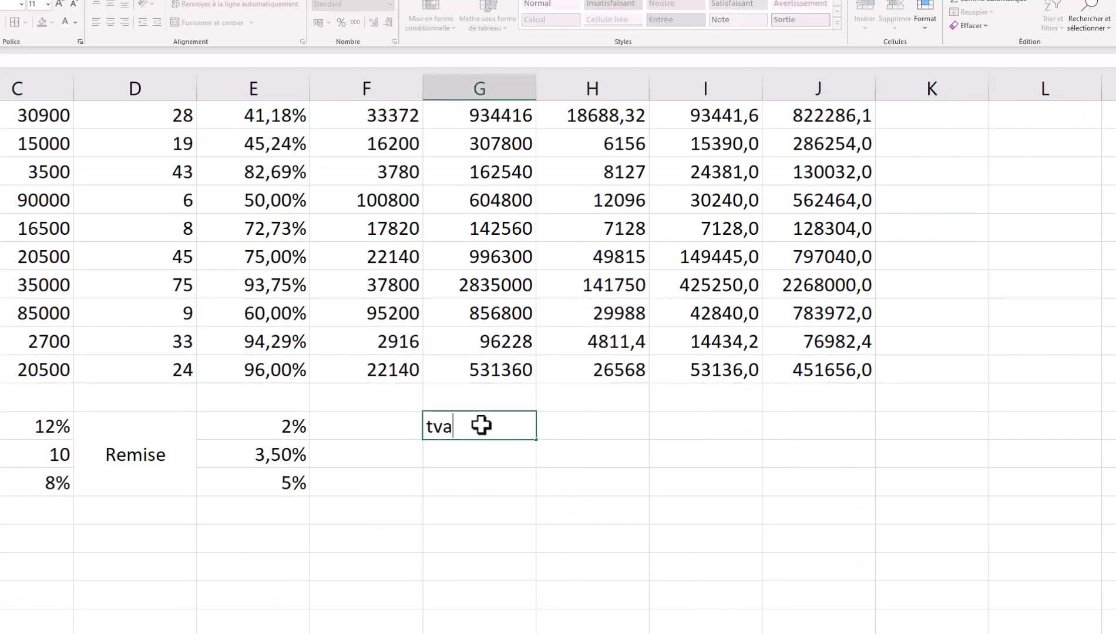
{"action": "key", "text": "Tab"}
{"action": "type", "text": "18"}
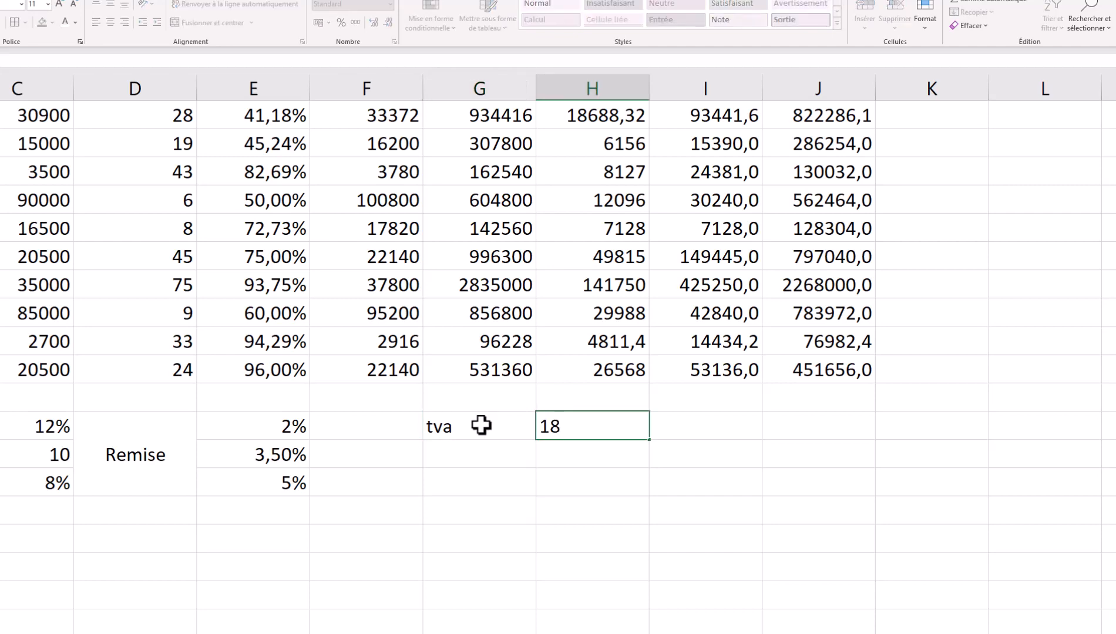
{"action": "type", "text": "%"}
{"action": "key", "text": "Escape"}
{"action": "scroll", "coordinate": [940, 329], "scroll_direction": "up", "scroll_amount": 3}
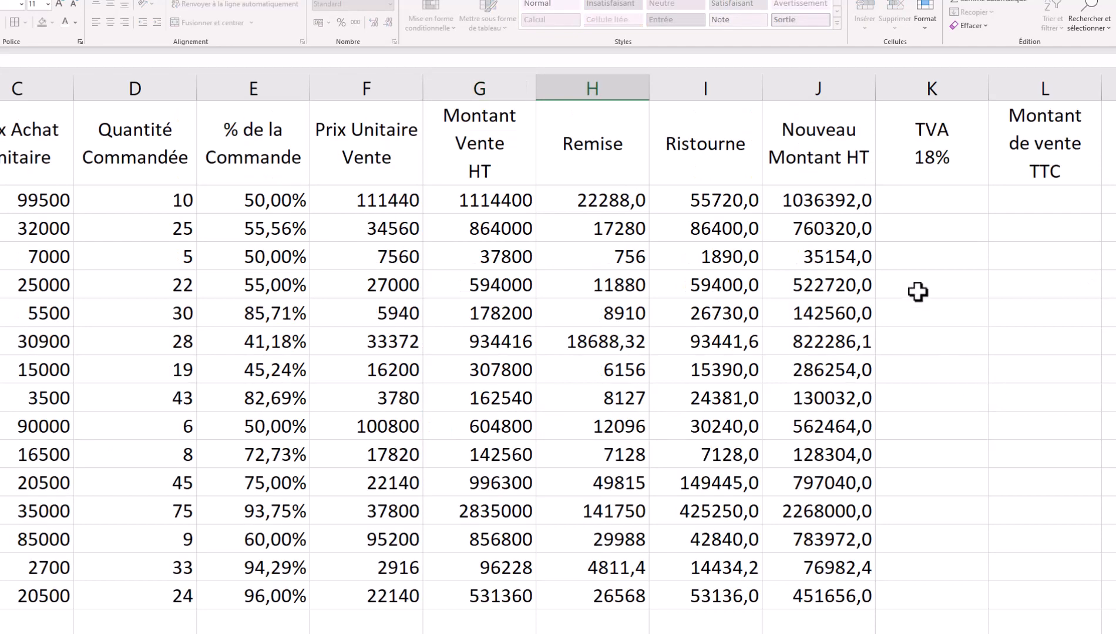
- Enter =J2*$H$18 in K2, with the rate cell as an absolute reference
{"action": "left_click", "coordinate": [911, 200]}
{"action": "type", "text": "="}
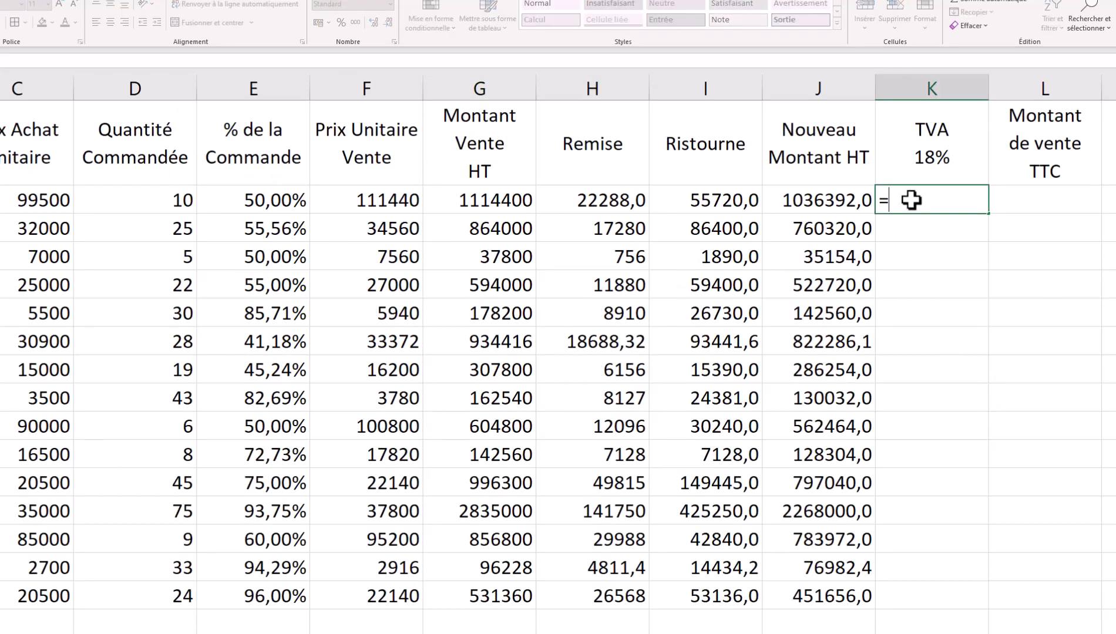
{"action": "left_click", "coordinate": [798, 201]}
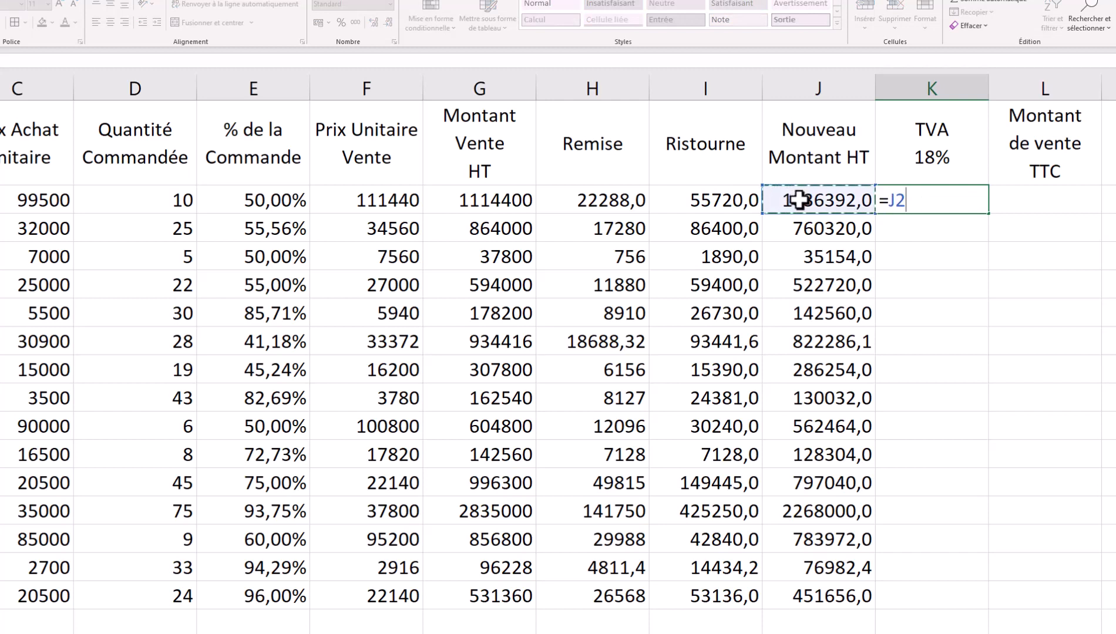
{"action": "type", "text": "*"}
{"action": "scroll", "coordinate": [760, 593], "scroll_direction": "down", "scroll_amount": 1}
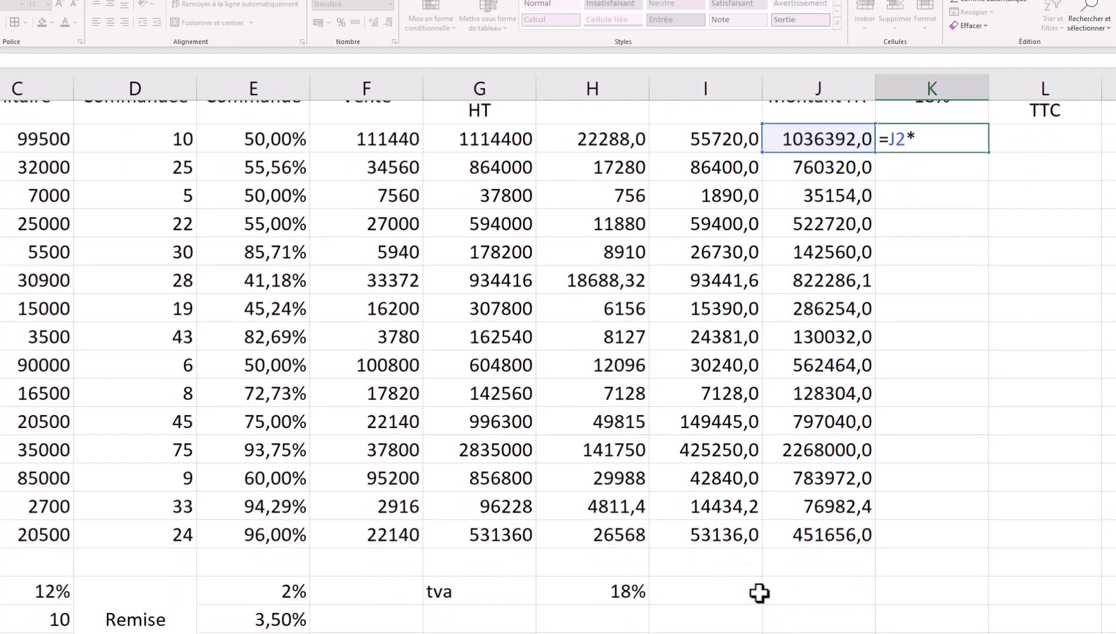
{"action": "scroll", "coordinate": [760, 593], "scroll_direction": "down", "scroll_amount": 1}
{"action": "left_click", "coordinate": [627, 512]}
{"action": "key", "text": "F4"}
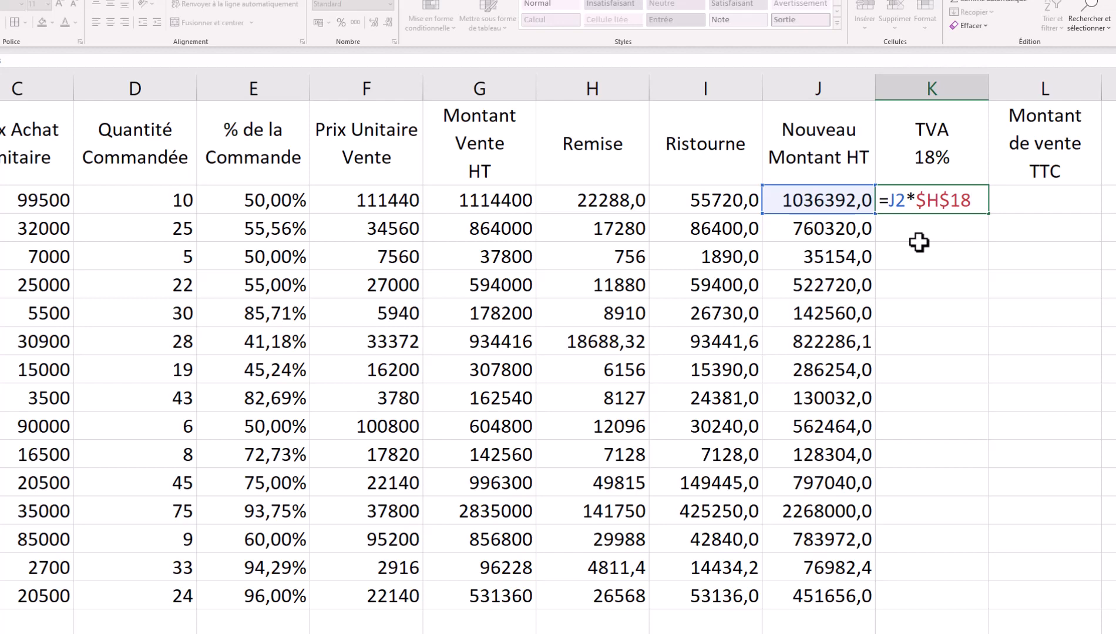
{"action": "key", "text": "Return"}
{"action": "type", "text": "*"}
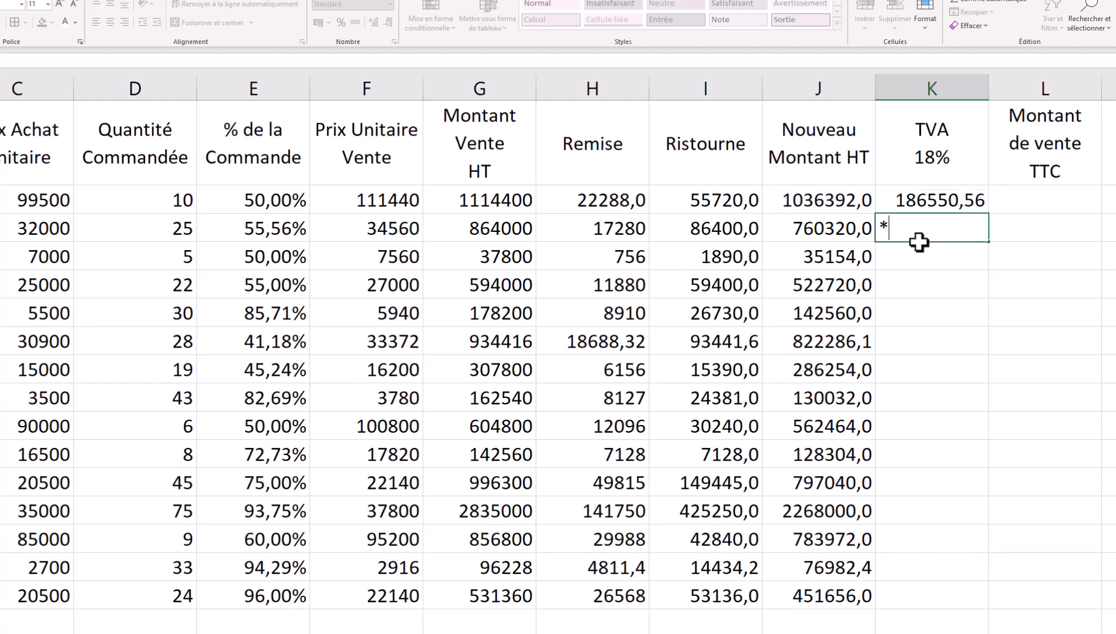
{"action": "key", "text": "Escape"}
- Fill the TVA formula from K2 down to K16, starting at 186550,56
{"action": "left_click", "coordinate": [973, 197]}
{"action": "left_click_drag", "start_coordinate": [989, 214], "coordinate": [973, 601]}
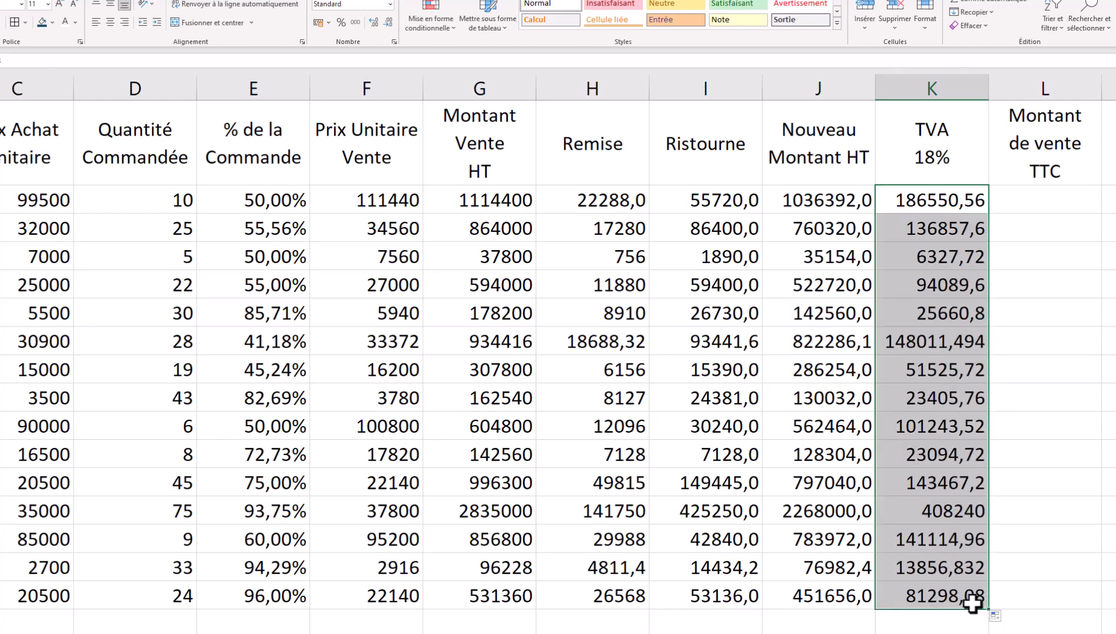
{"action": "left_click", "coordinate": [1043, 201]}
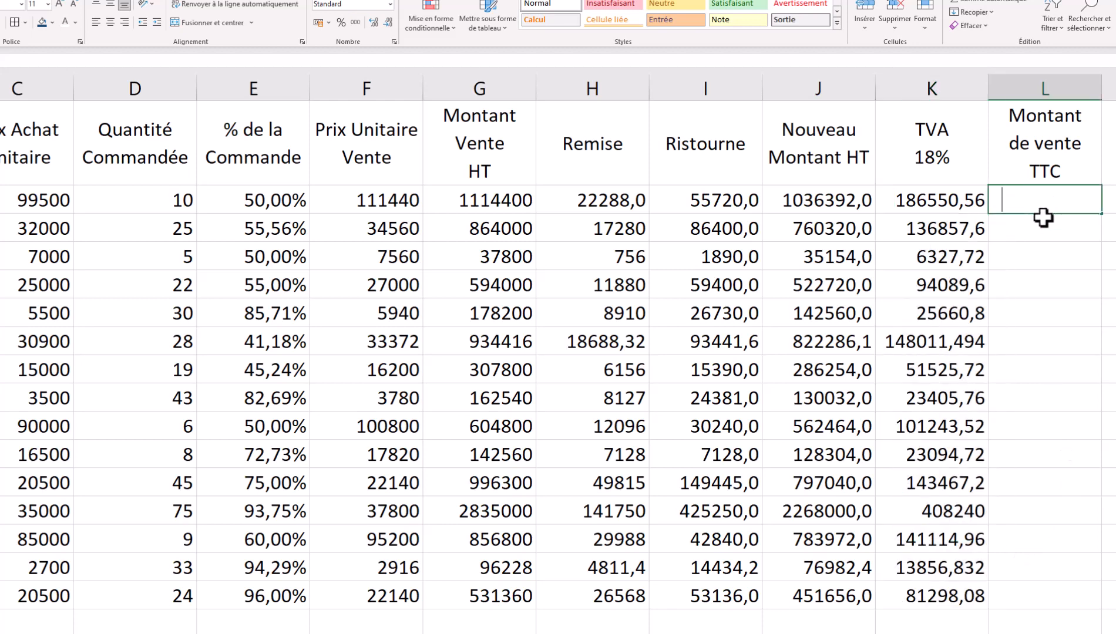
- Enter =J2+K2 in L2 and fill it down to L16, giving 1222942,6 first
{"action": "type", "text": "="}
{"action": "left_click", "coordinate": [816, 201]}
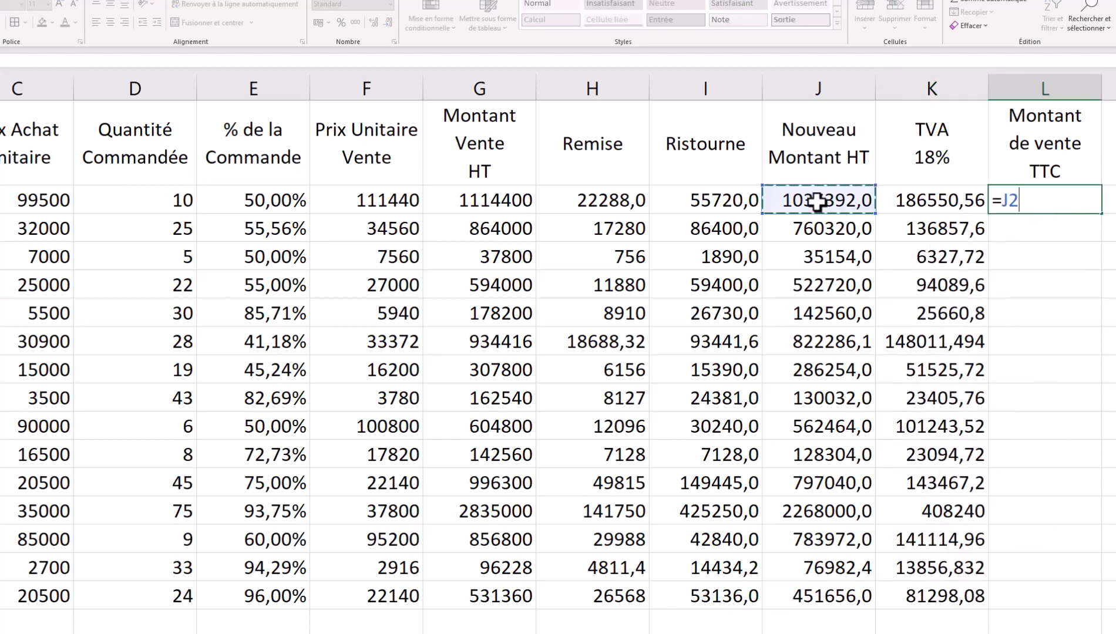
{"action": "type", "text": "+"}
{"action": "left_click", "coordinate": [938, 201]}
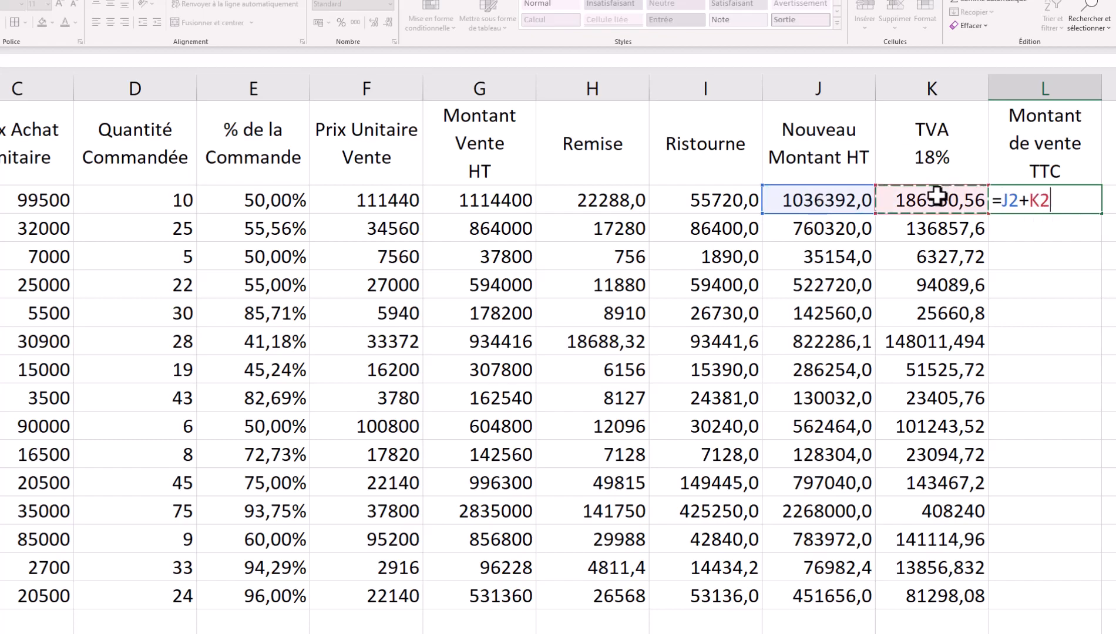
{"action": "key", "text": "Return"}
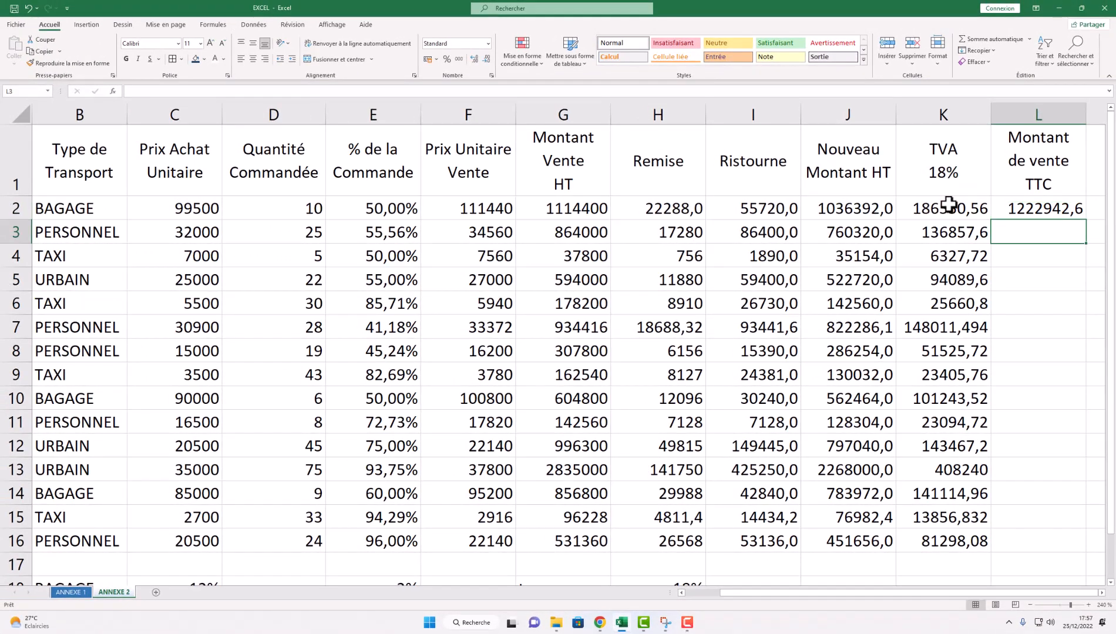
{"action": "left_click", "coordinate": [1077, 210]}
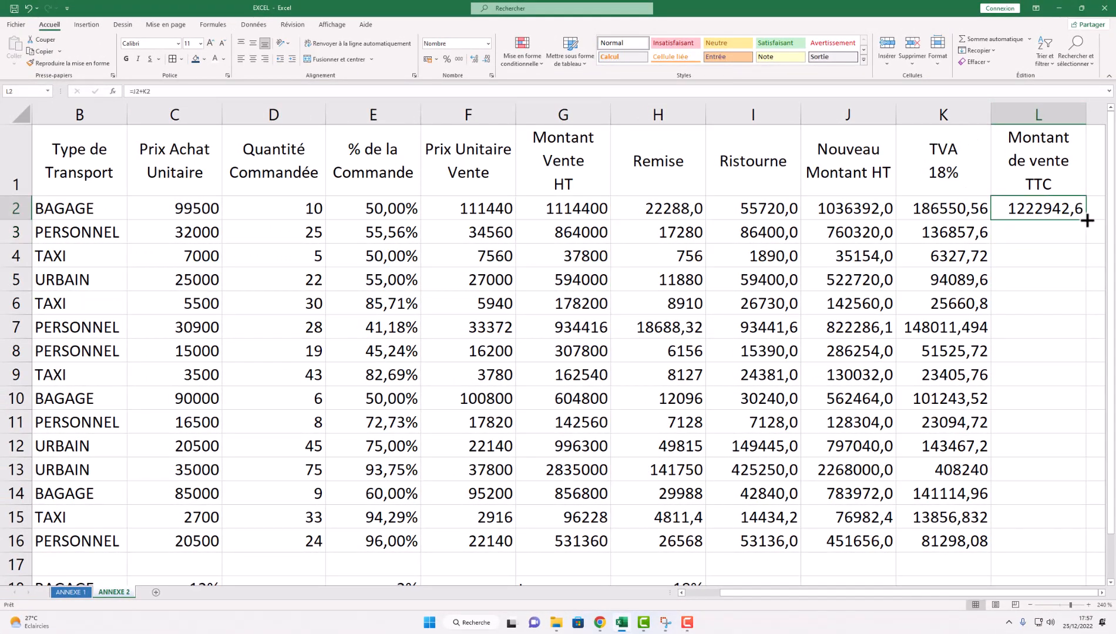
{"action": "double_click", "coordinate": [1086, 220]}
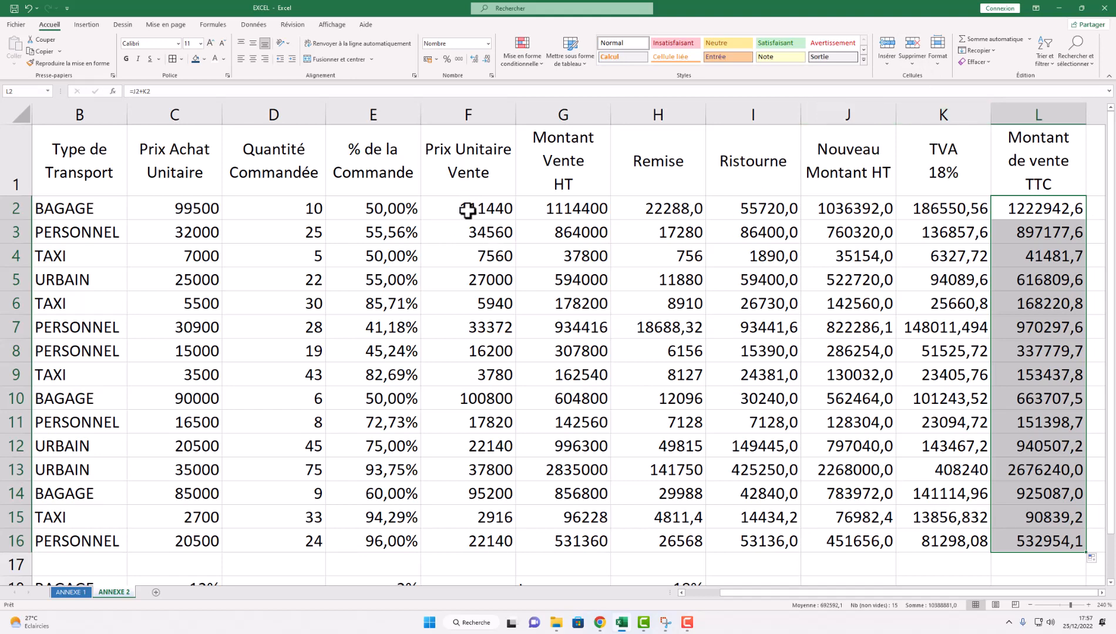
- Give the Prix Unitaire Vente to TTC columns a custom # ##0 "FCFA" number format
{"action": "left_click_drag", "start_coordinate": [465, 209], "coordinate": [1036, 538]}
{"action": "right_click", "coordinate": [469, 272]}
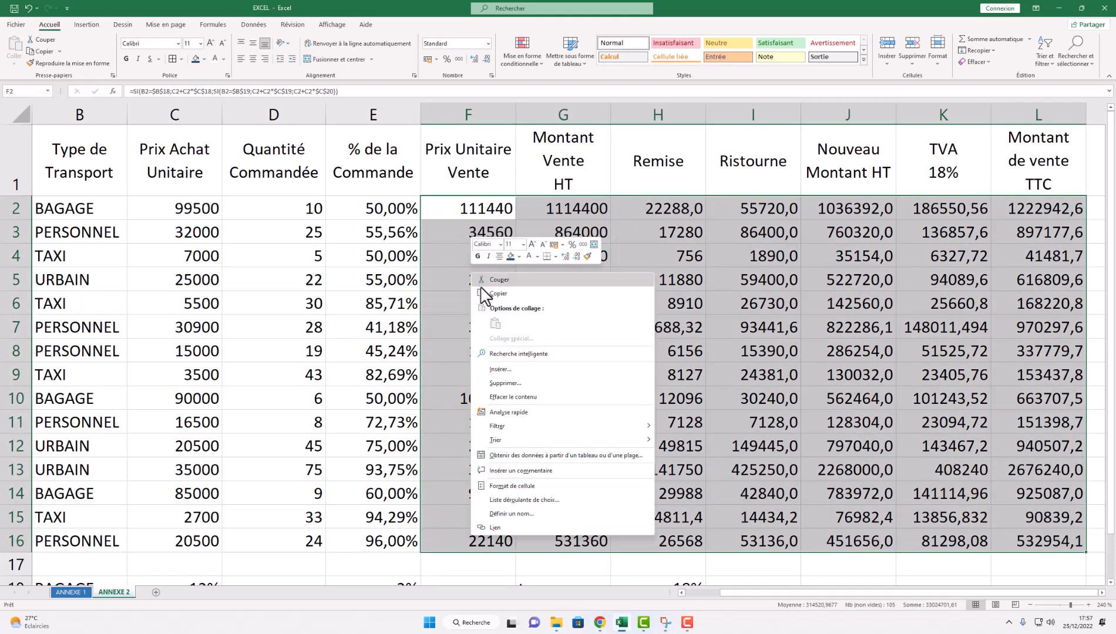
{"action": "left_click", "coordinate": [533, 486]}
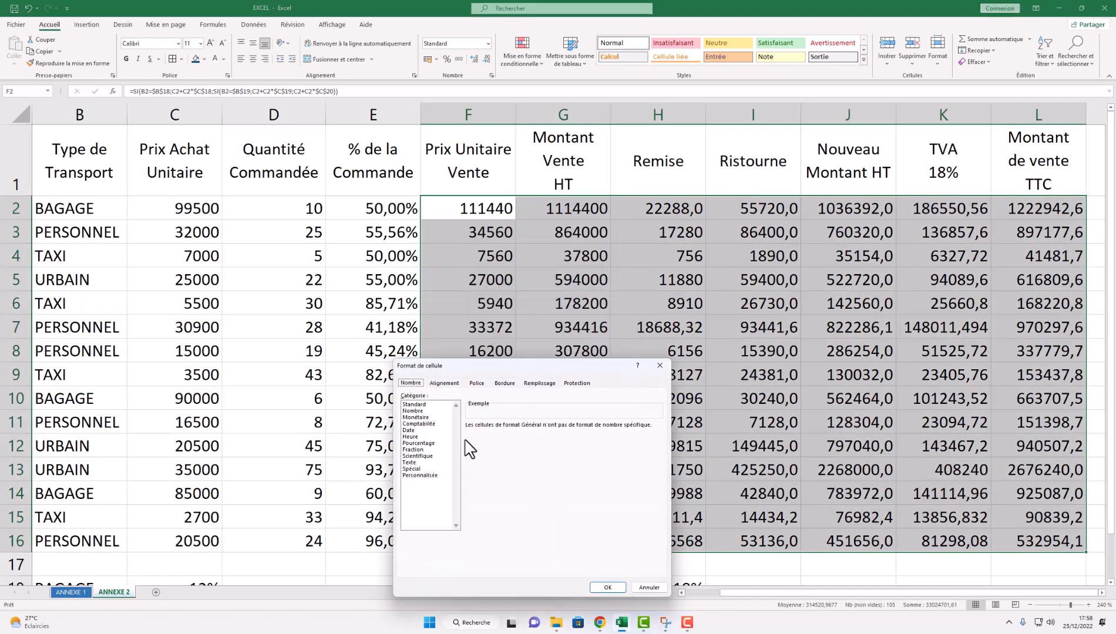
{"action": "left_click", "coordinate": [428, 475]}
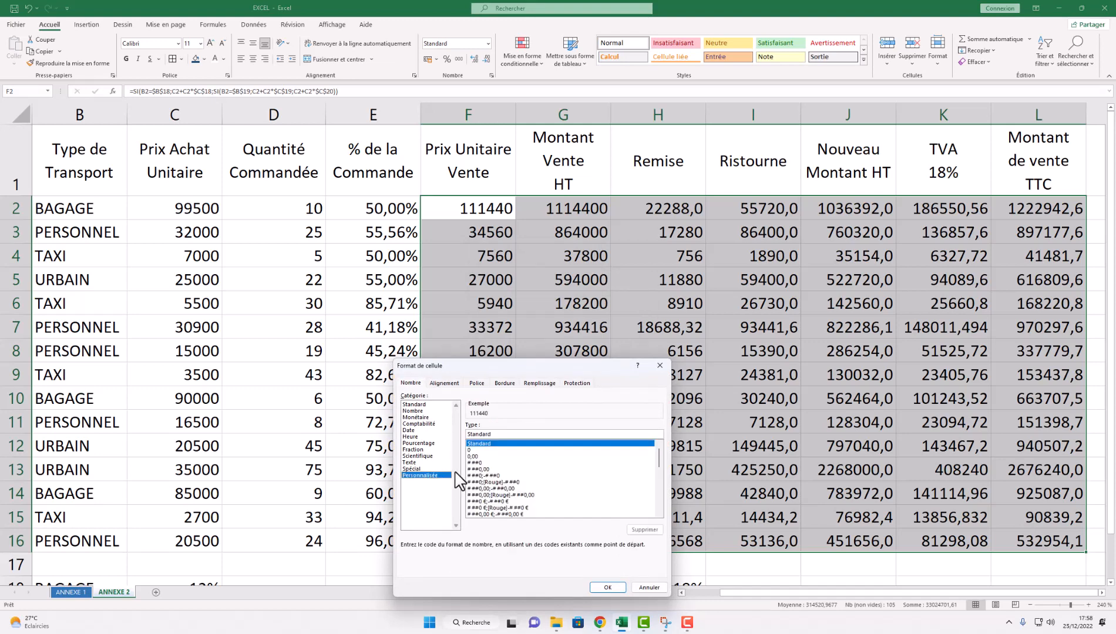
{"action": "left_click", "coordinate": [477, 463]}
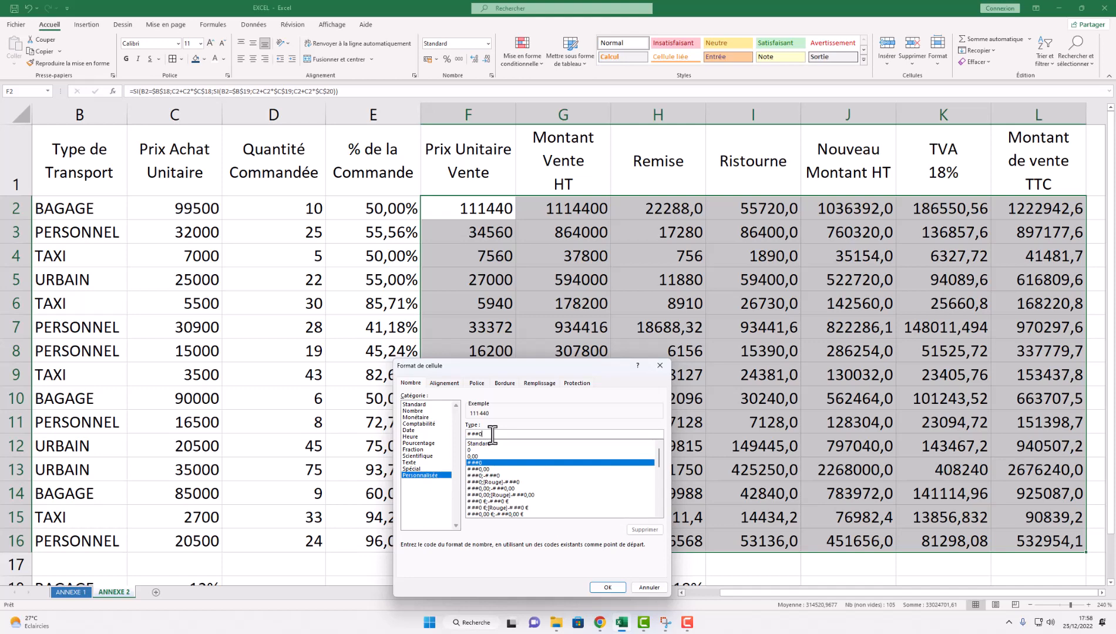
{"action": "type", "text": "\" FCFA"}
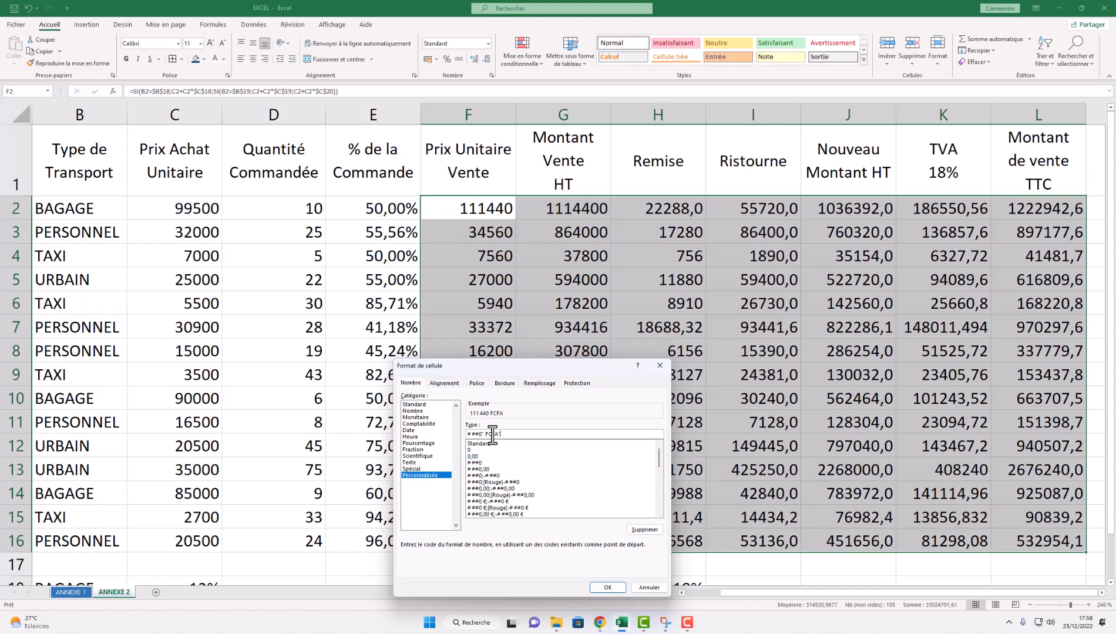
- Apply the FCFA format, then copy it from F2 onto Prix Achat Unitaire C2:C16
{"action": "left_click", "coordinate": [601, 588]}
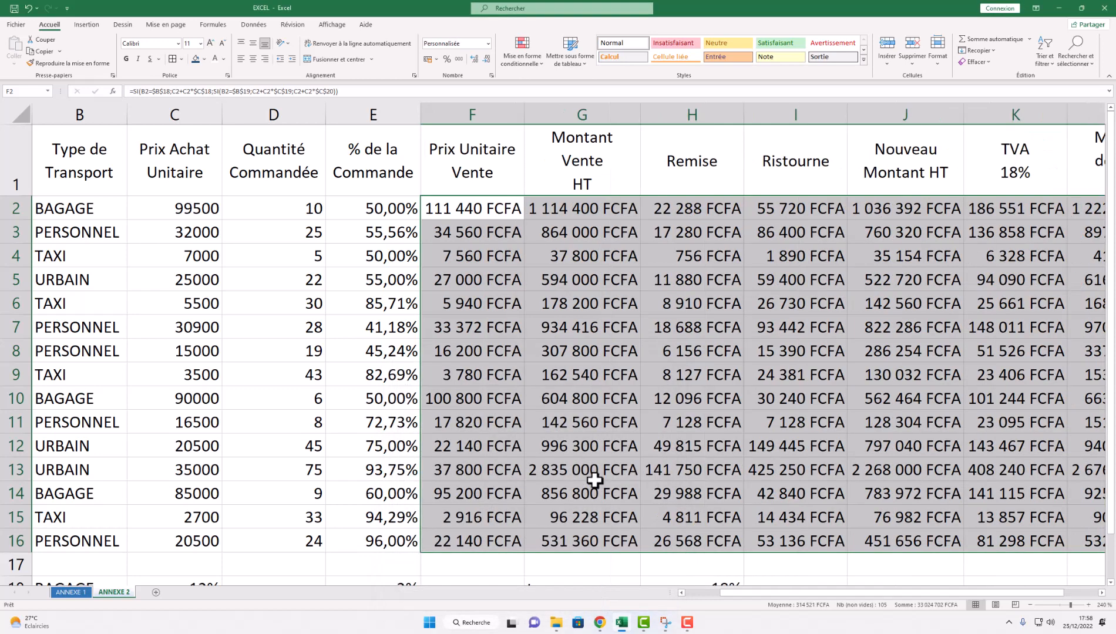
{"action": "left_click", "coordinate": [461, 218]}
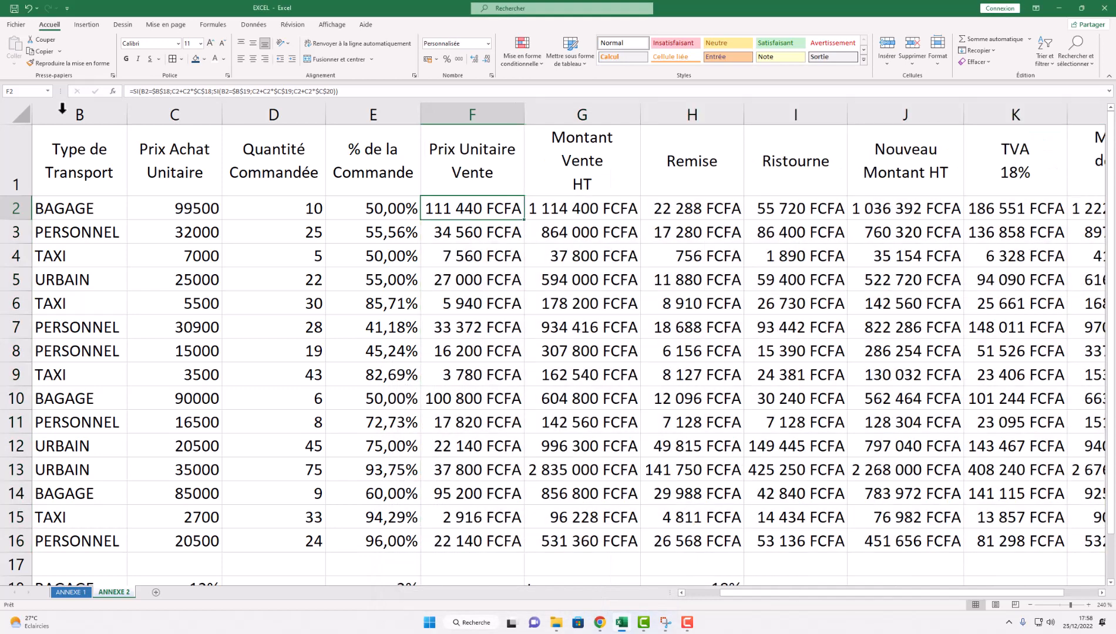
{"action": "left_click", "coordinate": [43, 63]}
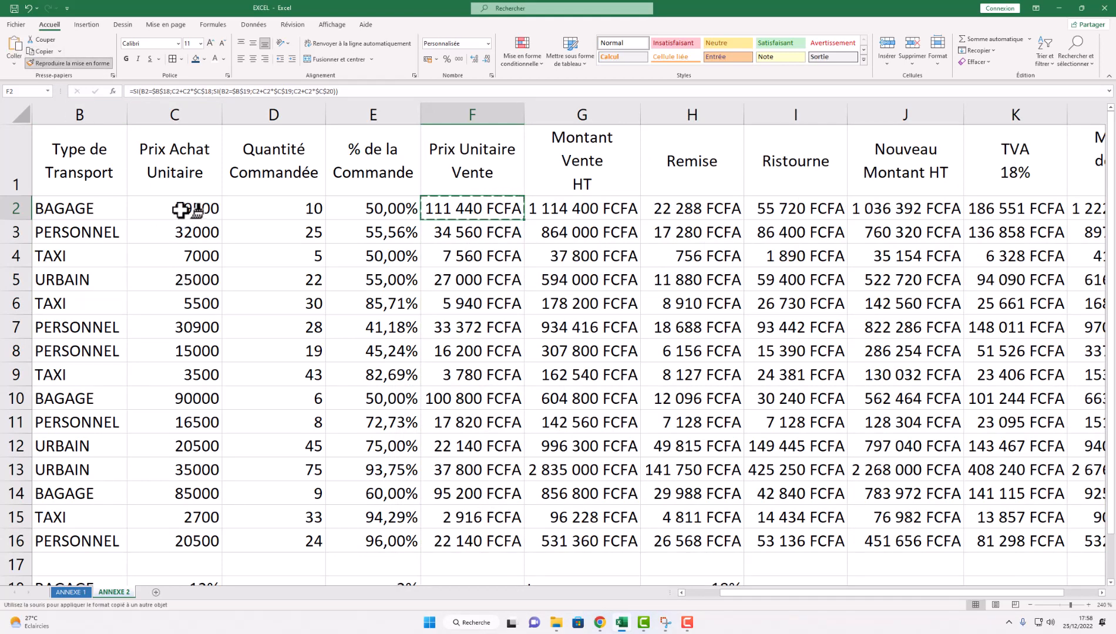
{"action": "left_click_drag", "start_coordinate": [187, 209], "coordinate": [189, 537]}
{"action": "left_click", "coordinate": [334, 353]}
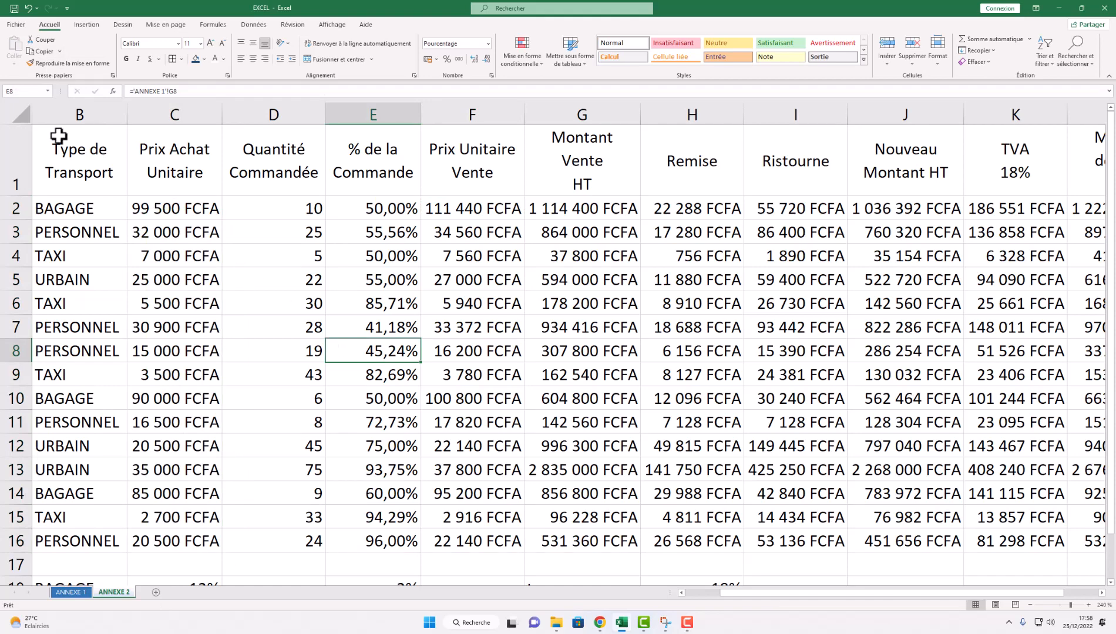
- Zoom out until the whole table through column L and row 20 is visible
{"action": "mouse_move", "coordinate": [57, 139]}
{"action": "left_mouse_down"}
{"action": "mouse_move", "coordinate": [492, 256]}
{"action": "mouse_move", "coordinate": [788, 369]}
{"action": "left_mouse_up"}
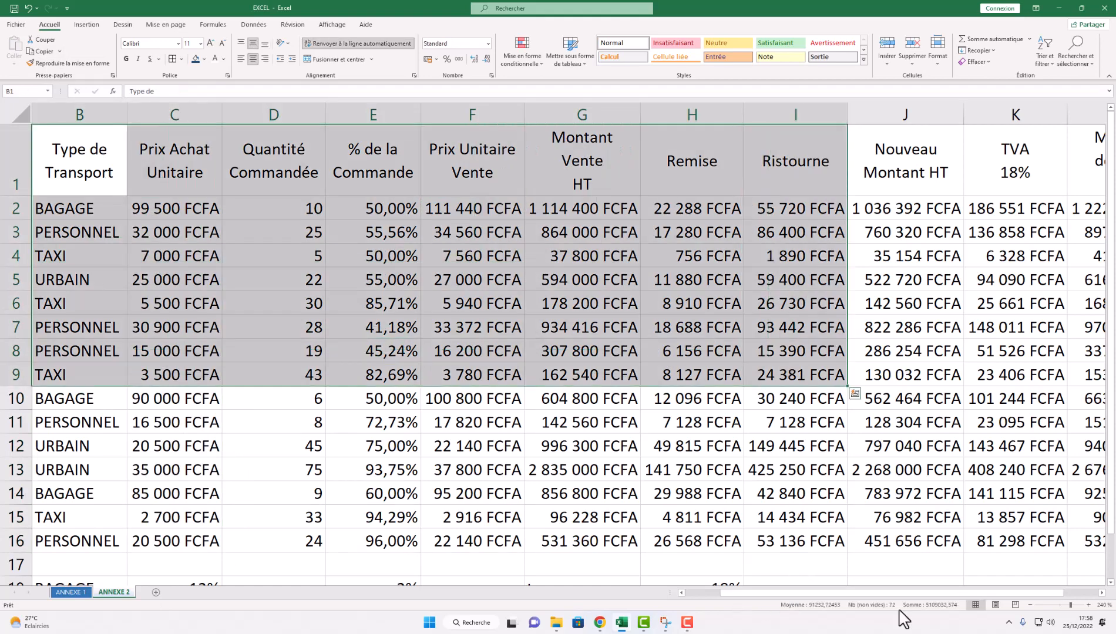
{"action": "left_click", "coordinate": [1029, 605]}
{"action": "left_click", "coordinate": [1029, 604]}
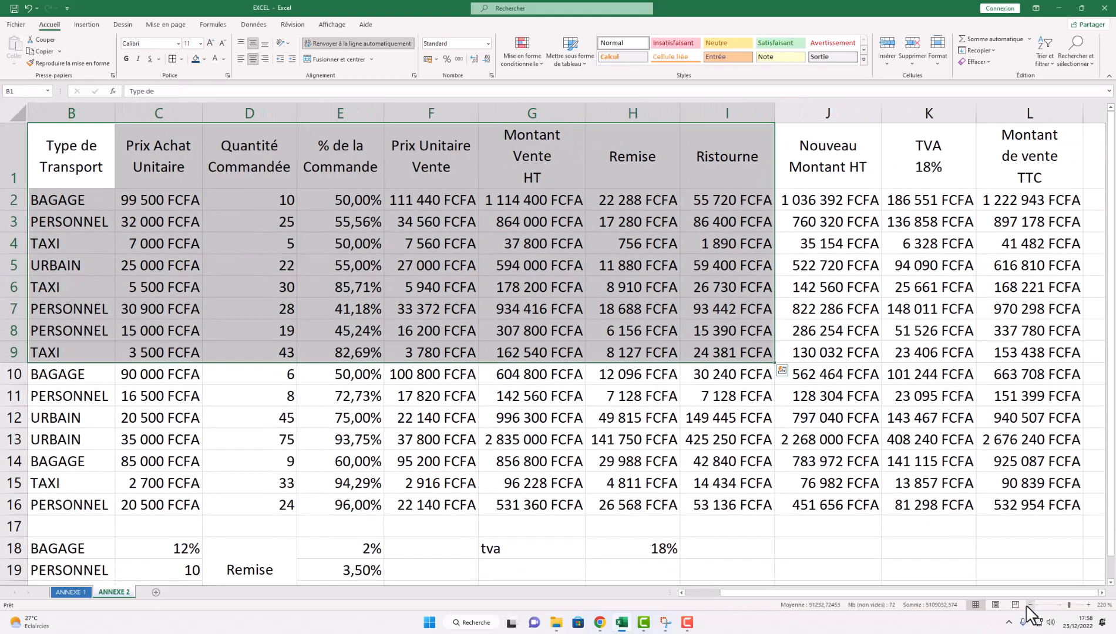
{"action": "left_click", "coordinate": [198, 245]}
{"action": "left_click_drag", "start_coordinate": [745, 593], "coordinate": [715, 591]}
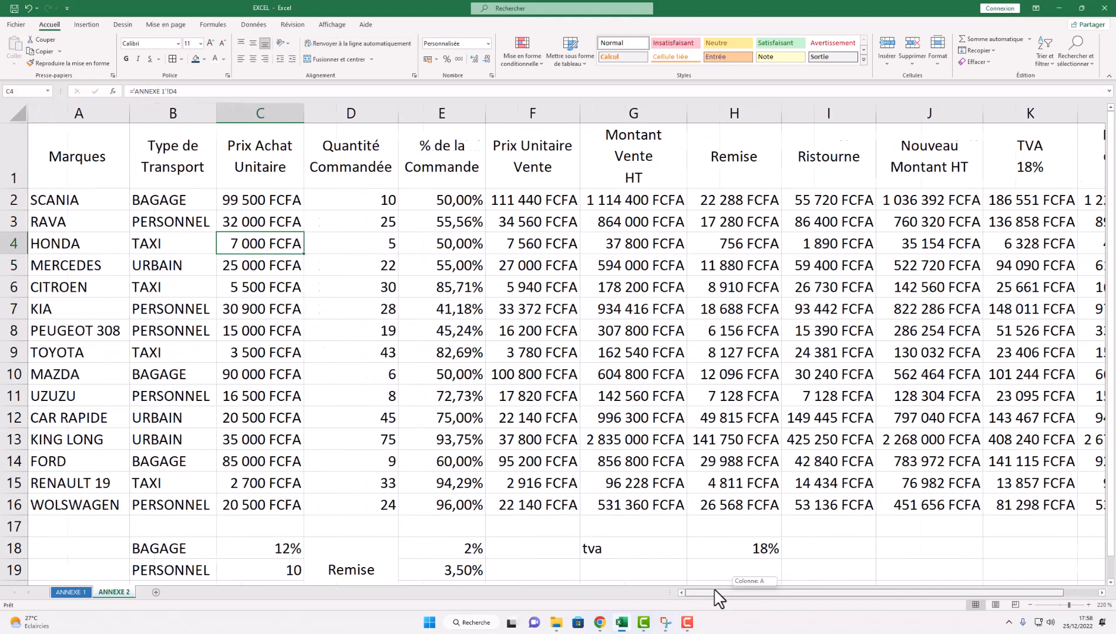
{"action": "left_click", "coordinate": [1028, 605]}
{"action": "left_click", "coordinate": [1029, 605]}
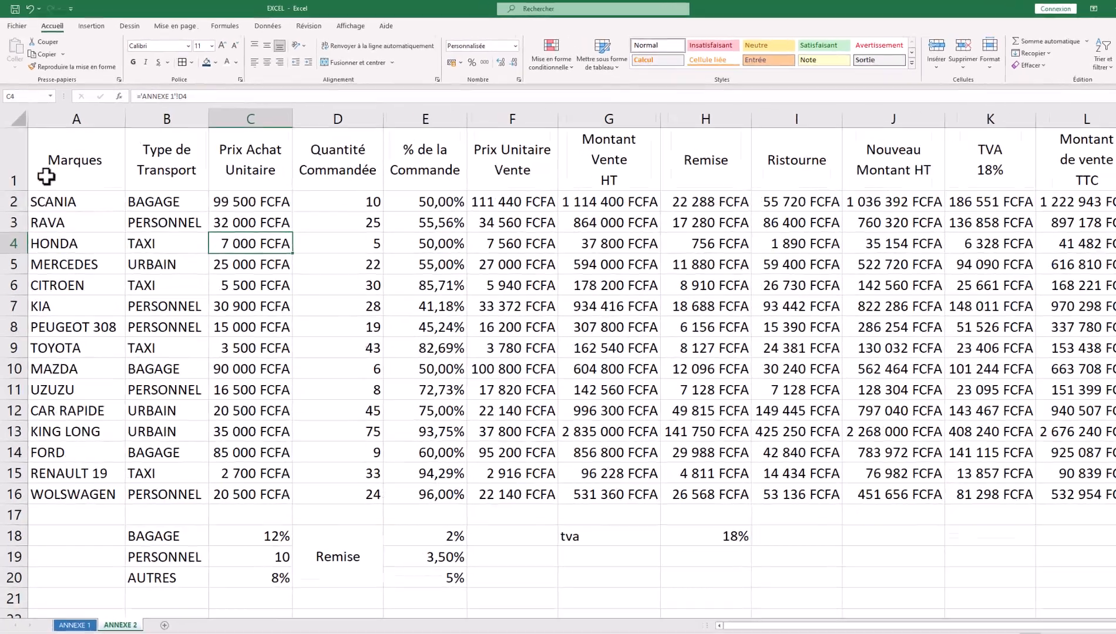
- Give the table A1:L16 a thick blue outline border
{"action": "left_click_drag", "start_coordinate": [46, 176], "coordinate": [1087, 494]}
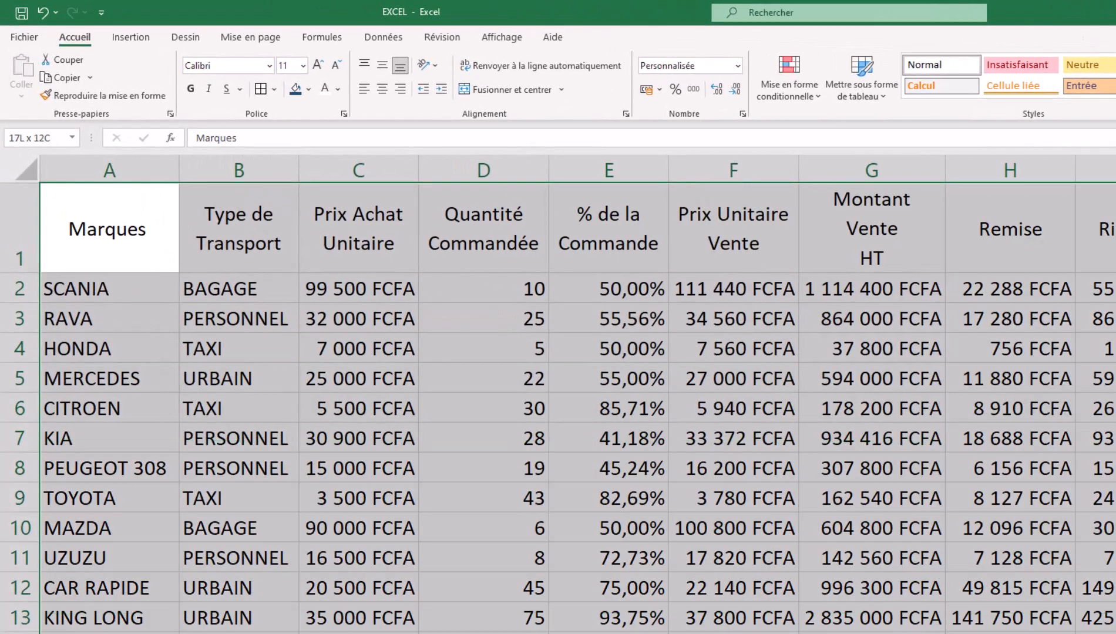
{"action": "right_click", "coordinate": [387, 322]}
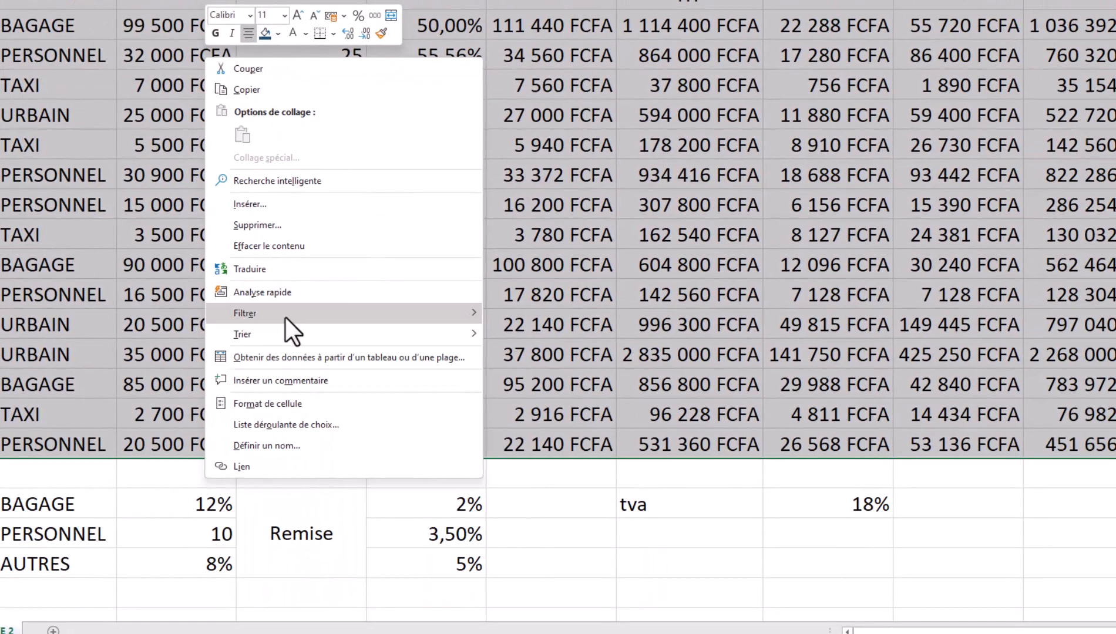
{"action": "left_click", "coordinate": [281, 411]}
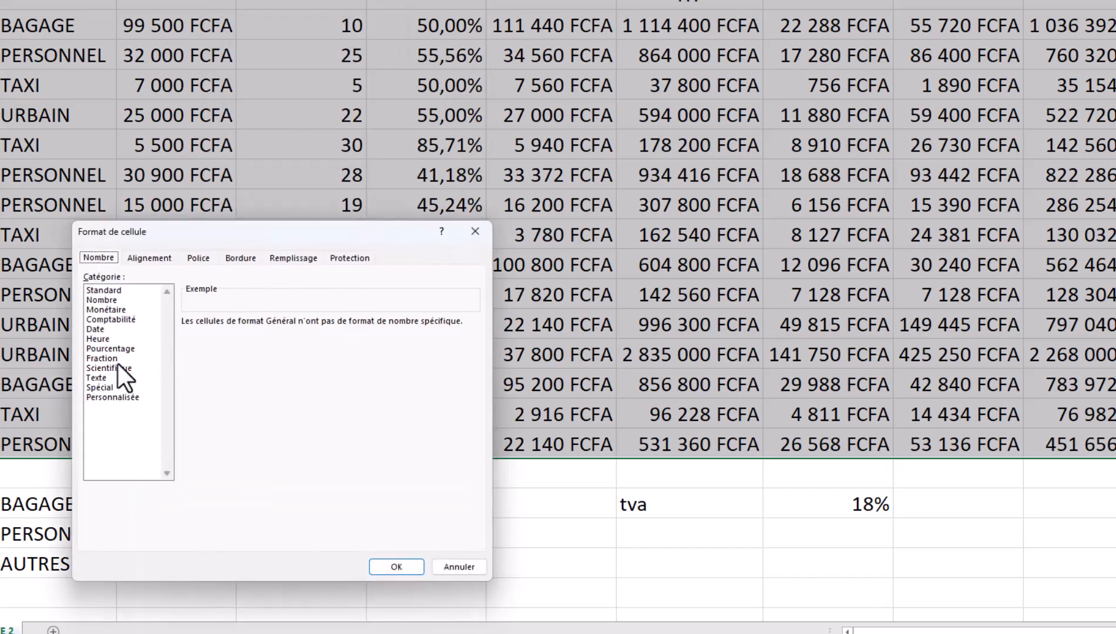
{"action": "left_click", "coordinate": [239, 257]}
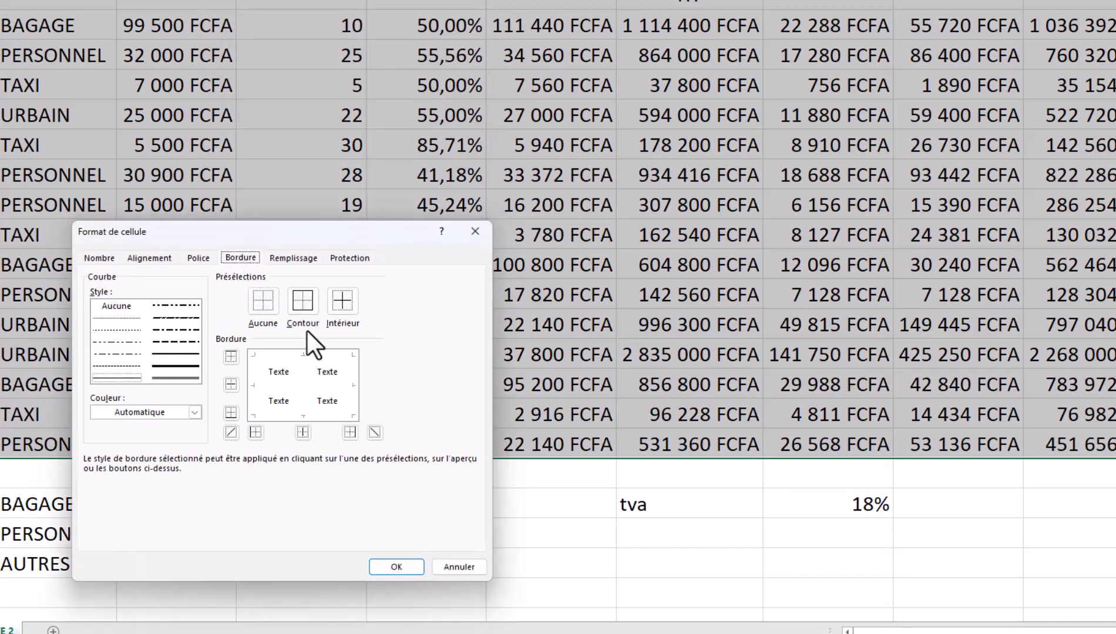
{"action": "left_click", "coordinate": [177, 365]}
{"action": "left_click", "coordinate": [306, 303]}
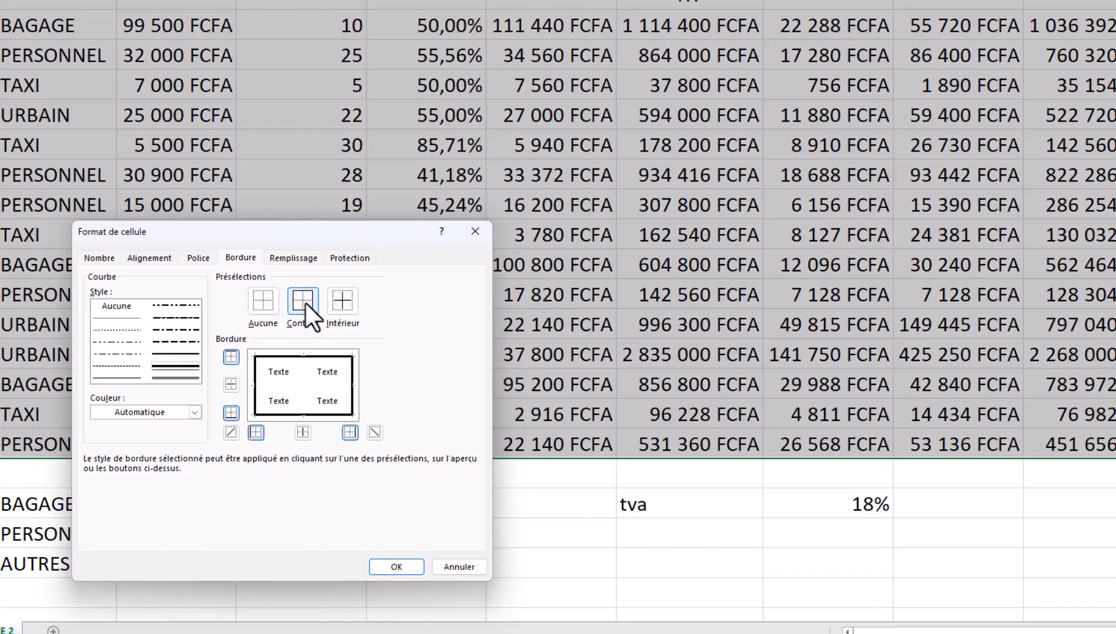
{"action": "left_click", "coordinate": [182, 411]}
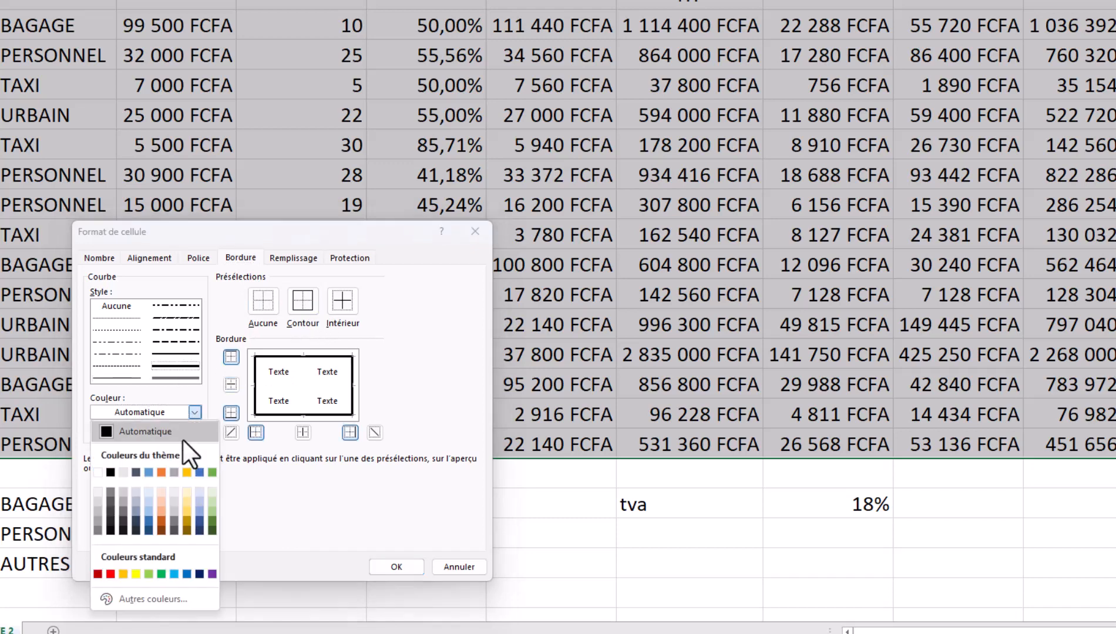
{"action": "left_click", "coordinate": [148, 522]}
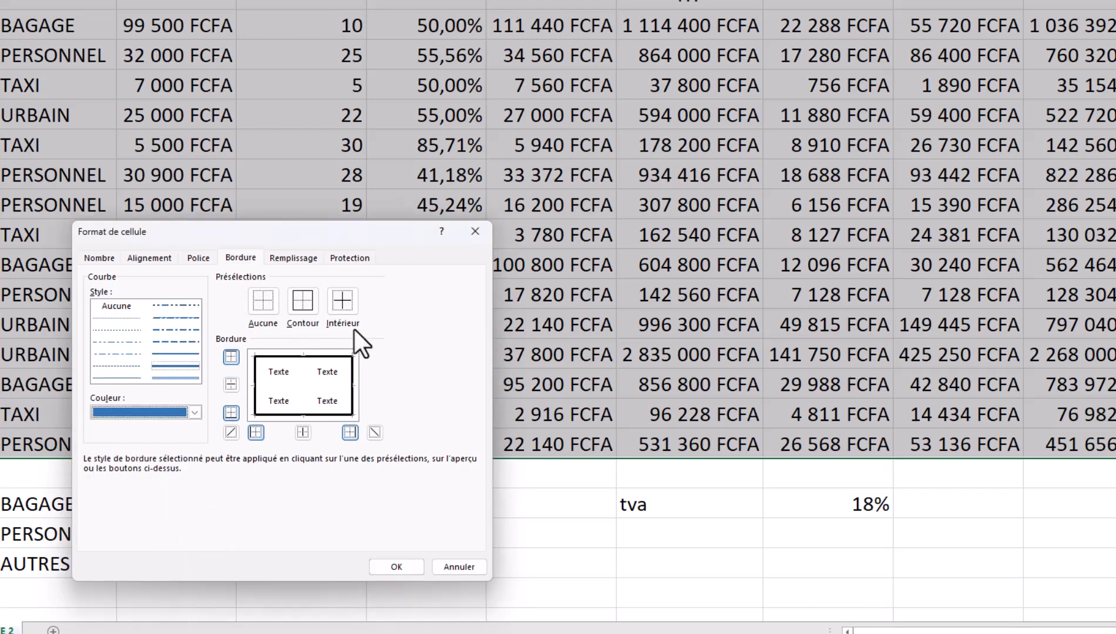
{"action": "left_click", "coordinate": [305, 306]}
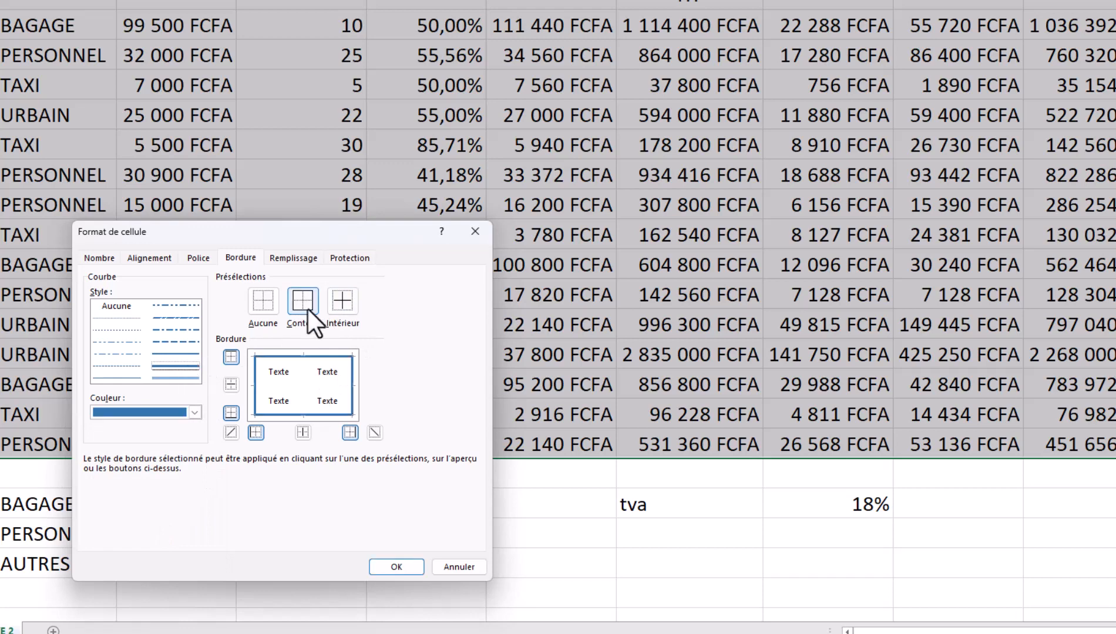
- Add dashed blue inner borders between all cells and confirm the border settings
{"action": "left_click", "coordinate": [119, 341]}
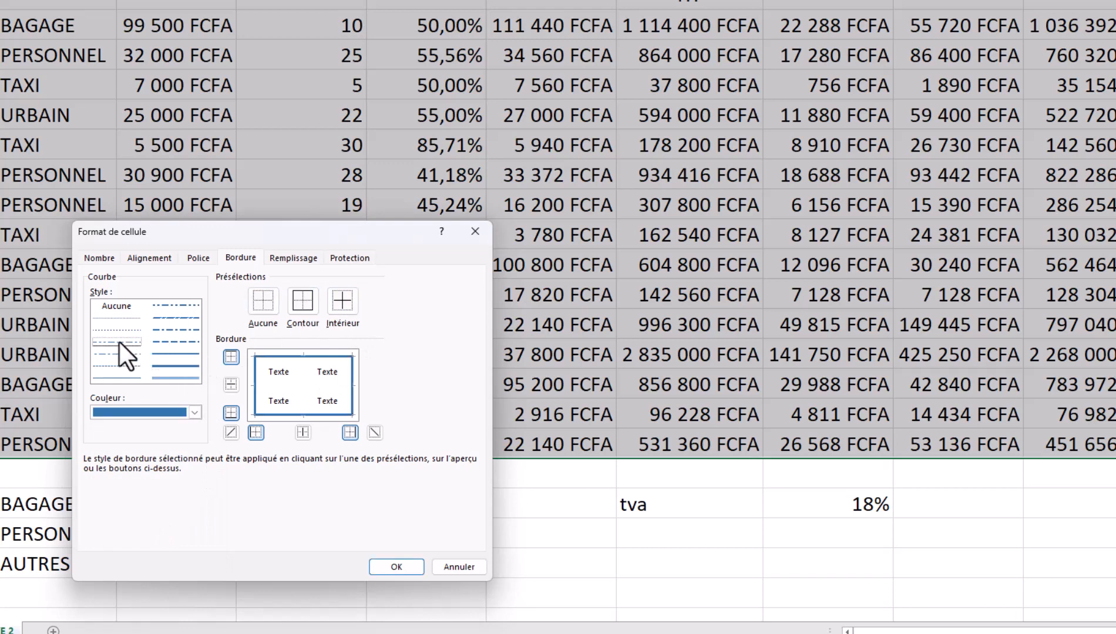
{"action": "left_click", "coordinate": [344, 303]}
{"action": "left_click", "coordinate": [398, 567]}
{"action": "left_click_drag", "start_coordinate": [2, 2], "coordinate": [1104, 3]}
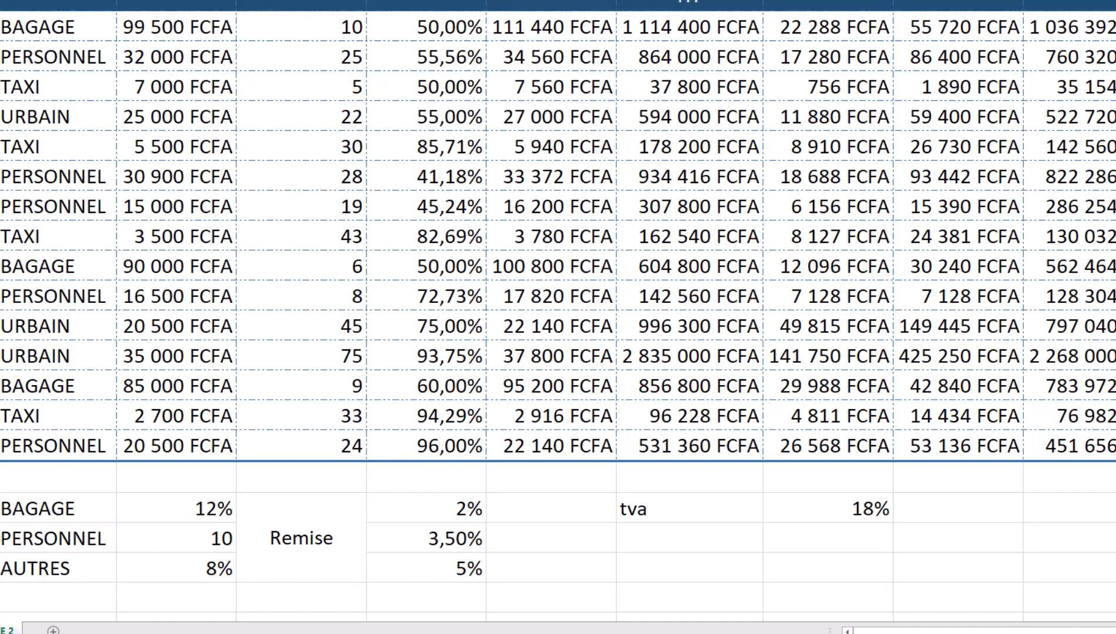
- Make the Type de Transport entries bold with blue font colour
{"action": "left_click_drag", "start_coordinate": [30, 27], "coordinate": [32, 444]}
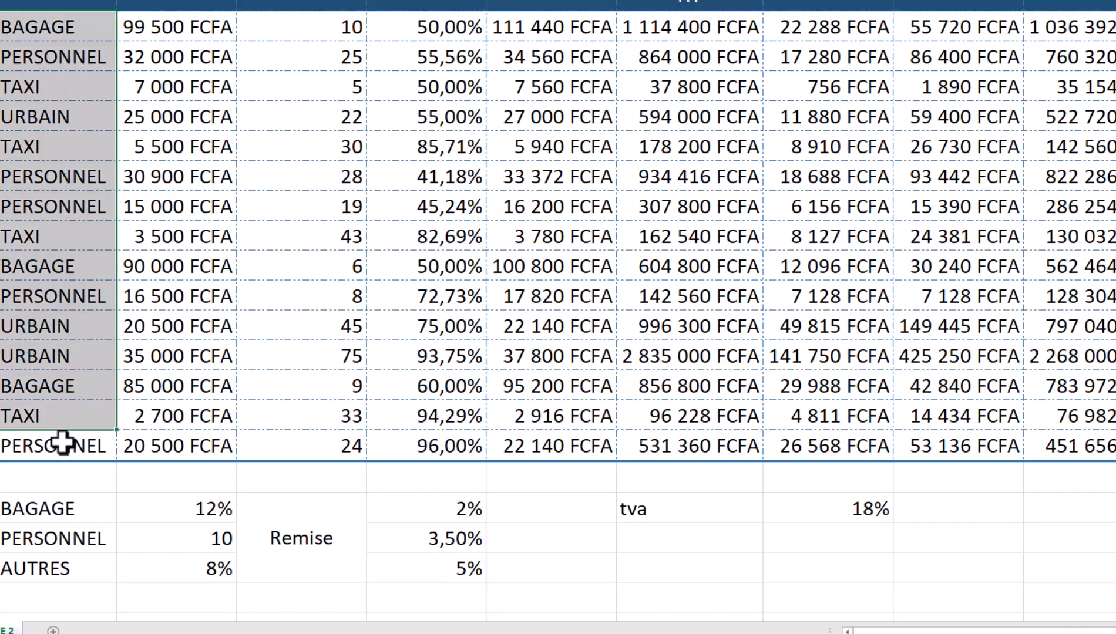
{"action": "key", "text": "ctrl+g"}
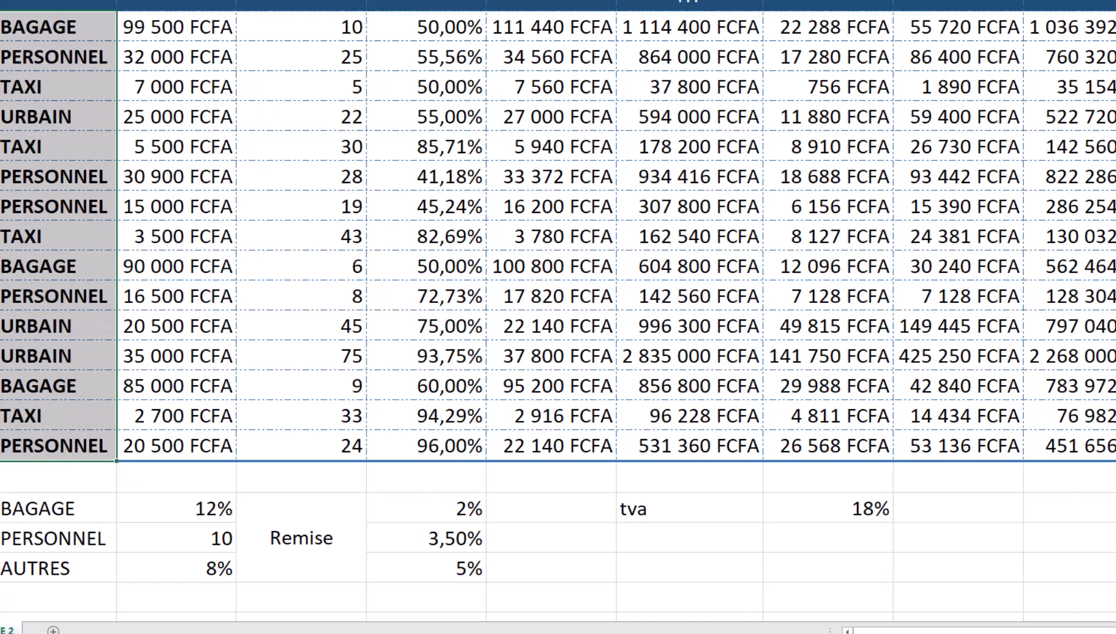
{"action": "left_click", "coordinate": [154, 1]}
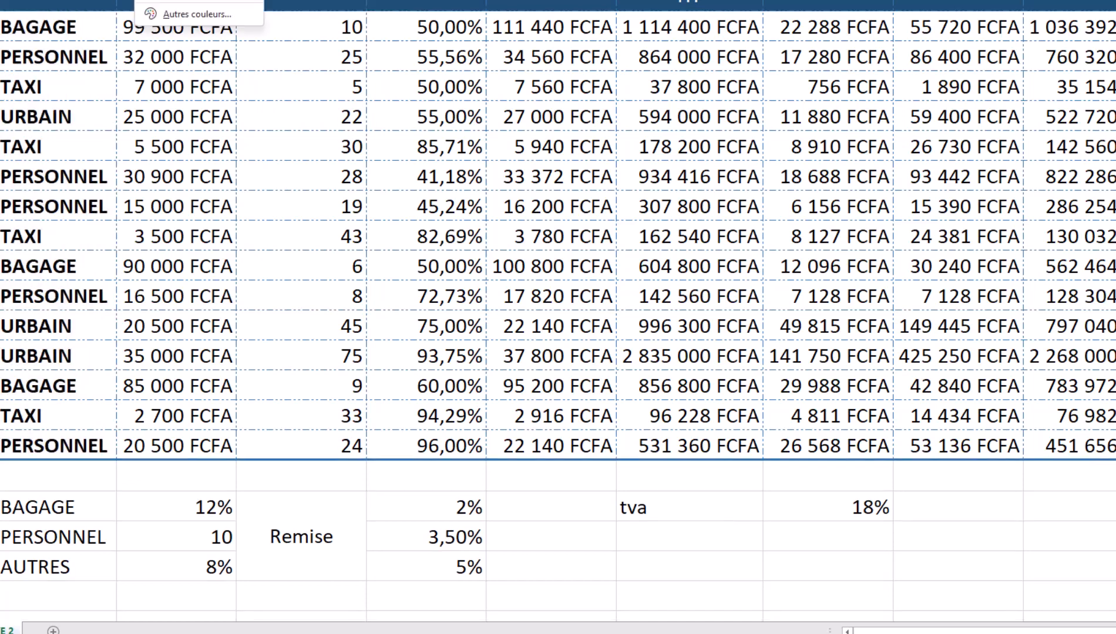
{"action": "left_click", "coordinate": [147, 2]}
{"action": "left_click", "coordinate": [434, 296]}
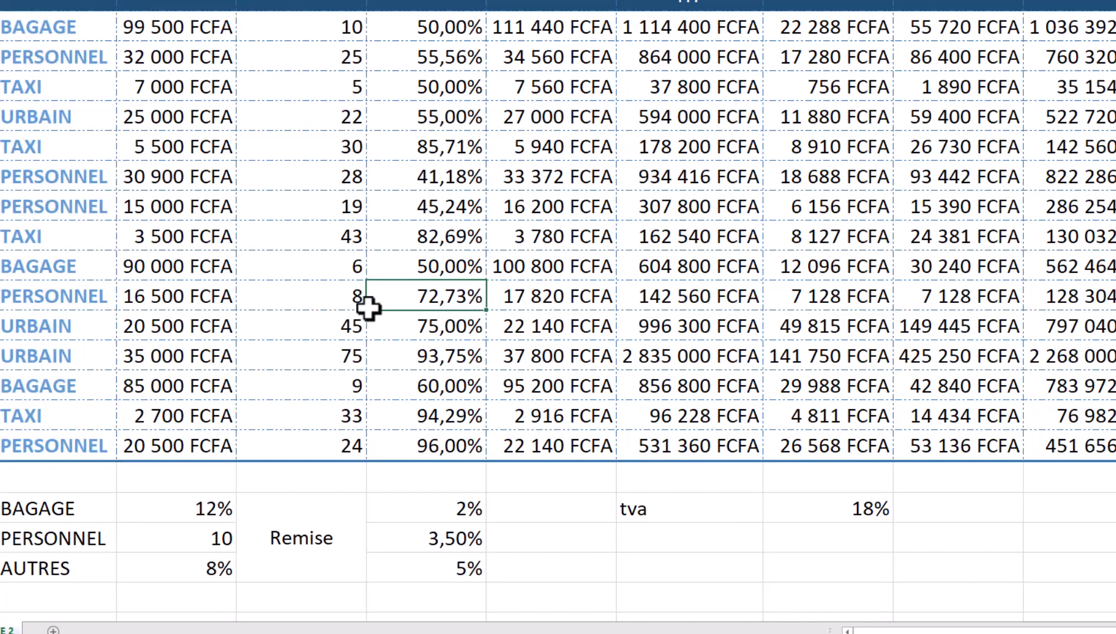
- Fill the BAGAGE, PERSONNEL and AUTRES rate labels dark blue
{"action": "left_click_drag", "start_coordinate": [87, 520], "coordinate": [109, 576]}
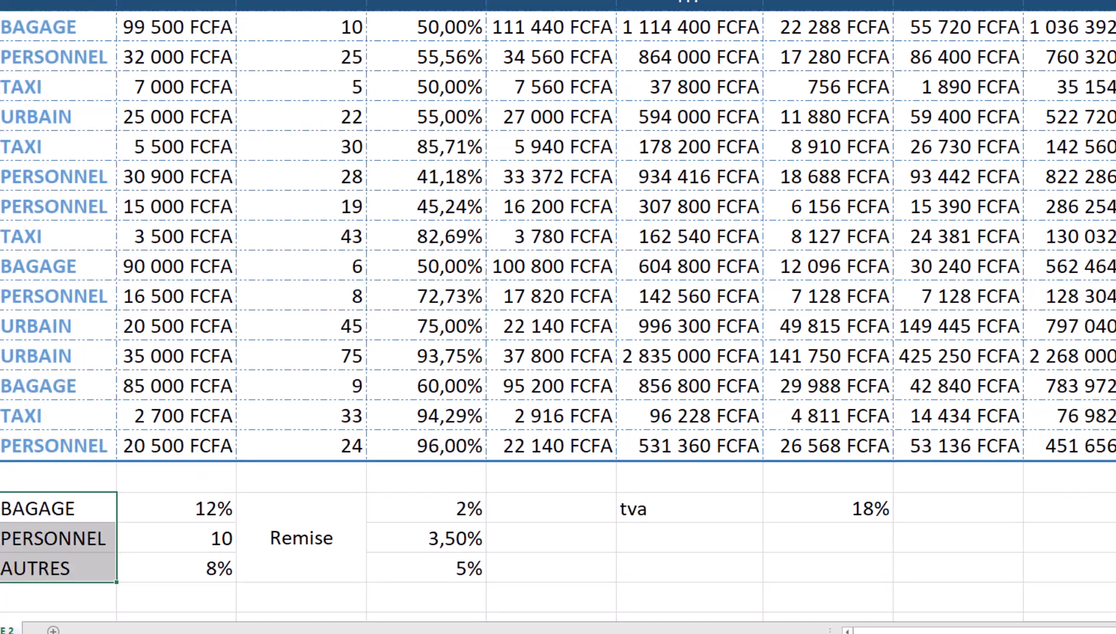
{"action": "left_click", "coordinate": [113, 1]}
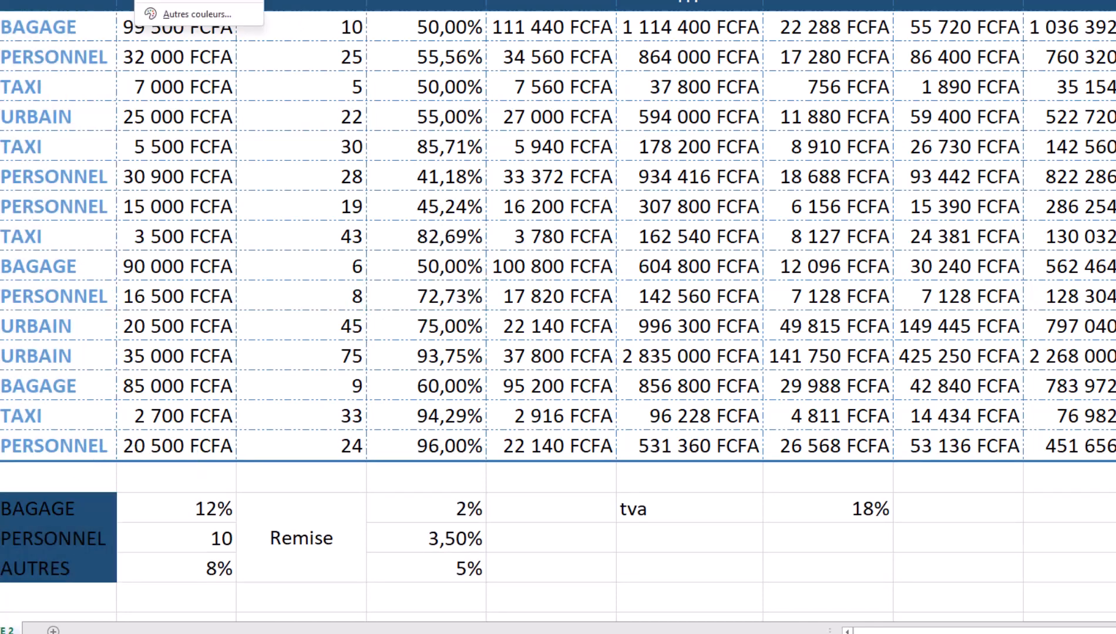
{"action": "left_click", "coordinate": [222, 533]}
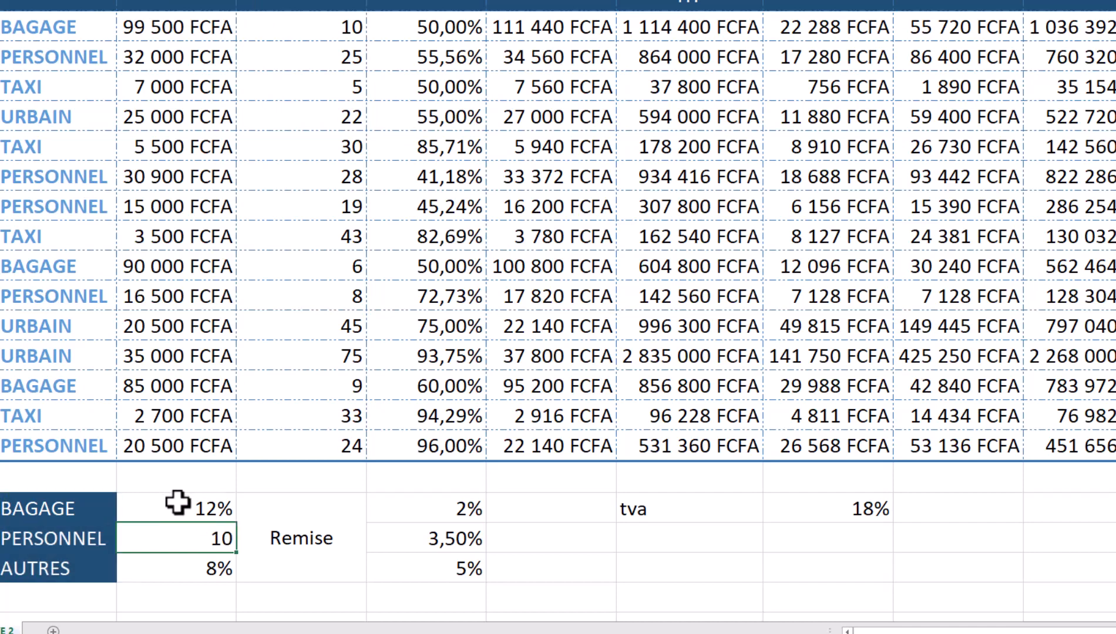
{"action": "left_click", "coordinate": [328, 538]}
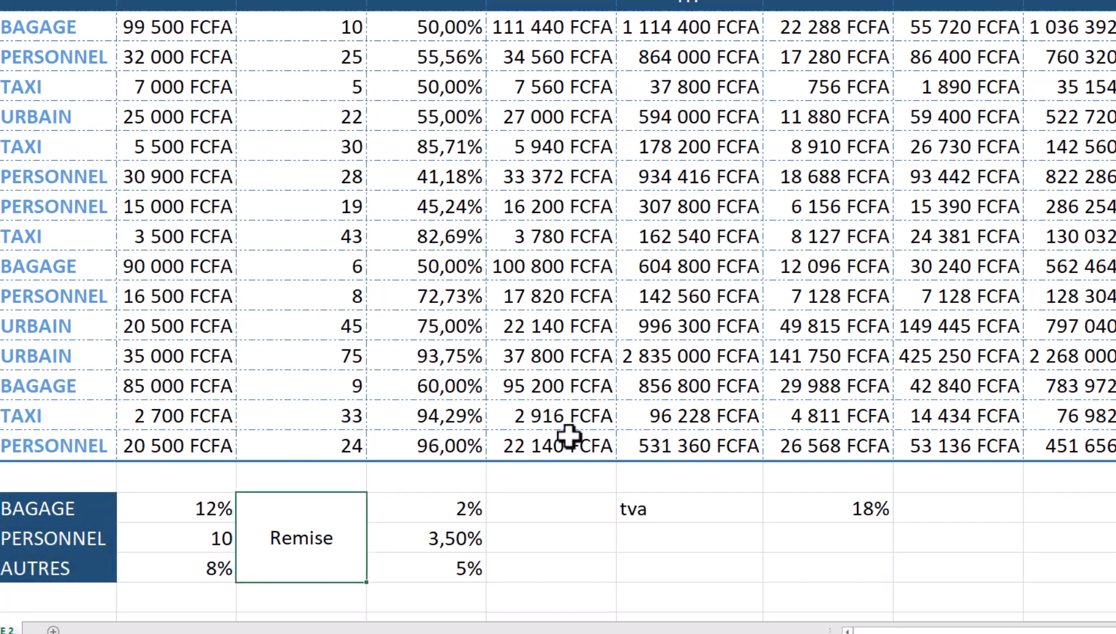